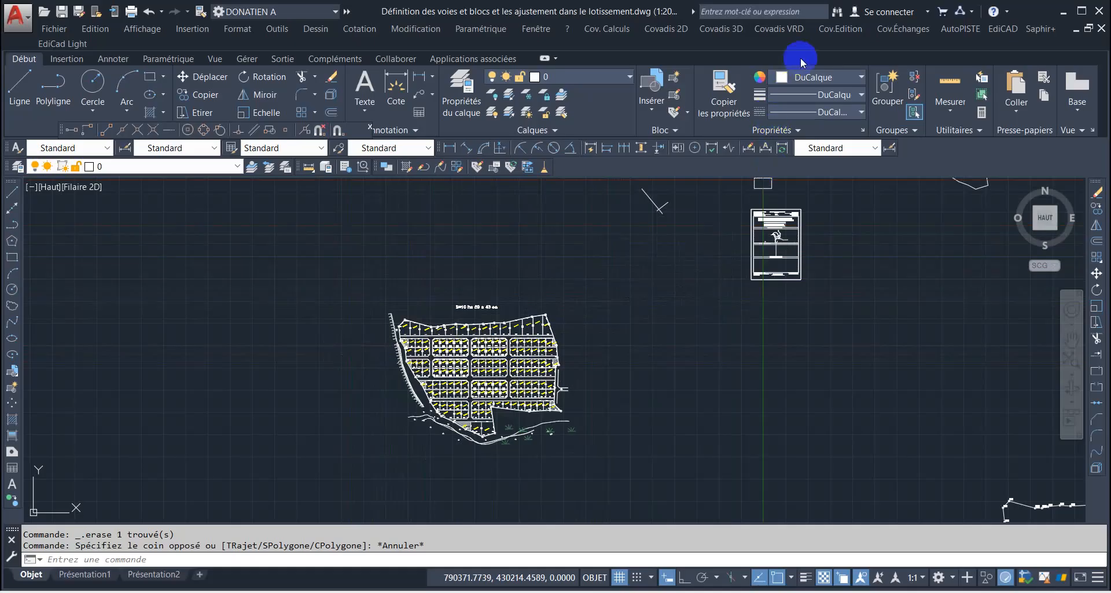
Step: Open the Covadis grid (carroyage) configuration and choose the Standard text style for the annotations
left_click(834, 28)
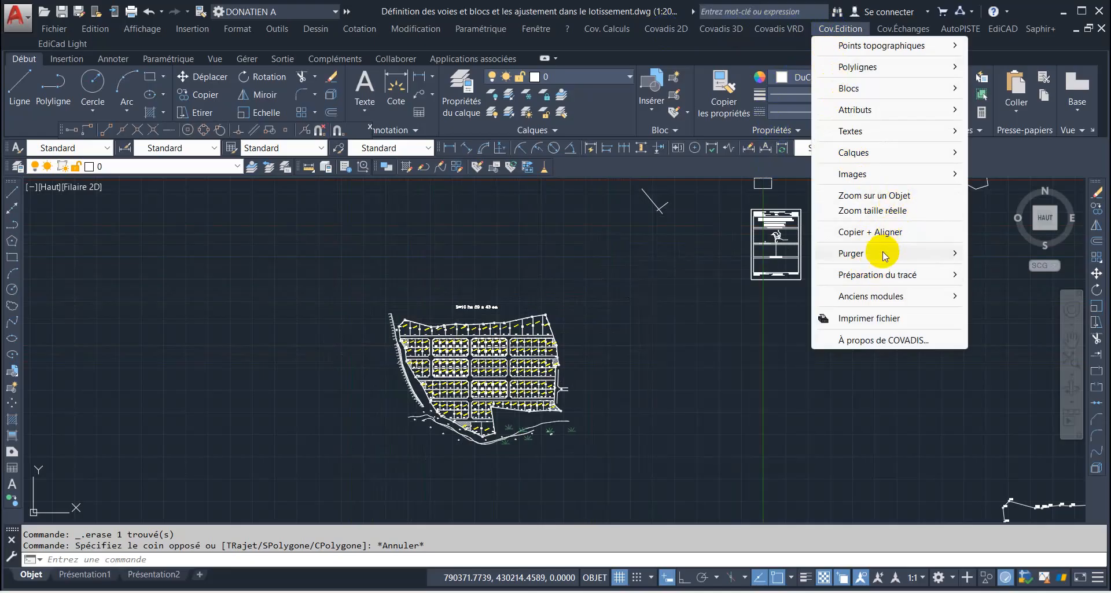
mouse_move(876, 280)
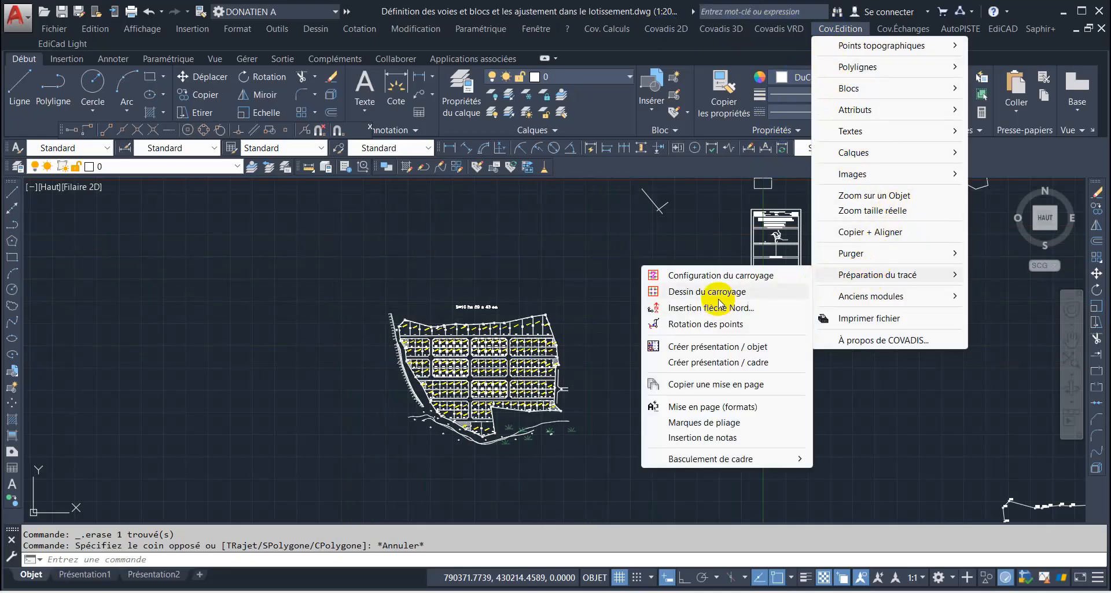
left_click(715, 275)
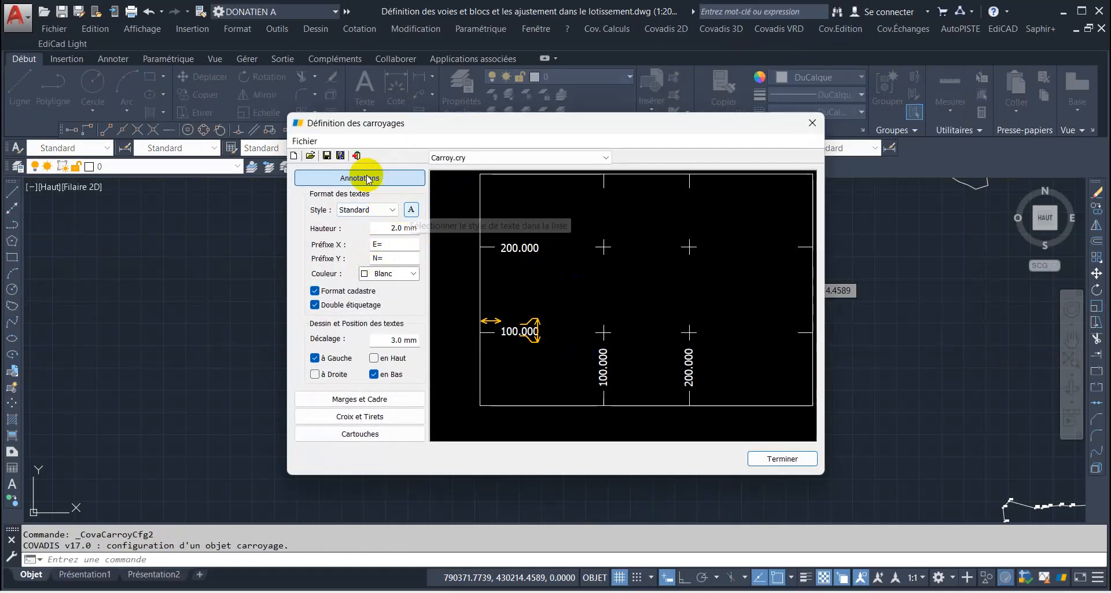
left_click(411, 211)
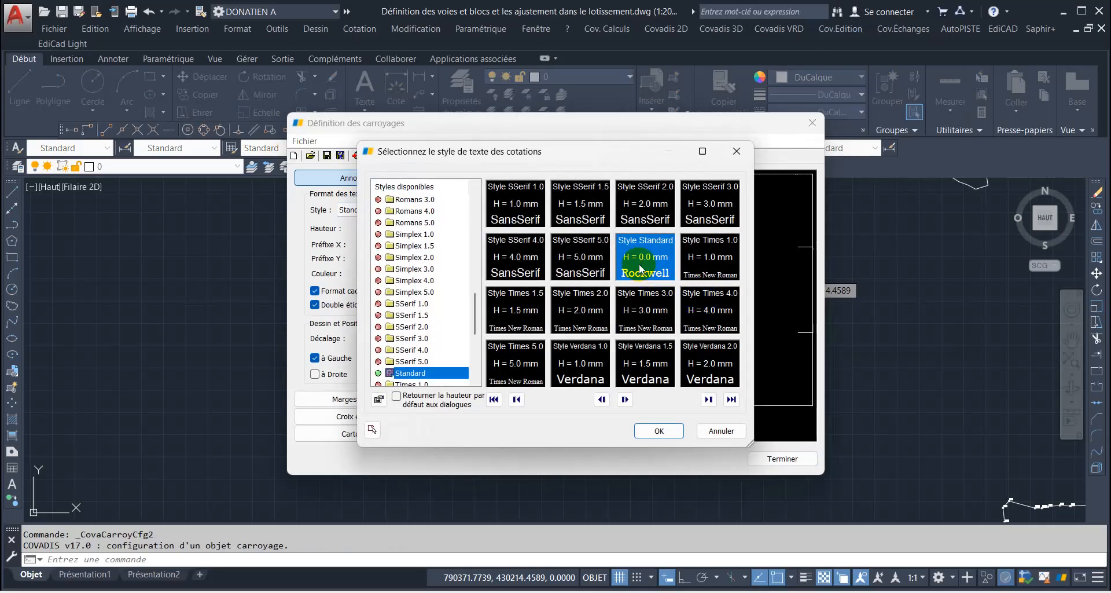
left_click(657, 432)
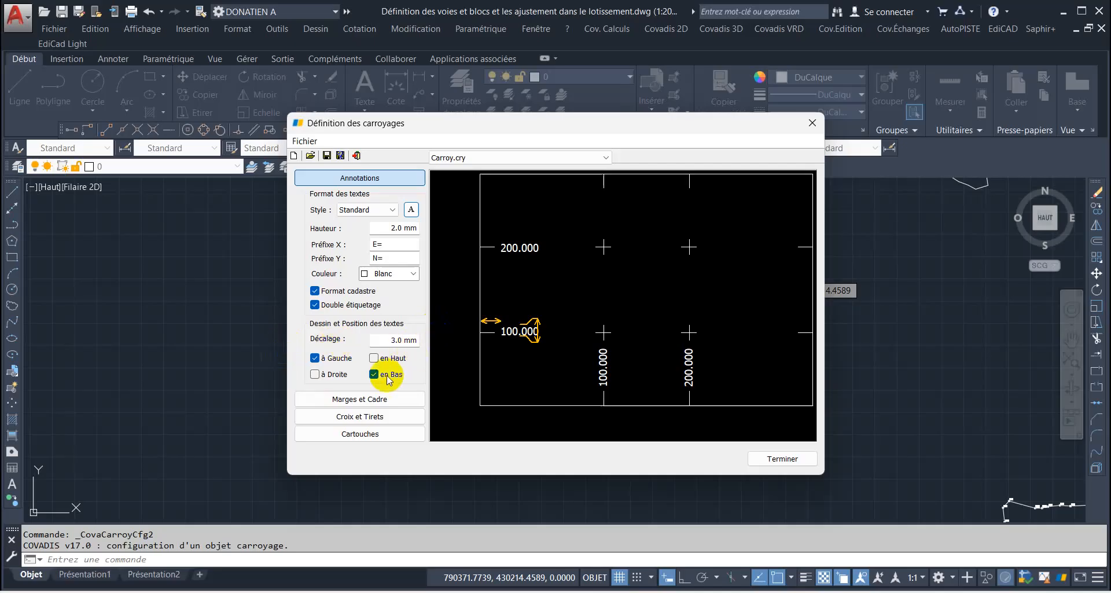
Step: Review the grid configuration's margin and frame, cross and tick, and title block settings, and finish the configuration
left_click(383, 399)
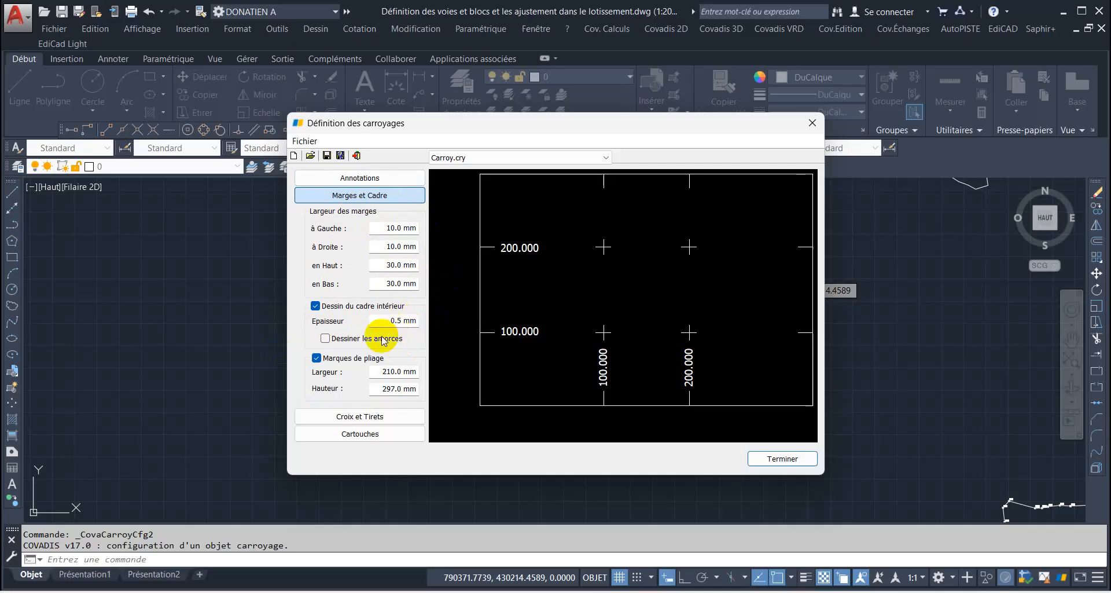
left_click(373, 416)
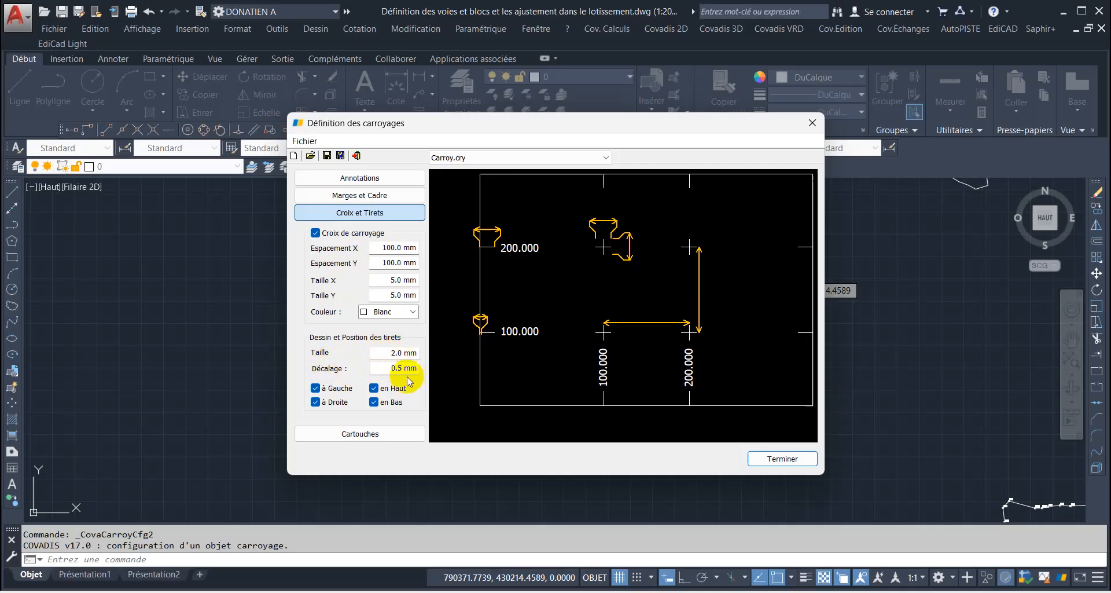
left_click(353, 434)
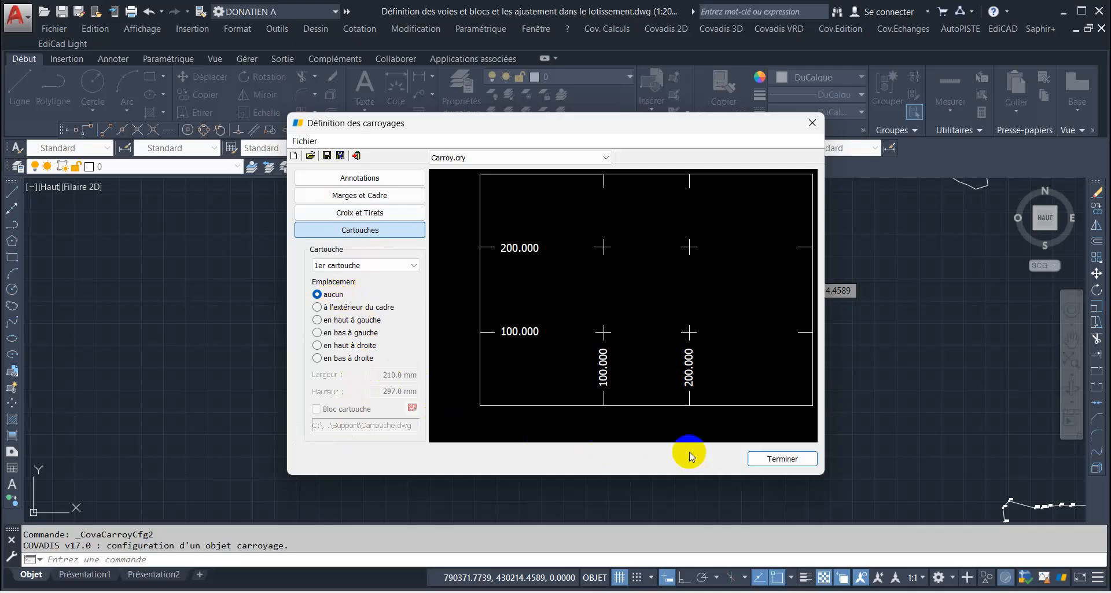
left_click(779, 459)
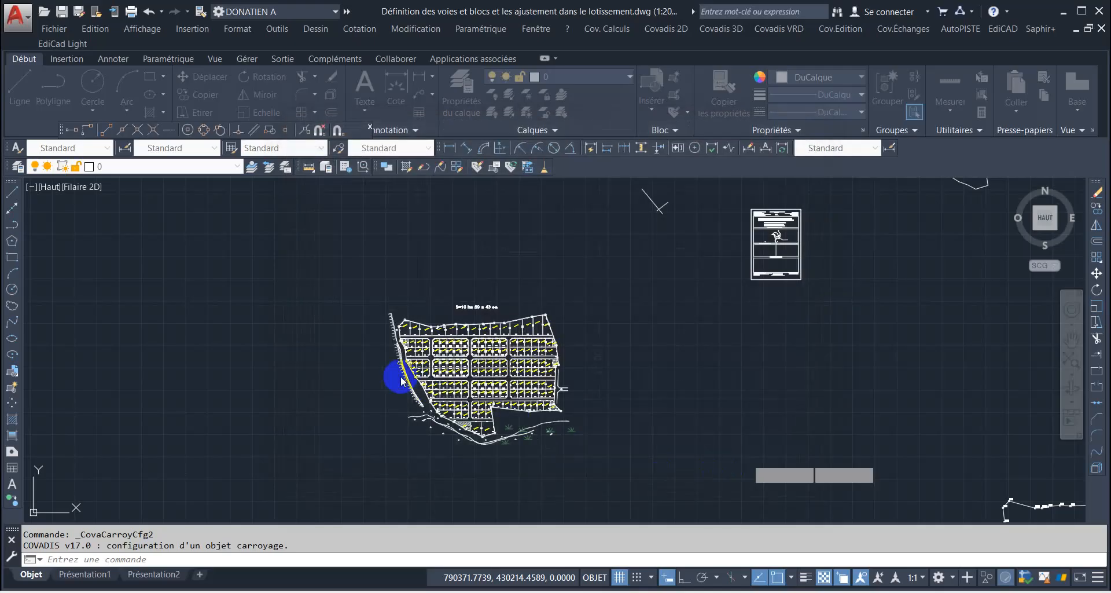
left_click(838, 33)
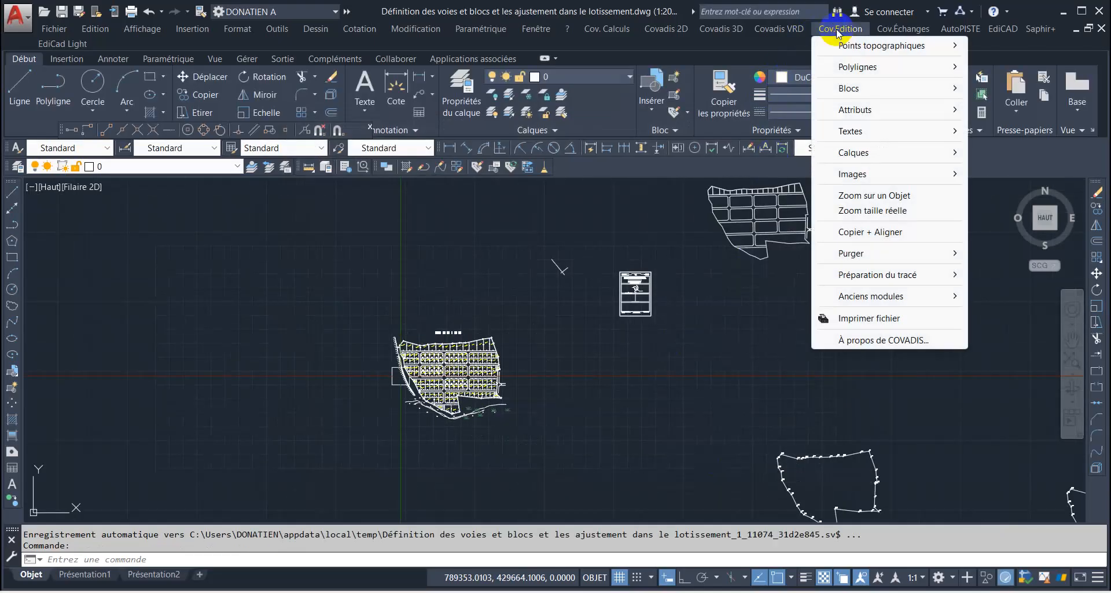
mouse_move(890, 280)
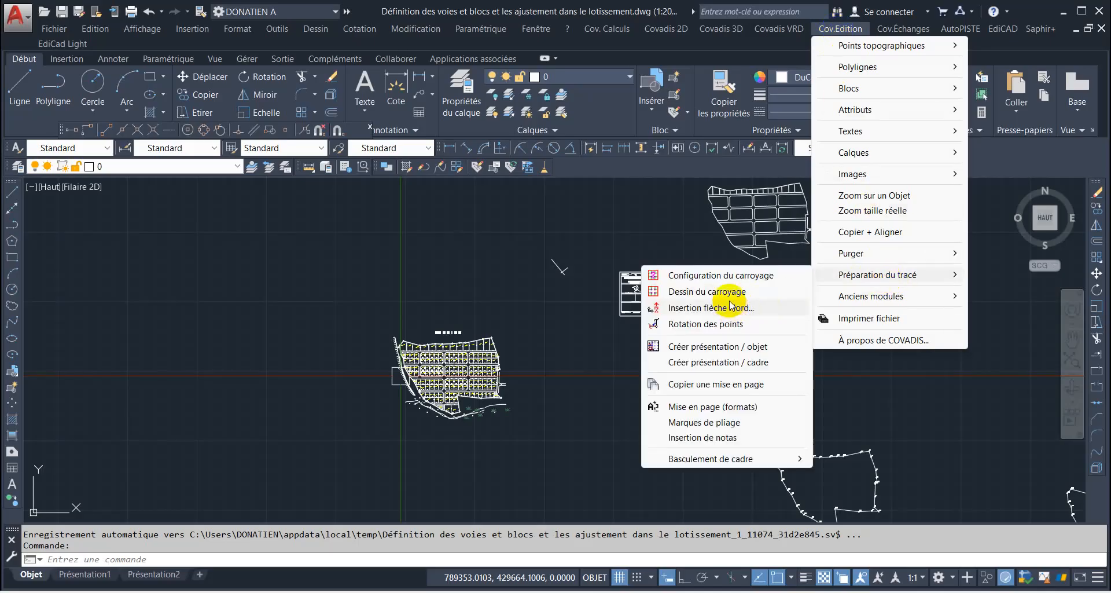
left_click(723, 281)
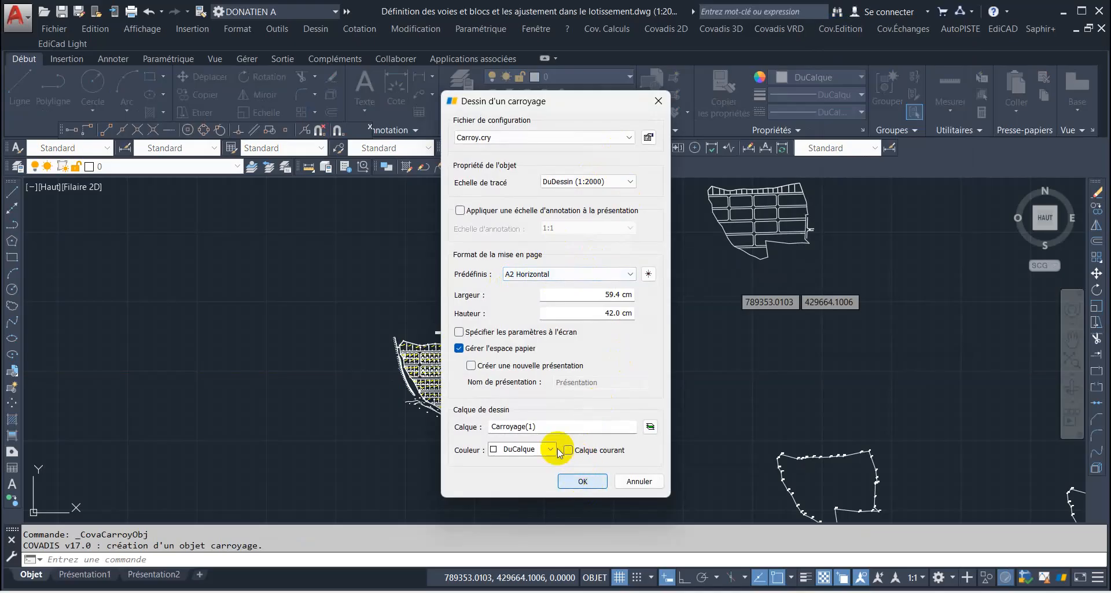
key("Return")
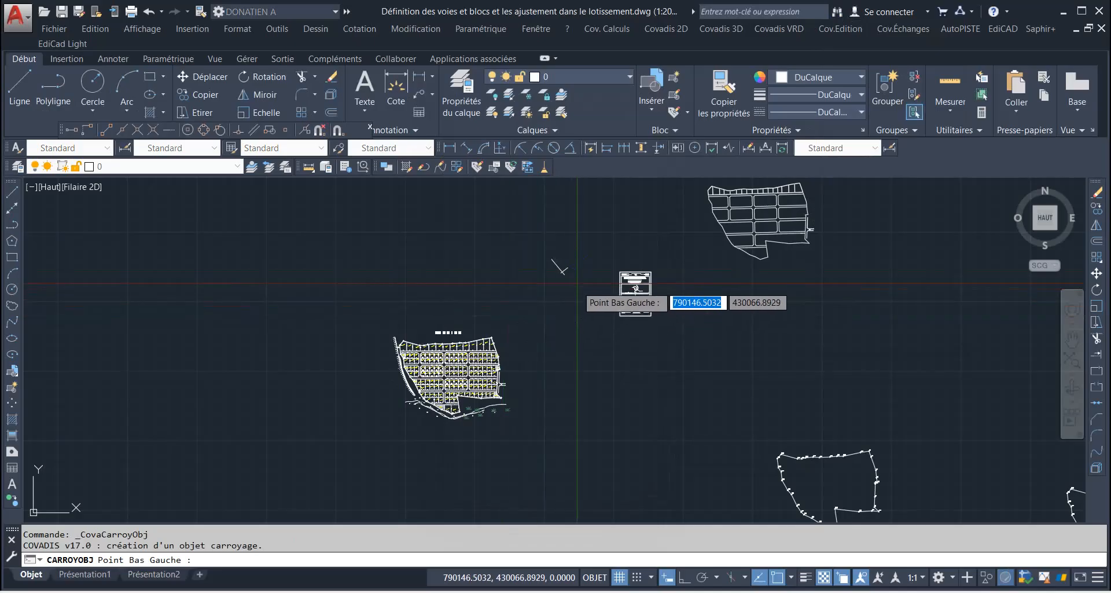
scroll(579, 270, "up", 5)
scroll(591, 271, "up", 4)
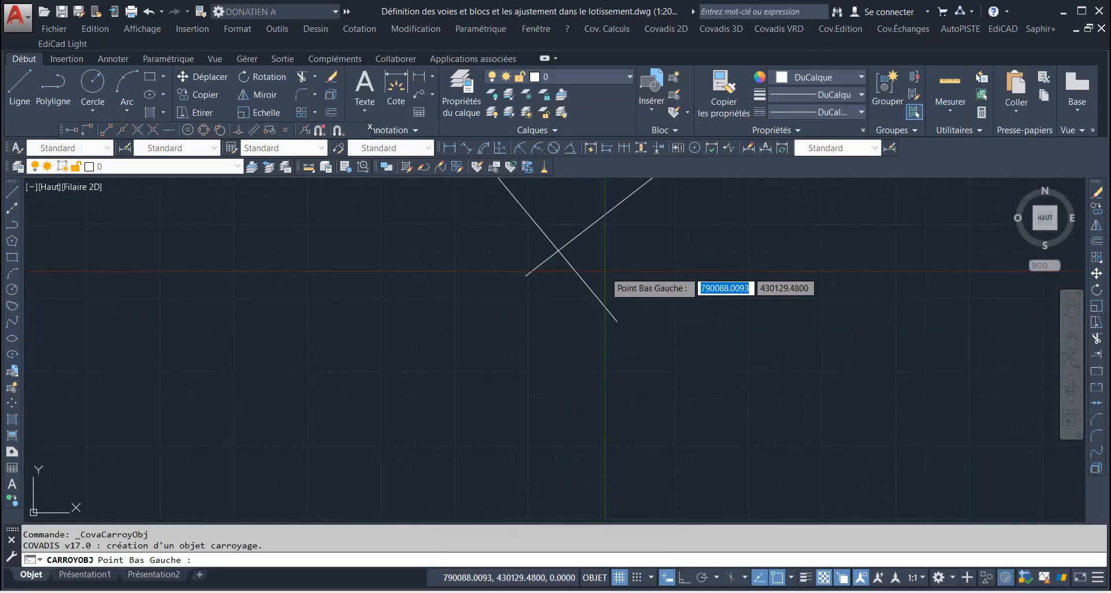
left_click(559, 251)
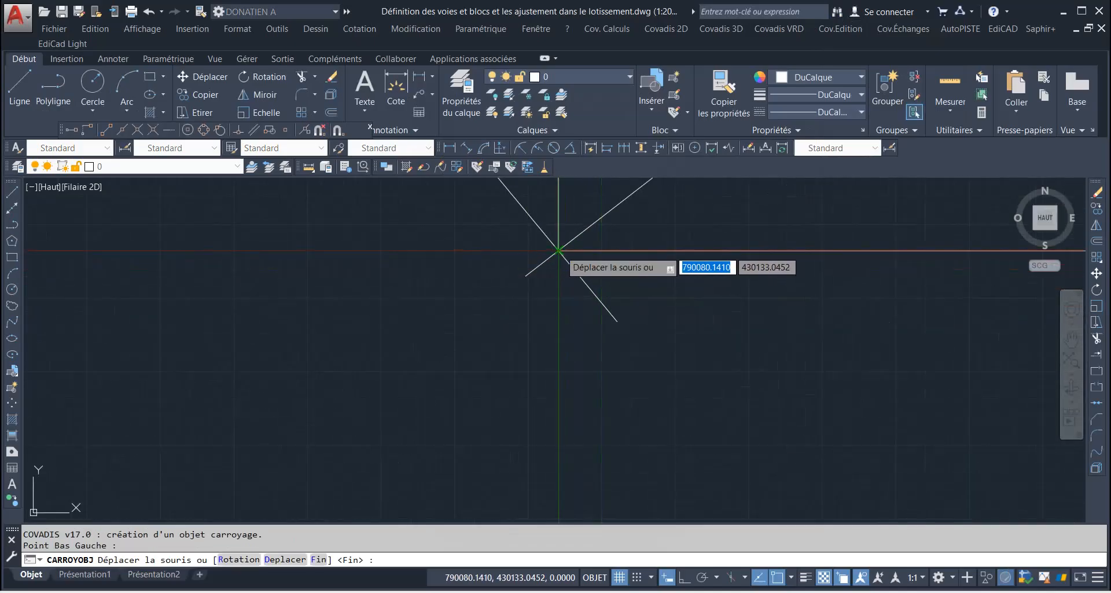
key("Escape")
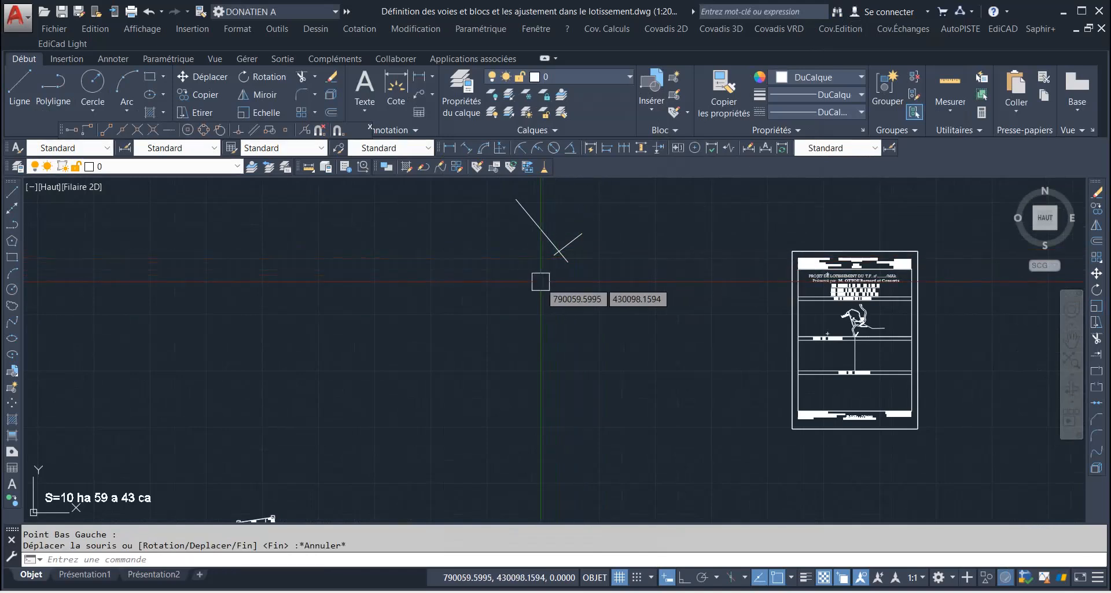
Step: Draw a Carroy.cry grid in A2 Horizontal format at 1:2000, placing its frame around the subdivision plan
scroll(541, 281, "down", 4)
scroll(542, 321, "down", 3)
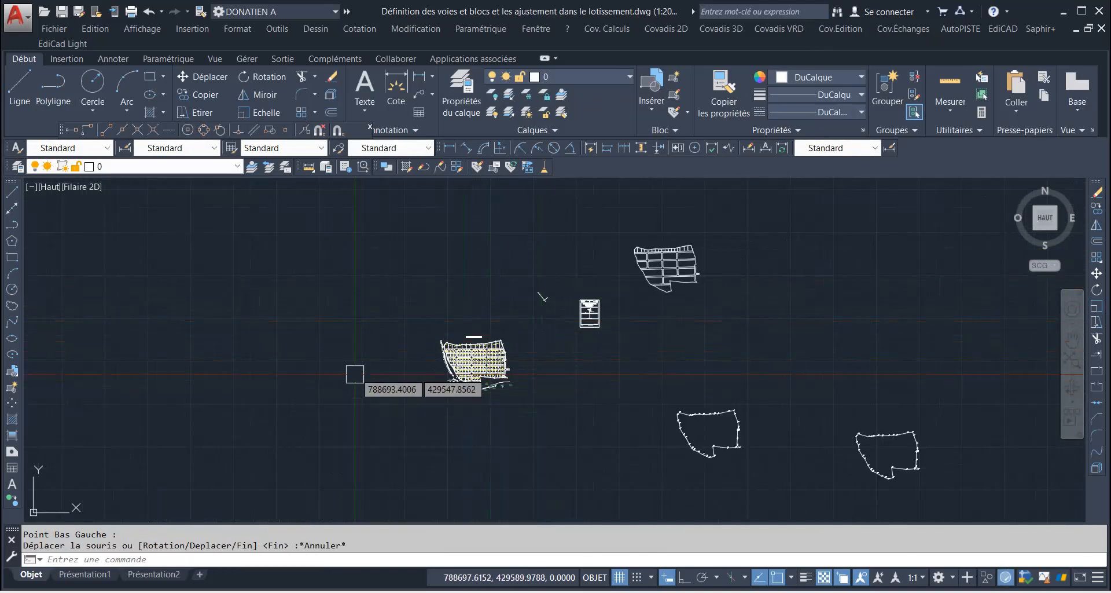
right_click(496, 248)
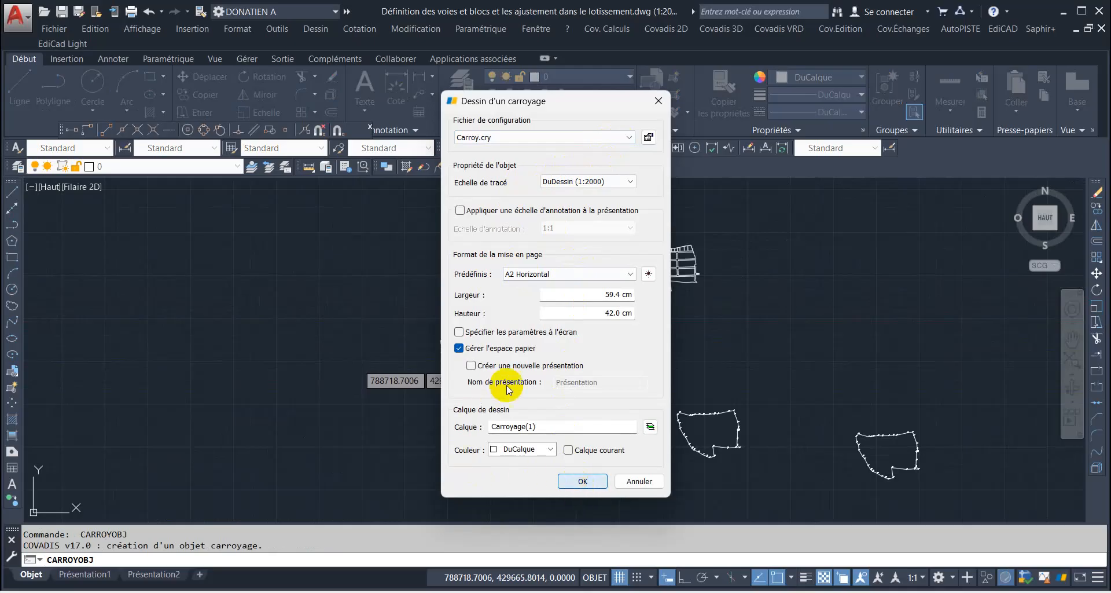
key("Return")
scroll(514, 367, "down", 3)
left_click(179, 455)
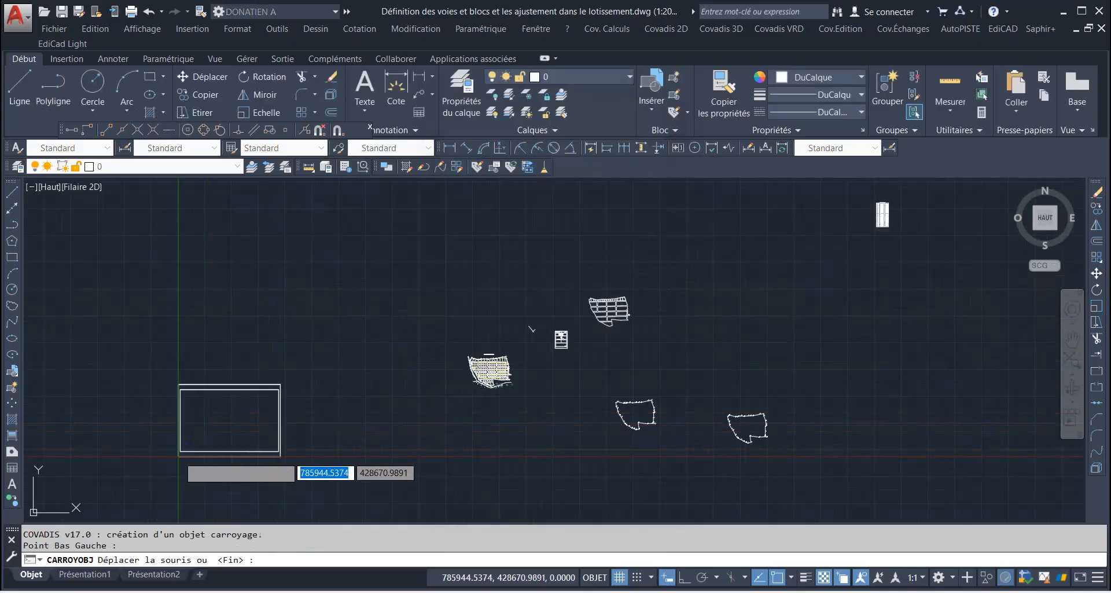
scroll(469, 408, "up", 4)
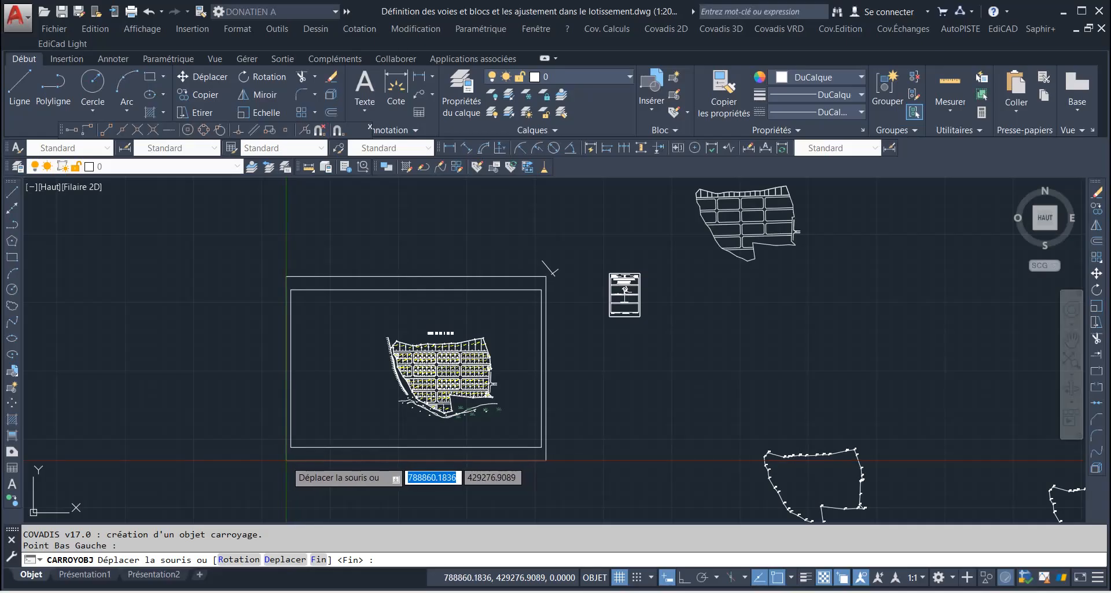
left_click(84, 574)
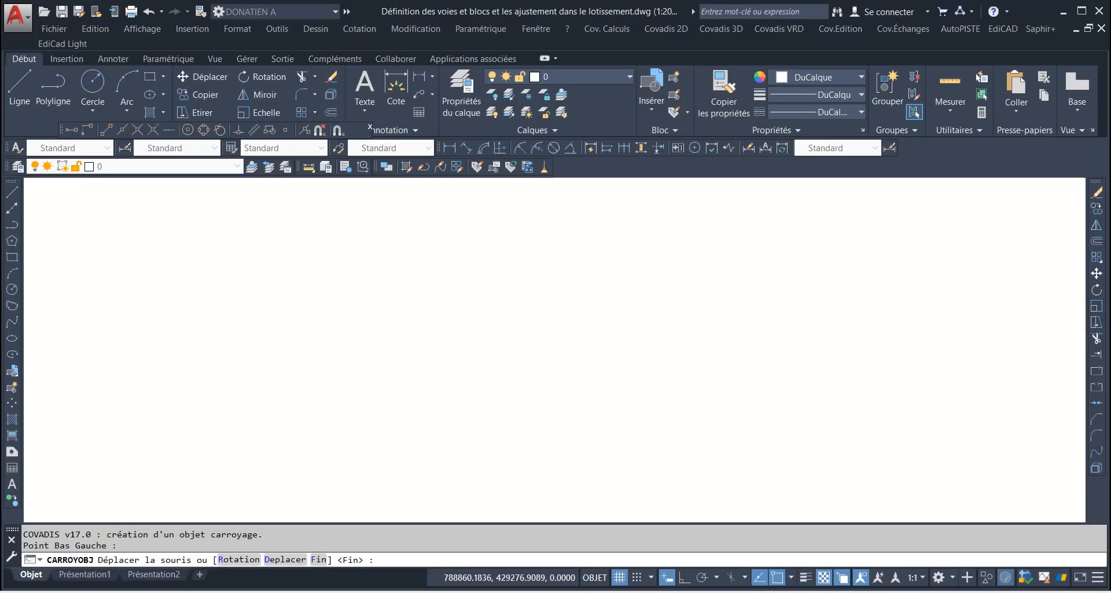
left_click(31, 574)
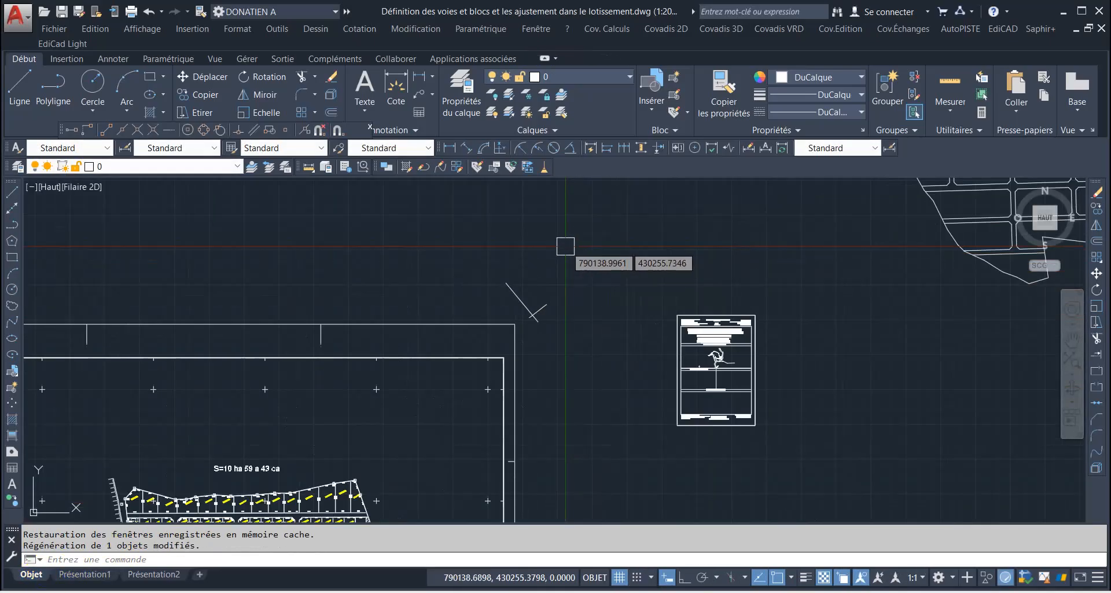
Step: Erase the two crossing lines just outside the grid frame's upper-right corner
left_click(580, 275)
left_click(528, 321)
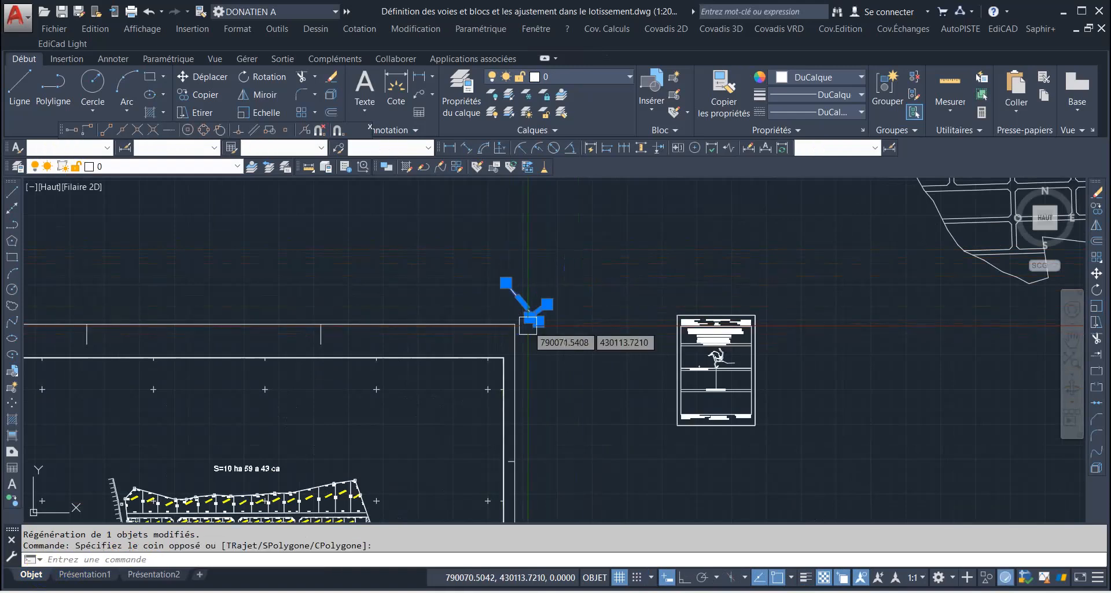
key("Delete")
scroll(598, 313, "down", 6)
scroll(556, 339, "up", 2)
scroll(596, 366, "up", 3)
scroll(602, 371, "down", 3)
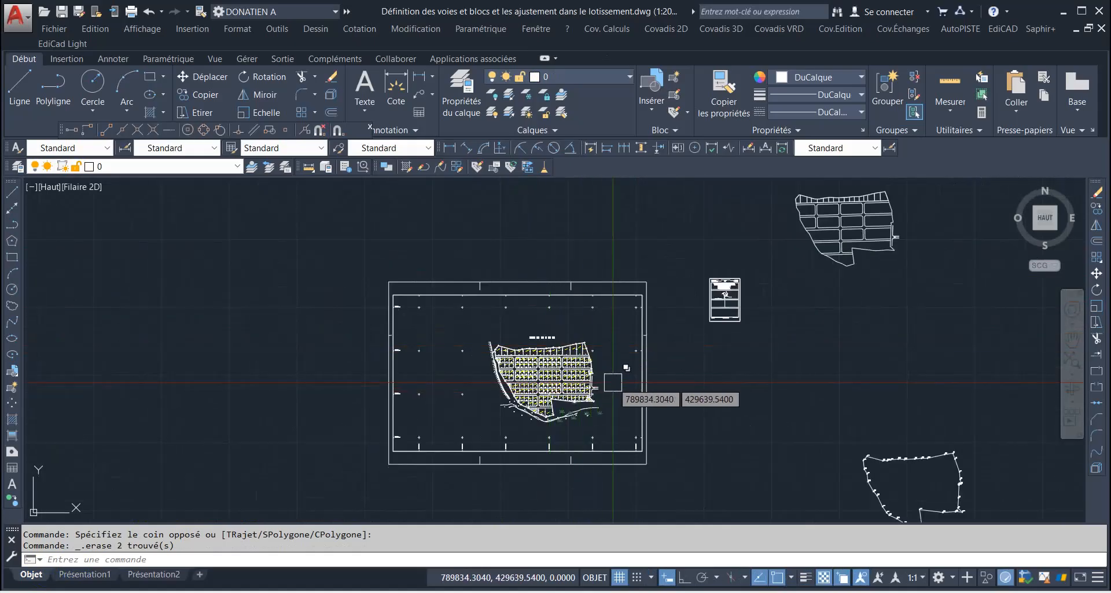
Step: Draw a rectangle about 1936 by 1189 units in the empty area left of the grid frame
scroll(518, 350, "down", 2)
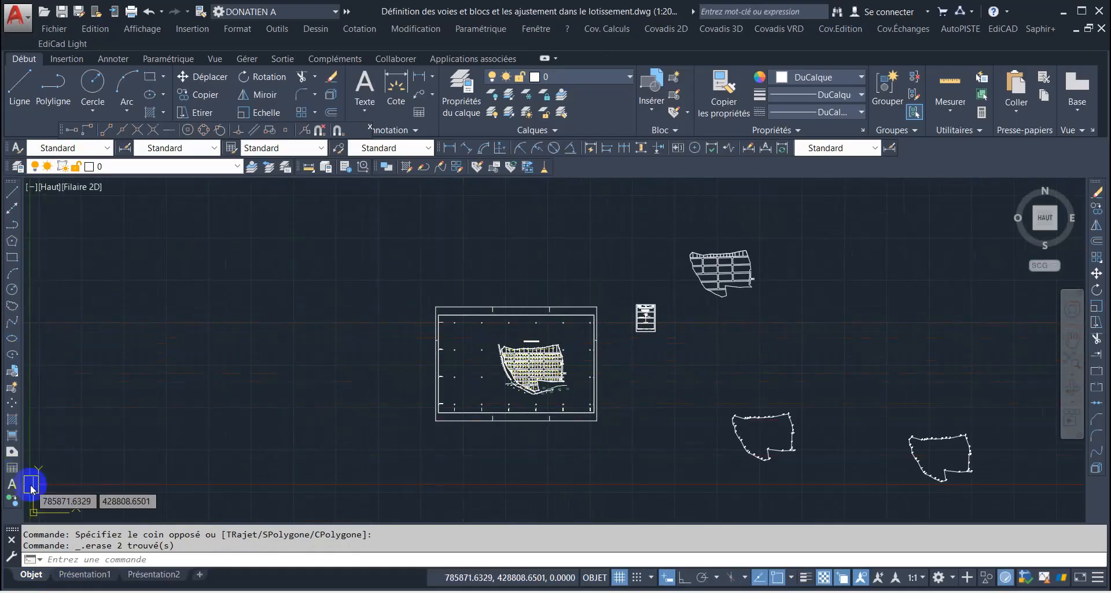
left_click(12, 257)
left_click(182, 368)
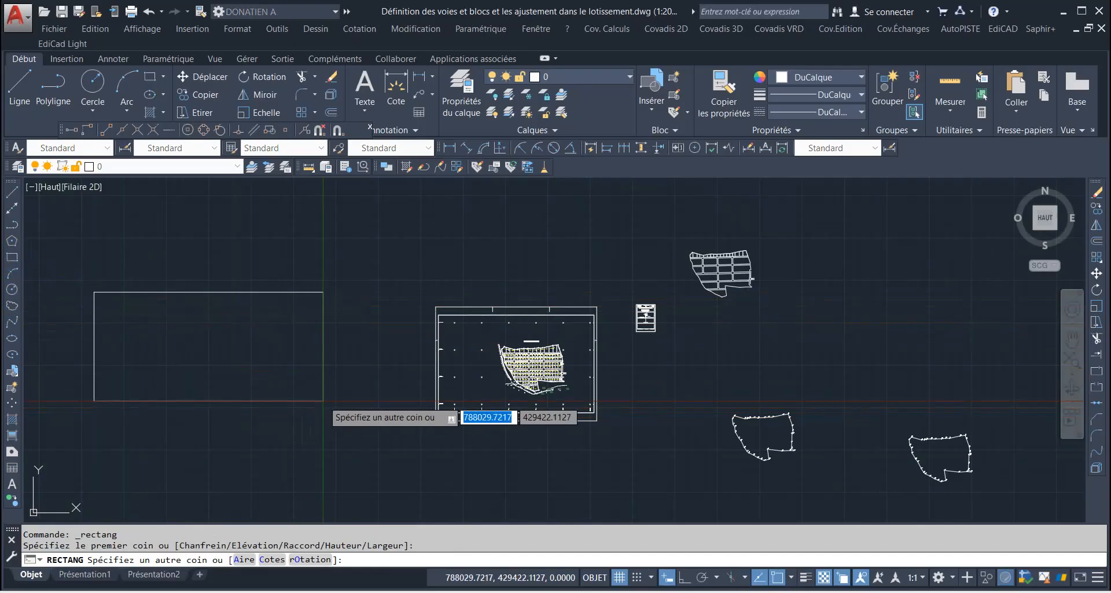
left_click(353, 453)
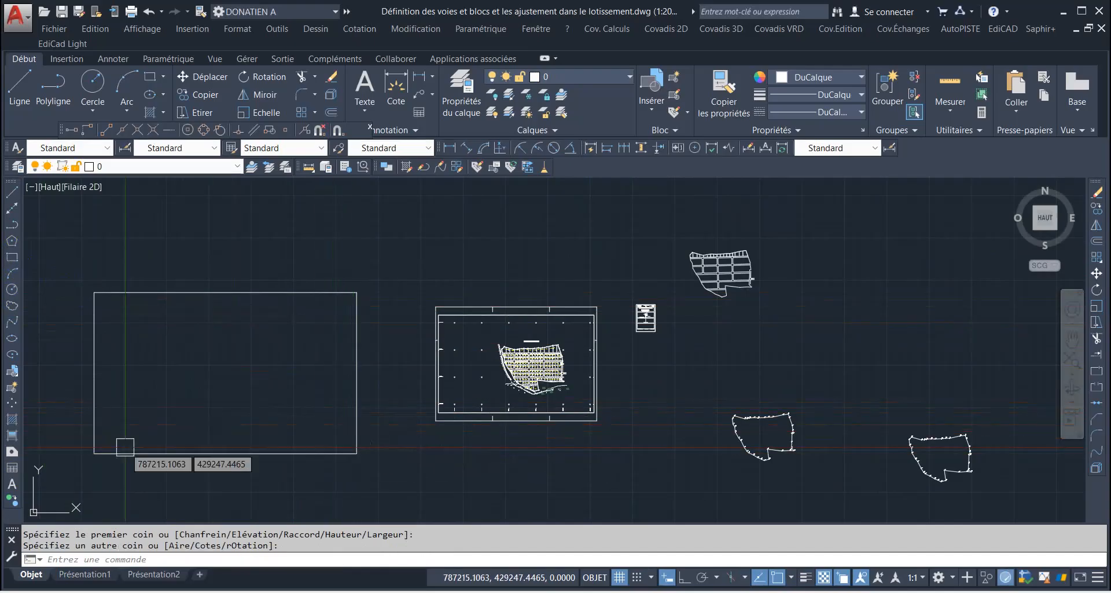
Step: Draw a closed 210 by 297 polyline inside the large rectangle, starting from its upper-left corner
left_click(12, 226)
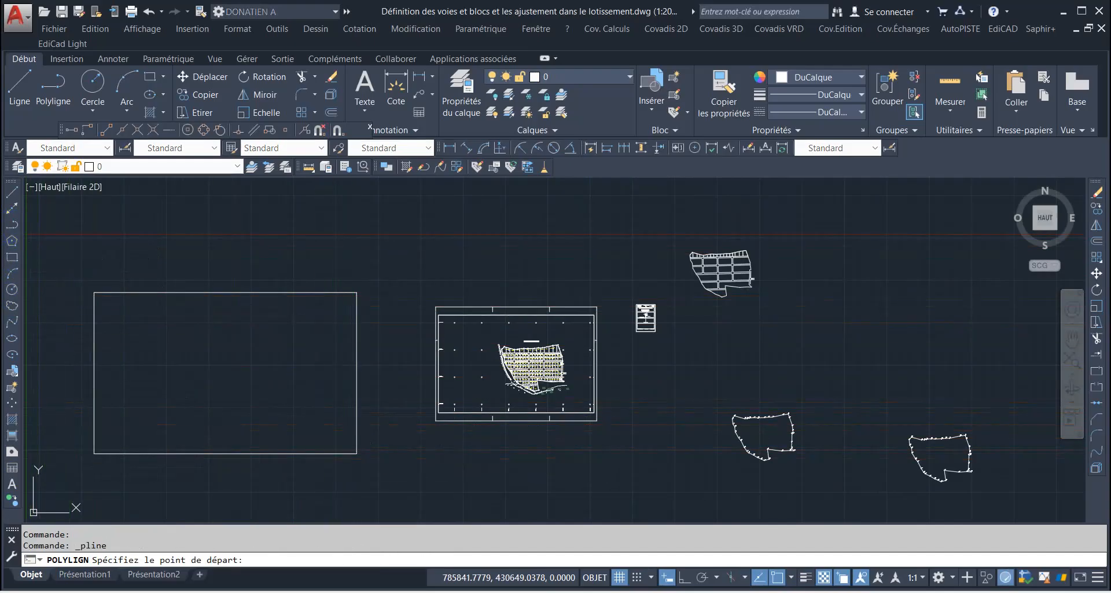
left_click(94, 291)
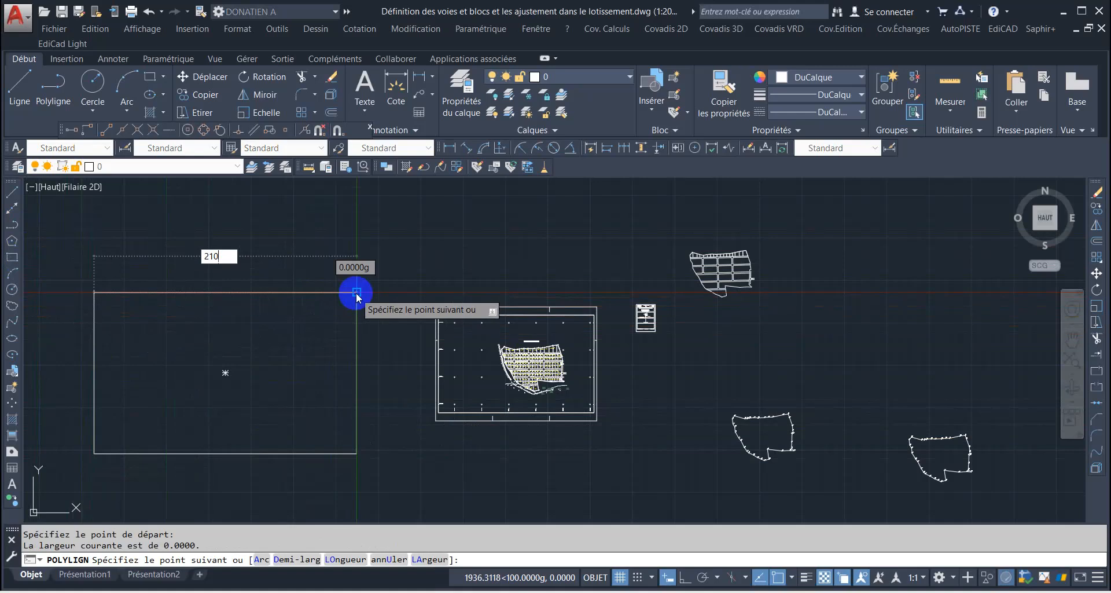
key("Return")
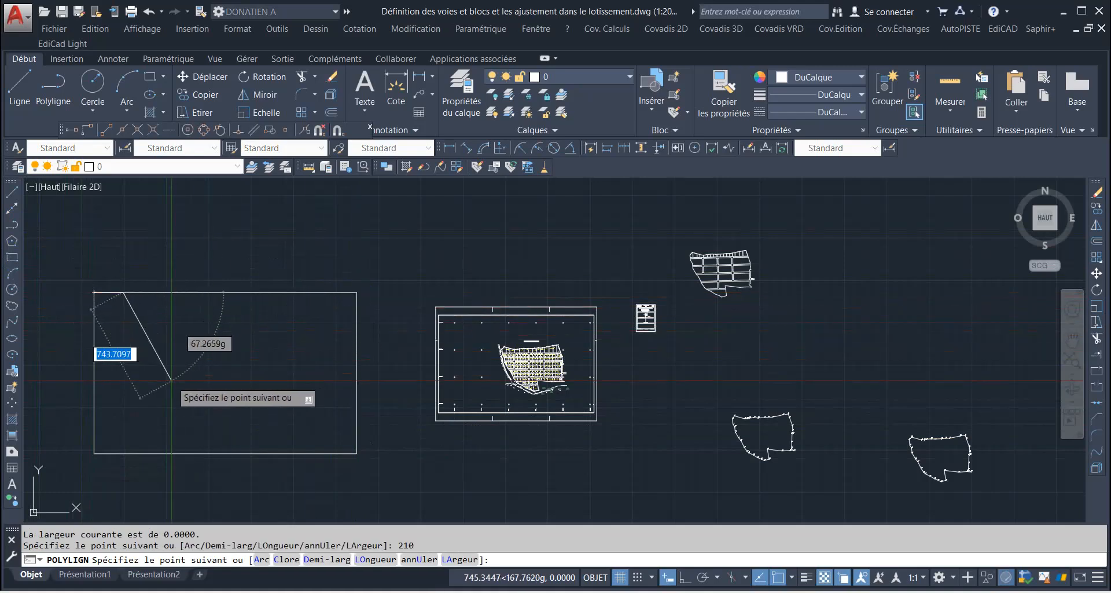
scroll(106, 452, "up", 4)
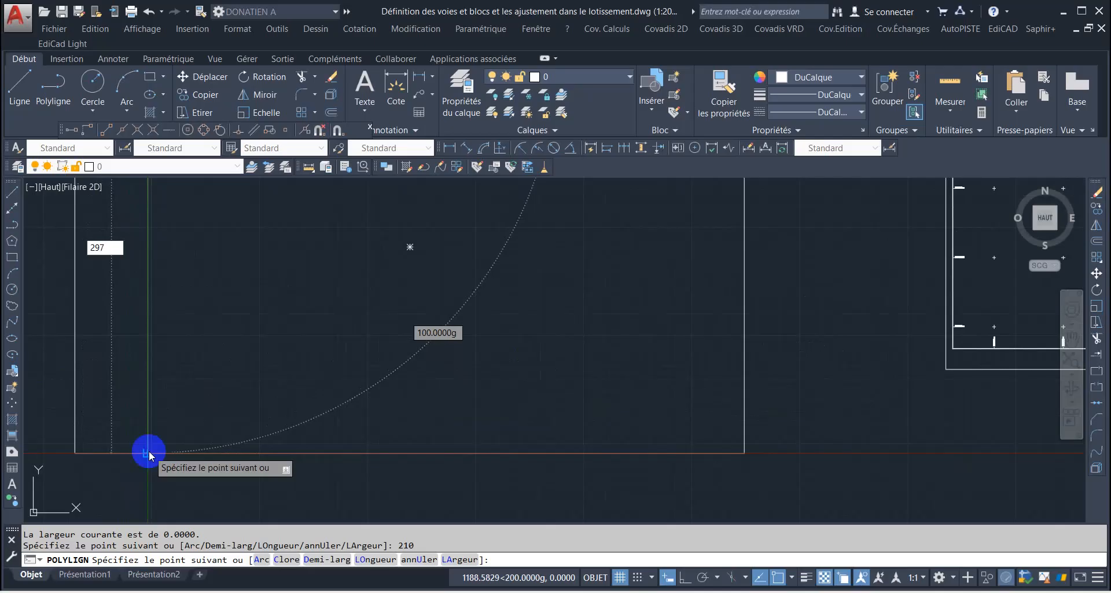
key("Return")
scroll(148, 450, "down", 6)
scroll(138, 407, "up", 6)
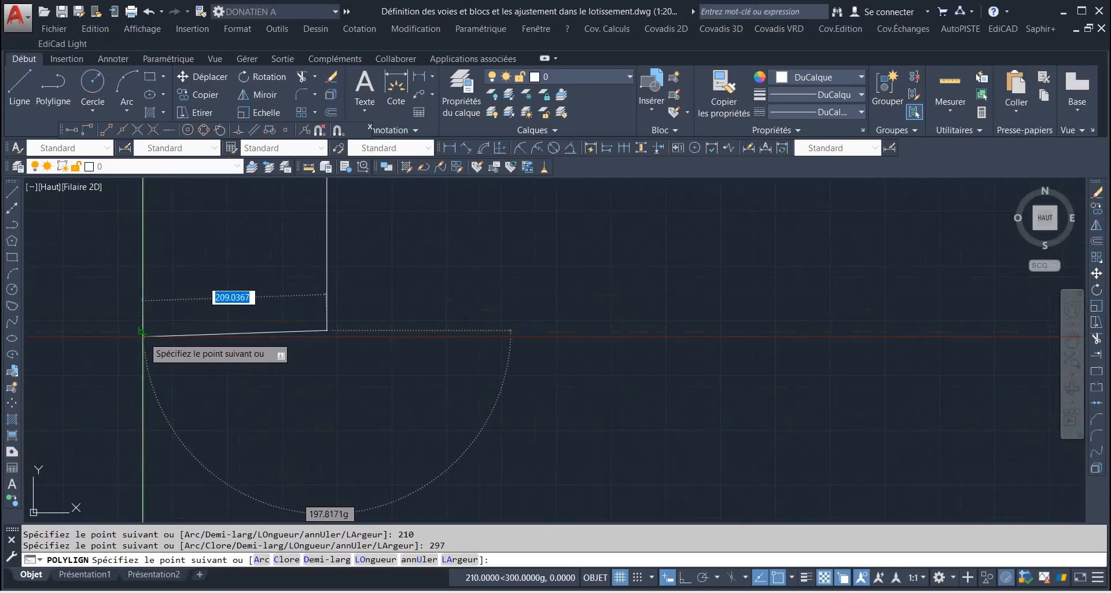
left_click(142, 331)
scroll(211, 375, "down", 4)
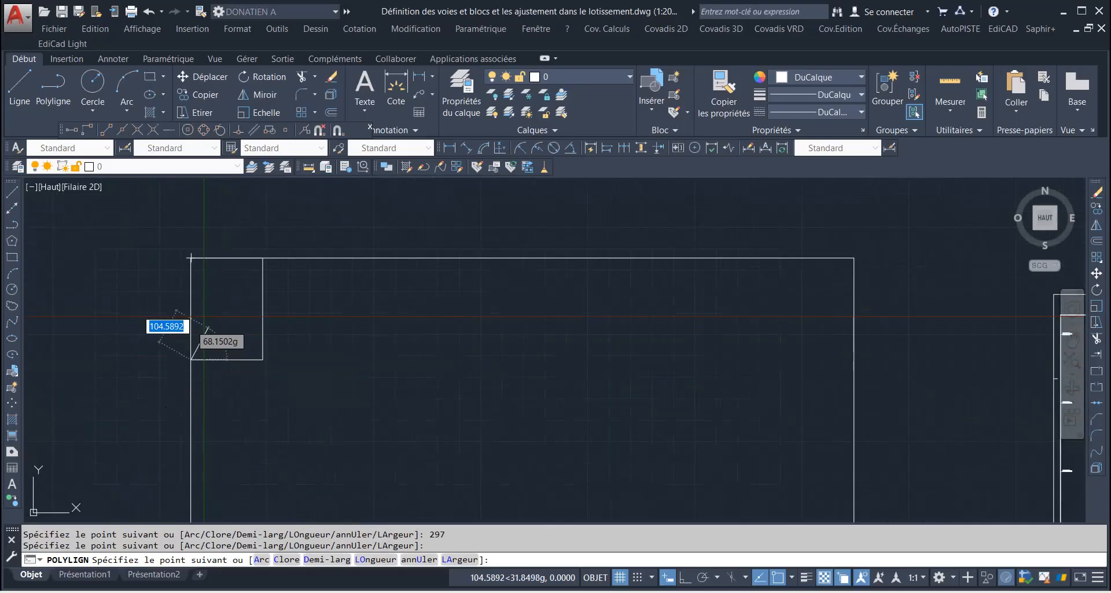
scroll(186, 251, "up", 4)
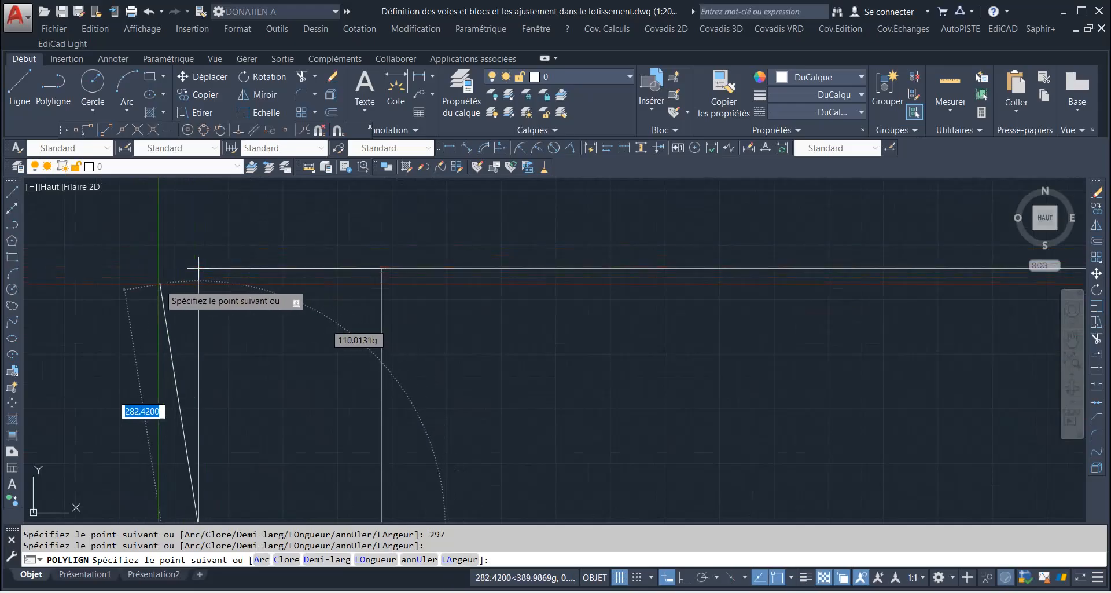
right_click(154, 281)
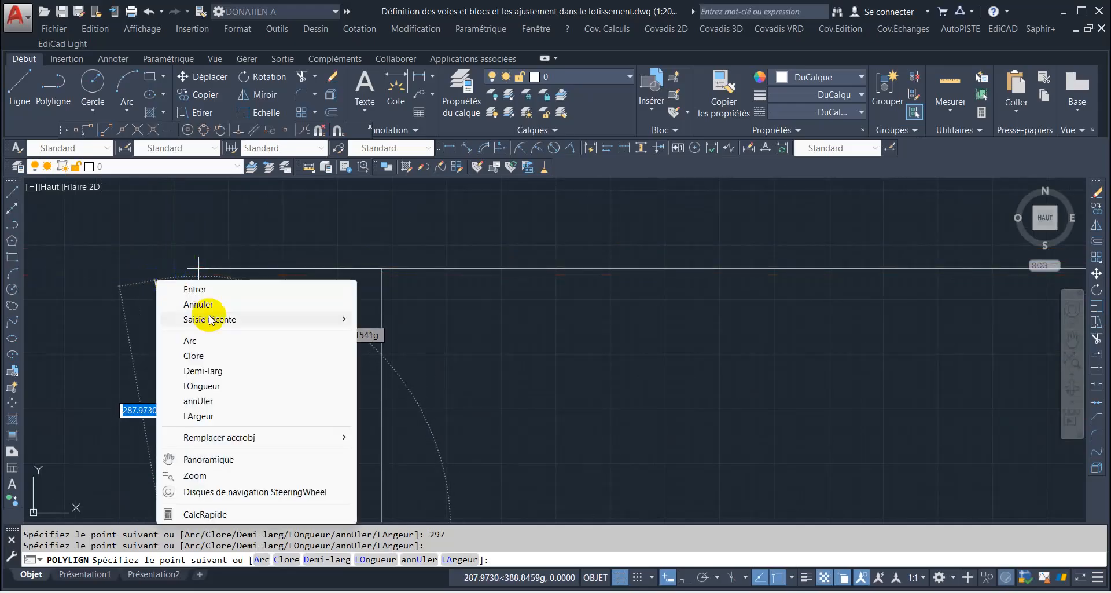
left_click(204, 363)
scroll(211, 281, "down", 2)
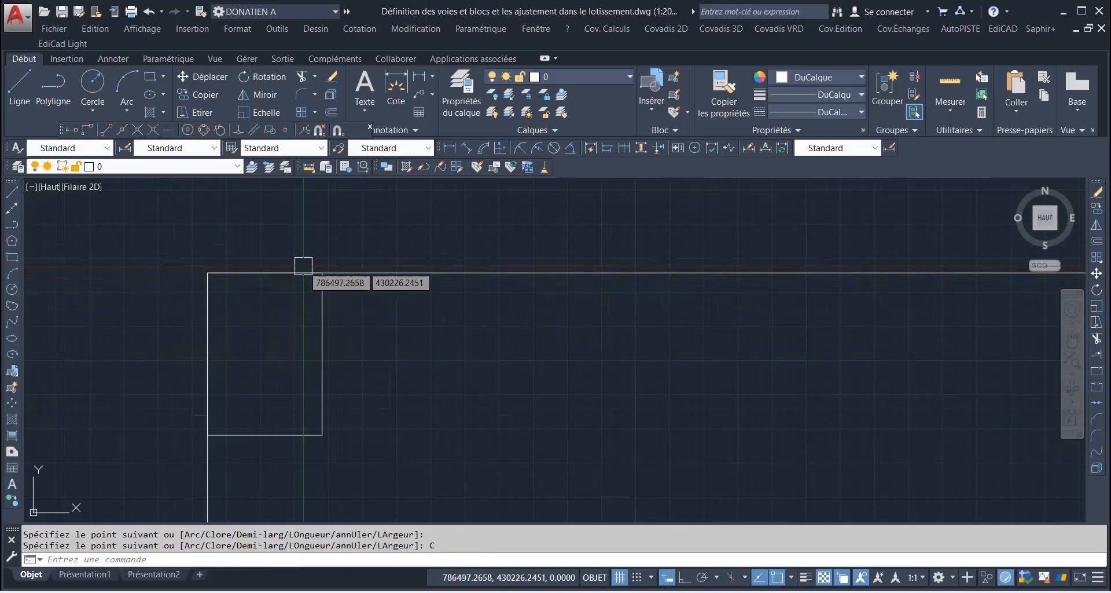
Step: Erase the large rectangle surrounding the 210 by 297 outline
left_click(365, 270)
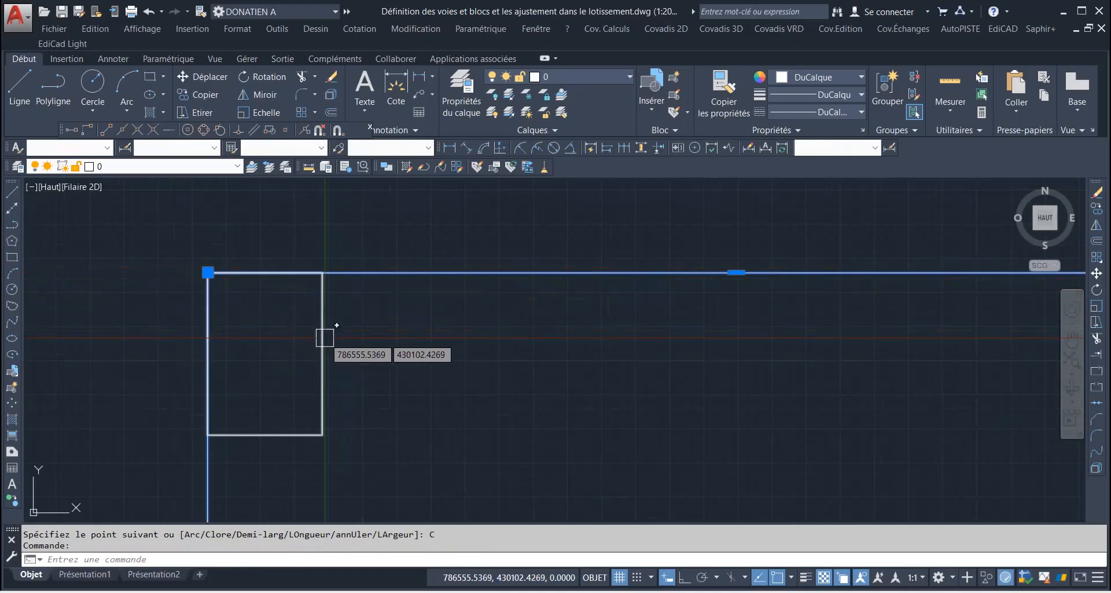
key("Delete")
scroll(288, 317, "down", 6)
scroll(489, 318, "down", 3)
scroll(531, 322, "up", 2)
scroll(524, 318, "up", 4)
scroll(471, 319, "down", 6)
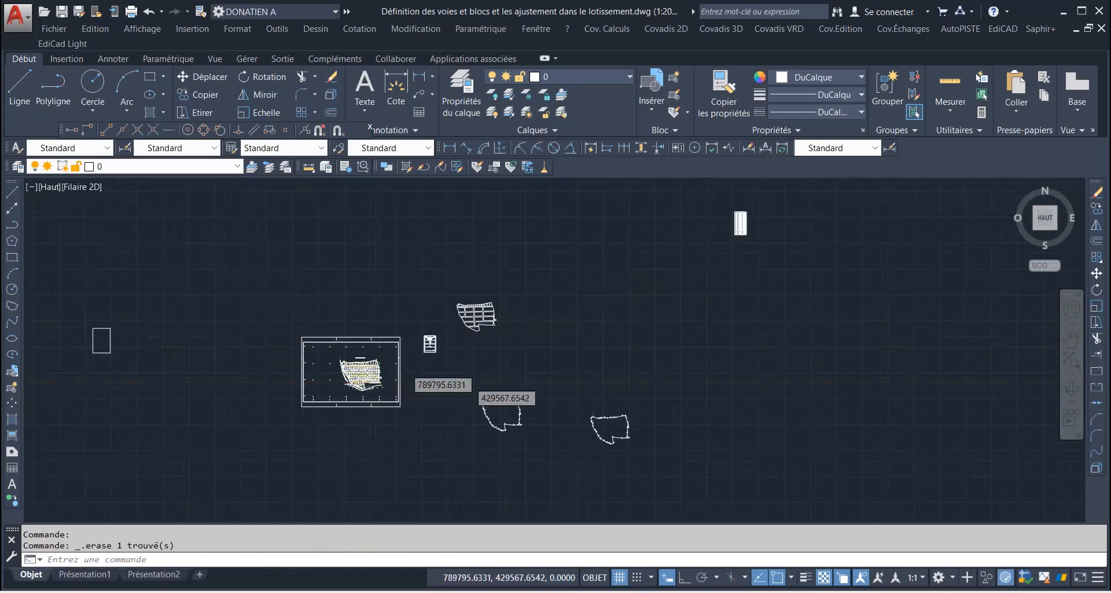
Step: Try to move the 210 by 297 rectangle across to the grid frame and title block area
scroll(220, 347, "up", 8)
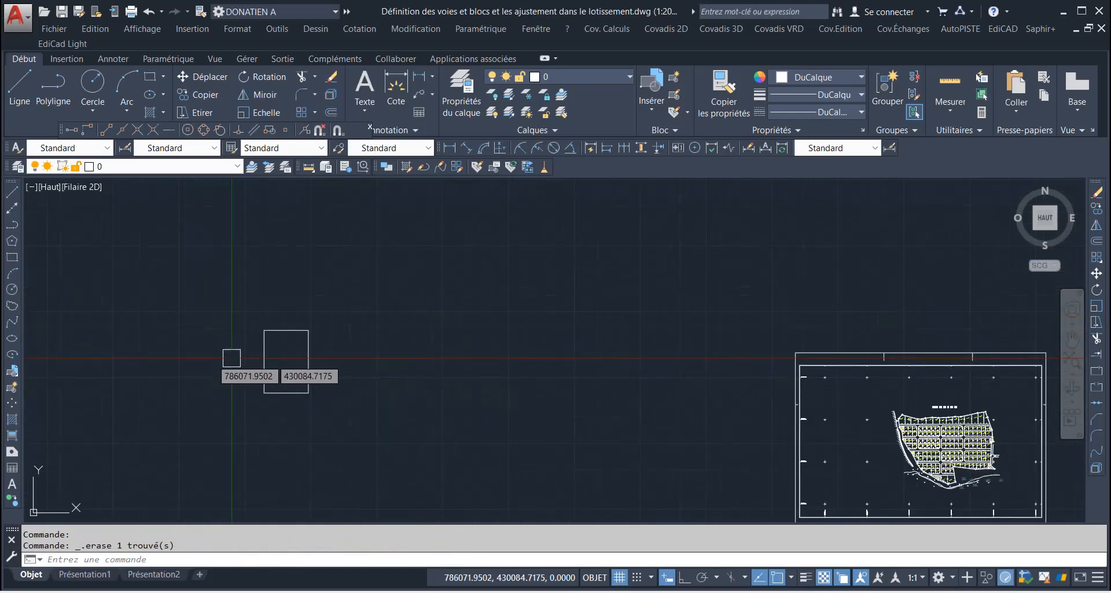
left_click(364, 272)
left_click(159, 455)
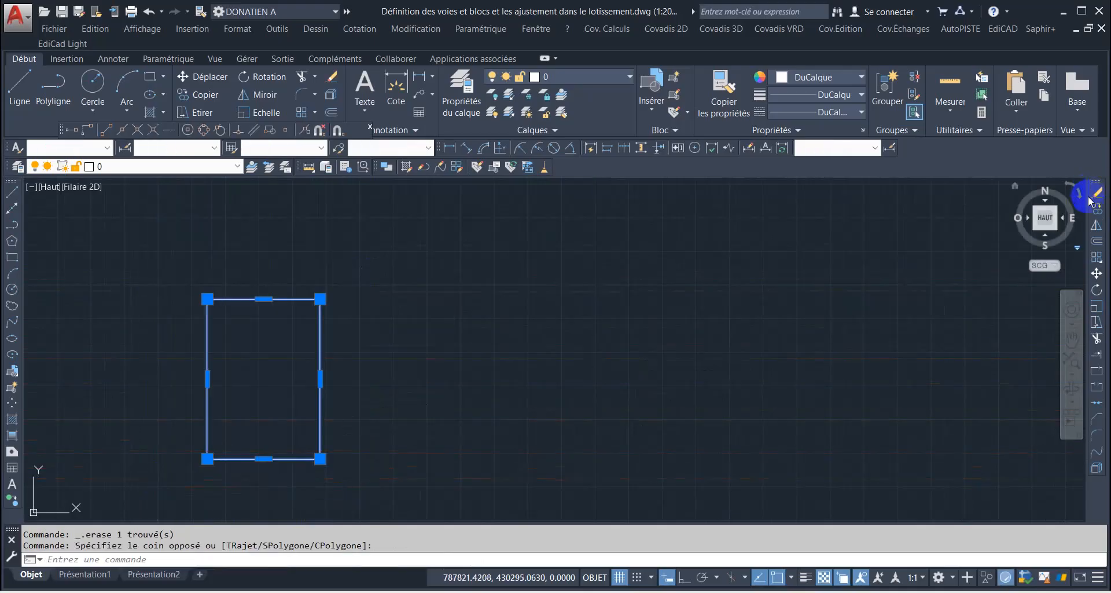
left_click(1098, 274)
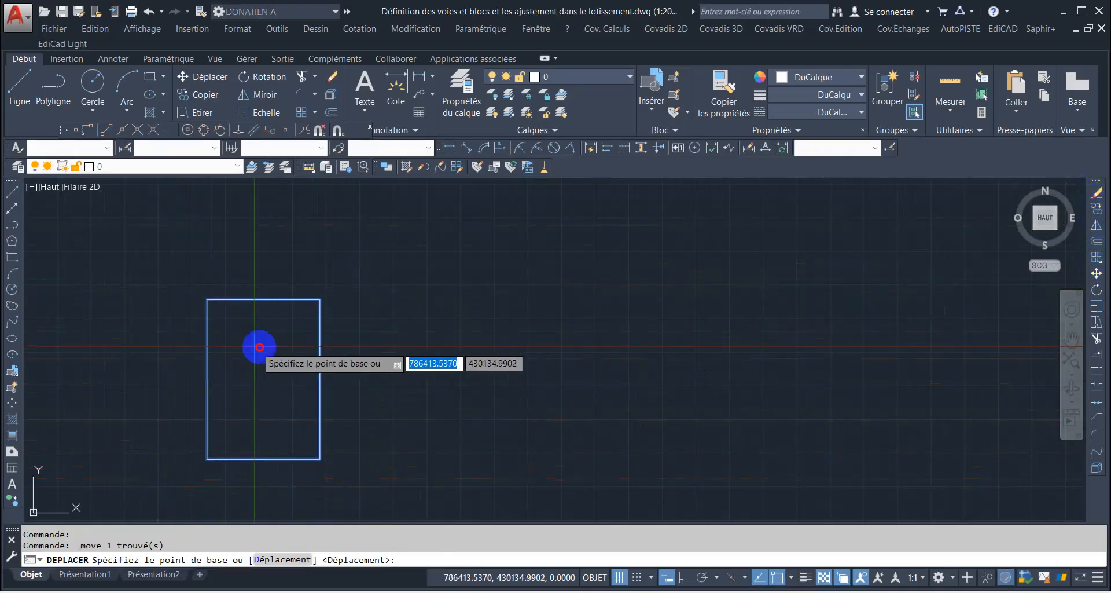
left_click(254, 340)
scroll(255, 339, "down", 6)
scroll(926, 376, "up", 4)
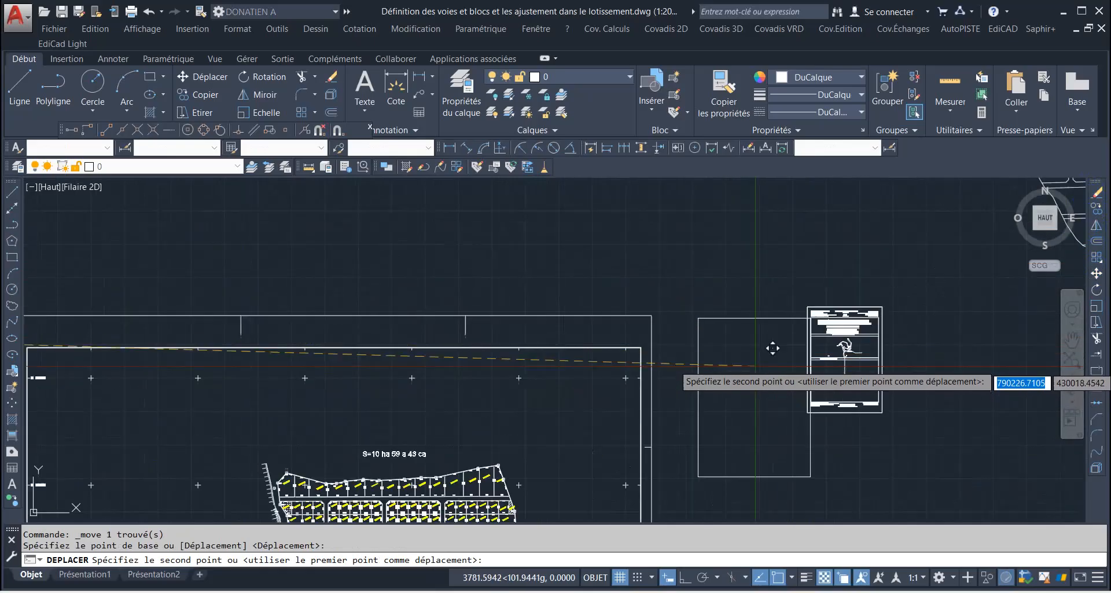
left_click(602, 367)
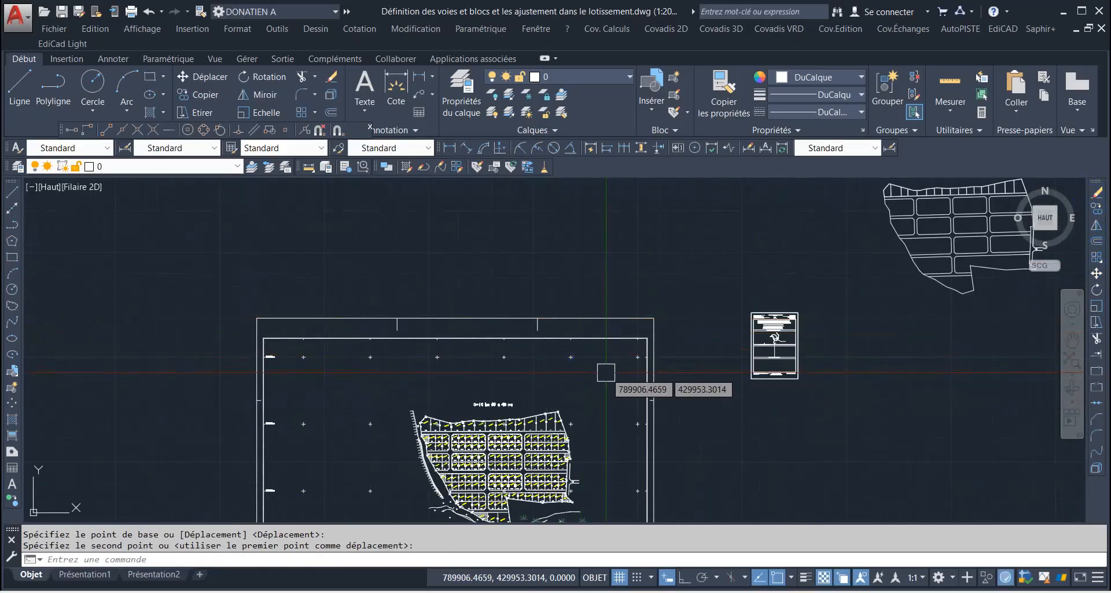
scroll(620, 315, "down", 4)
scroll(441, 318, "down", 5)
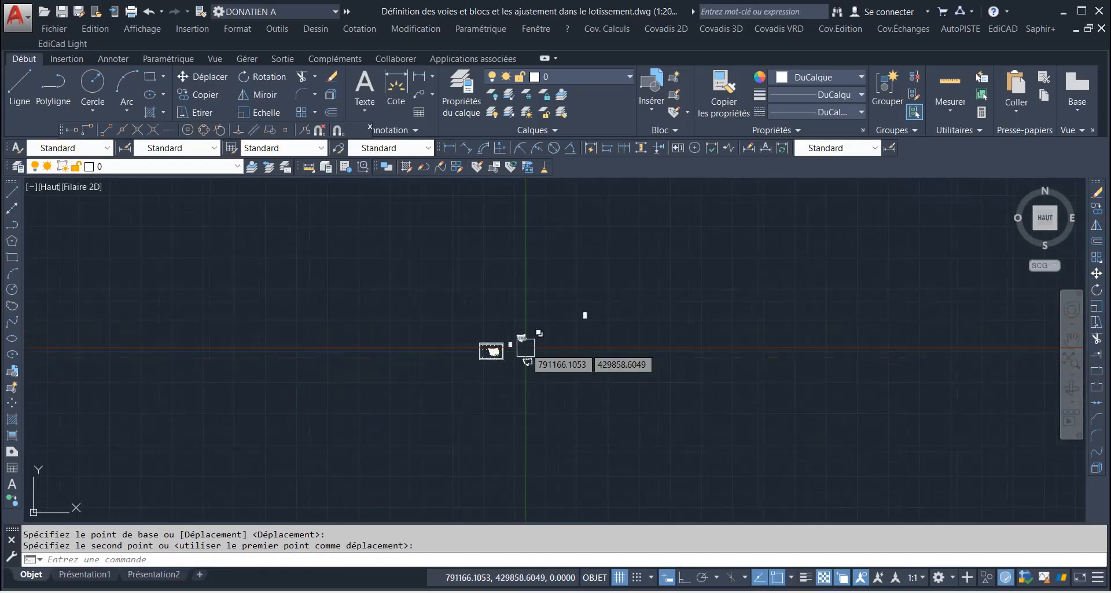
scroll(522, 356, "up", 3)
scroll(521, 370, "up", 3)
scroll(509, 365, "down", 3)
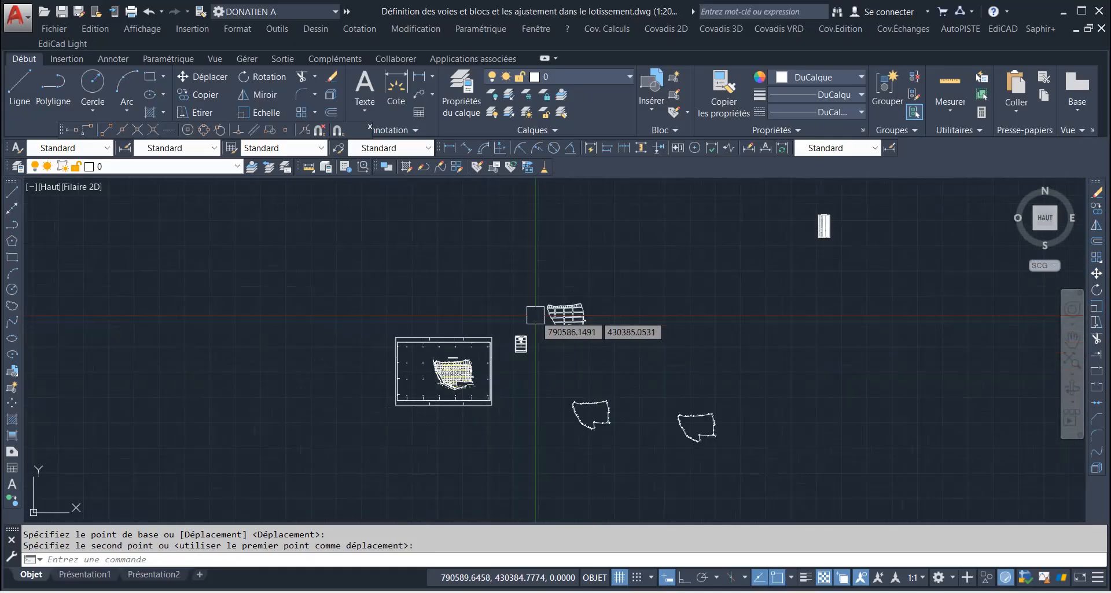
Step: Undo the rectangle's last move and reposition it in the empty area closer to the grid frame's left side
left_click(155, 13)
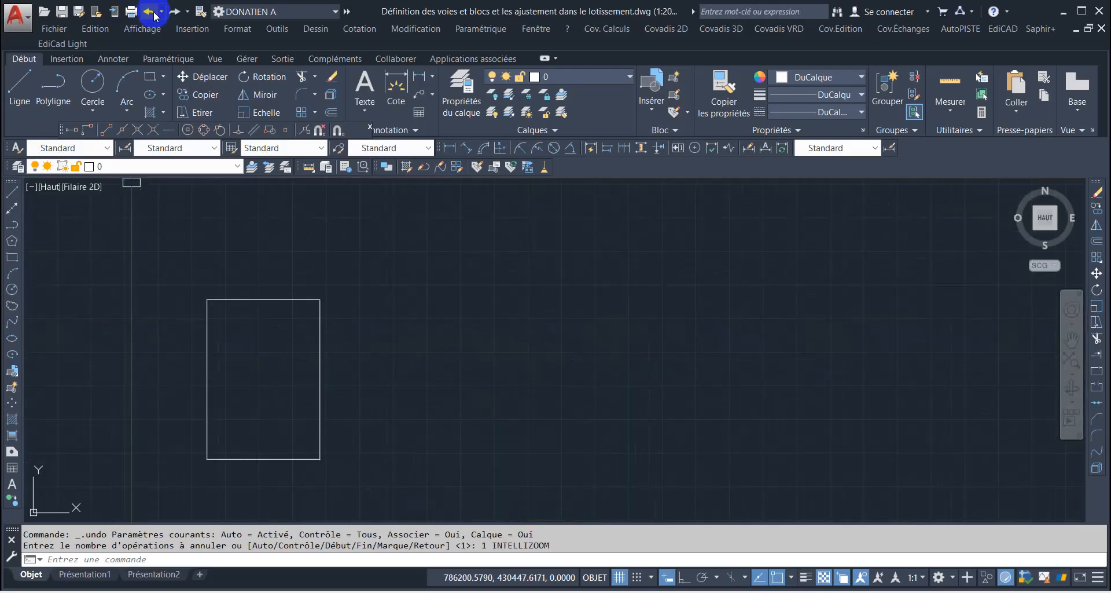
scroll(628, 451, "down", 2)
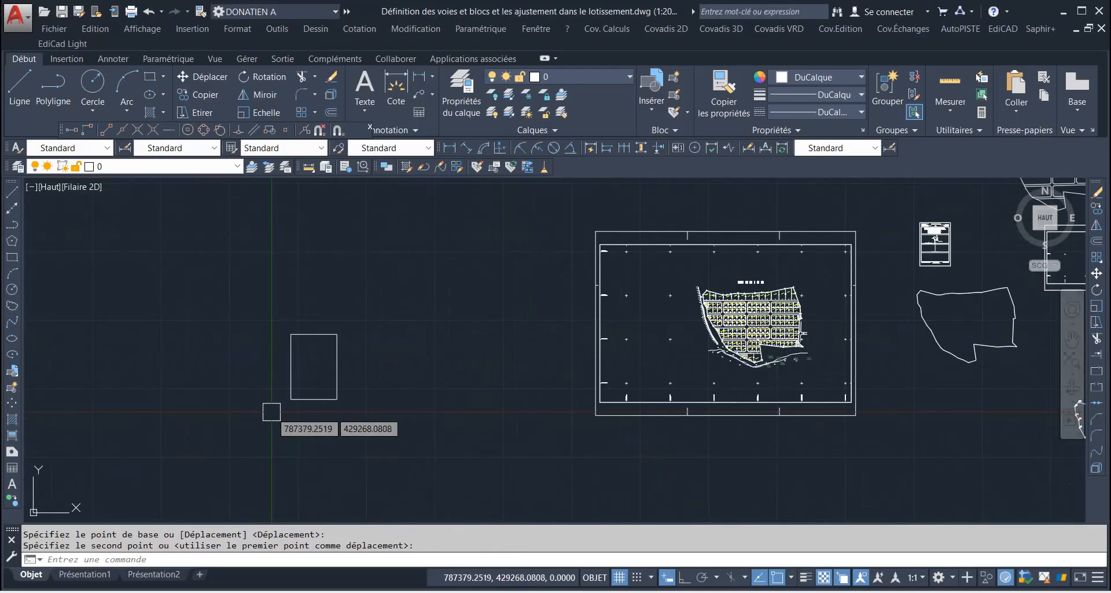
scroll(273, 412, "up", 2)
scroll(281, 402, "down", 2)
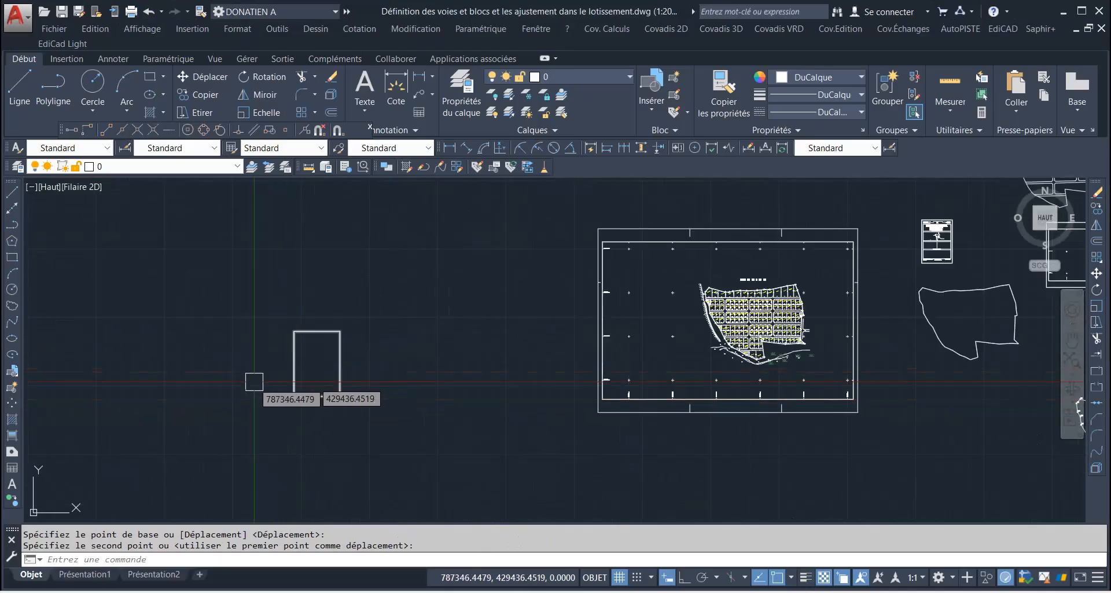
Step: Start a new coordinate grid from Carroy.cry at 1:2000 with the predefined A4 Vertical page format
left_click(774, 78)
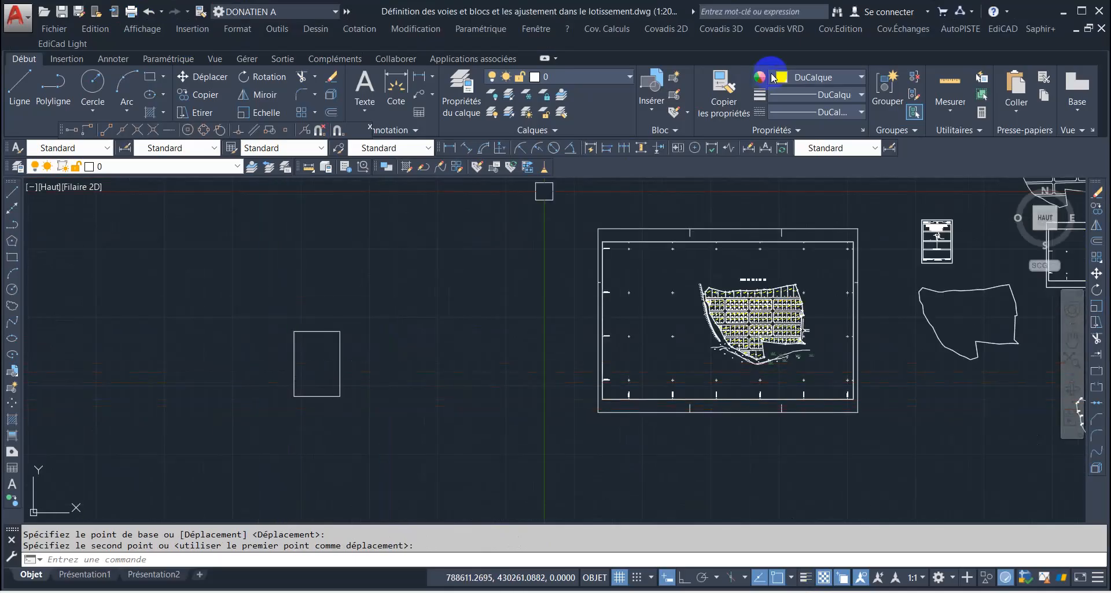
left_click(837, 29)
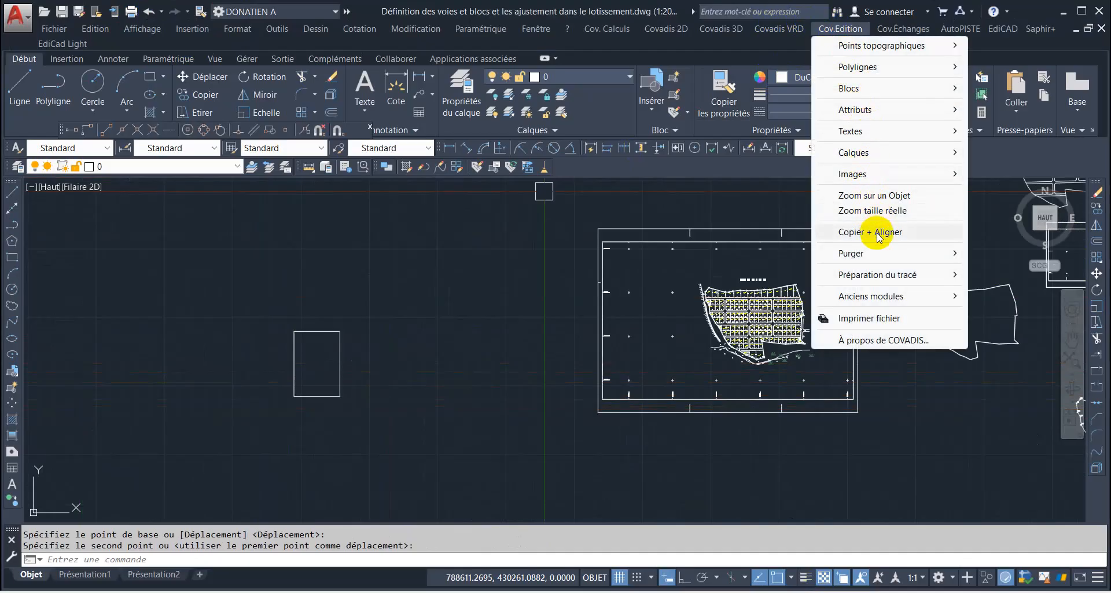
mouse_move(888, 275)
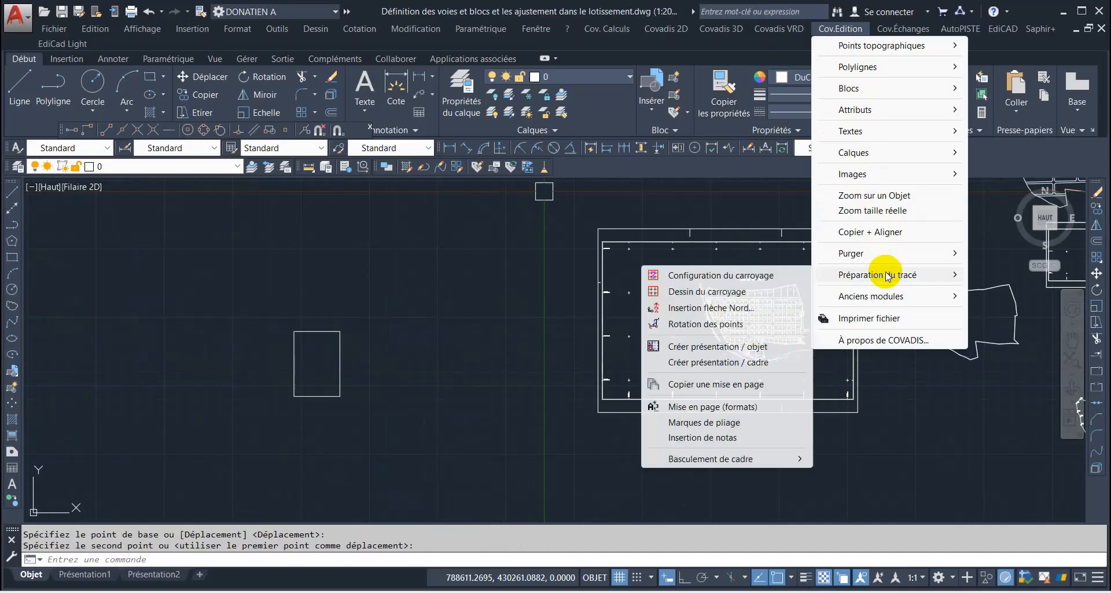
left_click(758, 298)
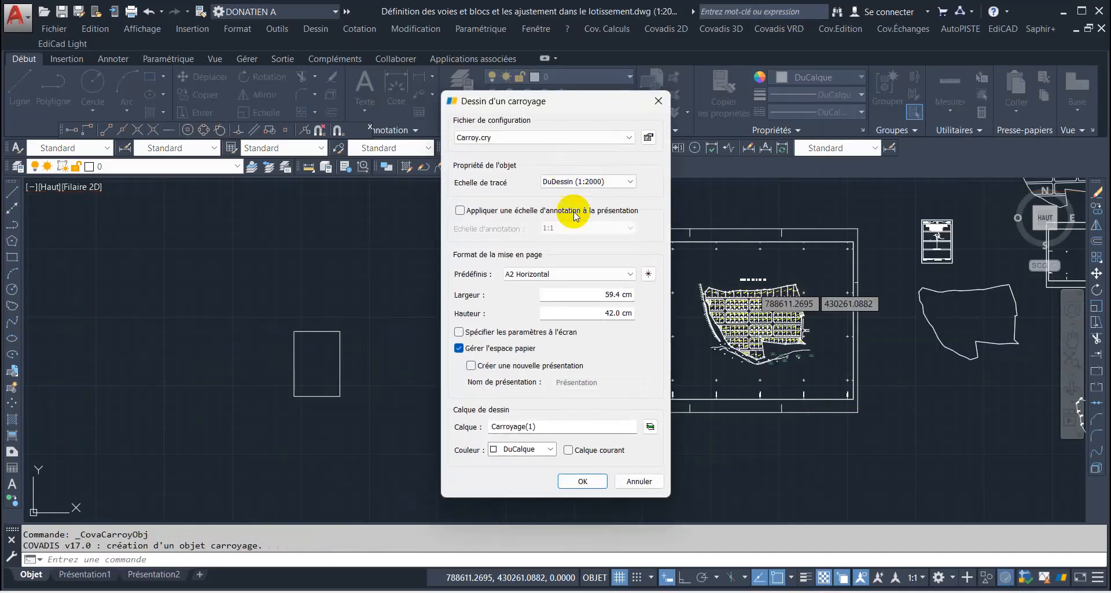
left_click(573, 273)
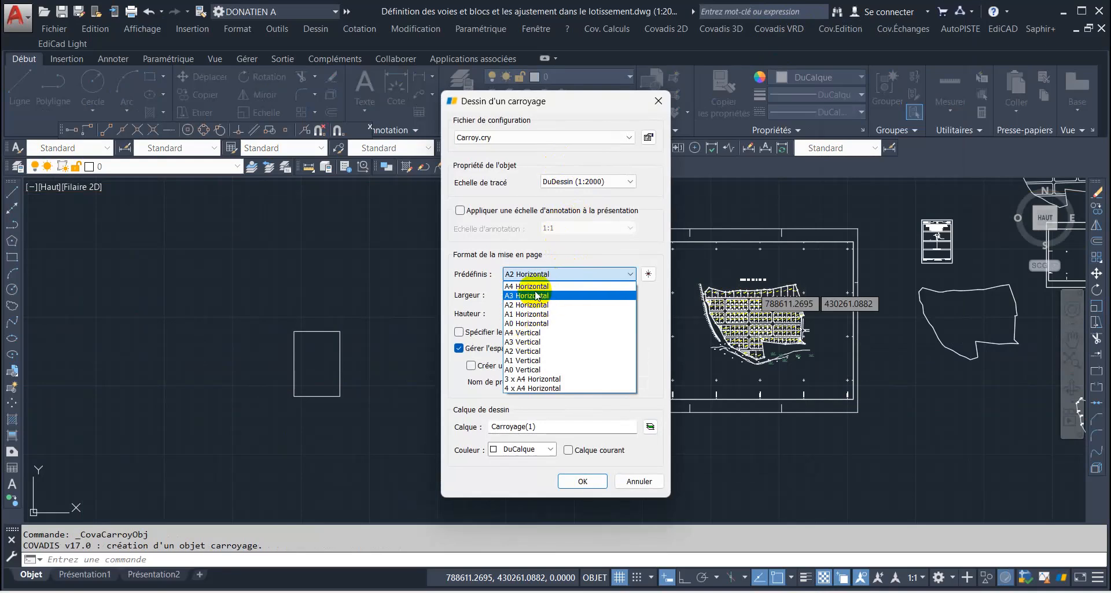
left_click(543, 333)
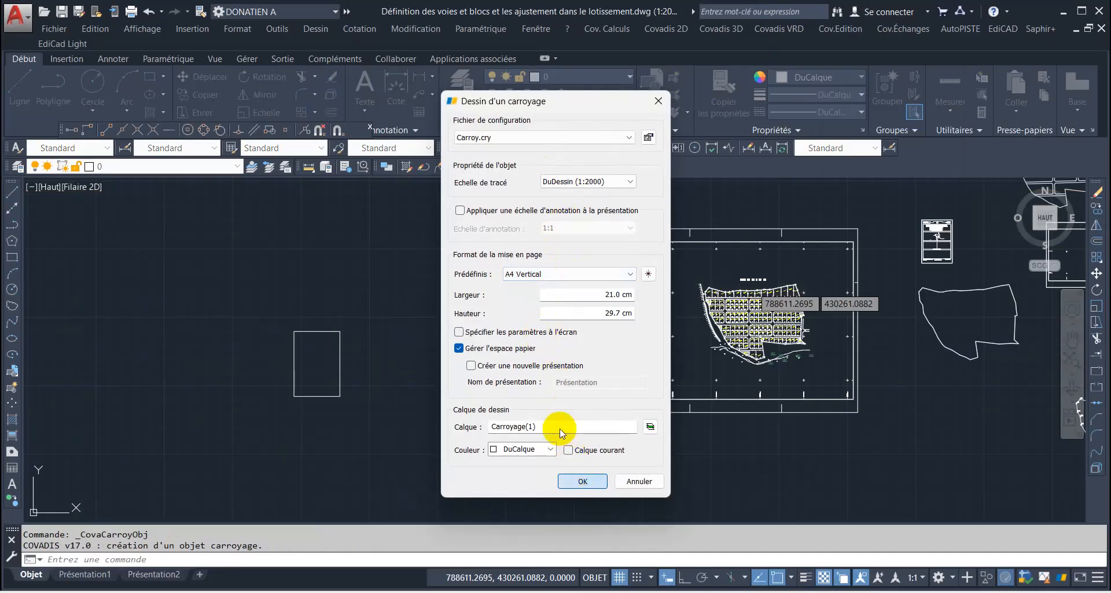
left_click(583, 481)
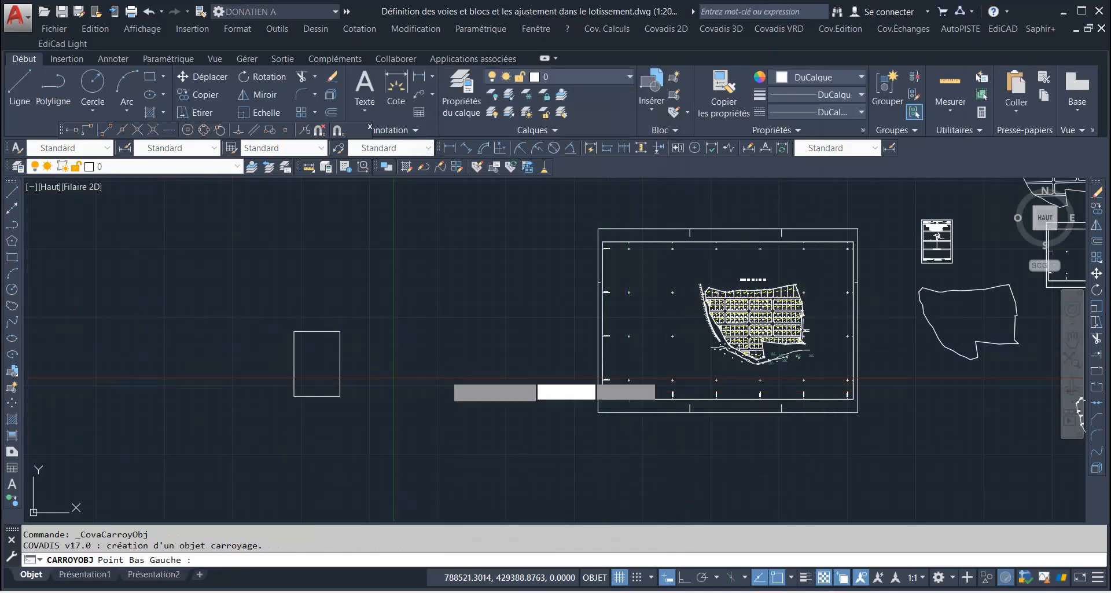
scroll(405, 377, "down", 2)
left_click(179, 375)
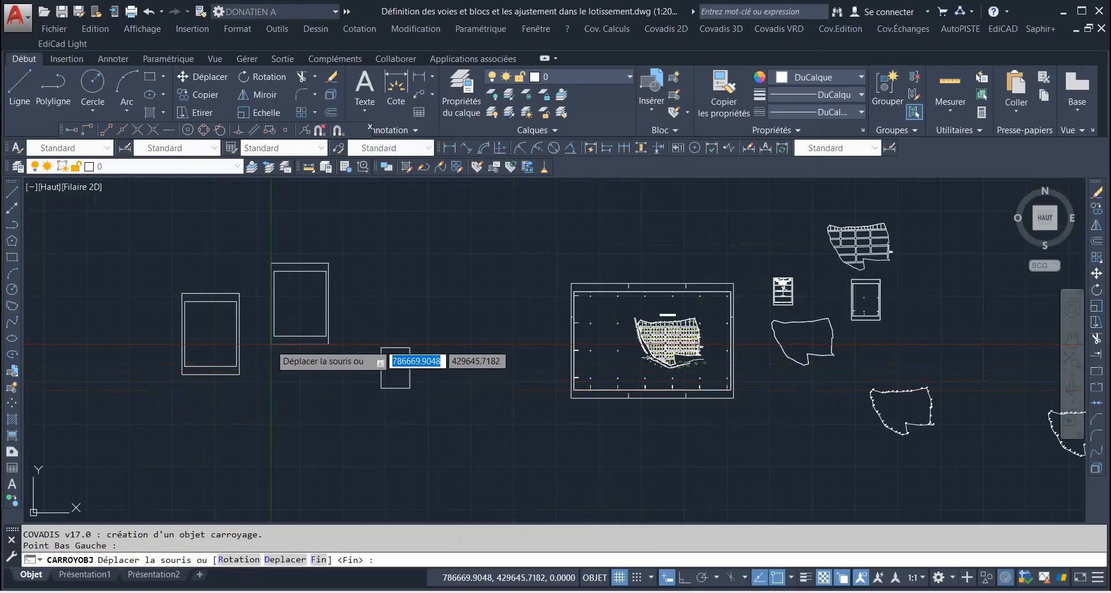
key("Escape")
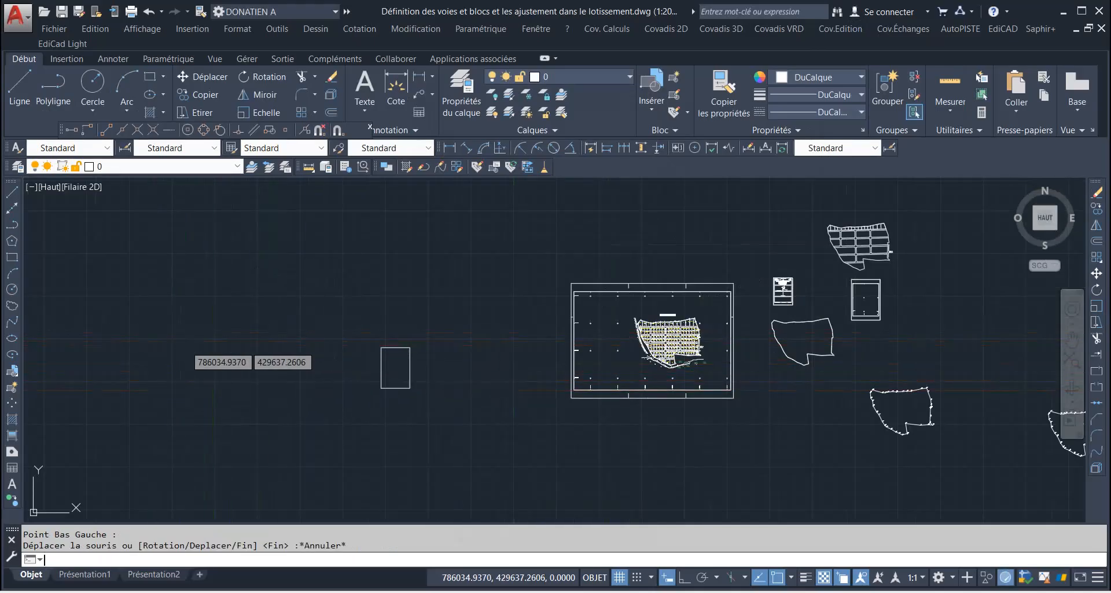
Step: Draw the A4 Vertical grid with the same settings, placing its frame above and left of the 210 by 297 rectangle
right_click(318, 287)
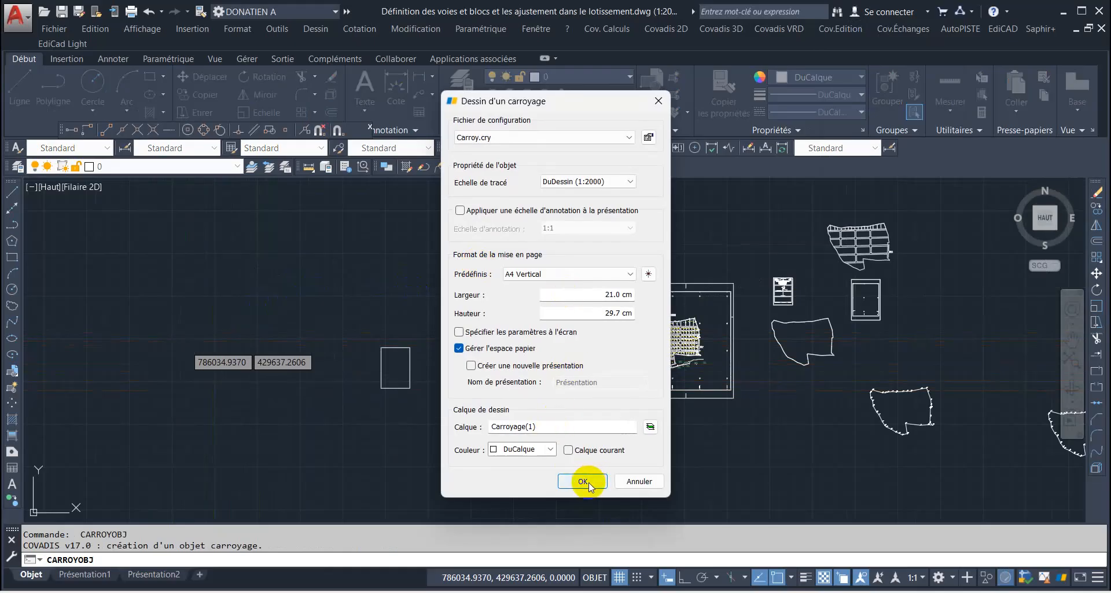
key("Return")
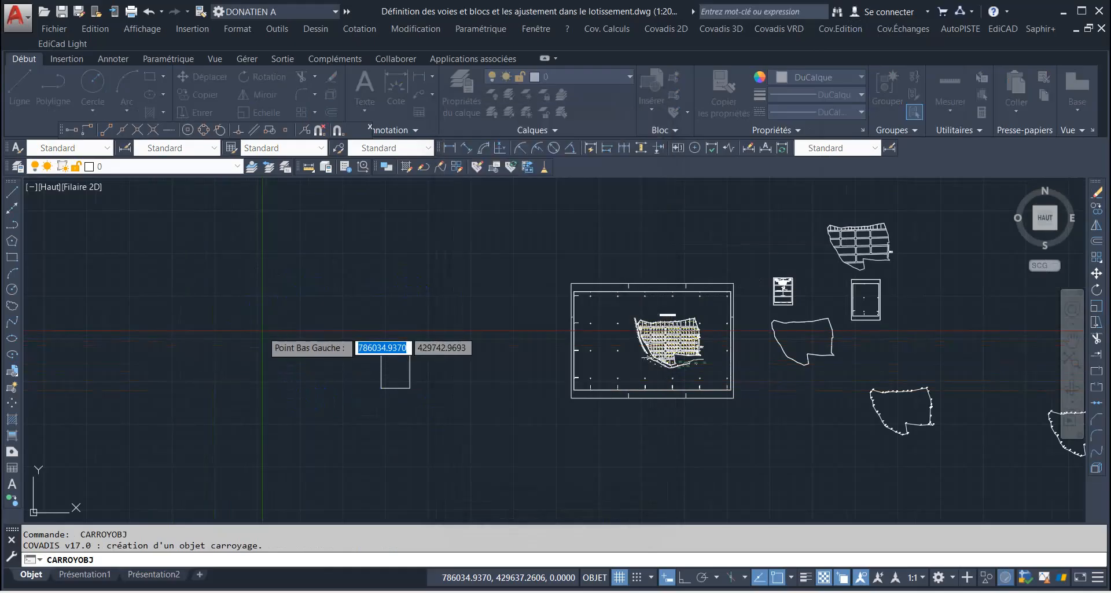
left_click(206, 336)
left_click(85, 574)
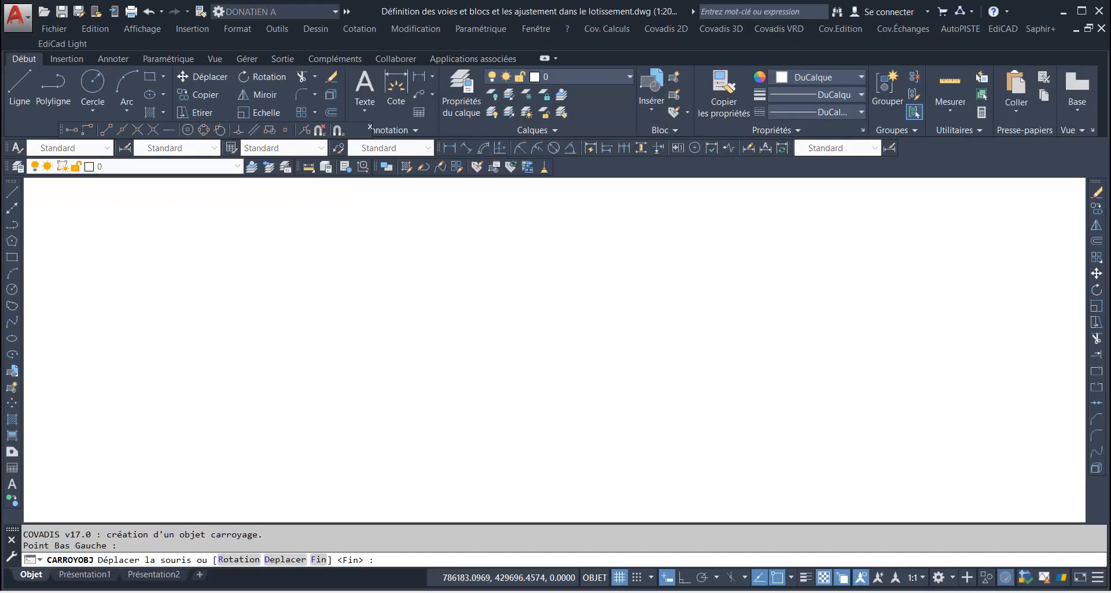
left_click(32, 575)
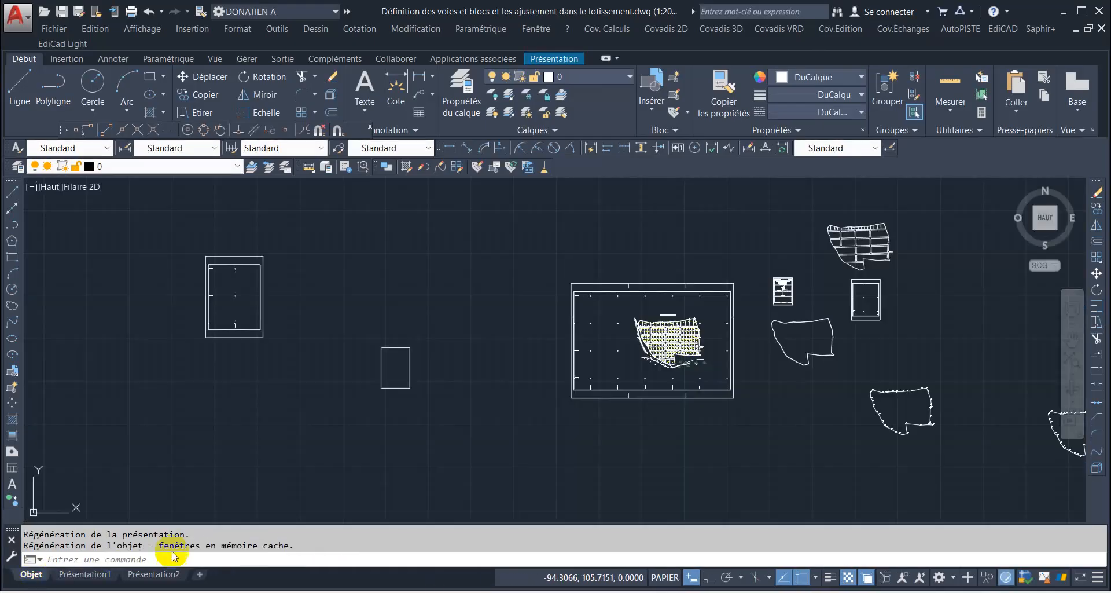
scroll(200, 256, "up", 6)
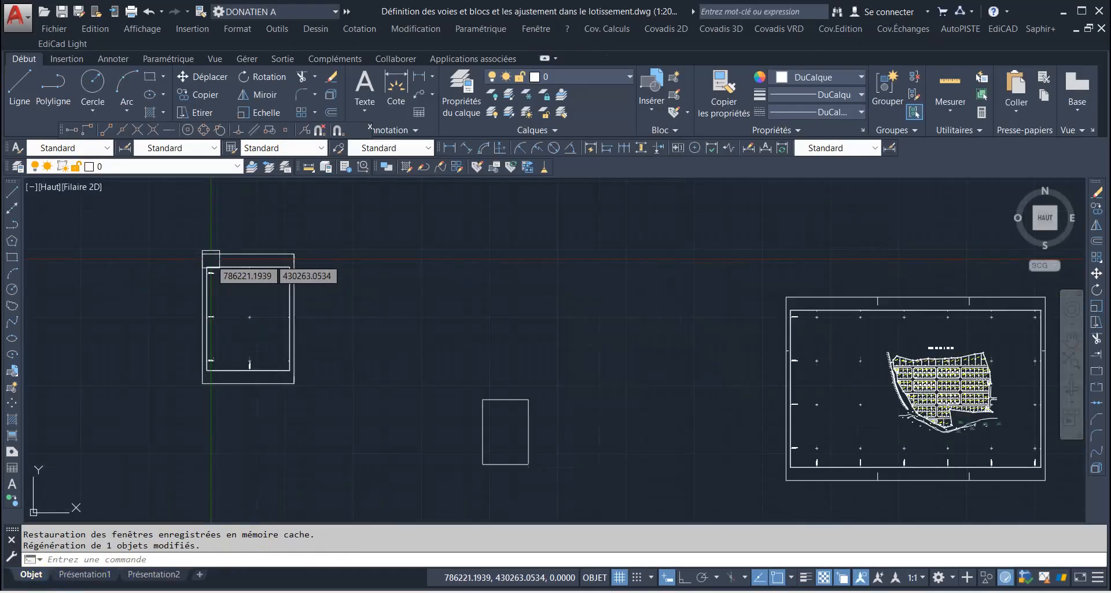
Step: Explode the A4 Vertical grid above and left of the 210 by 297 rectangle into its components
left_click(158, 228)
left_click(406, 484)
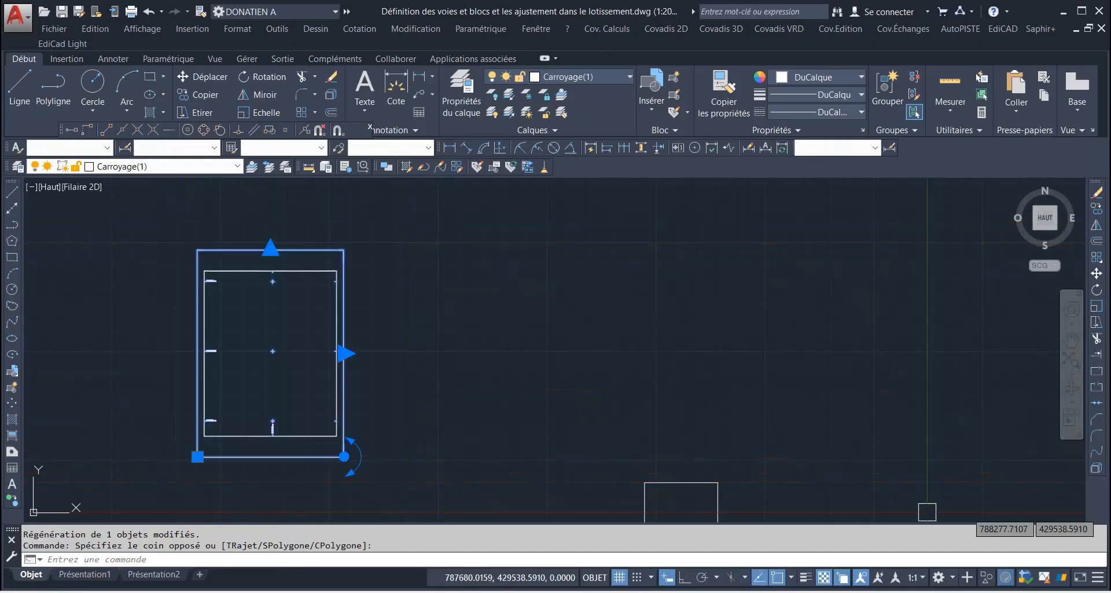
left_click(1092, 484)
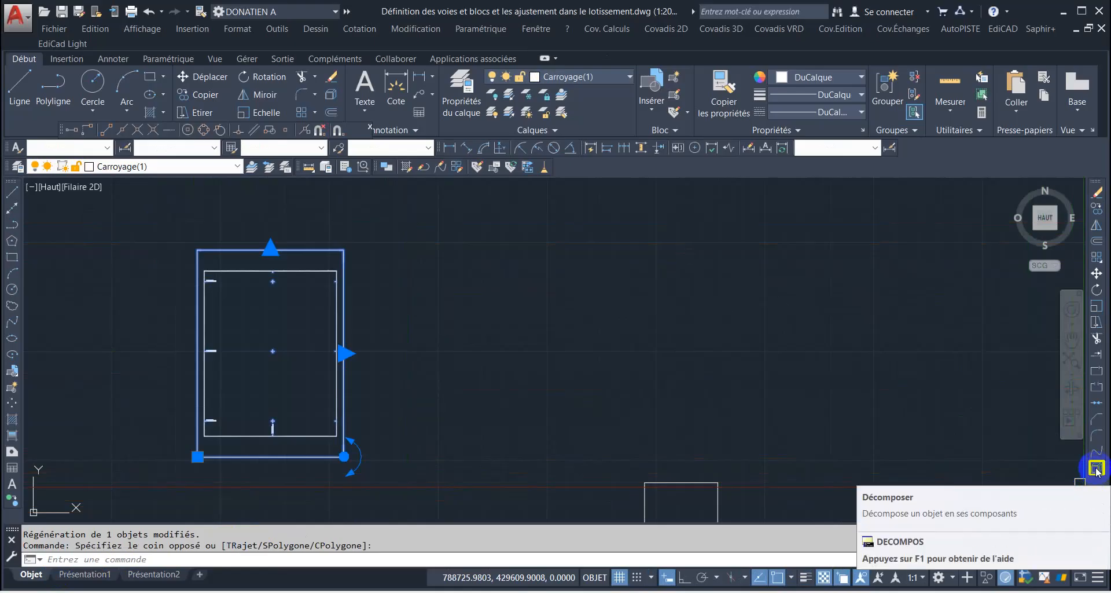
left_click(1095, 471)
Step: Copy the exploded grid from its outer frame's lower-left corner to the lower-left corner of the 210 by 297 rectangle
scroll(499, 320, "down", 2)
left_click(235, 248)
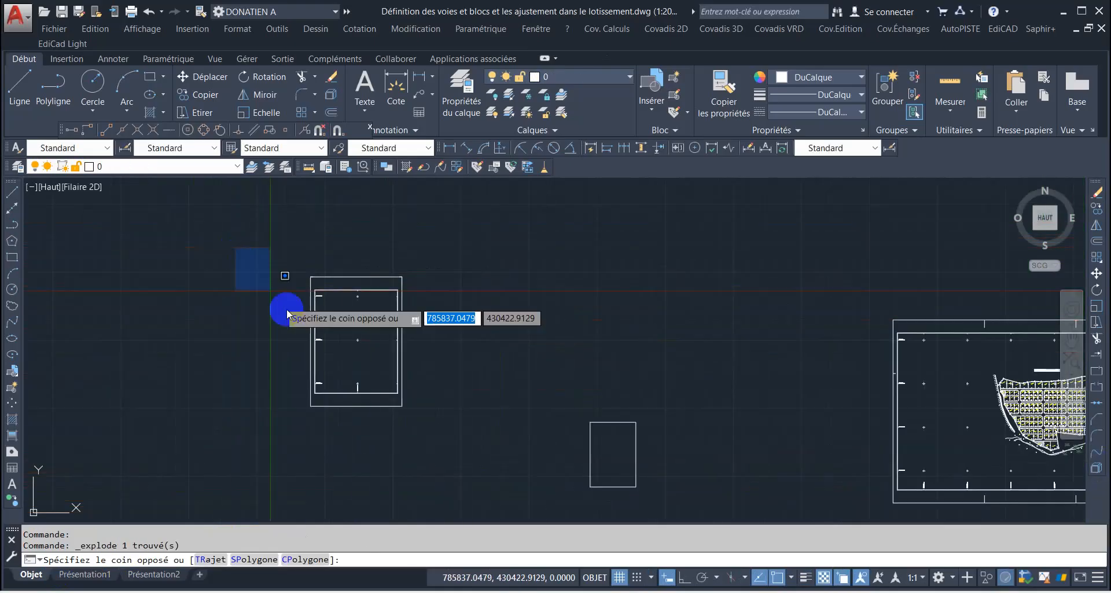
left_click(461, 435)
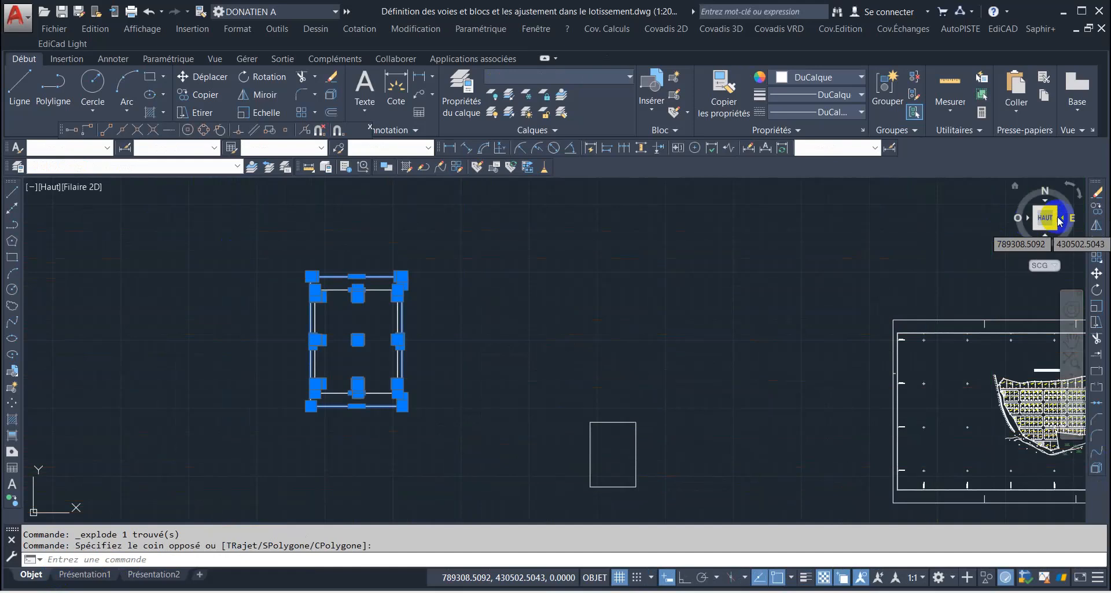
left_click(1096, 208)
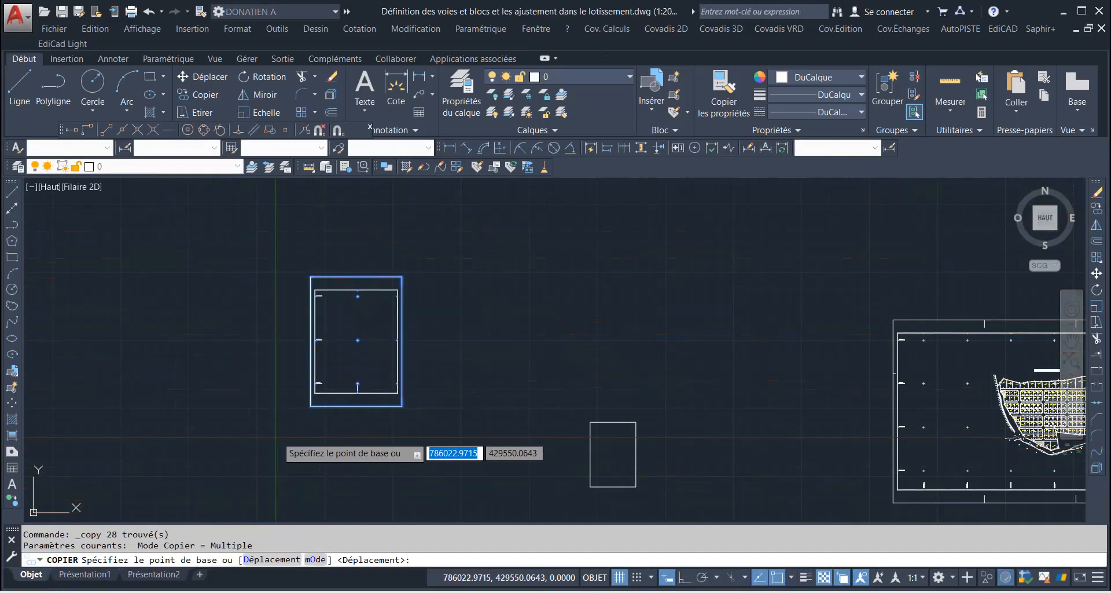
scroll(289, 431, "up", 4)
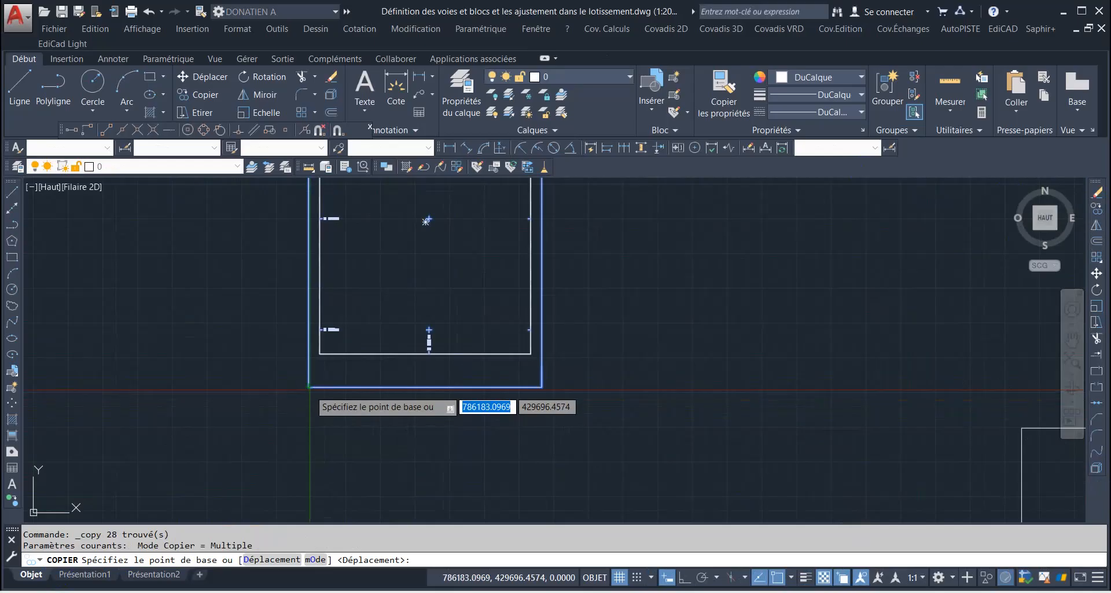
left_click(309, 388)
scroll(308, 382, "down", 4)
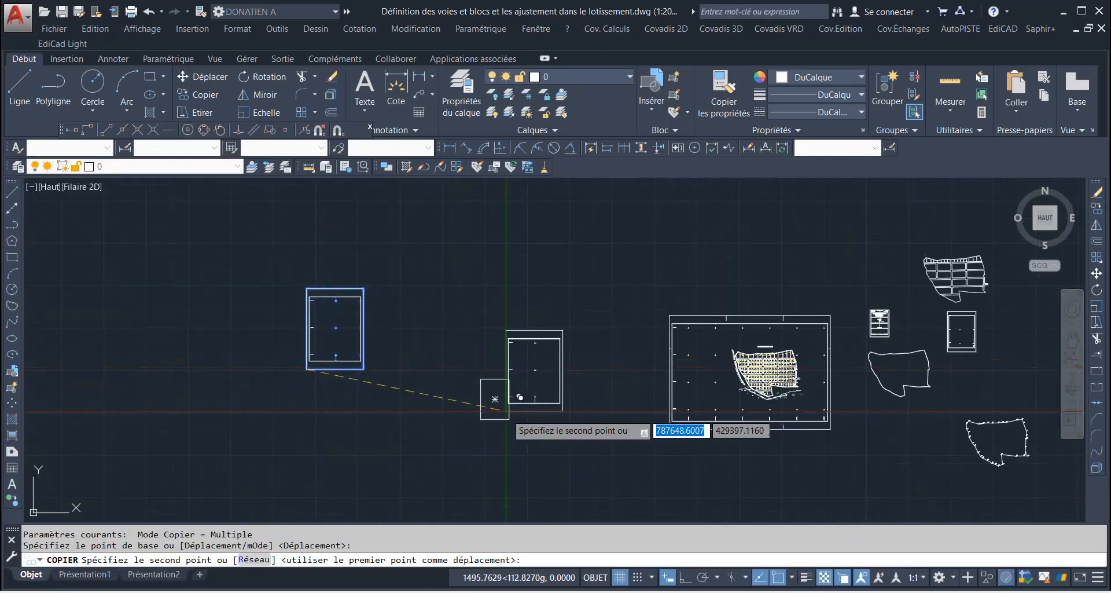
scroll(506, 410, "up", 8)
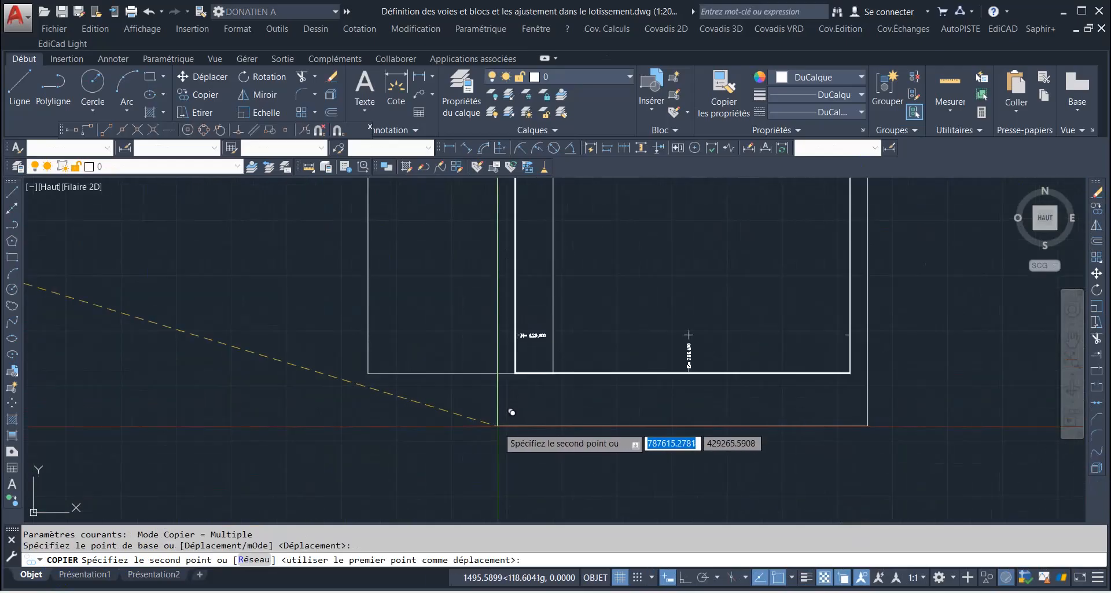
left_click(368, 372)
scroll(382, 393, "down", 5)
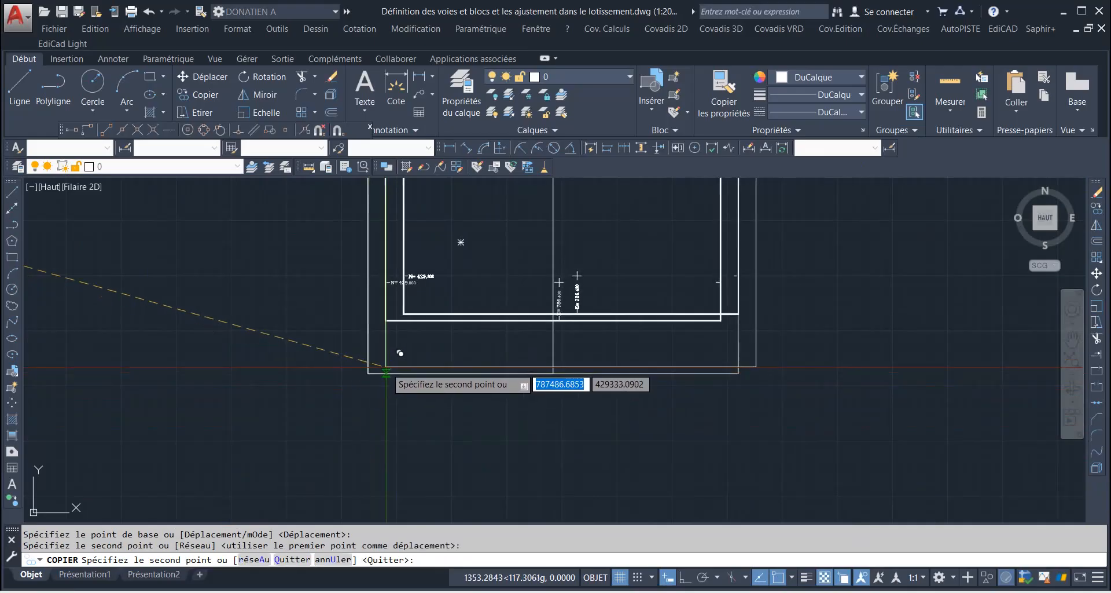
key("Return")
Step: Select the copied grid's two frames, its uppermost grid marks and the E= 786.400 label with its cross, leaving out the rectangle
scroll(473, 399, "up", 2)
left_click(543, 446)
left_click(458, 332)
scroll(499, 386, "down", 4)
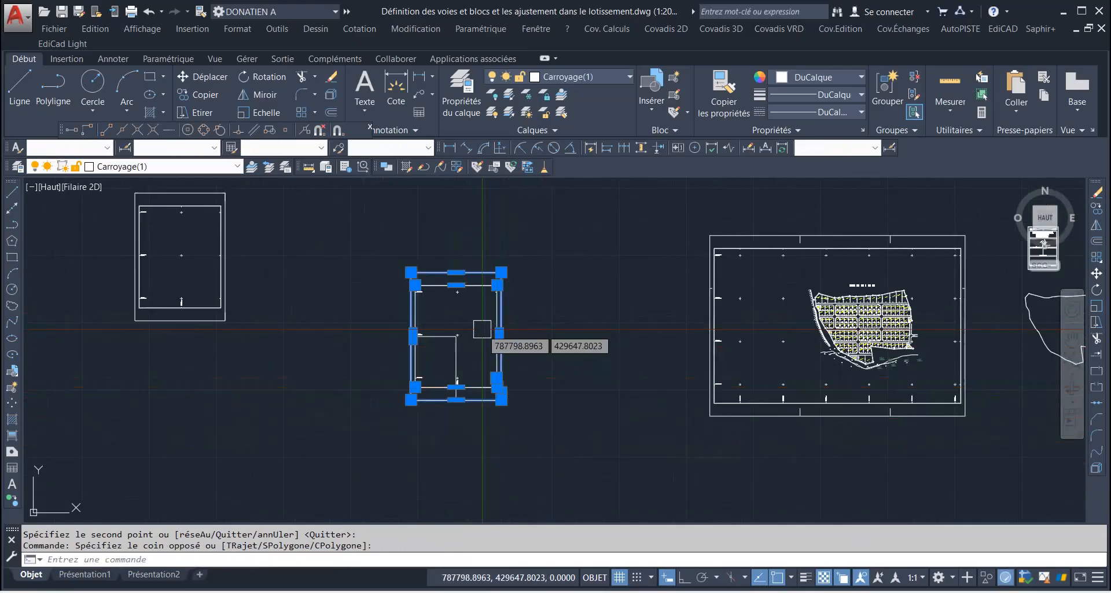
scroll(482, 320, "up", 4)
left_click(471, 300)
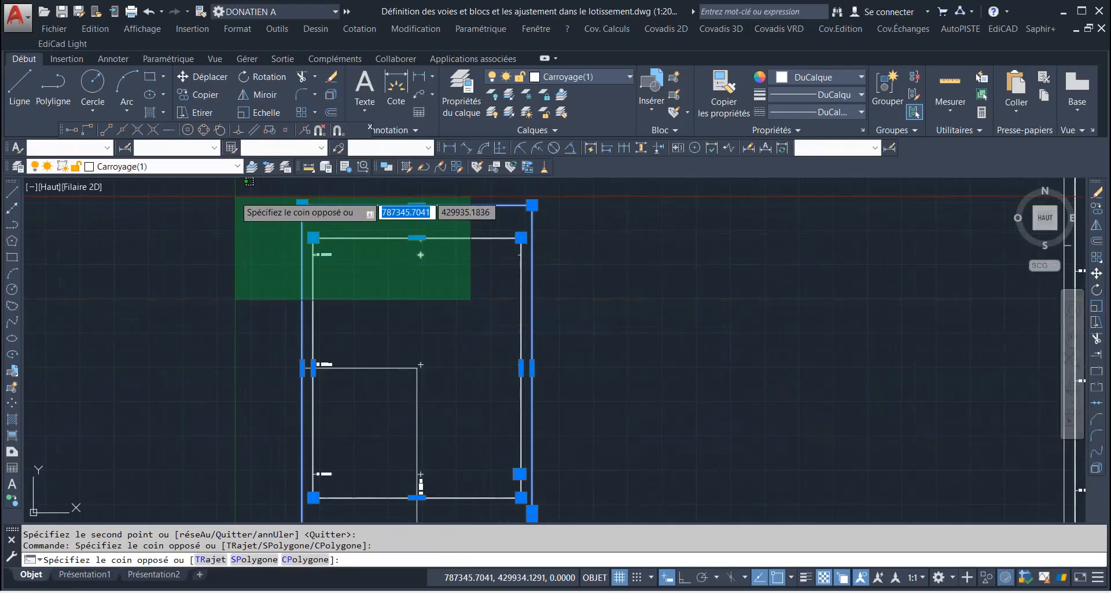
left_click(246, 198)
scroll(423, 496, "up", 4)
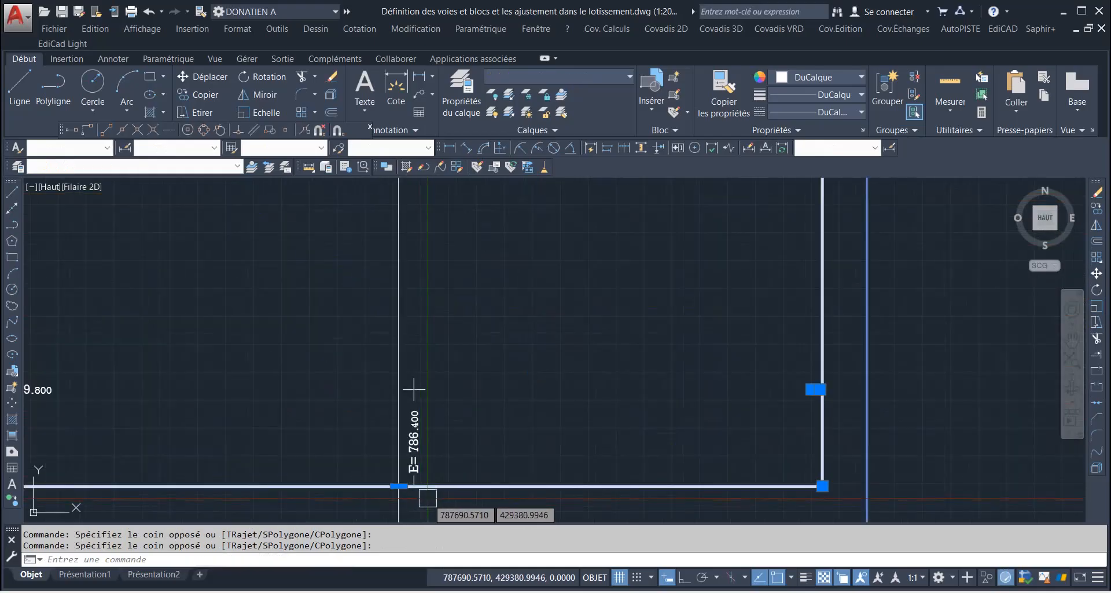
left_click(440, 461)
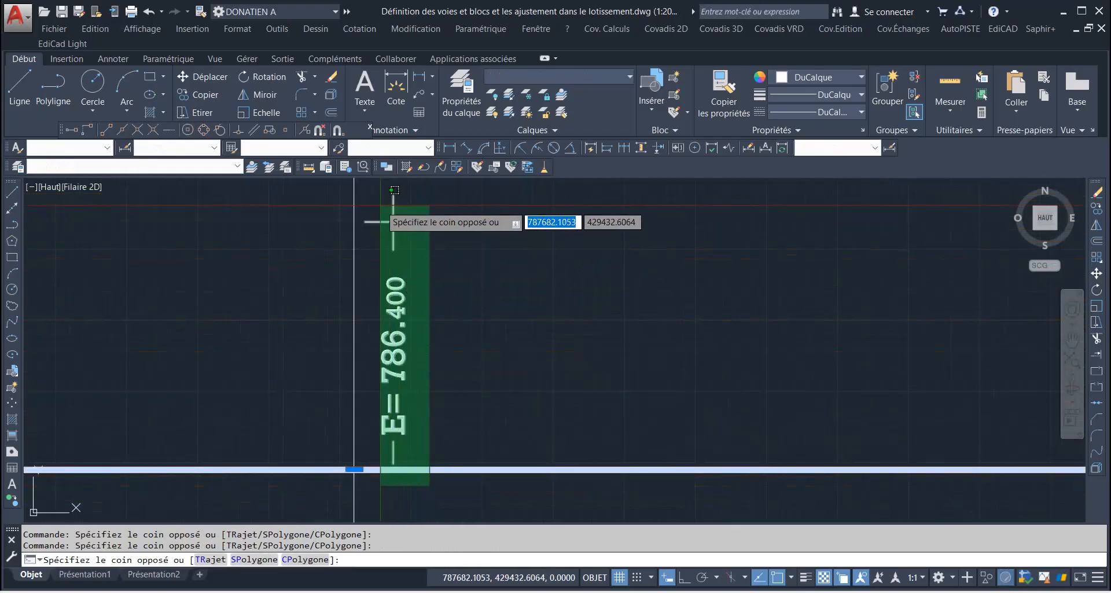
left_click(398, 200)
scroll(504, 327, "down", 3)
scroll(405, 332, "down", 2)
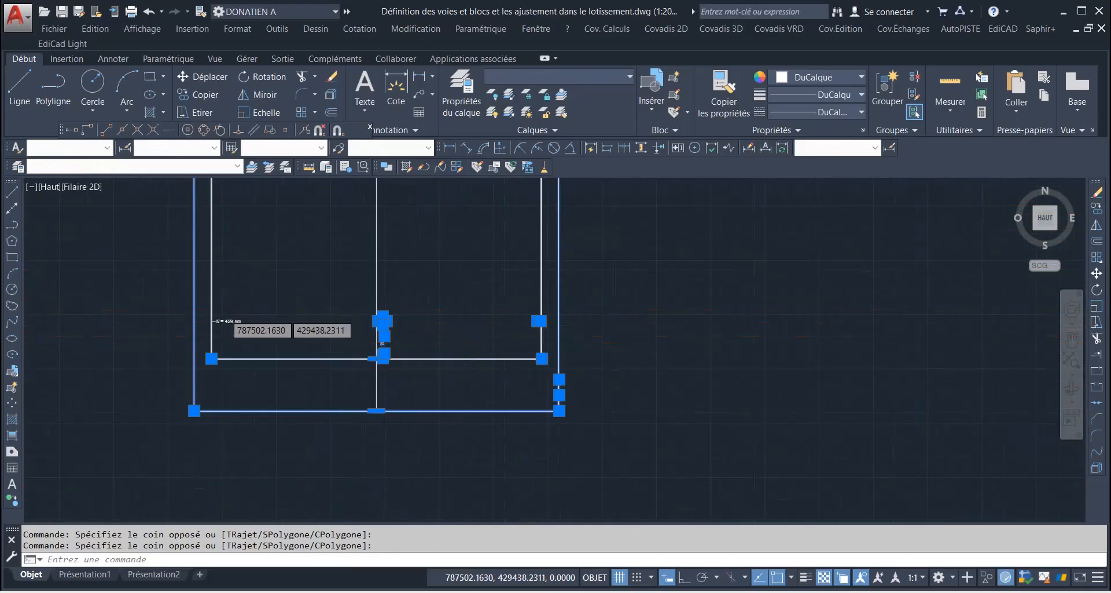
Step: Add the N= 429.800 label, the central grid cross and the right-hand edge tick to the selection
scroll(232, 249, "up", 3)
left_click(319, 379)
left_click(191, 290)
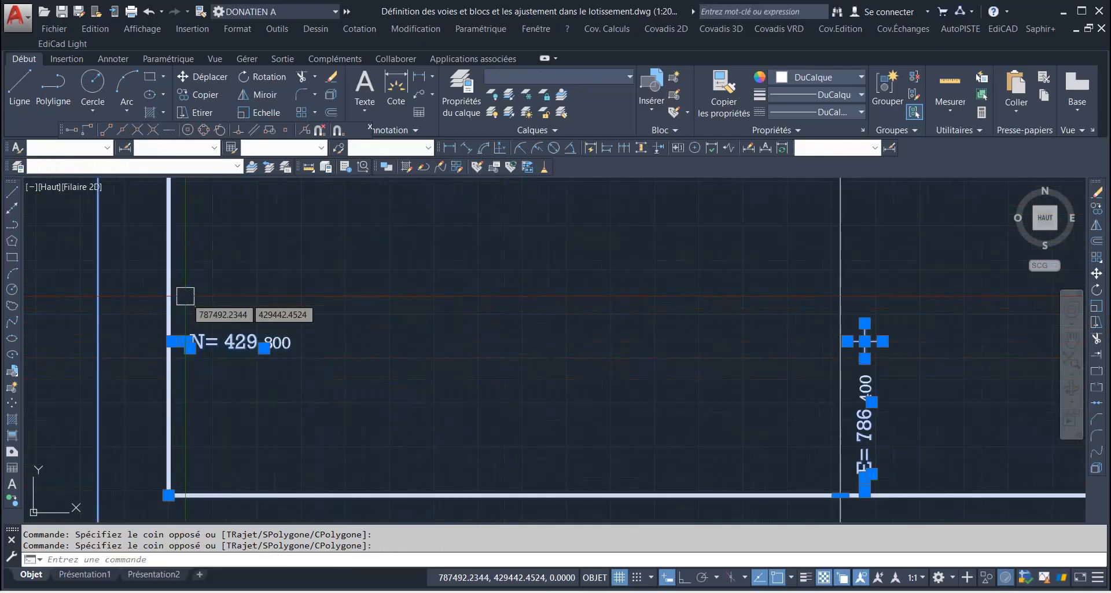
scroll(353, 400, "down", 5)
scroll(366, 347, "up", 5)
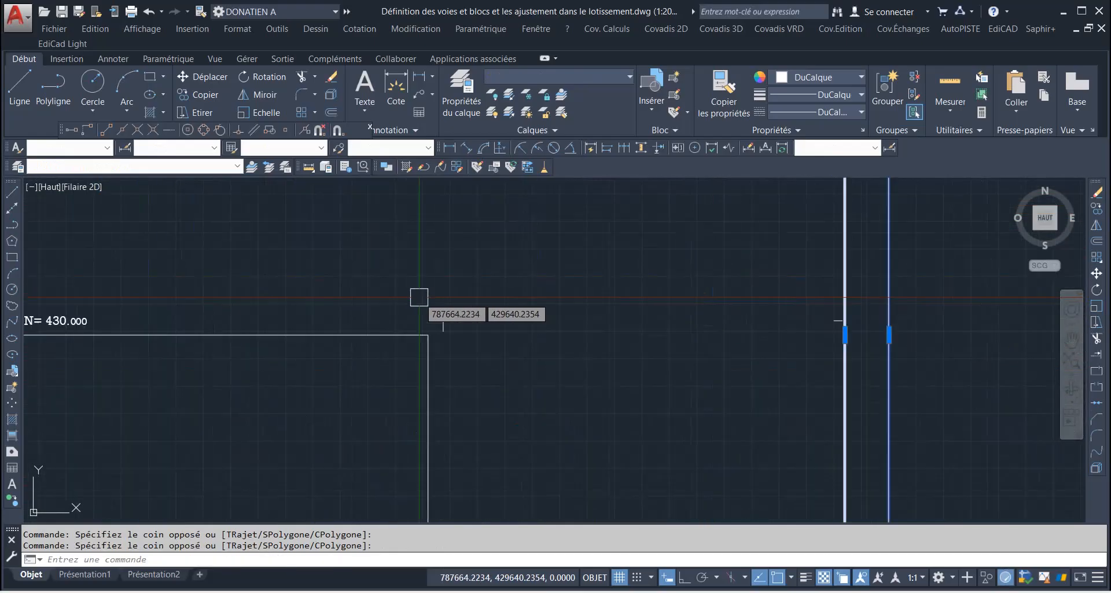
left_click(507, 391)
left_click(445, 283)
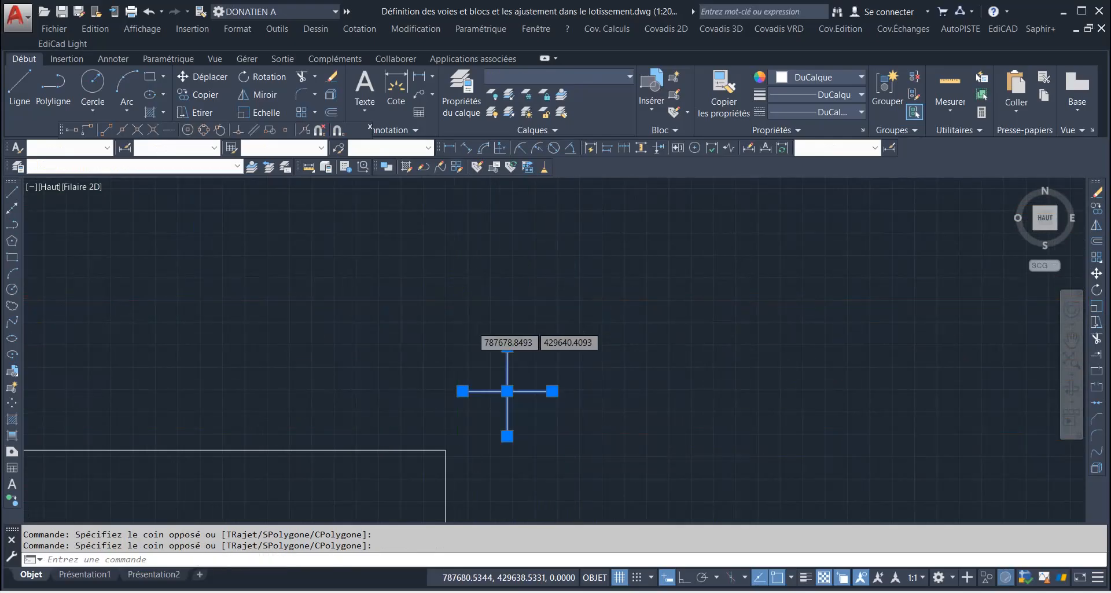
scroll(469, 336, "down", 4)
left_click(789, 366)
left_click(567, 245)
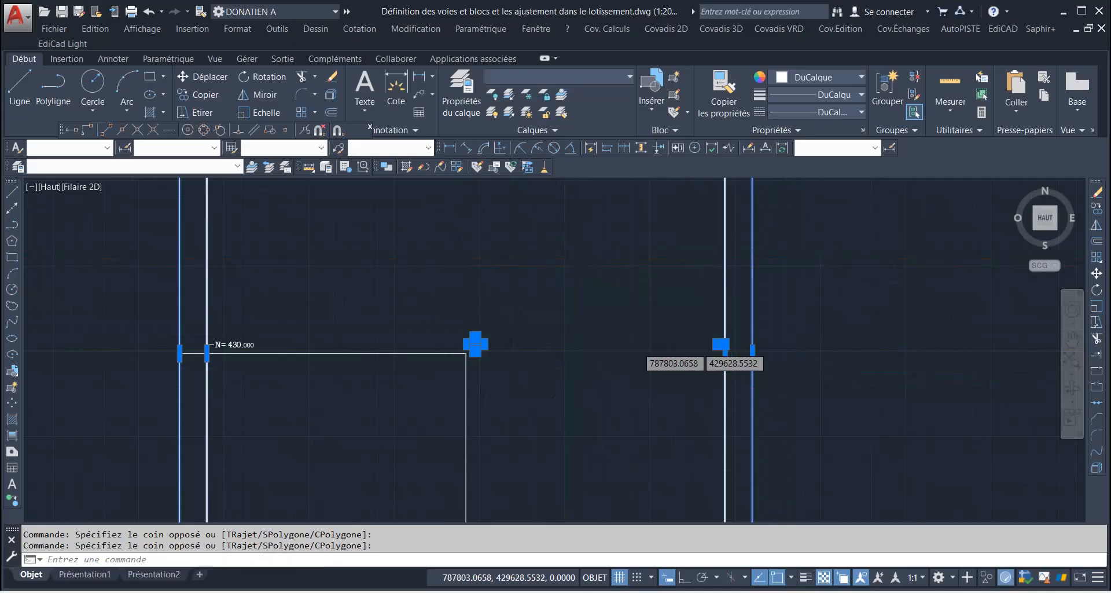
Step: Add the N= 430.000 label and the upper-left grid marks to the selection, and check that the N= 429.800 label is included
scroll(453, 345, "down", 3)
scroll(518, 350, "up", 6)
scroll(517, 350, "up", 5)
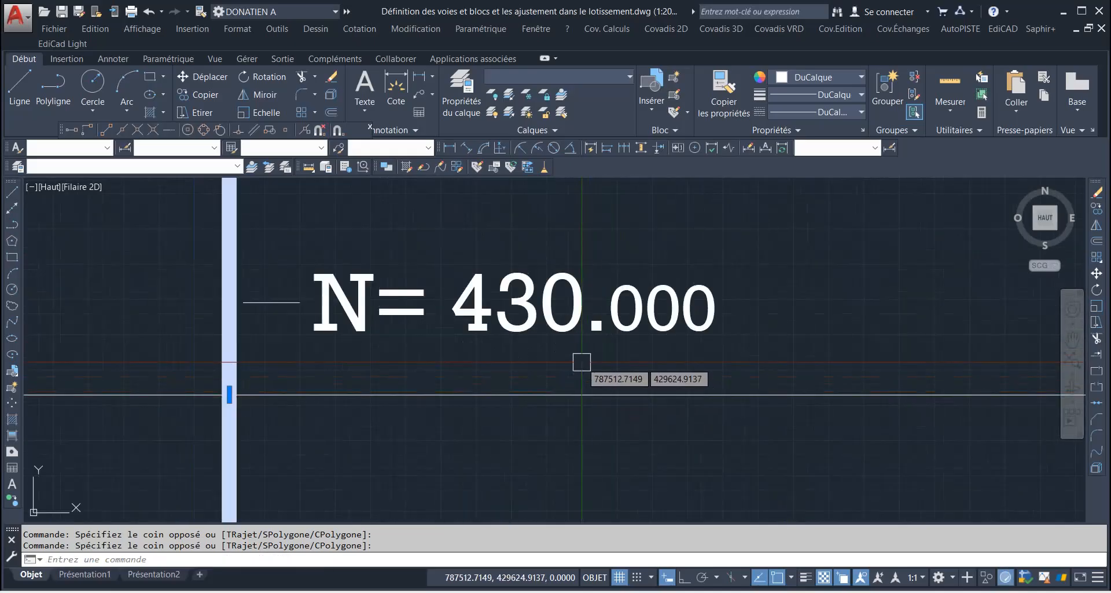
left_click(580, 361)
left_click(187, 239)
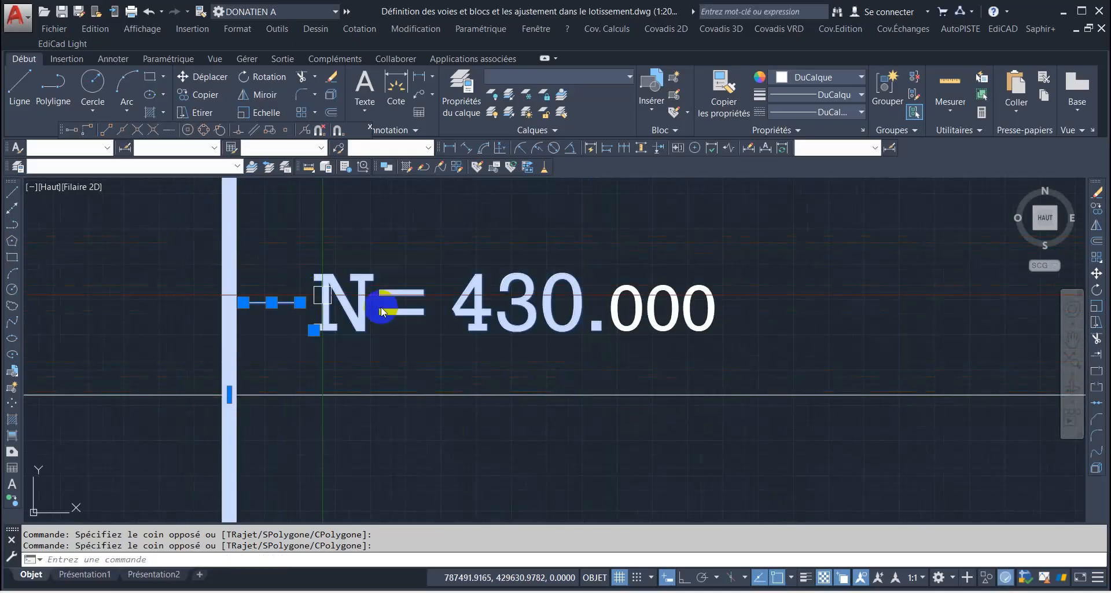
left_click(727, 336)
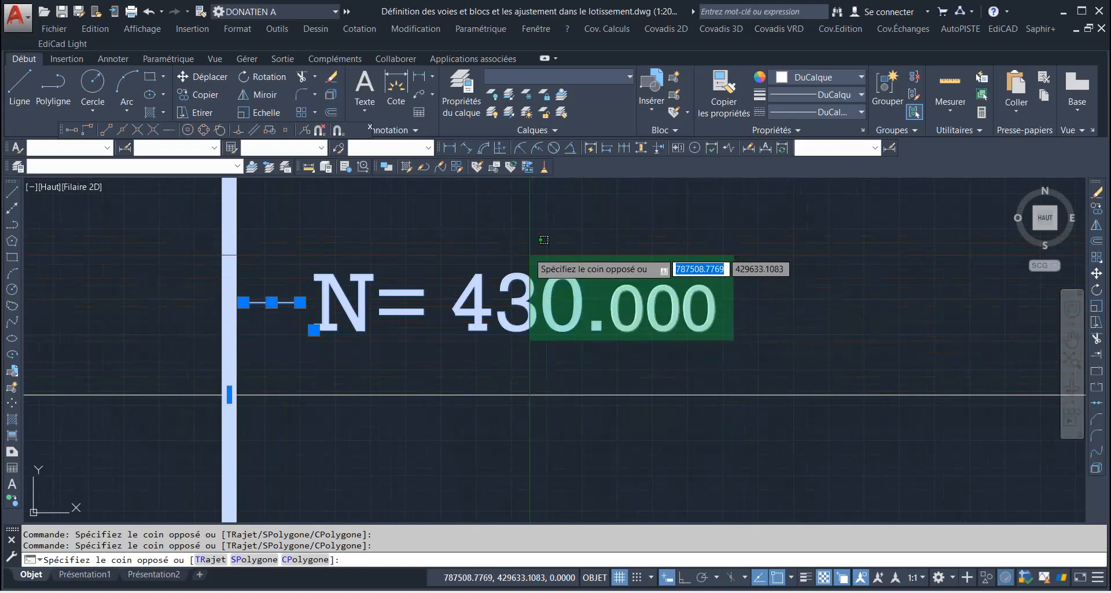
left_click(429, 320)
scroll(360, 352, "down", 3)
scroll(360, 352, "down", 5)
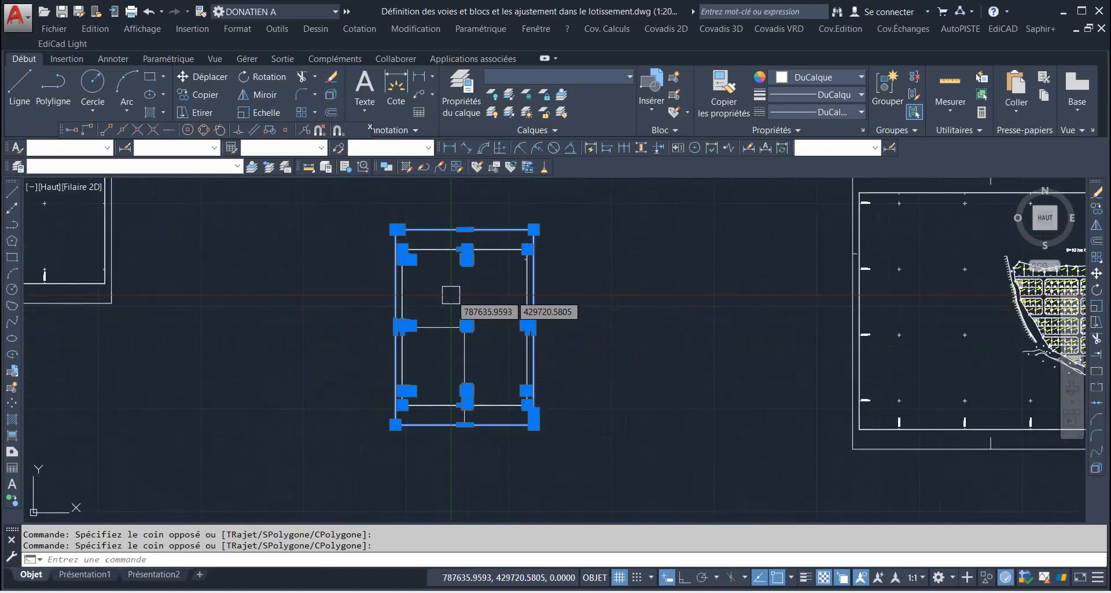
left_click(452, 294)
left_click(347, 212)
scroll(422, 348, "up", 5)
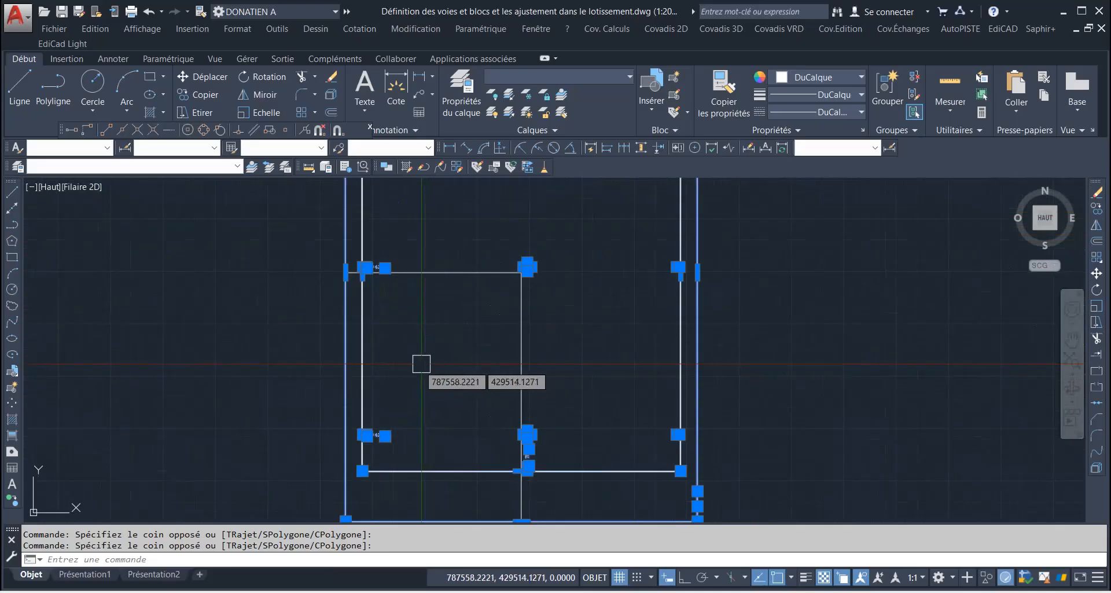
scroll(392, 398, "up", 10)
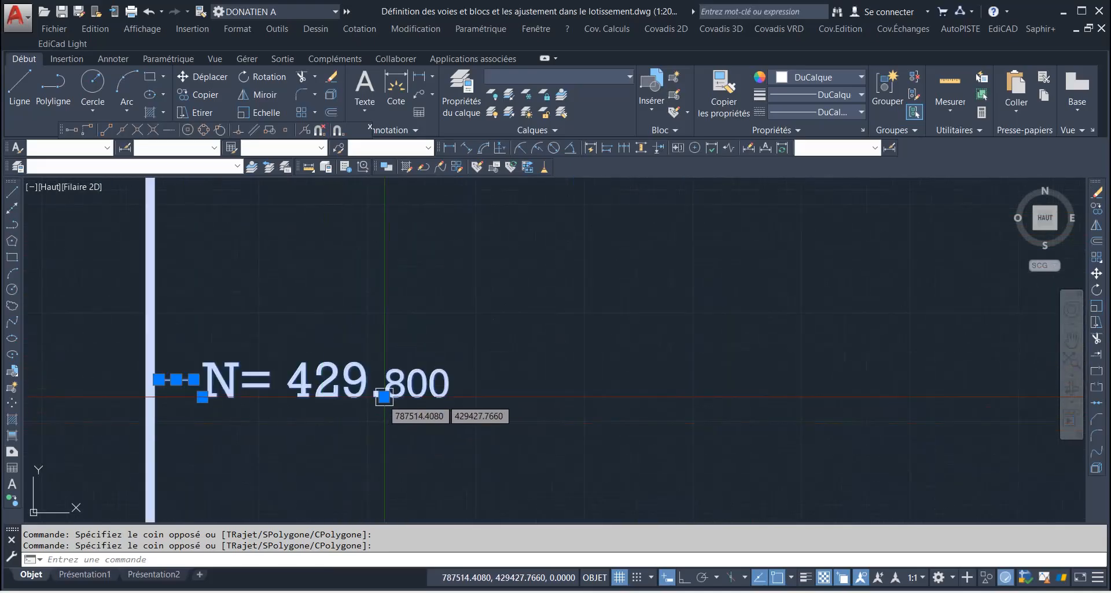
scroll(382, 399, "down", 8)
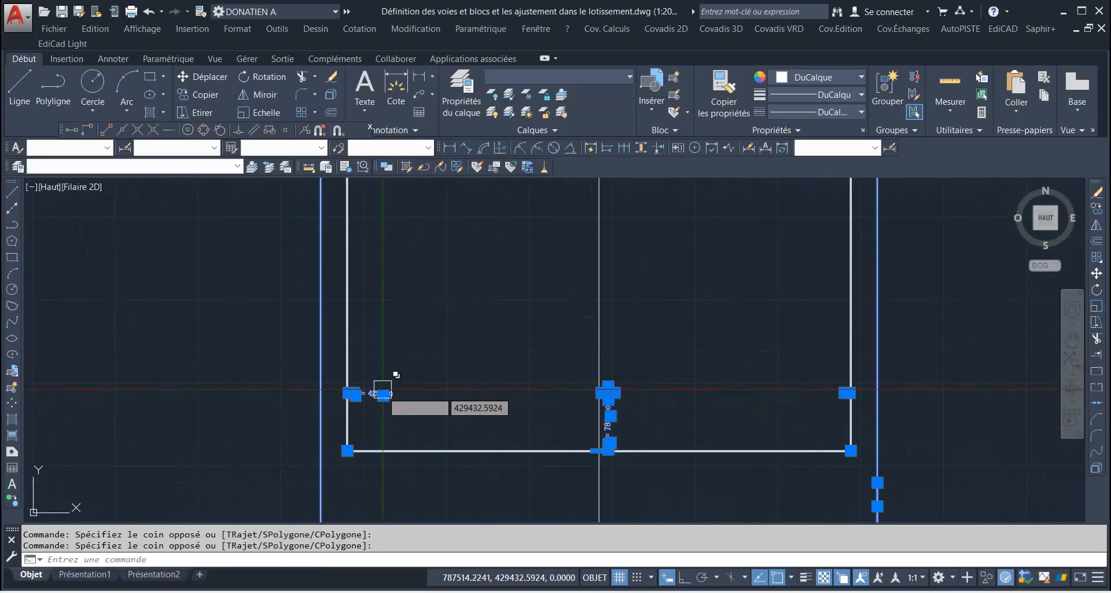
Step: Scale the selected grid by reference from the outer frame's lower-left corner, taking the frame's left side as the reference length
left_click(1098, 307)
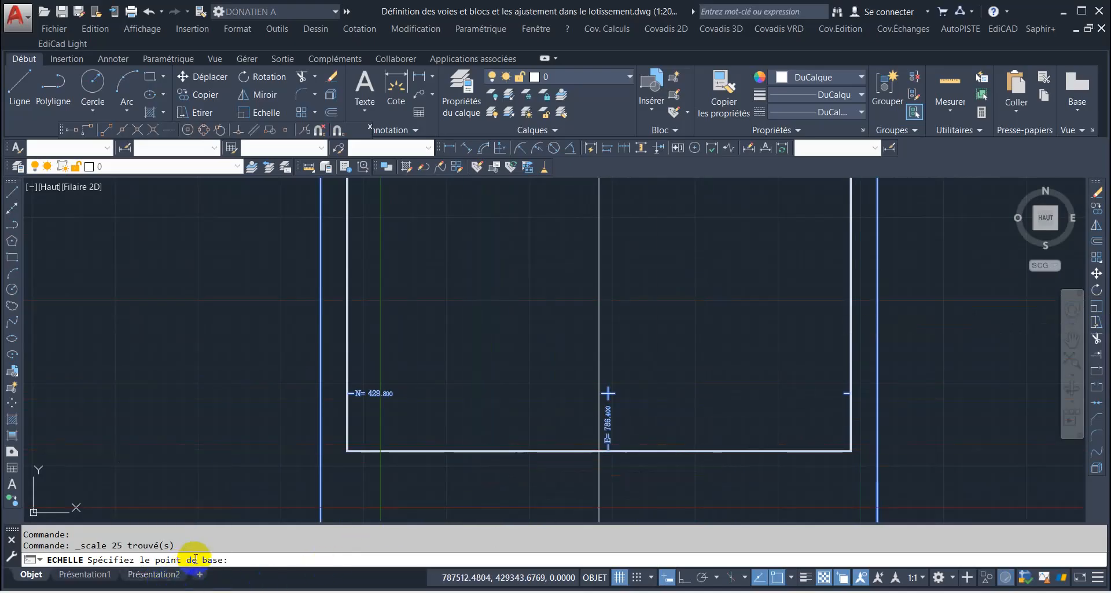
scroll(348, 342, "down", 3)
scroll(345, 421, "up", 3)
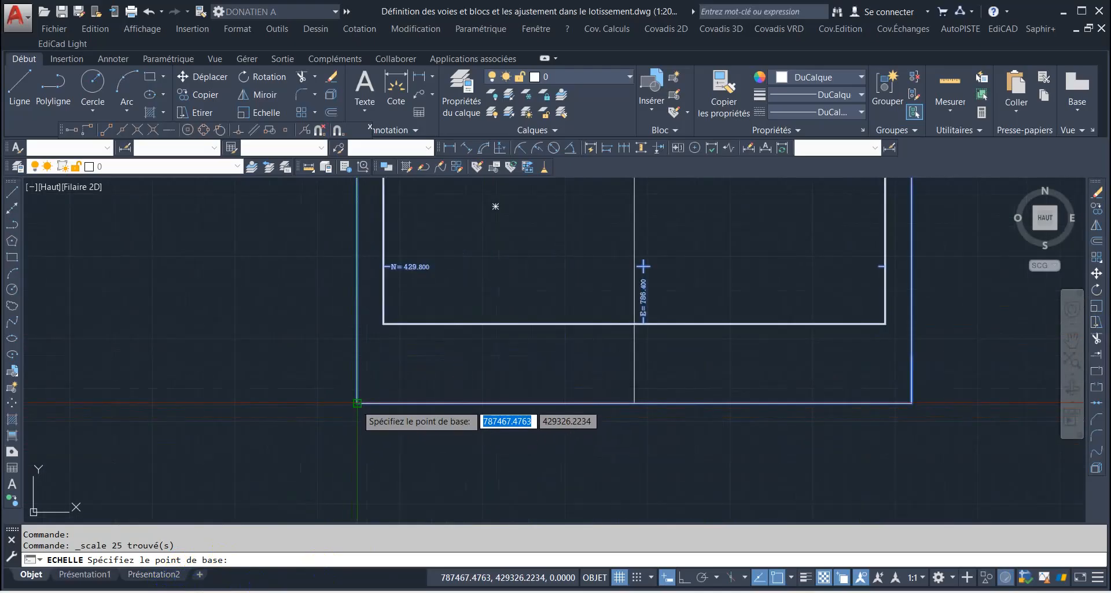
left_click(358, 403)
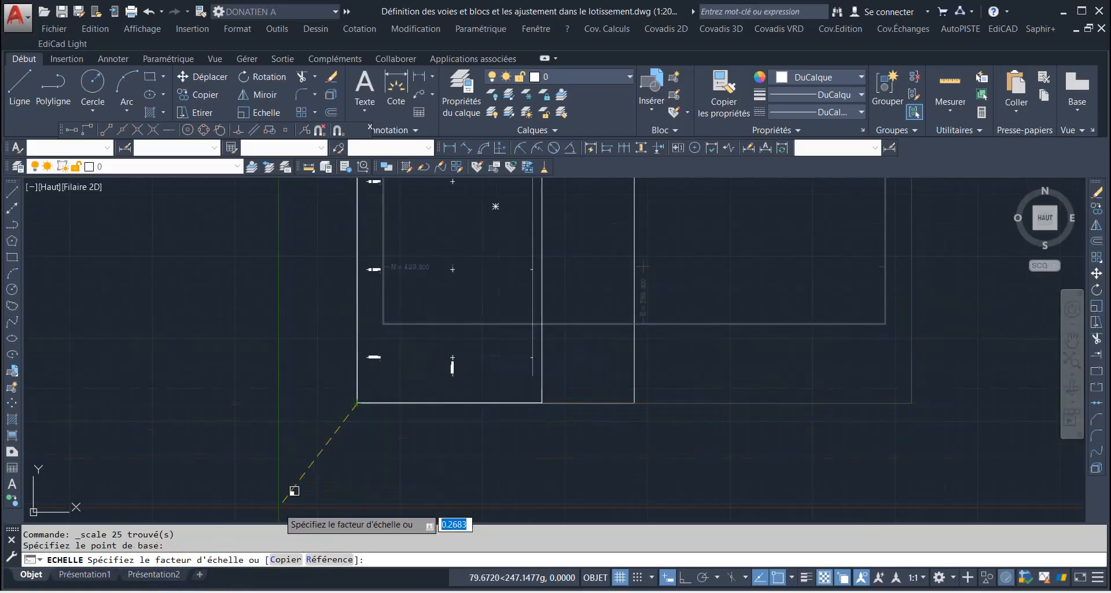
left_click(328, 560)
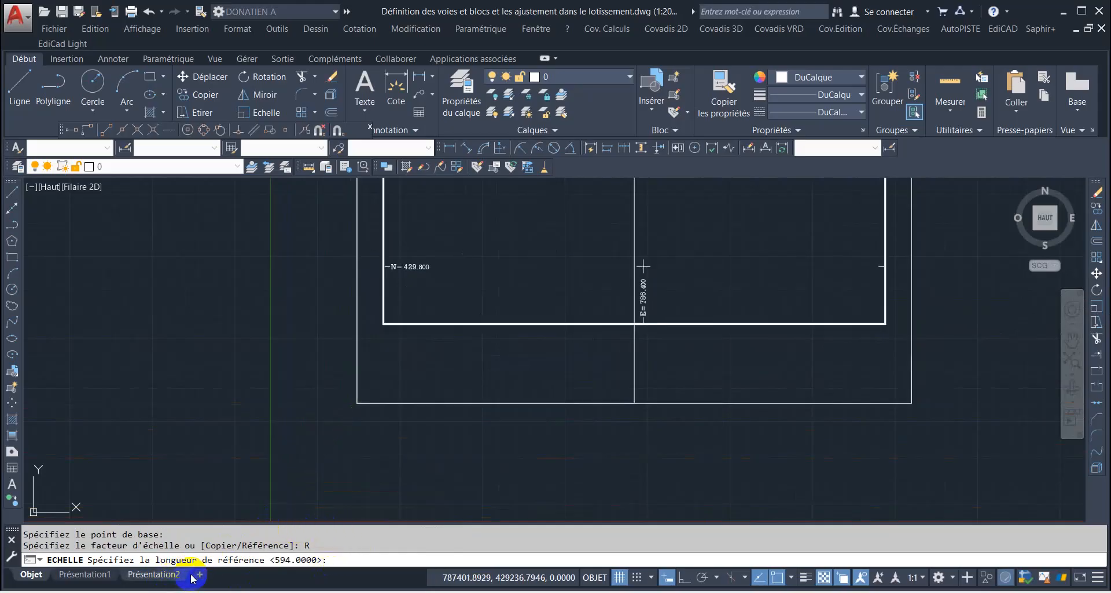
scroll(375, 437, "down", 6)
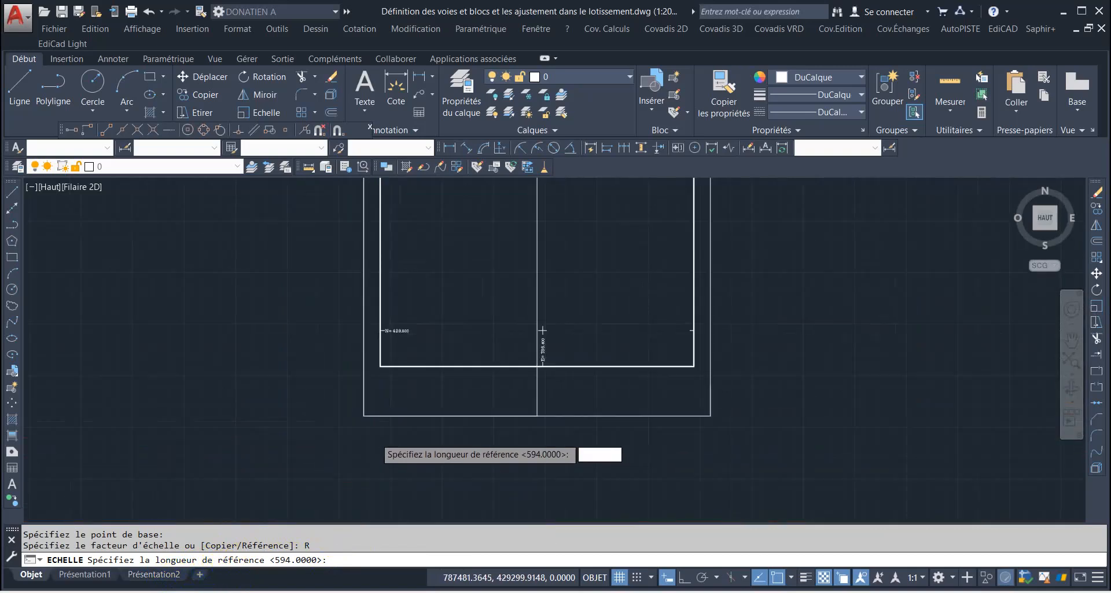
scroll(375, 437, "up", 4)
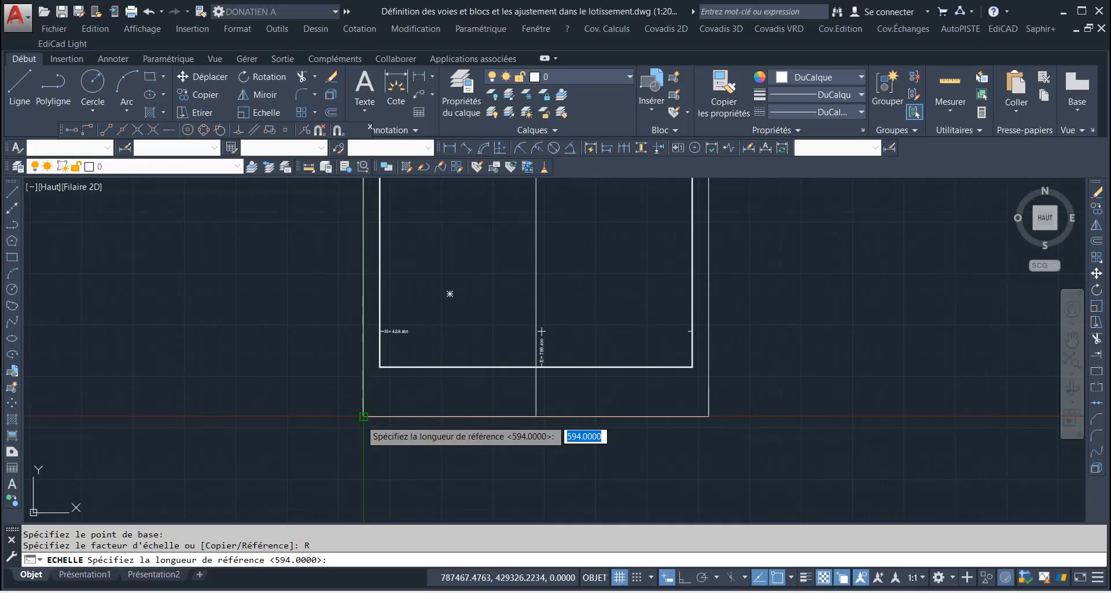
left_click(363, 415)
scroll(371, 359, "down", 3)
scroll(368, 321, "up", 4)
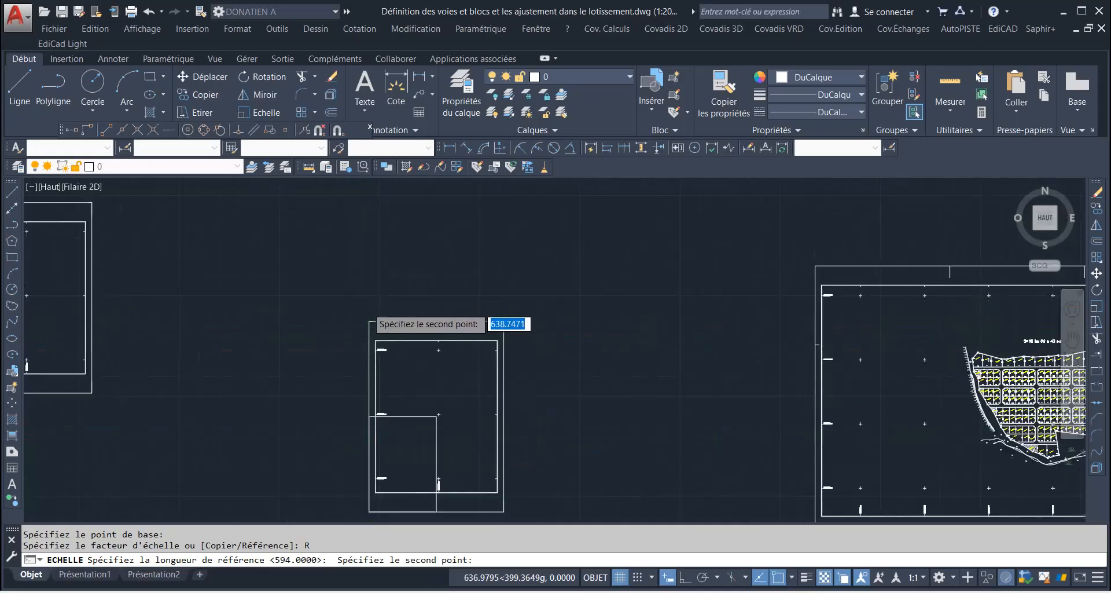
left_click(372, 340)
Step: Finish scaling the grid by reference, picking the 210 by 297 rectangle's upper-left corner to define the new length of 297
scroll(359, 370, "down", 3)
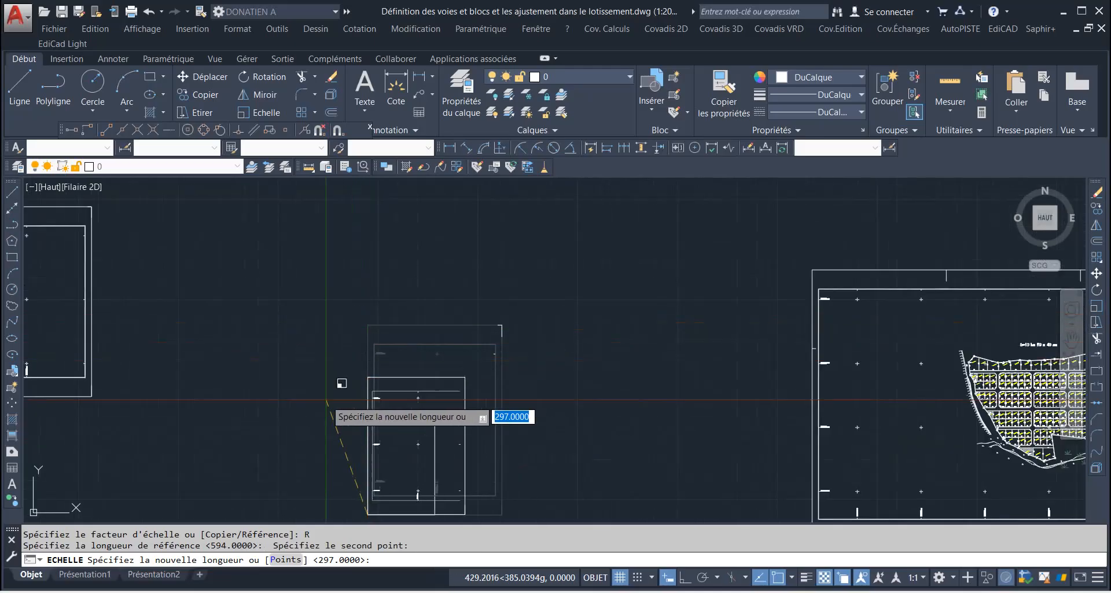
left_click(242, 562)
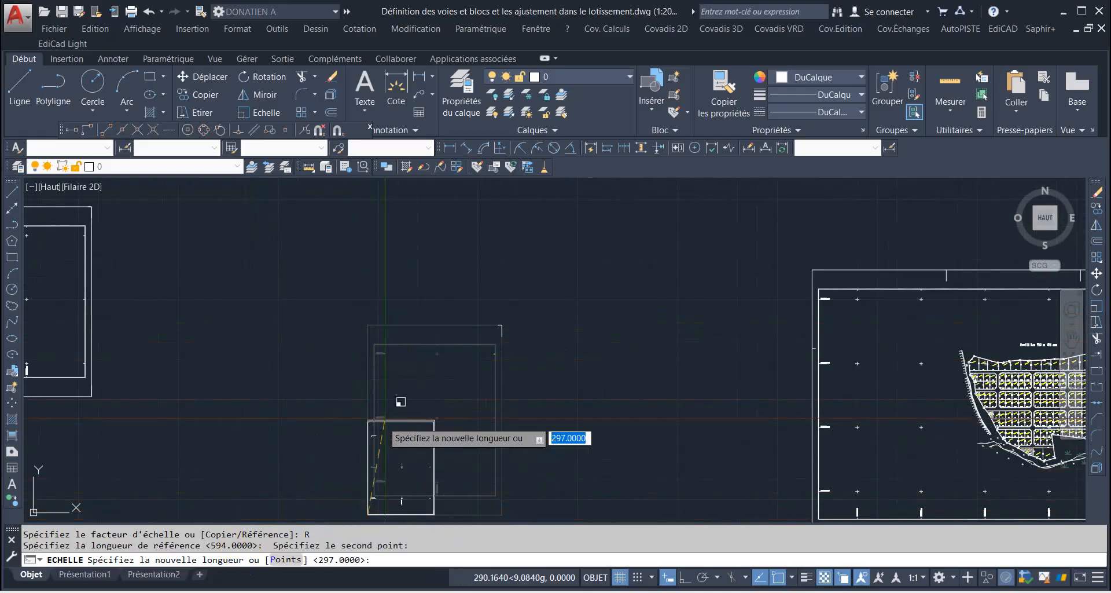
scroll(393, 402, "up", 5)
scroll(307, 414, "up", 4)
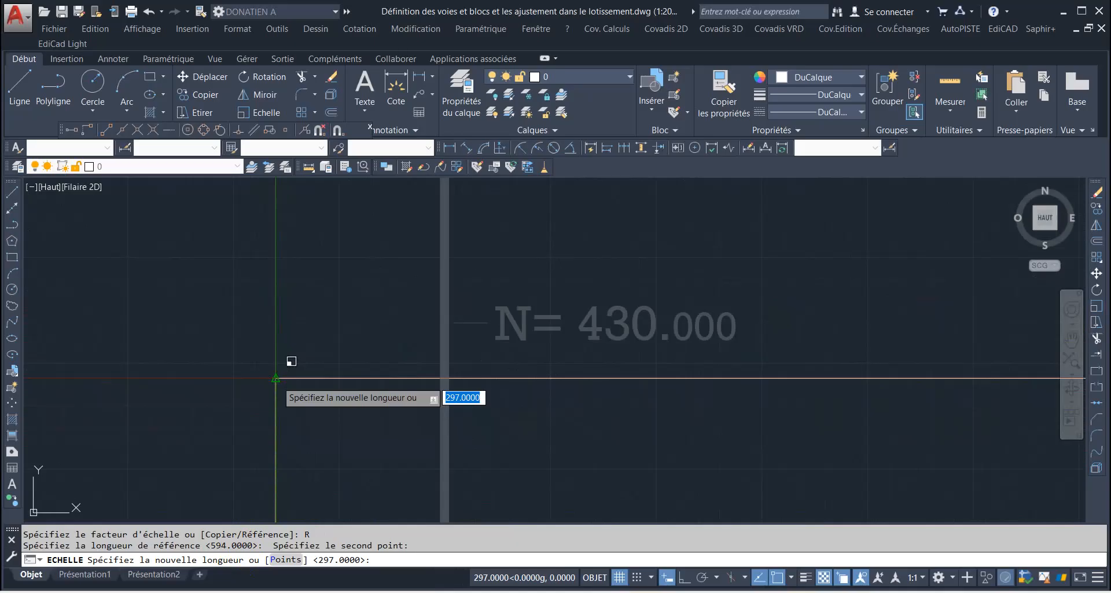
left_click(277, 380)
scroll(340, 284, "down", 10)
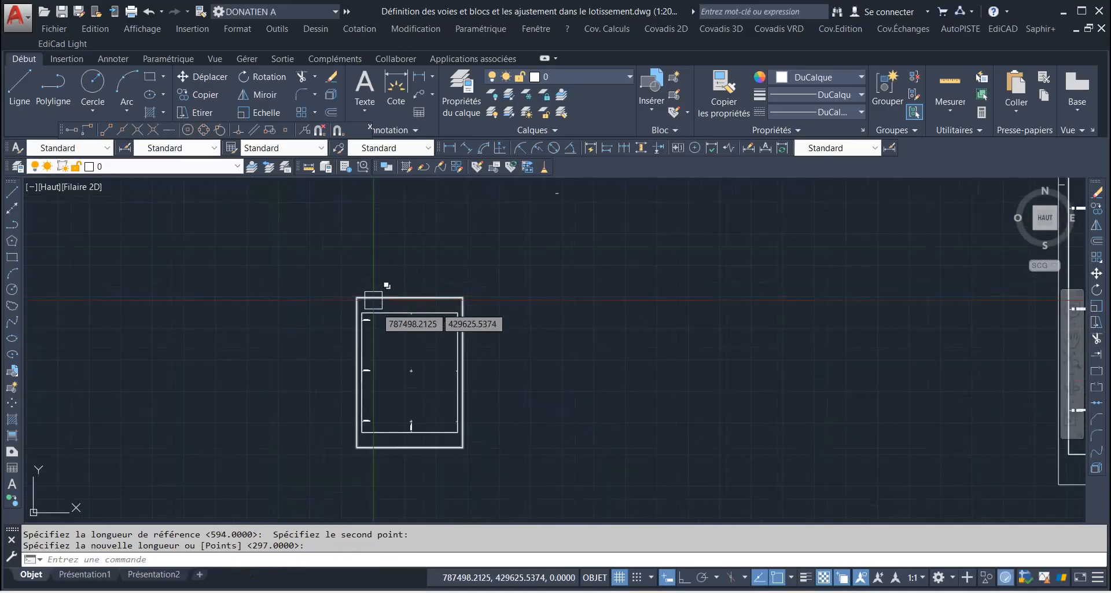
scroll(429, 364, "up", 4)
scroll(466, 347, "down", 6)
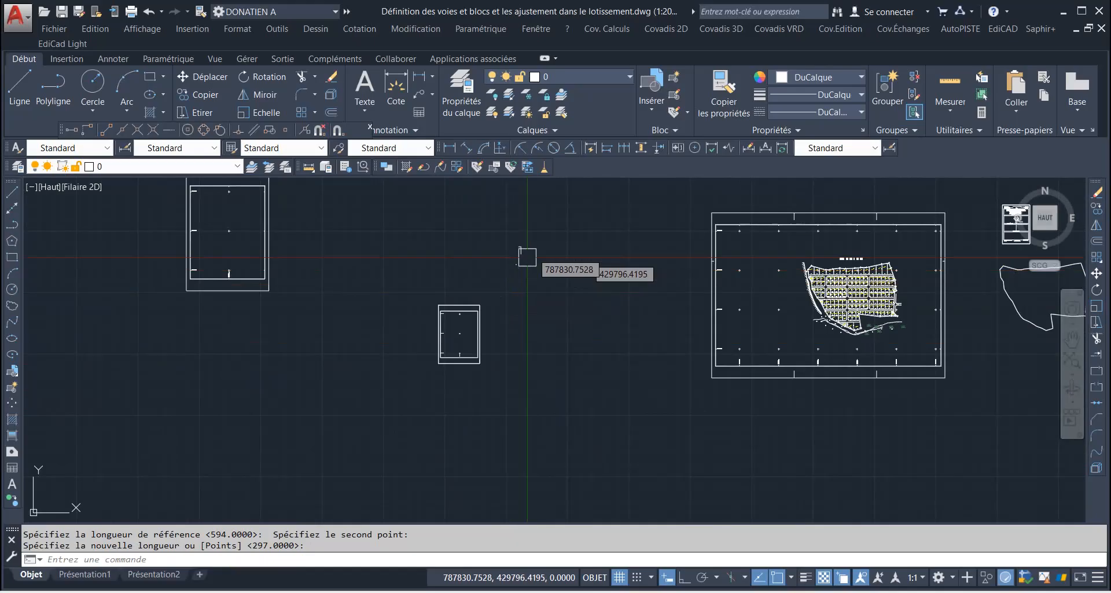
Step: Delete the leftover Carroyage(1) marks lying outside the scaled grid, beyond its upper-right corner
left_click(555, 235)
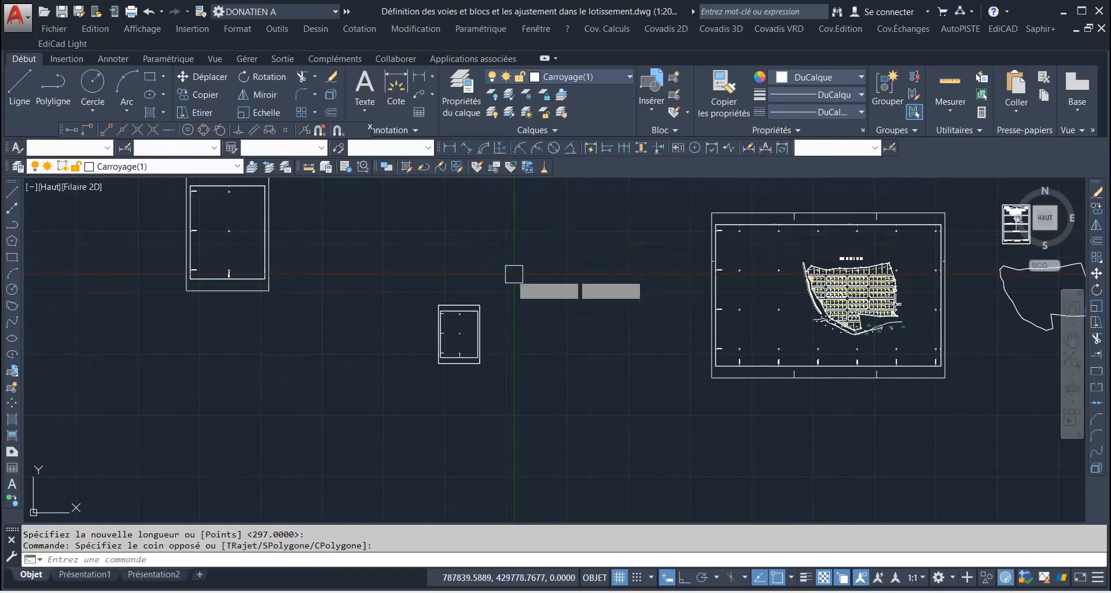
left_click(514, 273)
key("Delete")
scroll(457, 318, "up", 6)
left_click(304, 235)
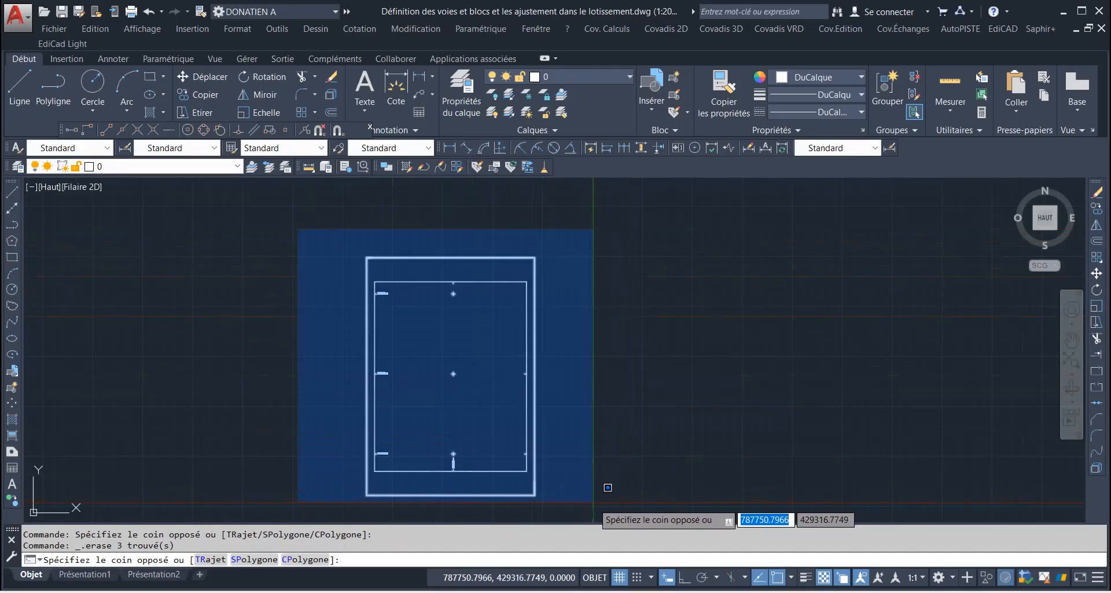
key("Escape")
scroll(498, 292, "down", 6)
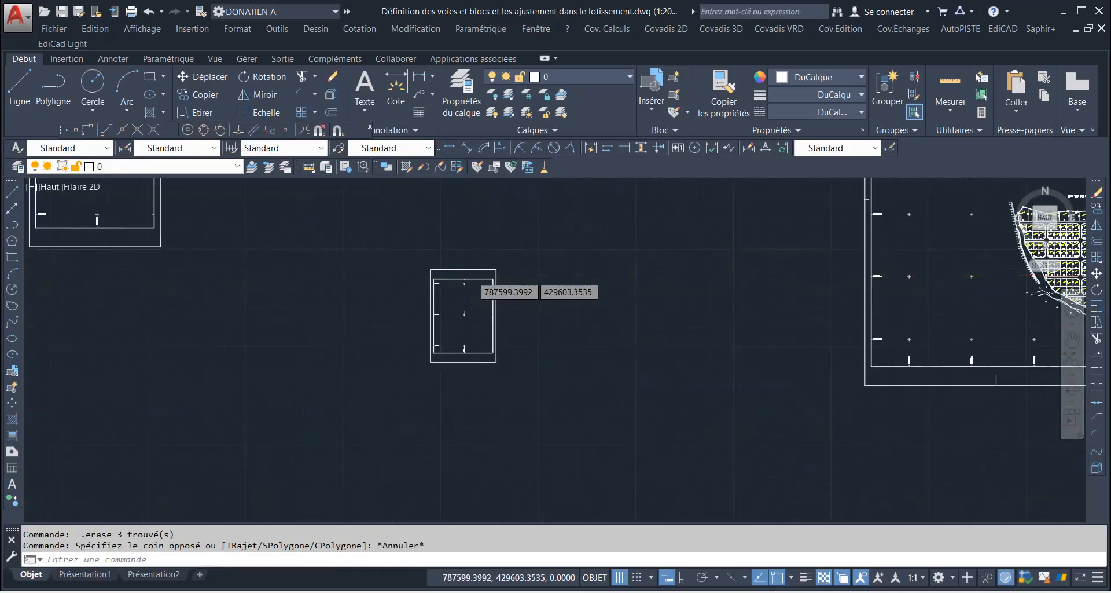
Step: Move the whole title block sheet from beside the A2 plan to the free space right of the scaled A4 grid
scroll(712, 229, "up", 5)
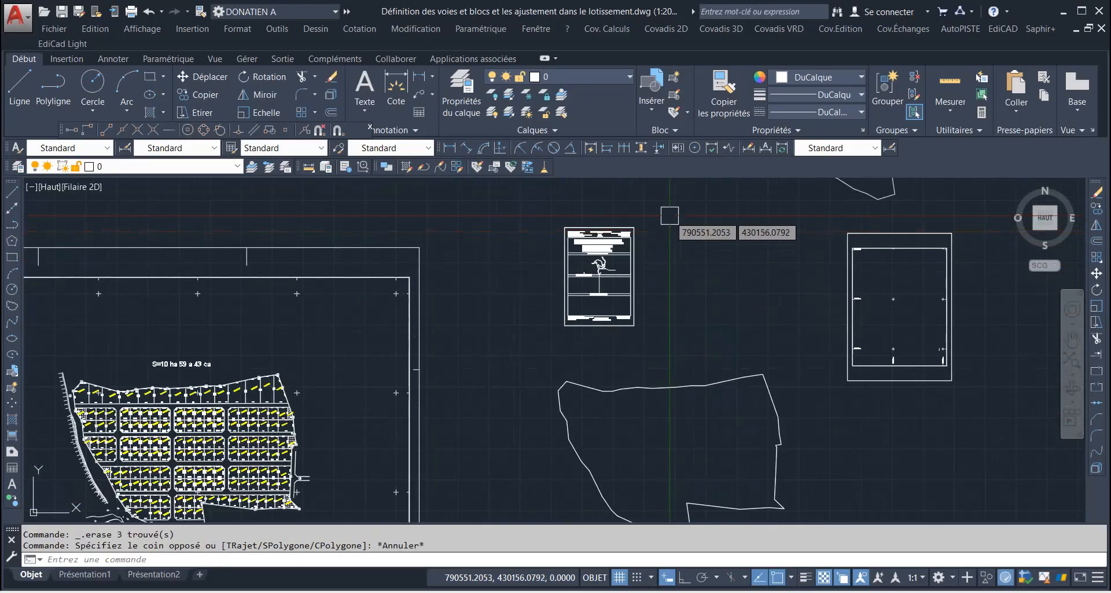
left_click(673, 208)
left_click(533, 333)
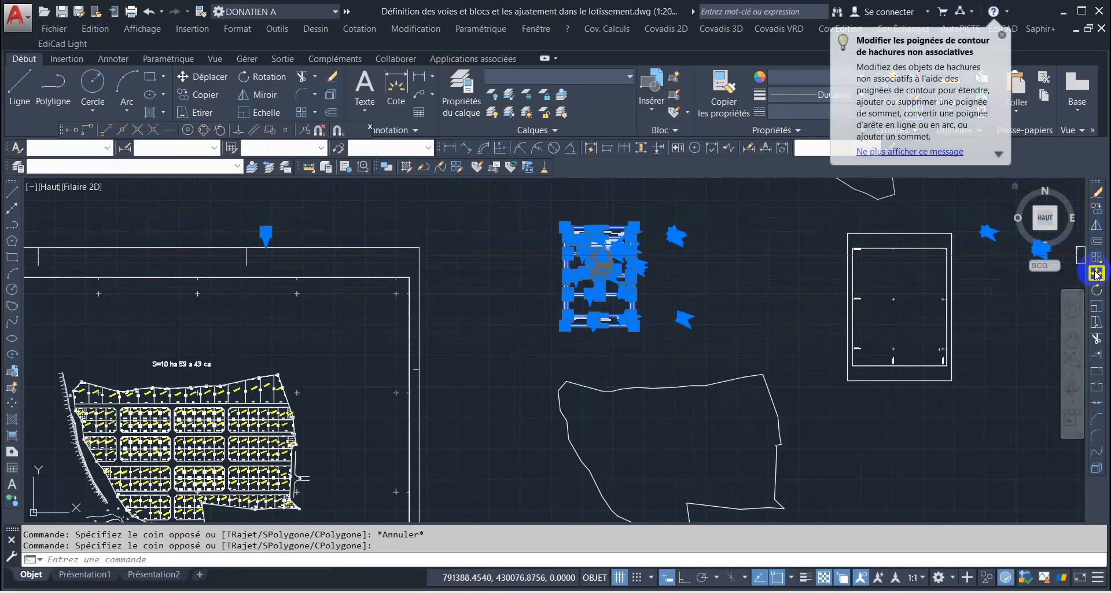
left_click(1097, 273)
left_click(597, 262)
scroll(566, 316, "down", 4)
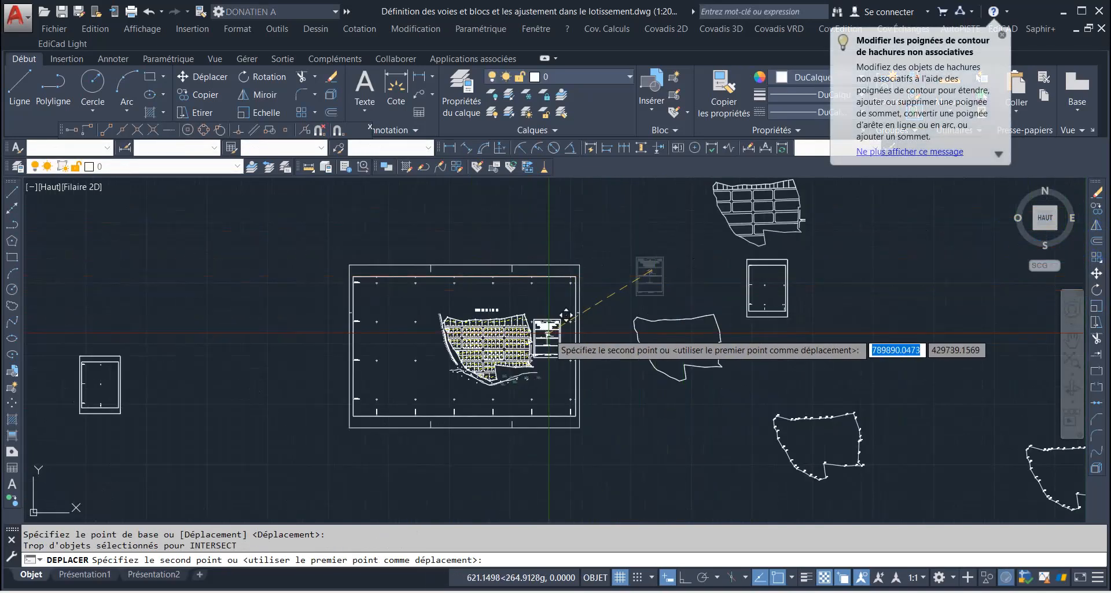
scroll(73, 385, "up", 4)
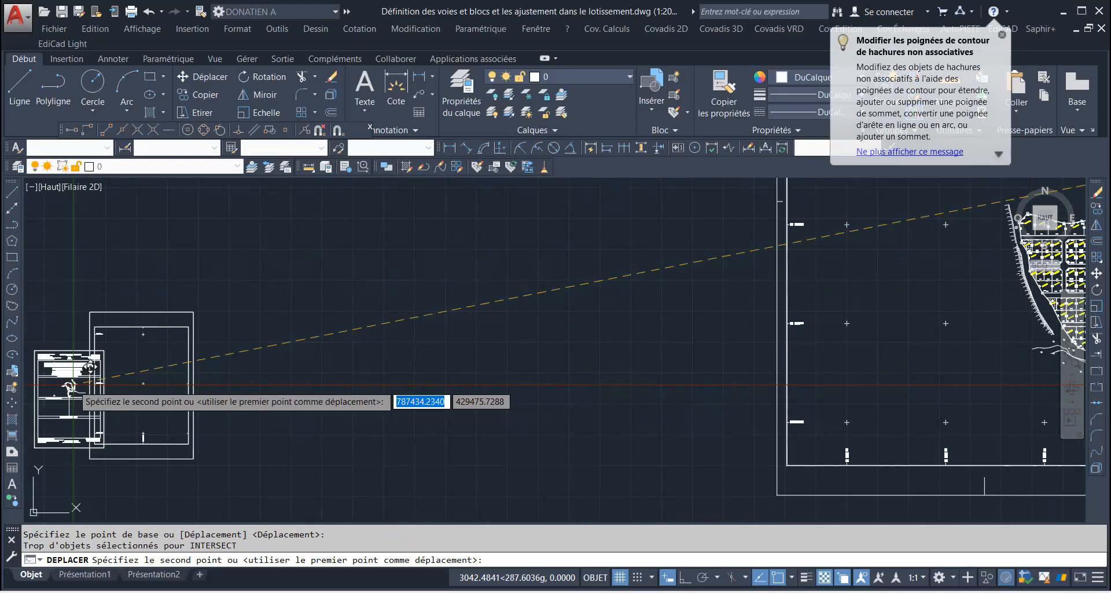
key("Escape")
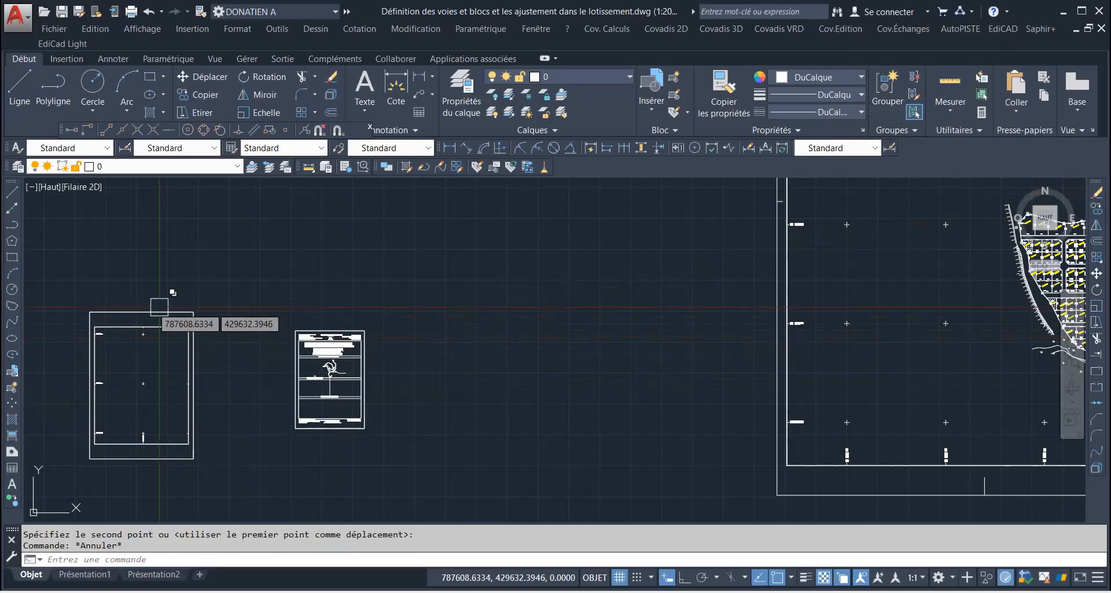
Step: Draw a 190-long polyline along the top edge of the A4 grid's inner frame, from its upper-left to its upper-right corner
scroll(78, 346, "up", 4)
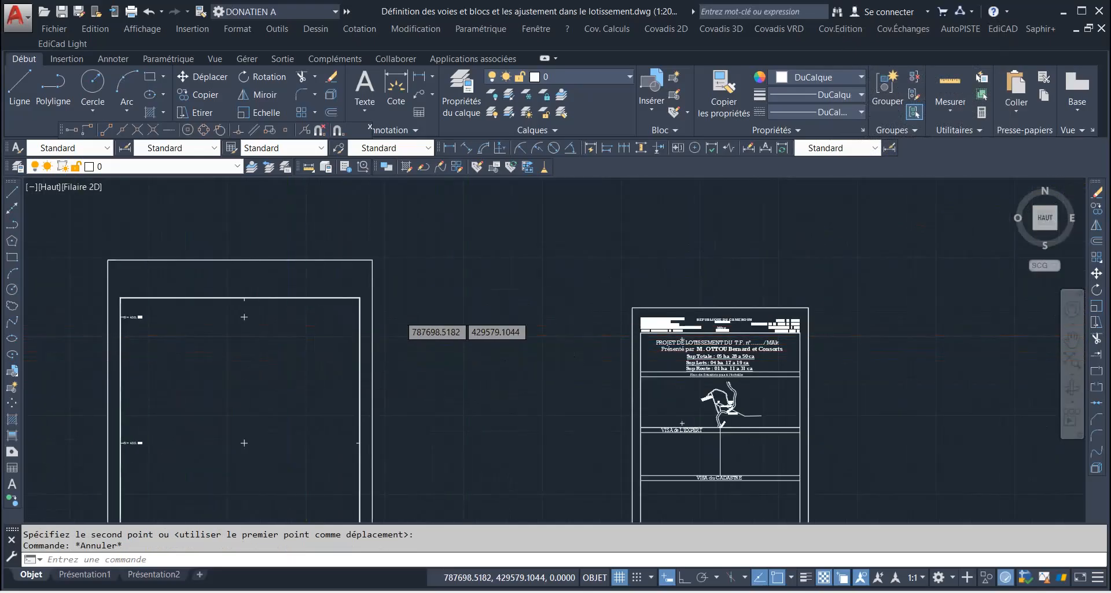
scroll(400, 315, "down", 2)
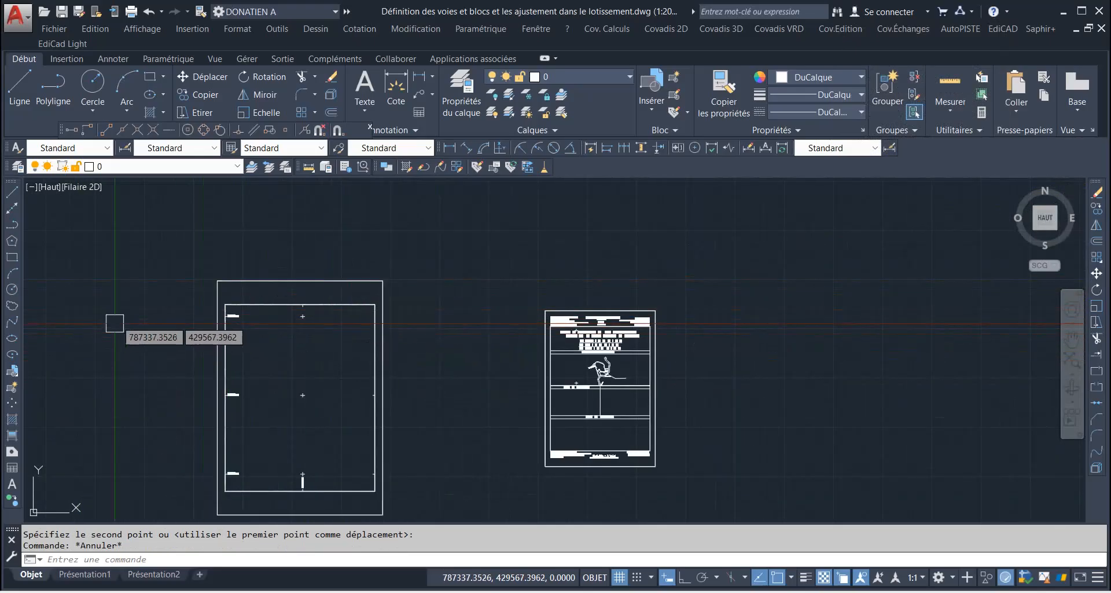
left_click(258, 304)
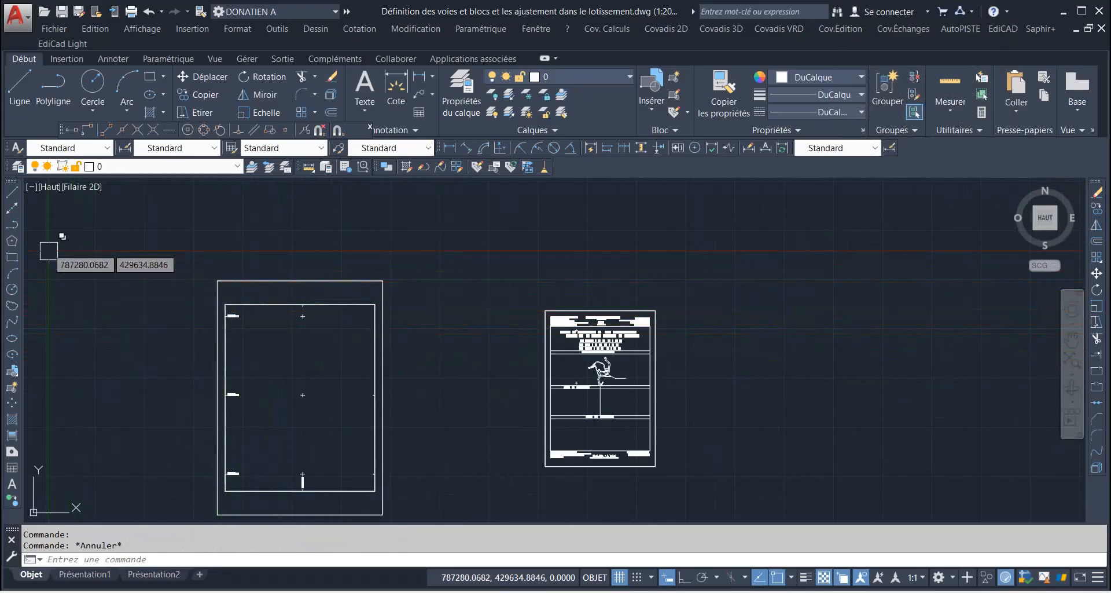
left_click(12, 224)
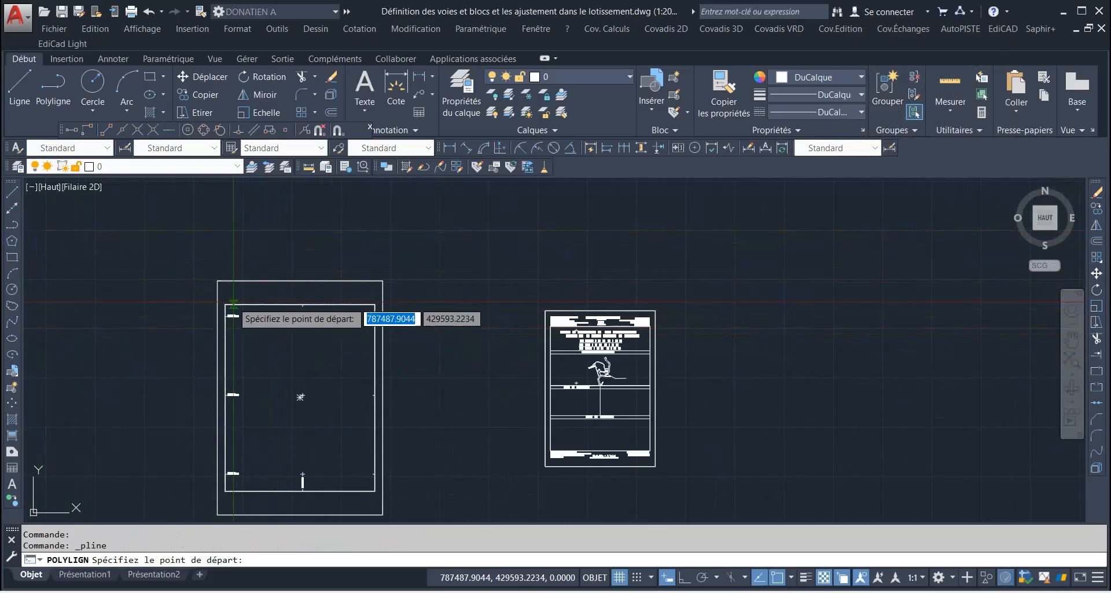
scroll(217, 304, "up", 4)
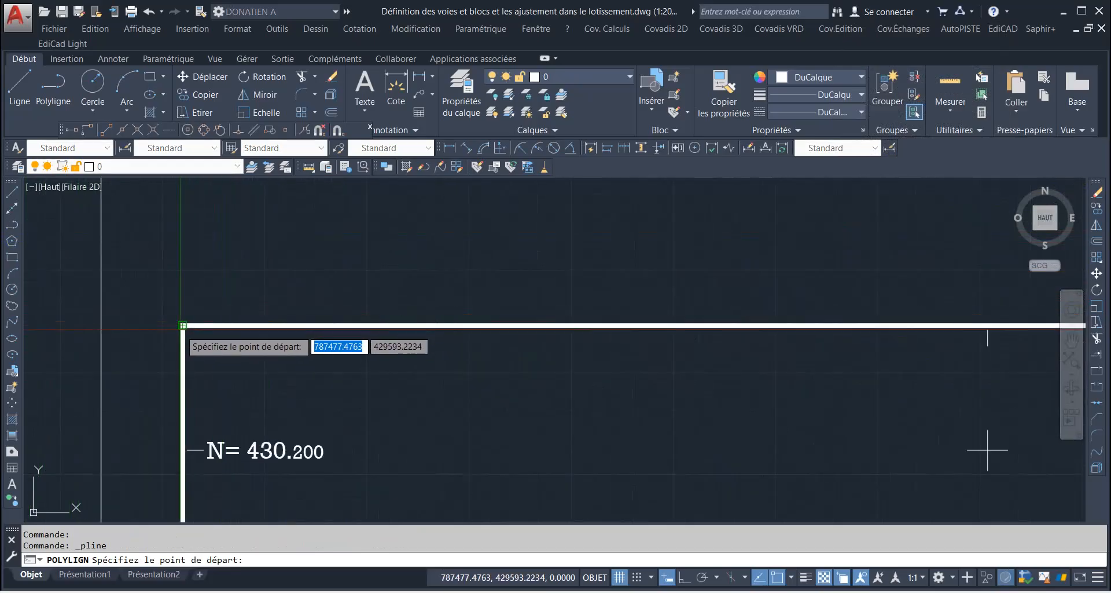
left_click(183, 326)
scroll(183, 326, "down", 4)
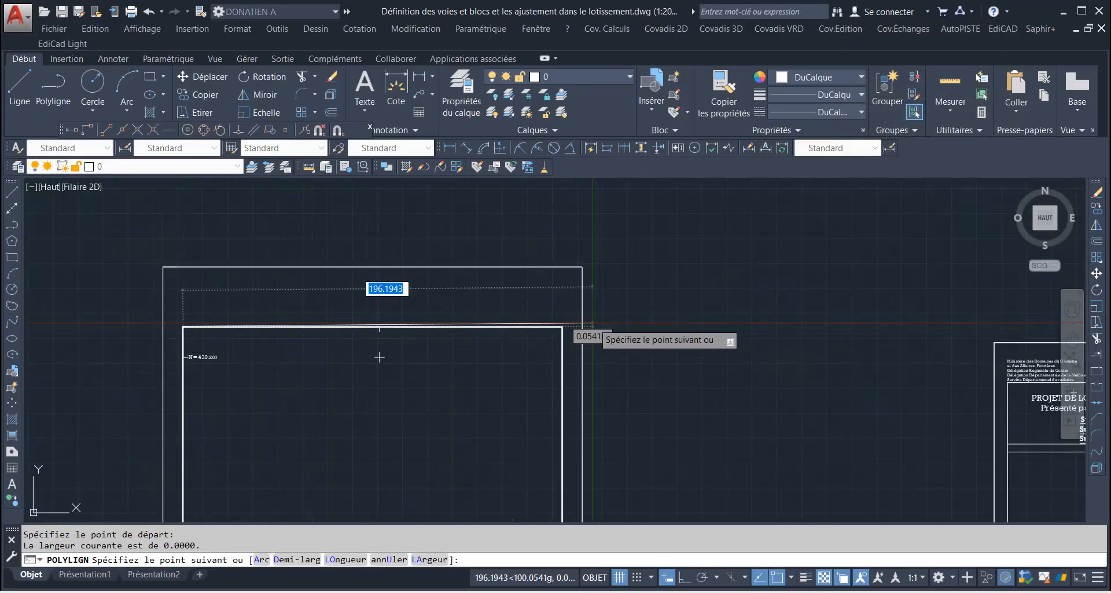
scroll(564, 341, "up", 4)
left_click(559, 301)
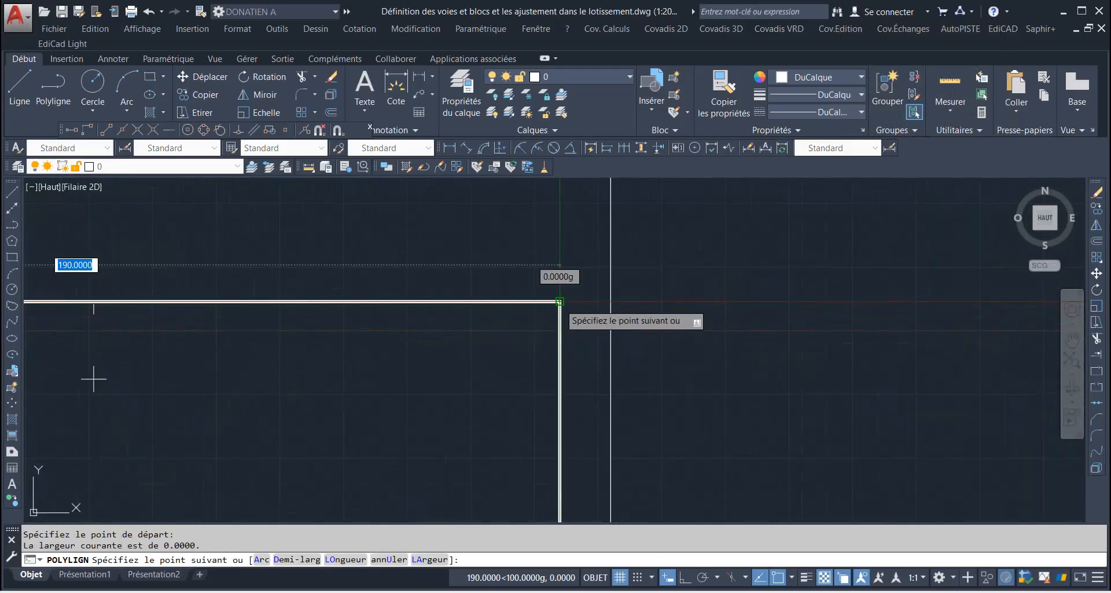
key("Return")
scroll(427, 318, "down", 8)
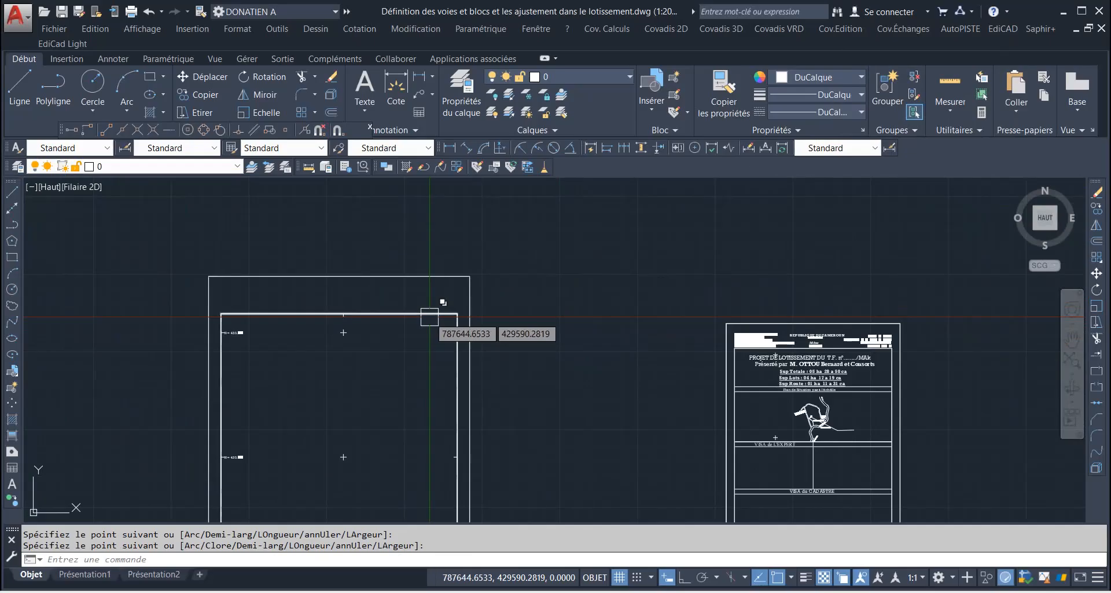
scroll(704, 350, "up", 4)
scroll(688, 330, "down", 2)
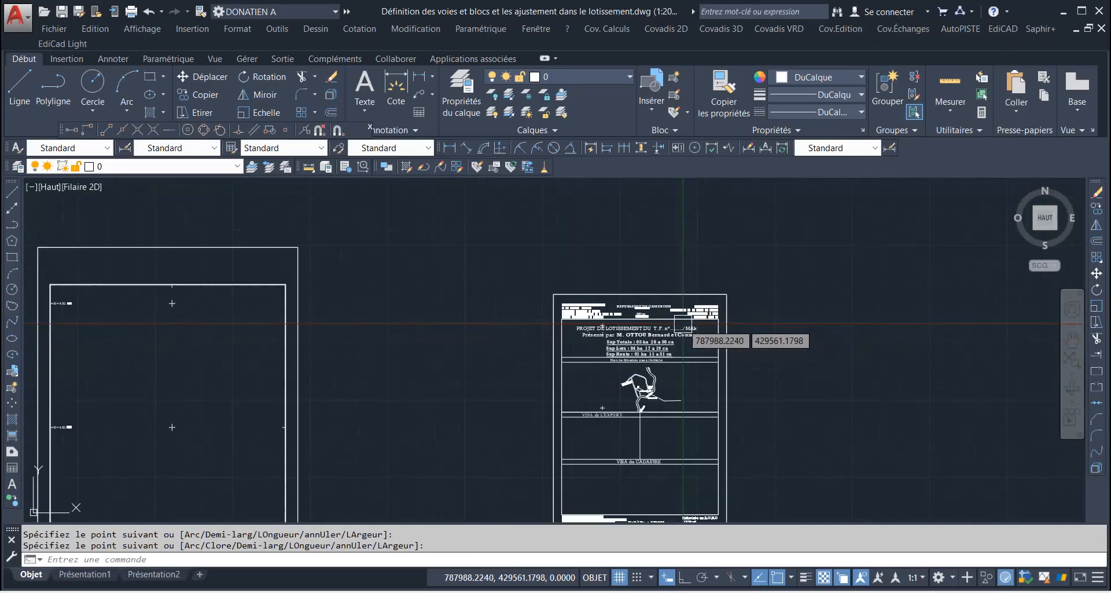
scroll(694, 339, "down", 2)
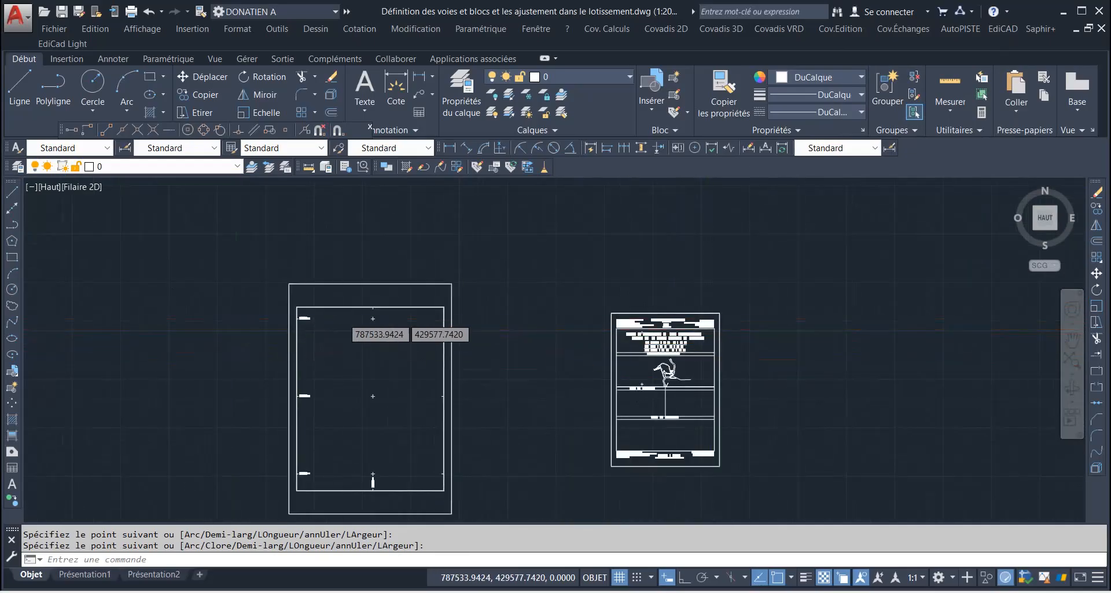
scroll(341, 318, "up", 4)
left_click(338, 293)
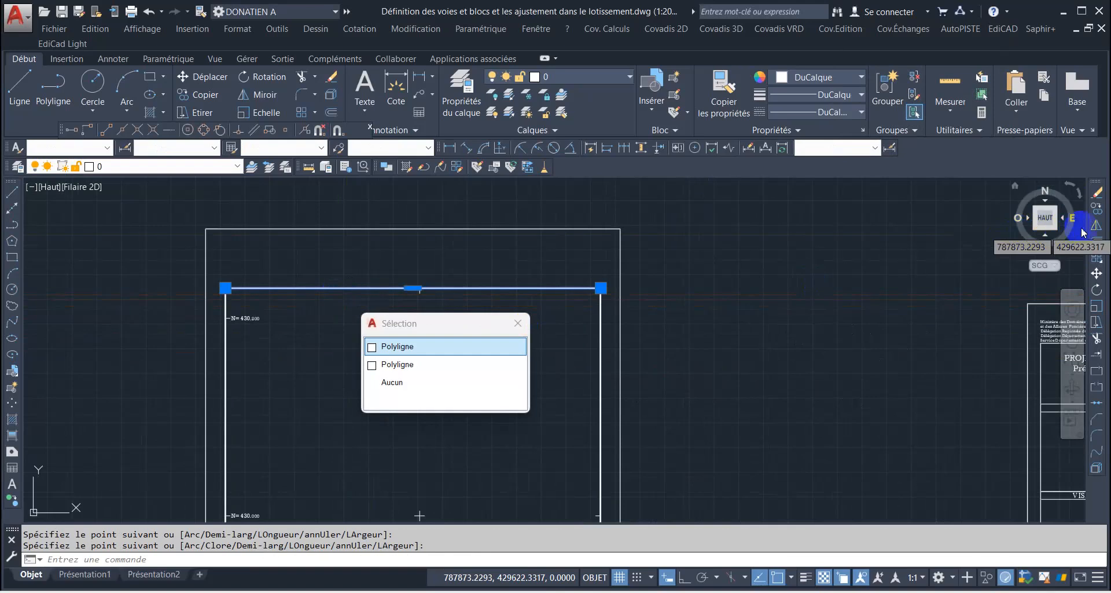
left_click(1097, 273)
scroll(630, 243, "down", 3)
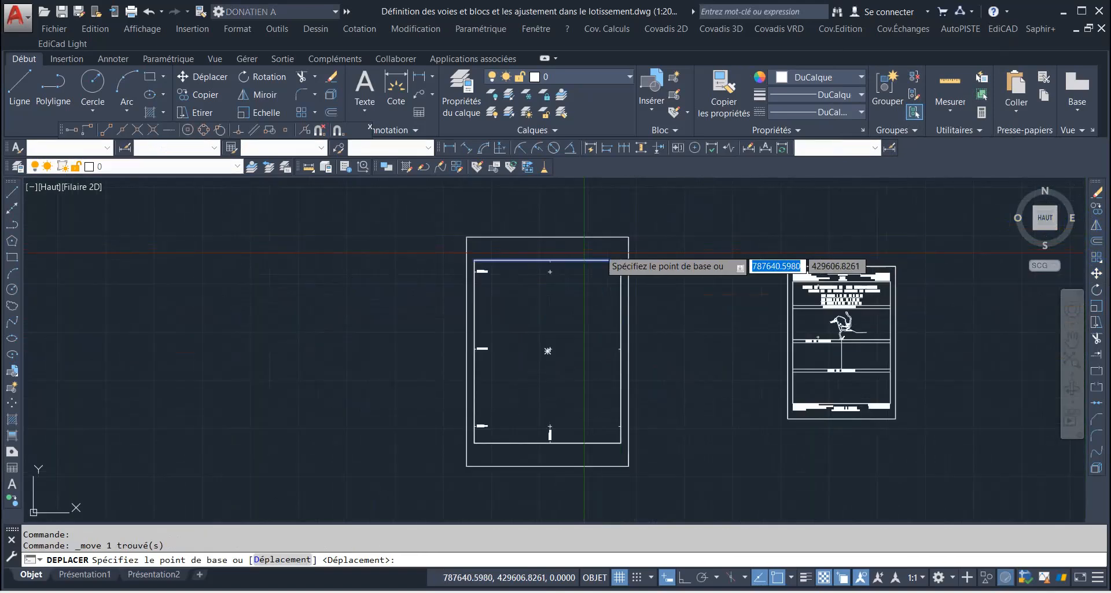
key("Escape")
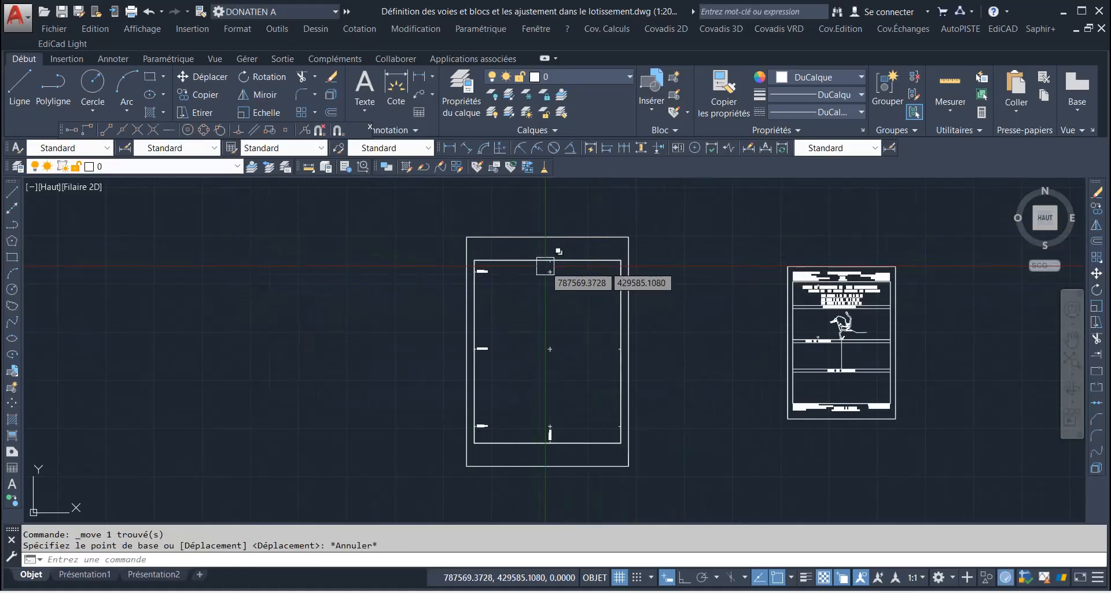
Step: Copy the top-edge polyline straight down with Ortho on, placing one close pair of copies about 61 and 67 below it
left_click(546, 262)
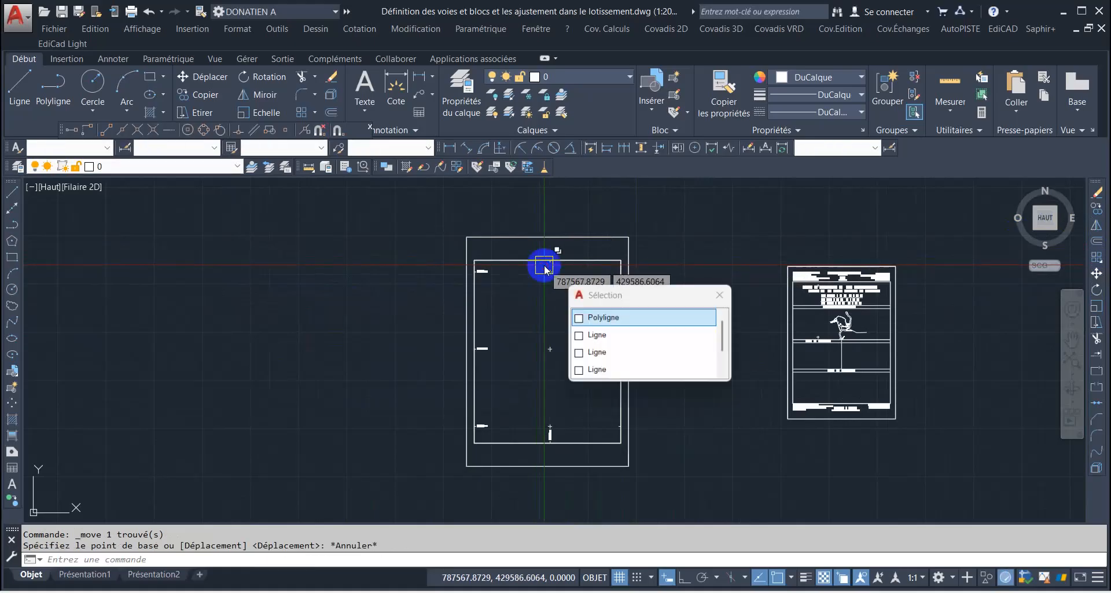
left_click(1098, 209)
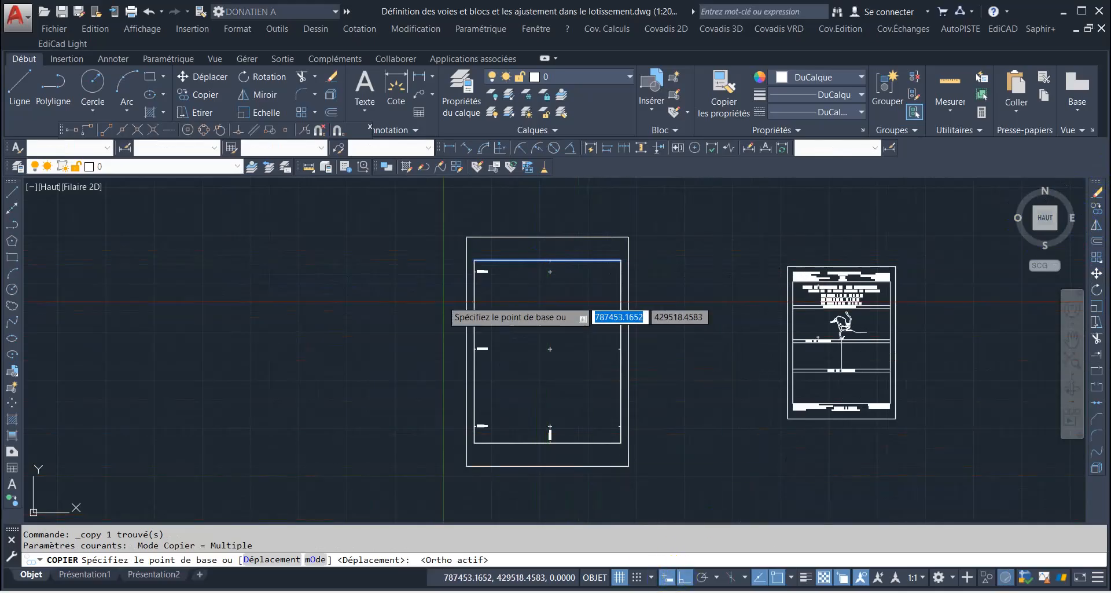
left_click(422, 282)
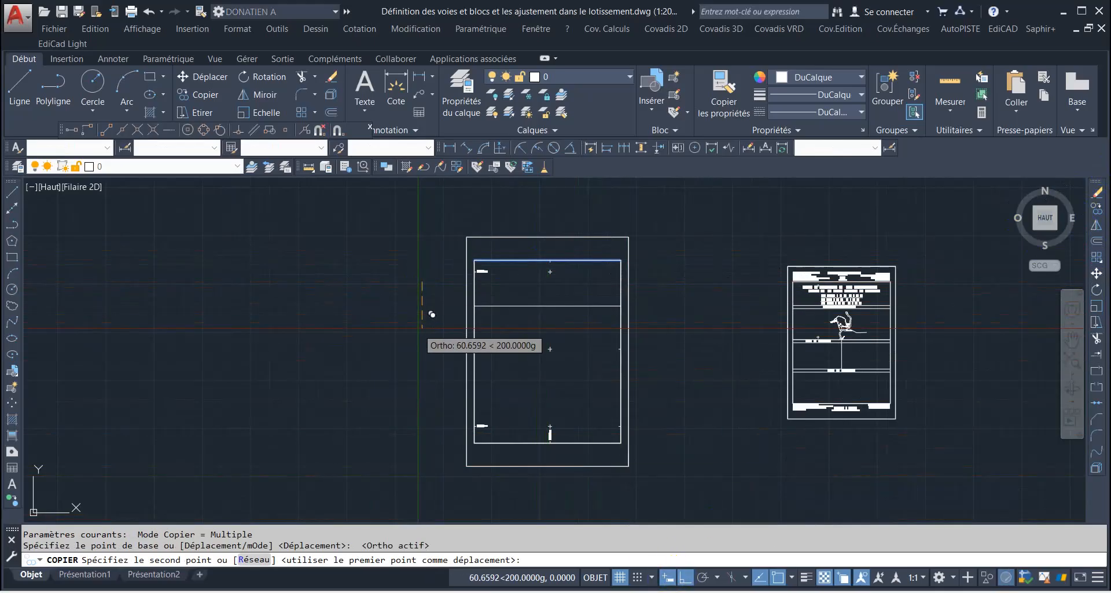
left_click(431, 315)
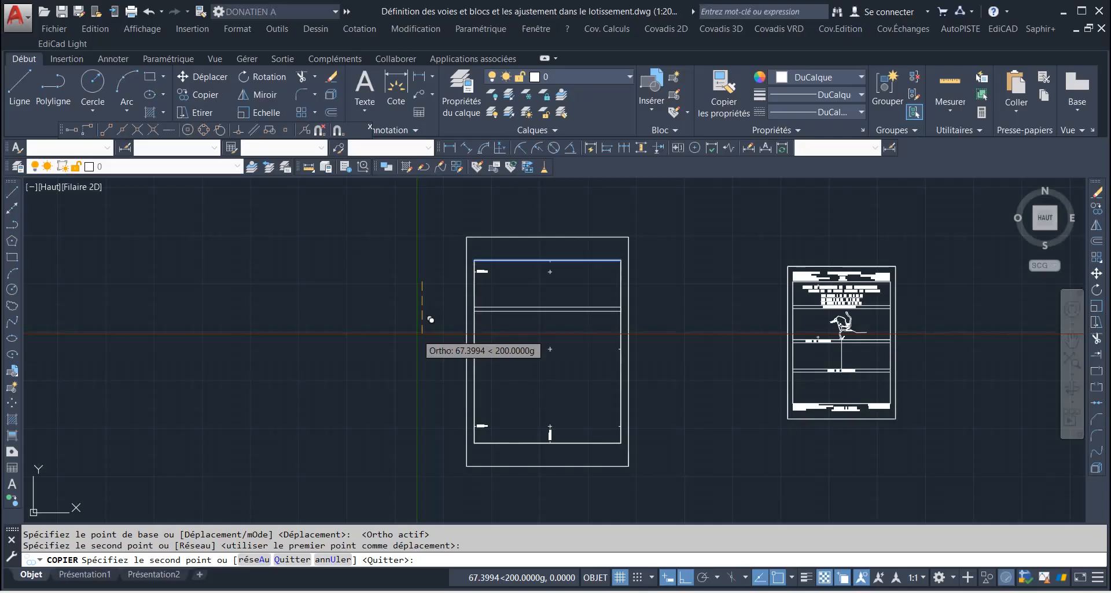
left_click(430, 320)
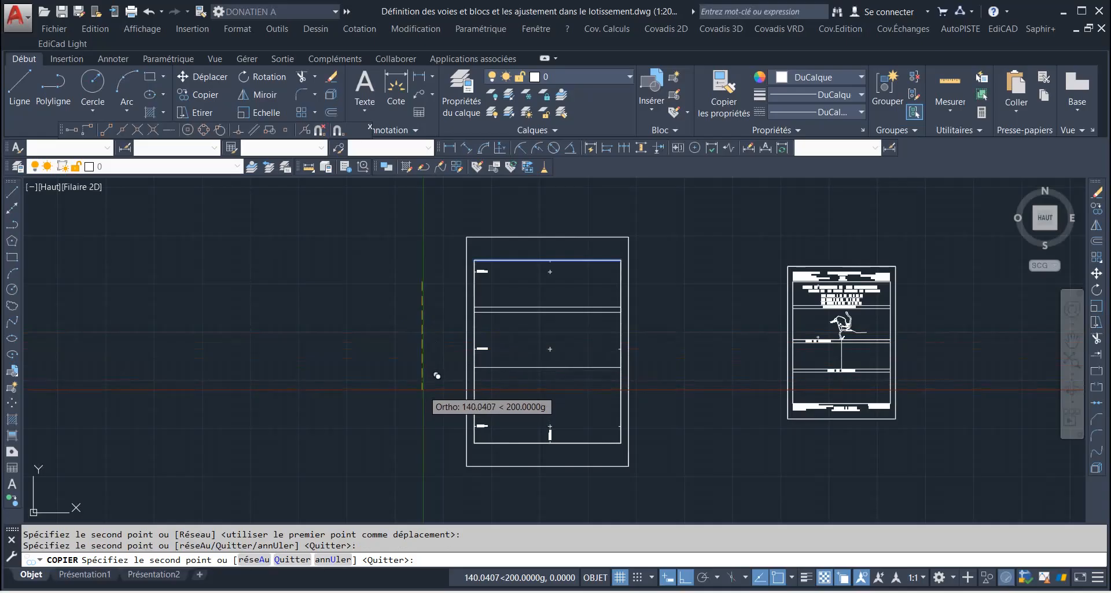
Step: Place two more close pairs of polyline copies, starting about 140 and 190 below the original, and end the copying
left_click(437, 375)
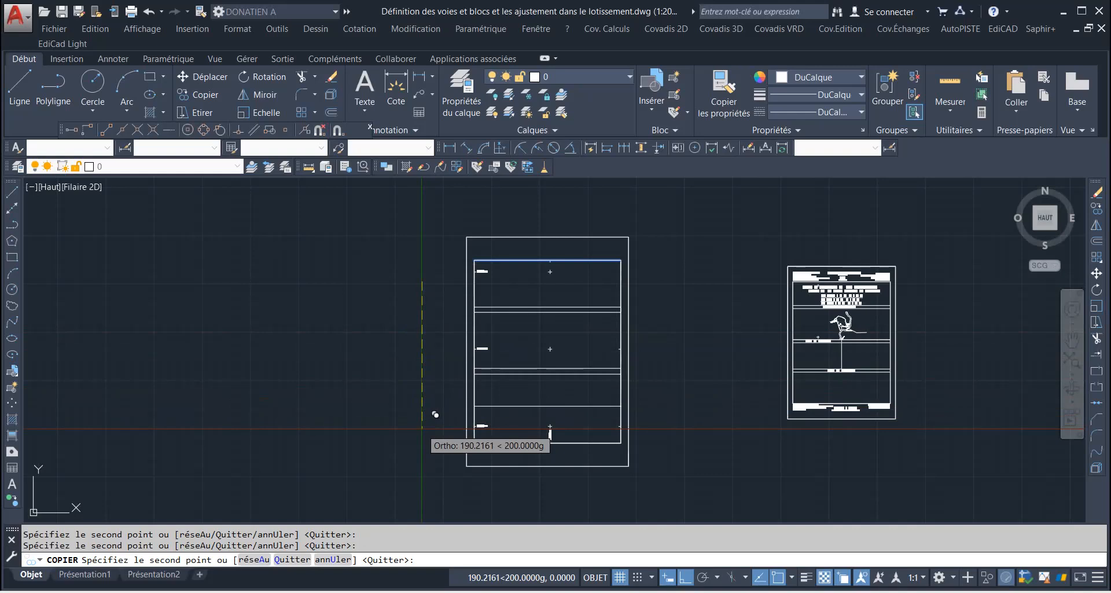
left_click(422, 429)
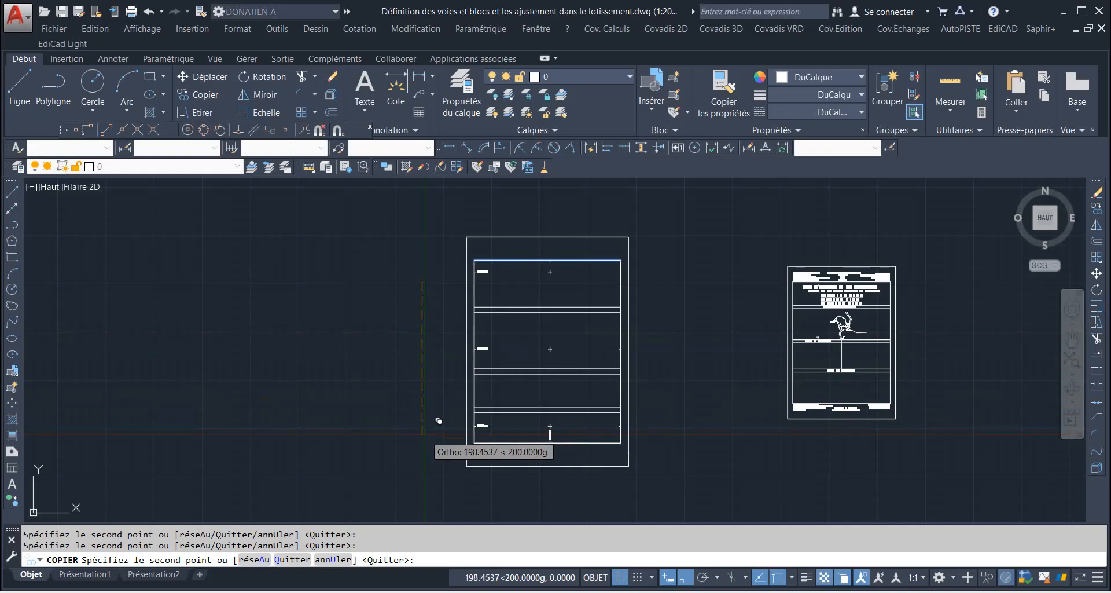
left_click(439, 418)
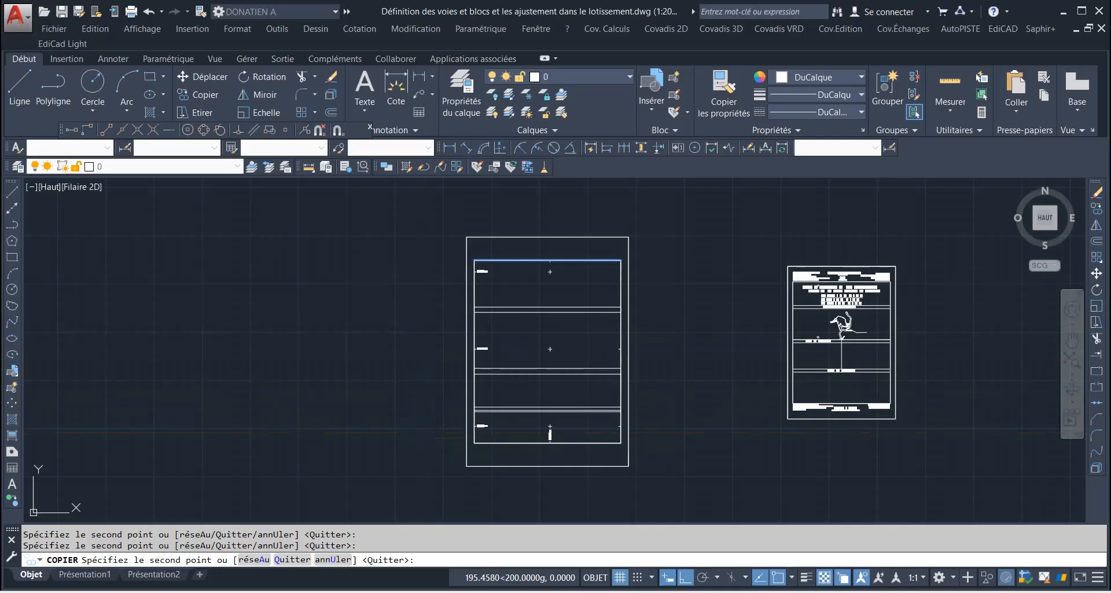
key("Return")
scroll(571, 353, "up", 6)
left_click(505, 419)
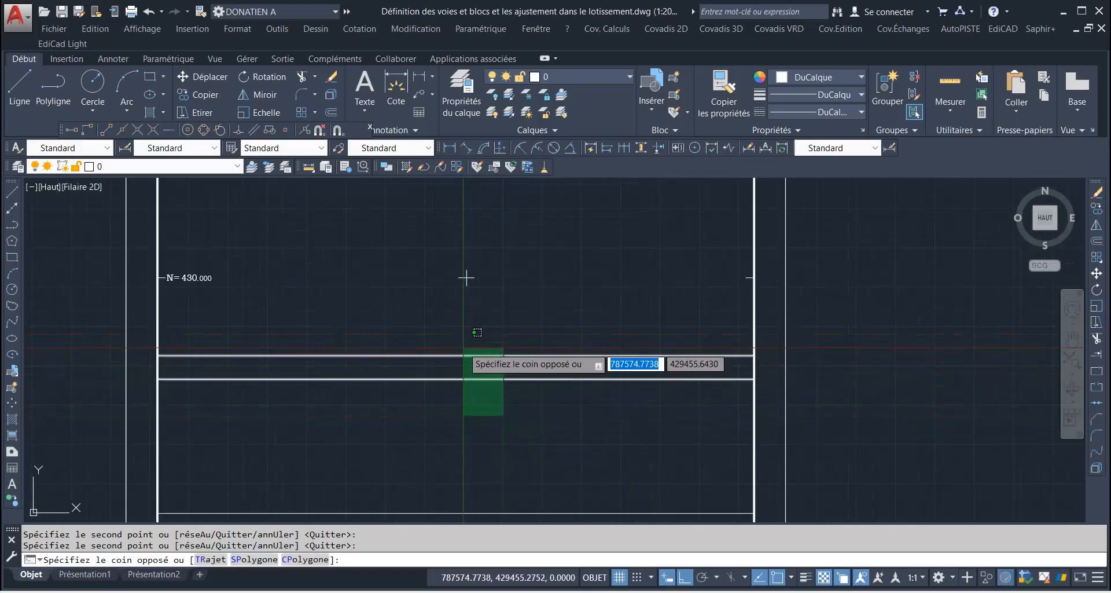
left_click(463, 342)
scroll(463, 341, "down", 3)
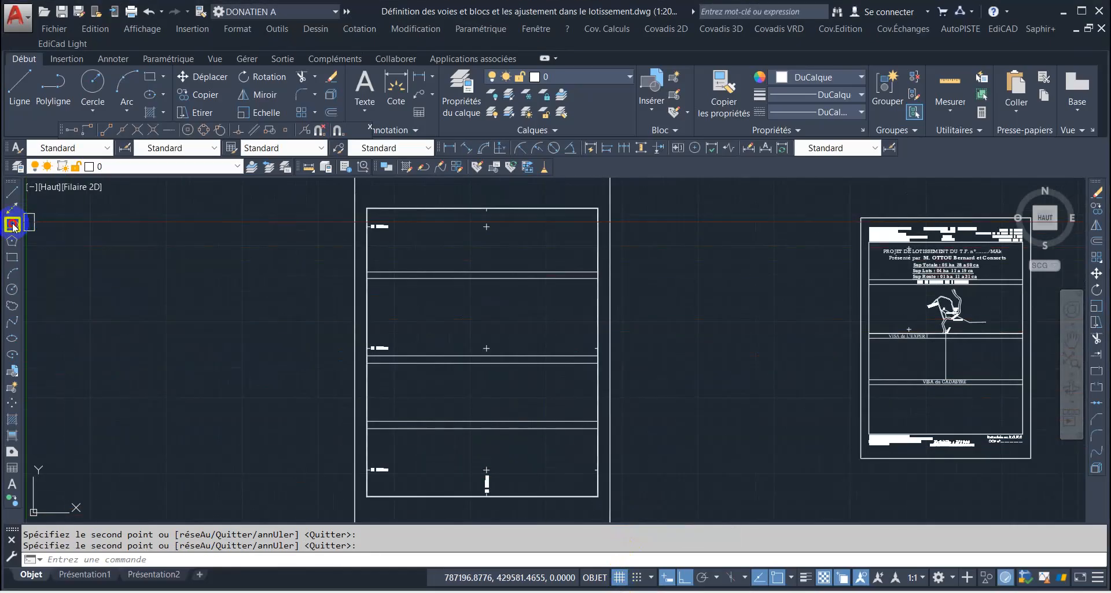
Step: Draw a vertical polyline about 46 long midway across the A4 grid, joining the second and third pairs of horizontal lines
left_click(13, 224)
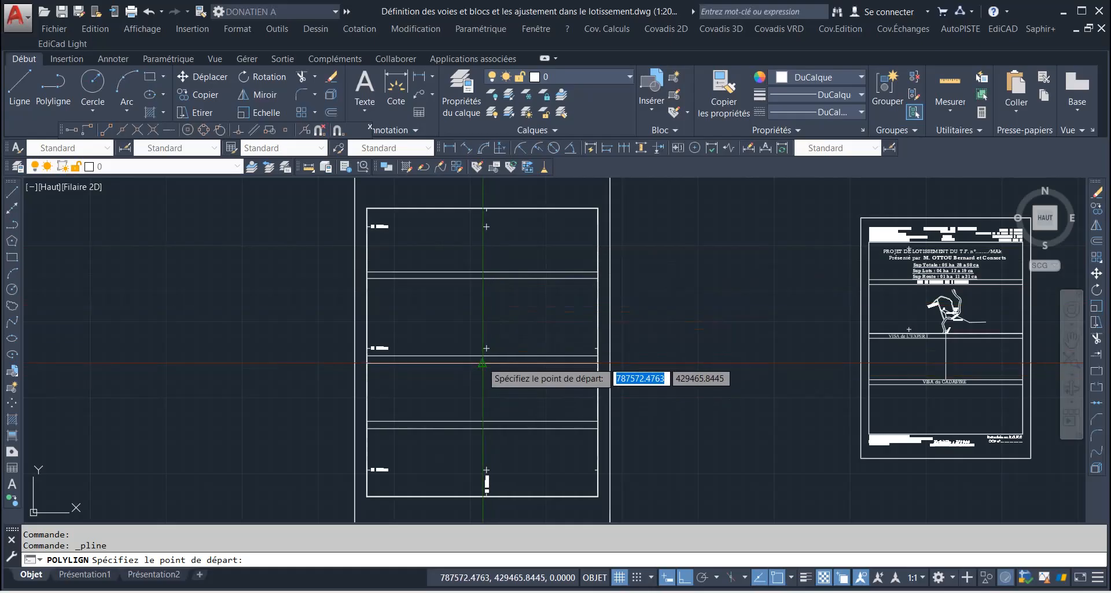
scroll(485, 416, "up", 4)
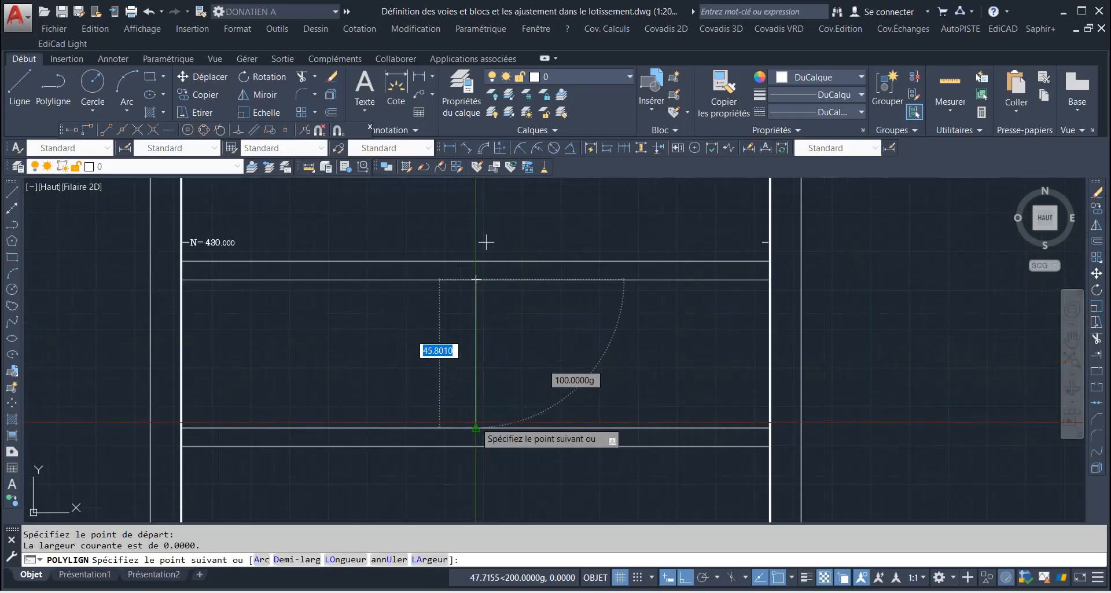
left_click(475, 427)
right_click(454, 422)
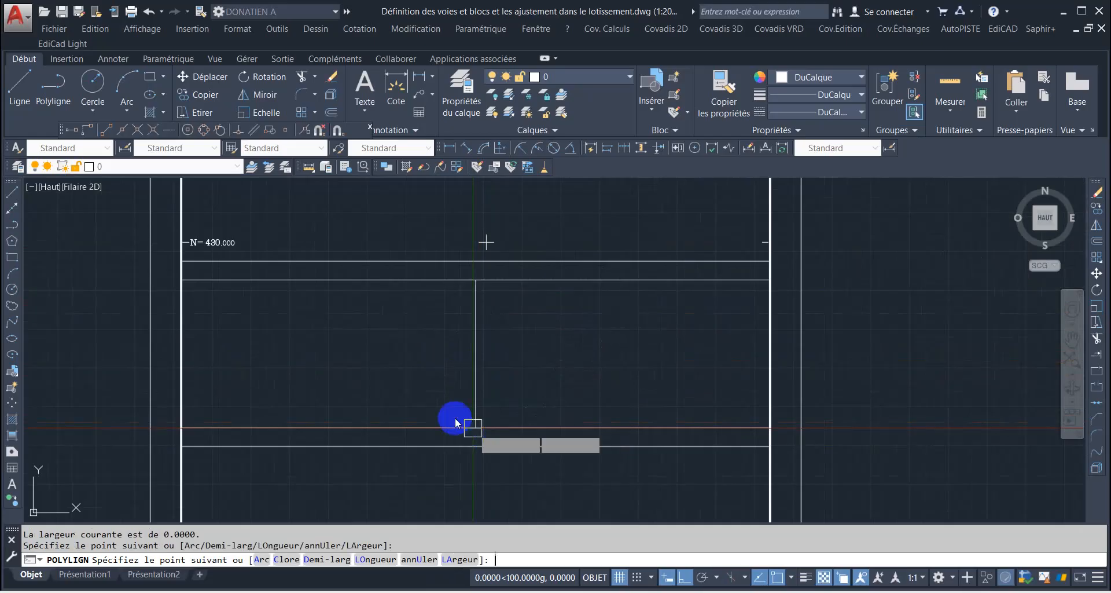
Step: Move the VISA du CADASTRE label, with Ortho off, from the title block into the A4 grid's narrow band below the vertical divider
scroll(457, 420, "down", 6)
scroll(485, 389, "down", 2)
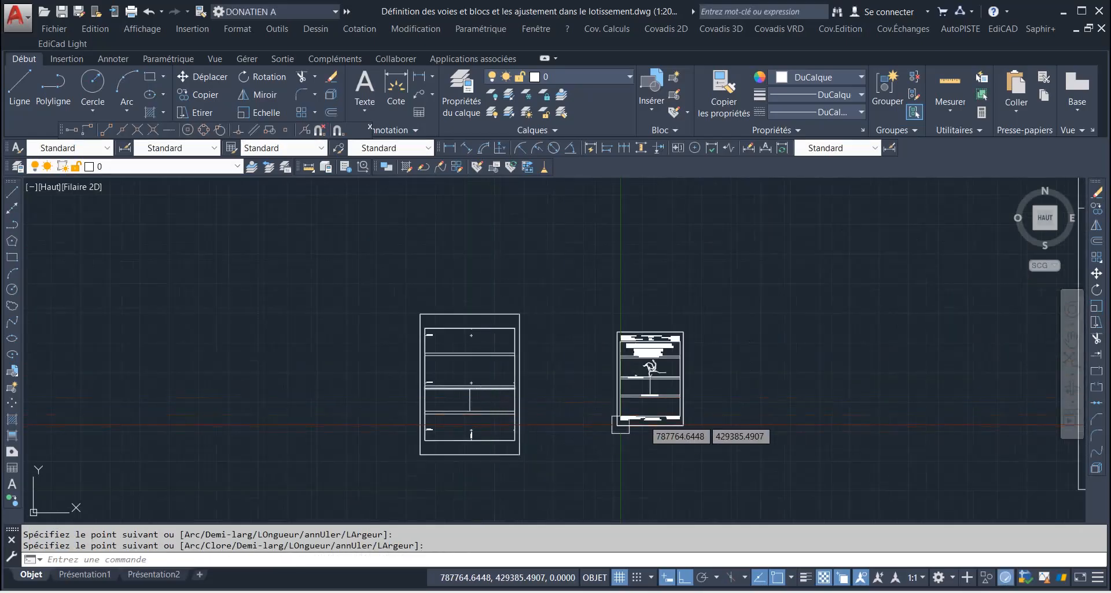
scroll(626, 410, "up", 6)
scroll(625, 410, "down", 2)
scroll(626, 410, "up", 12)
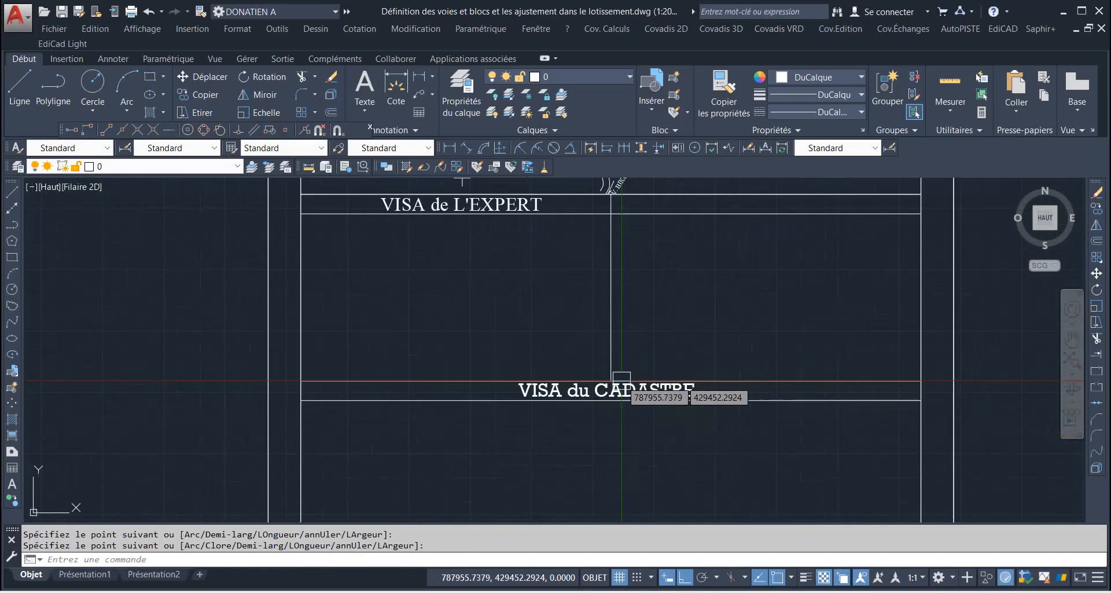
left_click(614, 421)
scroll(614, 420, "down", 8)
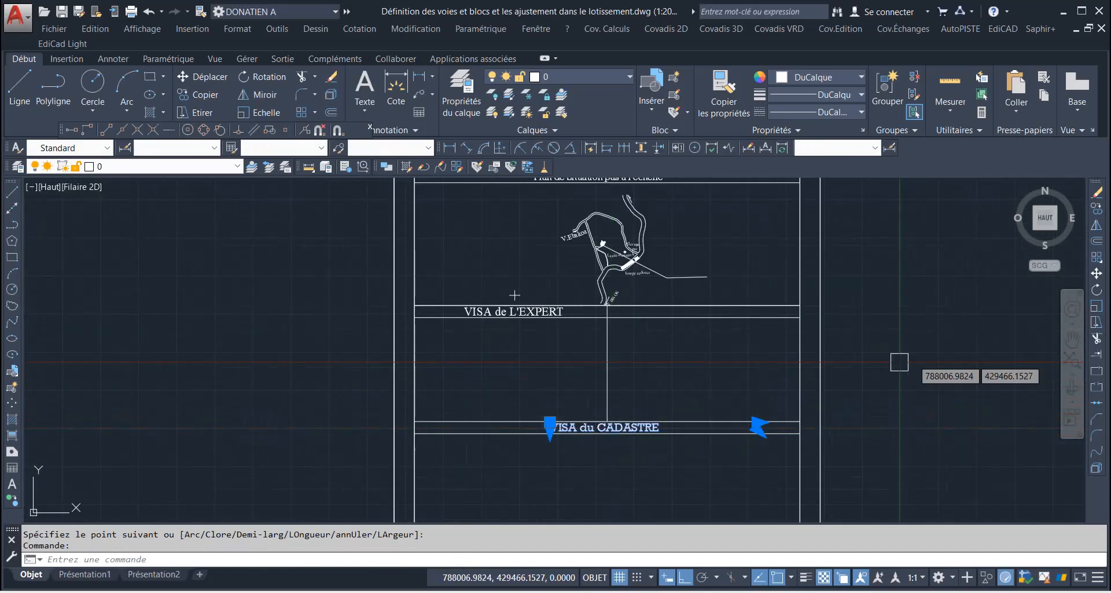
left_click(1096, 272)
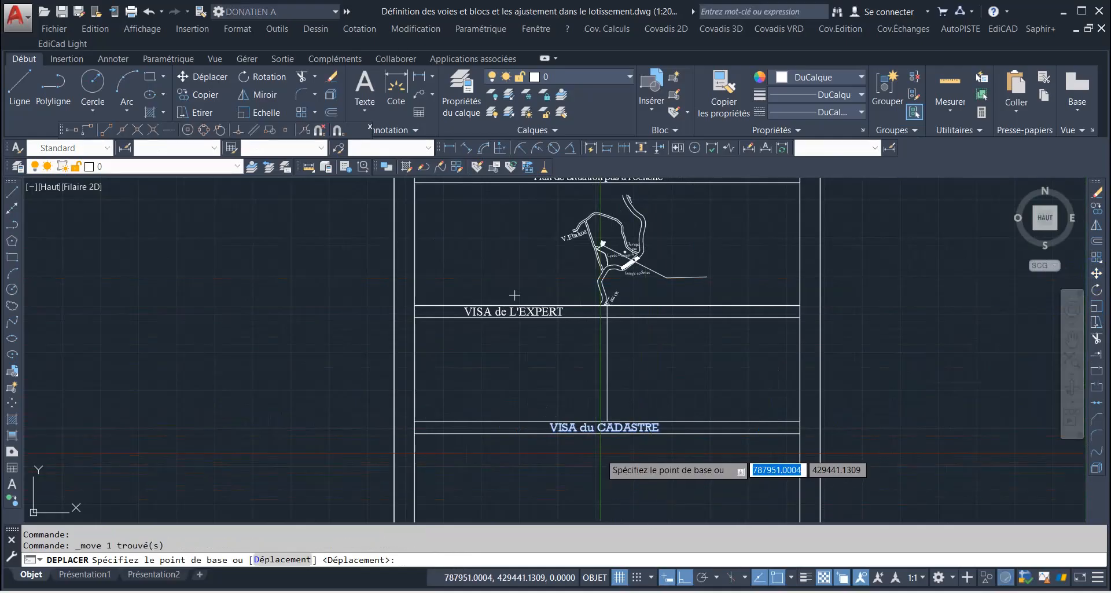
left_click(612, 426)
scroll(610, 418, "down", 10)
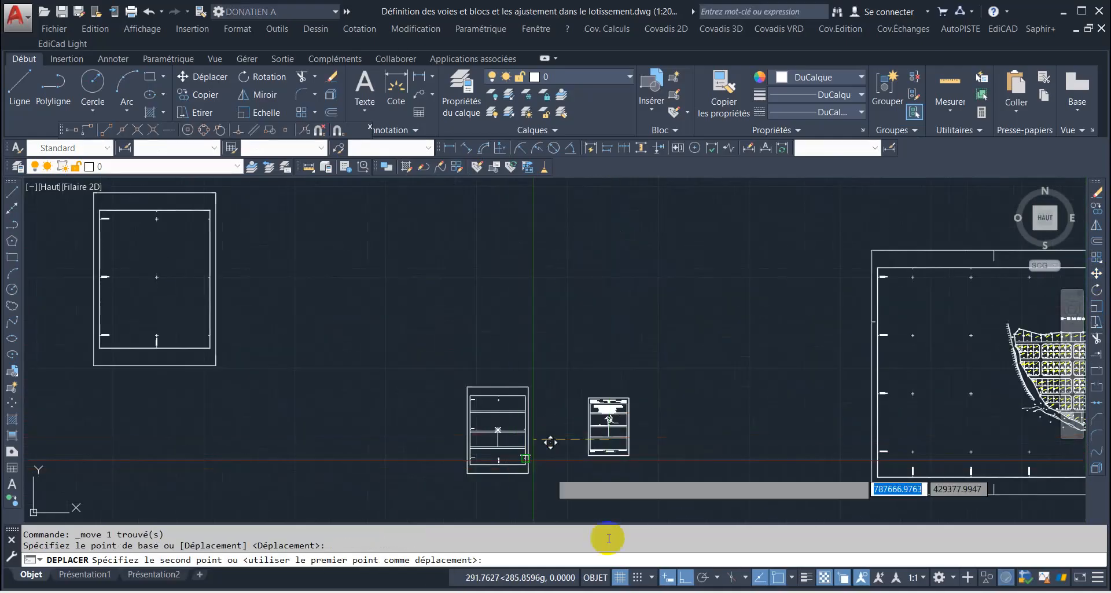
left_click(687, 577)
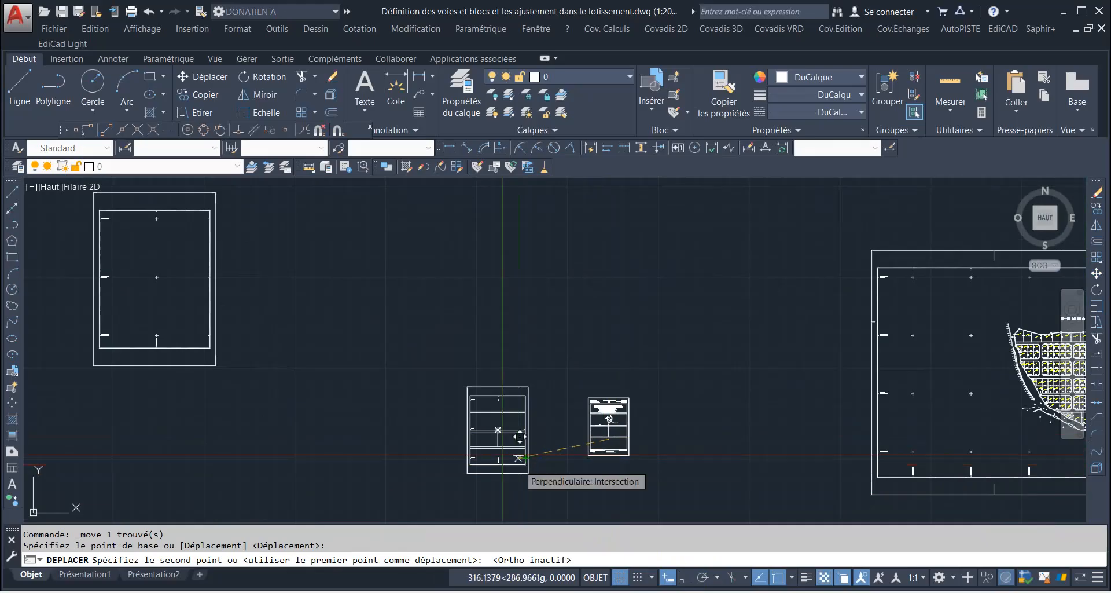
scroll(515, 426, "up", 10)
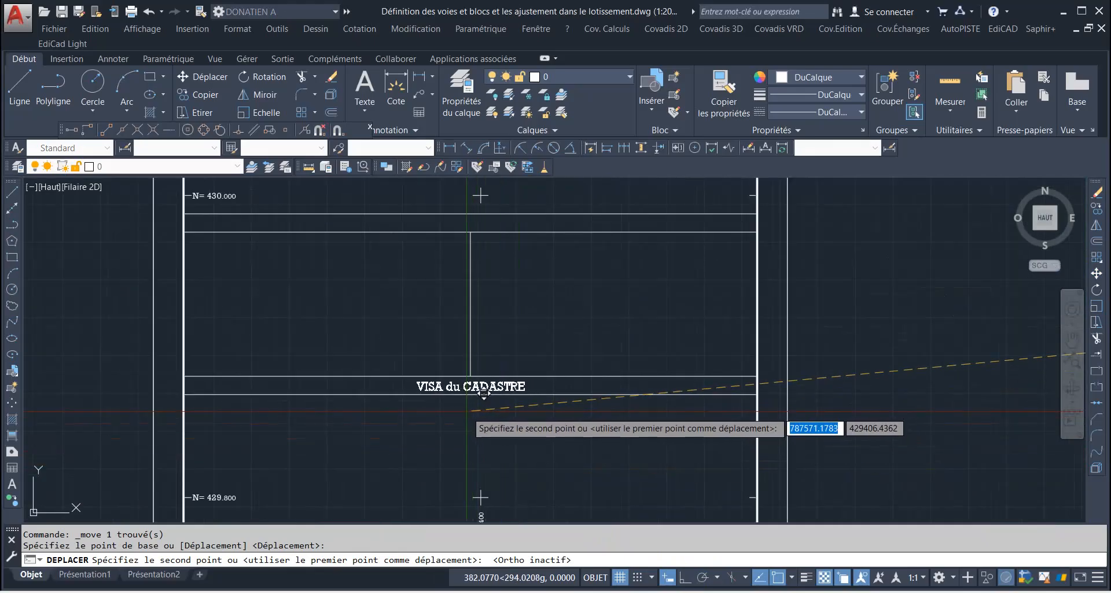
left_click(467, 411)
Step: Copy the VISA de L'EXPERT label from the title block into the A4 grid's band above the left half of the divided section
scroll(468, 410, "down", 6)
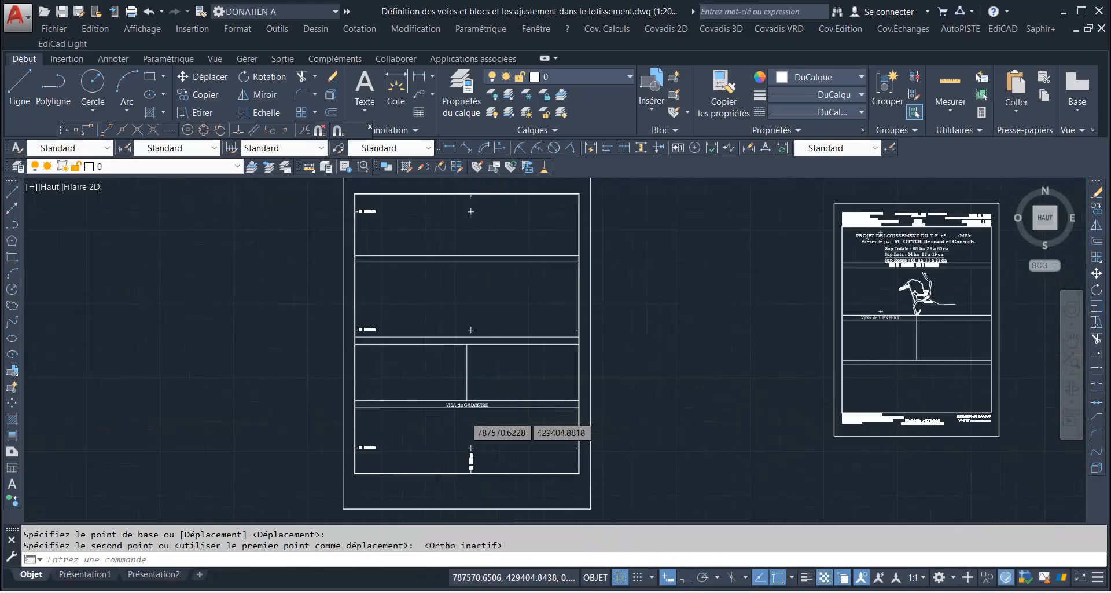
scroll(734, 353, "up", 11)
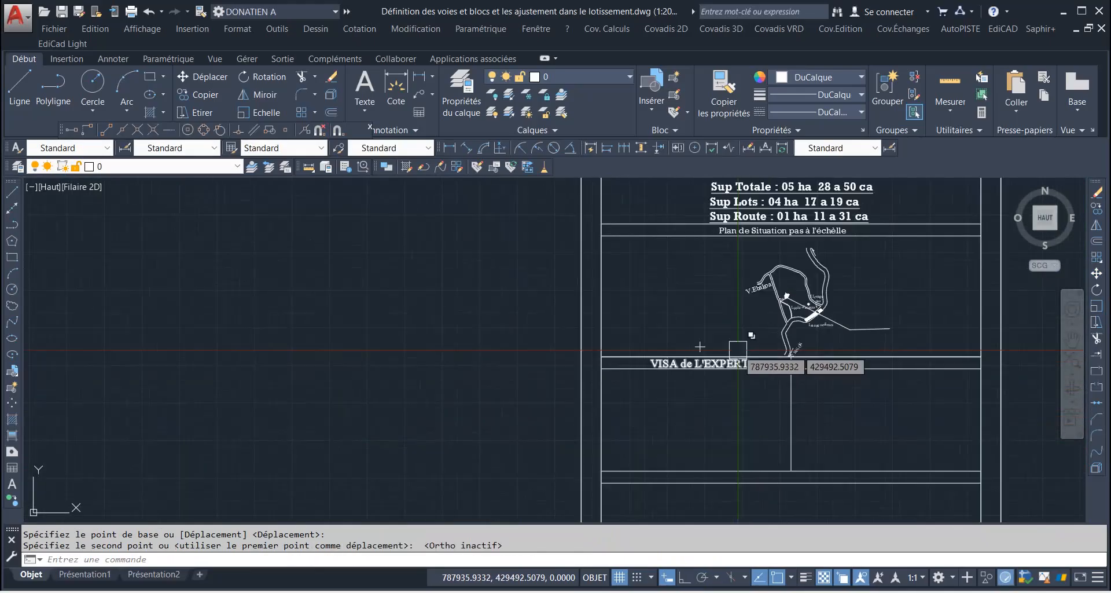
left_click(701, 403)
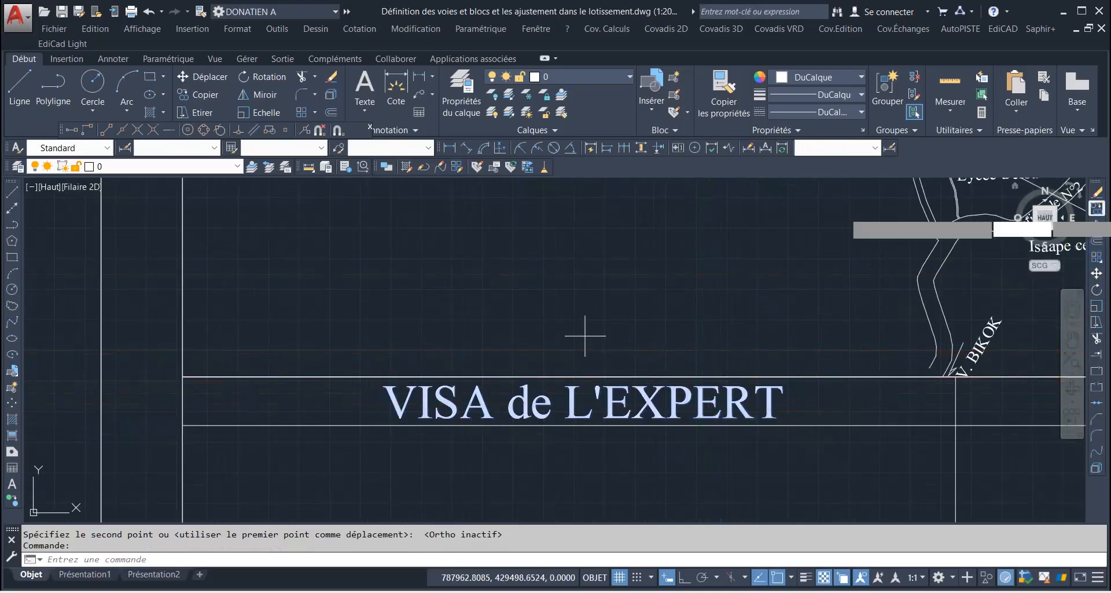
left_click(1097, 213)
left_click(600, 408)
scroll(690, 383, "down", 10)
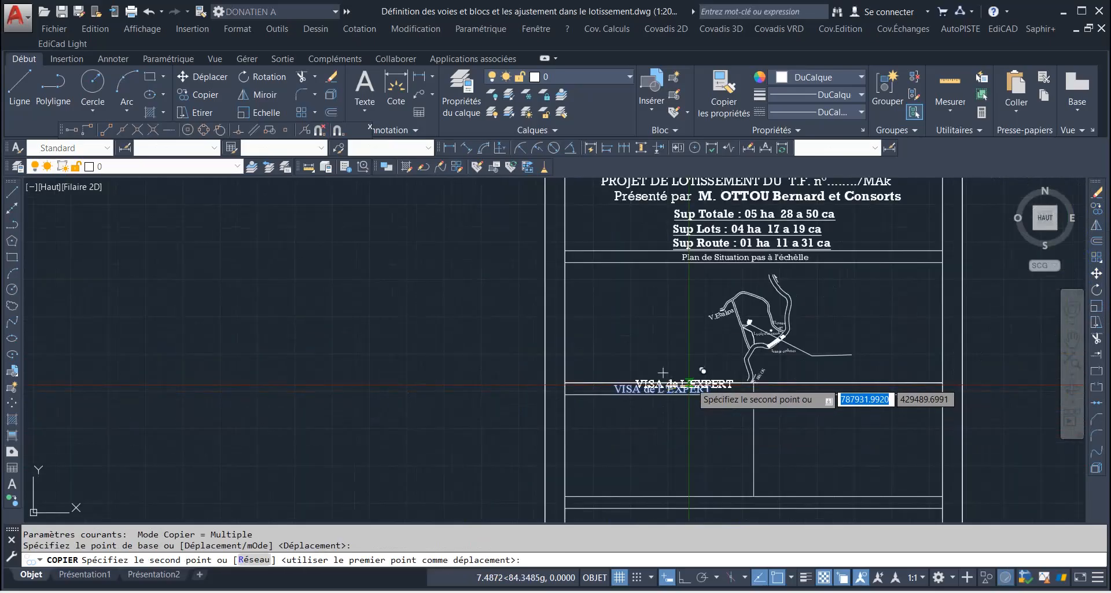
scroll(184, 439, "up", 8)
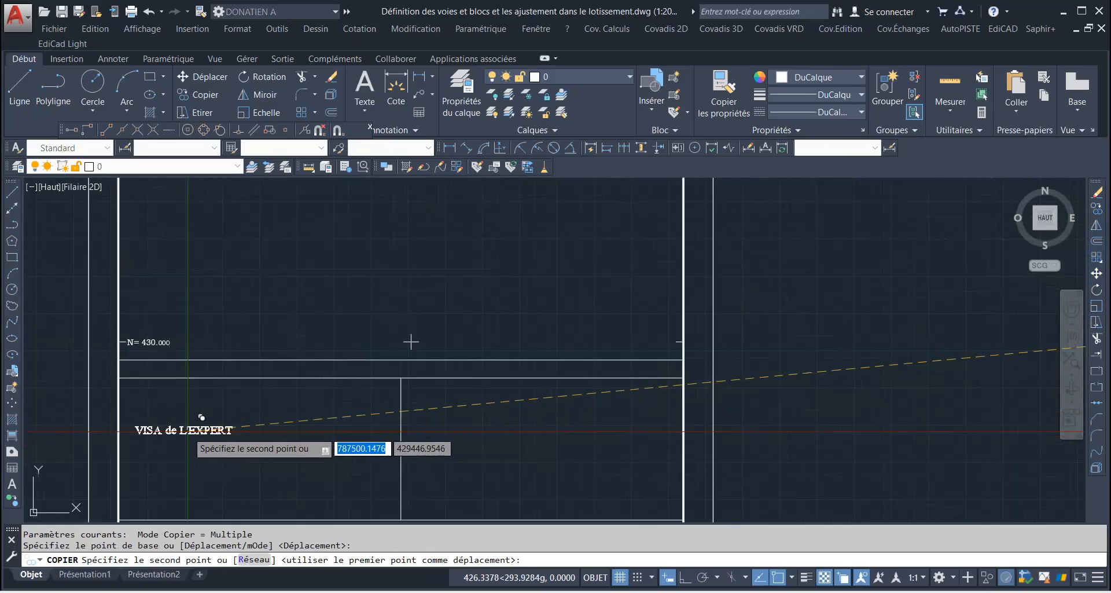
scroll(622, 319, "down", 3)
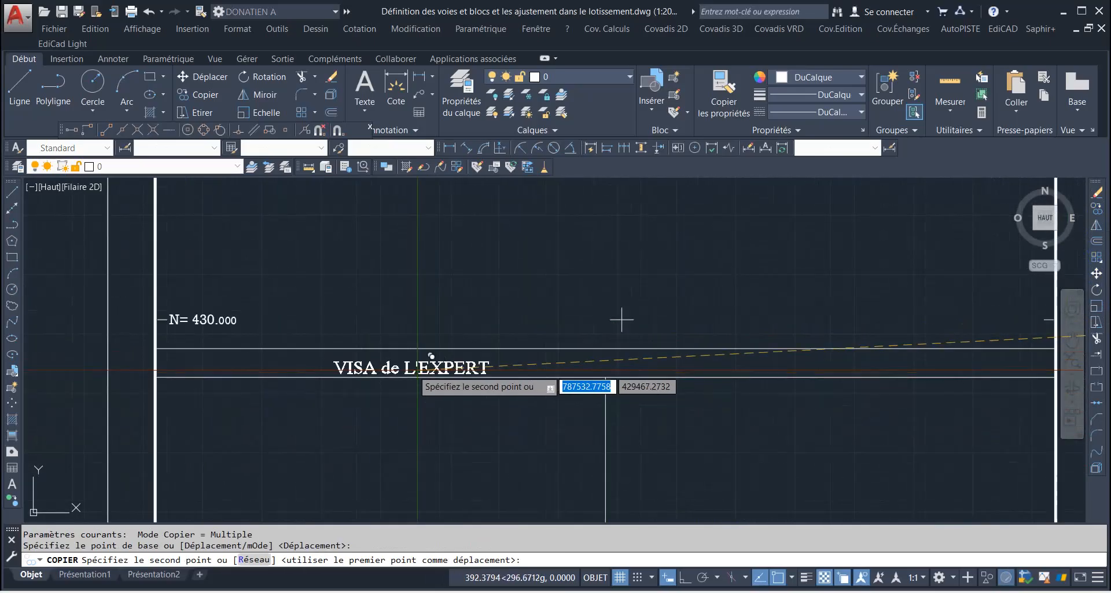
left_click(621, 319)
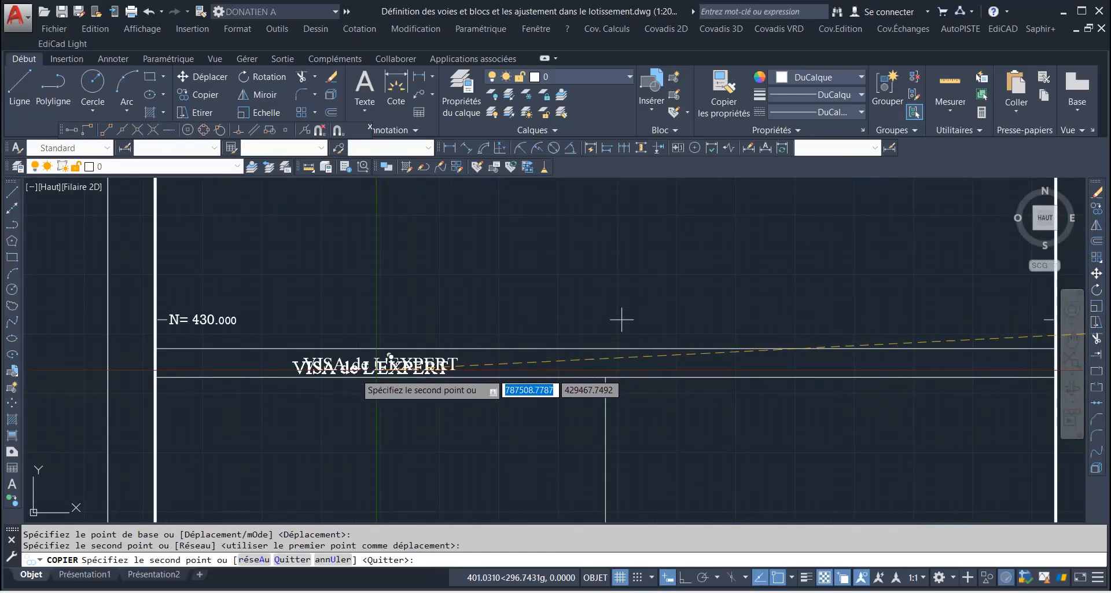
Step: Place a second copy of the VISA de L'EXPERT label above the right half of the divided section and end the copying
scroll(623, 318, "down", 5)
scroll(463, 379, "up", 5)
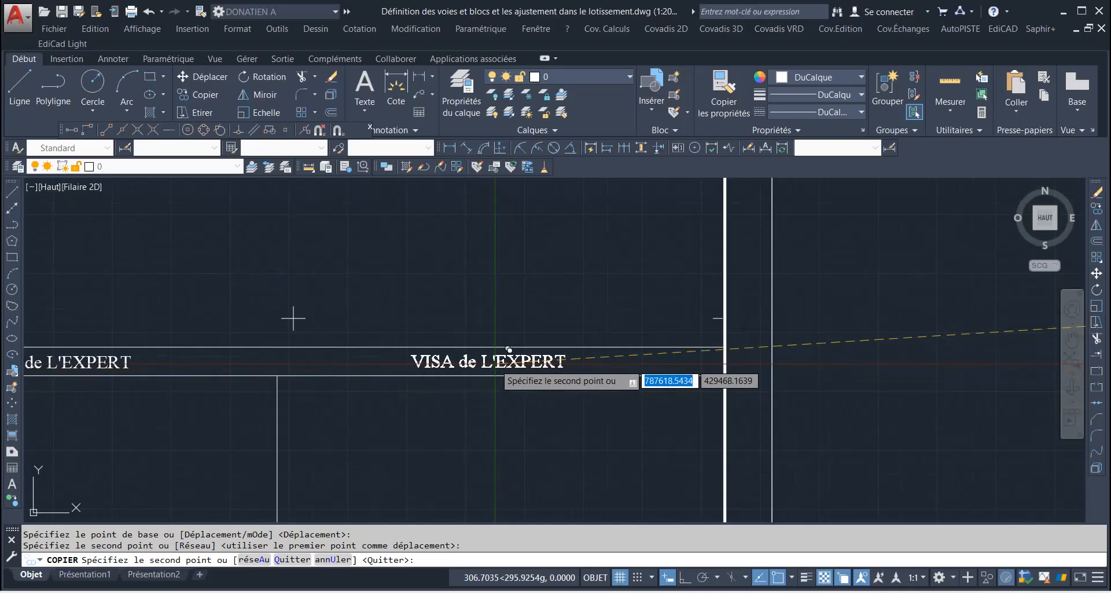
left_click(498, 366)
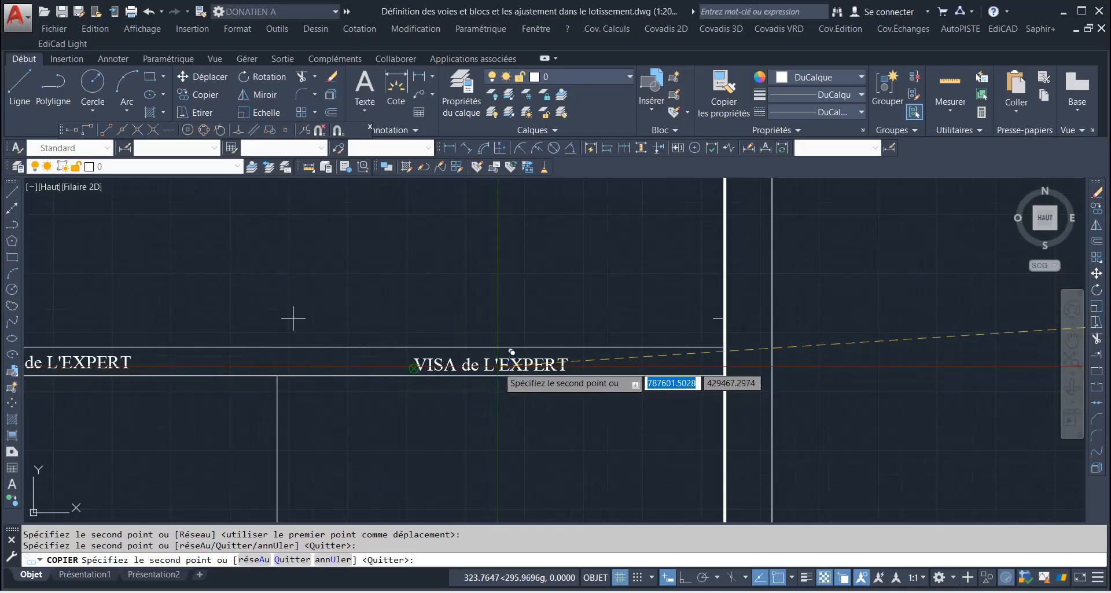
key("Return")
Step: Edit the right-hand label copy to read VISA de L'URBANISTE and close the text editor
scroll(513, 363, "up", 6)
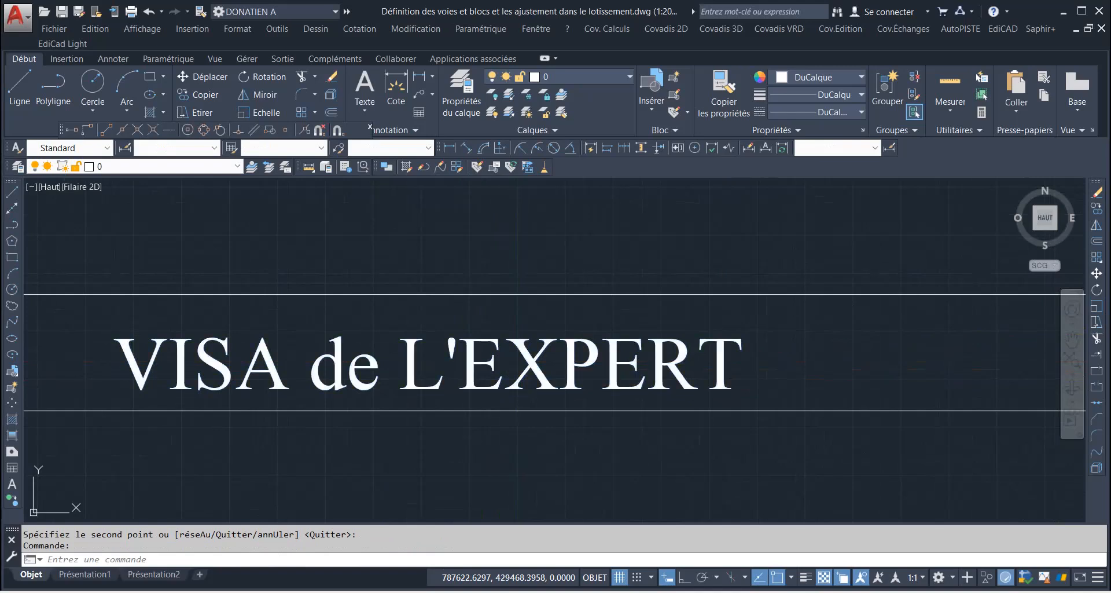
double_click(405, 365)
left_click_drag(400, 364, 830, 394)
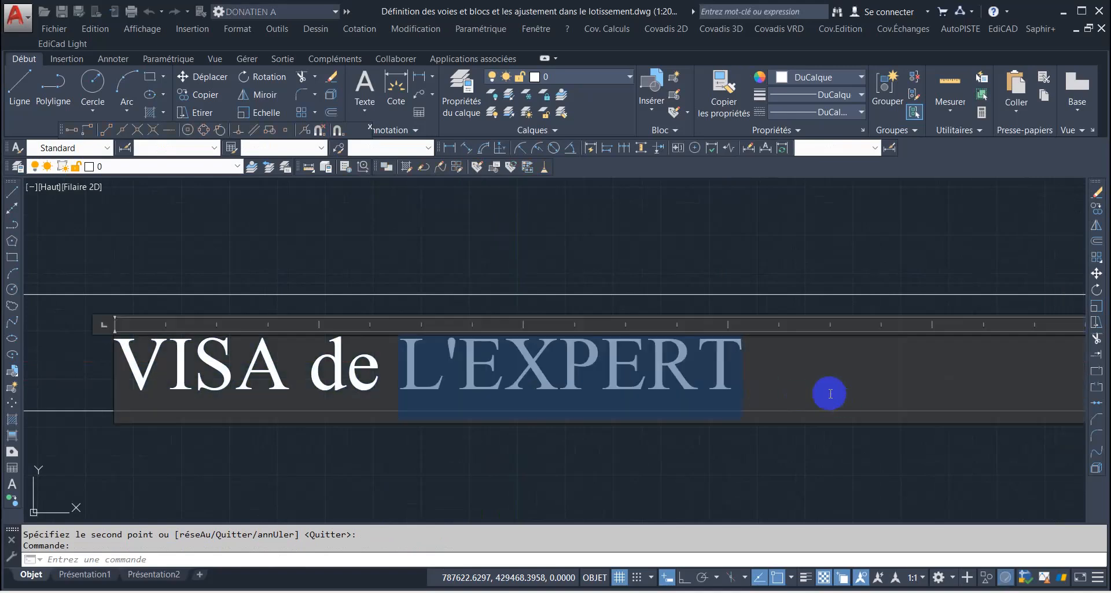
left_click(476, 365)
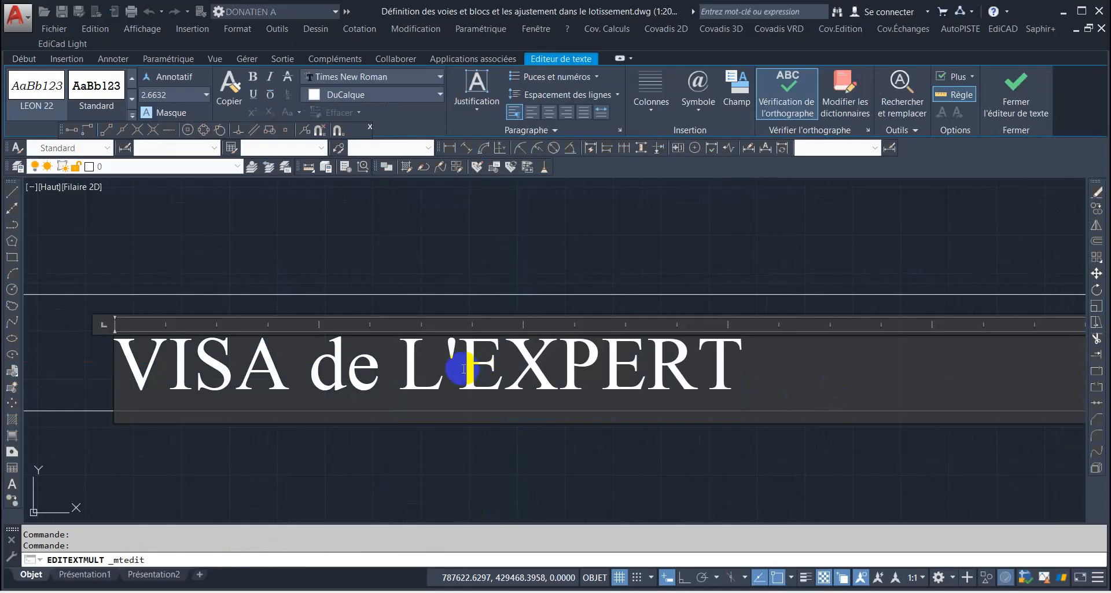
left_click_drag(499, 368, 766, 372)
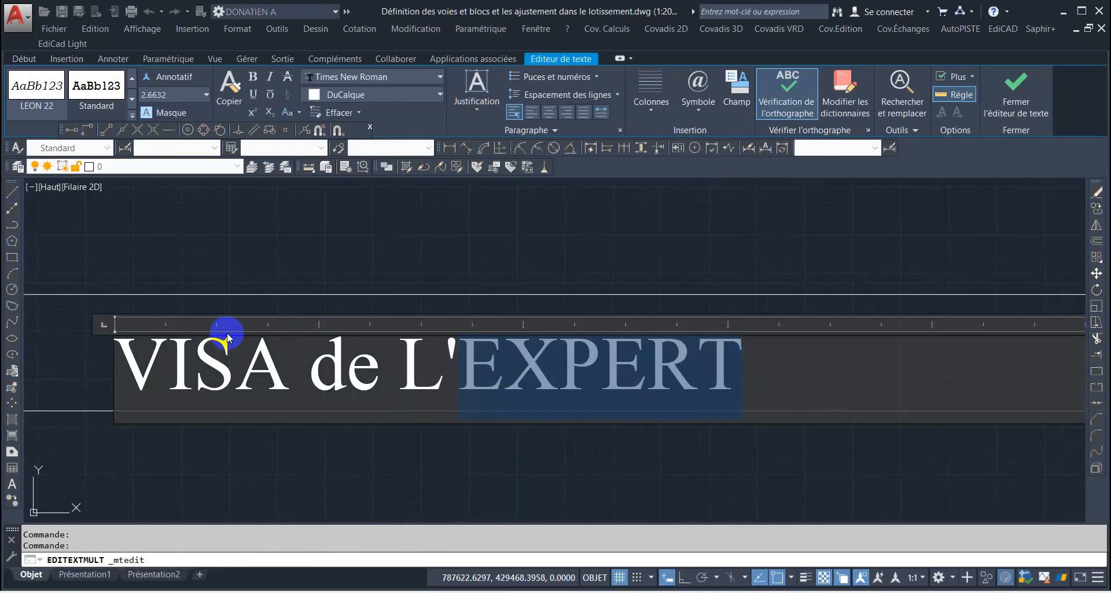
type("URBANIST")
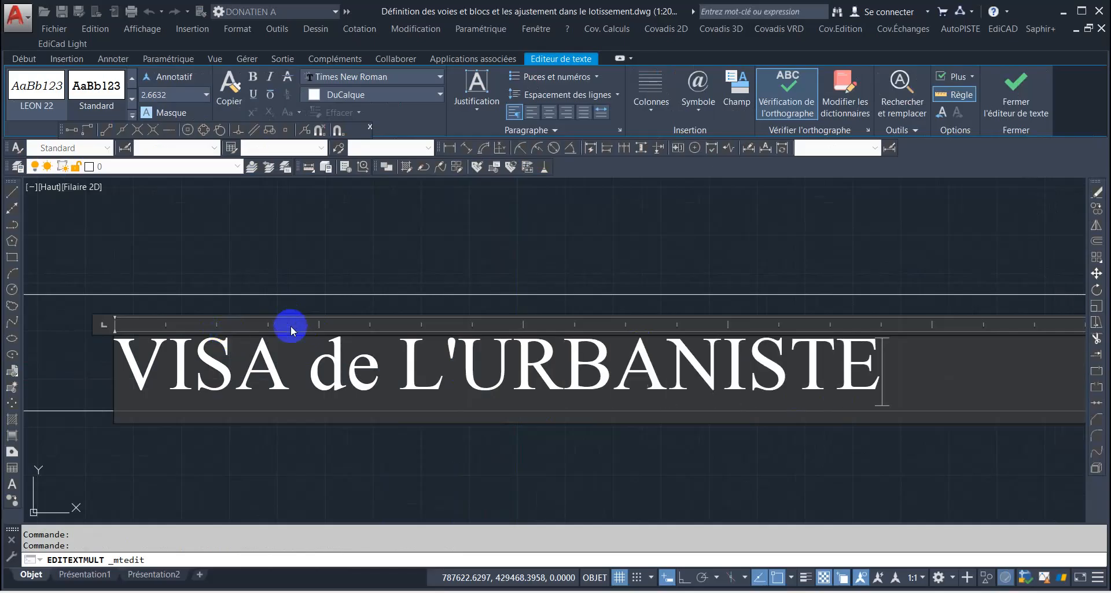
left_click(358, 239)
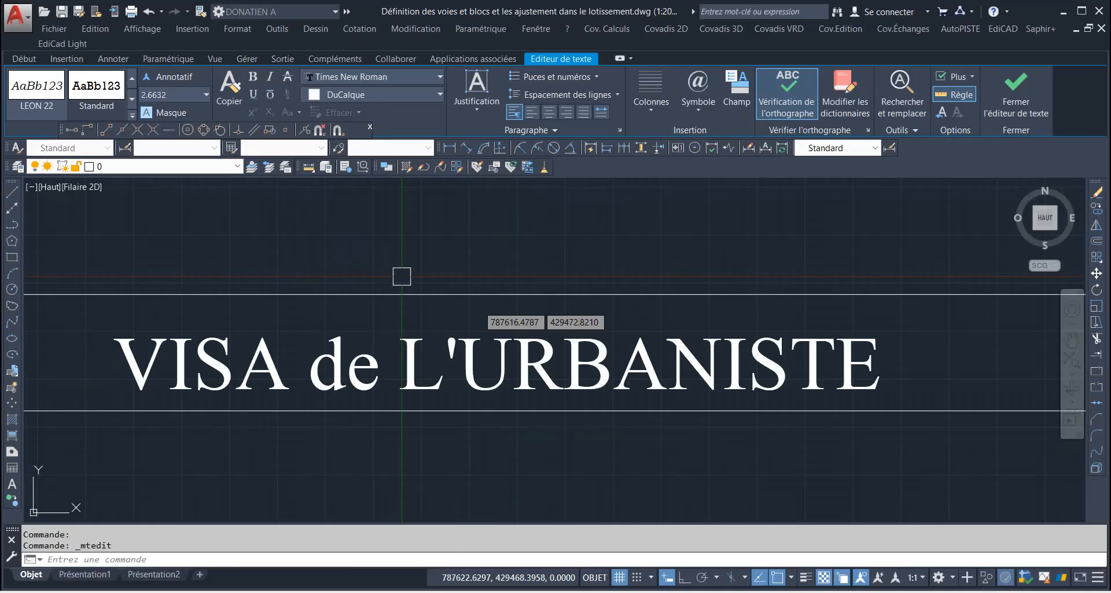
Step: Examine the A4 grid's labelled sections against the header, project text and situation plan of the existing title block
scroll(557, 295, "down", 4)
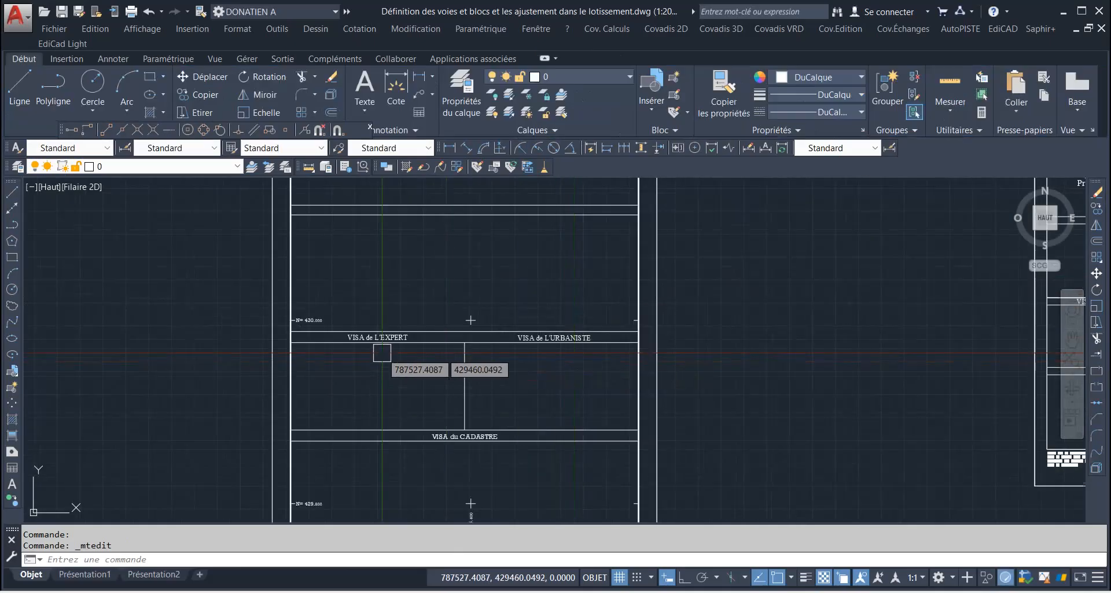
scroll(399, 365, "up", 2)
scroll(541, 409, "down", 4)
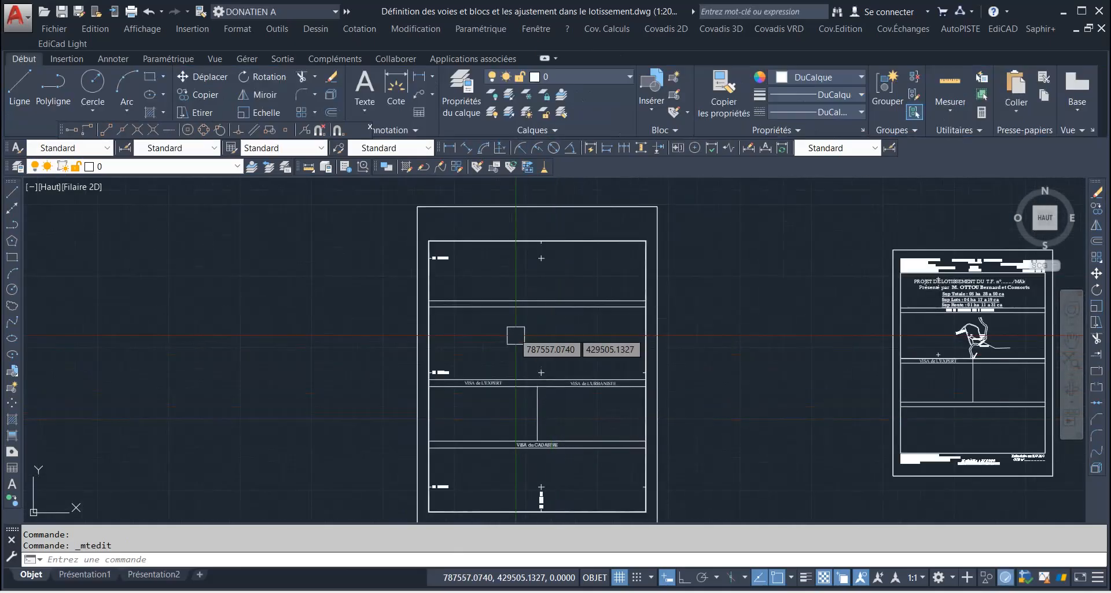
scroll(493, 359, "down", 4)
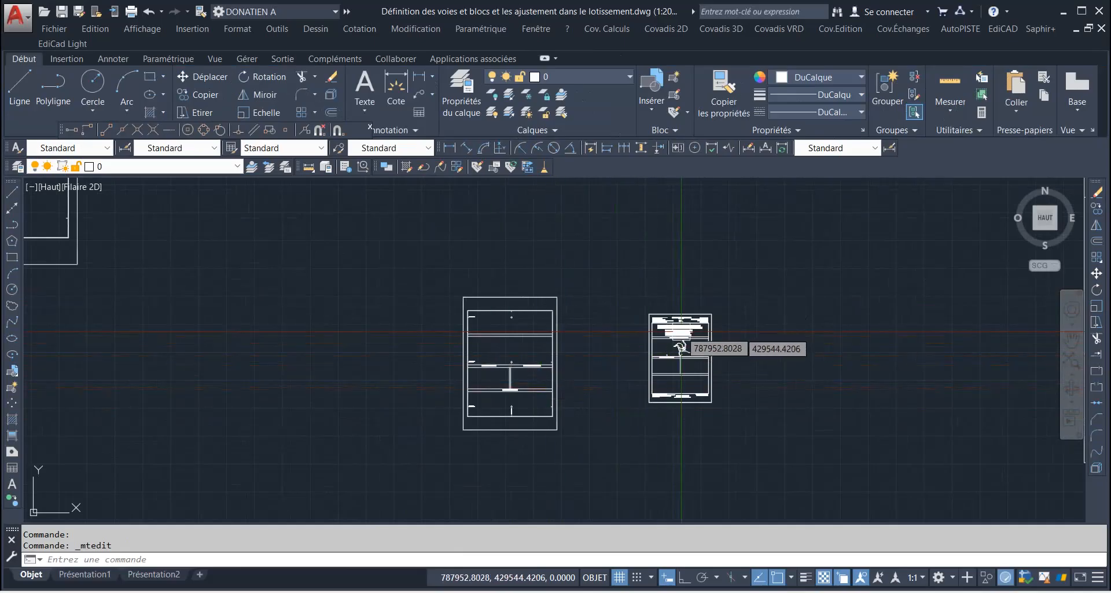
scroll(680, 347, "up", 3)
scroll(514, 345, "down", 2)
scroll(248, 409, "up", 3)
scroll(471, 379, "up", 3)
scroll(550, 372, "down", 3)
scroll(510, 371, "down", 5)
scroll(793, 255, "up", 4)
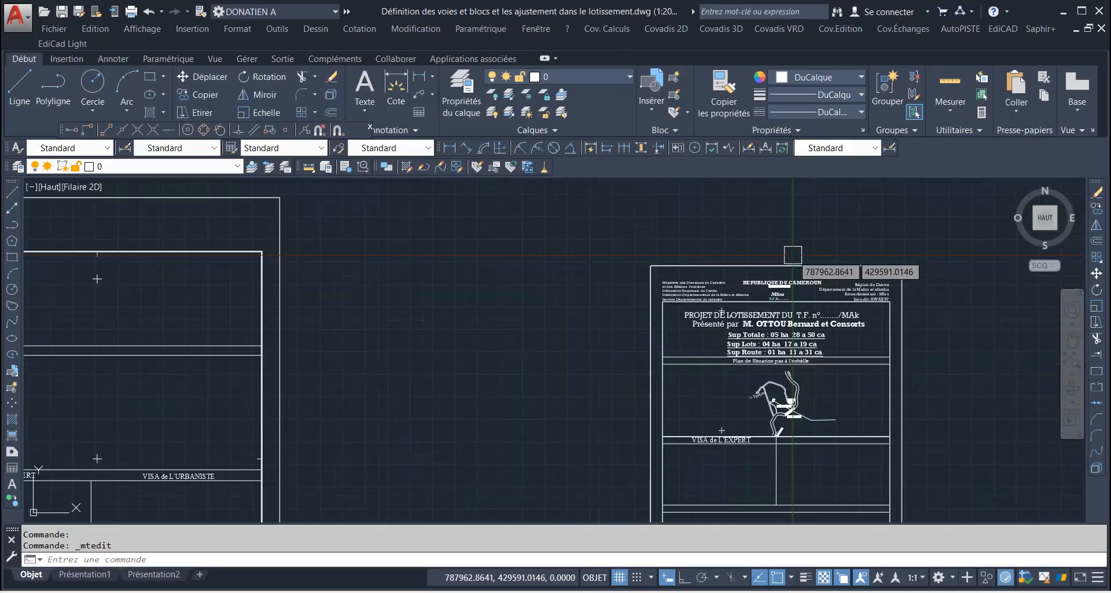
scroll(782, 261, "up", 5)
left_click(456, 398)
scroll(457, 398, "down", 4)
scroll(709, 383, "up", 5)
left_click(709, 382)
scroll(617, 370, "down", 2)
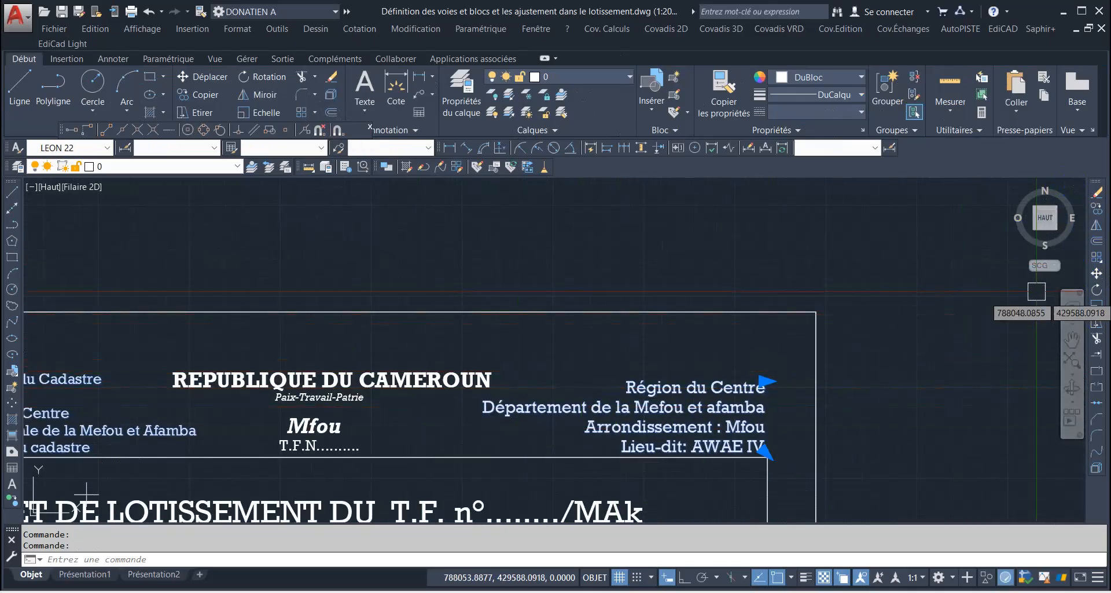
key("Escape")
scroll(682, 332, "down", 4)
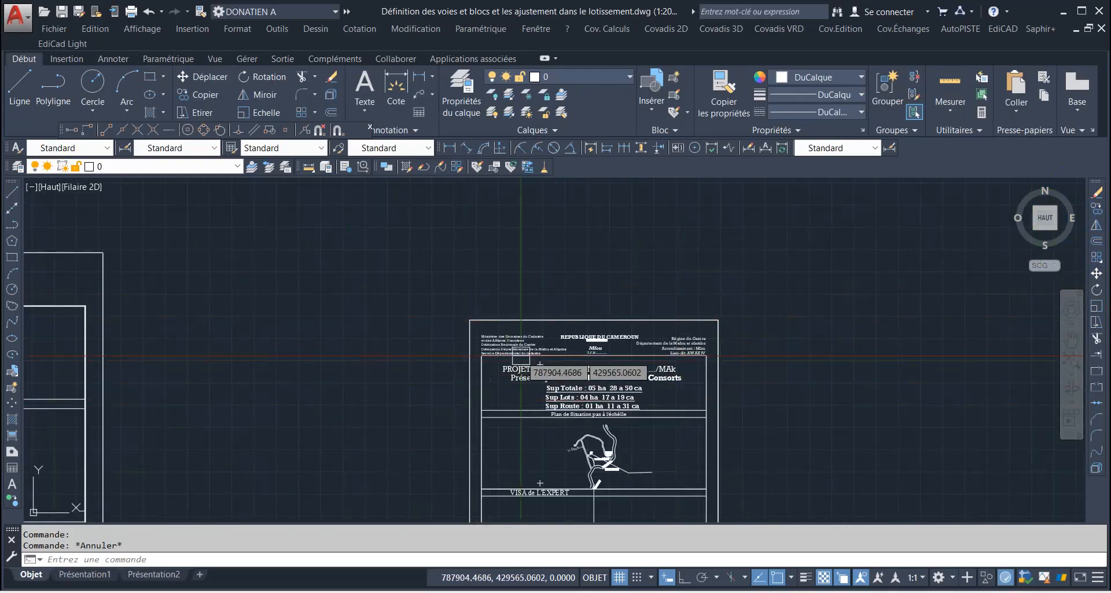
Step: Move the ministry and delegation header text from the existing title block to just above the A4 grid's upper-left corner
left_click(498, 346)
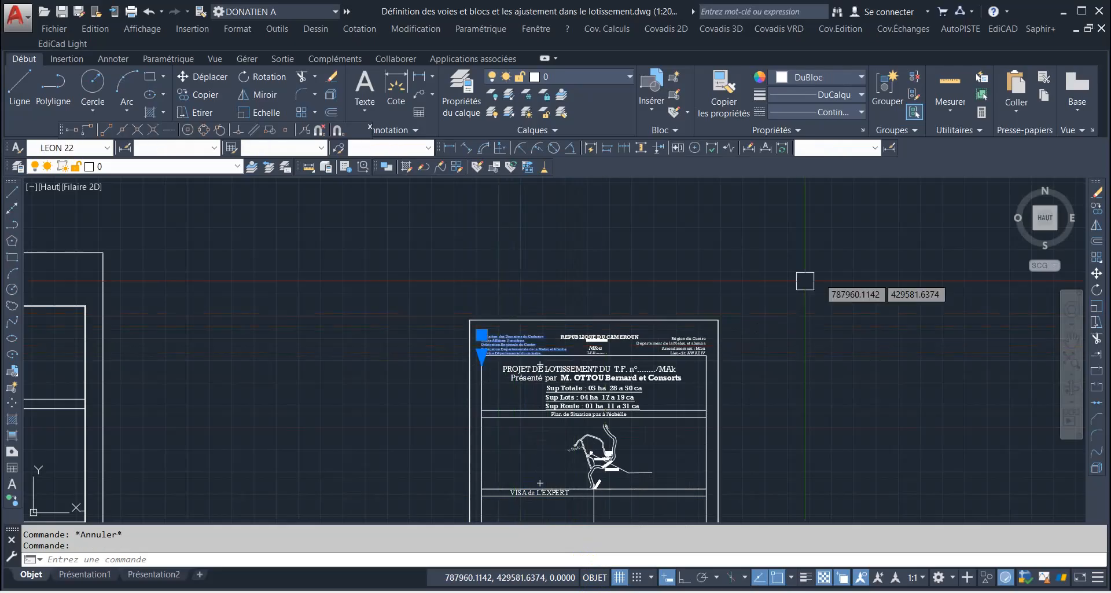
left_click(1097, 272)
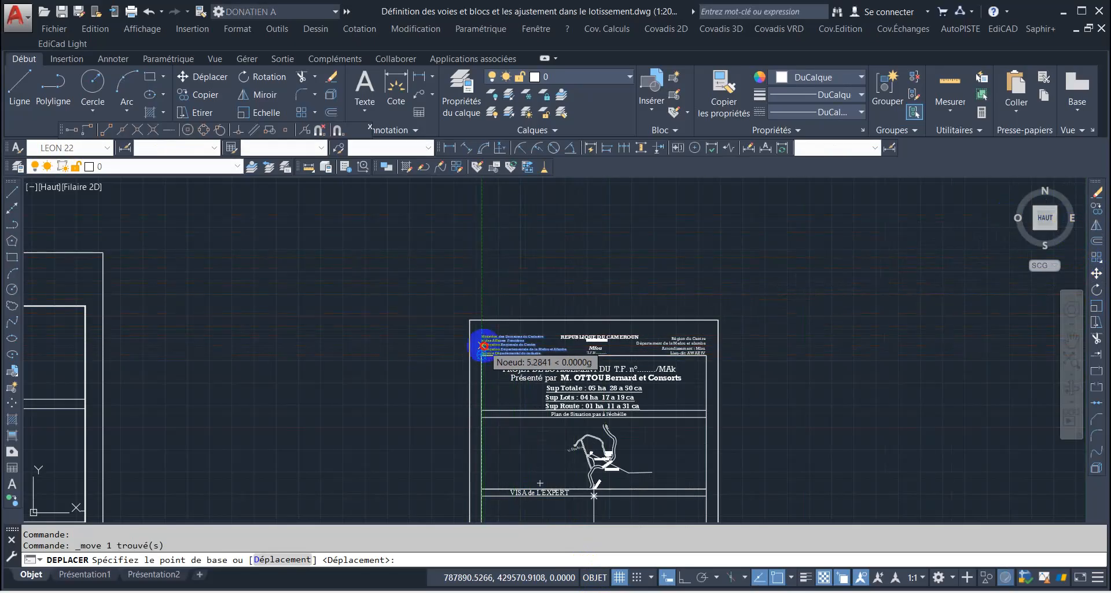
left_click(482, 335)
scroll(557, 322, "down", 5)
scroll(538, 328, "down", 3)
scroll(588, 362, "up", 8)
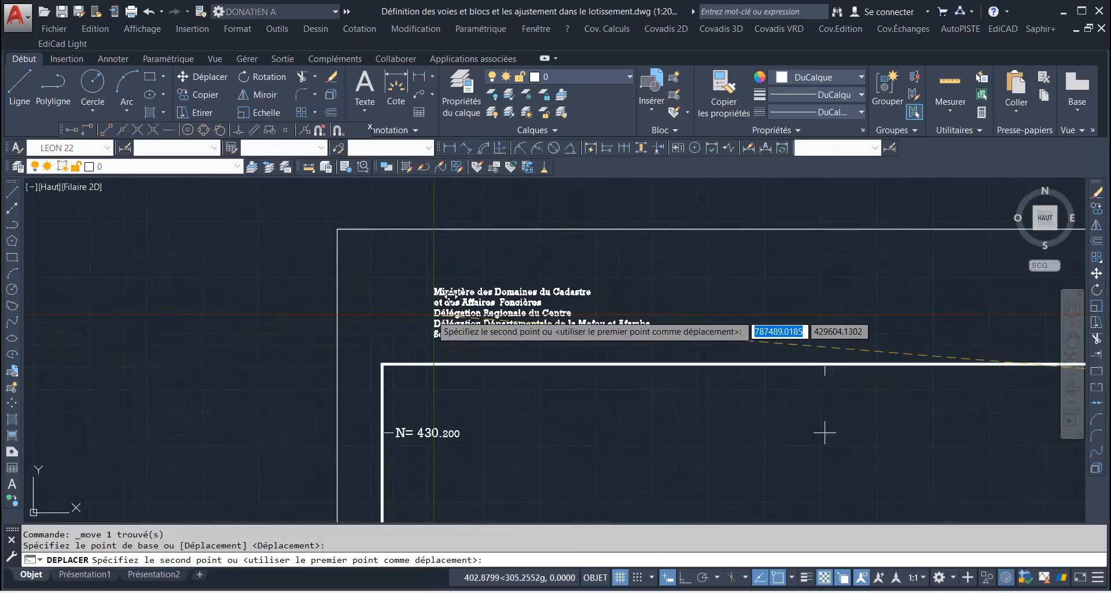
left_click(385, 319)
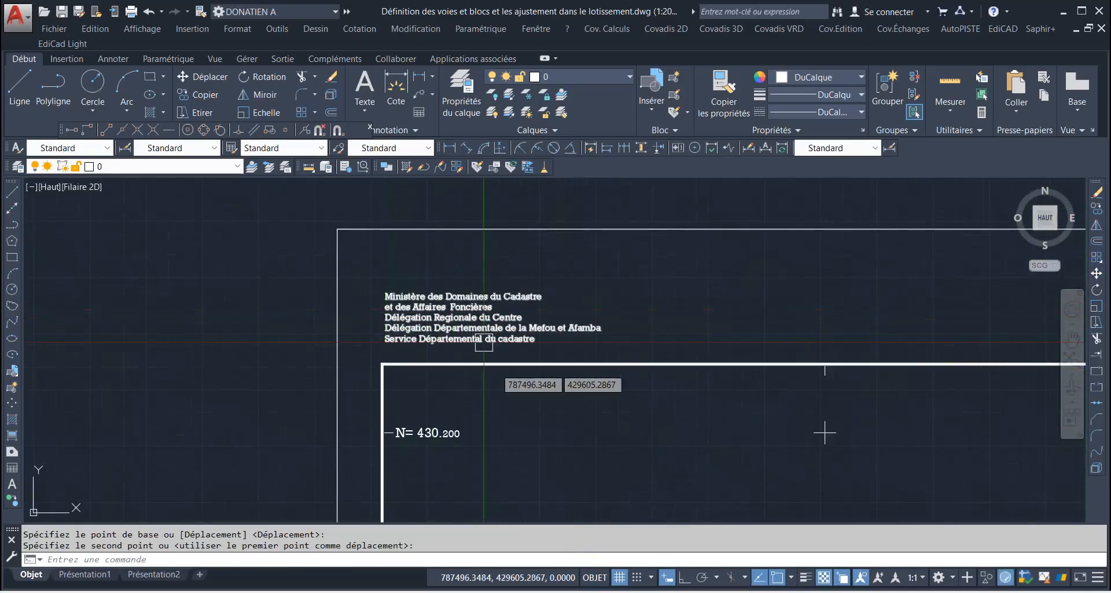
key("Escape")
Step: Move the "Rattachée au R.G.N.C / CCP n°" text from the title block to below the A4 grid's lower-right corner
scroll(534, 477, "down", 6)
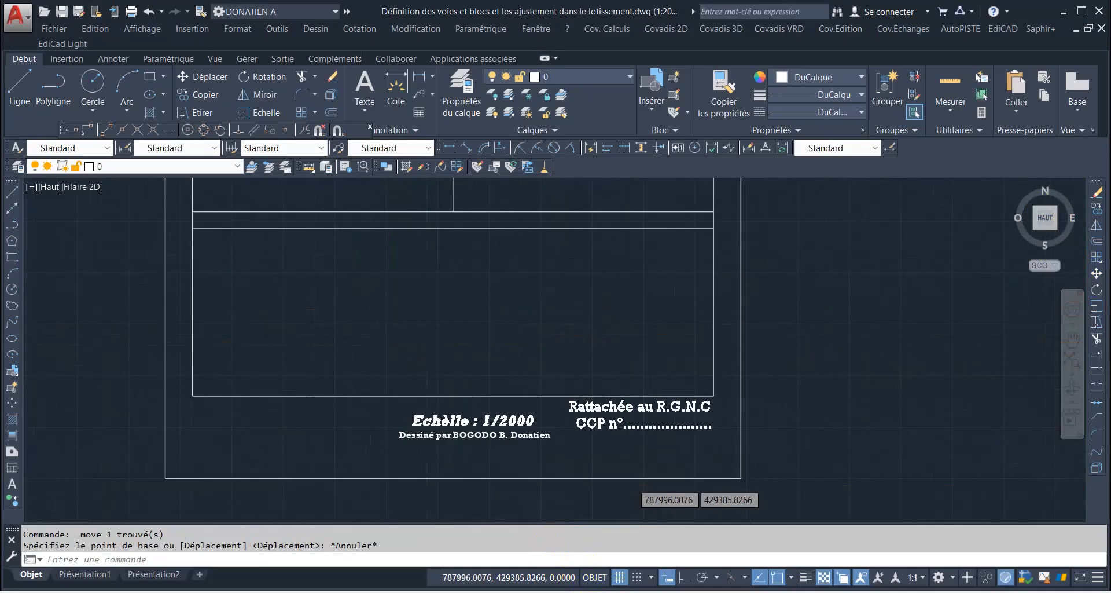
scroll(596, 457, "up", 10)
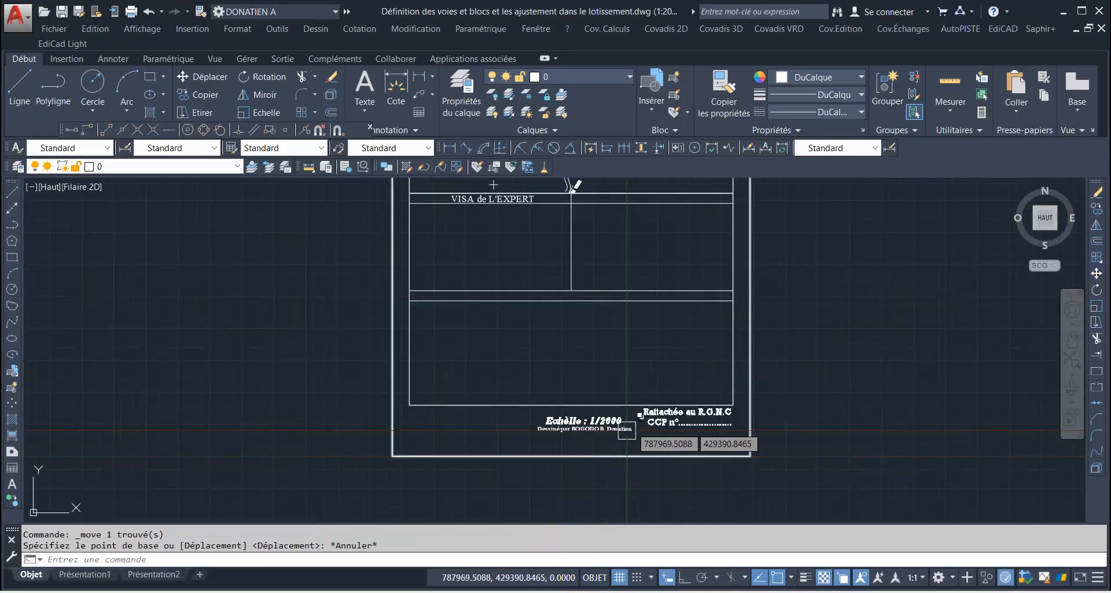
left_click(746, 440)
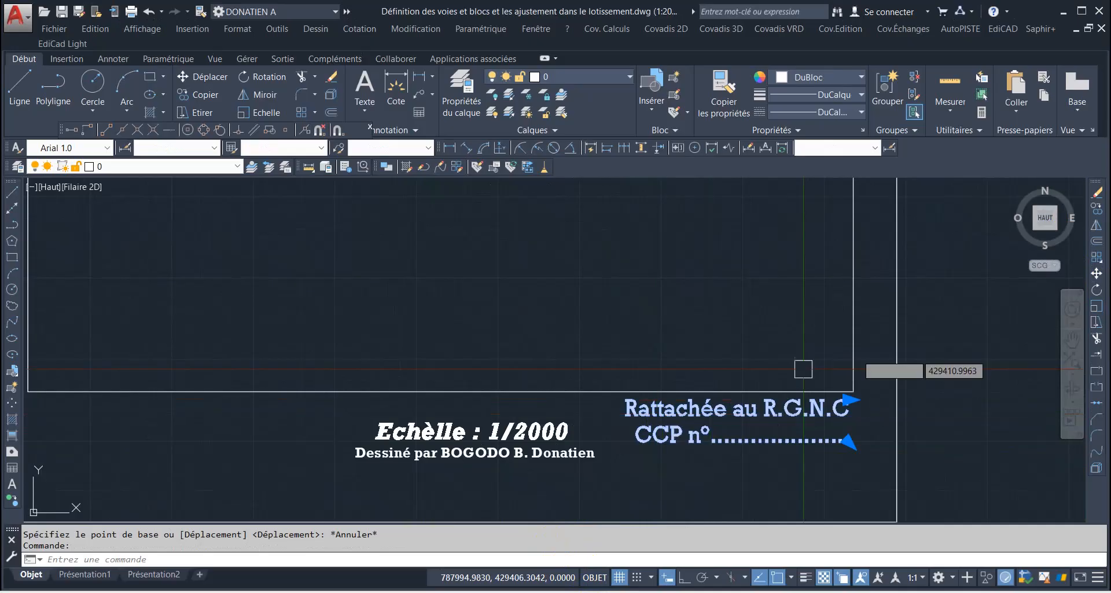
left_click(1096, 274)
left_click(606, 399)
scroll(661, 392, "down", 5)
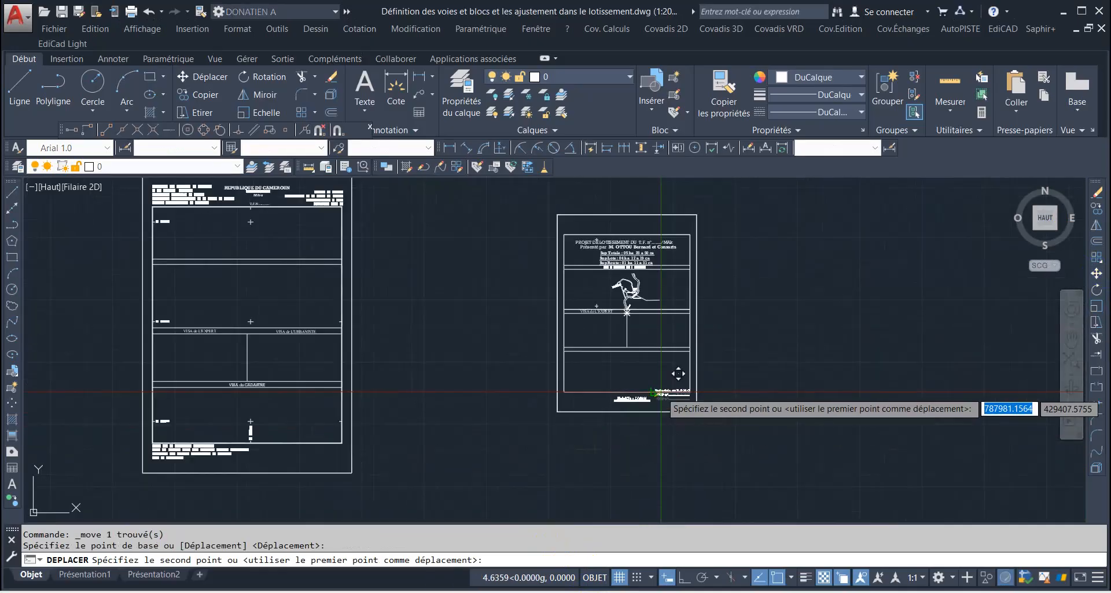
scroll(661, 392, "down", 3)
scroll(489, 413, "up", 8)
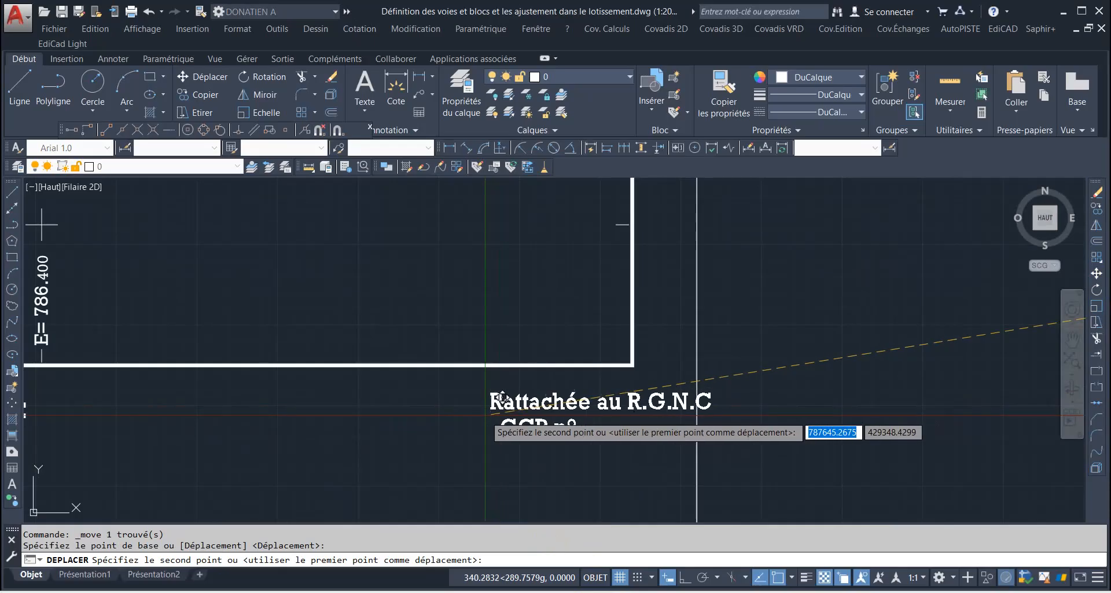
left_click(409, 405)
Step: Set the text height of the "Rattachée au R.G.N.C / CCP n°" note to 2.5 and close the text editor
left_click(453, 382)
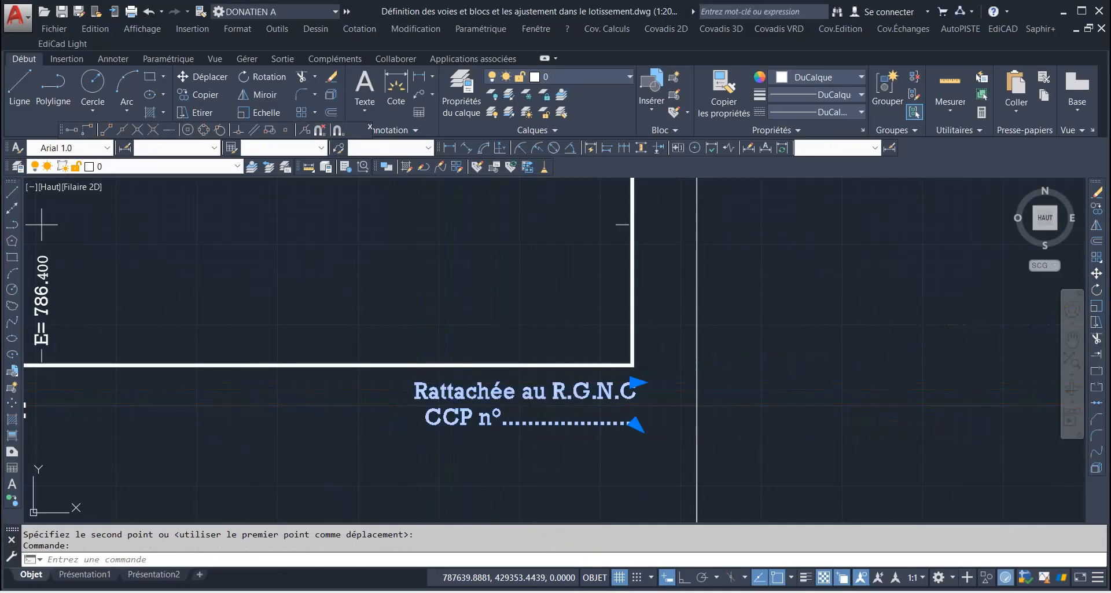
double_click(453, 390)
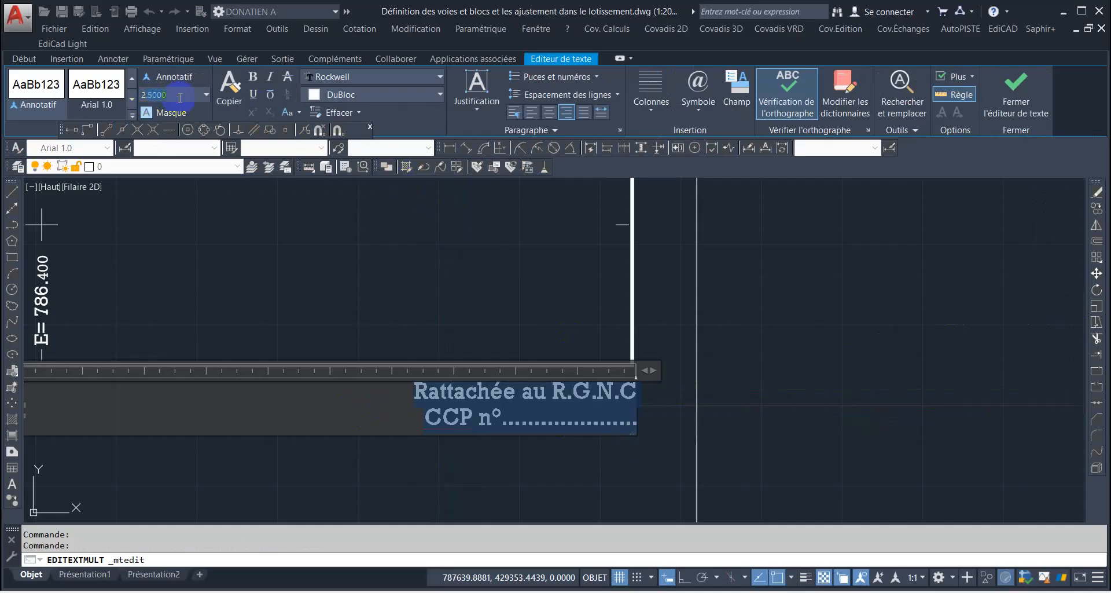
key("Return")
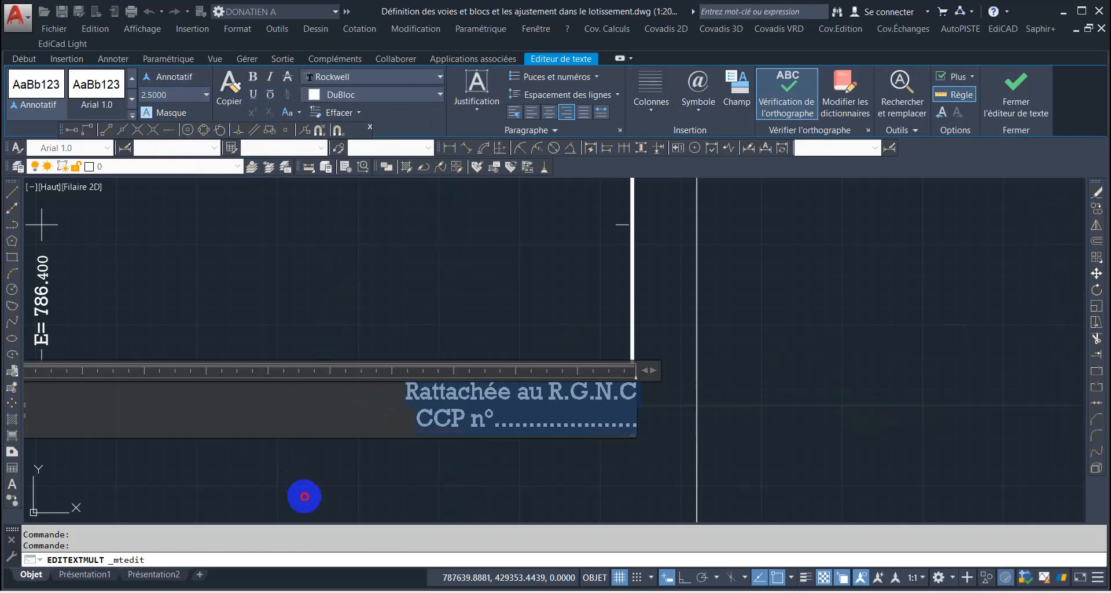
left_click(304, 496)
Step: Move the "Echèlle : 1/2000" text and the drafter's credit line together from the title block to below the A4 grid's bottom edge
scroll(400, 426, "down", 5)
scroll(668, 353, "up", 4)
scroll(590, 365, "up", 5)
left_click(534, 416)
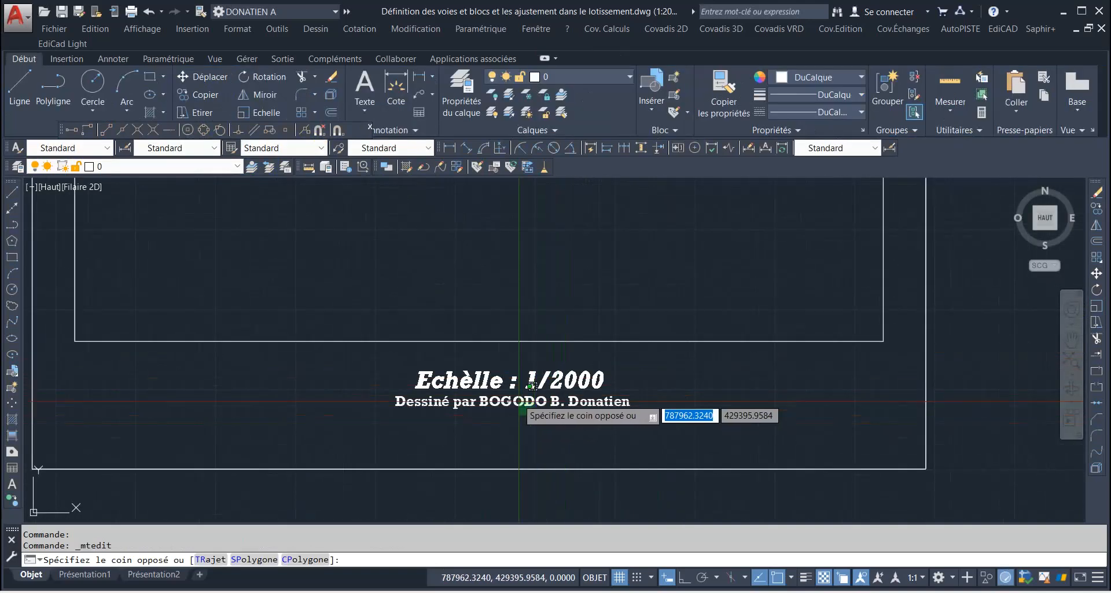
left_click(495, 379)
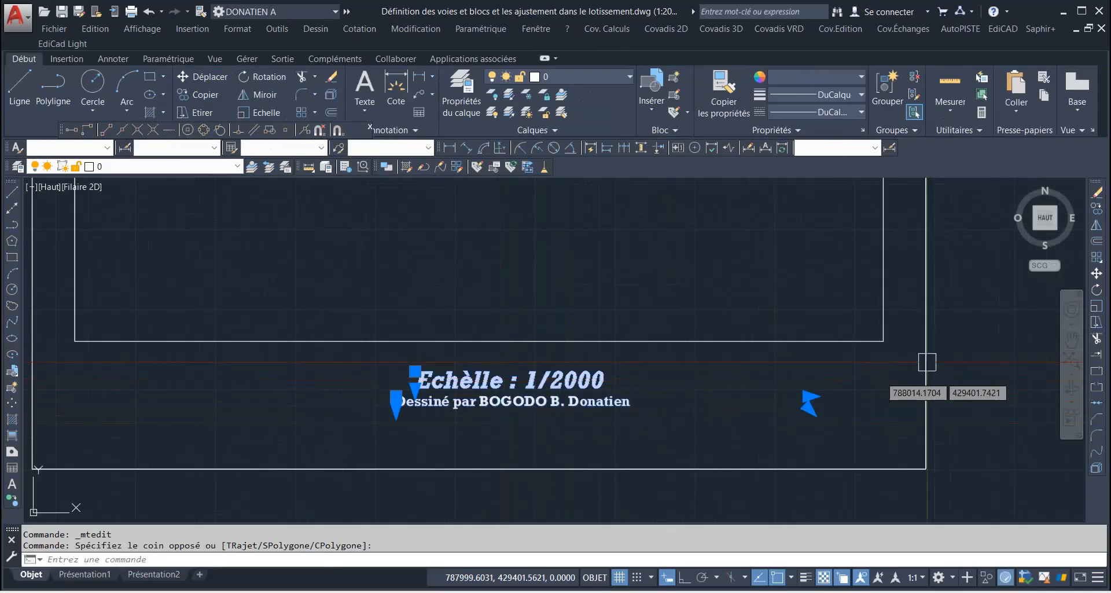
left_click(1078, 272)
left_click(405, 414)
scroll(608, 394, "down", 5)
scroll(614, 382, "down", 2)
scroll(370, 417, "up", 8)
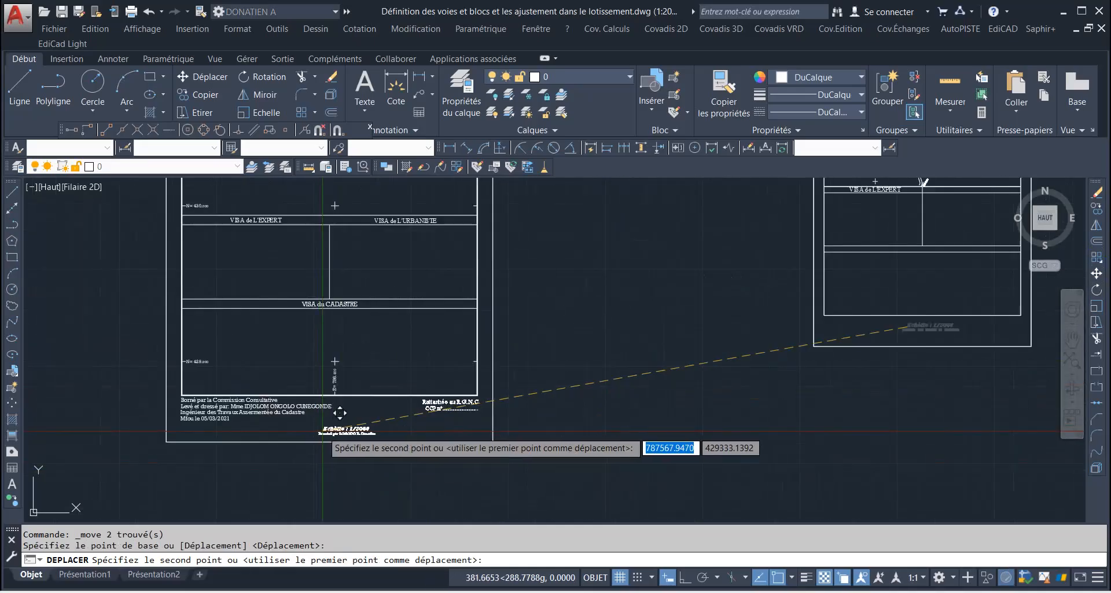
left_click(327, 402)
Step: Check the text height of the "Borné par la Commission Consultative" note in the text editor and close it without changes
scroll(441, 374, "down", 3)
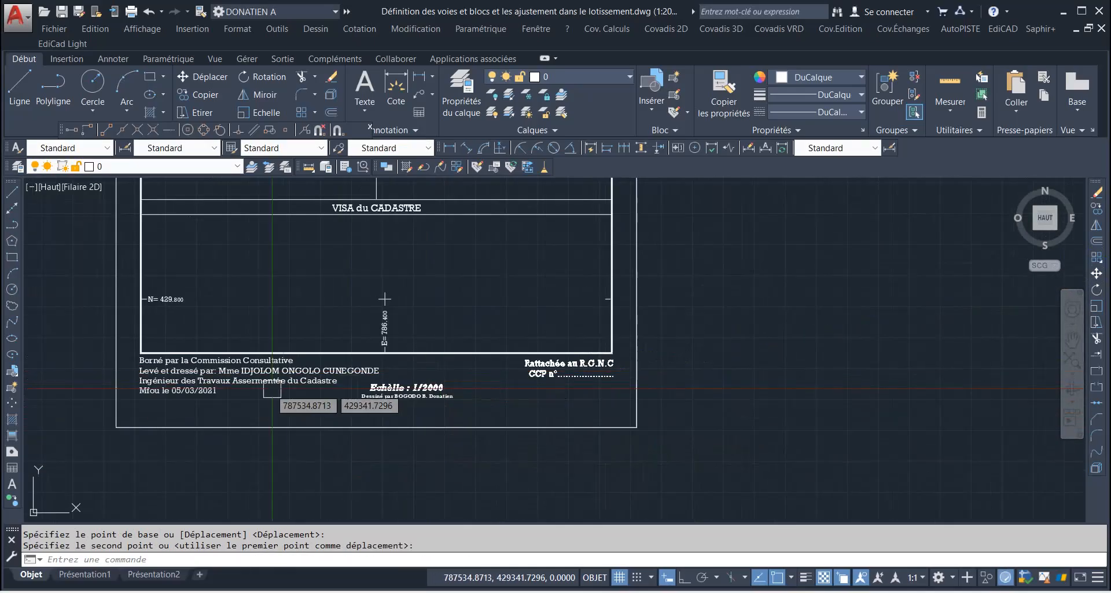
left_click(200, 379)
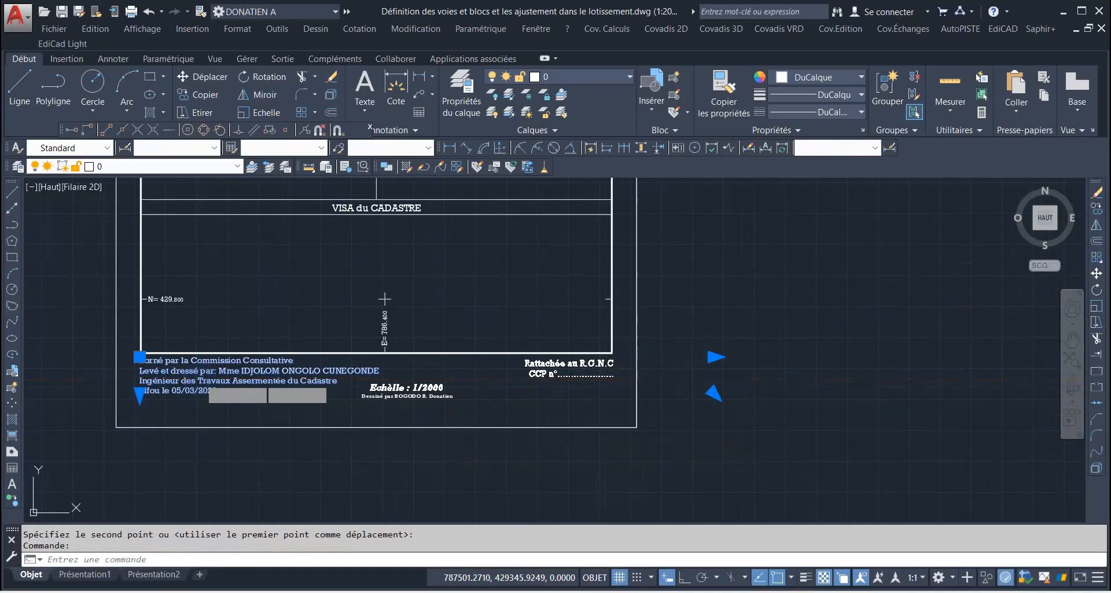
double_click(112, 348)
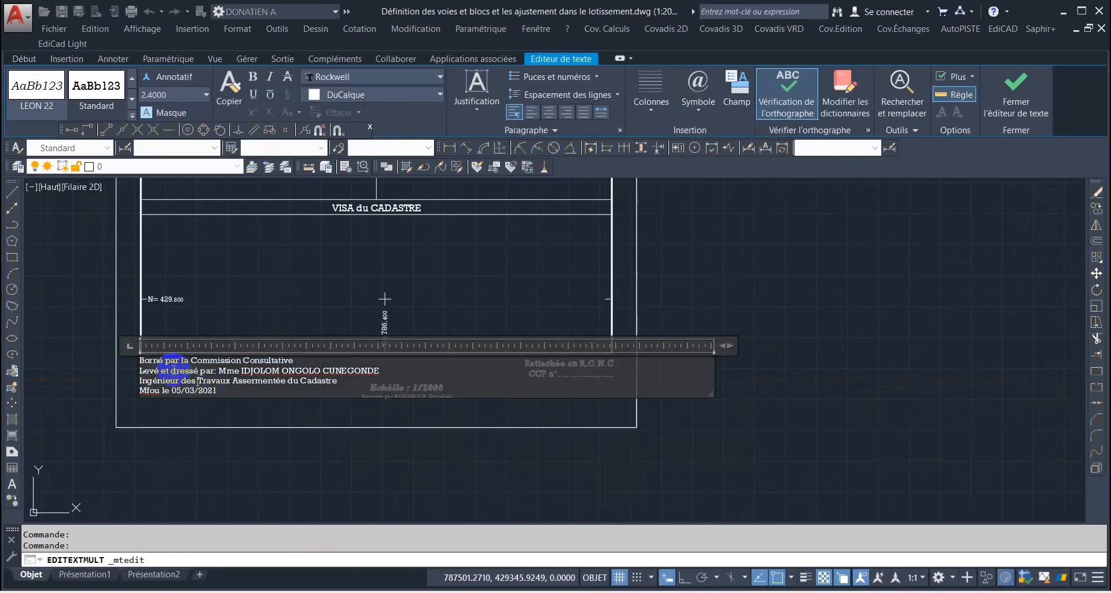
left_click(203, 414)
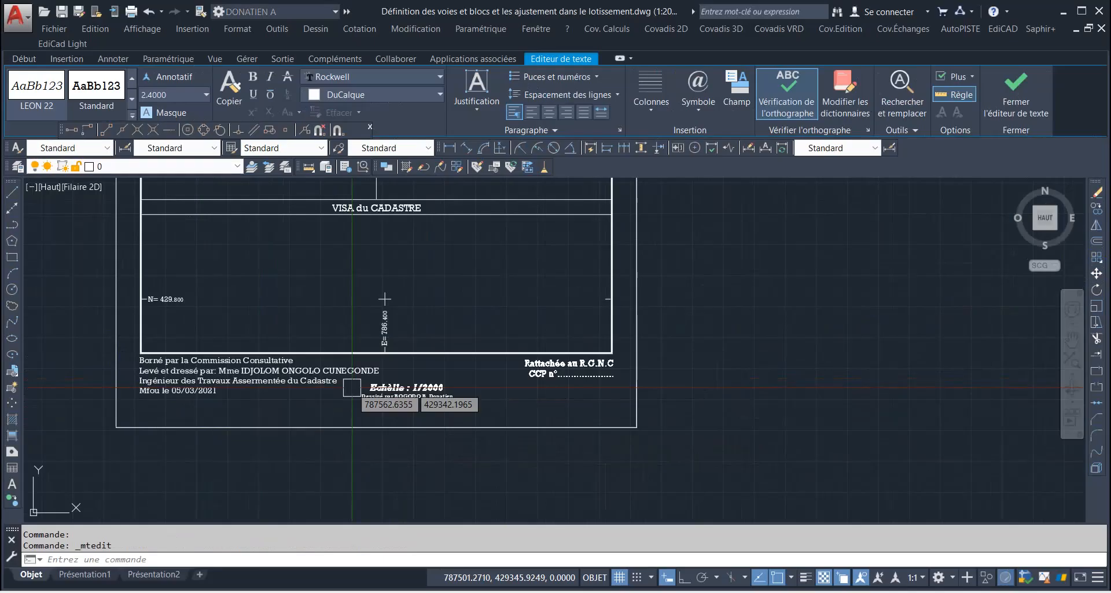
Step: Set the text height of the "Echèlle : 1/2000" label to 4 and close the text editor
scroll(392, 384, "up", 4)
left_click(393, 385)
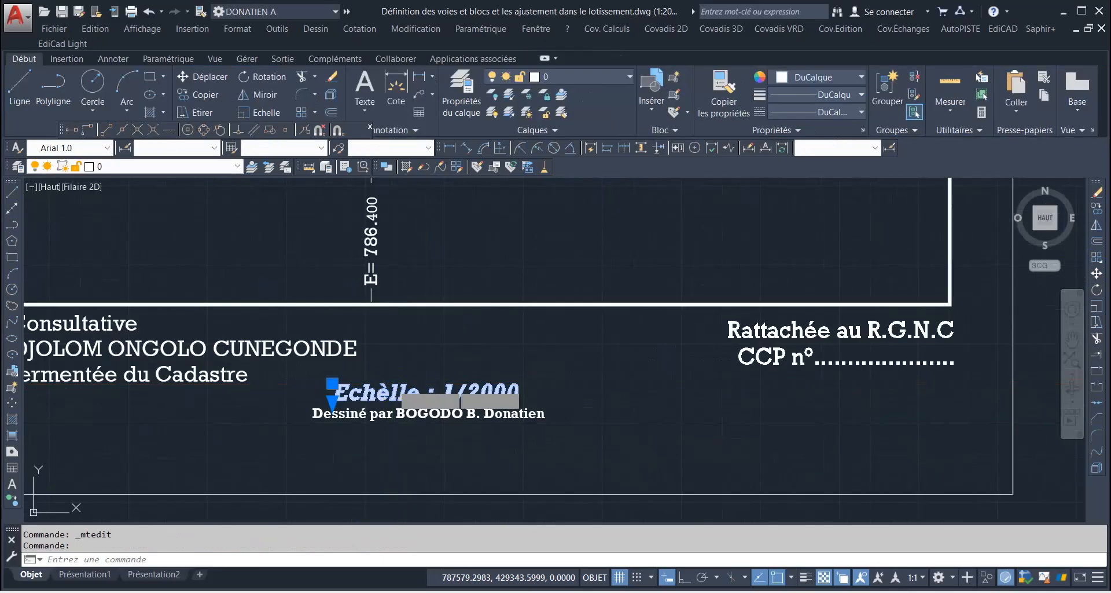
double_click(546, 403)
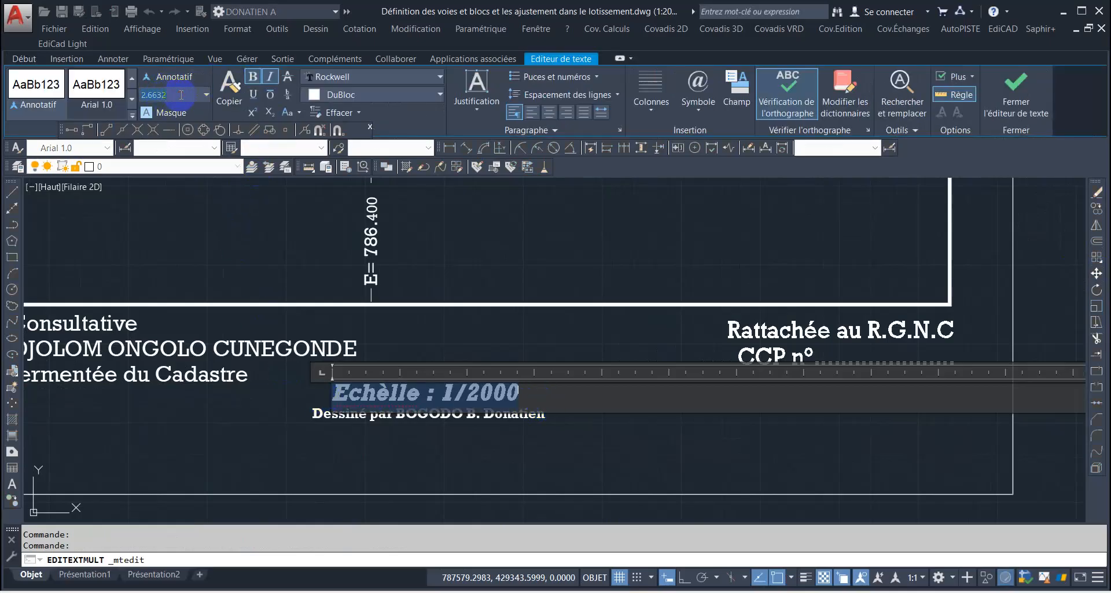
type("4")
key("Return")
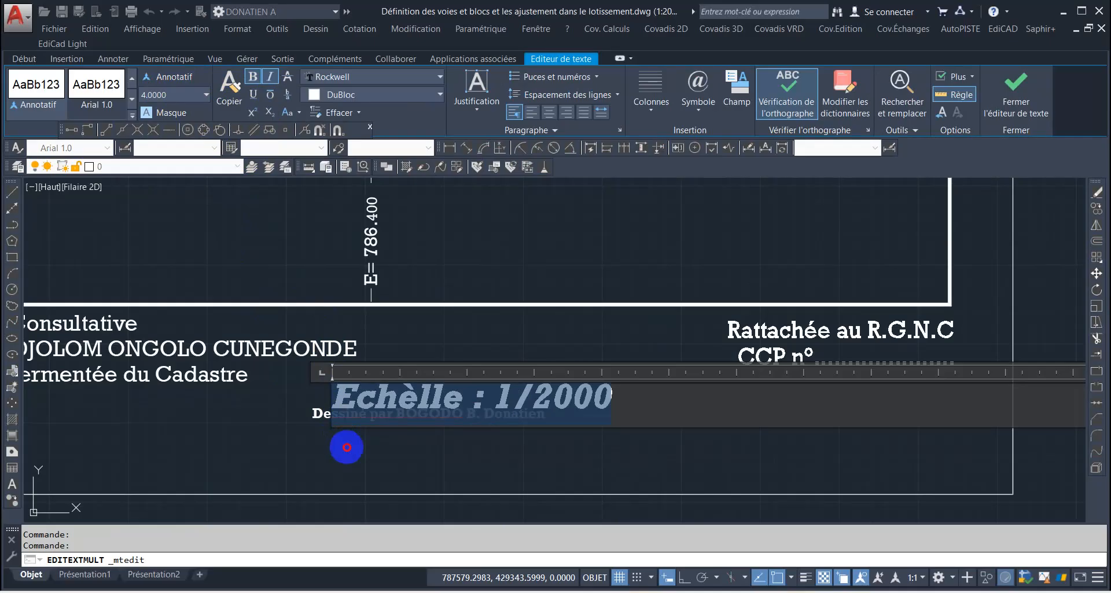
left_click(347, 447)
Step: Move the drafter's credit line down from the scale label to just above the sheet's lower border
left_click(396, 422)
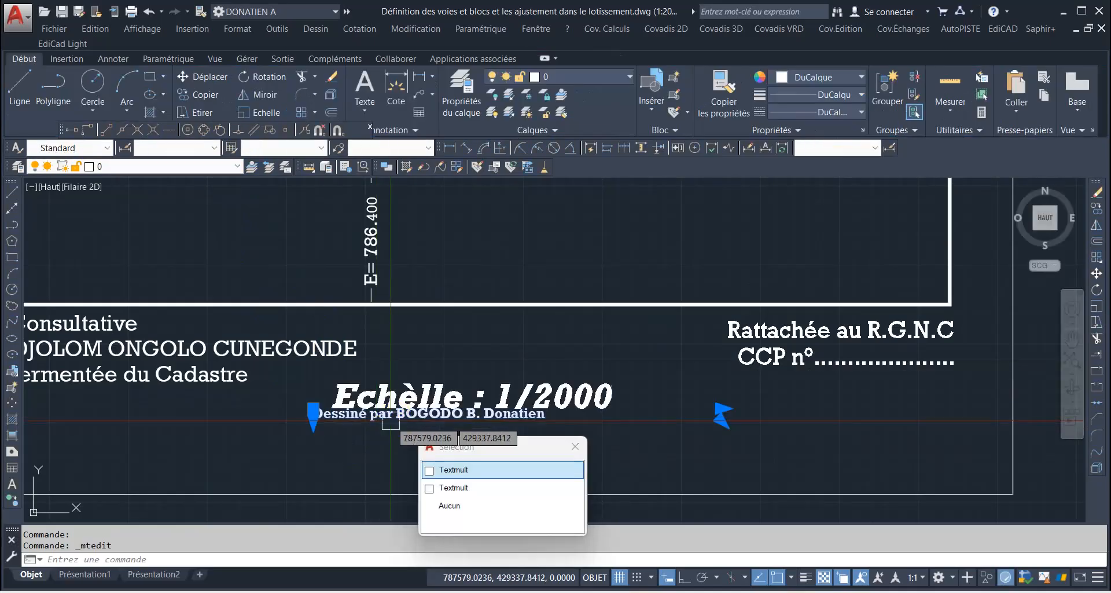
left_click(1097, 276)
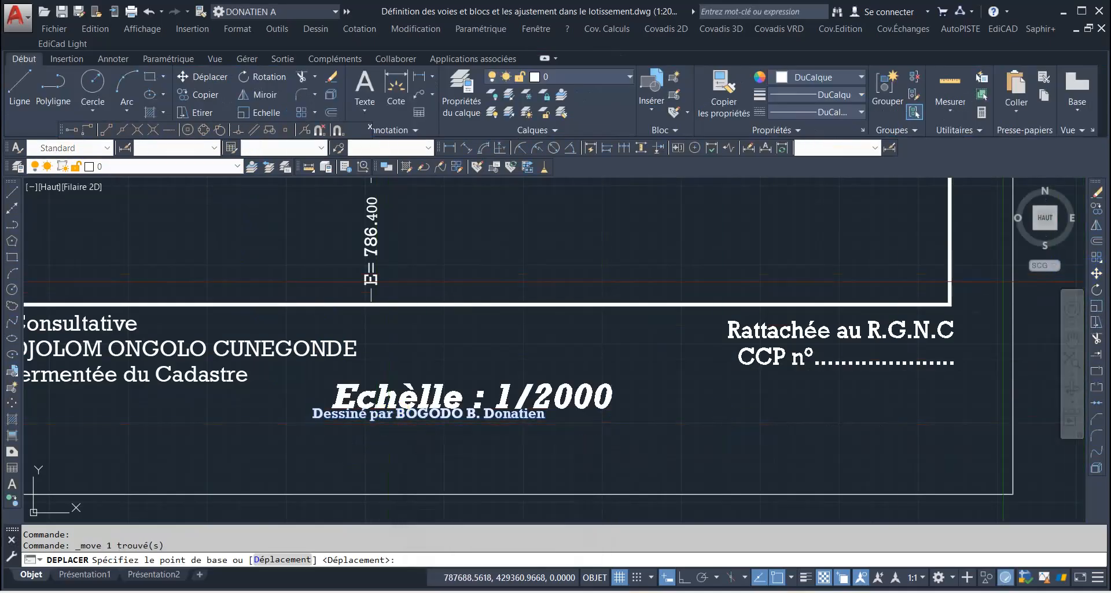
left_click(699, 415)
left_click(738, 476)
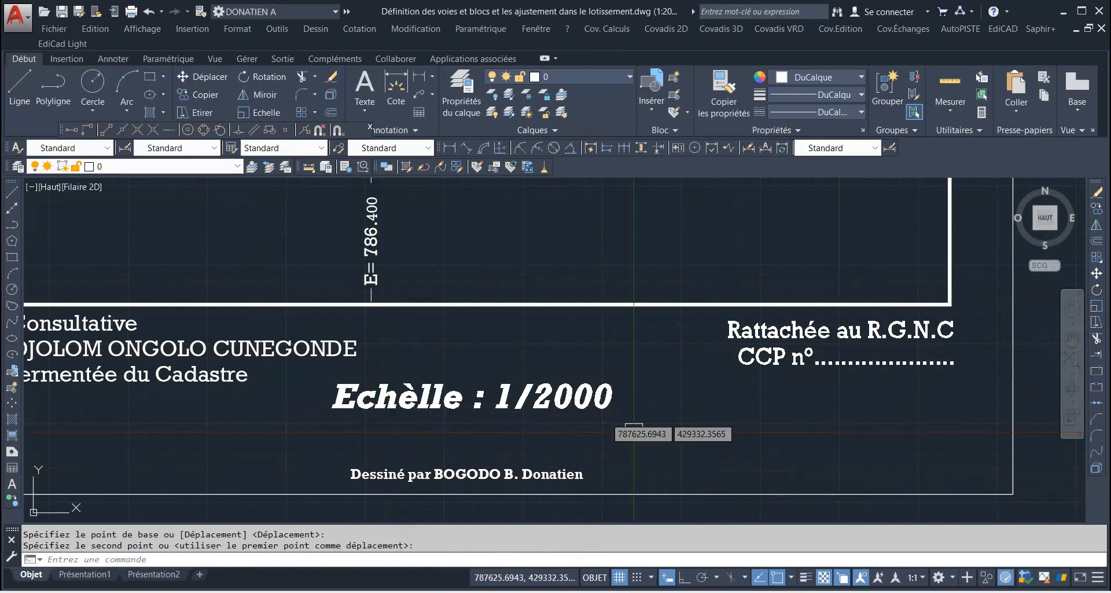
Step: Move the "Echèlle : 1/2000" label slightly left and up, below the A4 grid's bottom edge
left_click(502, 379)
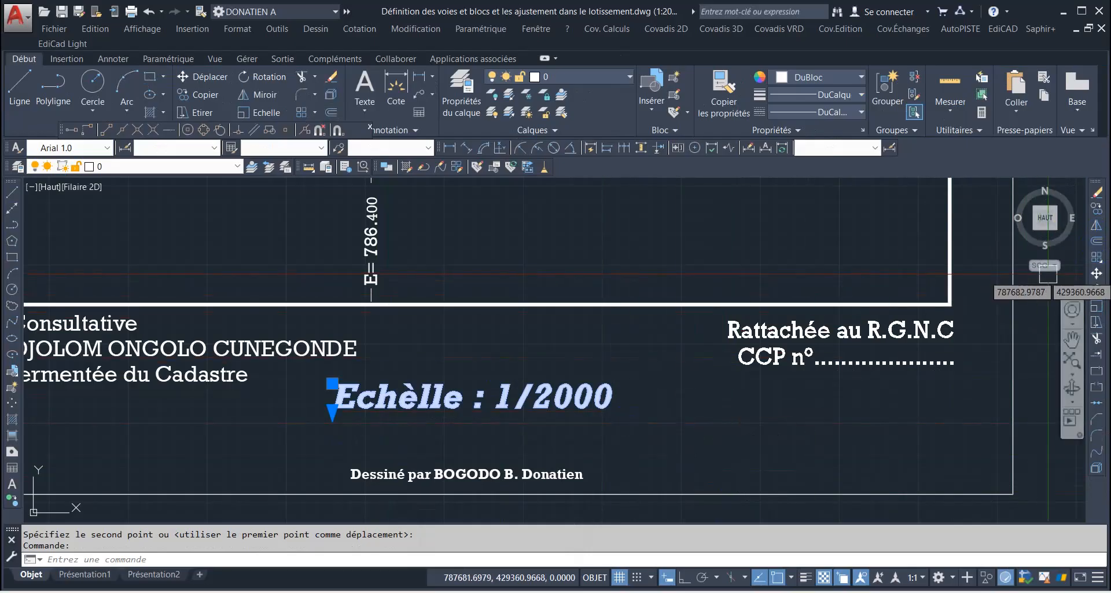
left_click(1095, 276)
left_click(736, 409)
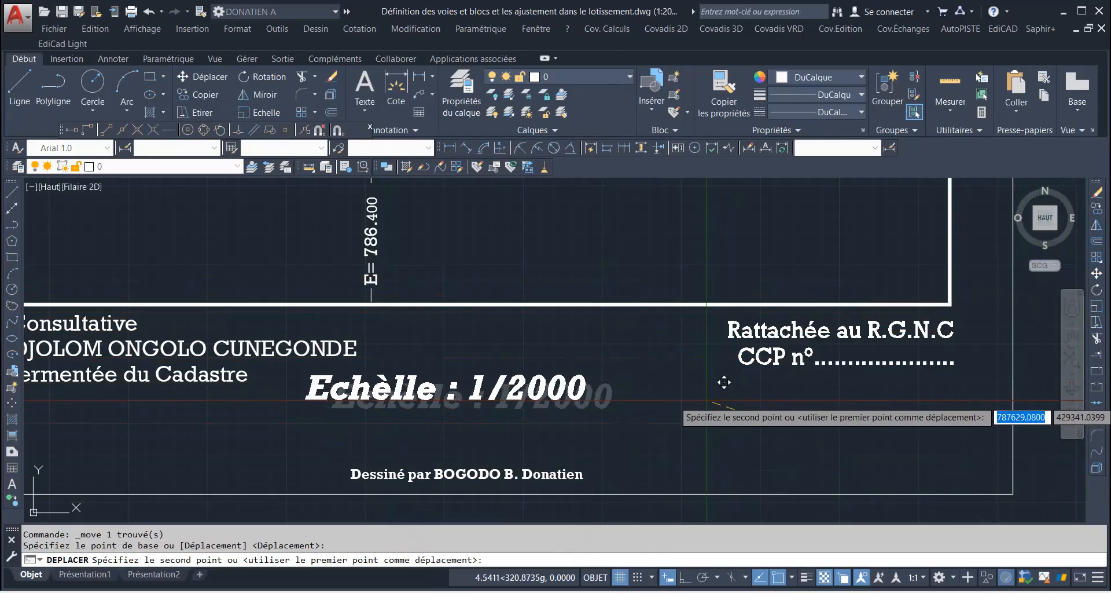
left_click(704, 402)
Step: Set the text height of the whole "Borné par la Commission Consultative" note to 2.2 and close the text editor
scroll(704, 401, "down", 5)
scroll(685, 416, "up", 2)
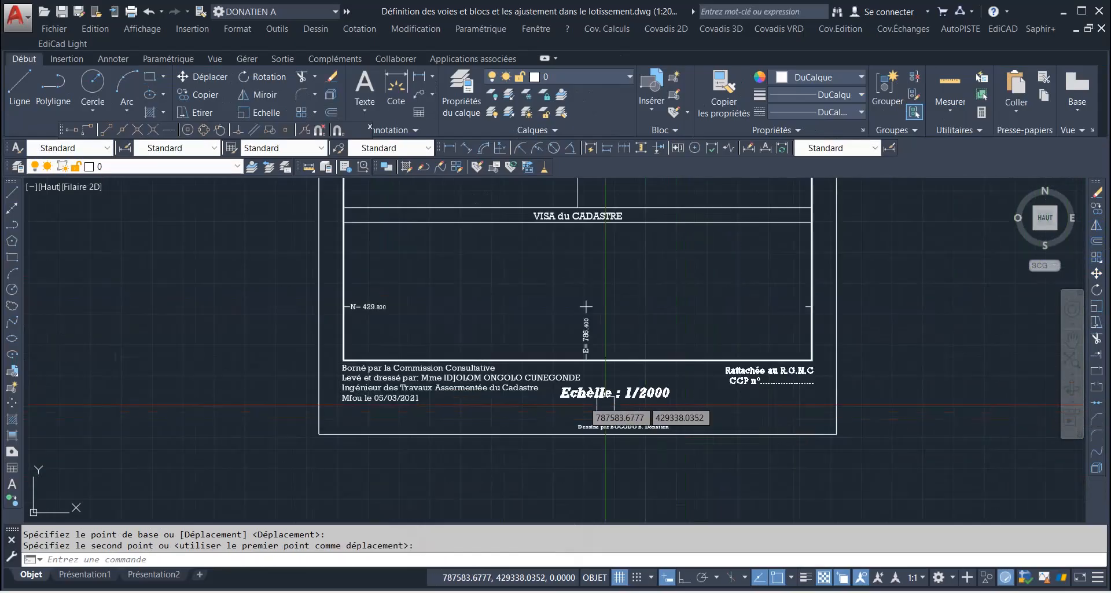
left_click(522, 388)
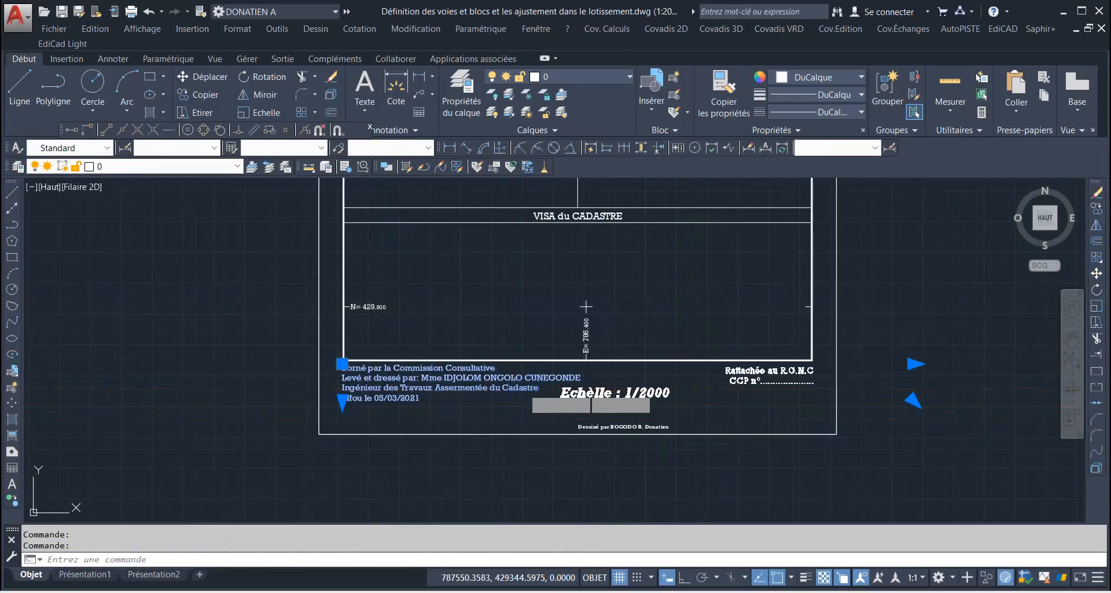
double_click(341, 345)
left_click_drag(340, 367, 426, 383)
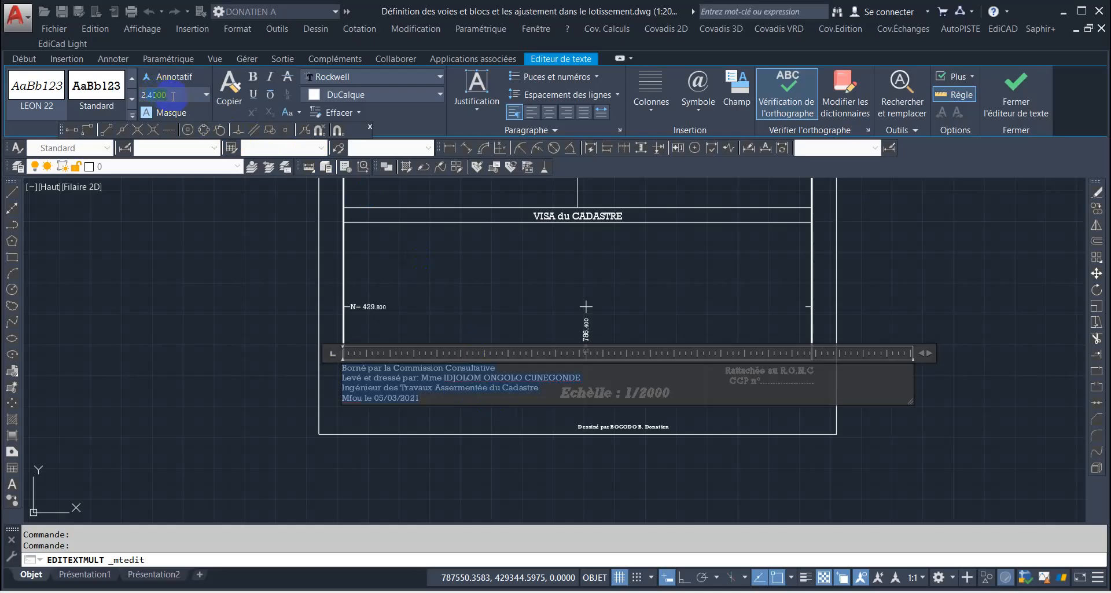
type("2")
key("Return")
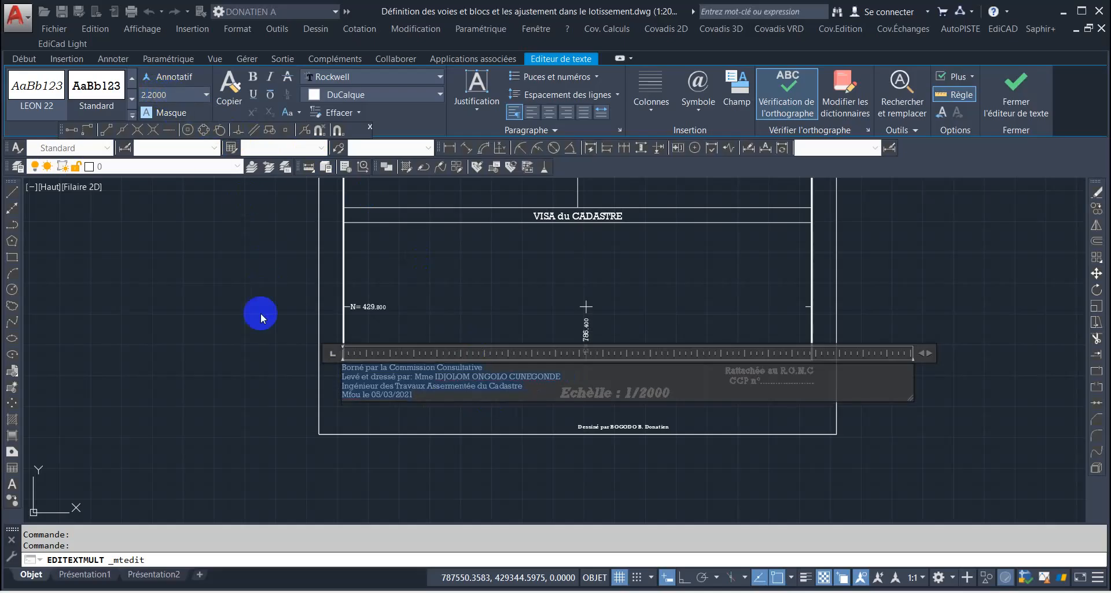
left_click(260, 318)
Step: Shift the "Echèlle : 1/2000" label horizontally to the left, closer to the middle of the sheet
scroll(606, 403, "up", 2)
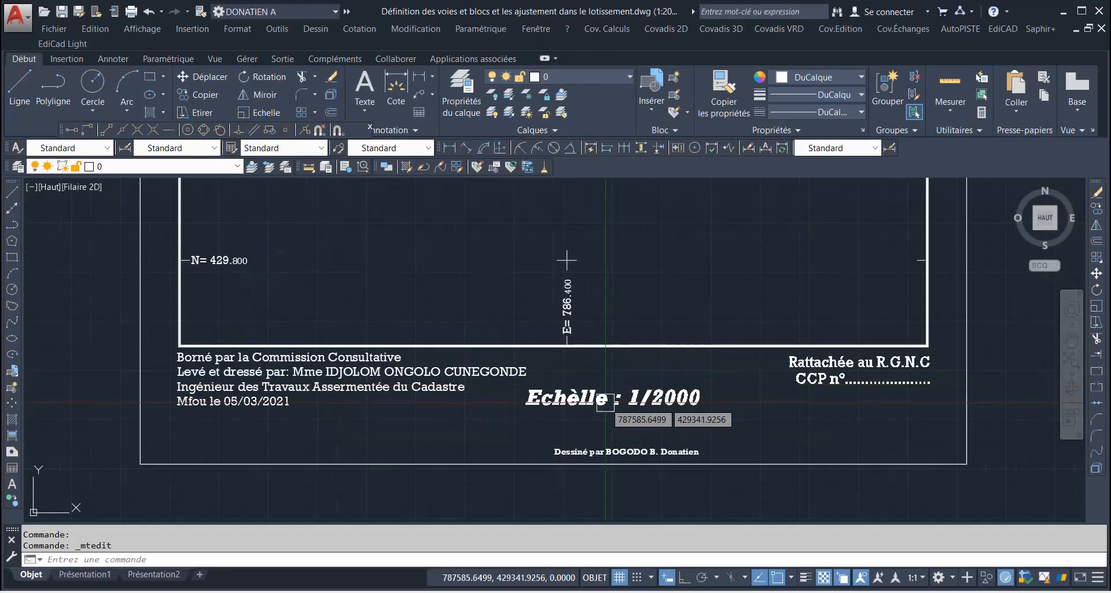
left_click(605, 402)
left_click(1096, 272)
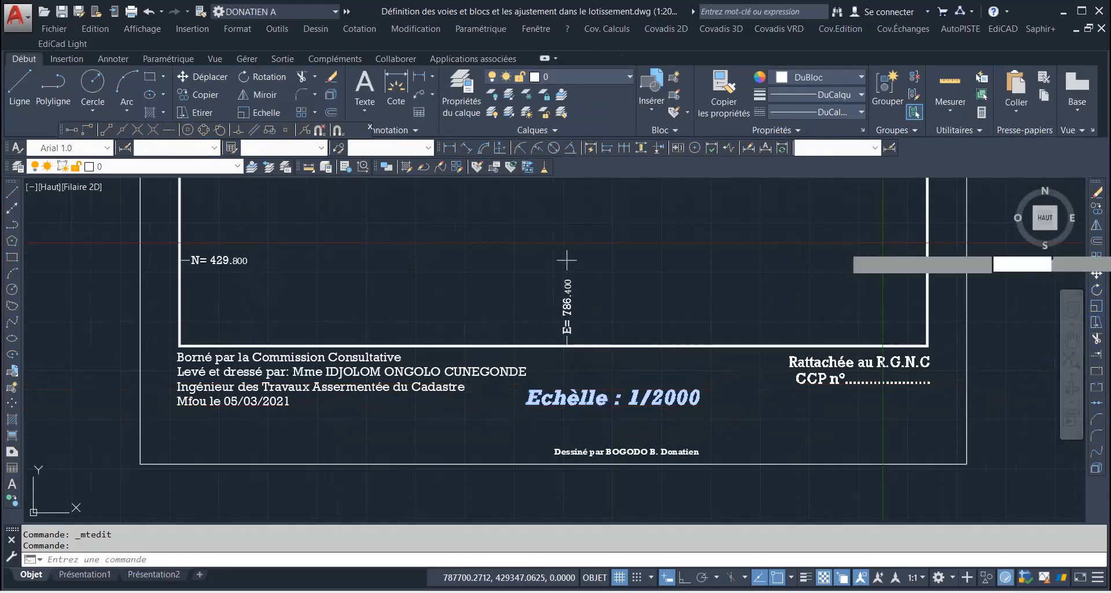
left_click(845, 239)
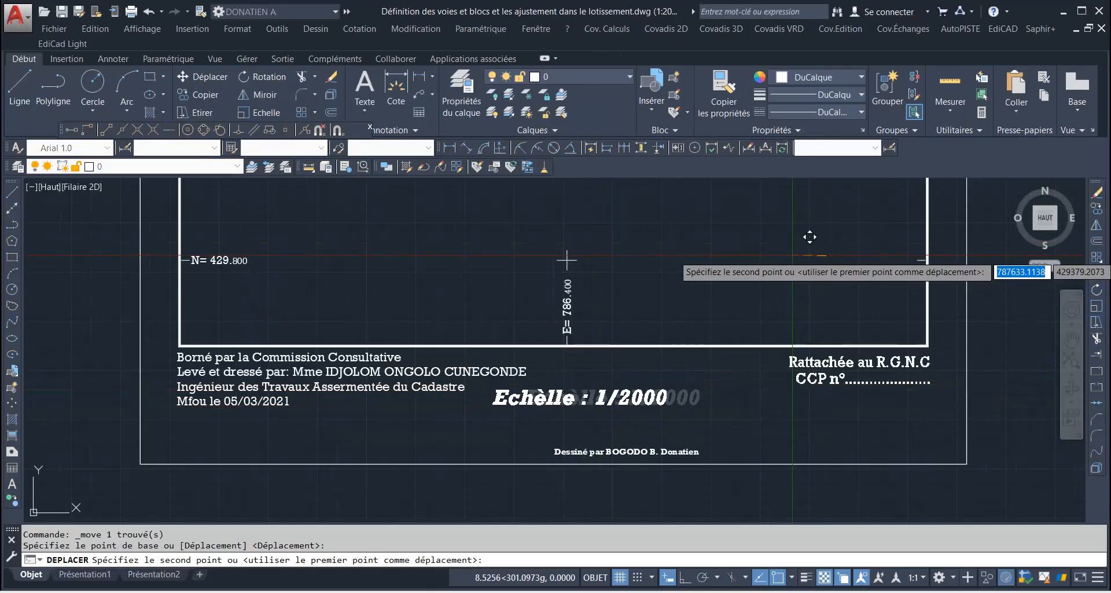
left_click(809, 239)
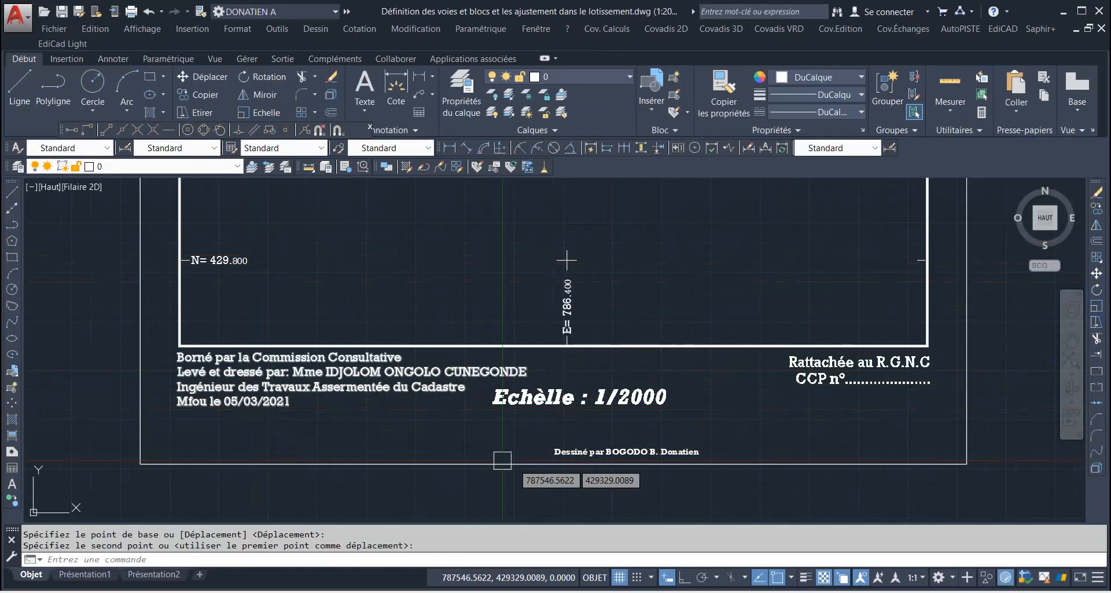
Step: Move the drafter's credit line up from the lower border to just below the "Echèlle : 1/2000" label
left_click(595, 444)
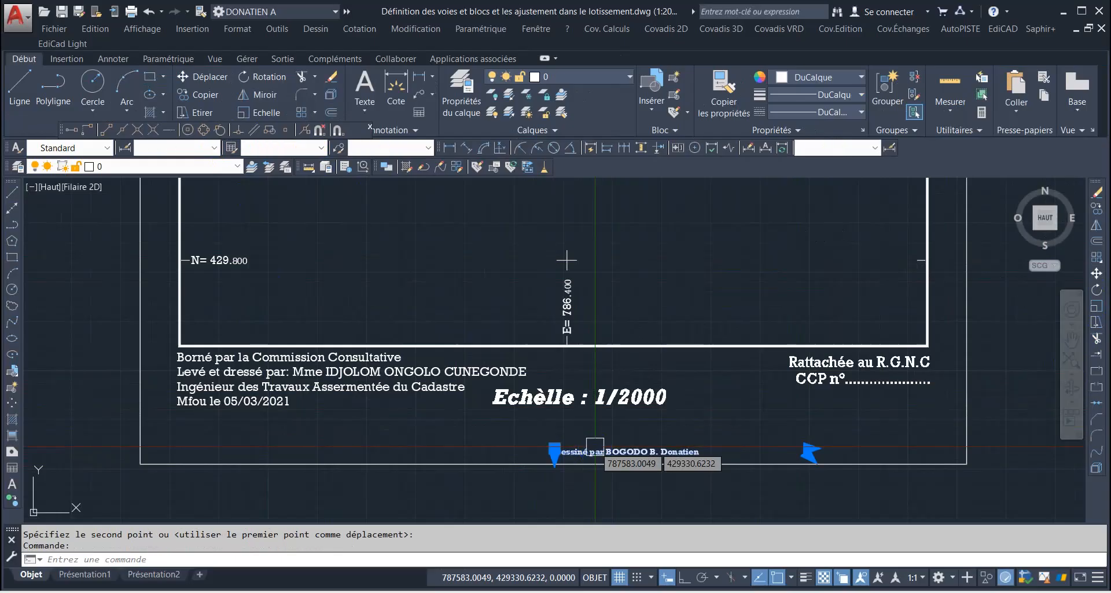
left_click(1097, 273)
left_click(786, 217)
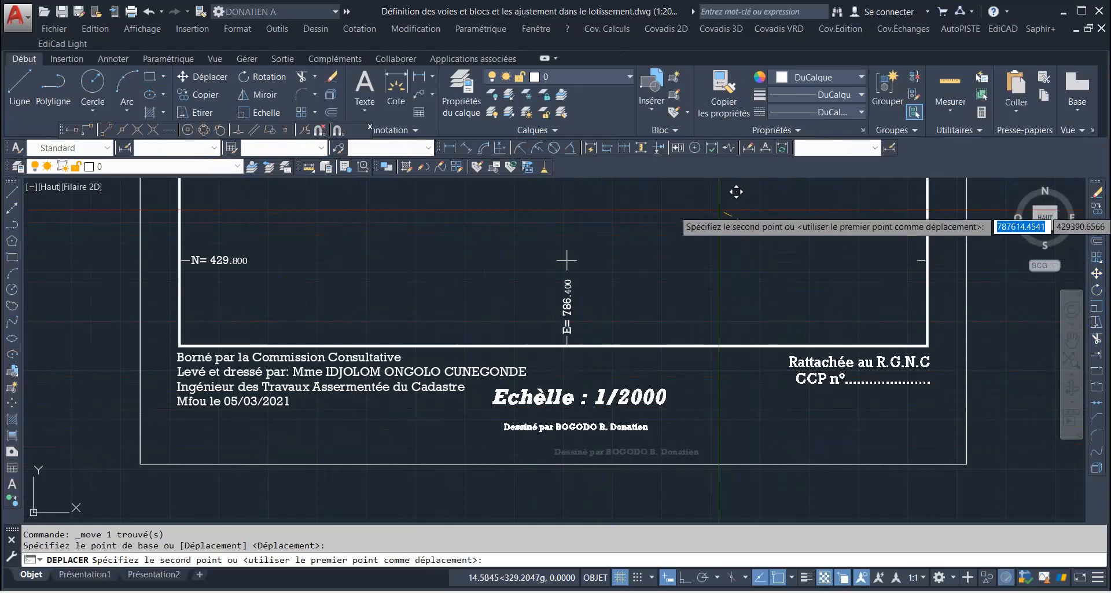
left_click(736, 181)
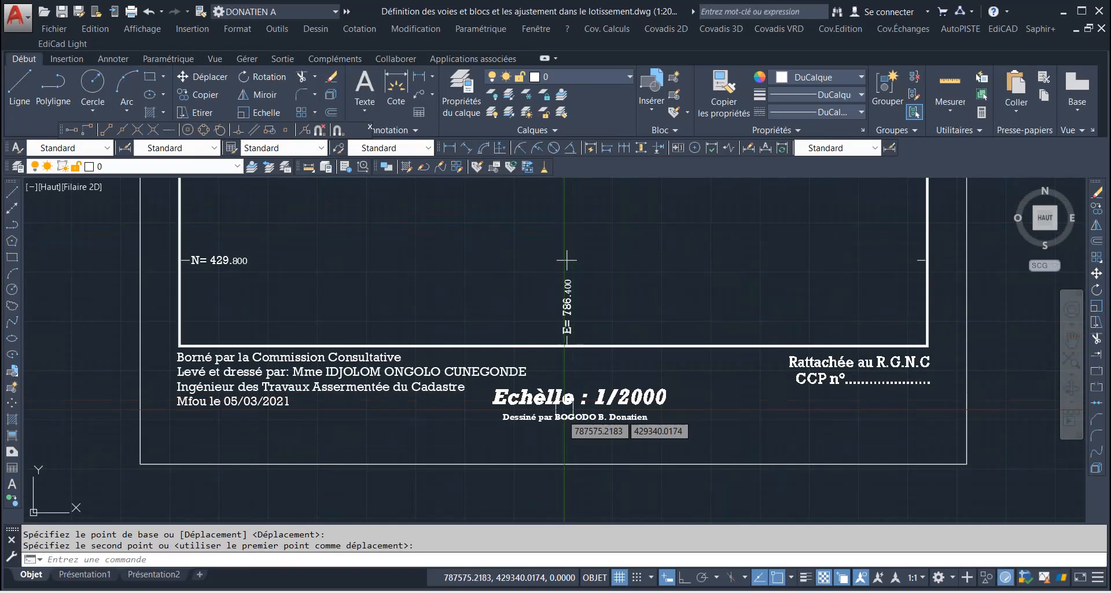
Step: Set the text height of the drafter's credit line to 2 and close the text editor
left_click(579, 418)
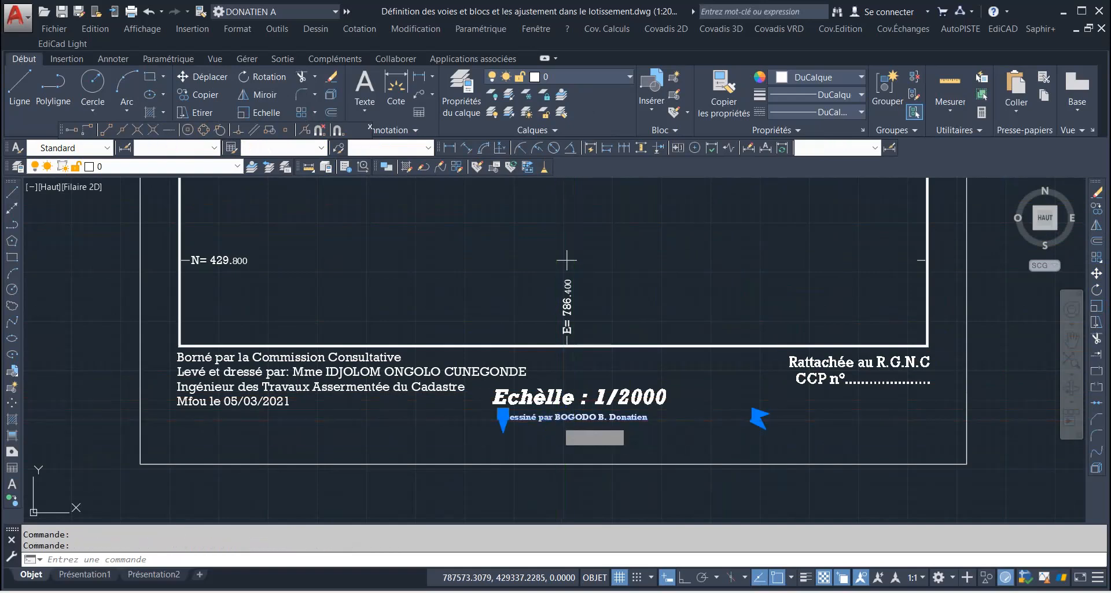
double_click(739, 412)
left_click(647, 424)
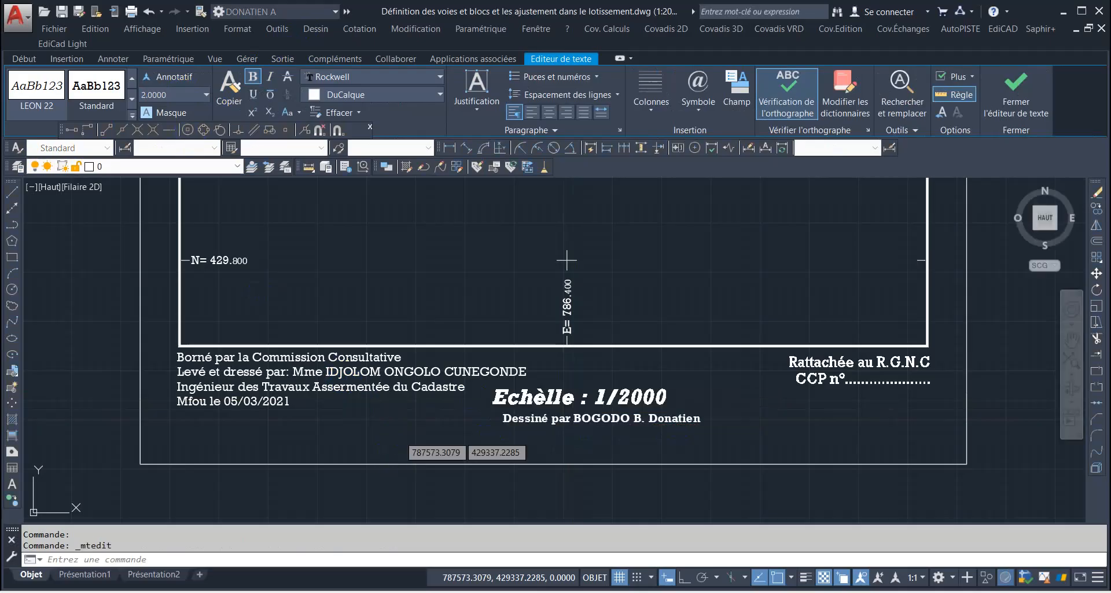
Step: Shift the drafter's credit line slightly left so that it sits centred beneath the "Echèlle : 1/2000" label
left_click(608, 424)
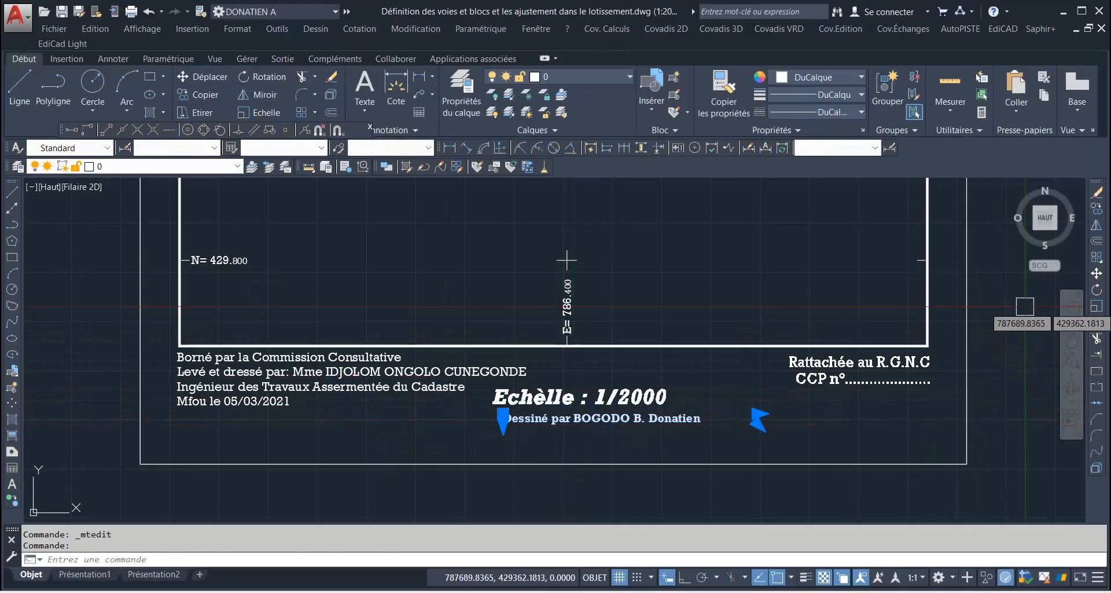
left_click(1097, 273)
left_click(789, 246)
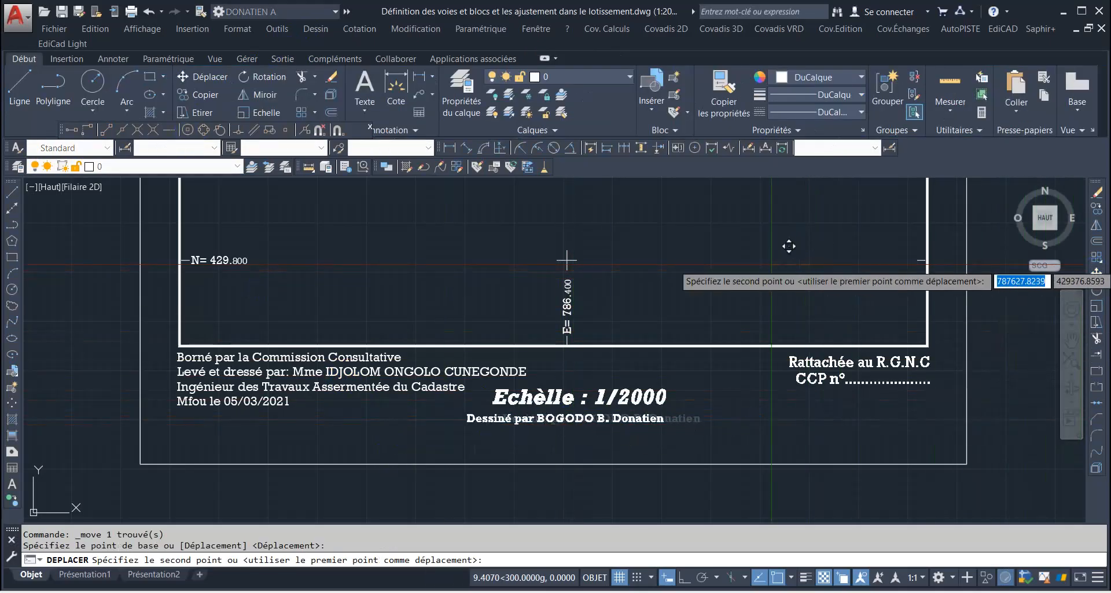
left_click(787, 264)
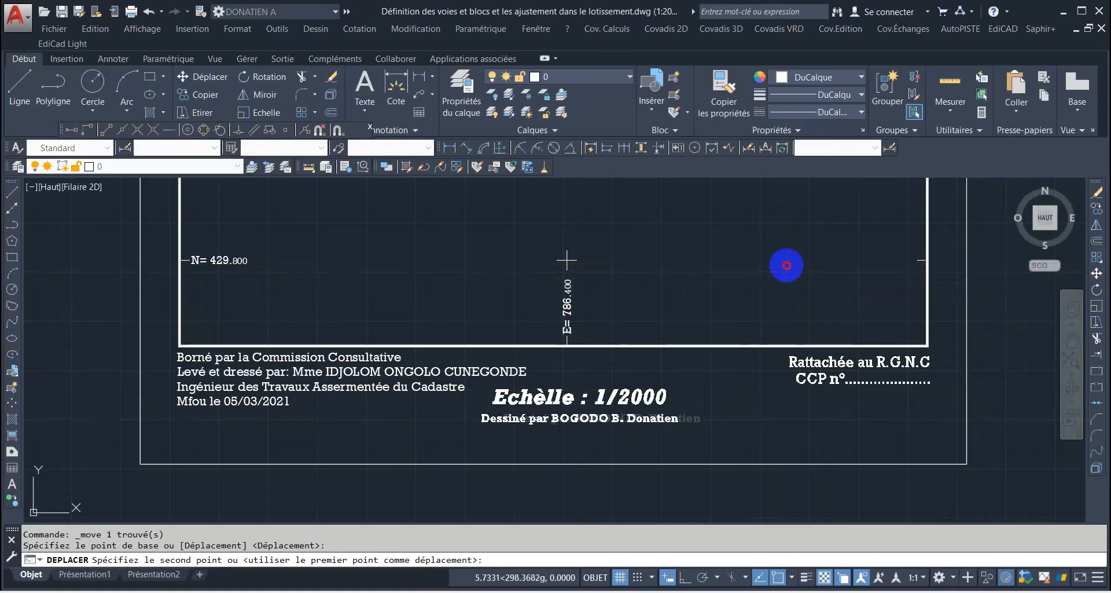
Step: Check the text height of the "Borné par la Commission Consultative" note in the text editor and close it
scroll(285, 409, "up", 2)
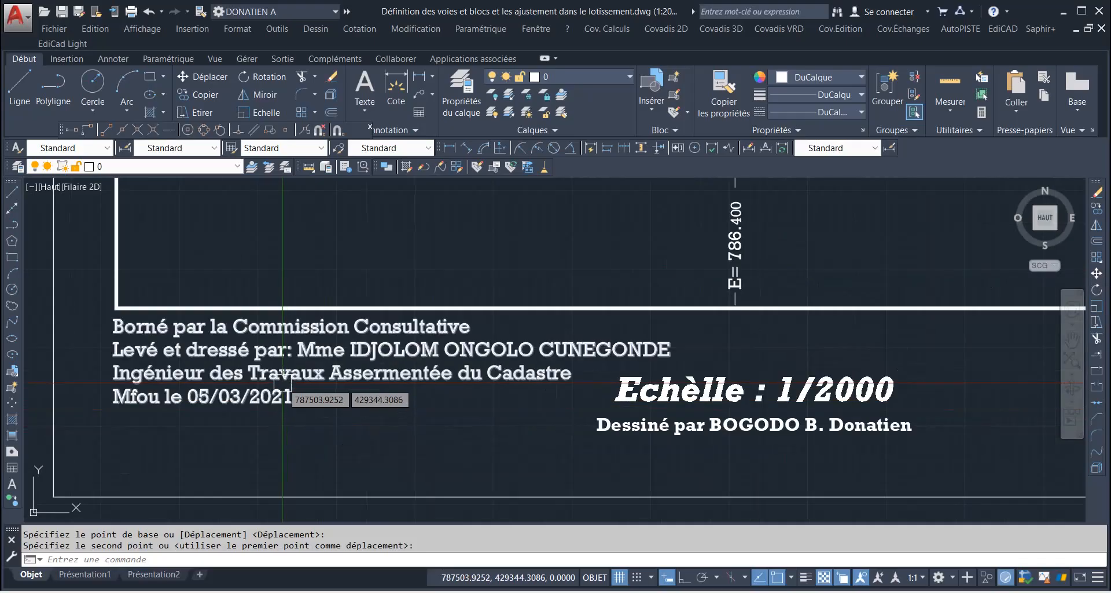
scroll(359, 405, "down", 5)
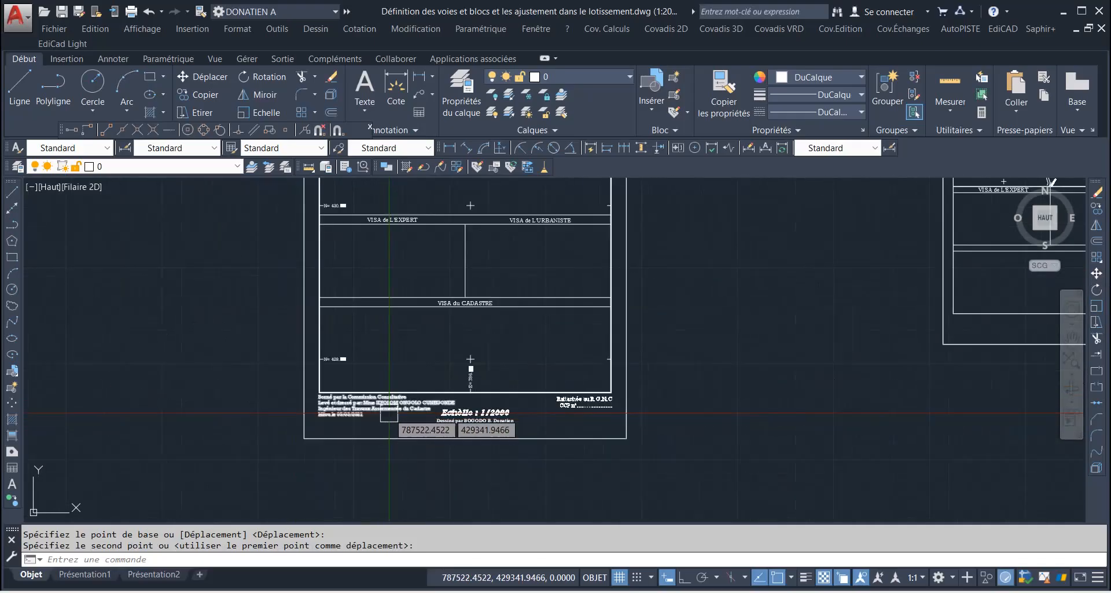
scroll(394, 407, "up", 2)
scroll(376, 401, "up", 6)
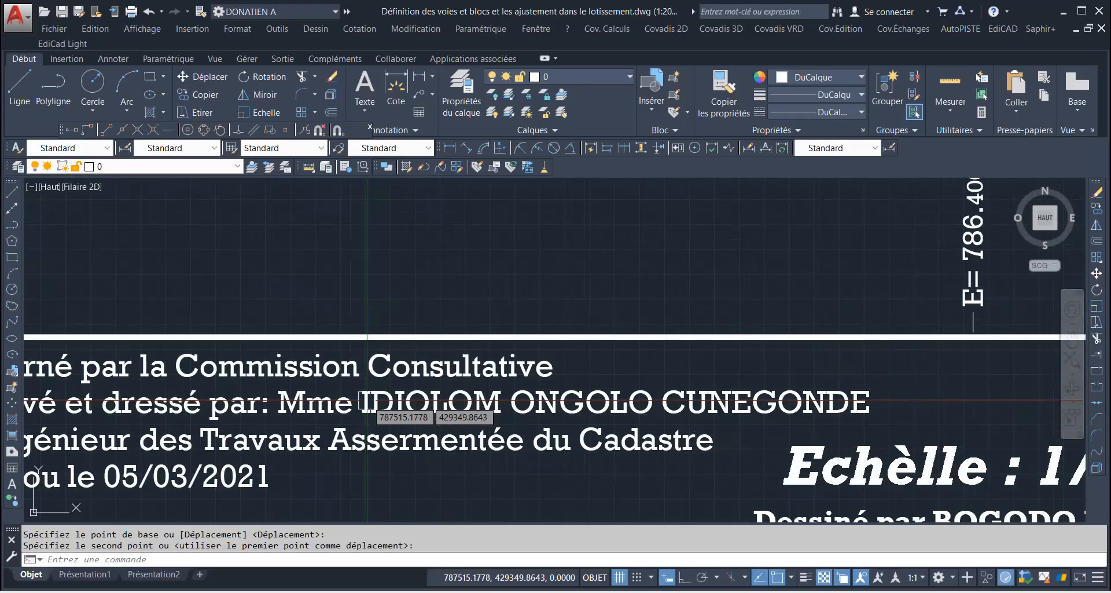
left_click(369, 401)
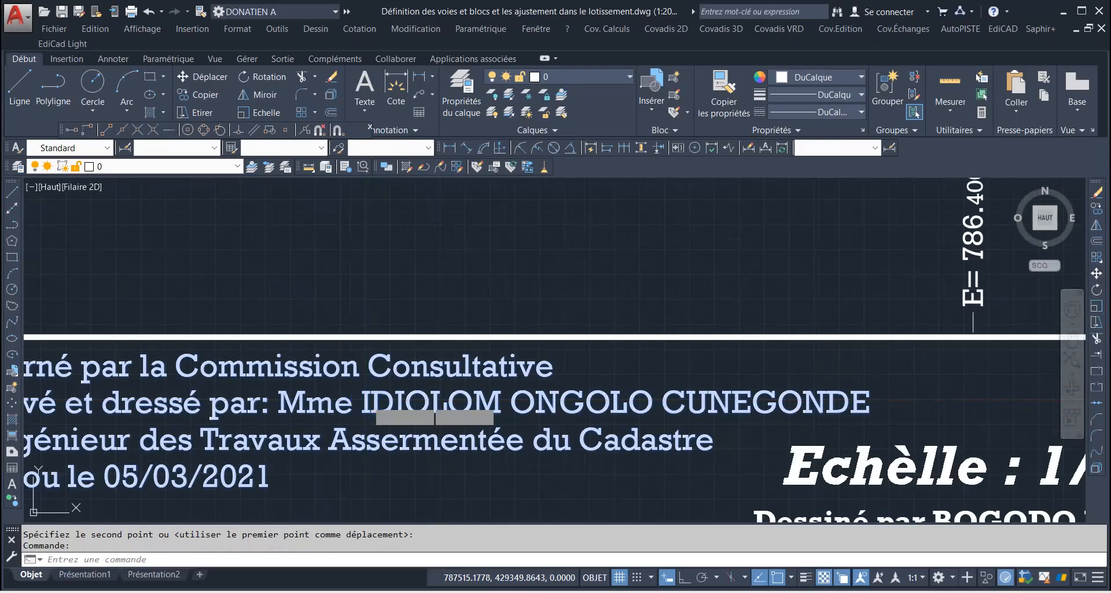
double_click(267, 408)
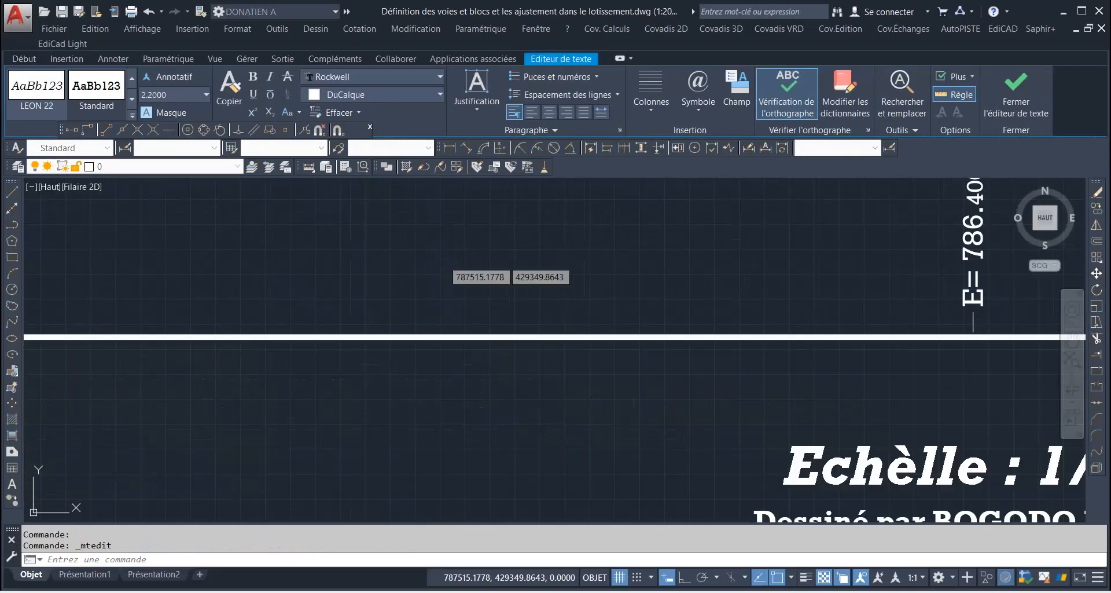
left_click(447, 268)
Step: Examine the placement and legibility of the footer and header texts on the A4 sheet
scroll(397, 300, "down", 8)
scroll(391, 291, "up", 6)
scroll(409, 425, "down", 6)
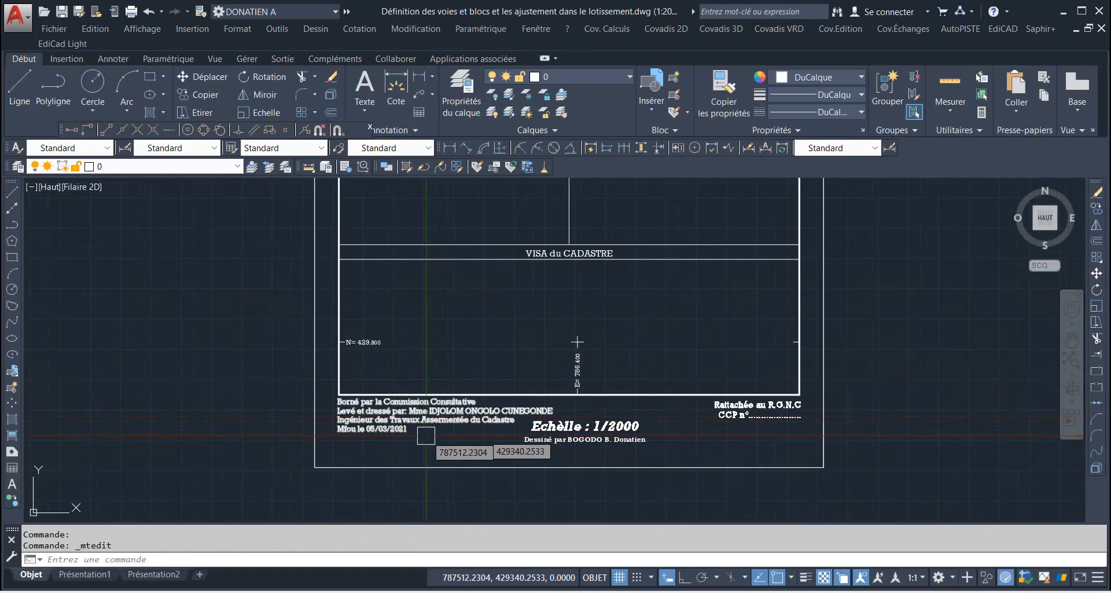
scroll(405, 405, "down", 3)
scroll(382, 423, "up", 5)
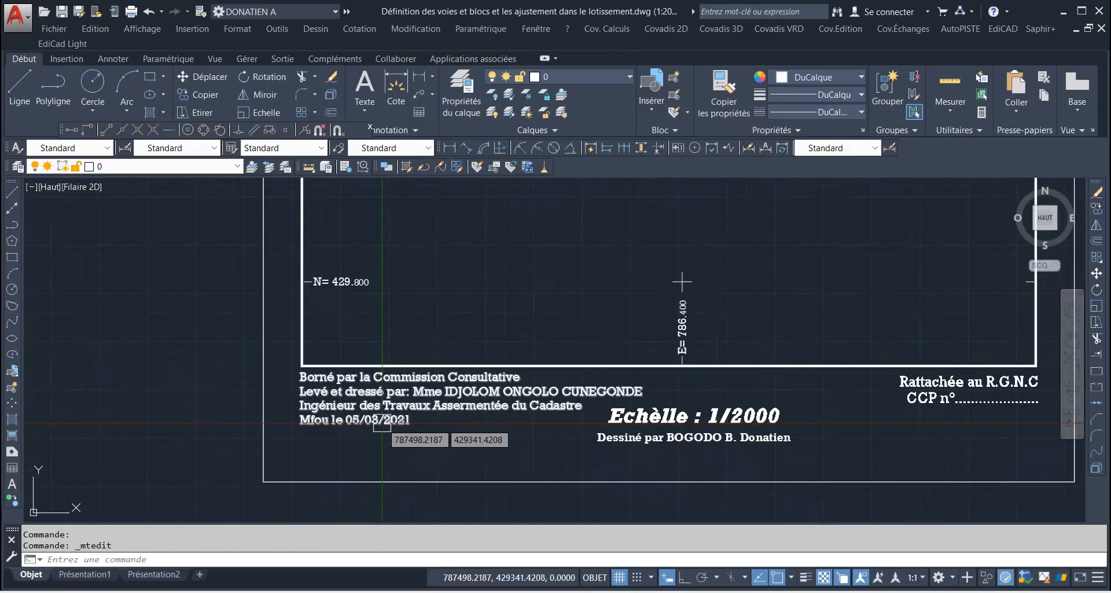
scroll(417, 408, "down", 7)
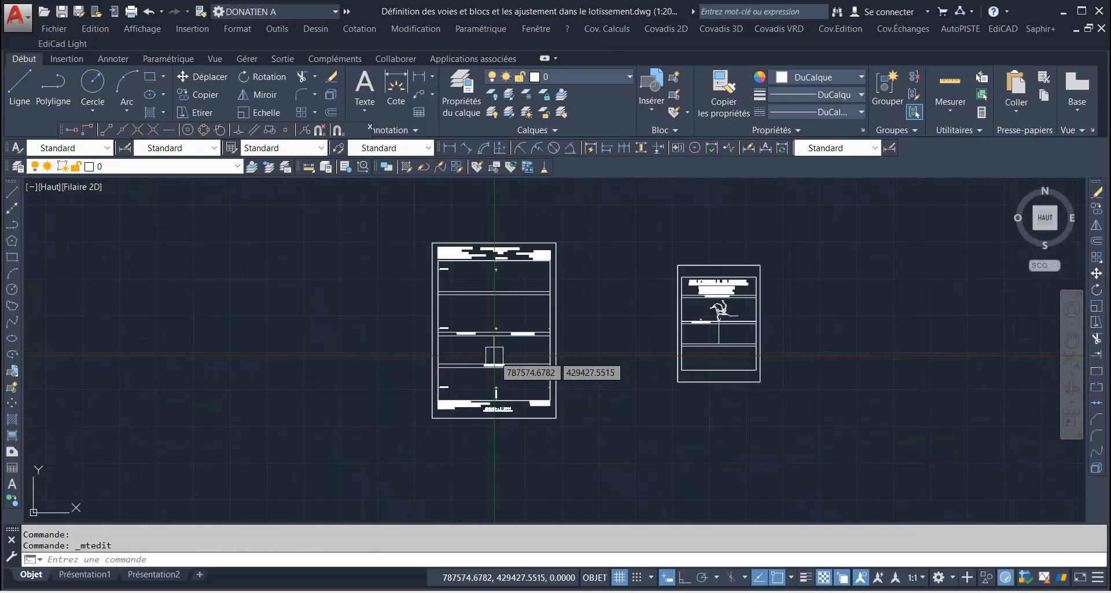
scroll(533, 263, "up", 8)
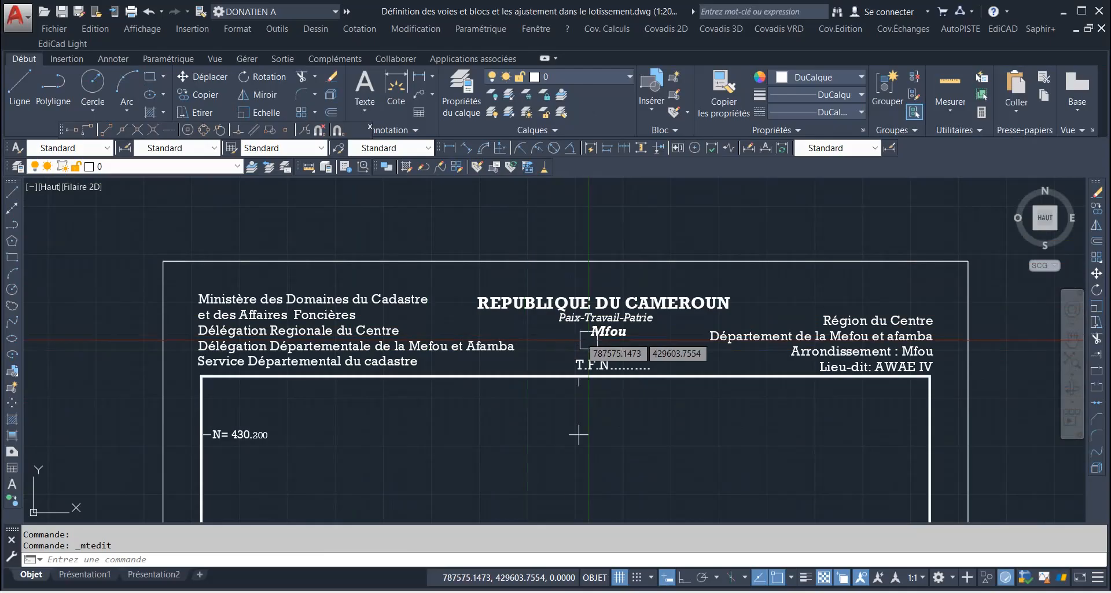
scroll(618, 344, "up", 4)
scroll(542, 324, "down", 5)
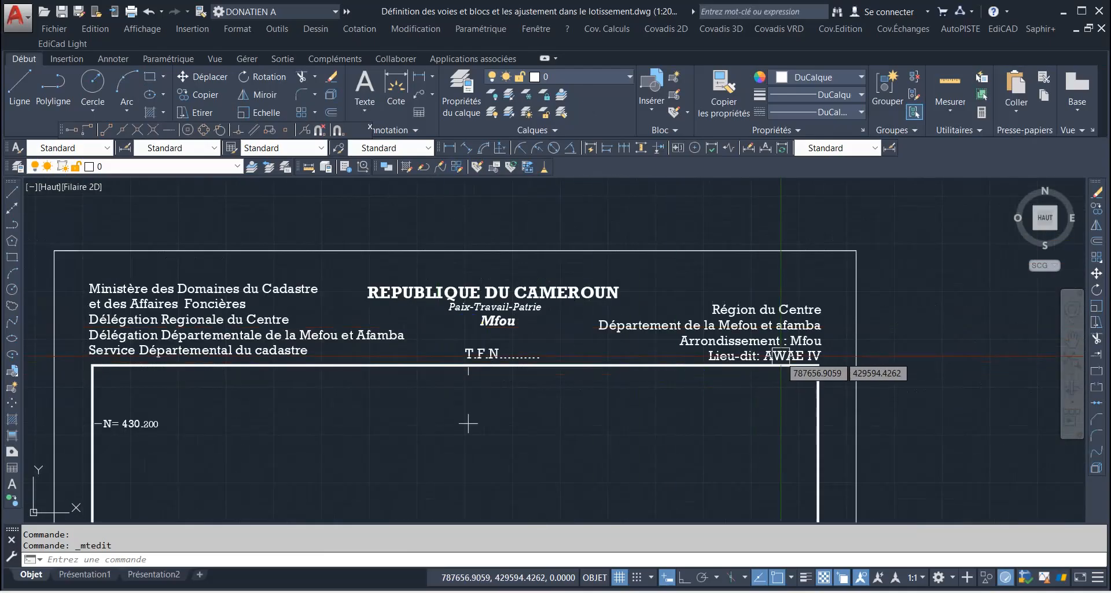
scroll(833, 365, "up", 6)
scroll(683, 311, "down", 3)
scroll(654, 283, "down", 5)
scroll(601, 290, "up", 4)
scroll(405, 283, "down", 1)
scroll(429, 296, "down", 4)
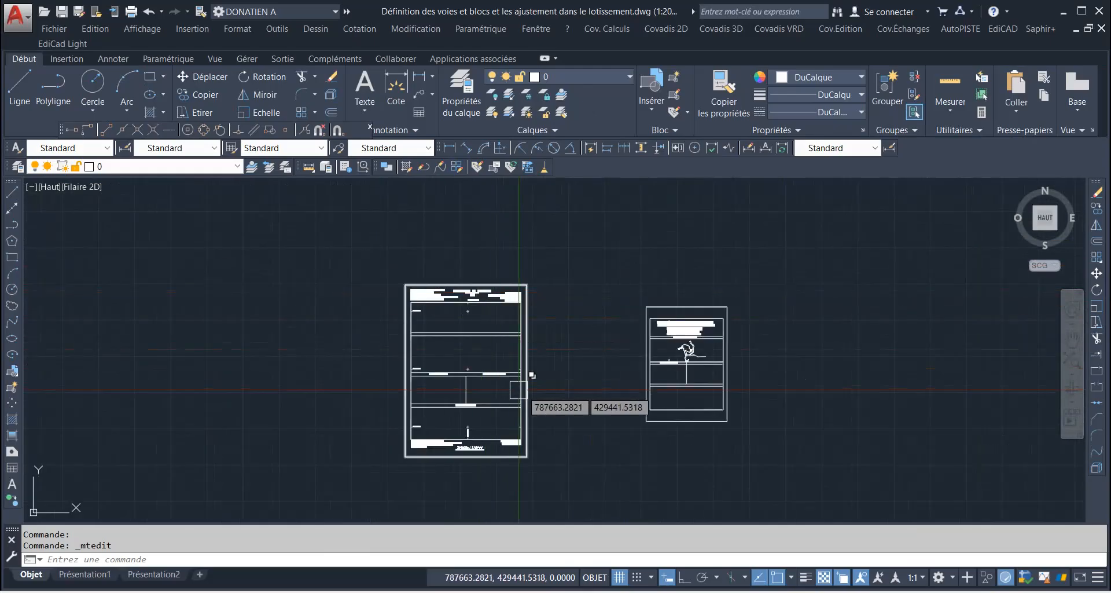
Step: Move the "REPUBLIQUE DU CAMEROUN" heading slightly left, closer to the middle of the sheet's header
scroll(478, 288, "up", 2)
scroll(478, 288, "up", 4)
scroll(463, 306, "down", 2)
scroll(449, 325, "up", 2)
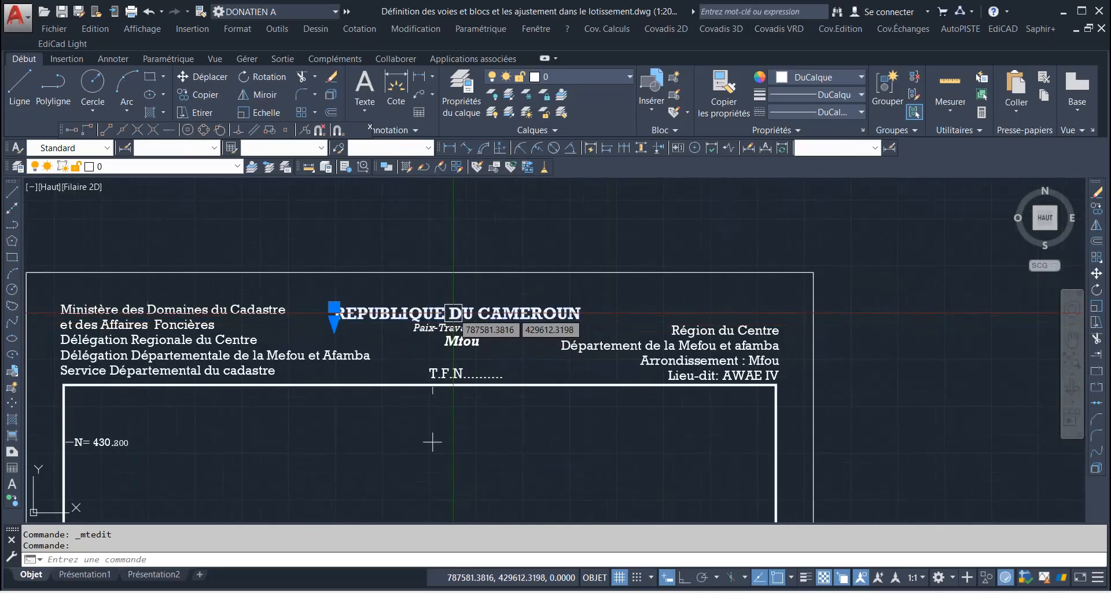
left_click(1092, 274)
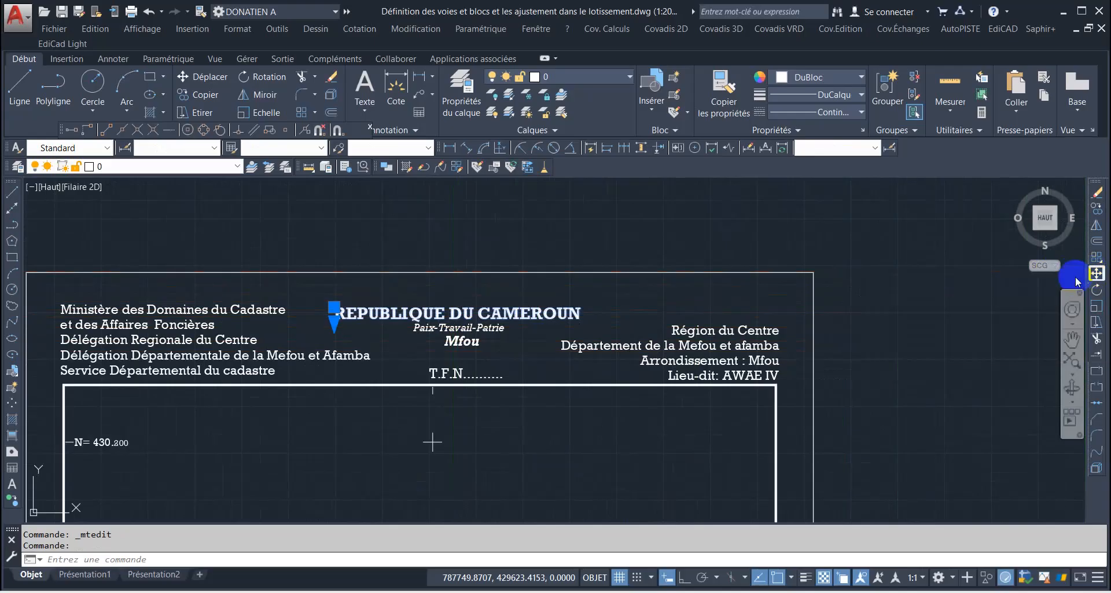
left_click(609, 463)
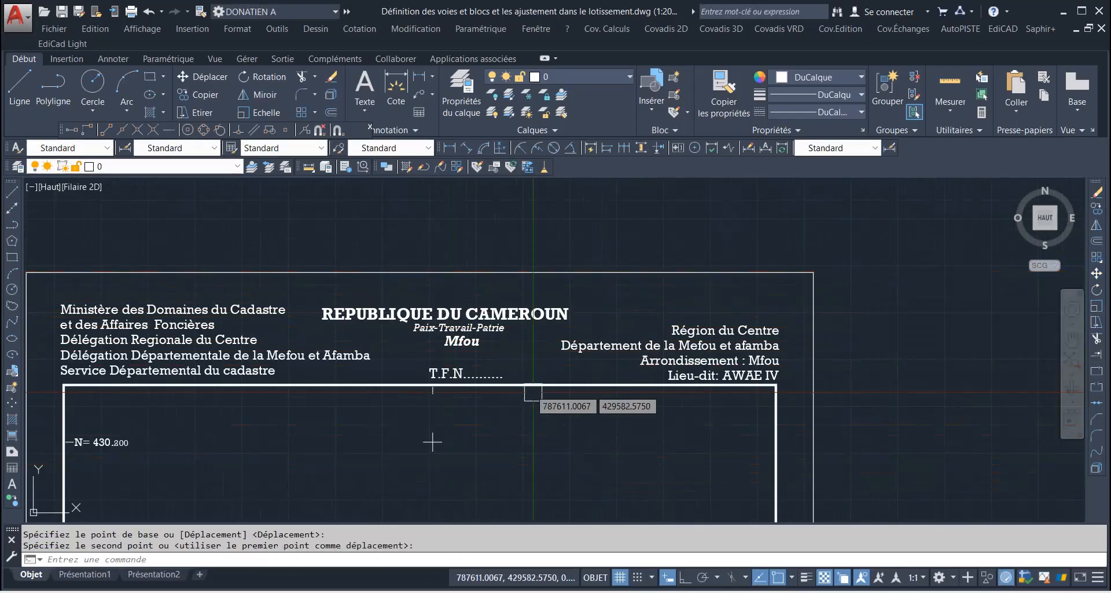
Step: Try to move the "Paix-Travail-Patrie" motto left to centre it under the "REPUBLIQUE DU CAMEROUN" heading
scroll(414, 333, "up", 4)
left_click(412, 323)
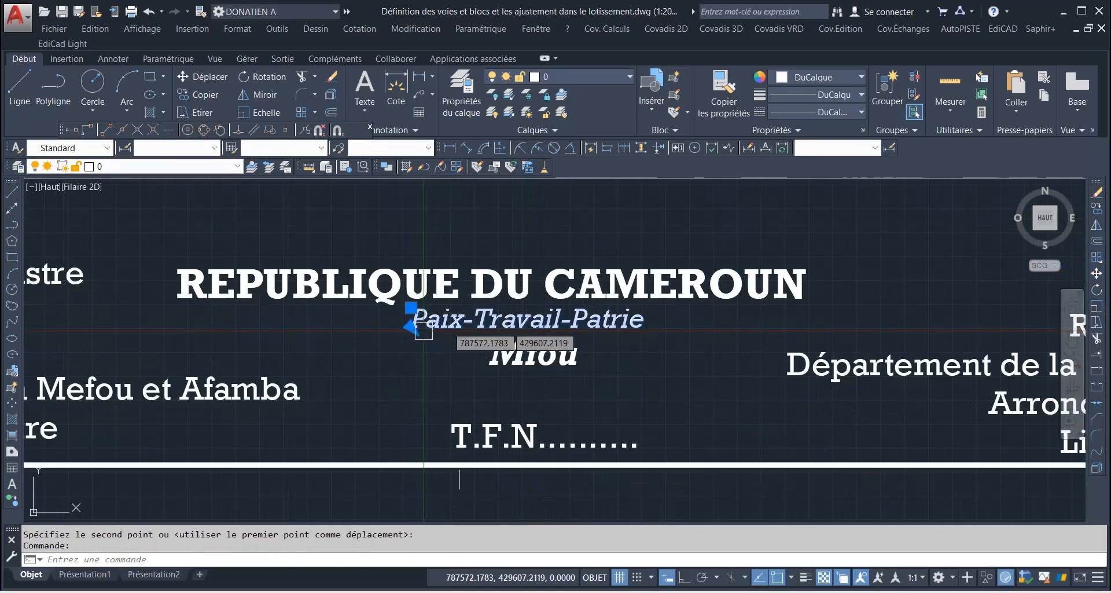
left_click(1096, 275)
left_click(686, 395)
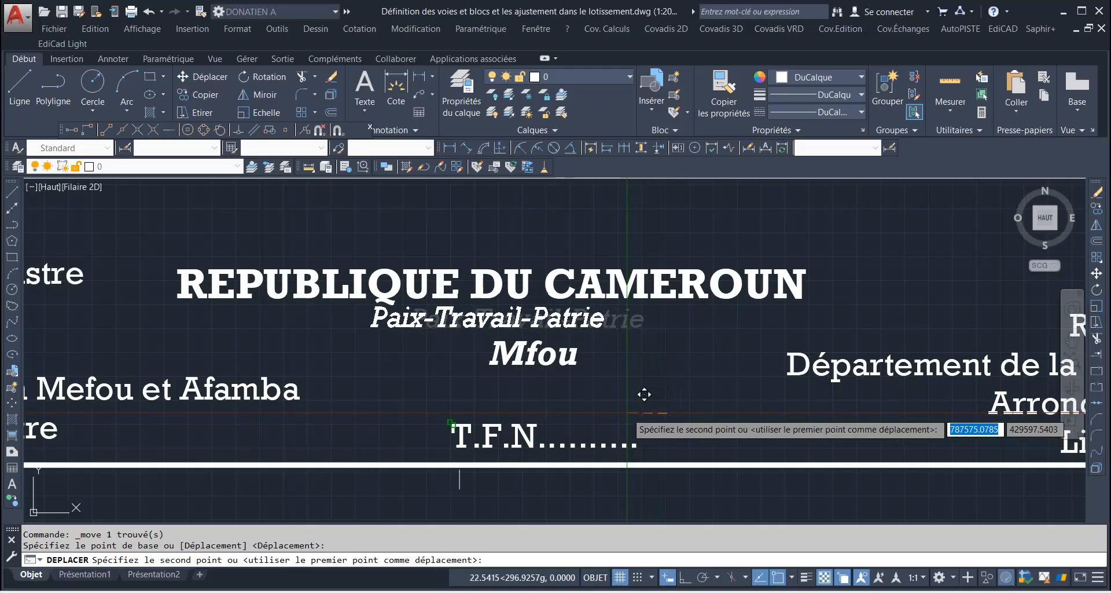
left_click(471, 407)
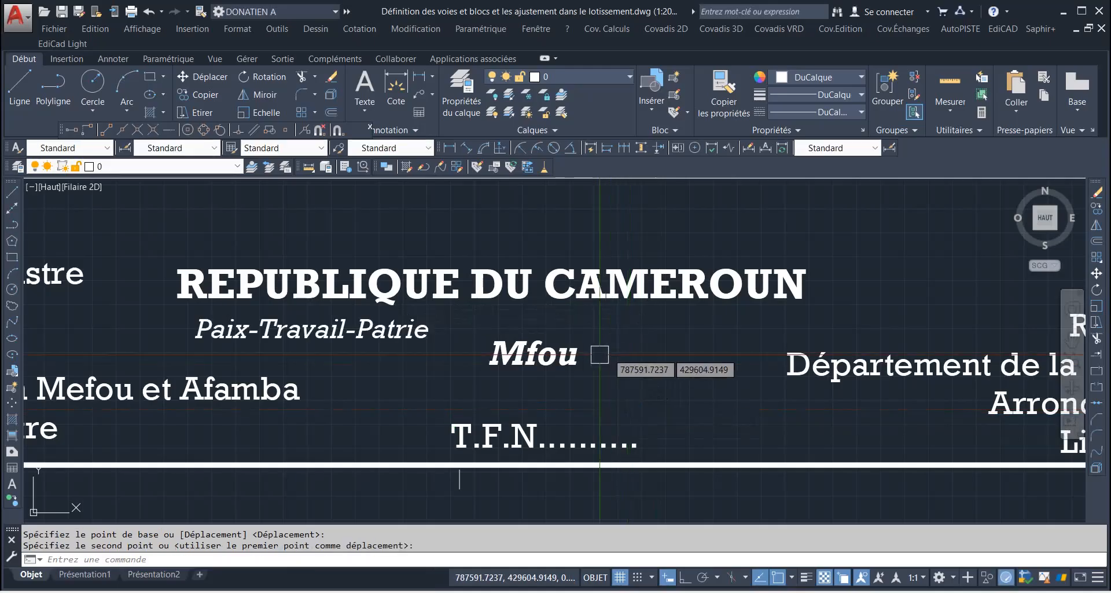
Step: Move the "Paix-Travail-Patrie" motto right and slightly up, centred directly under the "REPUBLIQUE DU CAMEROUN" heading
left_click(429, 331)
left_click(1096, 272)
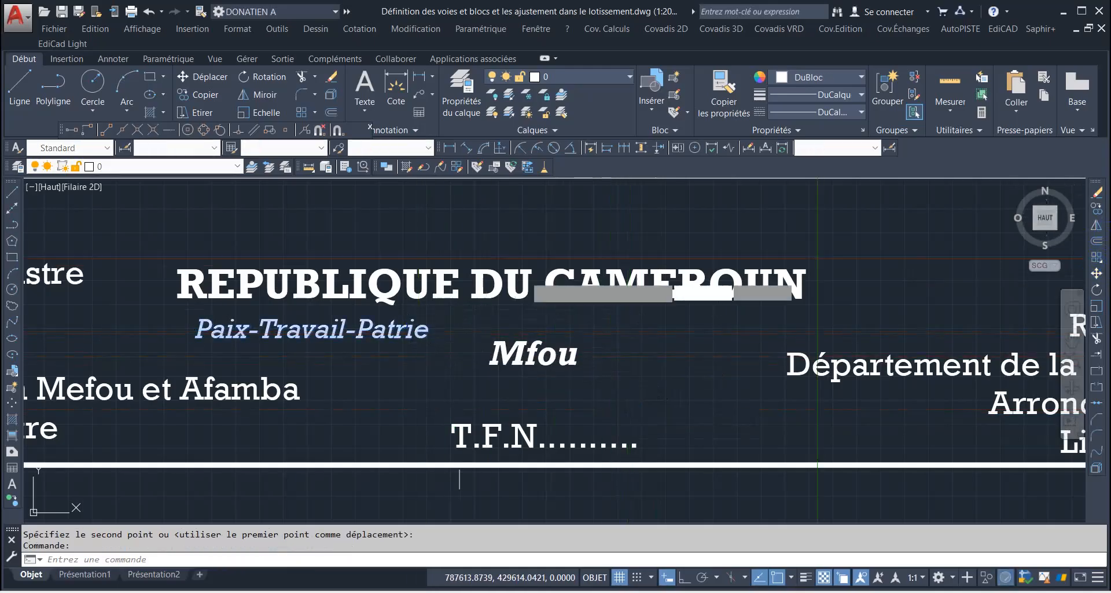
left_click(370, 392)
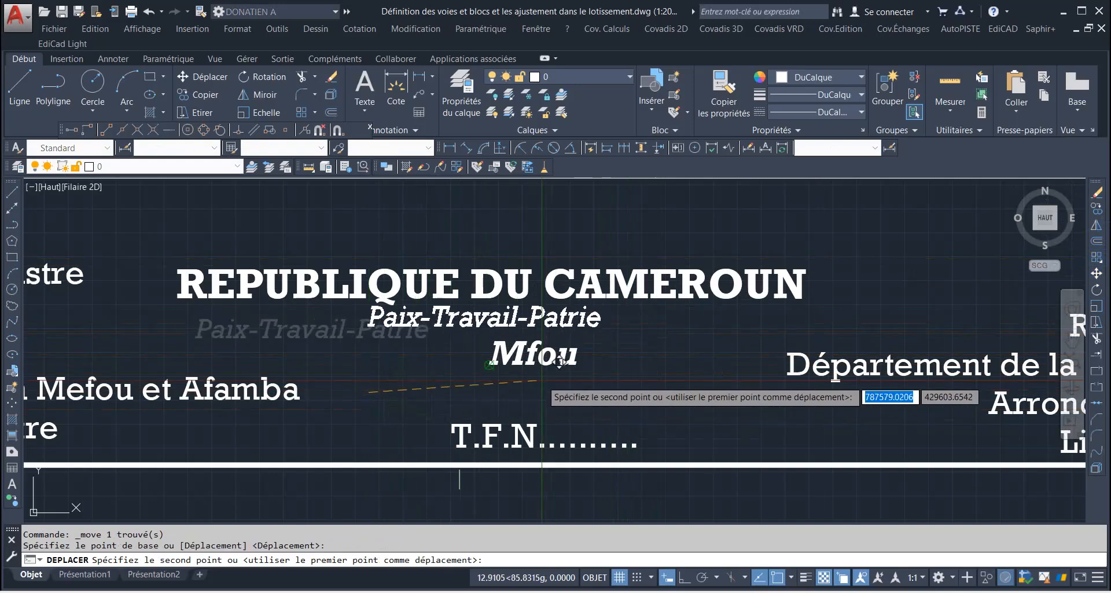
left_click(559, 362)
Step: Move the "Mfou" text left so that it sits centred beneath the "Paix-Travail-Patrie" motto
left_click(541, 356)
left_click(1097, 273)
left_click(631, 381)
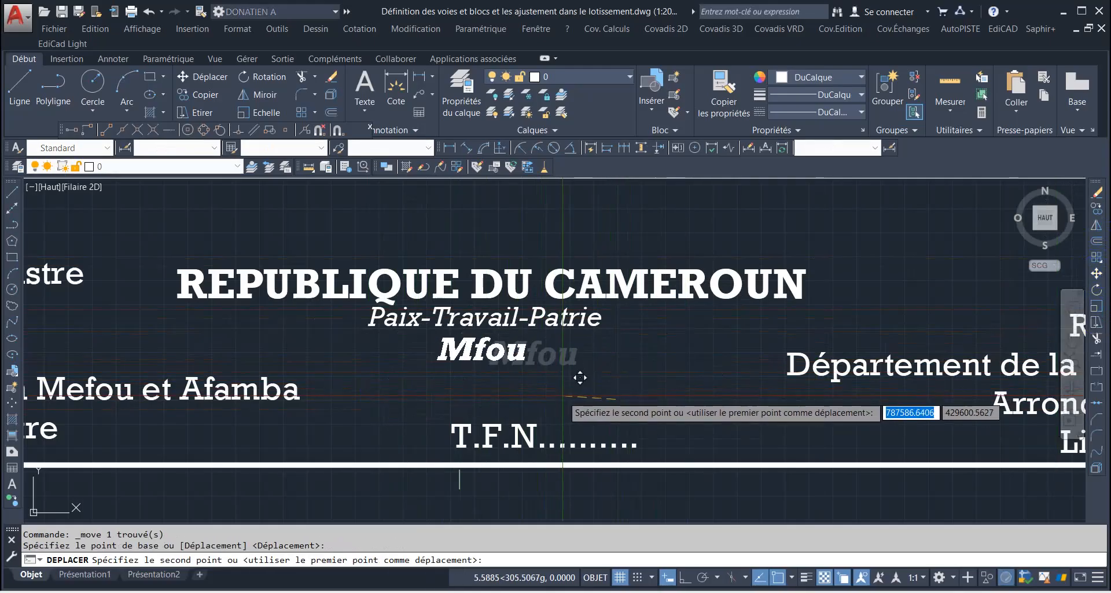
left_click(564, 397)
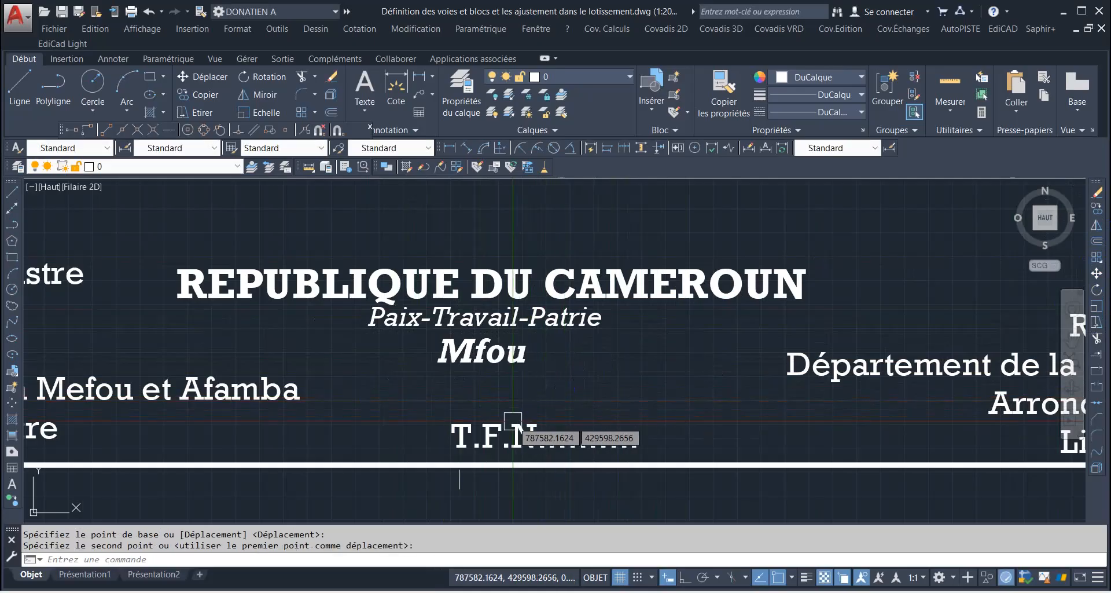
Step: Move the "T.F.N." line left and slightly down, centred below "Mfou" and just above the grid frame
left_click(538, 437)
left_click(1097, 273)
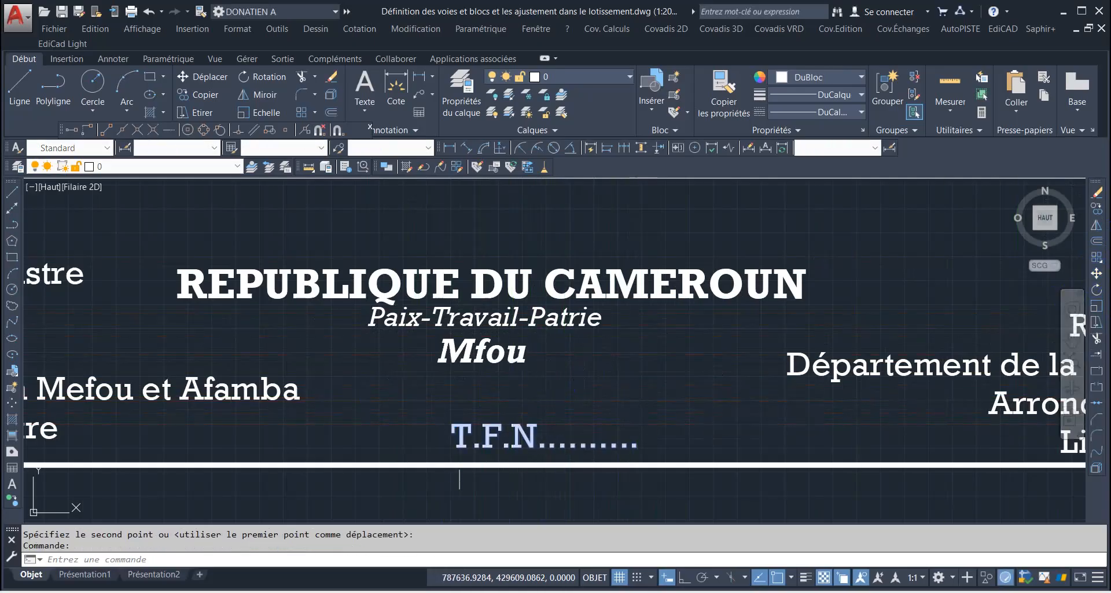
left_click(649, 378)
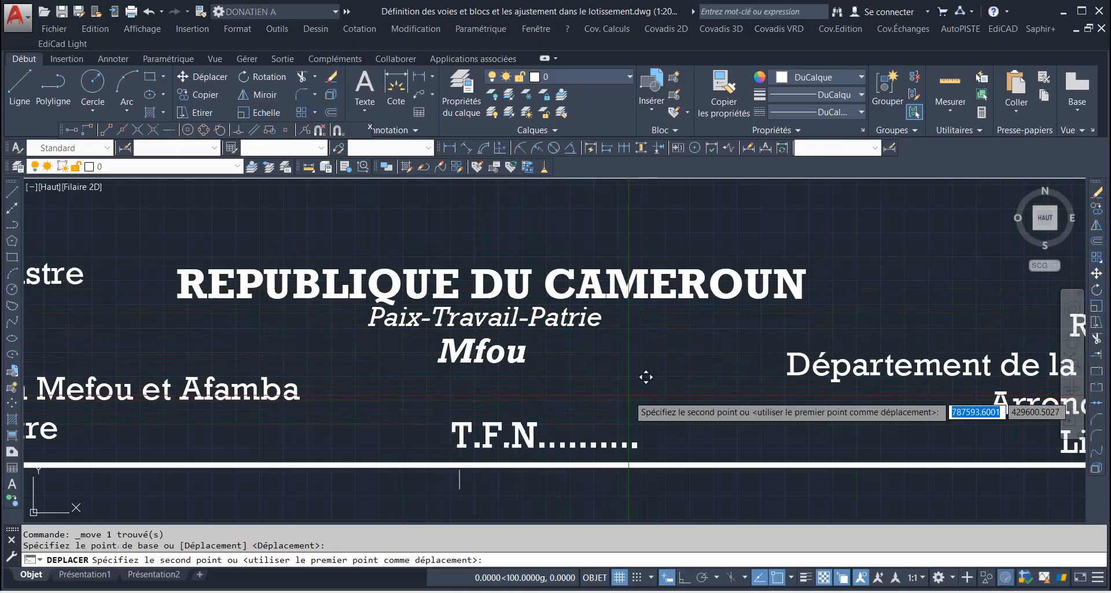
left_click(592, 386)
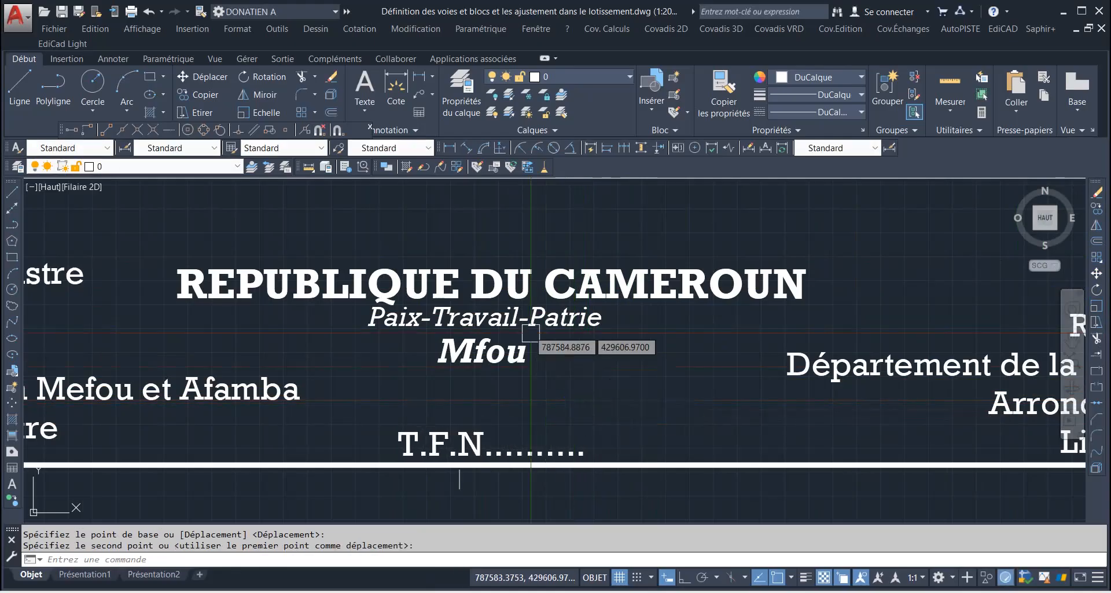
scroll(579, 377, "down", 5)
scroll(520, 284, "down", 2)
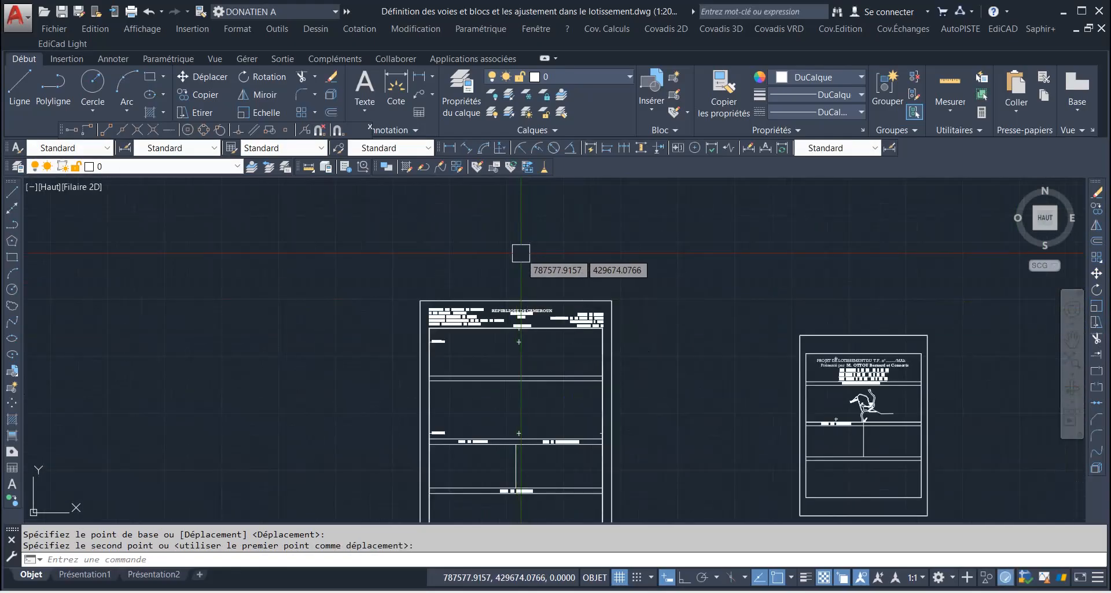
scroll(492, 324, "down", 2)
scroll(490, 304, "up", 6)
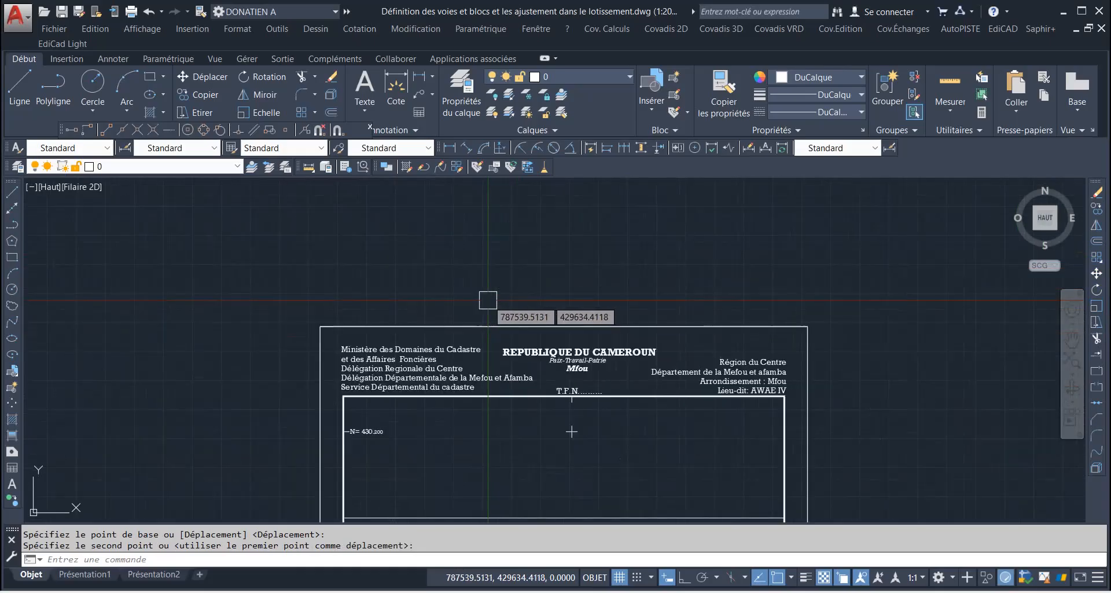
scroll(501, 377, "down", 8)
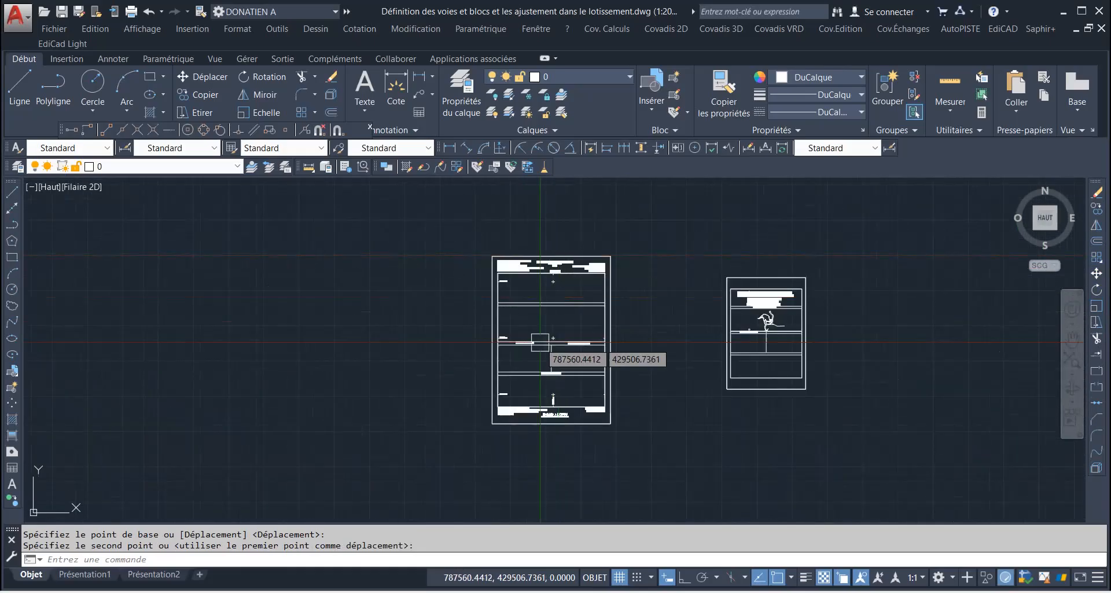
Step: Move the two-line "PROJET DE LOTISSEMENT" title from the small source sheet into the upper part of the A4 grid frame
scroll(538, 428, "up", 5)
scroll(496, 471, "down", 1)
scroll(459, 436, "up", 3)
scroll(583, 449, "down", 1)
scroll(582, 449, "down", 5)
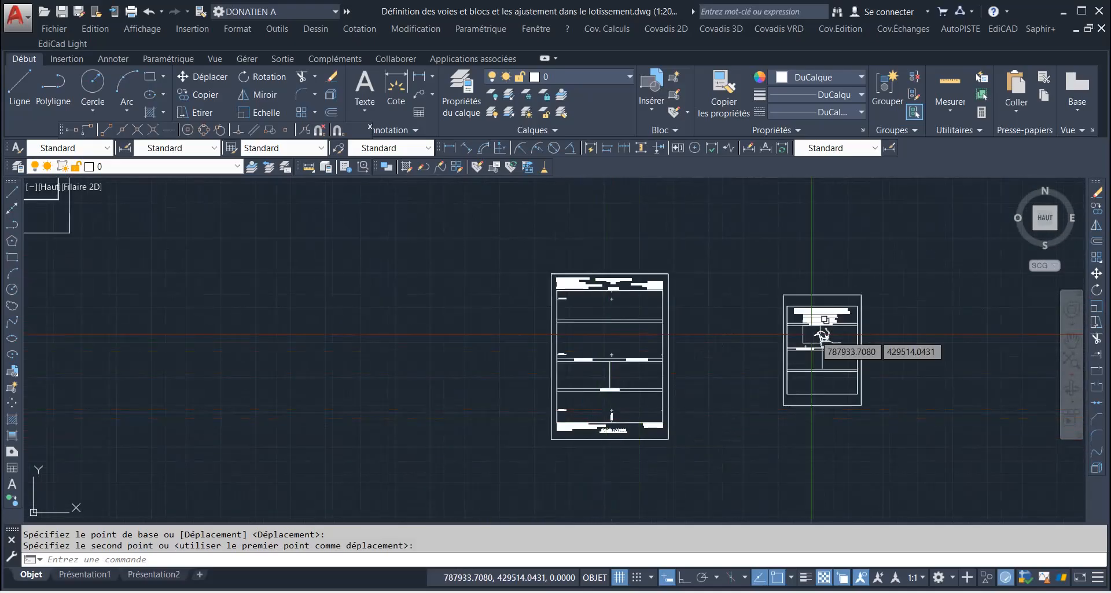
scroll(822, 347, "up", 4)
scroll(820, 337, "up", 2)
scroll(820, 344, "down", 2)
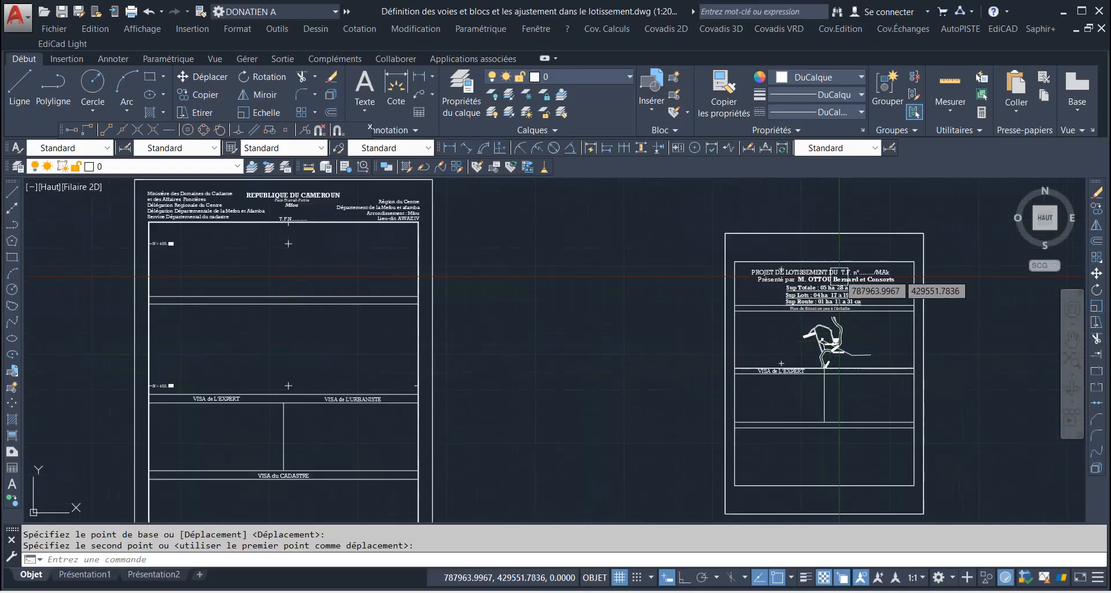
scroll(844, 256, "up", 6)
scroll(822, 266, "up", 2)
scroll(661, 331, "down", 4)
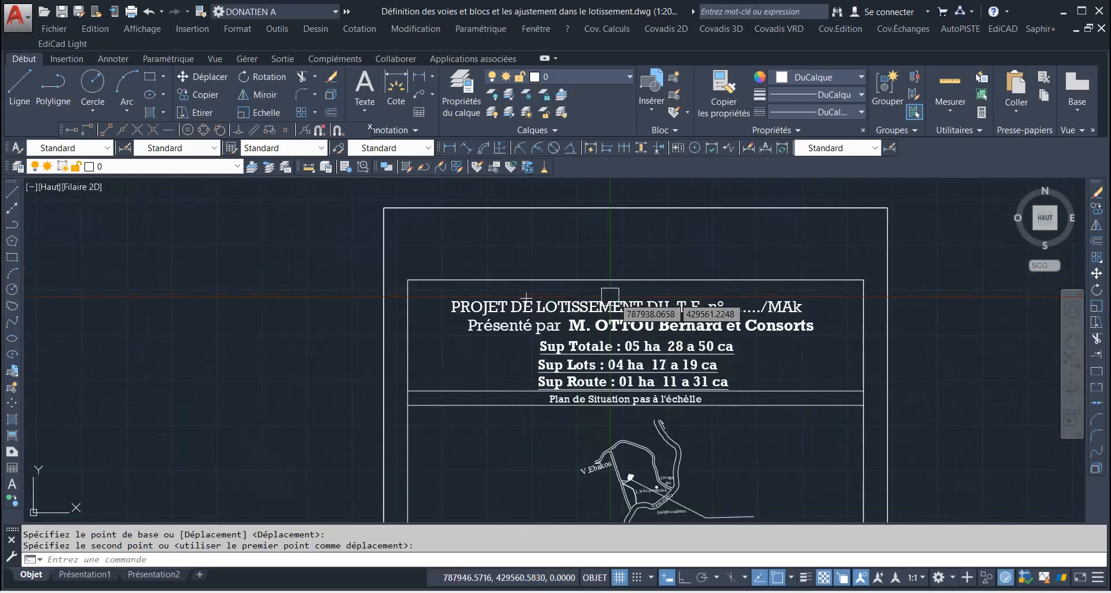
scroll(661, 332, "up", 2)
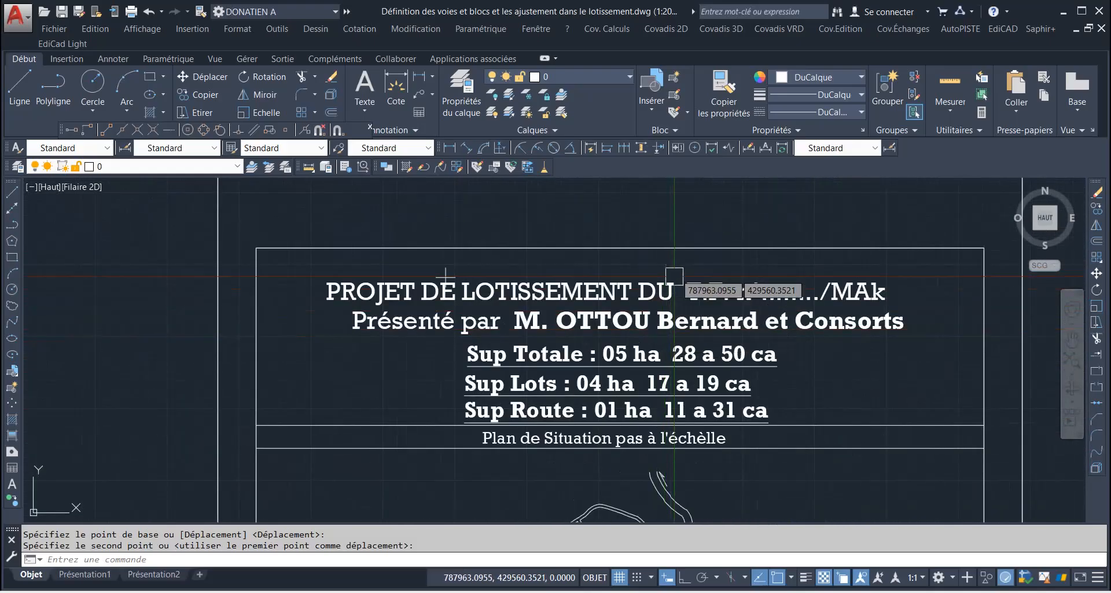
left_click(636, 285)
left_click(1096, 272)
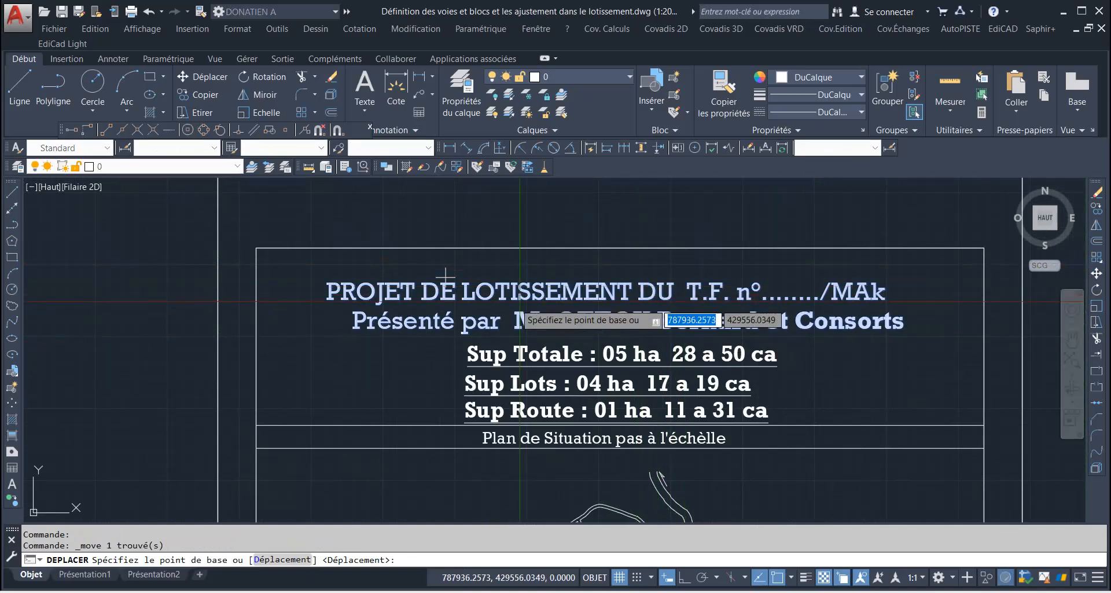
left_click(732, 315)
scroll(712, 324, "down", 8)
scroll(566, 308, "up", 4)
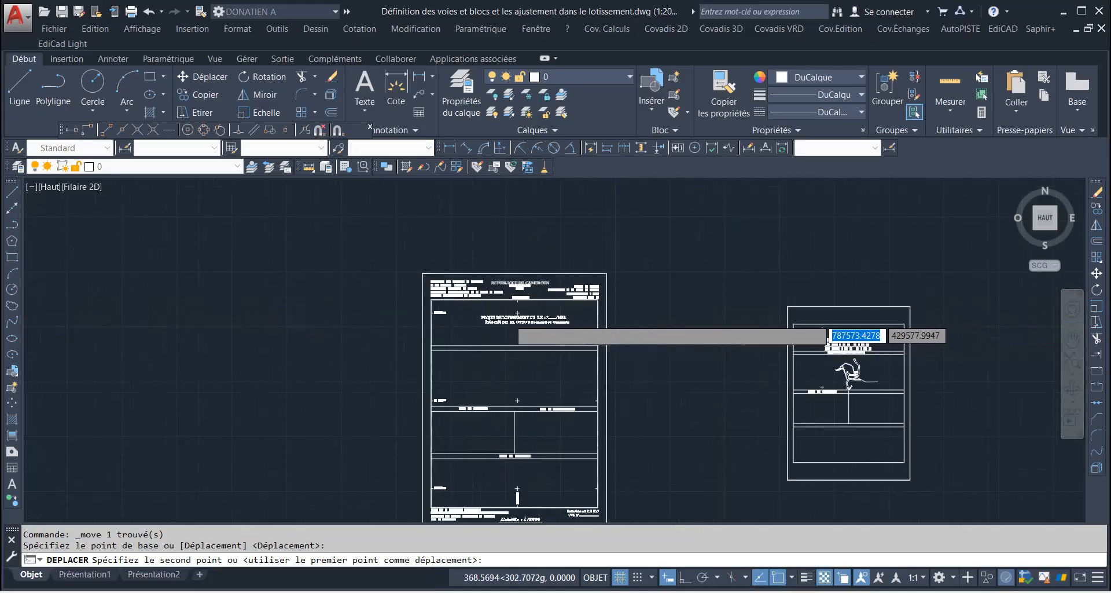
left_click(481, 288)
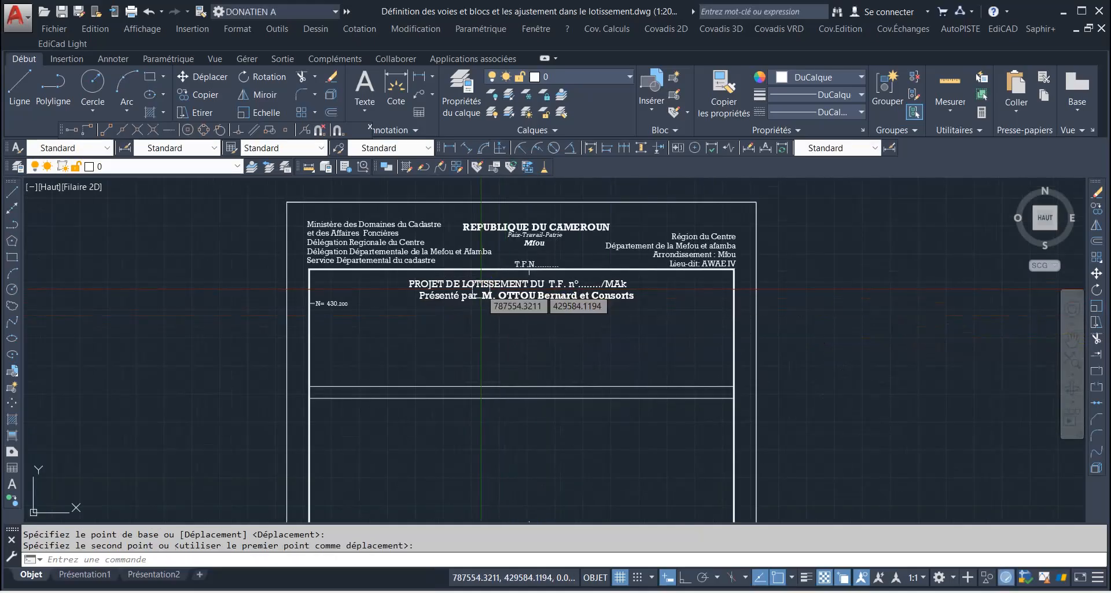
Step: Set the text height of the whole "PROJET DE LOTISSEMENT" title block to 5
double_click(410, 281)
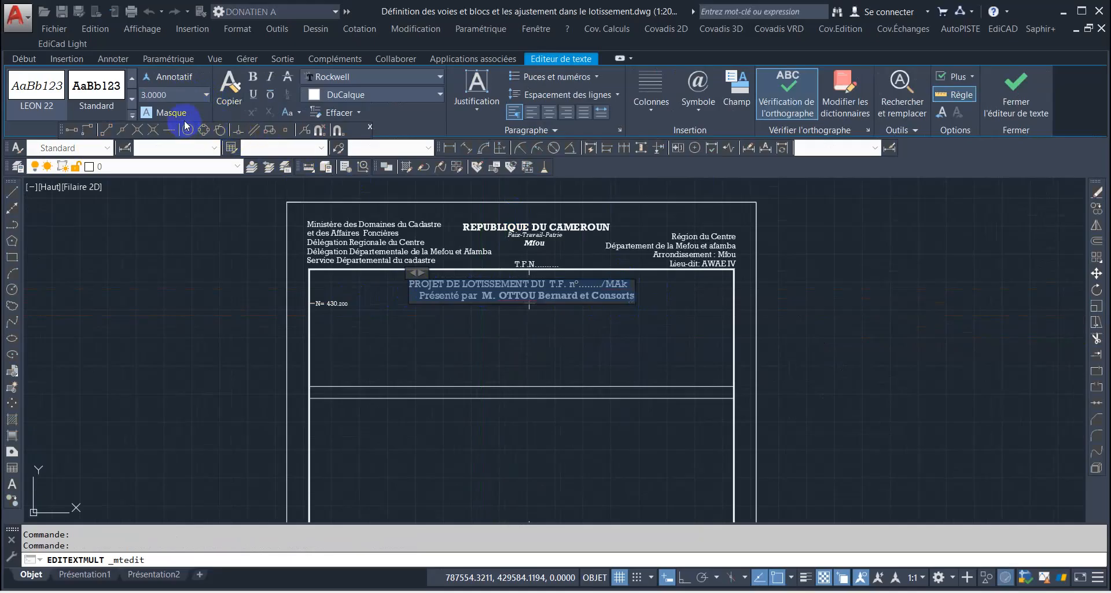
key("Return")
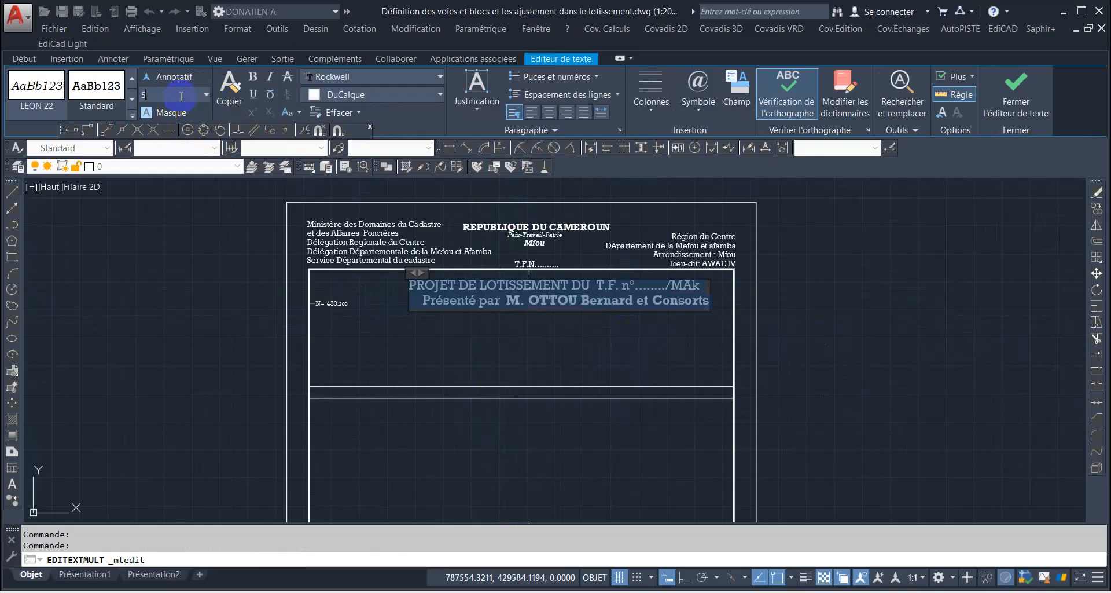
key("Return")
left_click(524, 338)
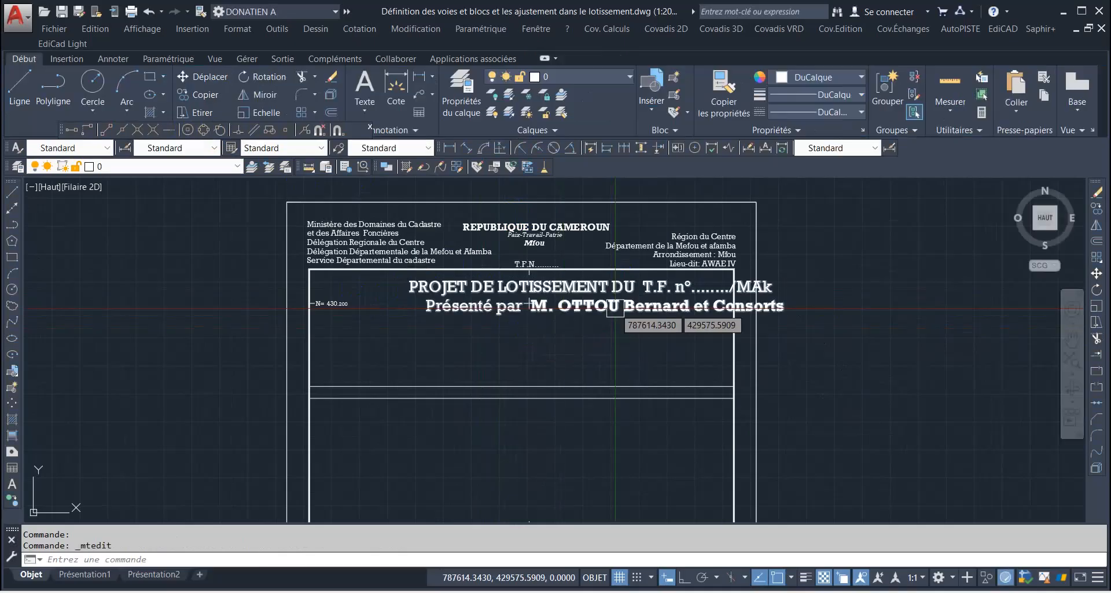
Step: Move the enlarged project title left and slightly up, centring it just inside the upper edge of the grid frame
left_click(1096, 274)
left_click(945, 302)
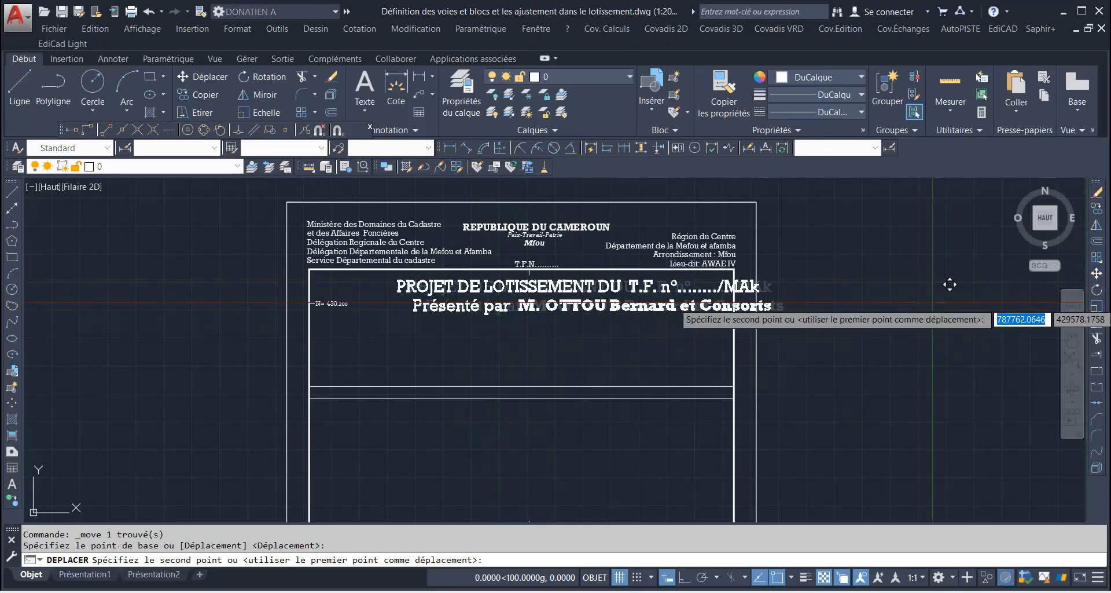
left_click(892, 278)
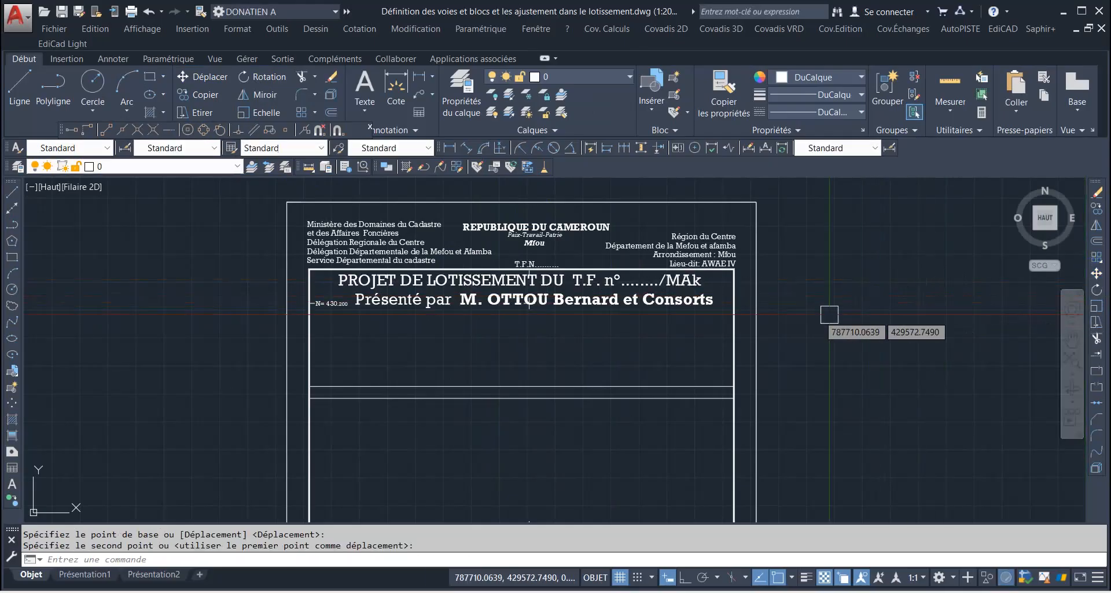
Step: Move the "Sup Totale", "Sup Lots" and "Sup Route" lines together from the source sheet to below the project title in the A4 grid
scroll(601, 336, "down", 4)
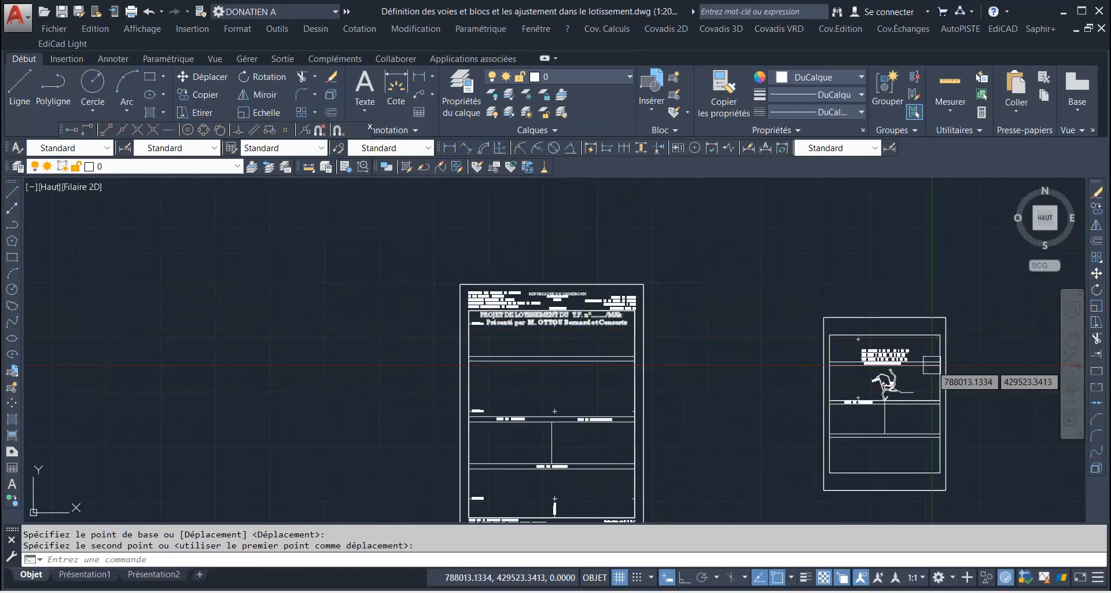
scroll(892, 351, "up", 6)
left_click(792, 323)
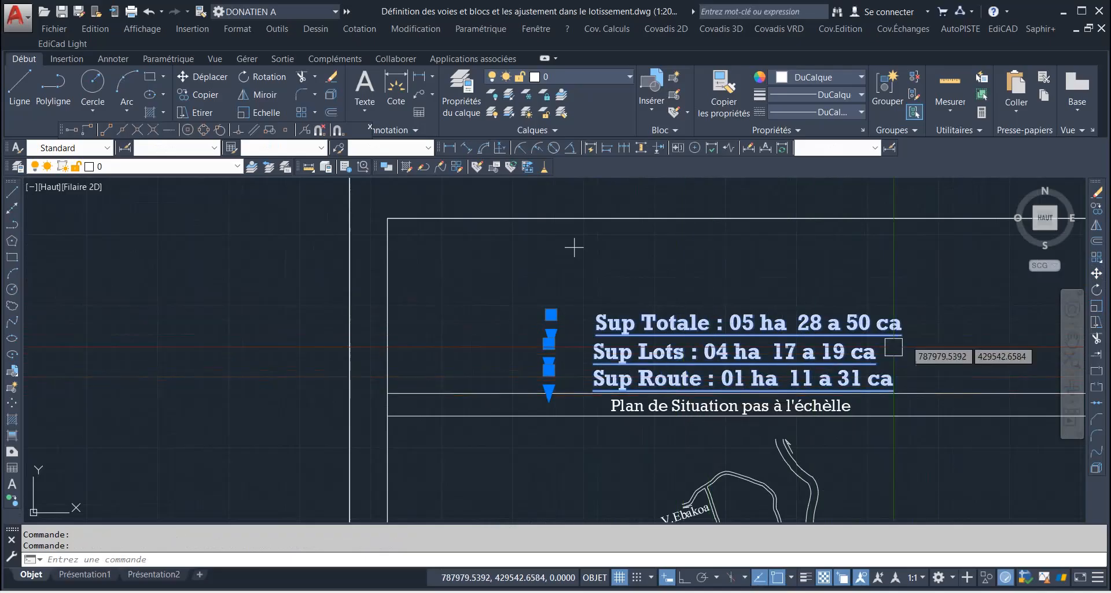
left_click(1096, 273)
left_click(871, 374)
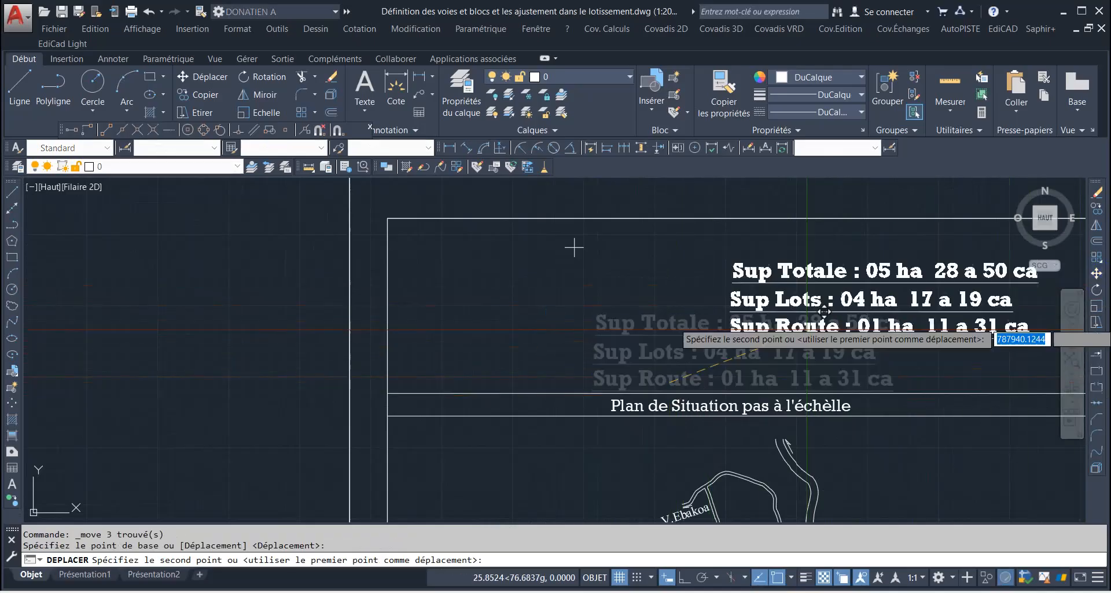
scroll(712, 353, "down", 8)
scroll(377, 320, "up", 6)
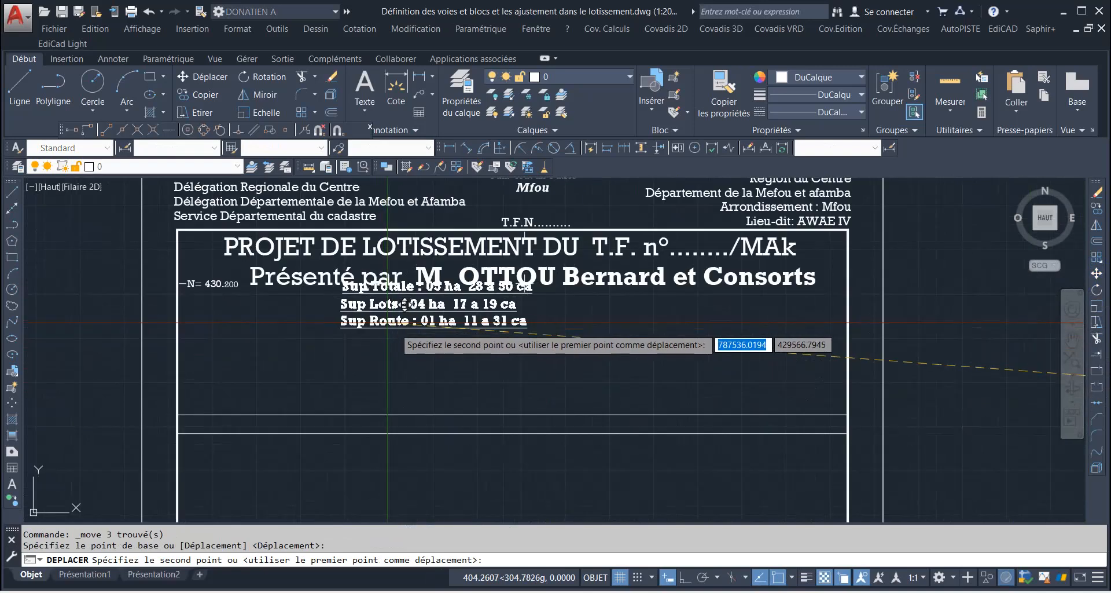
left_click(425, 362)
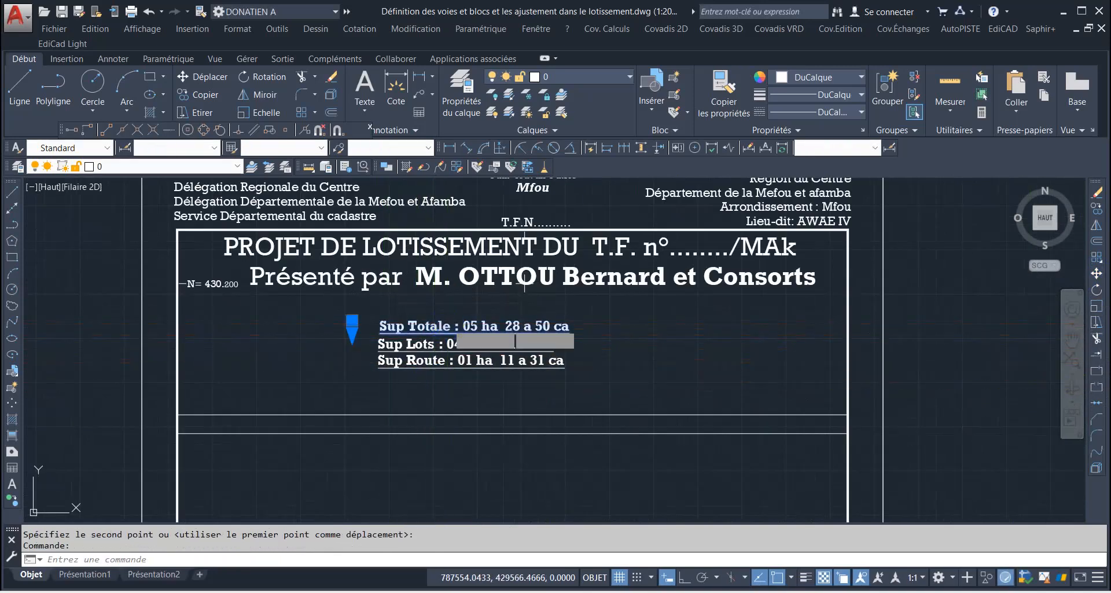
Step: Set the text height of the "Sup Totale" line to 4
double_click(466, 329)
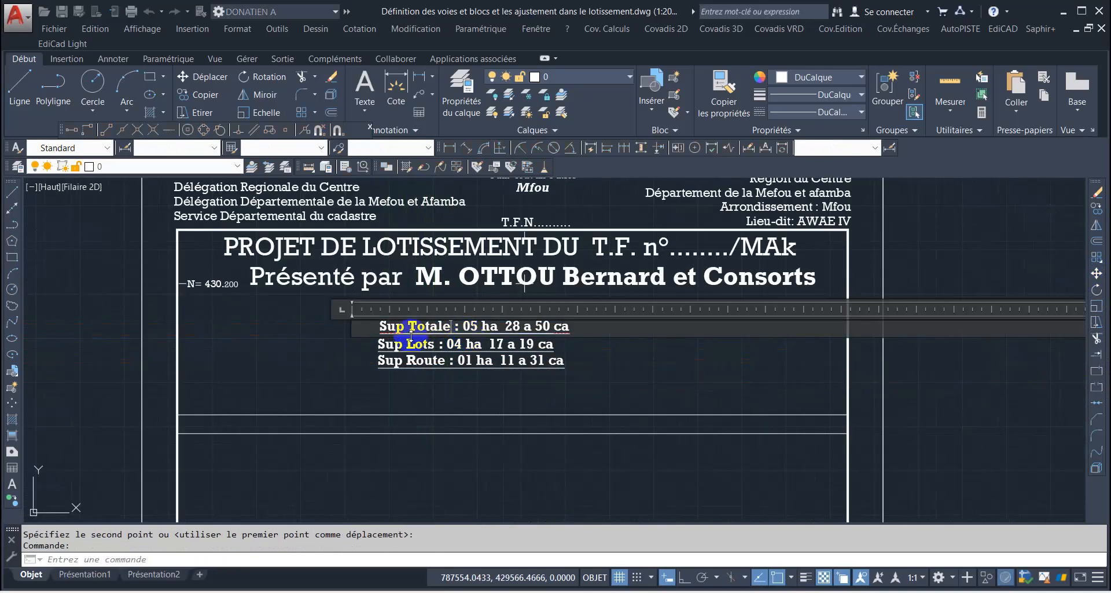
left_click(365, 328)
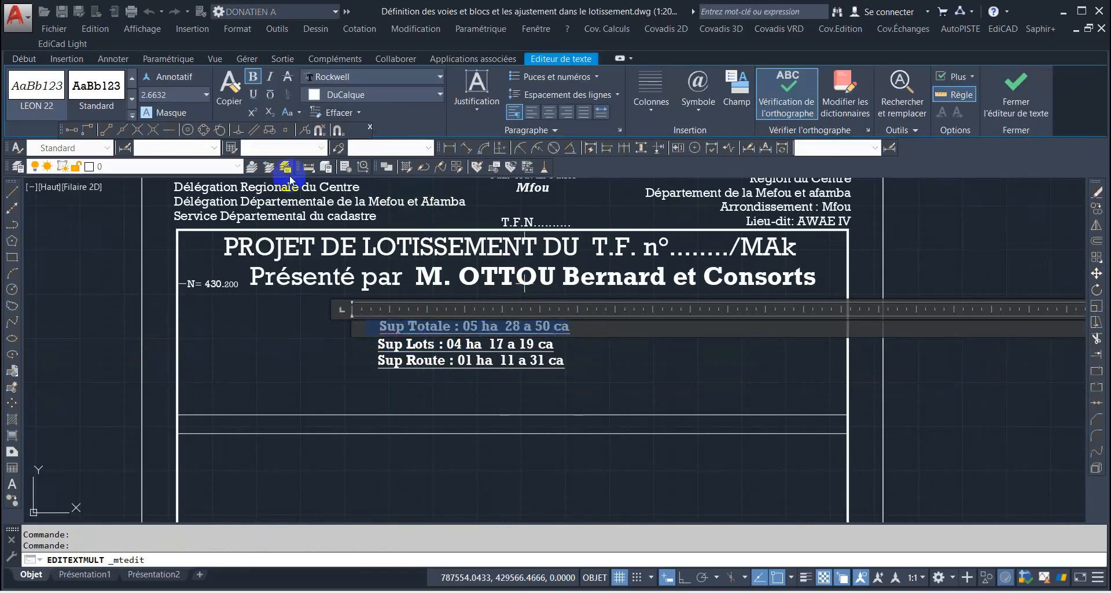
left_click(183, 93)
type("6")
key("Return")
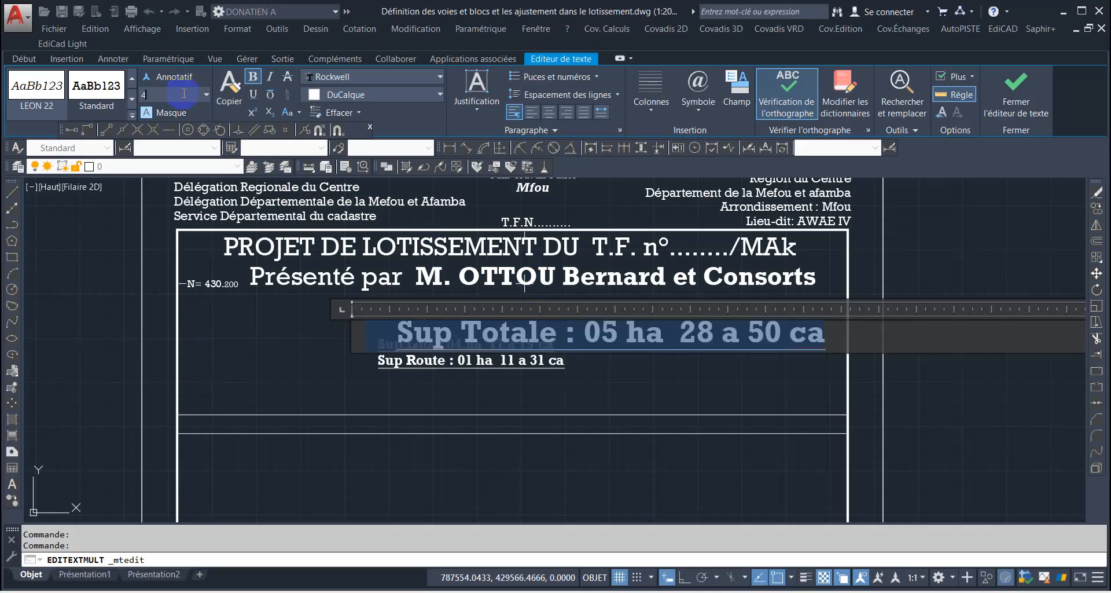
key("Return")
left_click(275, 328)
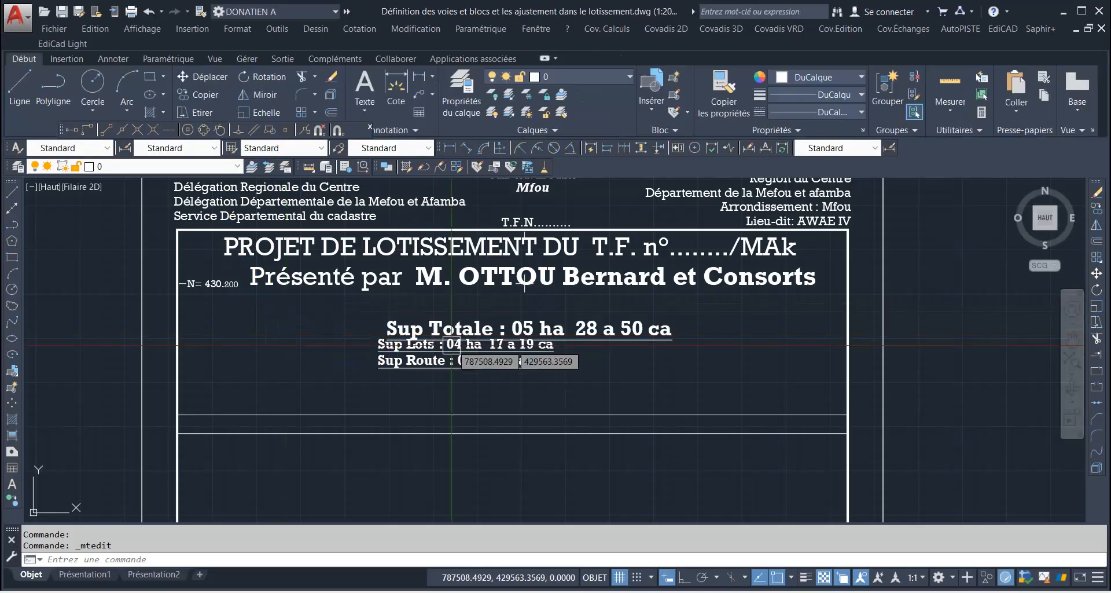
Step: Set the text height of the "Sup Lots" line to 4
left_click(471, 329)
double_click(442, 345)
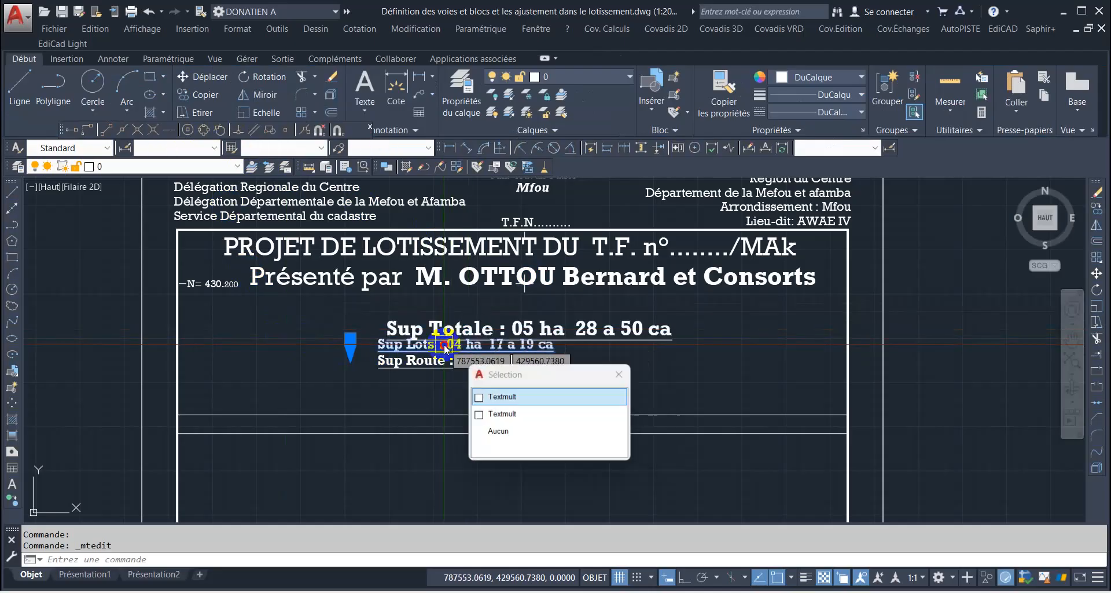
left_click(530, 331)
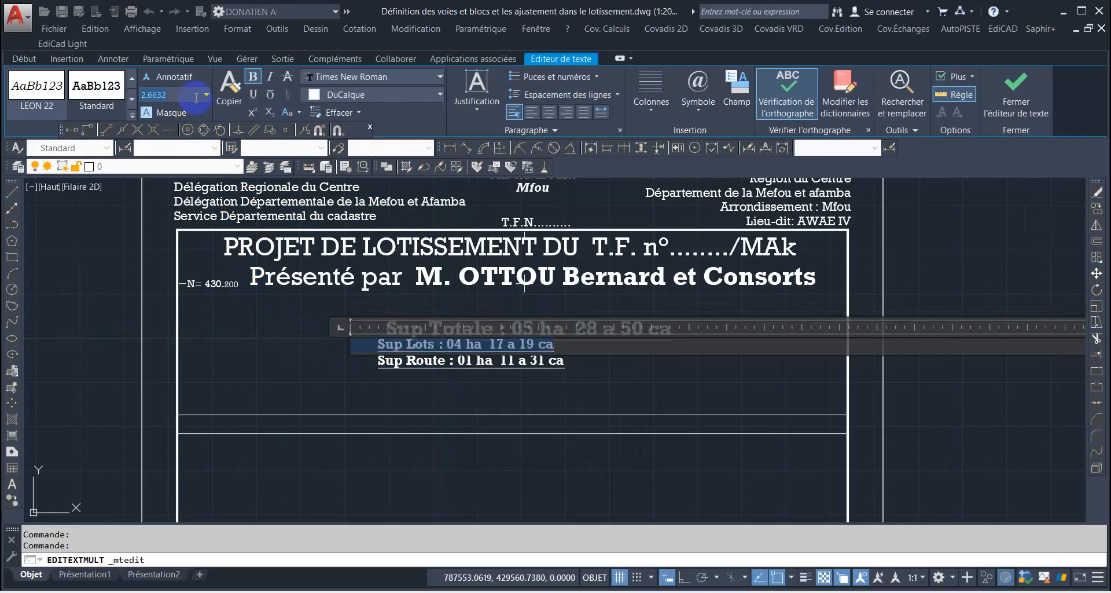
type("4")
key("Return")
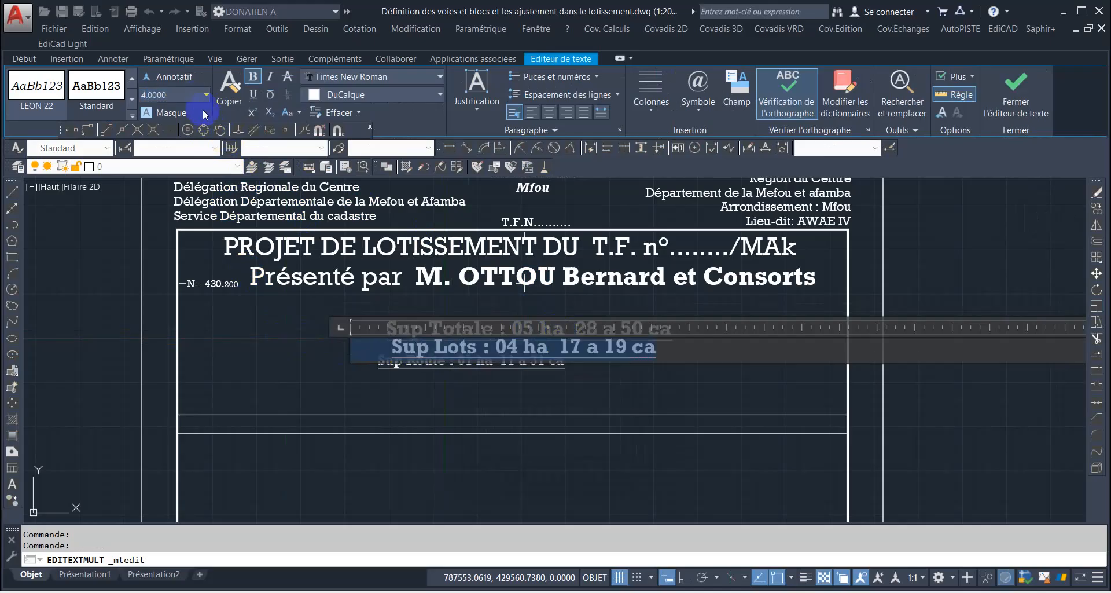
left_click(295, 365)
Step: Set the text height of the "Sup Route" line to 4
left_click(400, 364)
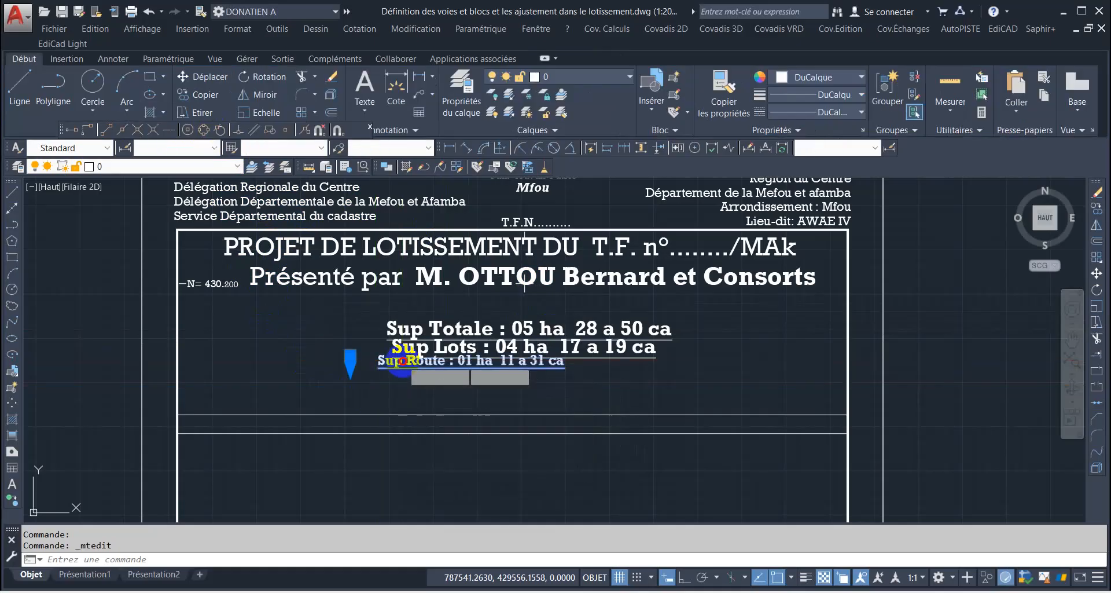
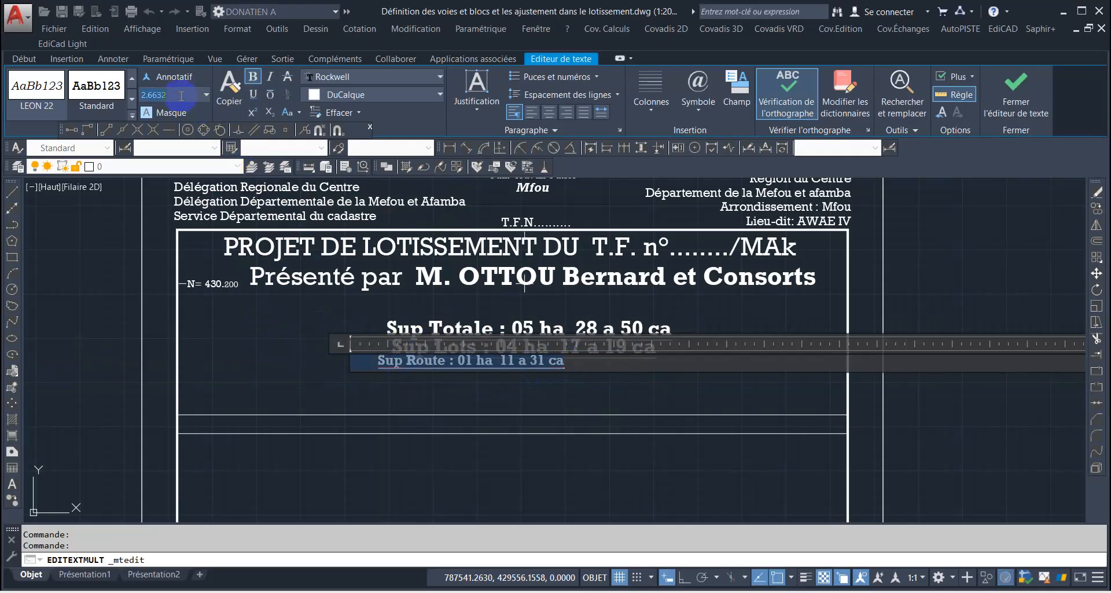
key("Return")
left_click(264, 363)
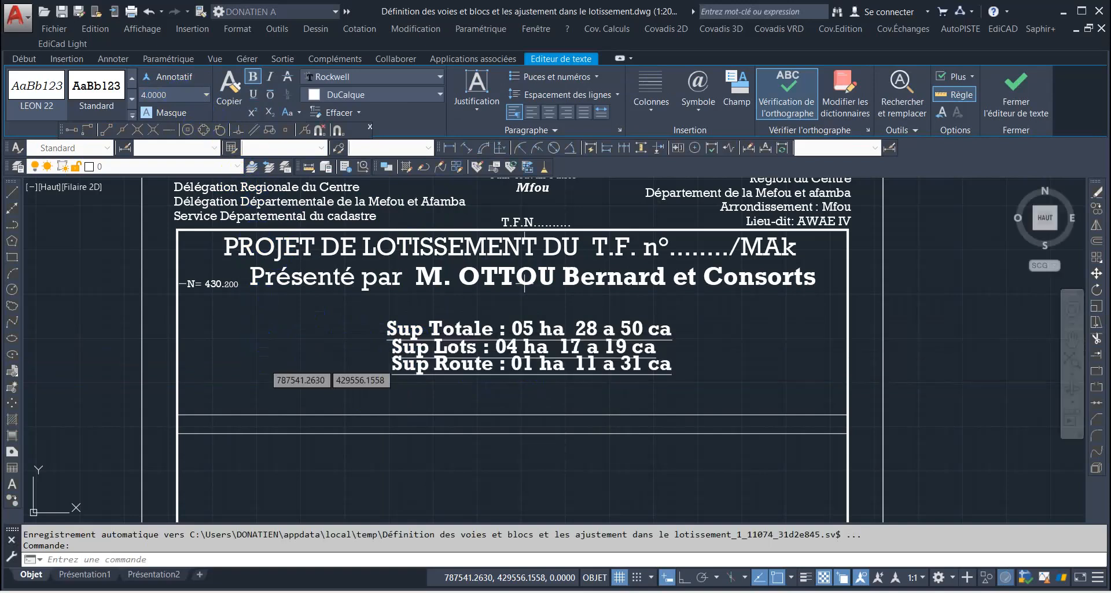
Step: Move the "Sup Totale" line up, closer to the project title, to open space above the "Sup Lots" line
scroll(620, 314, "up", 2)
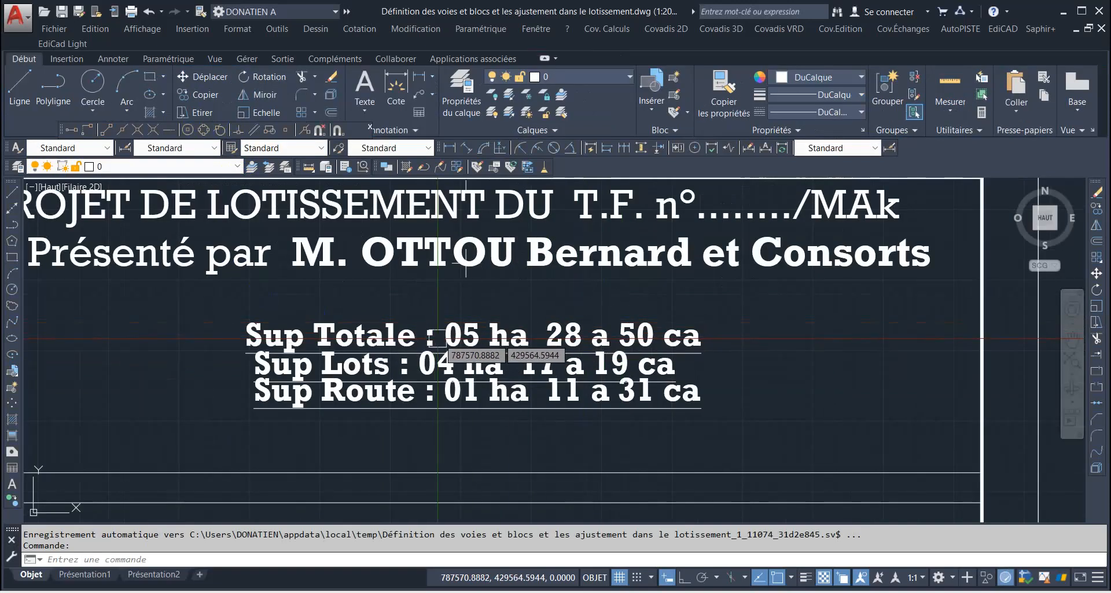
left_click(504, 339)
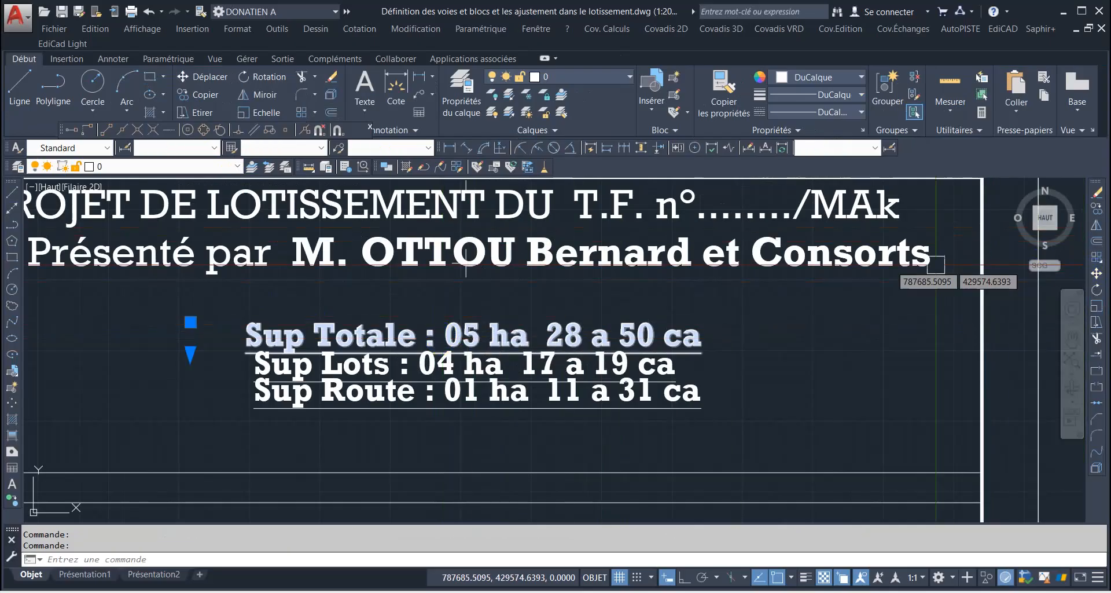
left_click(1098, 270)
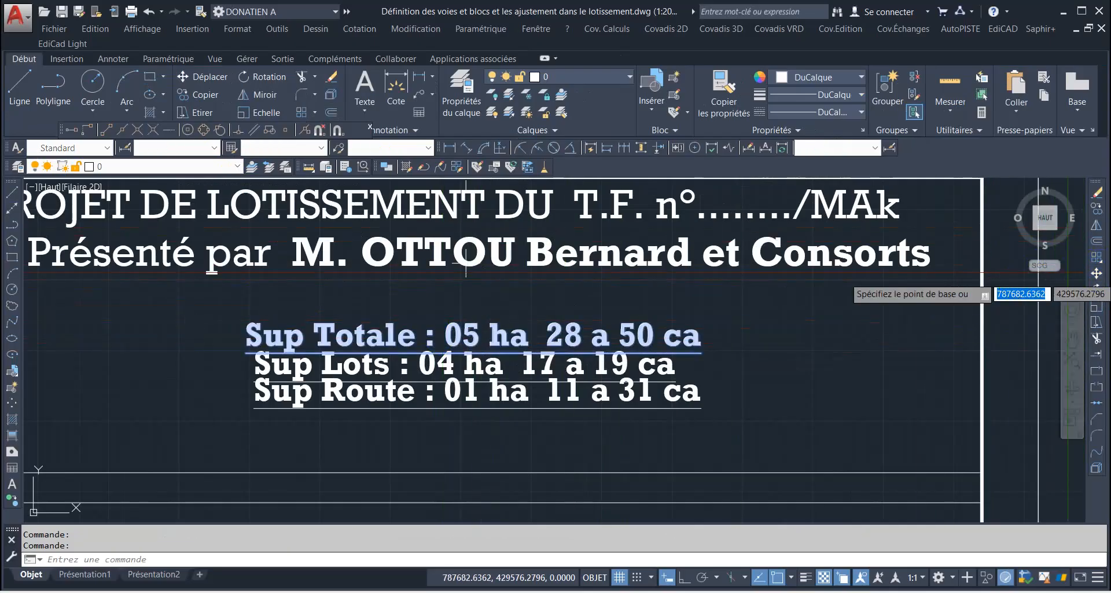
left_click(576, 456)
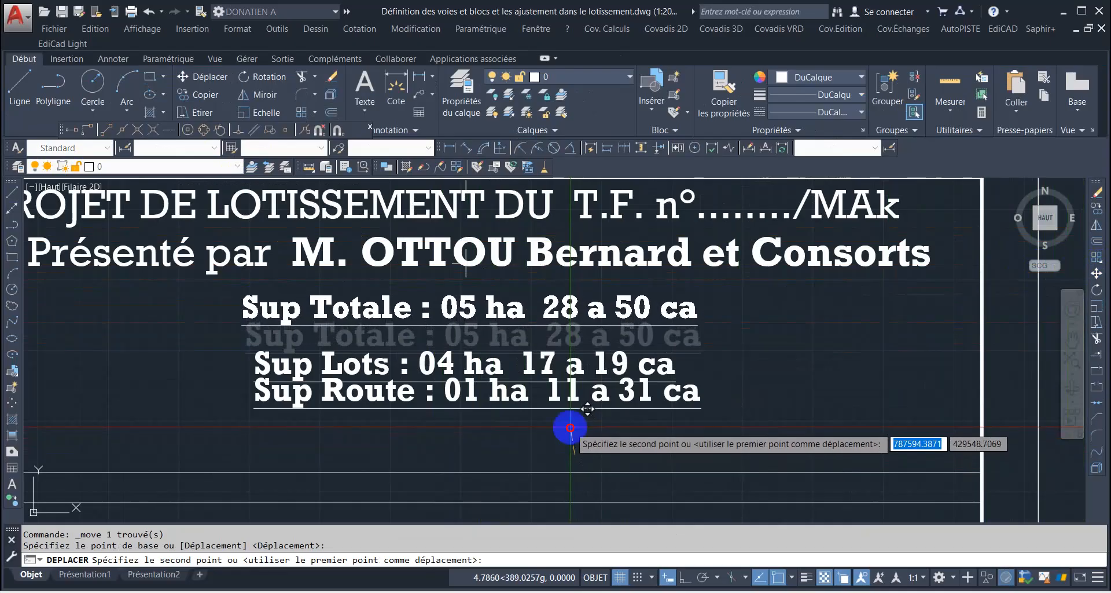
left_click(571, 429)
Step: Move the "Sup Lots" line slightly up so it sits evenly spaced between "Sup Totale" and "Sup Route"
left_click(666, 371)
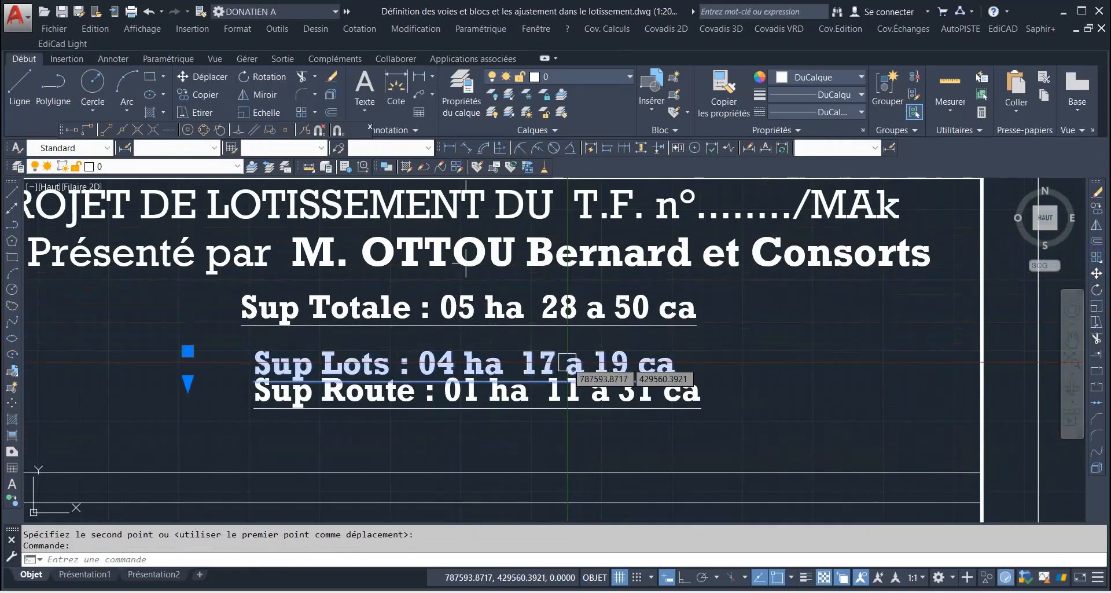
left_click(1098, 275)
left_click(879, 352)
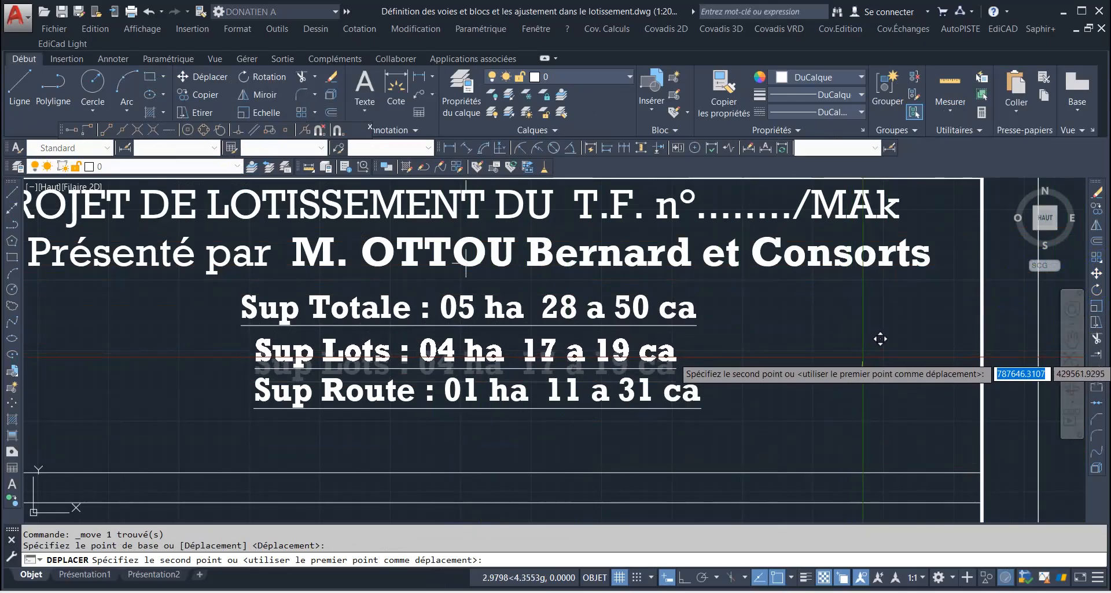
left_click(878, 340)
scroll(473, 284, "up", 2)
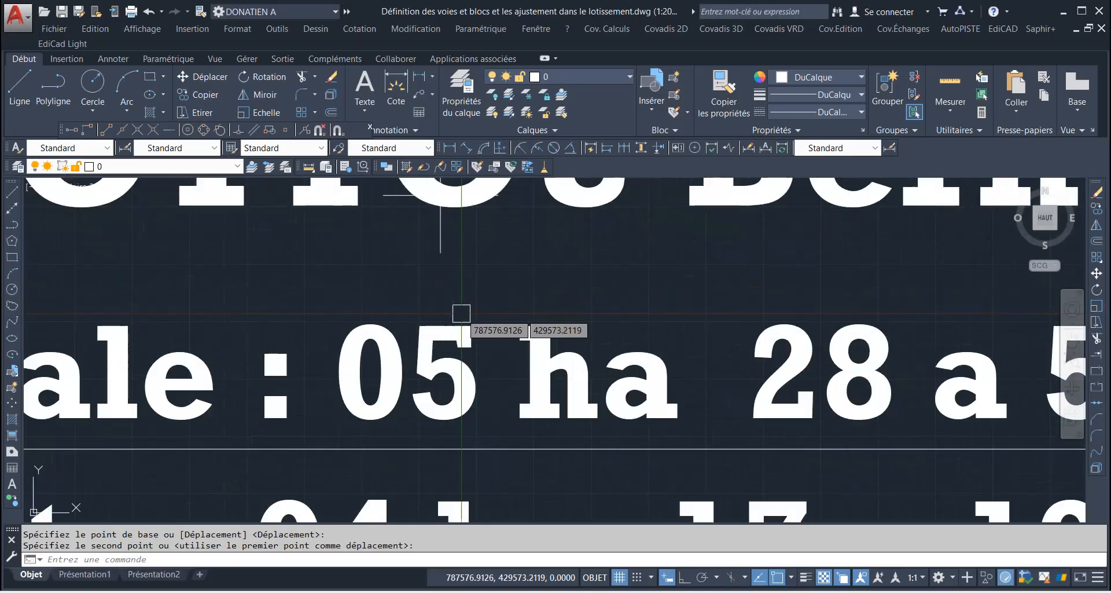
scroll(466, 348, "down", 7)
scroll(498, 355, "down", 10)
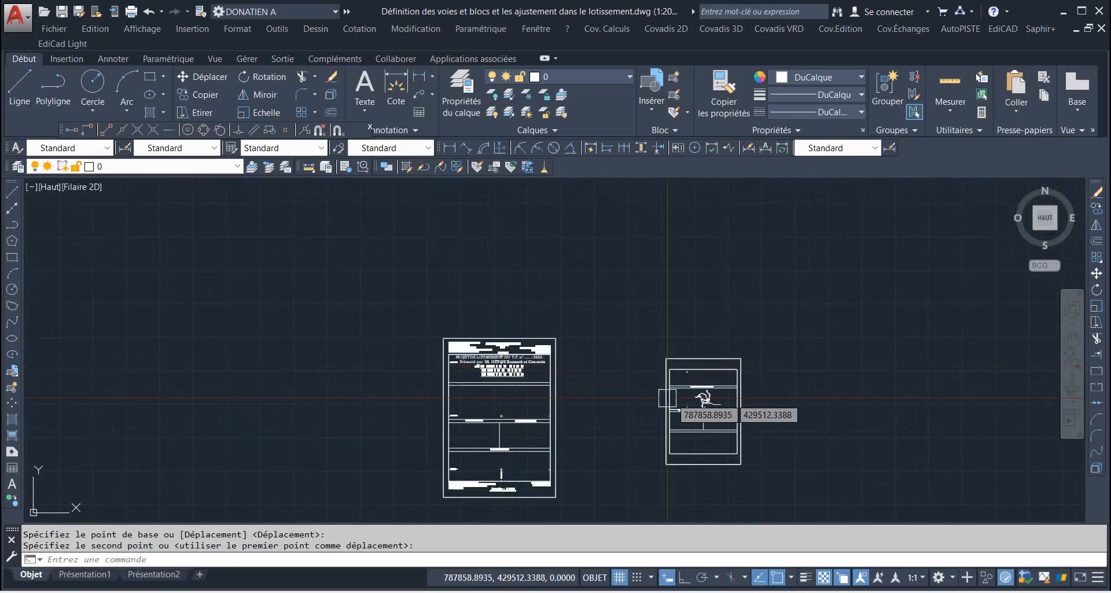
Step: Try to move the "S=10 ha 59 a 43 ca" label from above the subdivision plan onto the A4 sheet
scroll(857, 356, "up", 8)
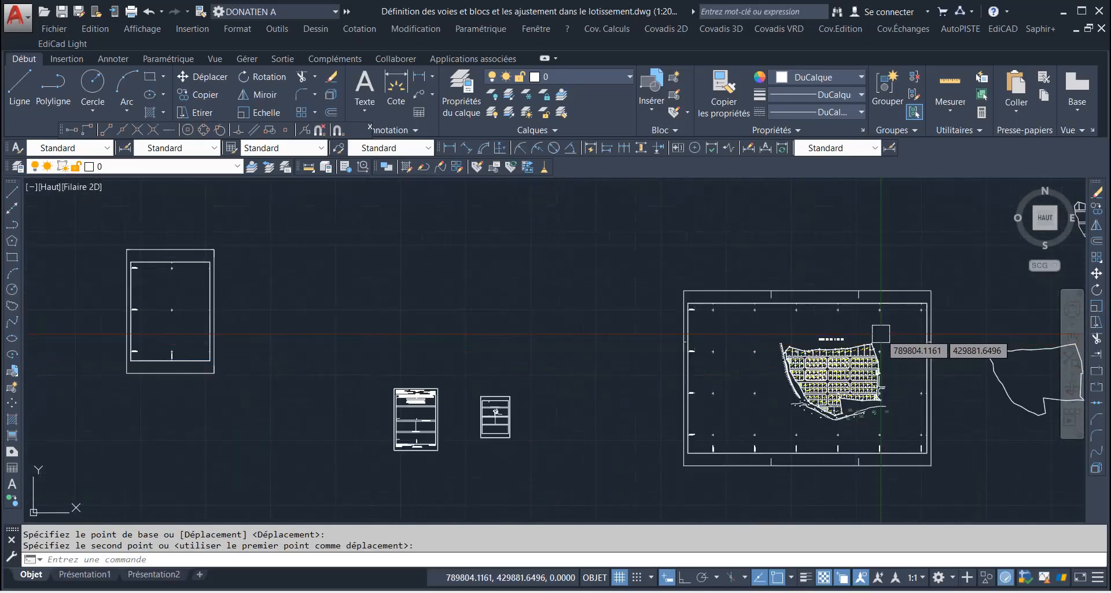
left_click(588, 382)
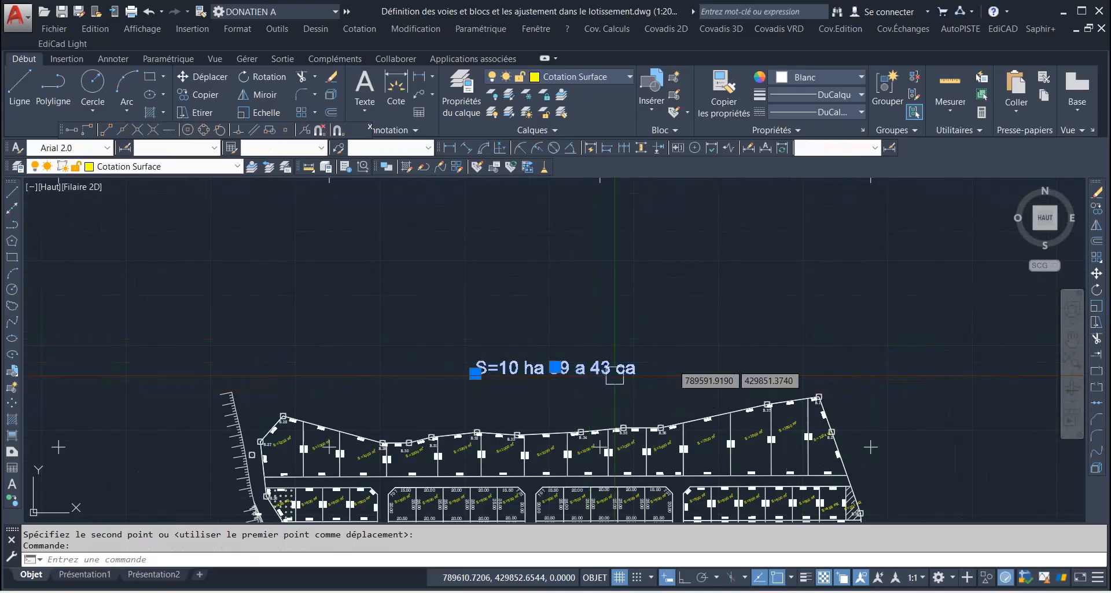
left_click(1098, 273)
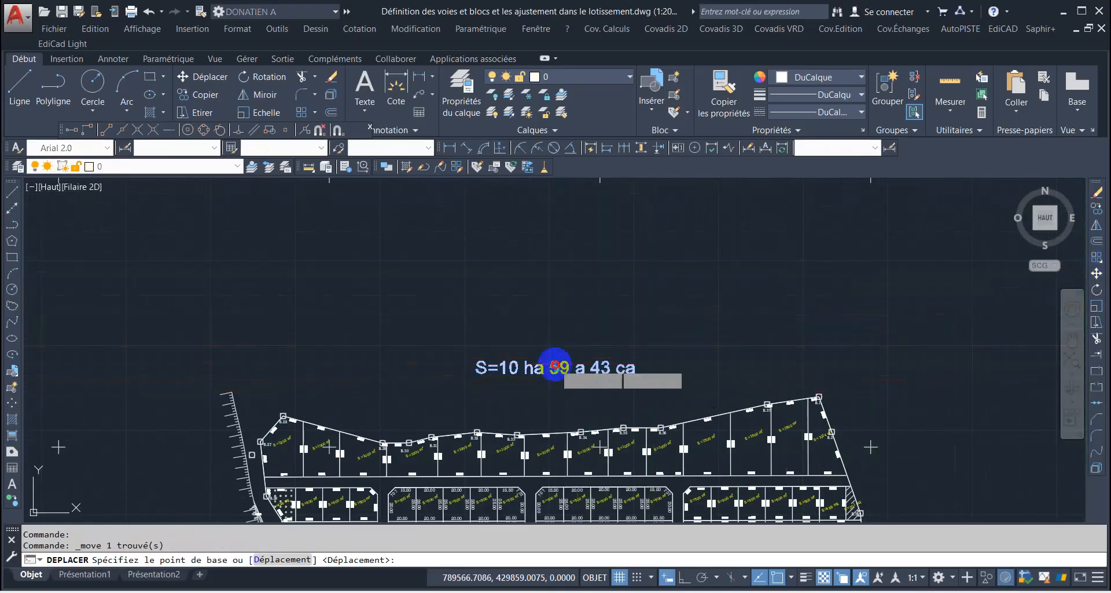
left_click(555, 364)
scroll(555, 363, "down", 10)
scroll(648, 359, "up", 3)
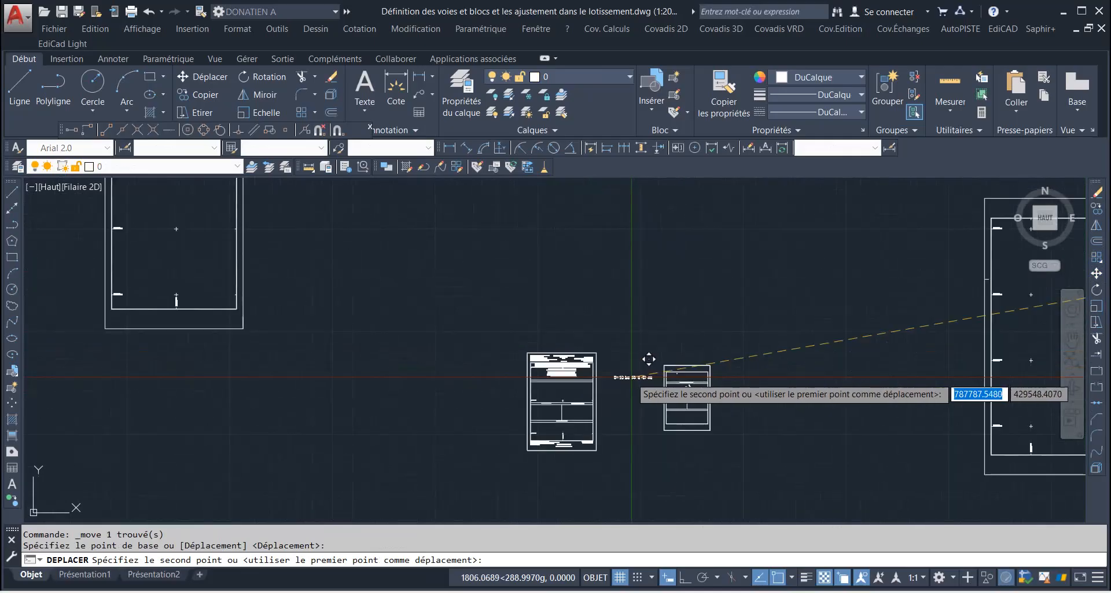
scroll(649, 359, "down", 3)
scroll(614, 364, "up", 4)
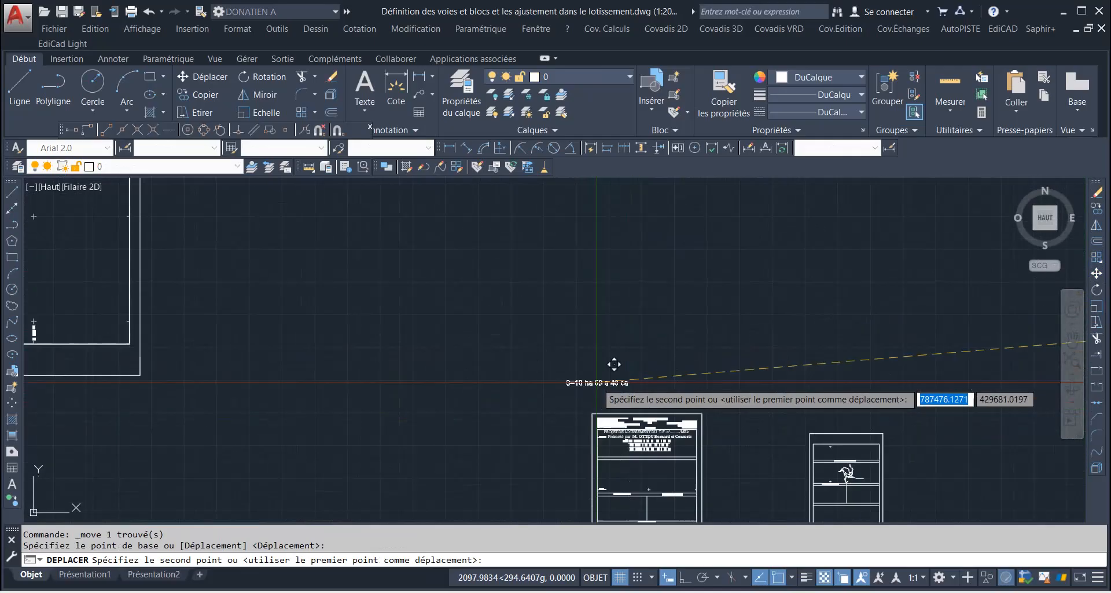
scroll(636, 452, "up", 6)
scroll(657, 302, "down", 6)
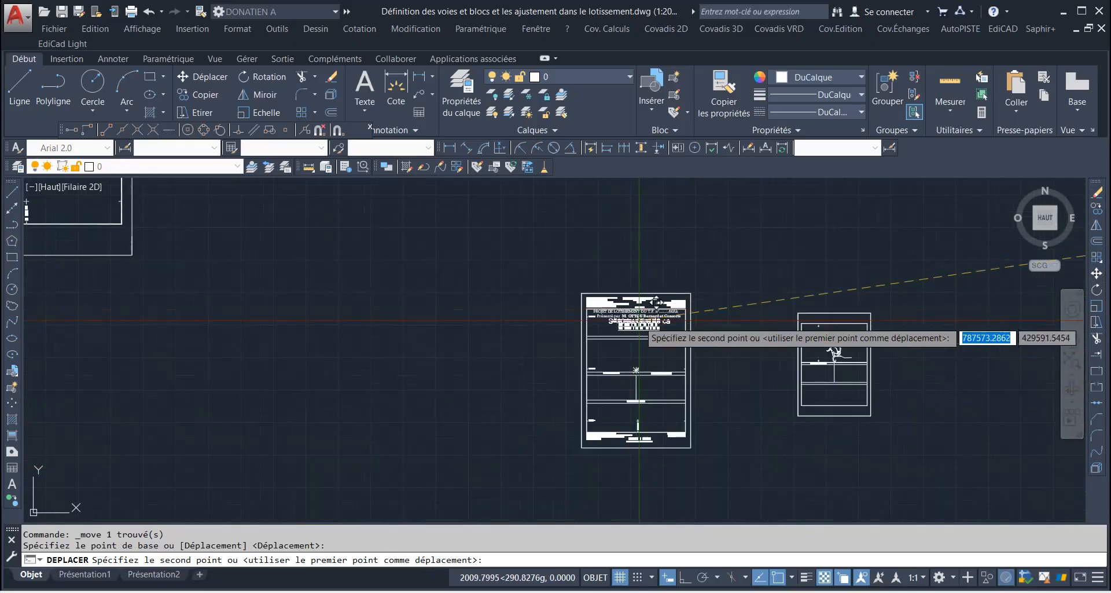
scroll(639, 319, "down", 4)
left_click(653, 349)
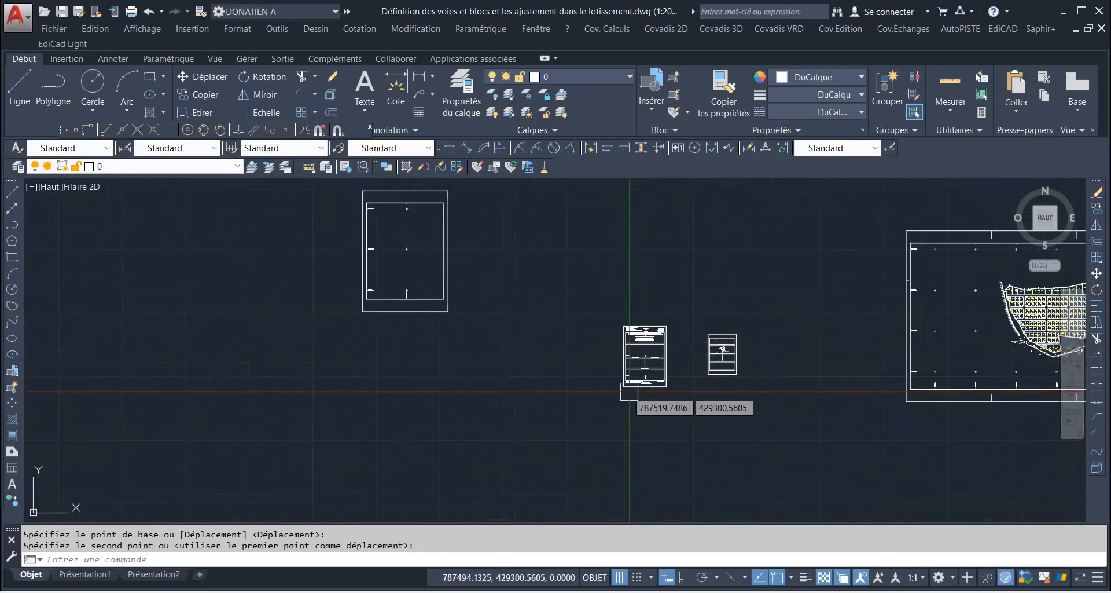
Step: Undo the move of the total area label, putting it back above the subdivision plan
scroll(722, 349, "up", 6)
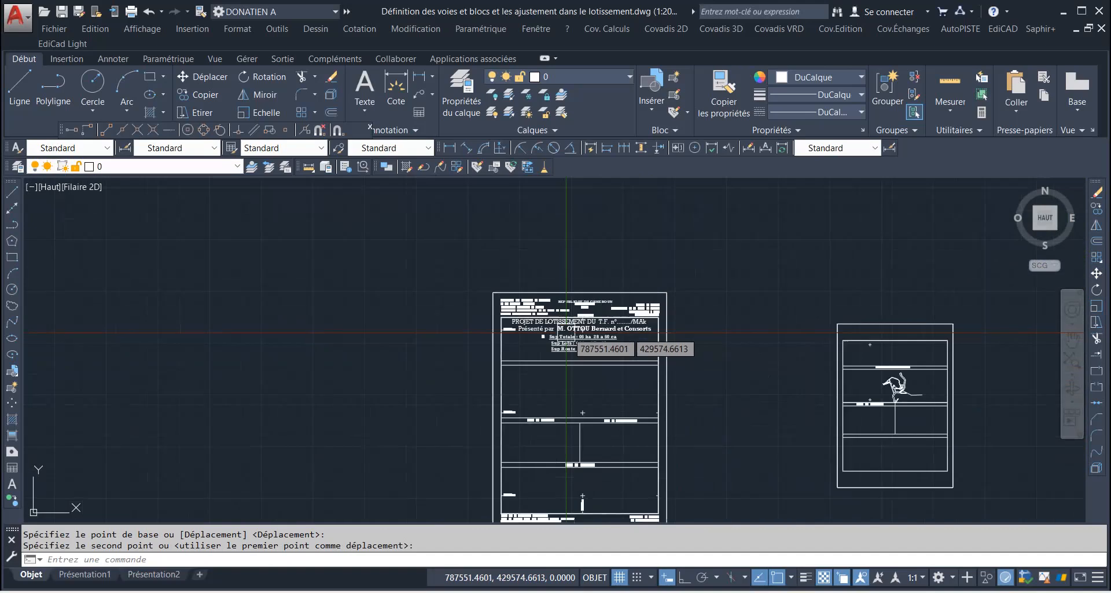
scroll(606, 385, "down", 10)
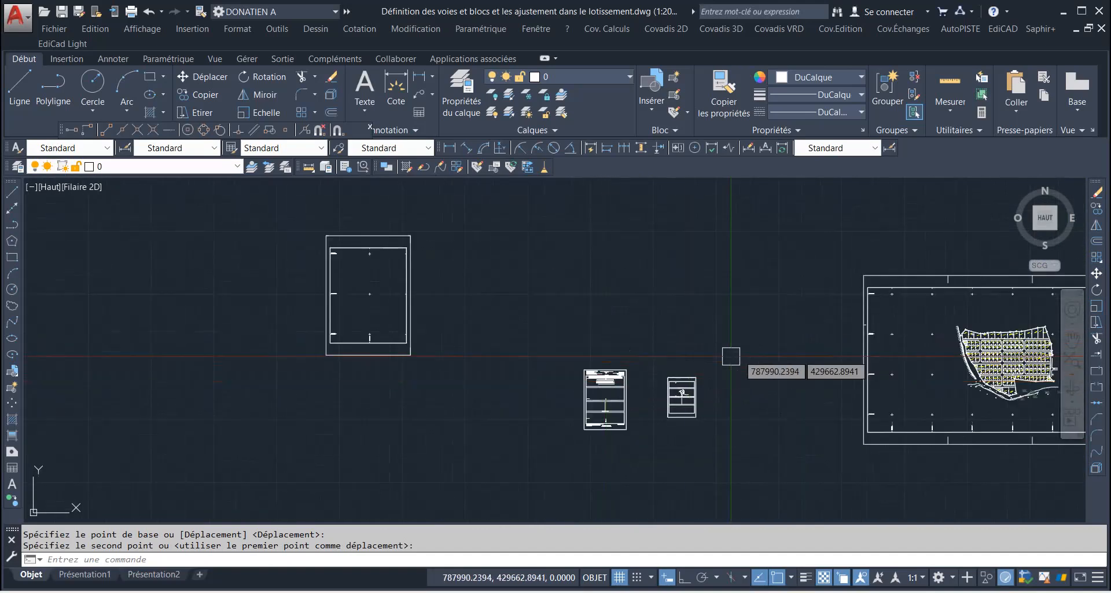
scroll(767, 357, "up", 8)
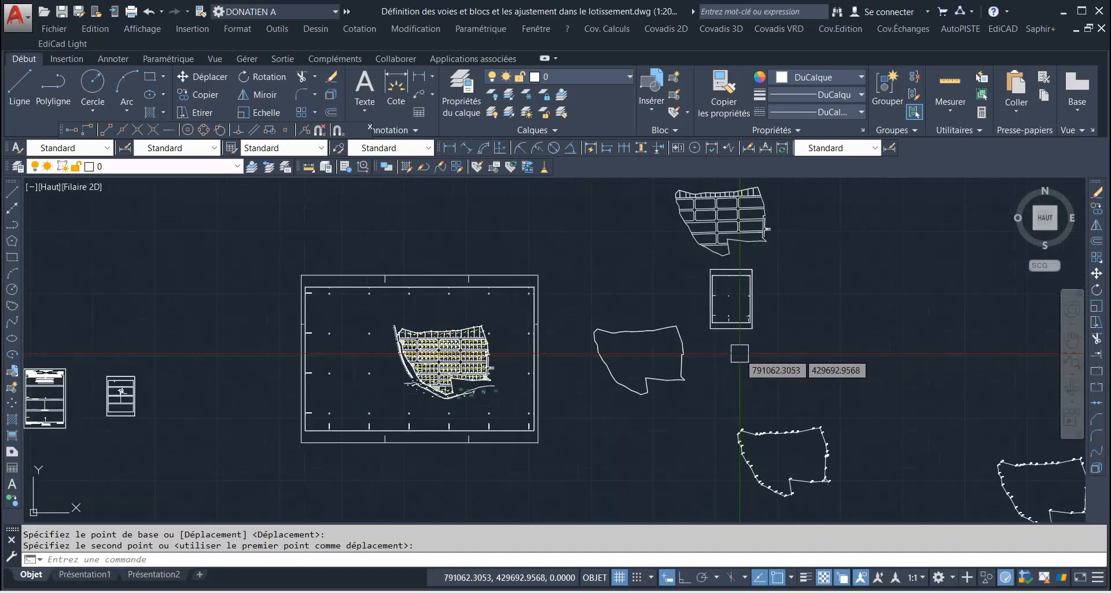
left_click(149, 12)
left_click(149, 13)
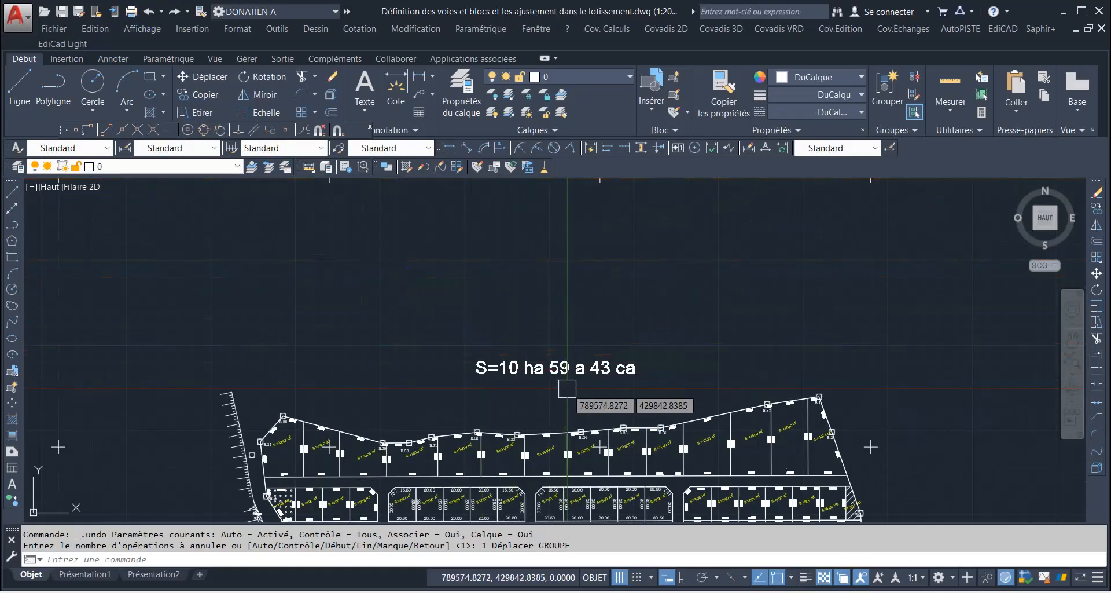
Step: Change the area in the A4 sheet's "Sup Totale" line to 10 ha 59 a 43 ca
scroll(664, 366, "down", 3)
scroll(664, 366, "down", 2)
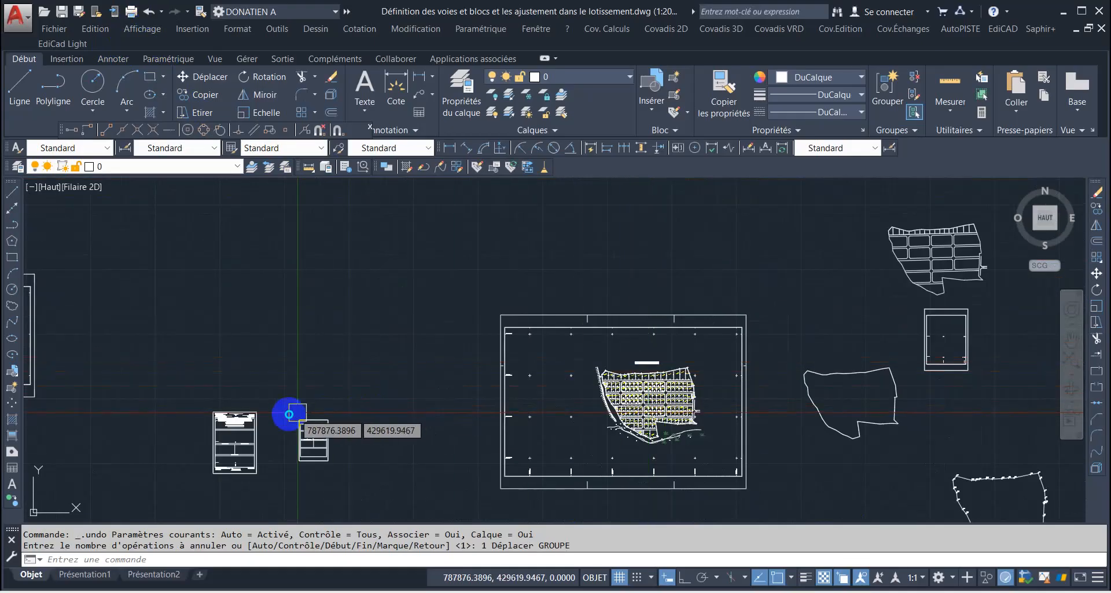
right_click(226, 421)
left_click(189, 388)
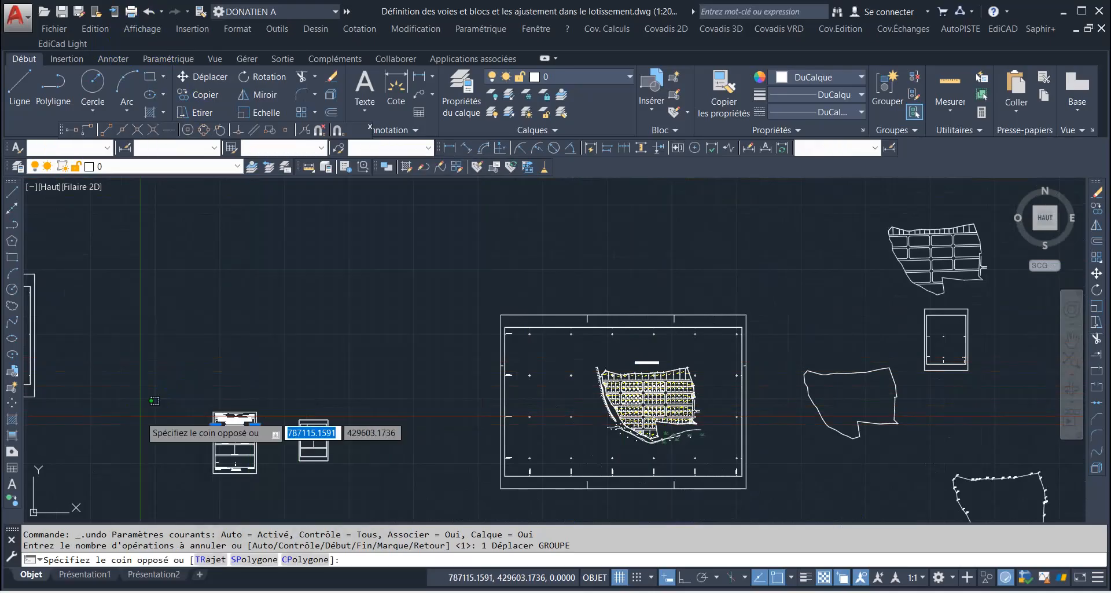
scroll(255, 431, "up", 4)
key("Escape")
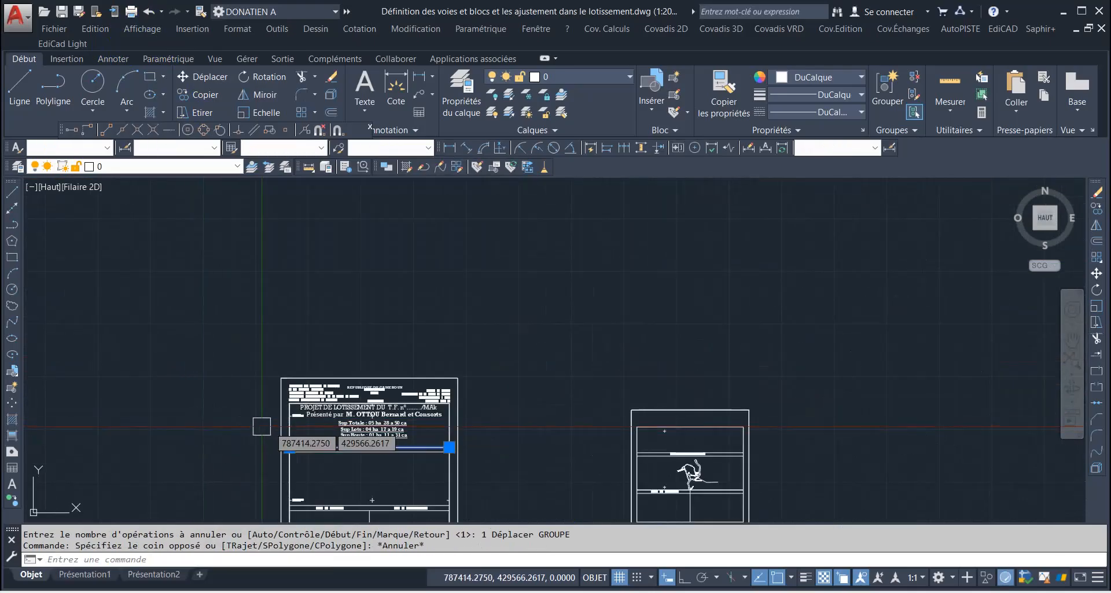
scroll(372, 415, "up", 10)
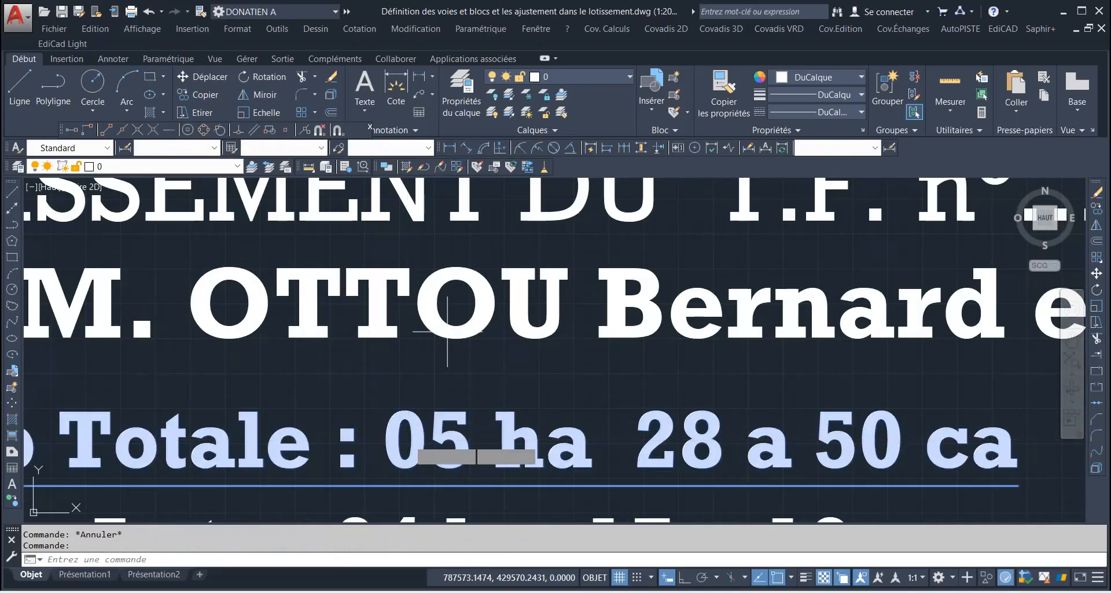
double_click(476, 442)
type("10")
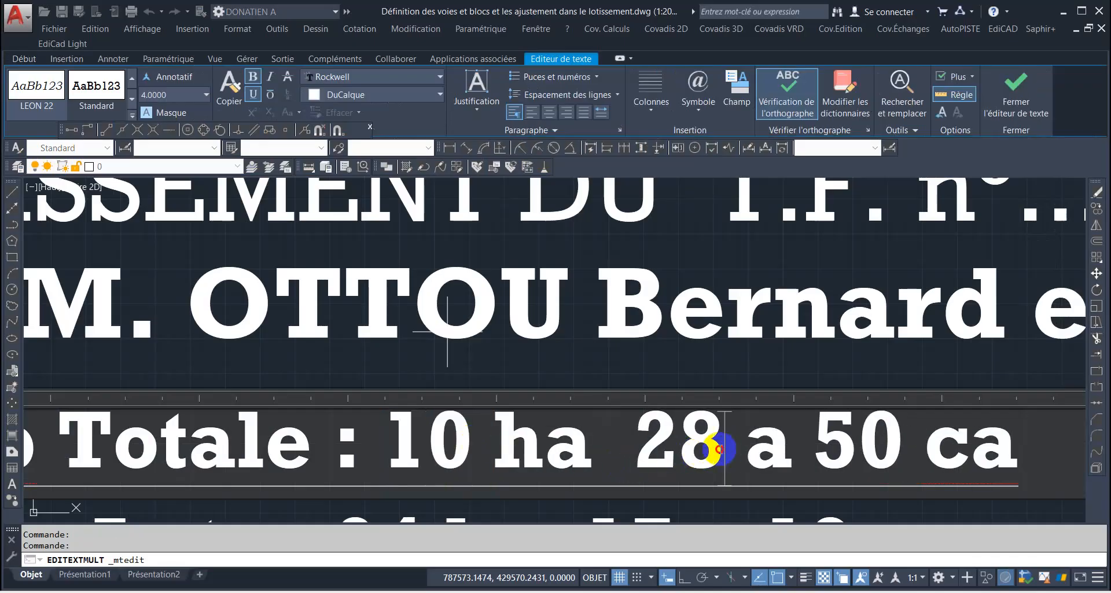
type("59")
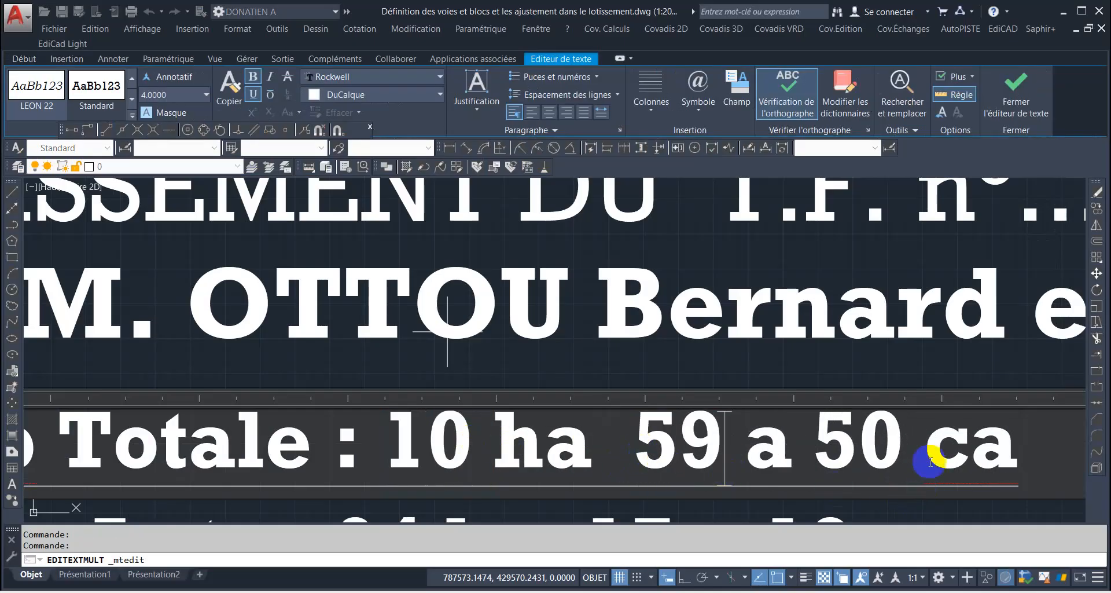
type("43")
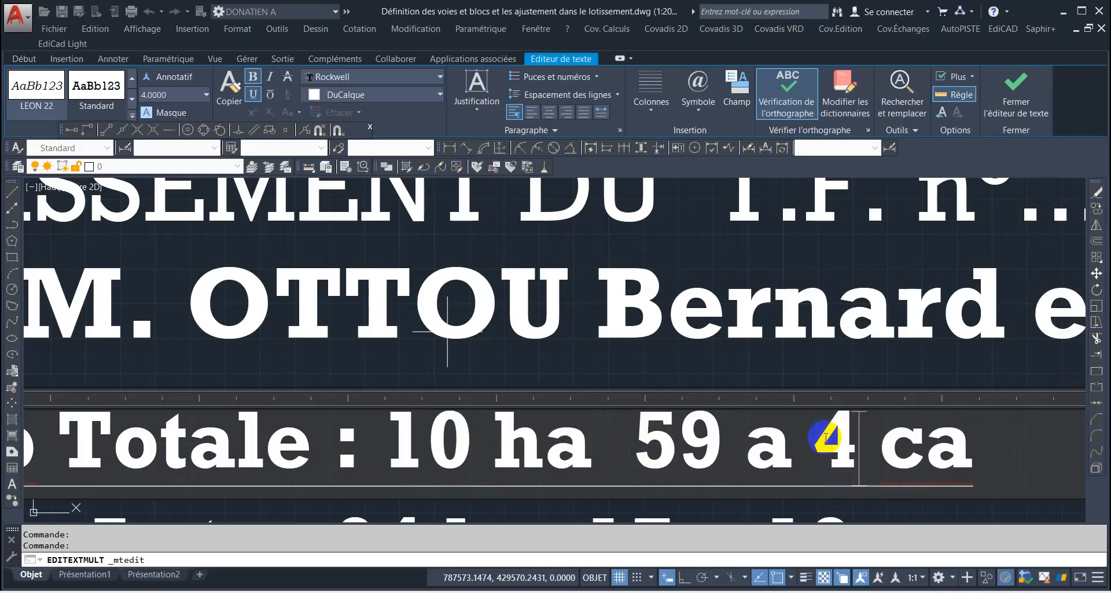
scroll(637, 469, "down", 4)
left_click(190, 457)
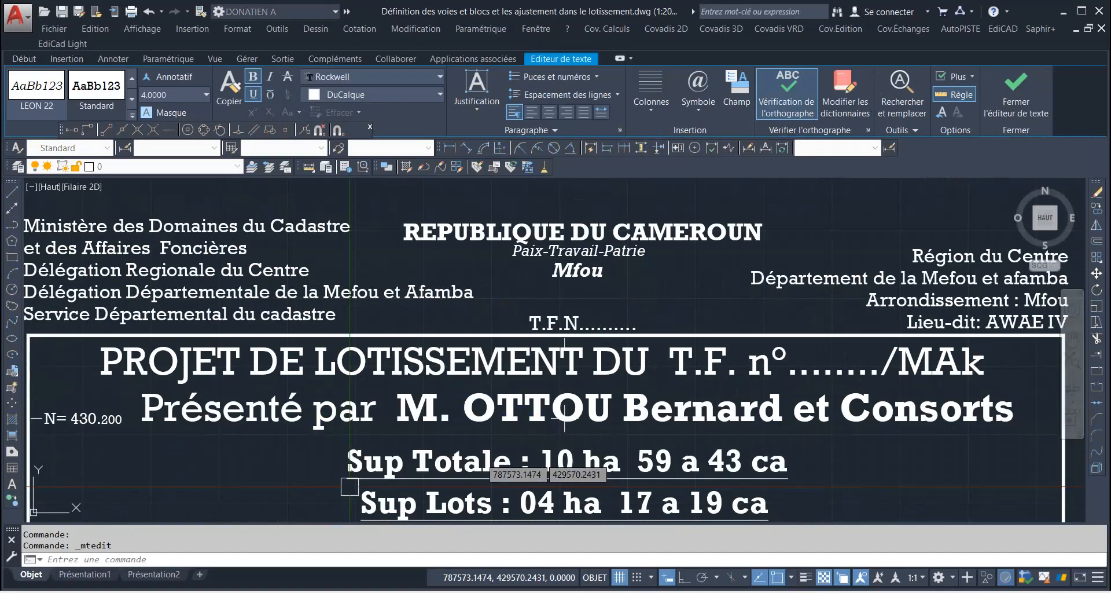
Step: Reset the area in the "Sup Lots" line to the placeholder 00 ha 00 a 00 ca
scroll(597, 464, "up", 5)
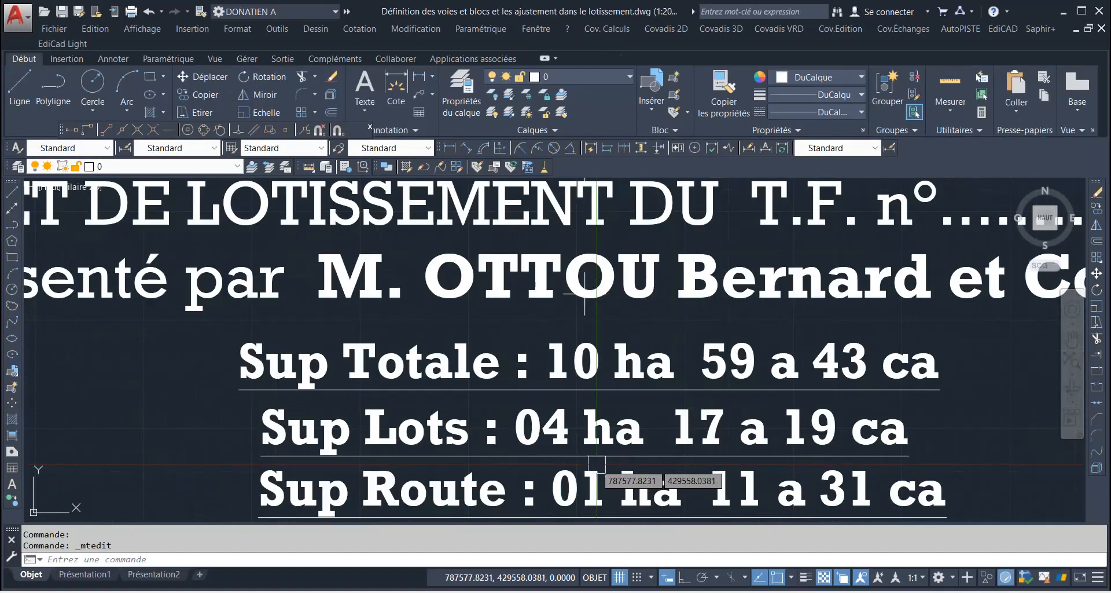
left_click(567, 438)
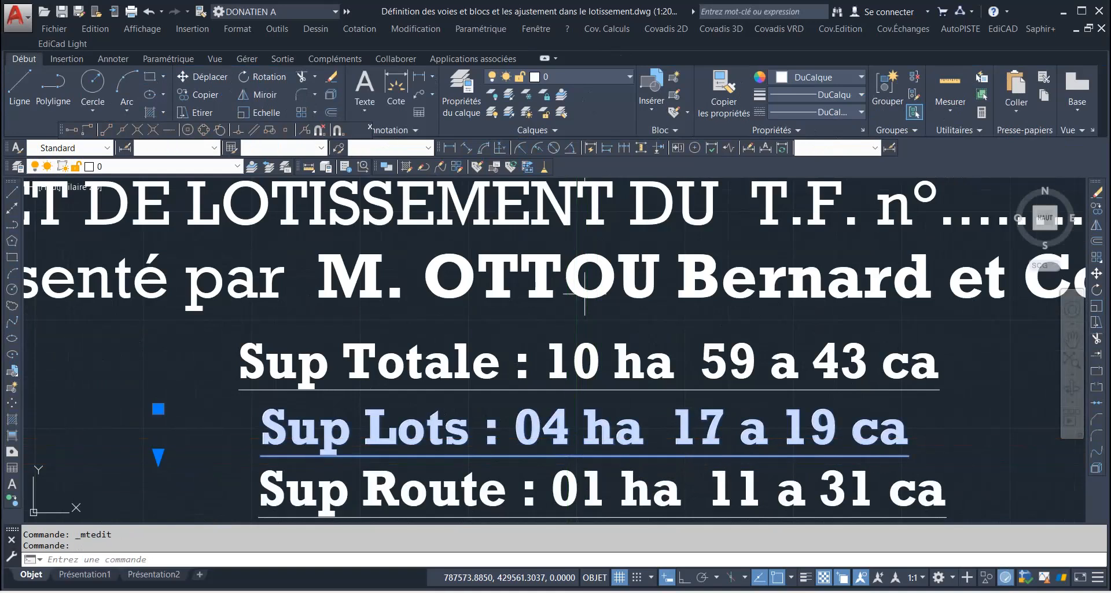
double_click(567, 438)
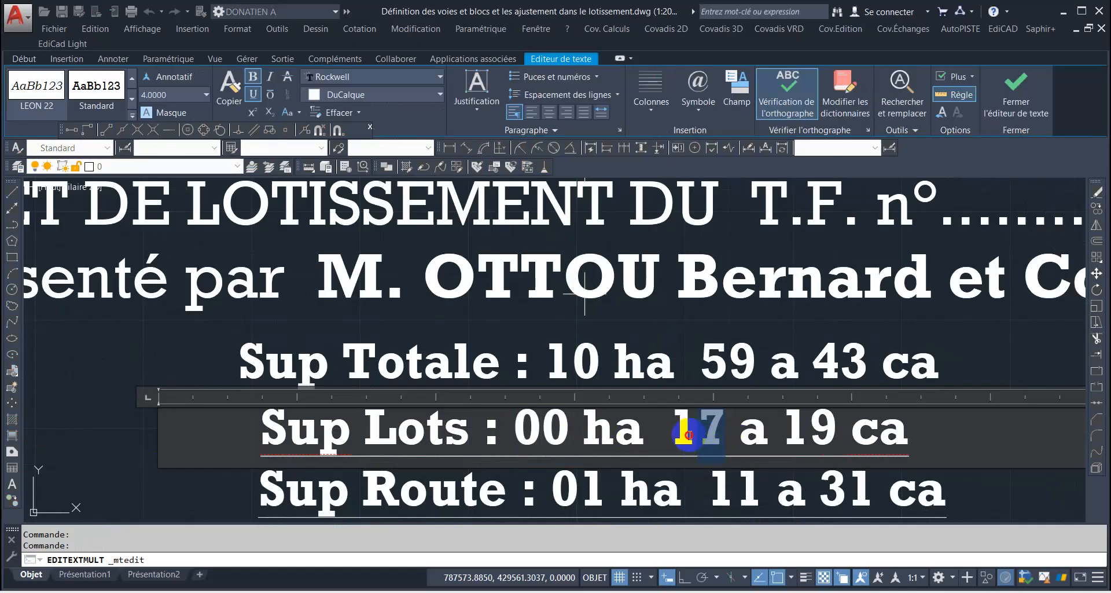
type("00")
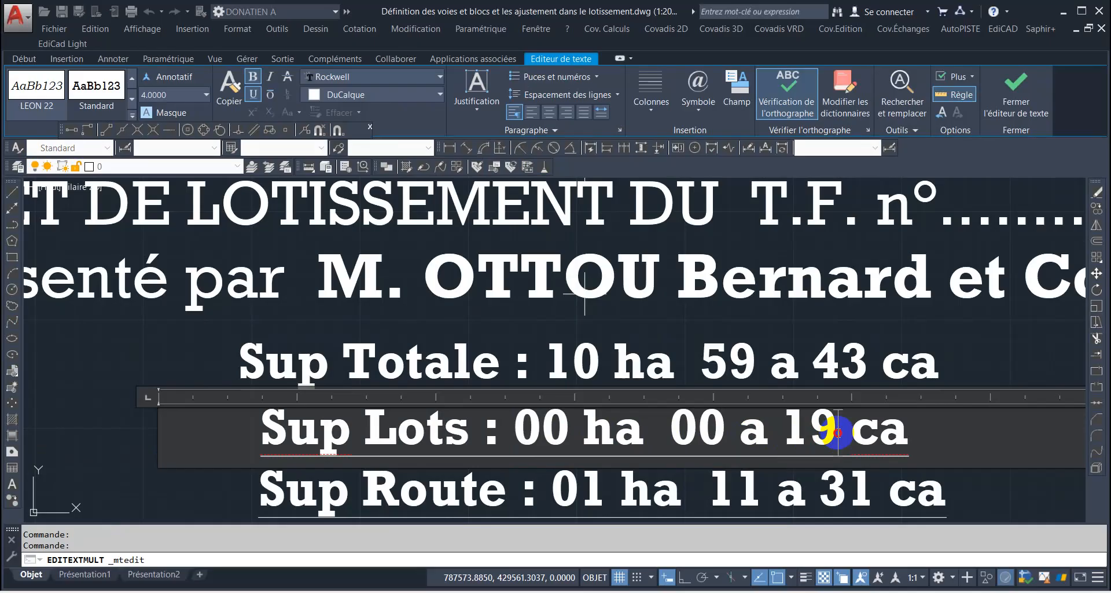
scroll(648, 405, "down", 2)
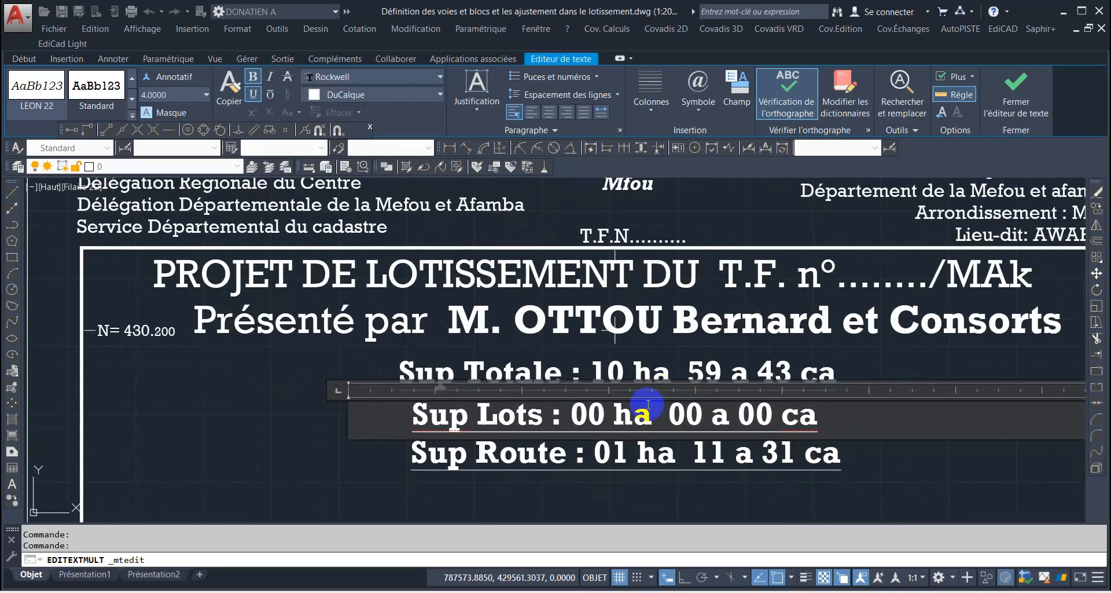
left_click(598, 476)
Step: Reset the area in the "Sup Route" line to the placeholder 00 ha 00 a 00 ca
scroll(630, 453, "up", 4)
left_click(631, 453)
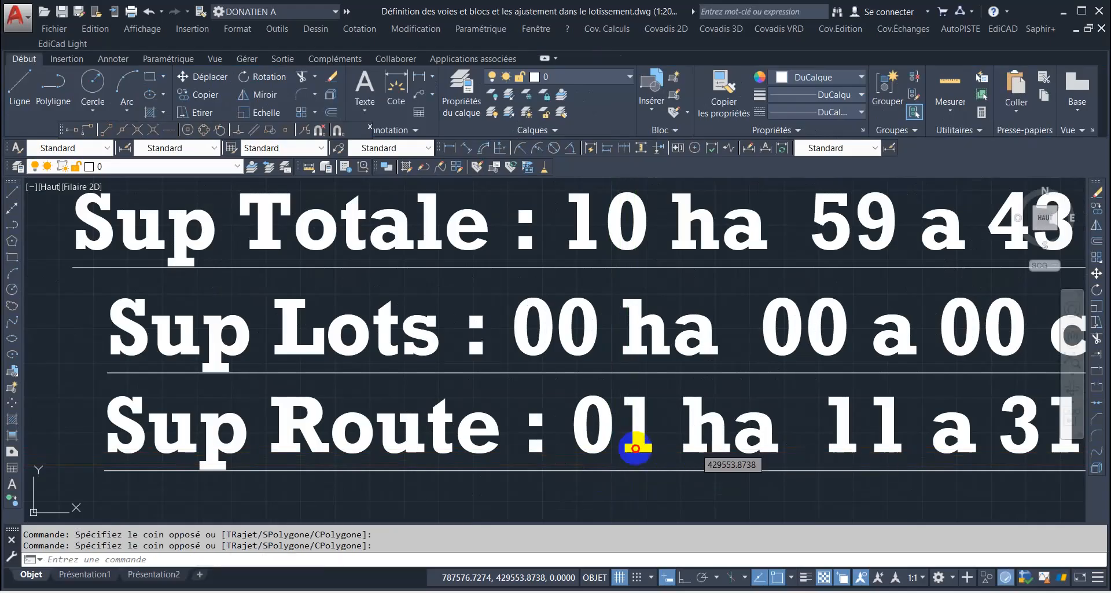
left_click(636, 448)
double_click(672, 419)
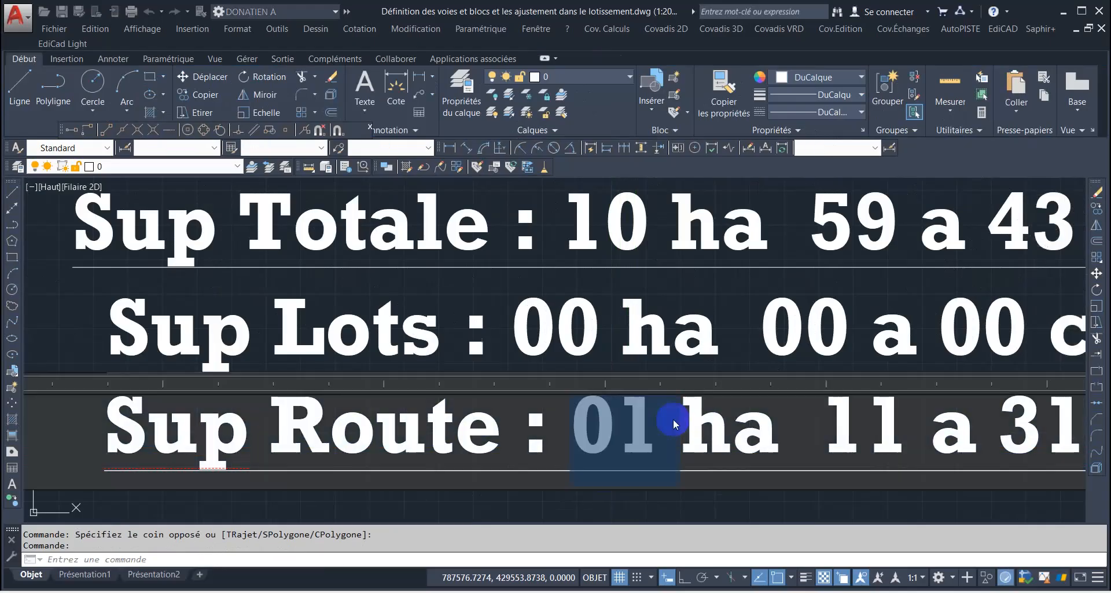
type("00")
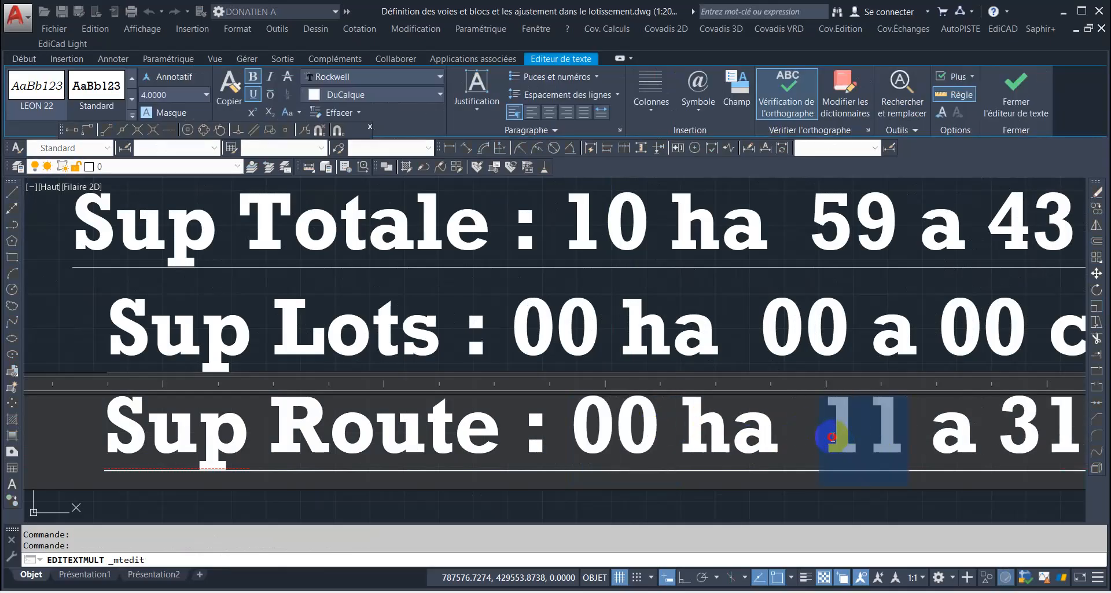
type("00")
scroll(734, 433, "down", 4)
scroll(871, 446, "up", 5)
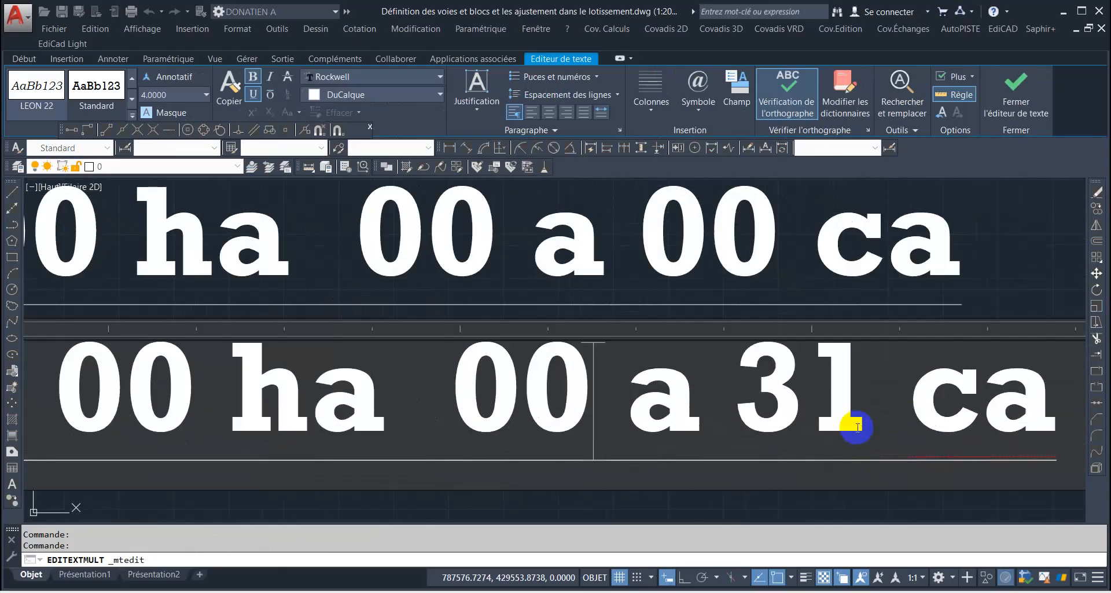
left_click_drag(867, 422, 772, 411)
type("00")
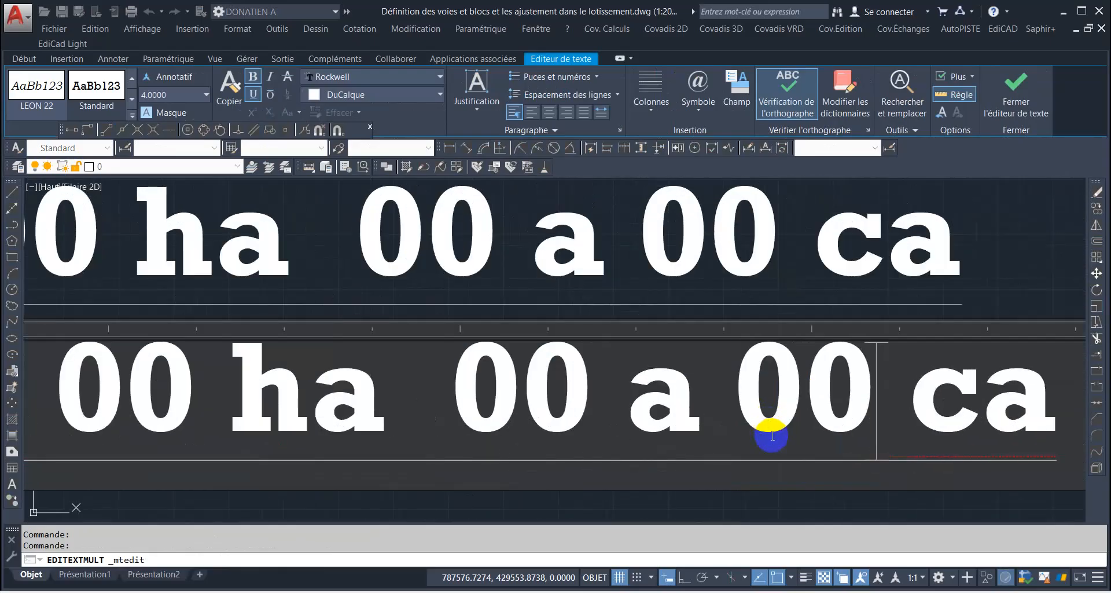
scroll(774, 441, "down", 4)
scroll(671, 441, "down", 4)
left_click(895, 395)
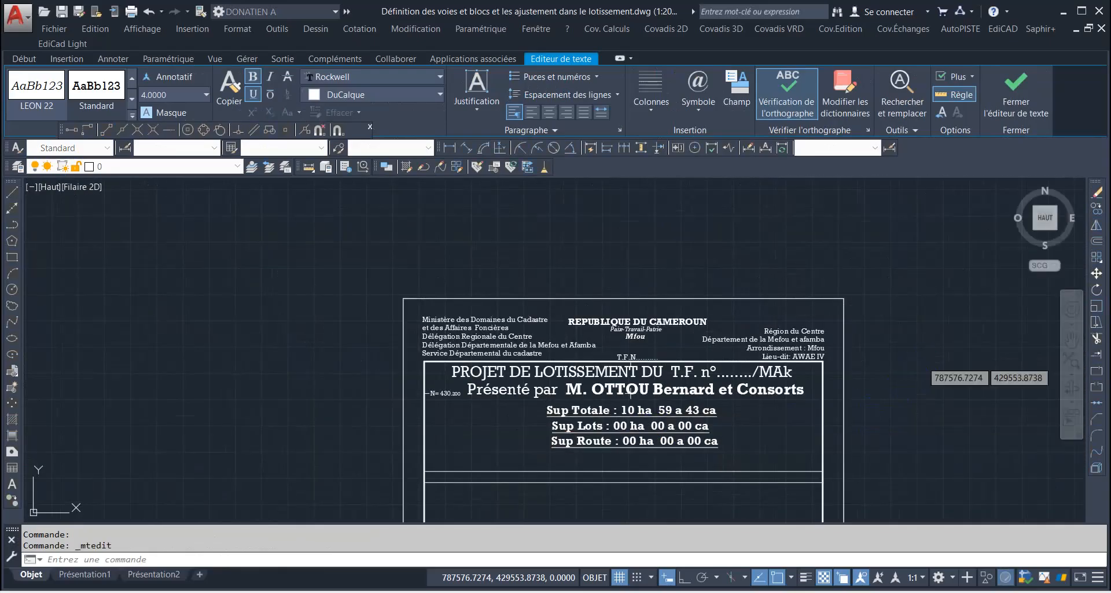
Step: Replace the presenter's name after "M." in the title's "Présenté par" line with a dotted placeholder before "et Consorts"
scroll(576, 382, "up", 3)
scroll(576, 382, "down", 2)
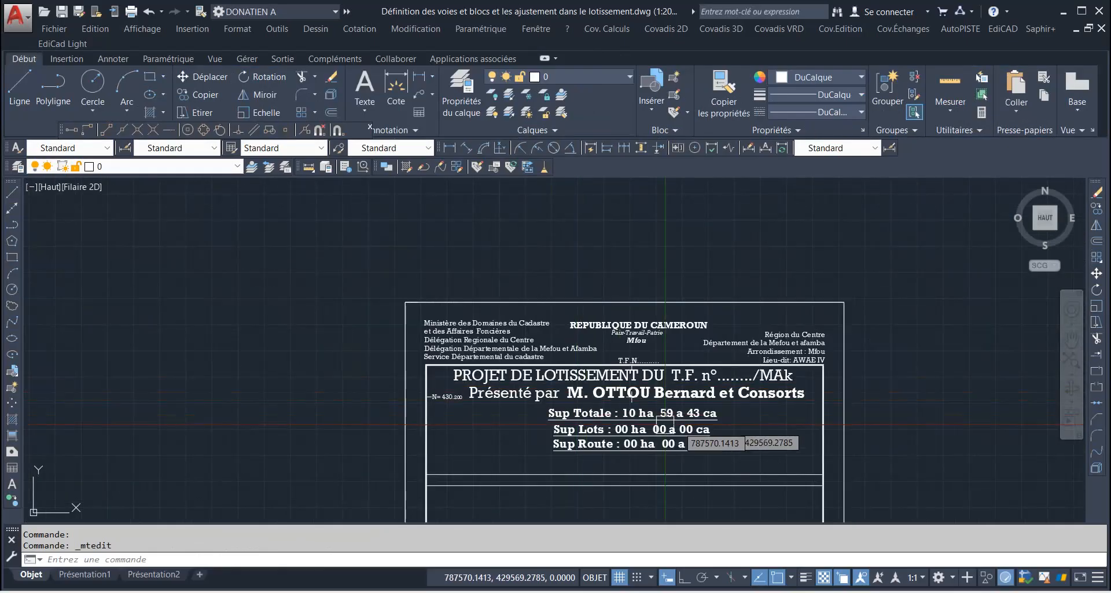
scroll(640, 401, "up", 4)
left_click(589, 390)
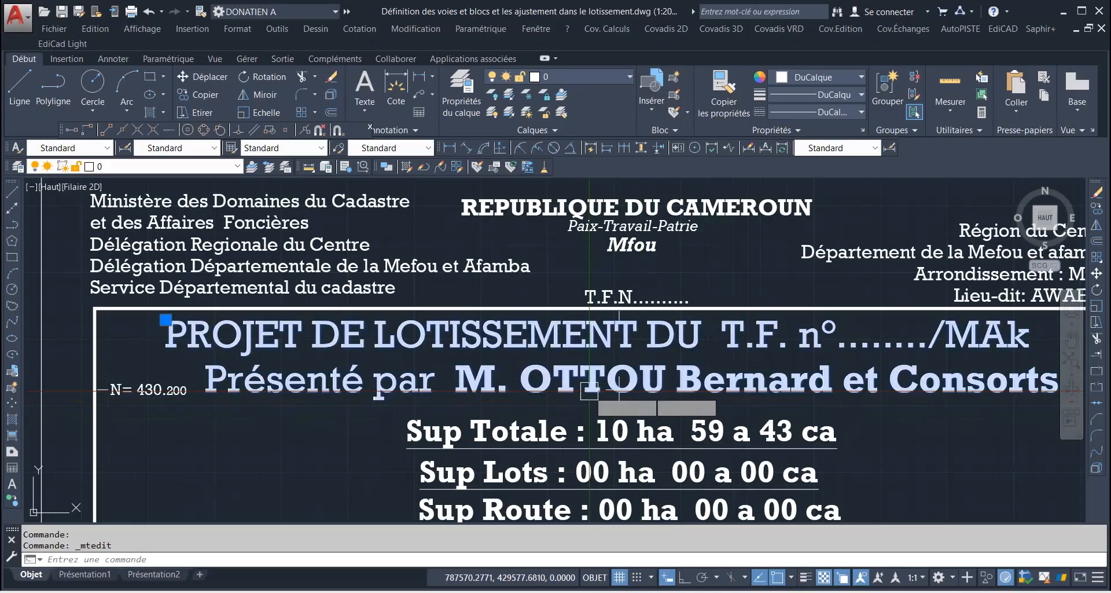
double_click(532, 383)
triple_click(531, 385)
left_click(517, 380)
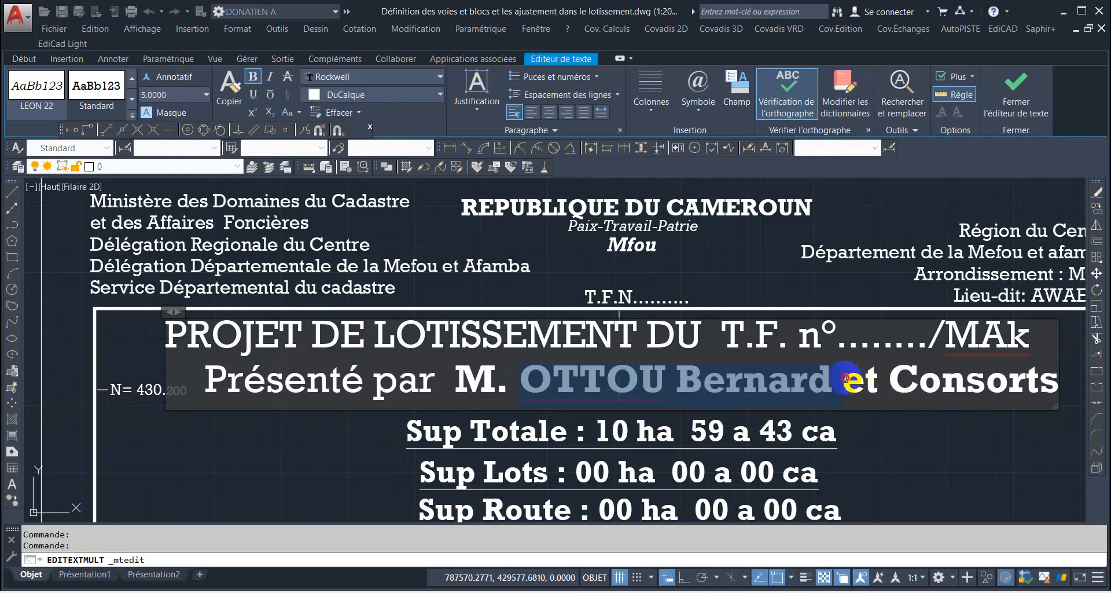
type("...")
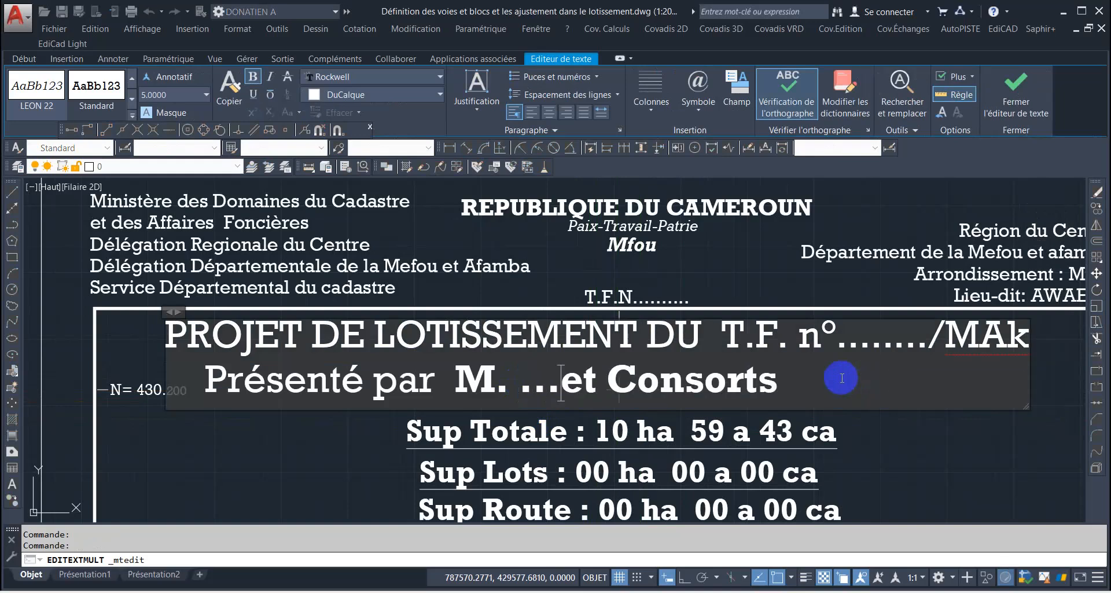
type(".......")
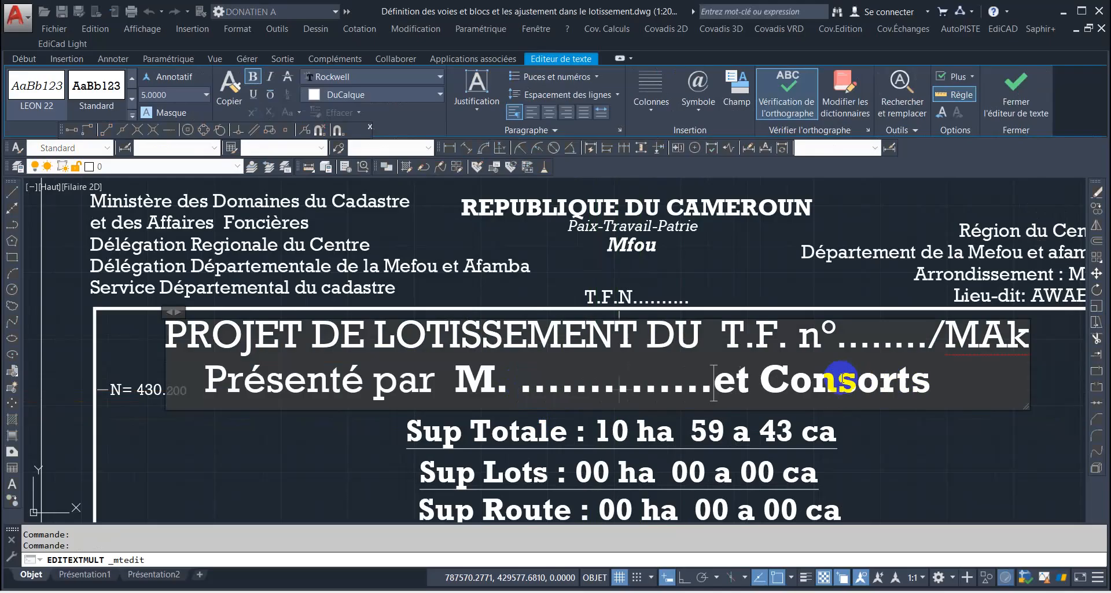
type(".......")
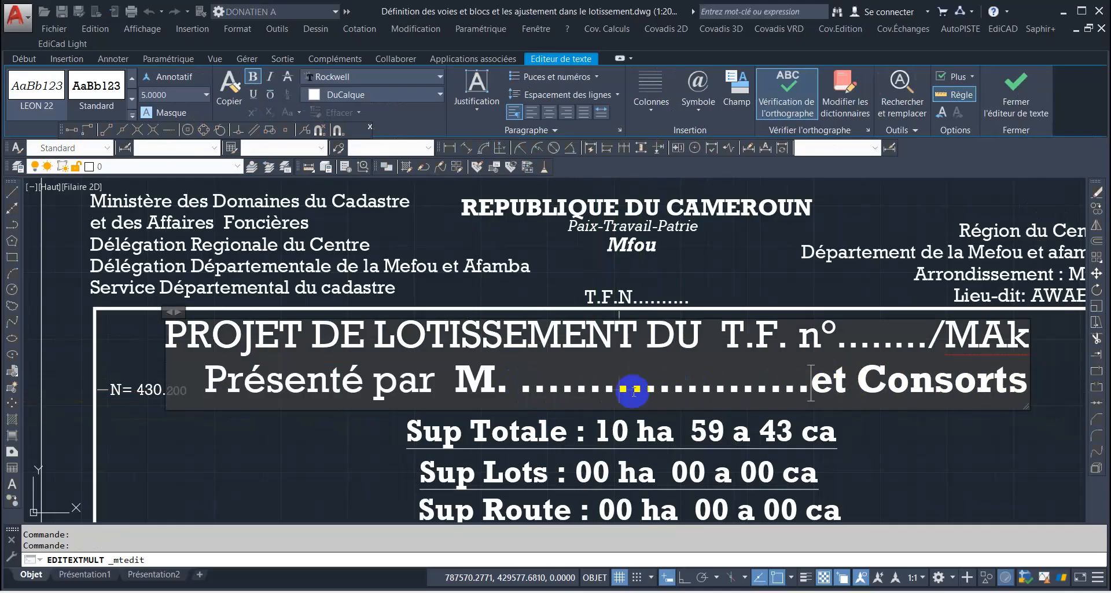
left_click(285, 460)
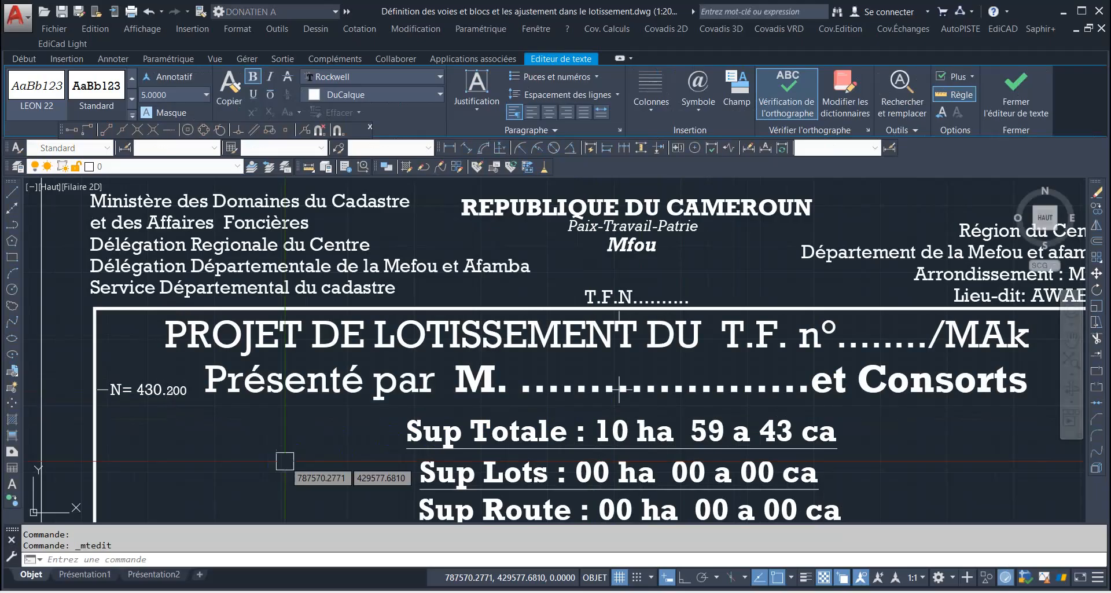
Step: Move the "Plan de Situation pas à l'échèlle" label from the smaller sheet into the A4 sheet's narrow band below the surface-area lines
scroll(611, 374, "down", 5)
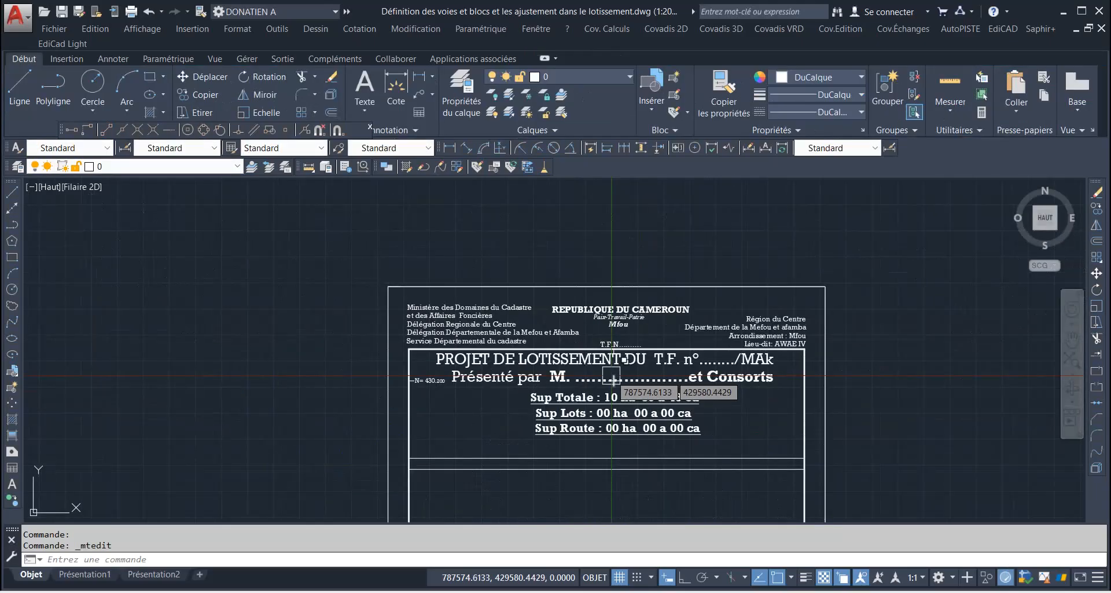
scroll(612, 354, "up", 4)
scroll(611, 353, "down", 8)
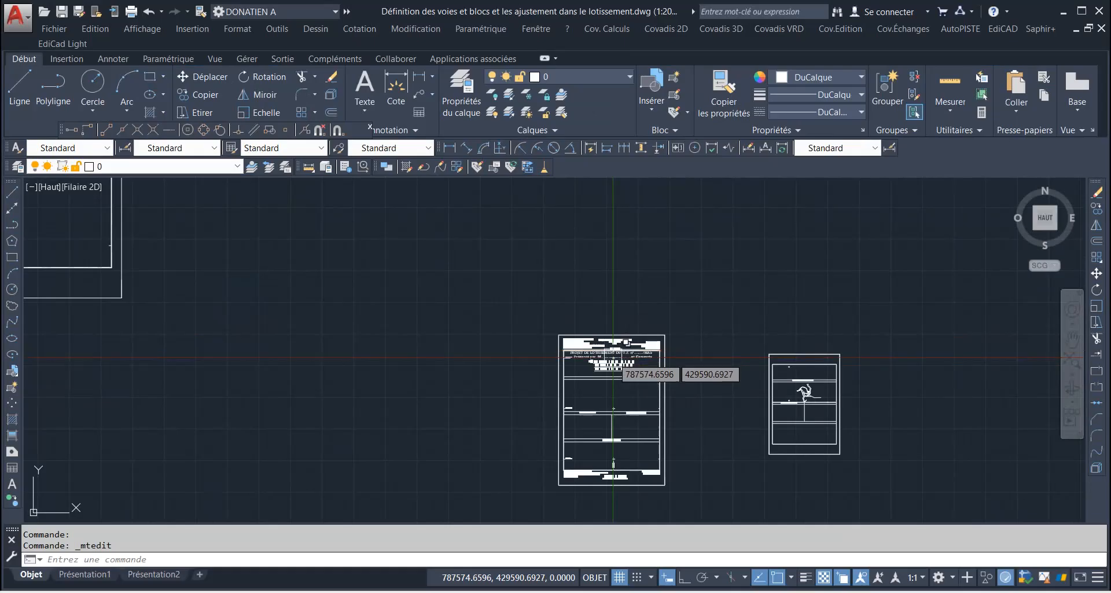
scroll(636, 457, "up", 7)
scroll(638, 416, "down", 5)
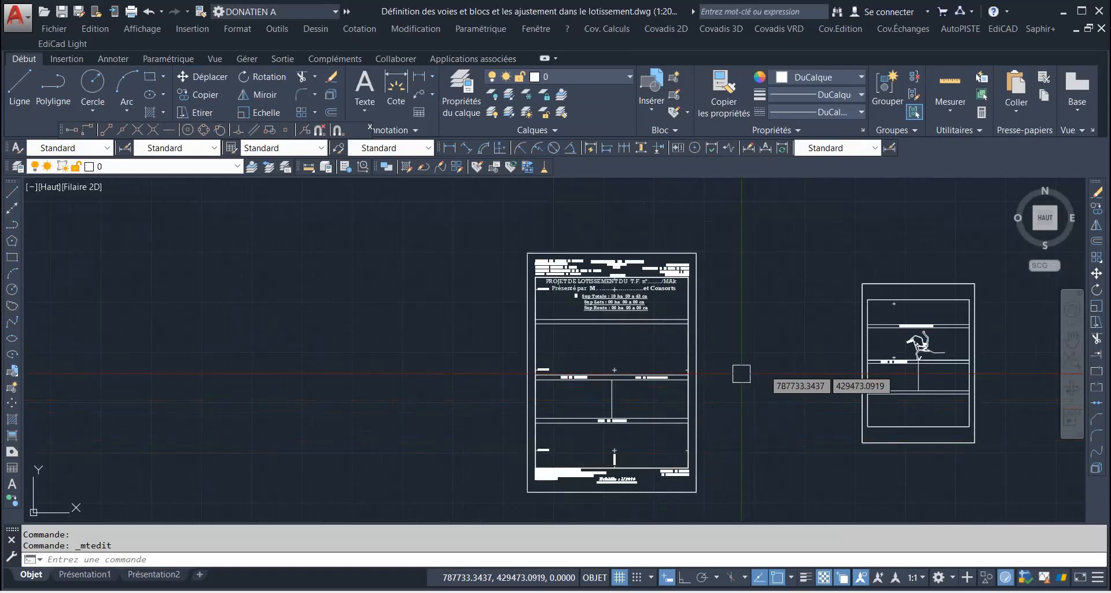
scroll(869, 324, "up", 6)
scroll(723, 359, "up", 2)
left_click(721, 359)
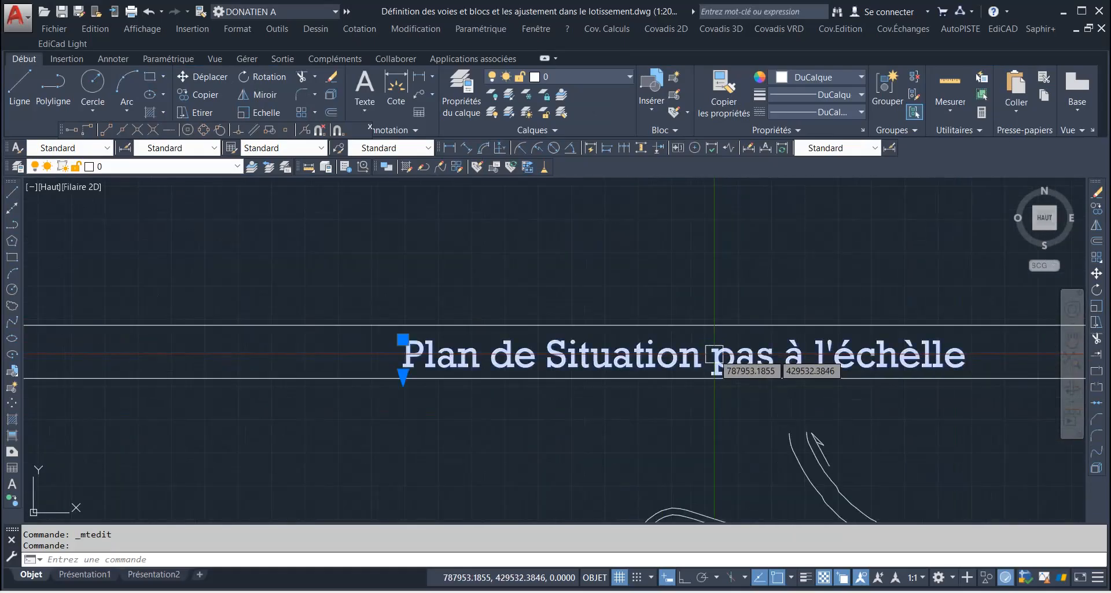
left_click(1094, 274)
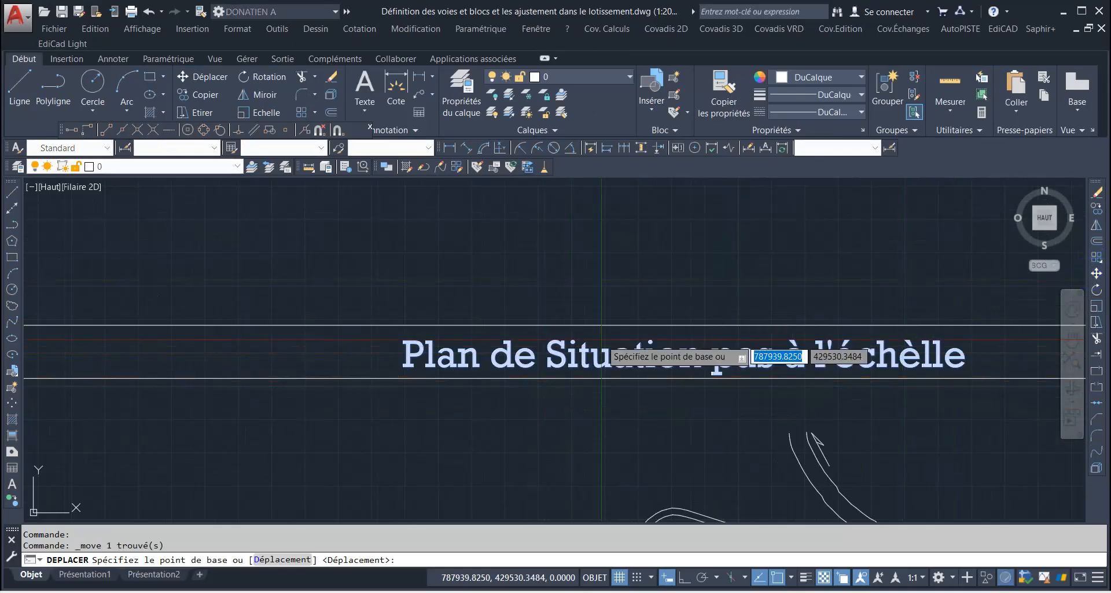
left_click(634, 356)
scroll(718, 353, "down", 6)
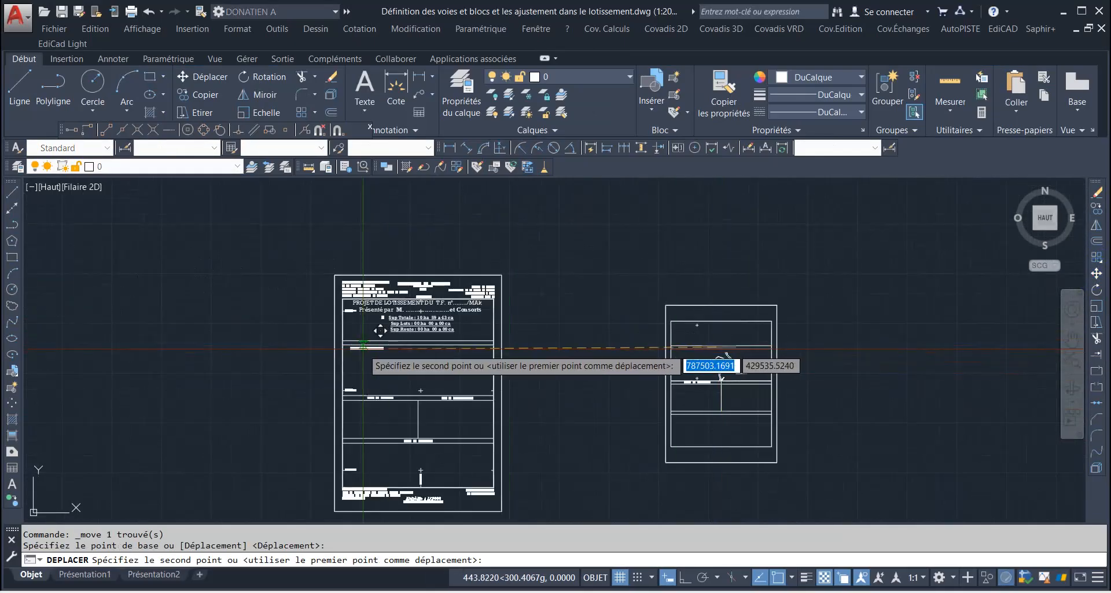
scroll(399, 326, "up", 6)
scroll(481, 317, "down", 6)
scroll(504, 317, "up", 6)
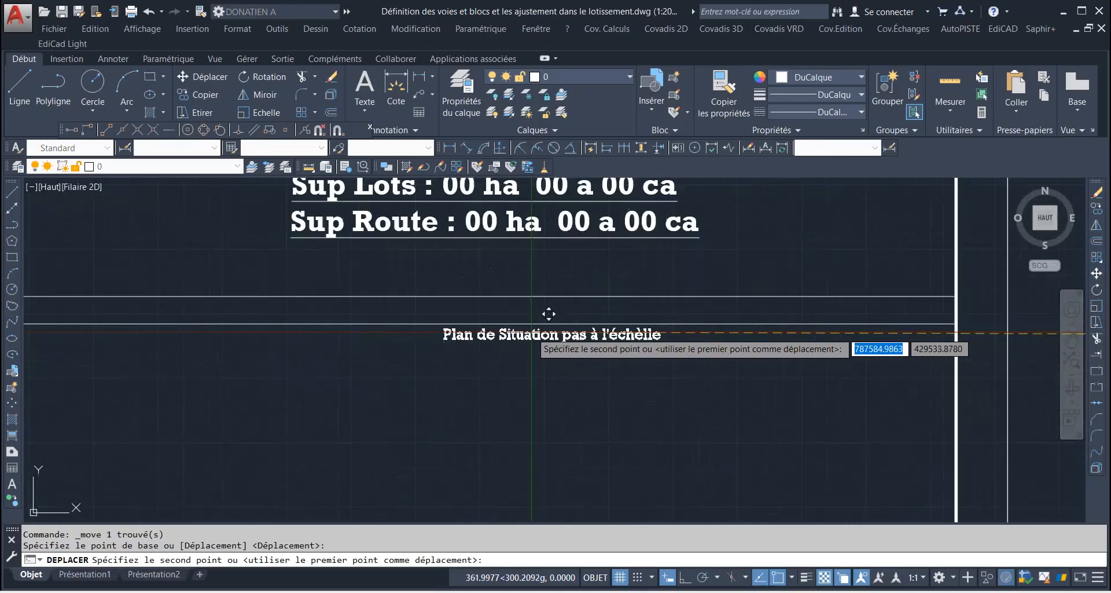
left_click(476, 290)
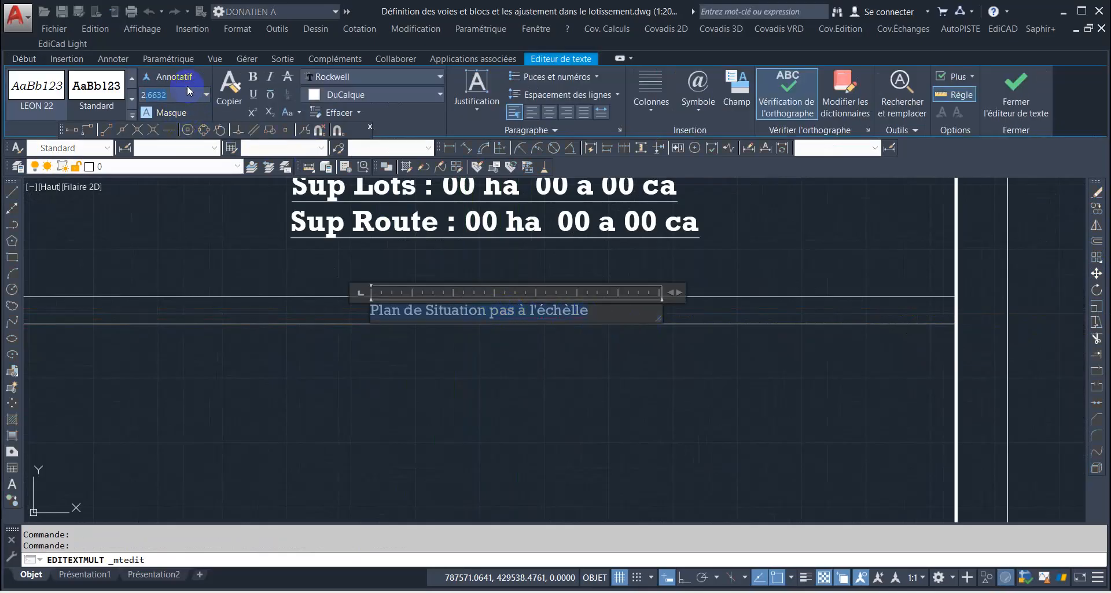
Step: Increase the text height of the "Plan de Situation pas à l'échèlle" label in the A4 sheet's band
key("Return")
left_click(275, 323)
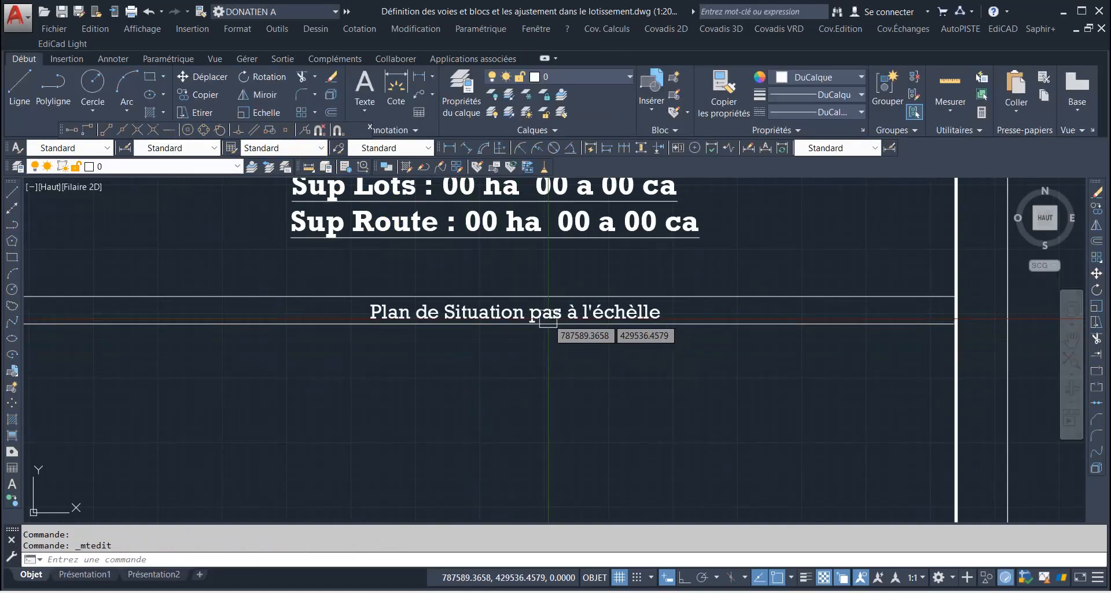
Step: Move the "Plan de Situation pas à l'échèlle" text horizontally to centre it in its band, and save the drawing
scroll(496, 349, "down", 2)
scroll(457, 319, "up", 2)
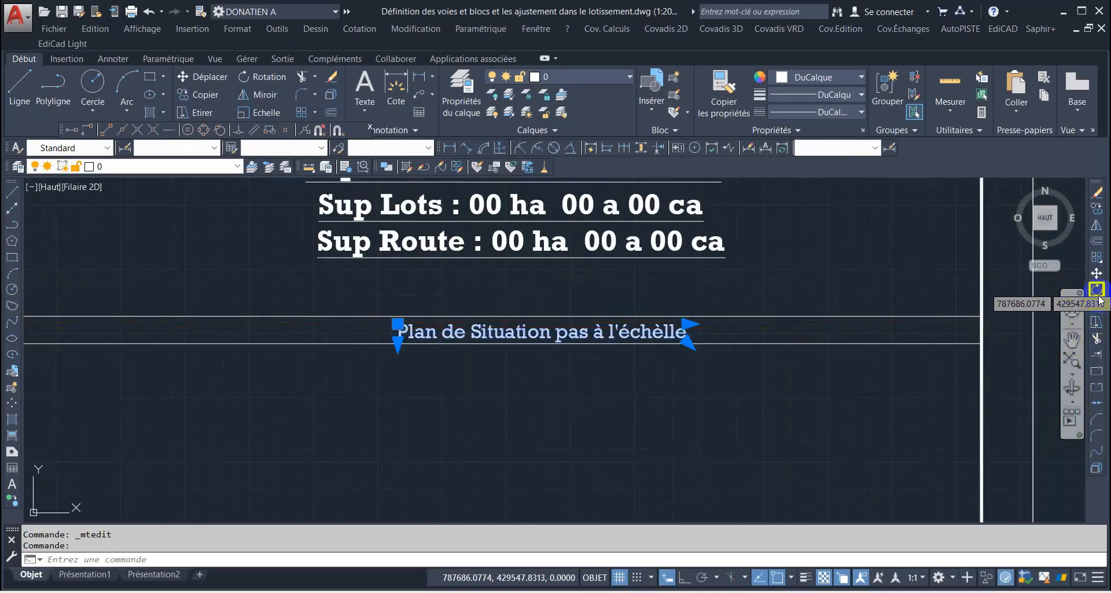
left_click(1098, 273)
left_click(817, 354)
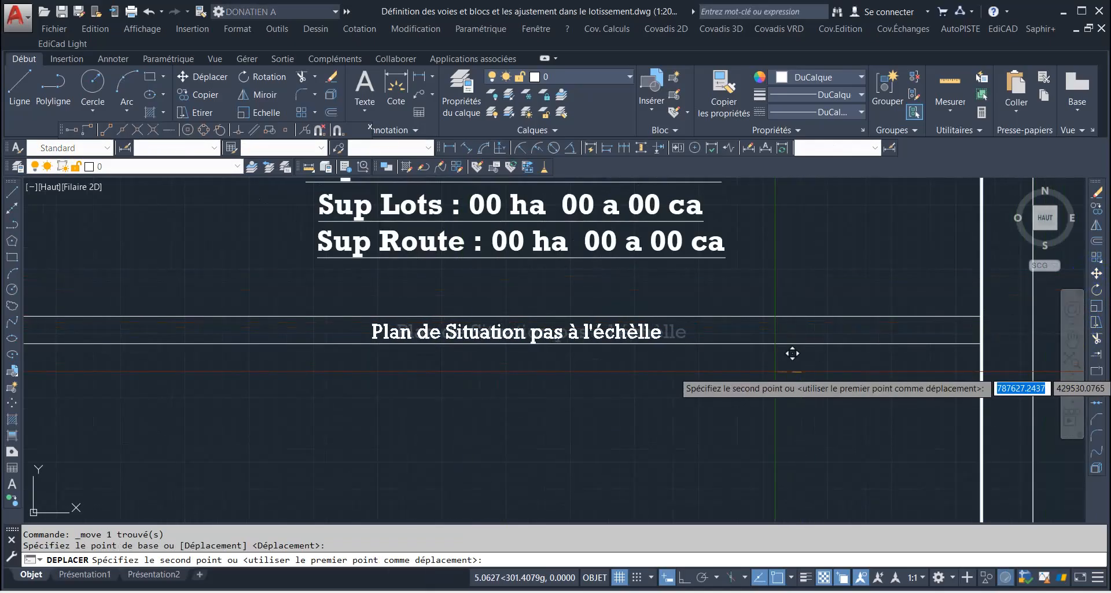
left_click(776, 354)
scroll(591, 379, "down", 2)
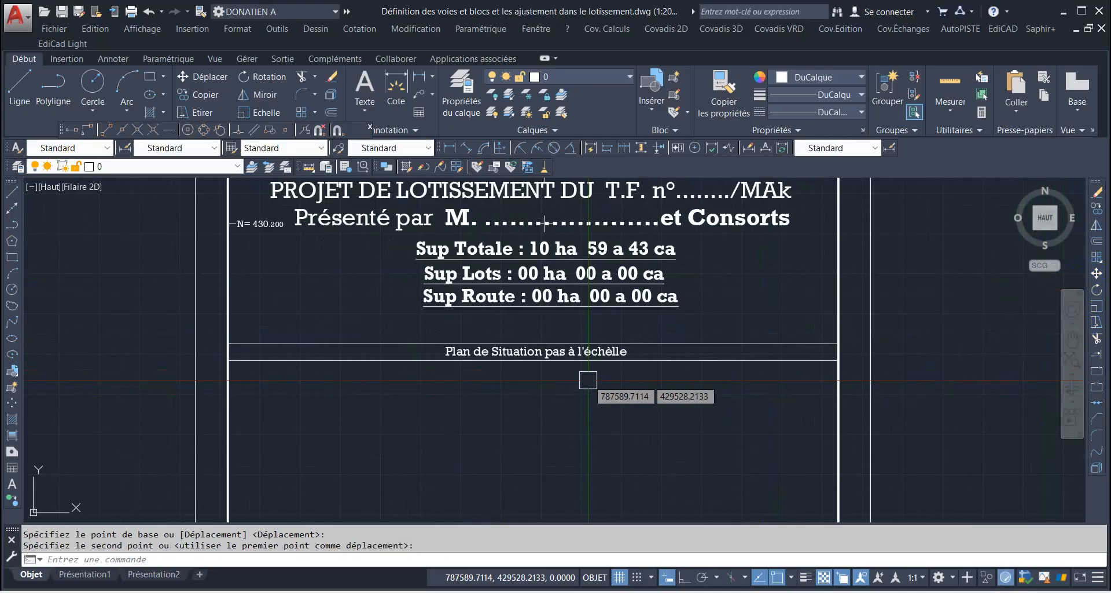
scroll(595, 350, "down", 6)
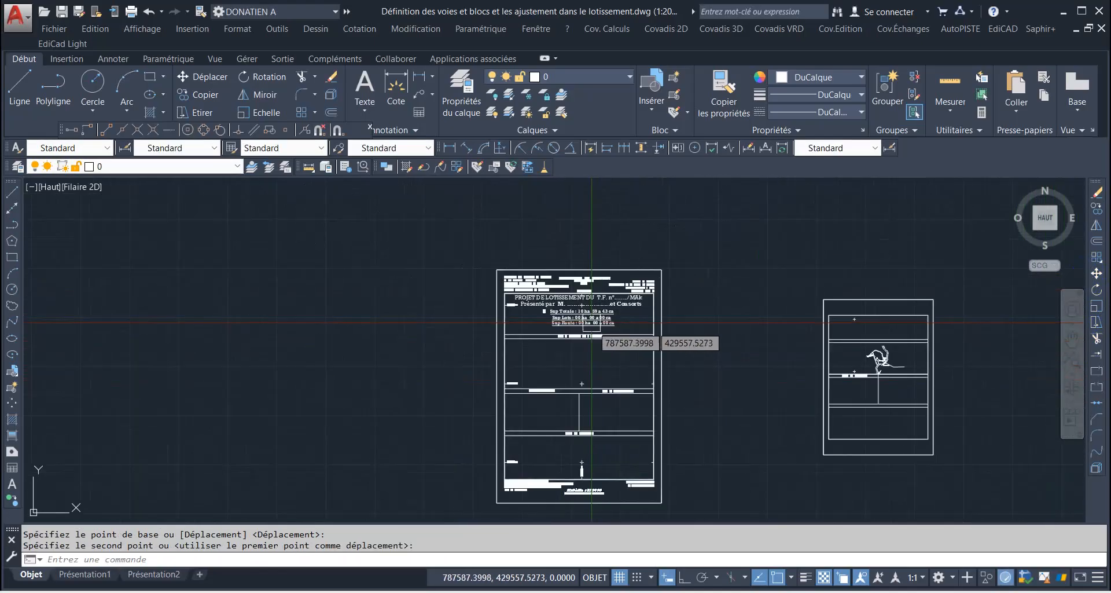
scroll(591, 367, "up", 1)
scroll(591, 367, "up", 2)
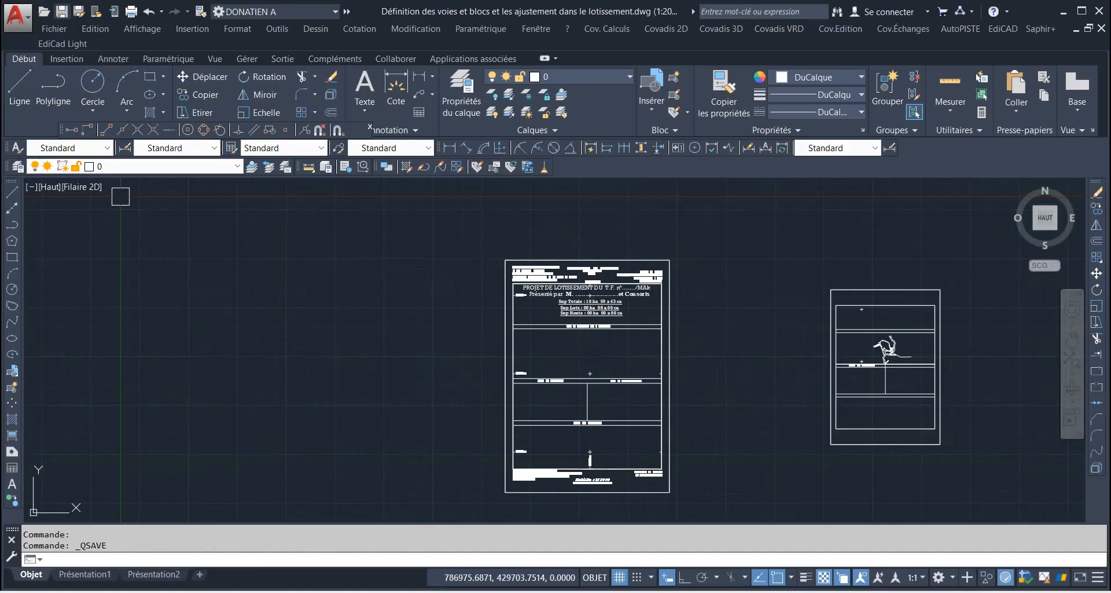
left_click(432, 403)
key("Escape")
key("Escape")
Step: Examine the completed title block, from the administrative header and area lines down to the visa and scale sections
scroll(432, 404, "down", 3)
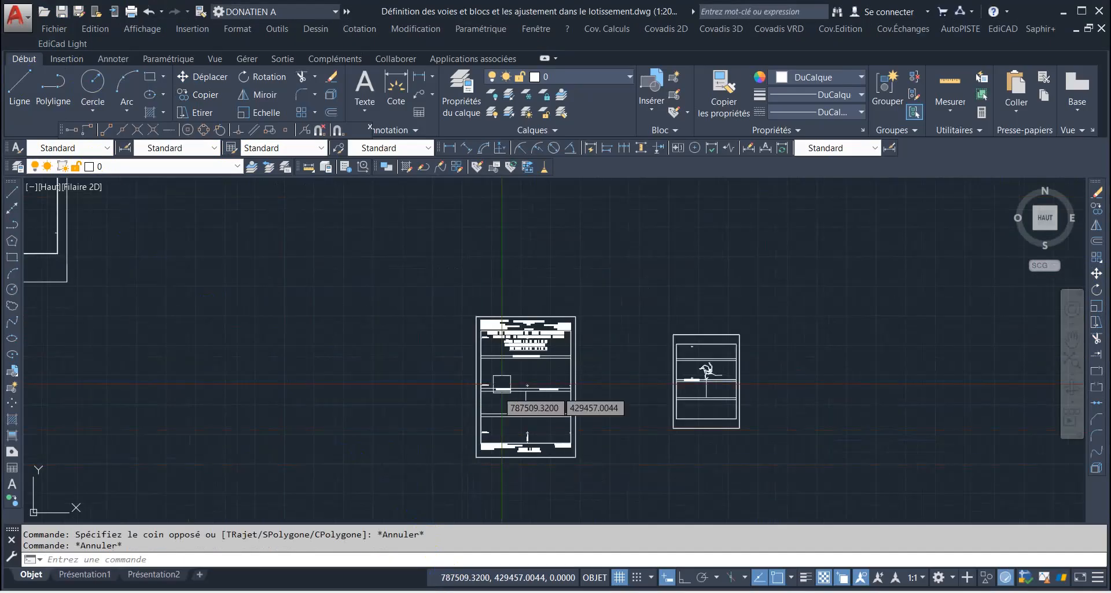
scroll(505, 349, "up", 8)
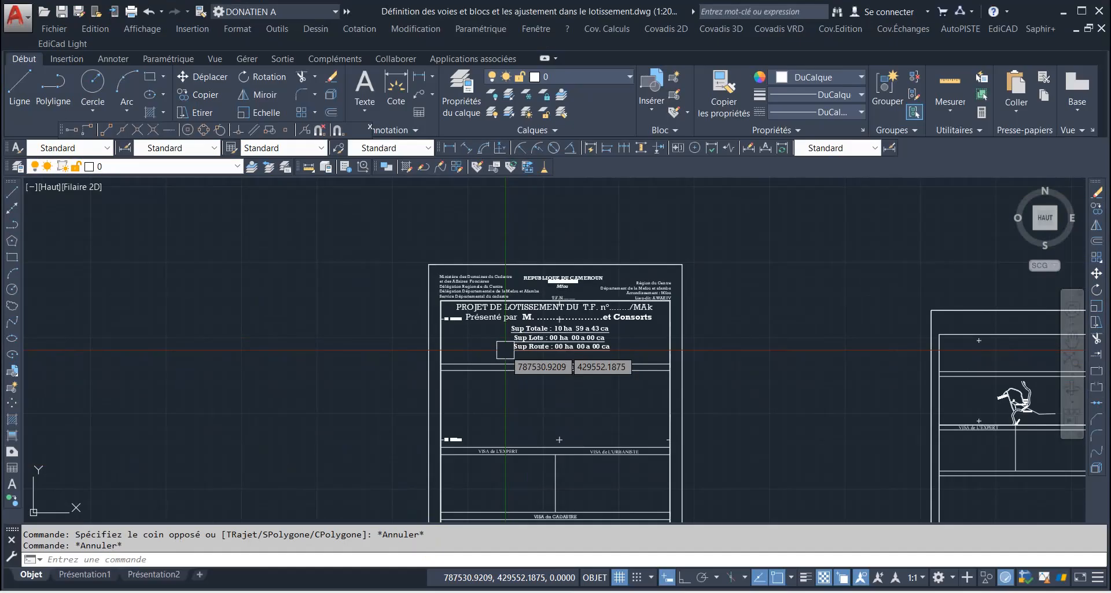
scroll(495, 263, "down", 4)
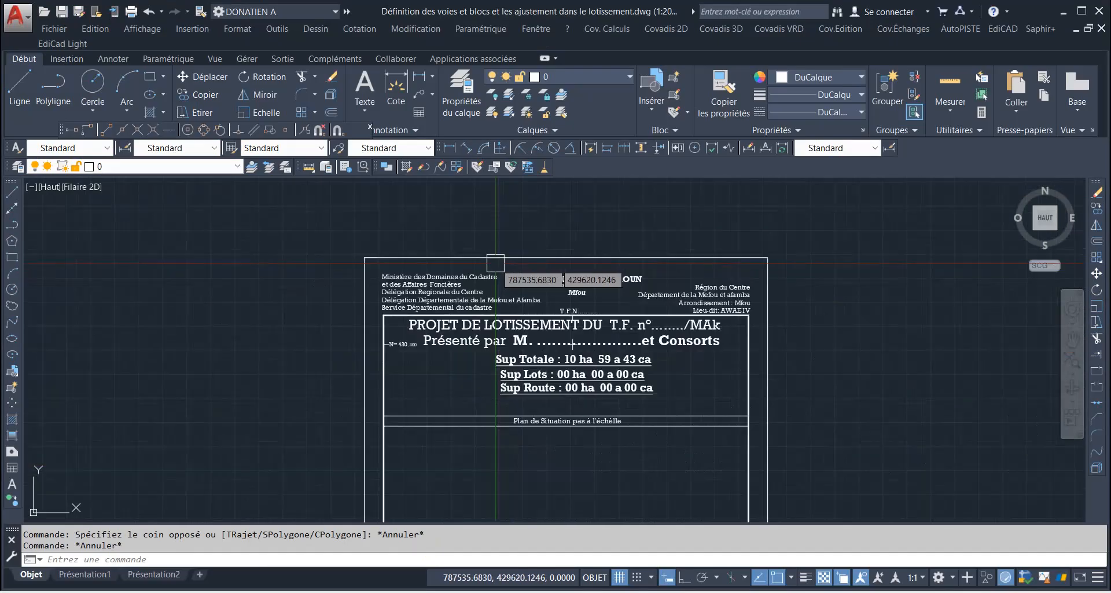
scroll(740, 330, "up", 5)
scroll(648, 295, "down", 4)
scroll(644, 293, "down", 2)
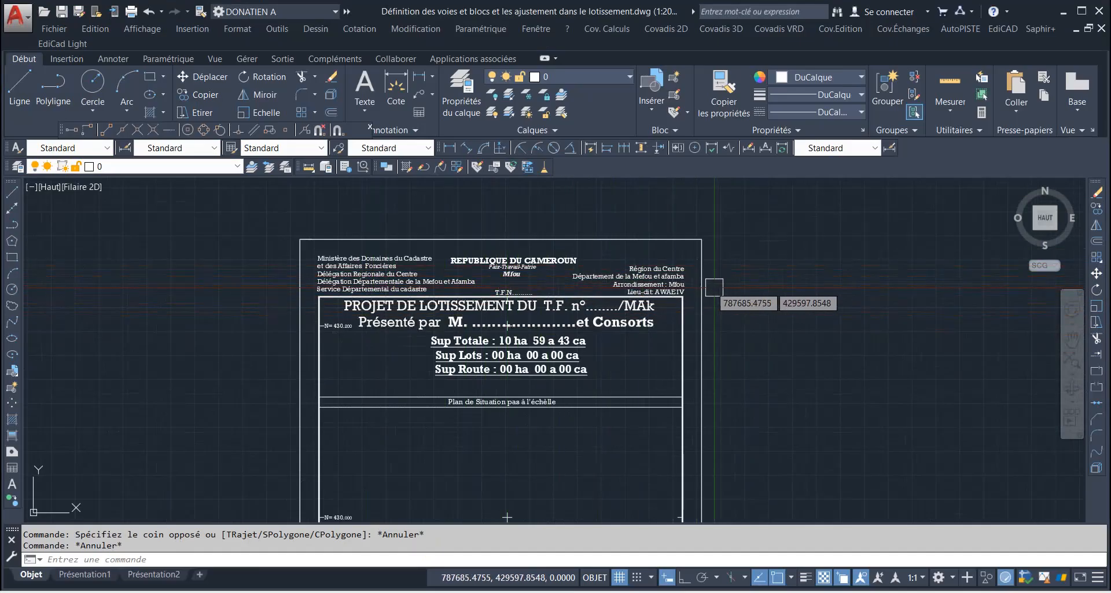
scroll(499, 270, "up", 6)
scroll(479, 302, "down", 2)
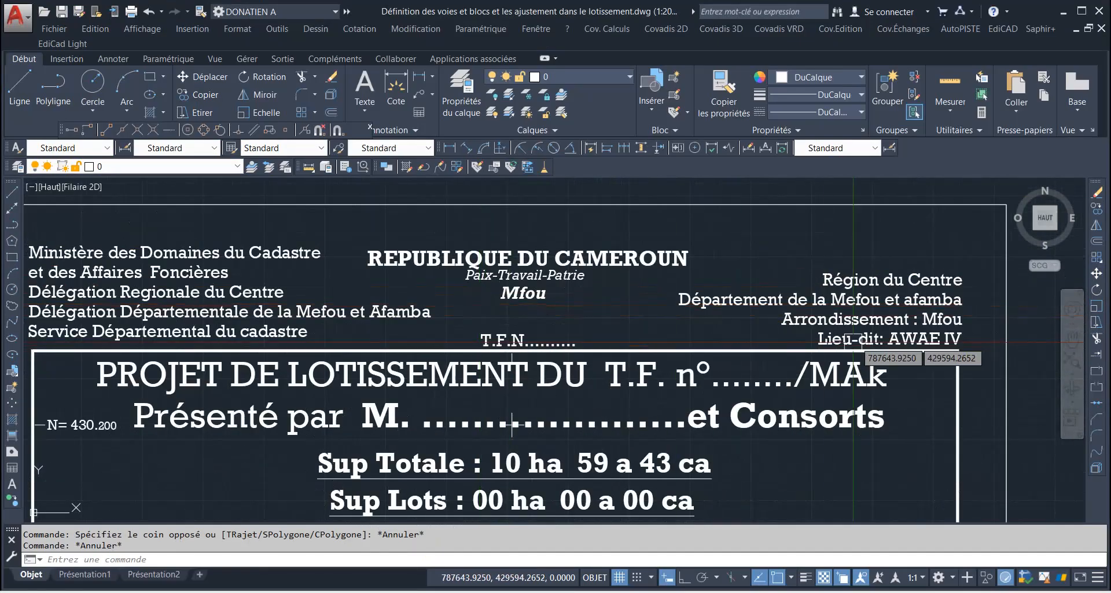
scroll(868, 347, "up", 2)
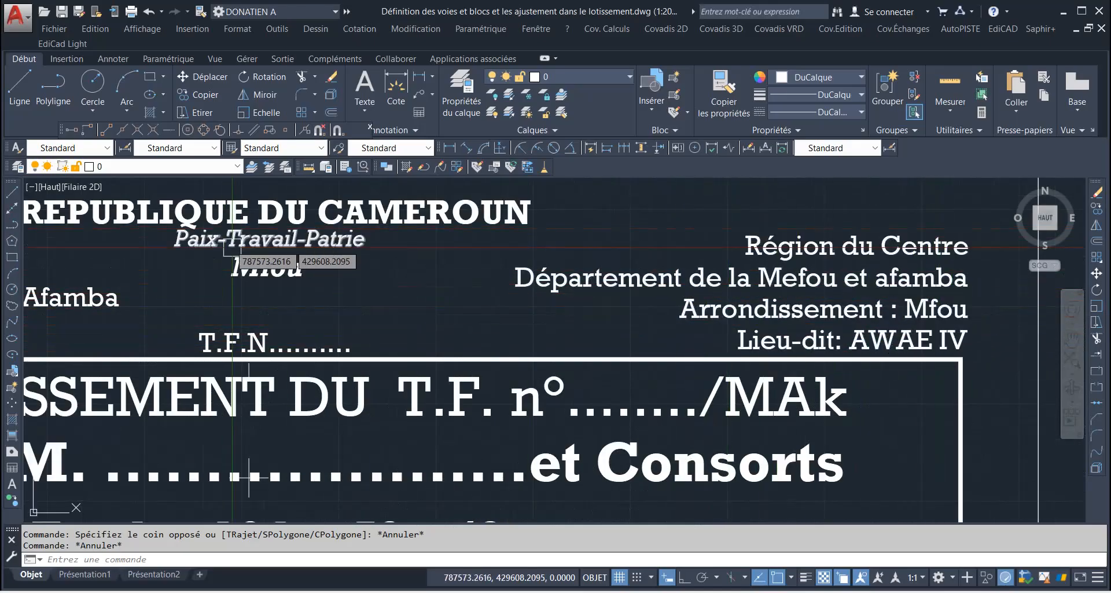
scroll(376, 272, "down", 4)
scroll(393, 283, "up", 2)
scroll(400, 301, "down", 3)
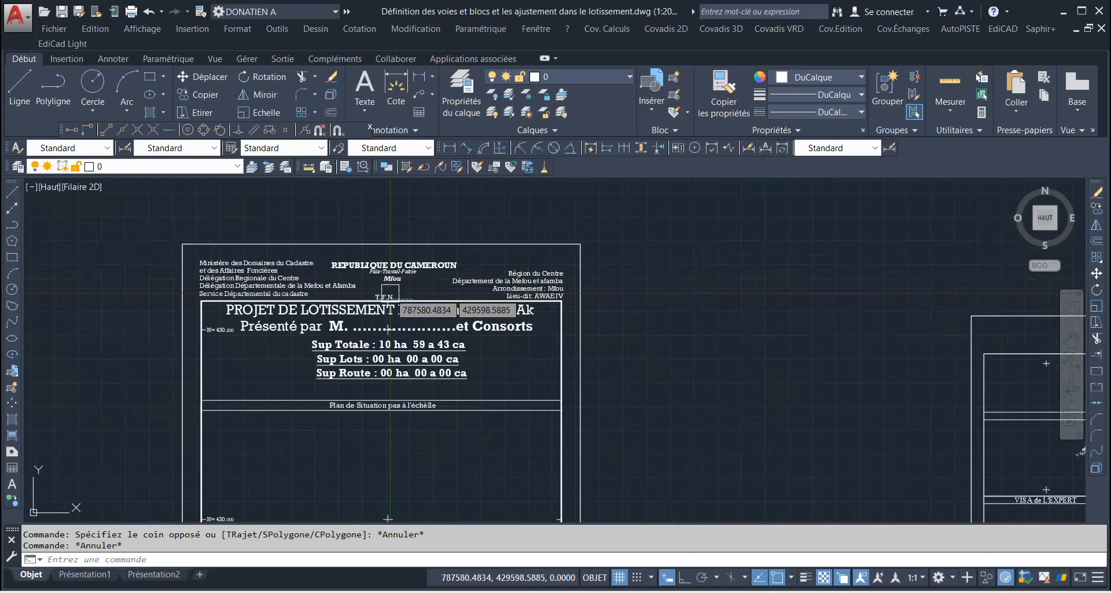
scroll(397, 434, "up", 2)
scroll(408, 434, "down", 1)
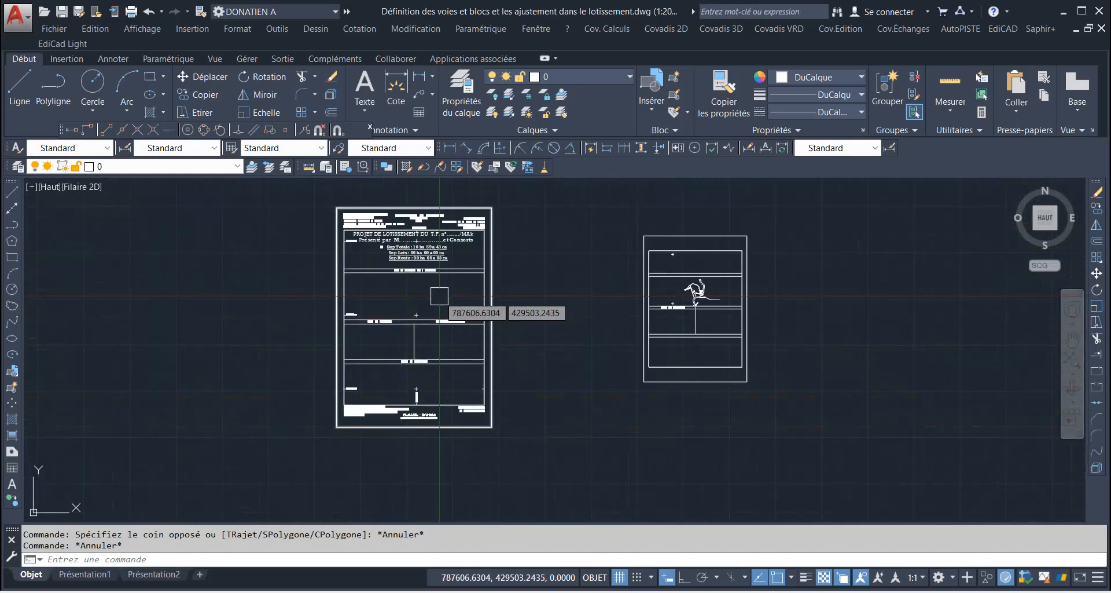
scroll(405, 299, "down", 1)
scroll(370, 296, "up", 5)
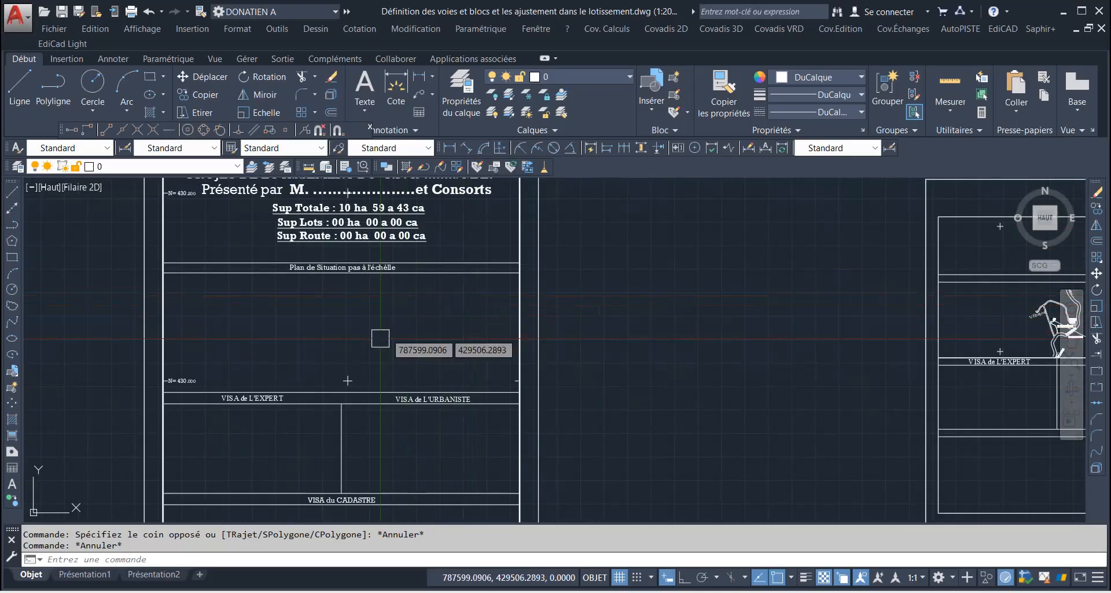
scroll(467, 313, "down", 4)
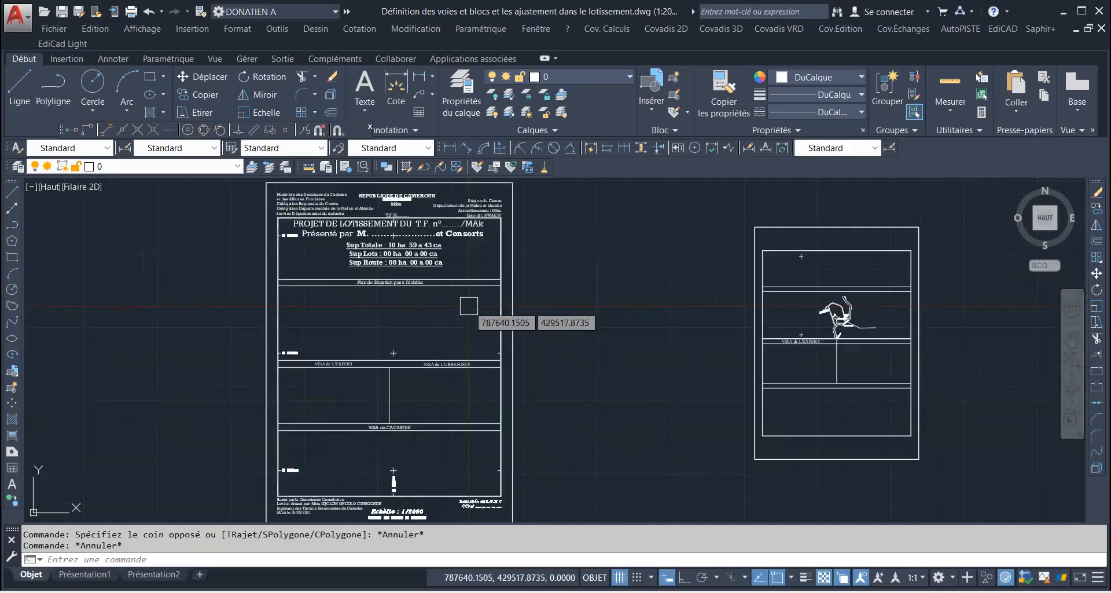
scroll(426, 415, "up", 4)
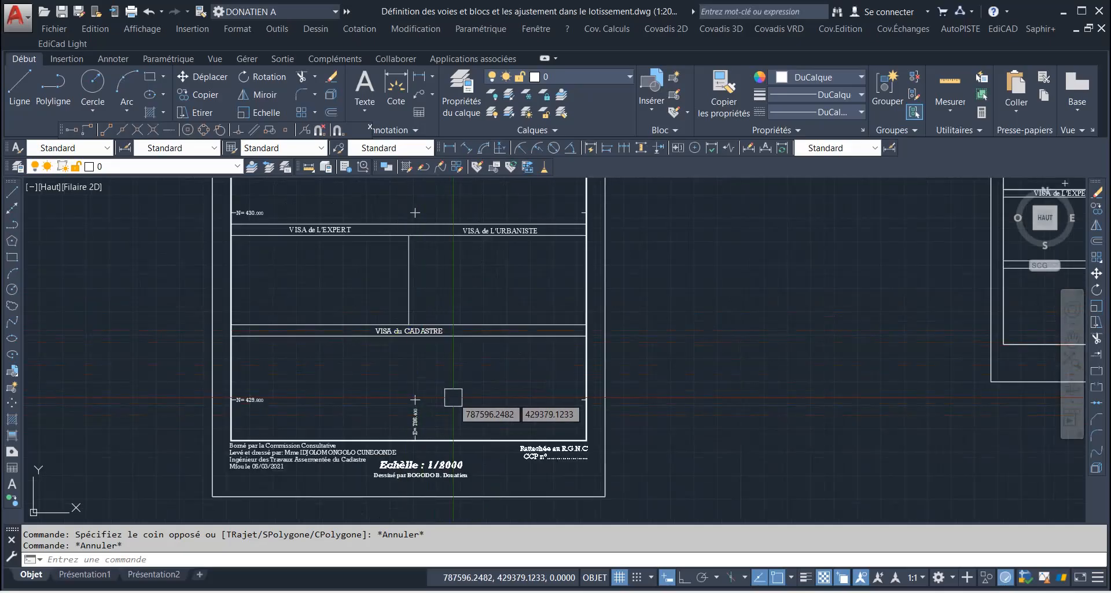
Step: Convert all the objects of the completed title block into a single block
scroll(429, 374, "down", 5)
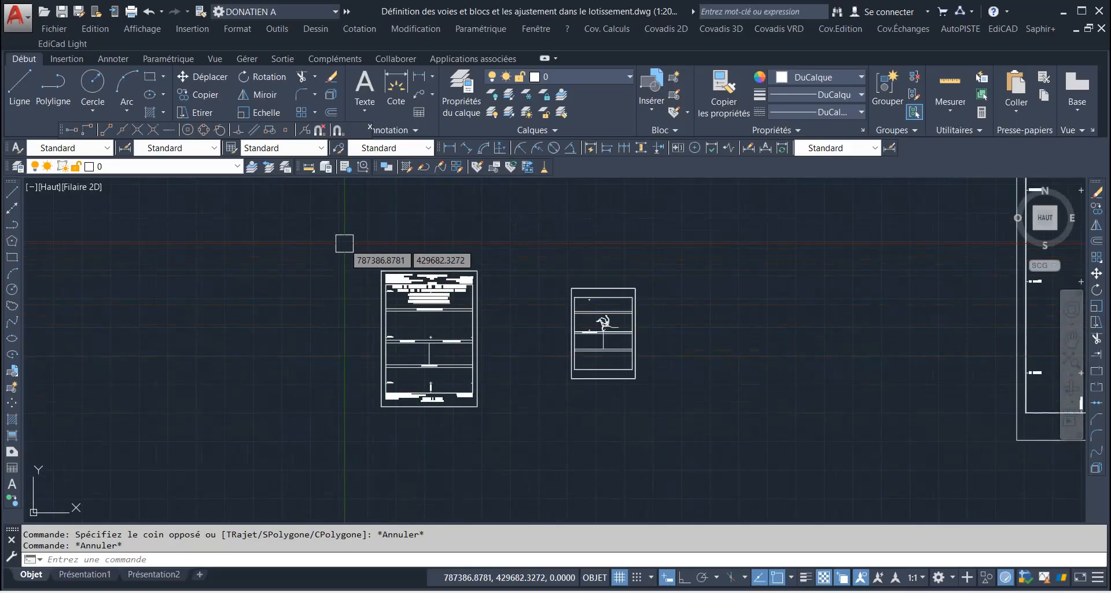
left_click(344, 243)
left_click(496, 424)
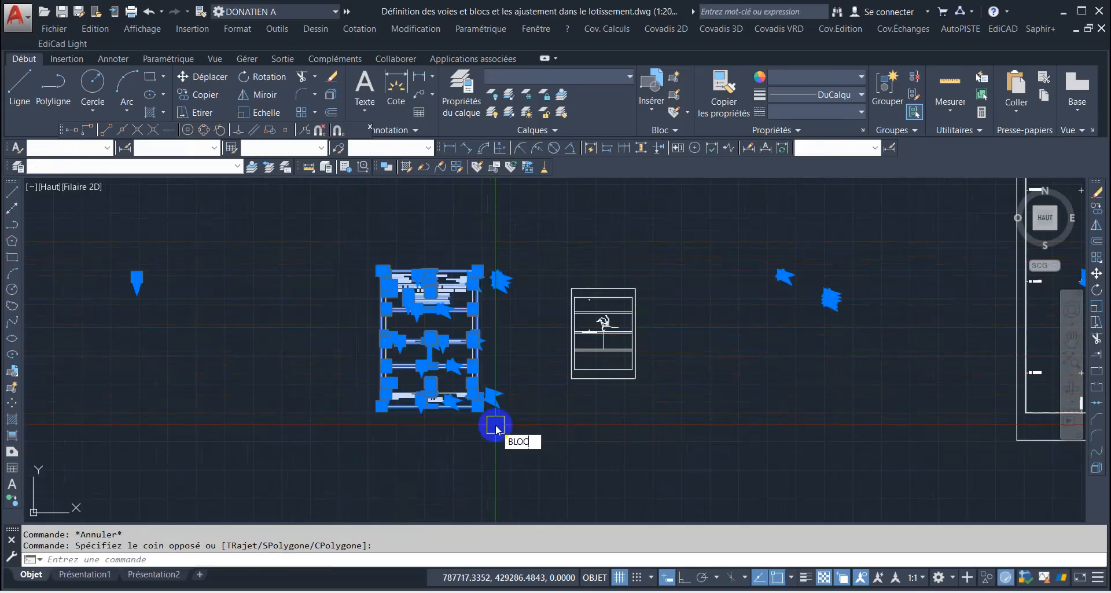
type("b")
key("Return")
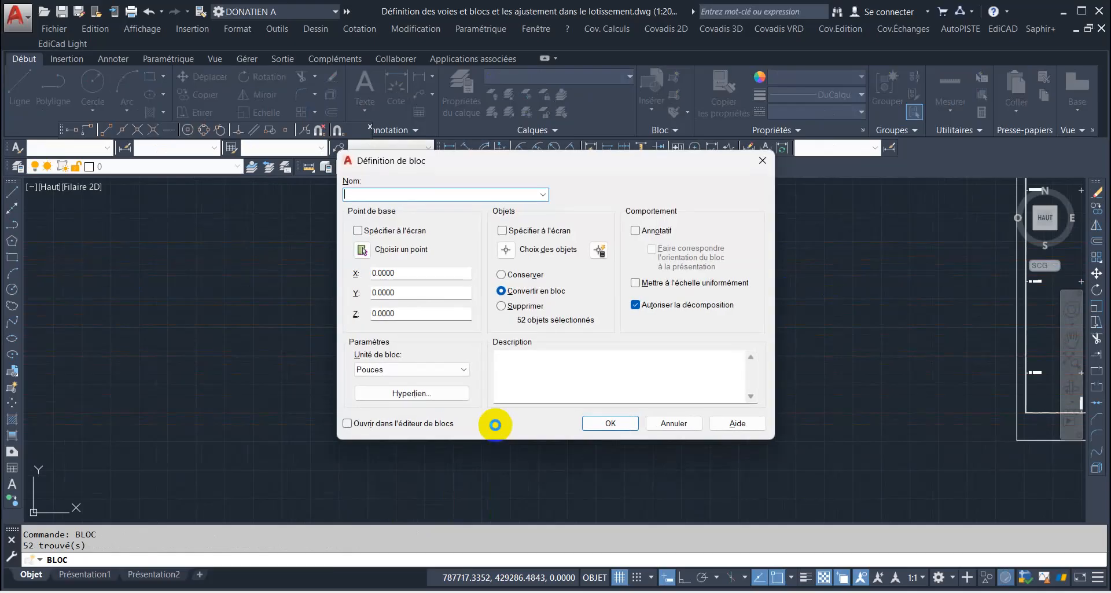
left_click(607, 425)
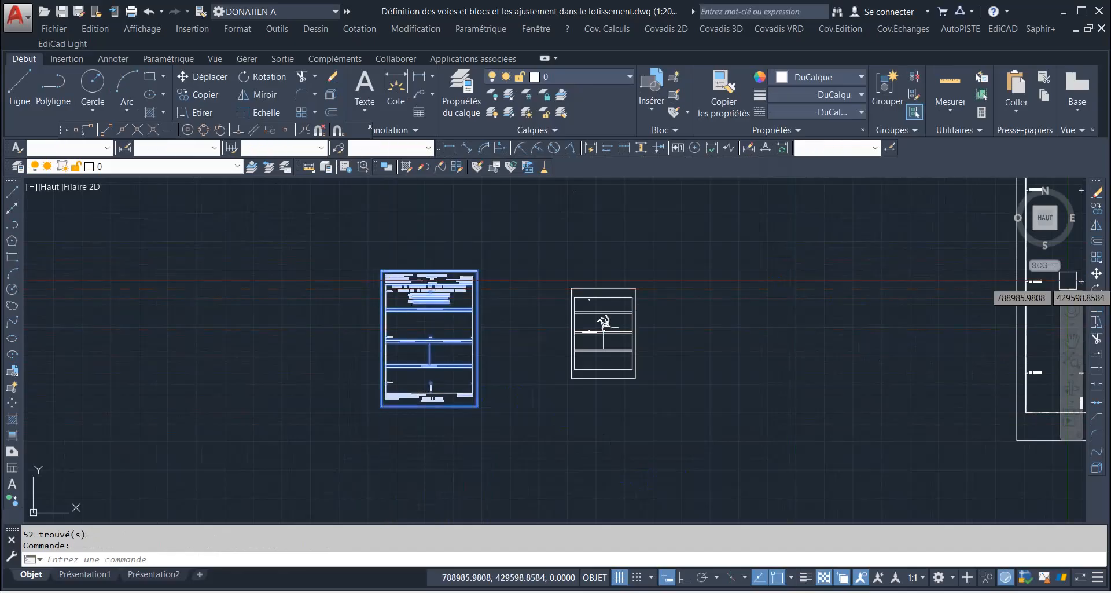
Step: Copy the title block by its upper-right corner to the upper-right corner of the large subdivision sheet's thick inner frame
left_click(1096, 208)
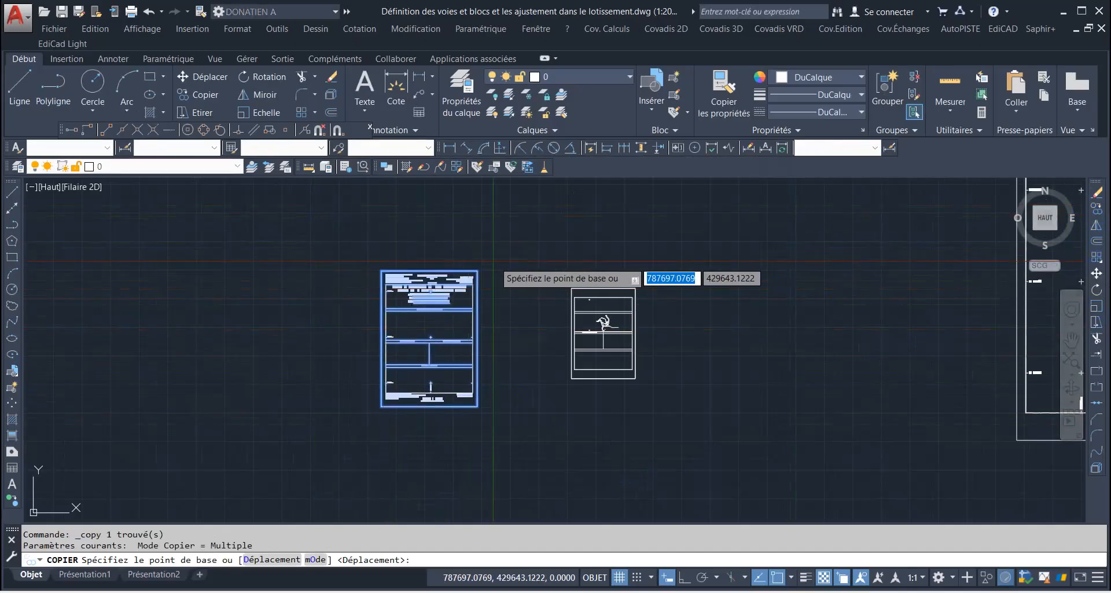
scroll(492, 278, "up", 4)
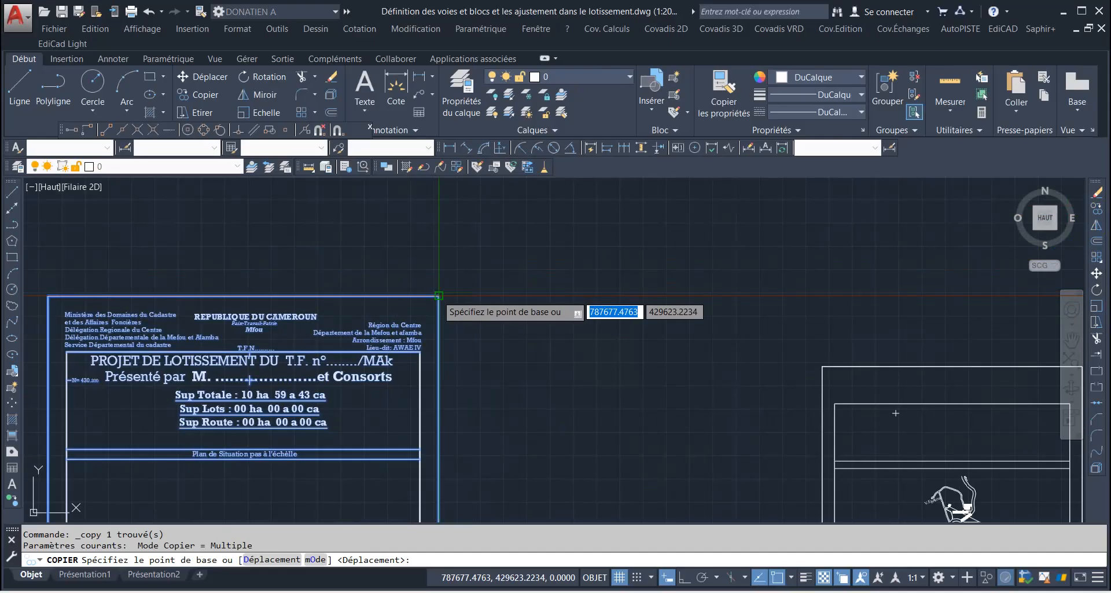
left_click(439, 295)
scroll(405, 325, "down", 10)
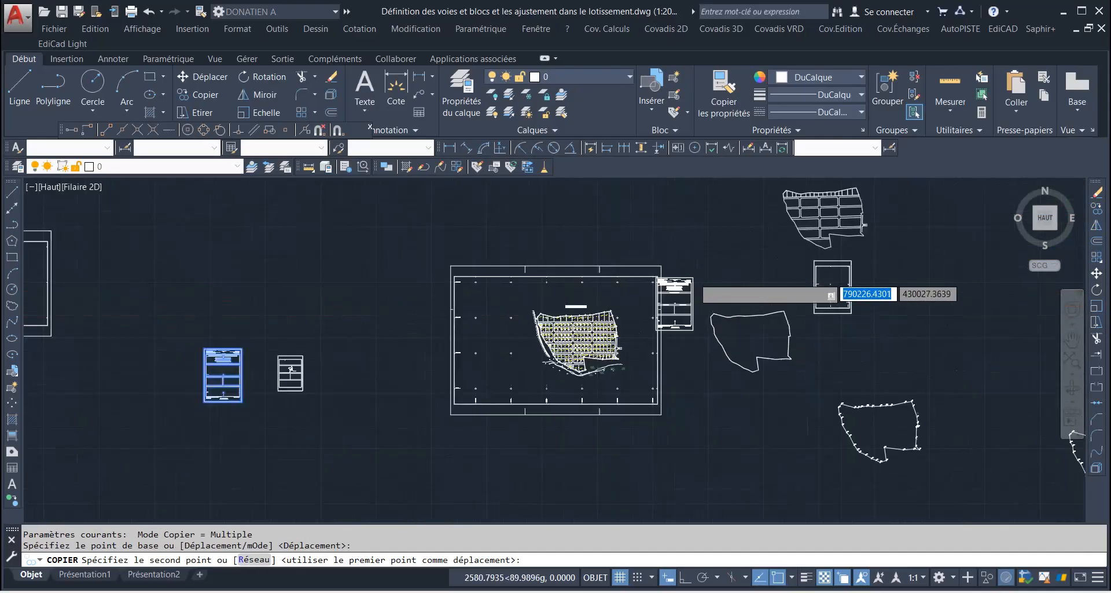
scroll(692, 281, "up", 5)
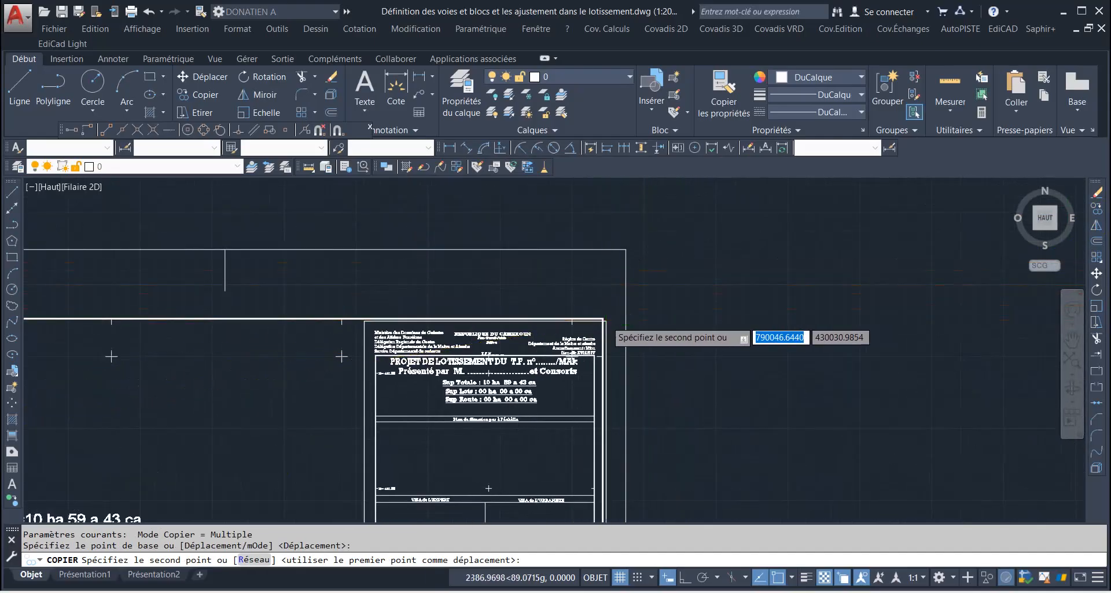
scroll(604, 319, "up", 5)
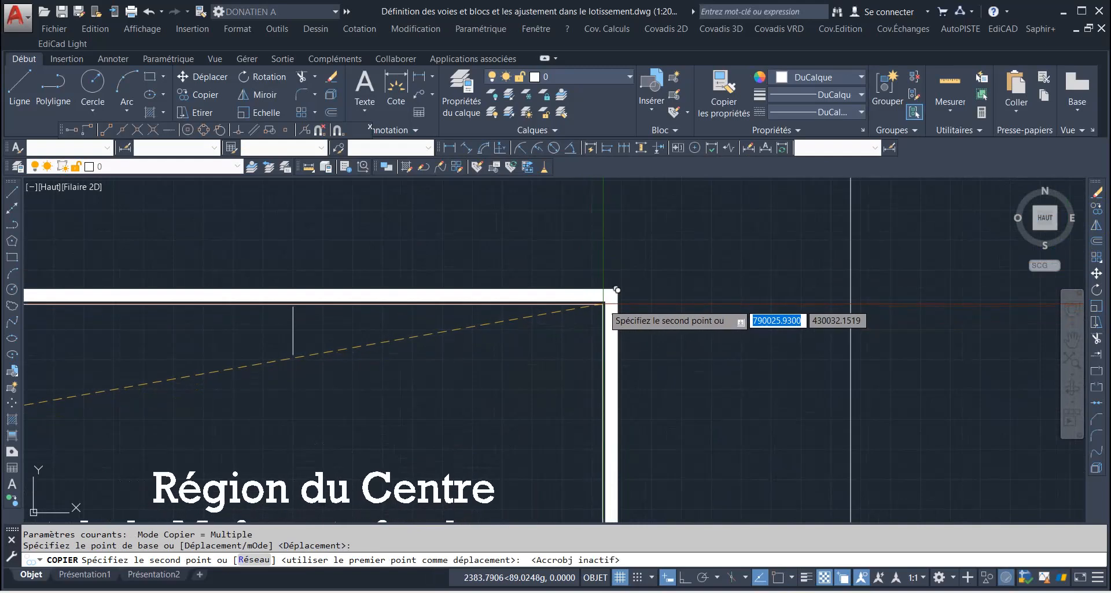
left_click(617, 290)
scroll(603, 243, "down", 3)
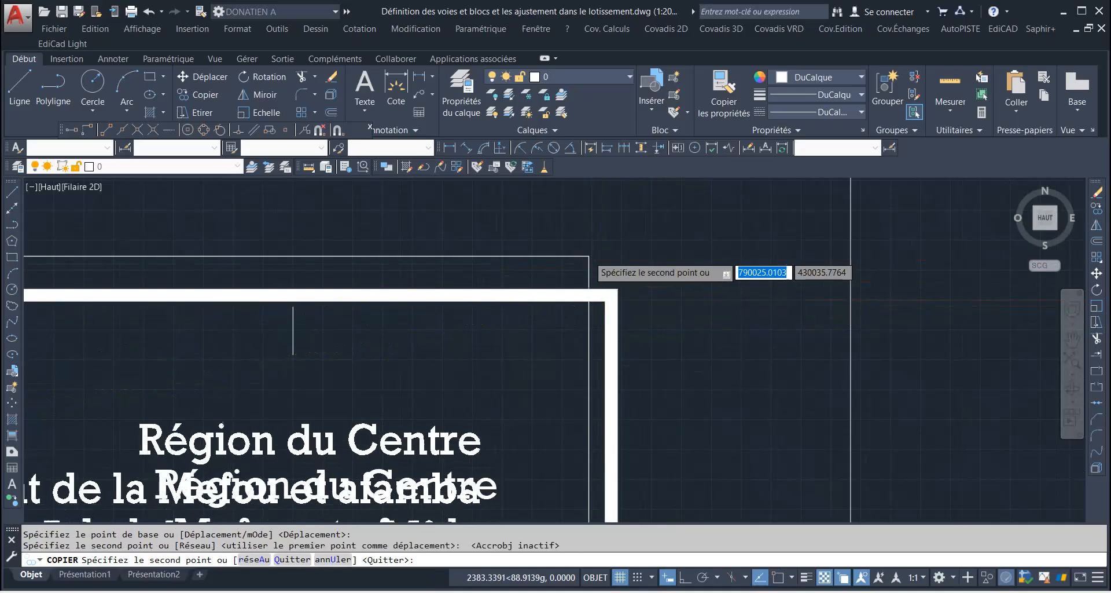
scroll(603, 240, "down", 8)
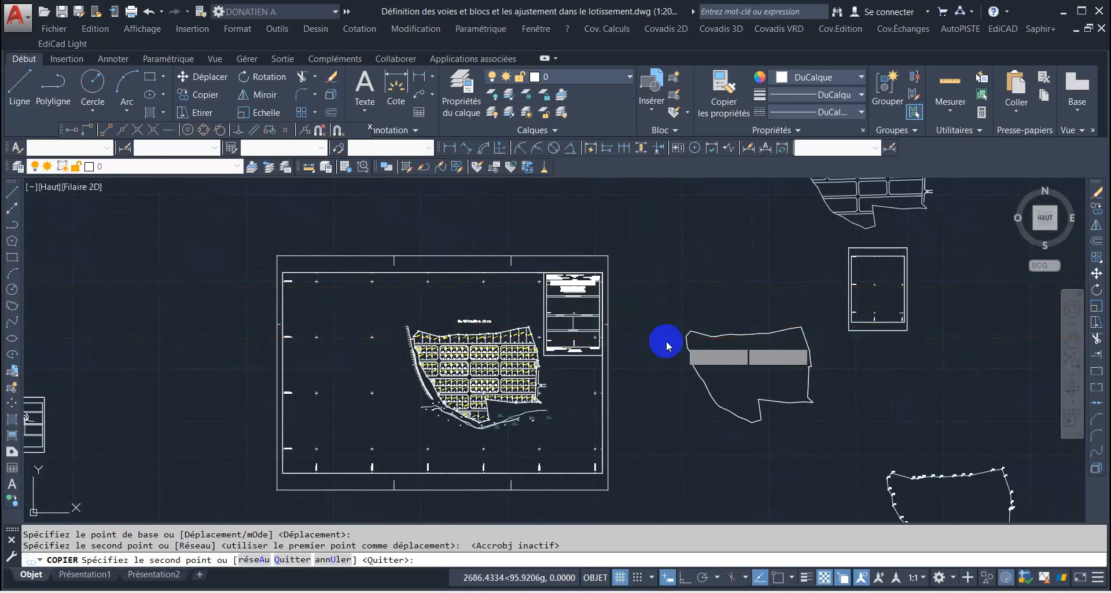
key("Return")
Step: Check the copied title block's fit in the subdivision sheet's frame and its texts down to the scale line
scroll(584, 334, "up", 4)
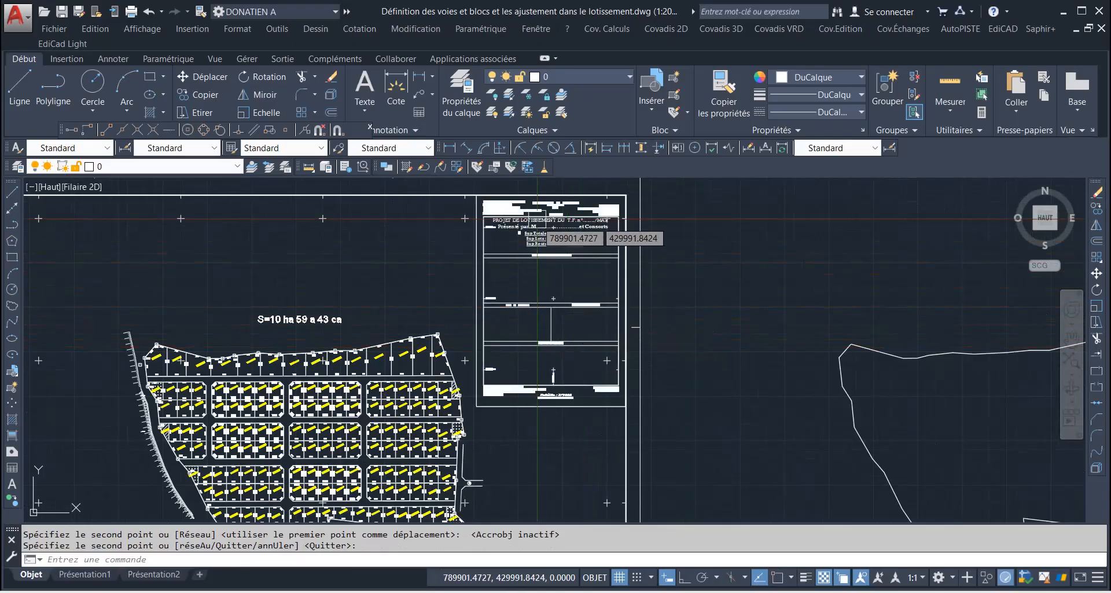
scroll(531, 182, "up", 5)
scroll(602, 324, "down", 3)
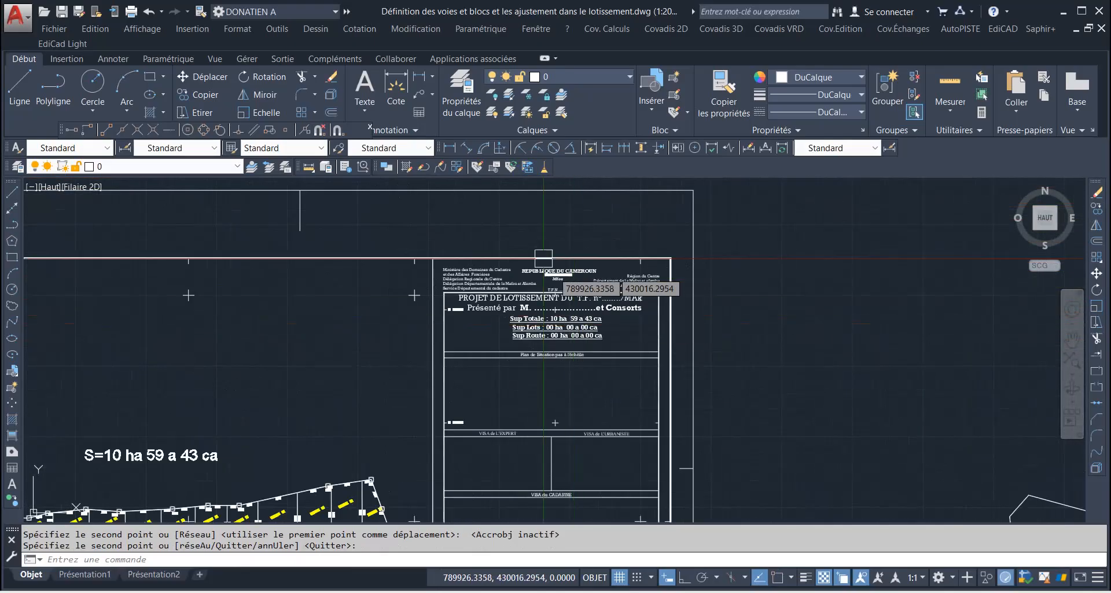
scroll(543, 252, "up", 3)
scroll(556, 394, "down", 8)
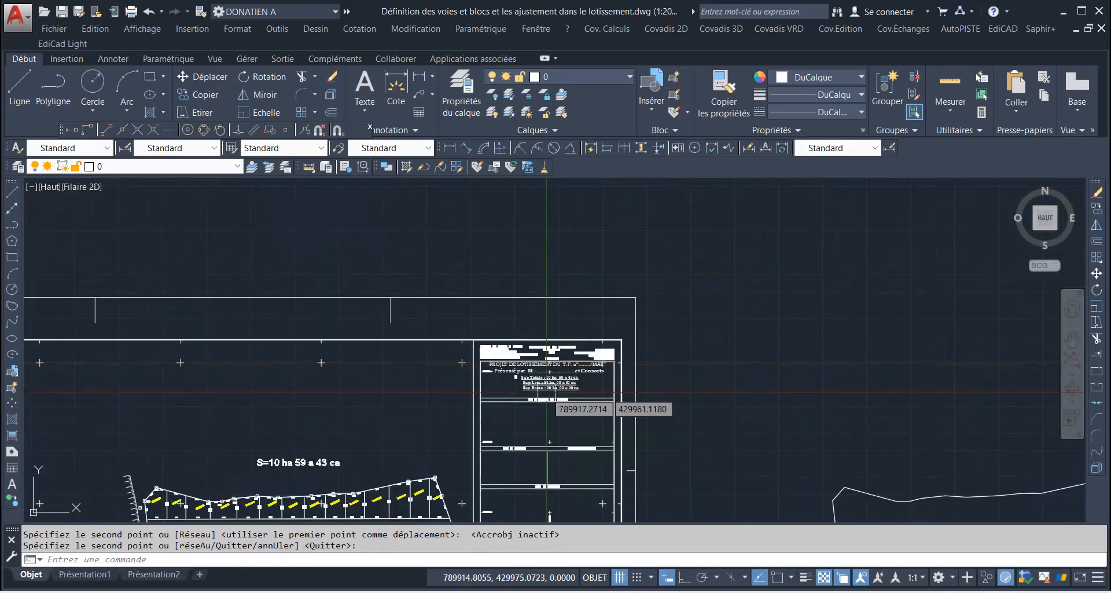
scroll(565, 440, "up", 4)
scroll(567, 464, "up", 5)
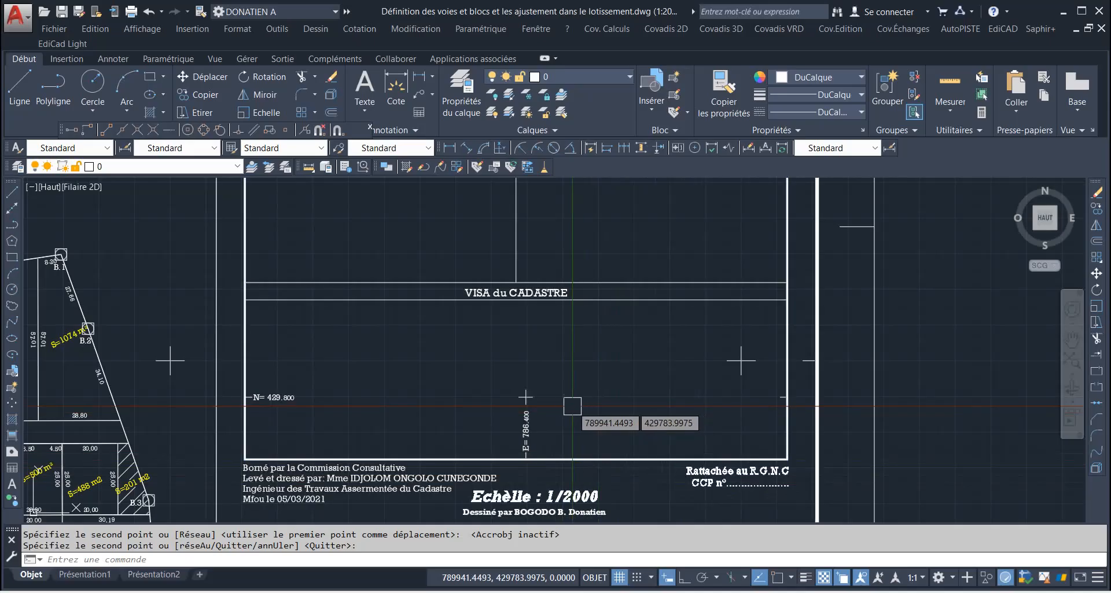
scroll(544, 419, "down", 7)
scroll(538, 388, "down", 6)
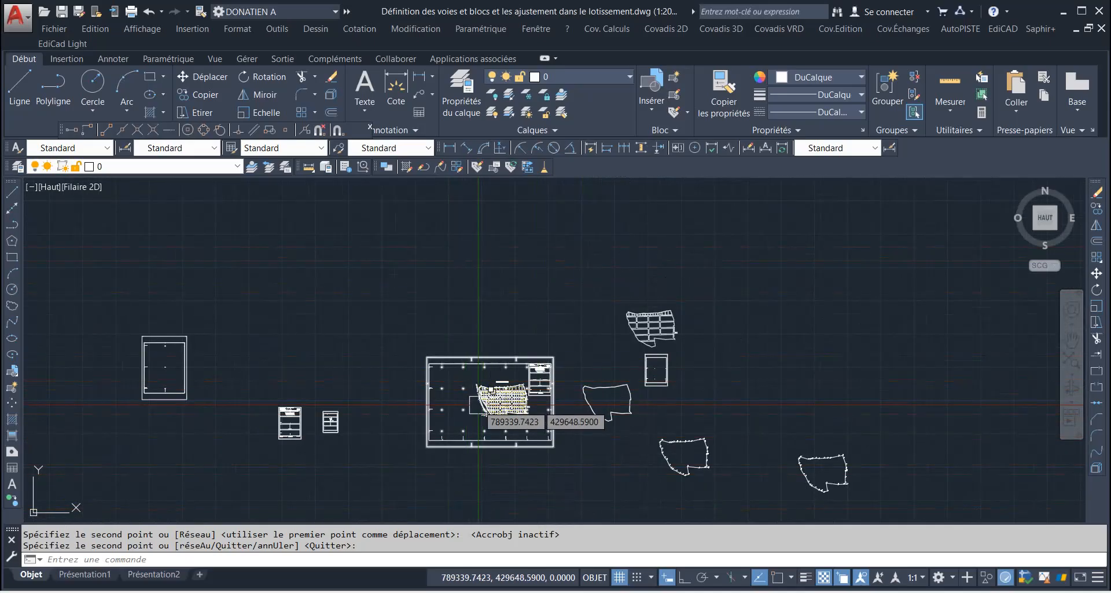
Step: Inspect the lot areas, side dimensions and boundary marker labels along the northern edge of the subdivision plan
scroll(509, 399, "up", 8)
scroll(485, 333, "up", 5)
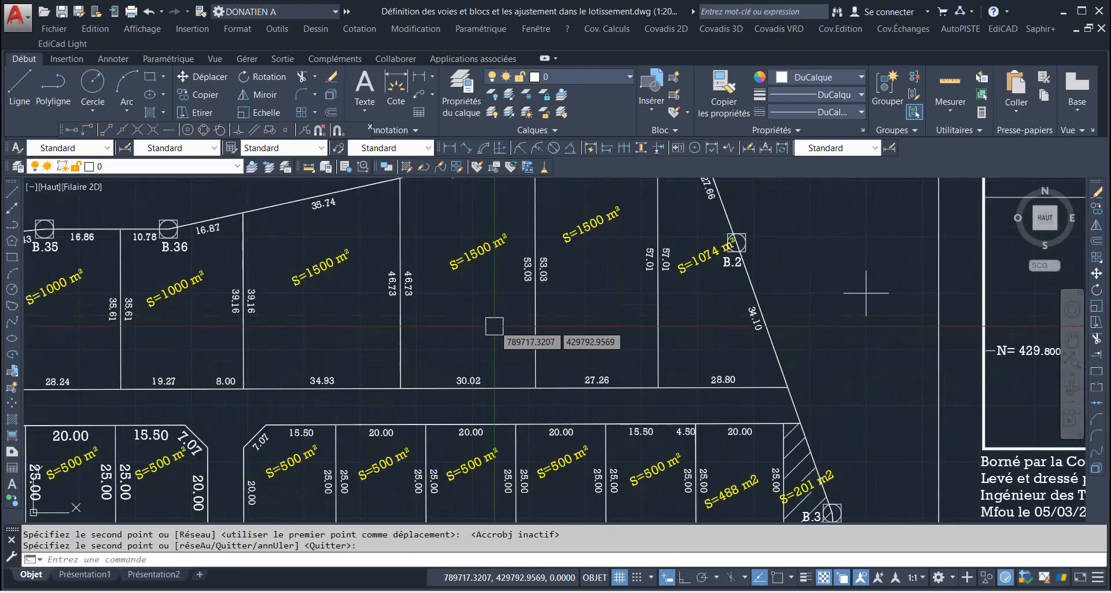
scroll(405, 307, "down", 4)
scroll(376, 312, "up", 4)
scroll(396, 339, "up", 3)
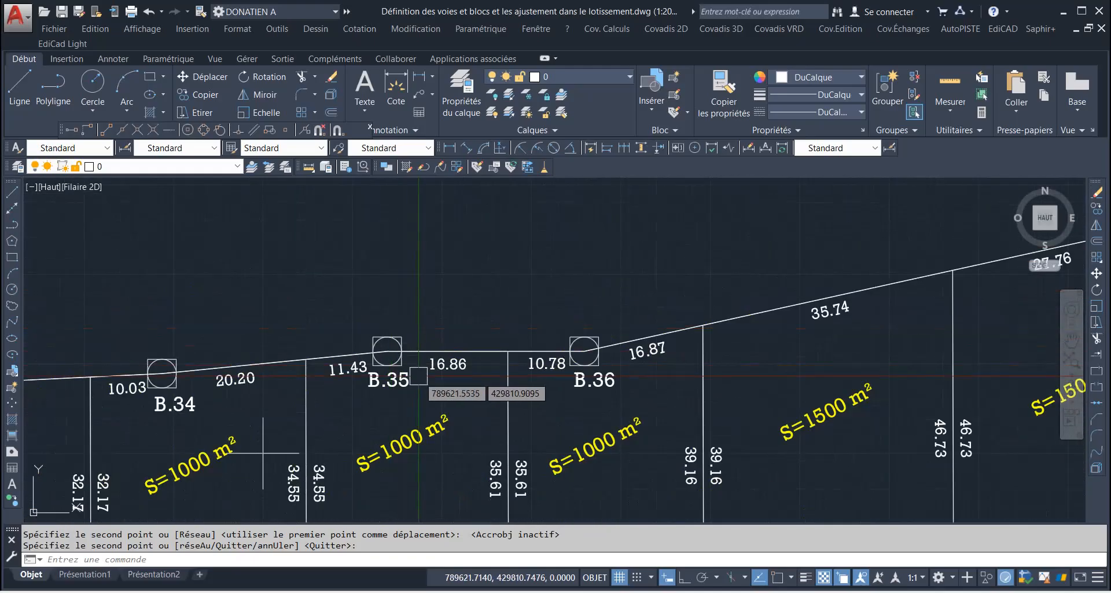
scroll(347, 347, "down", 3)
scroll(173, 376, "up", 3)
scroll(105, 385, "up", 4)
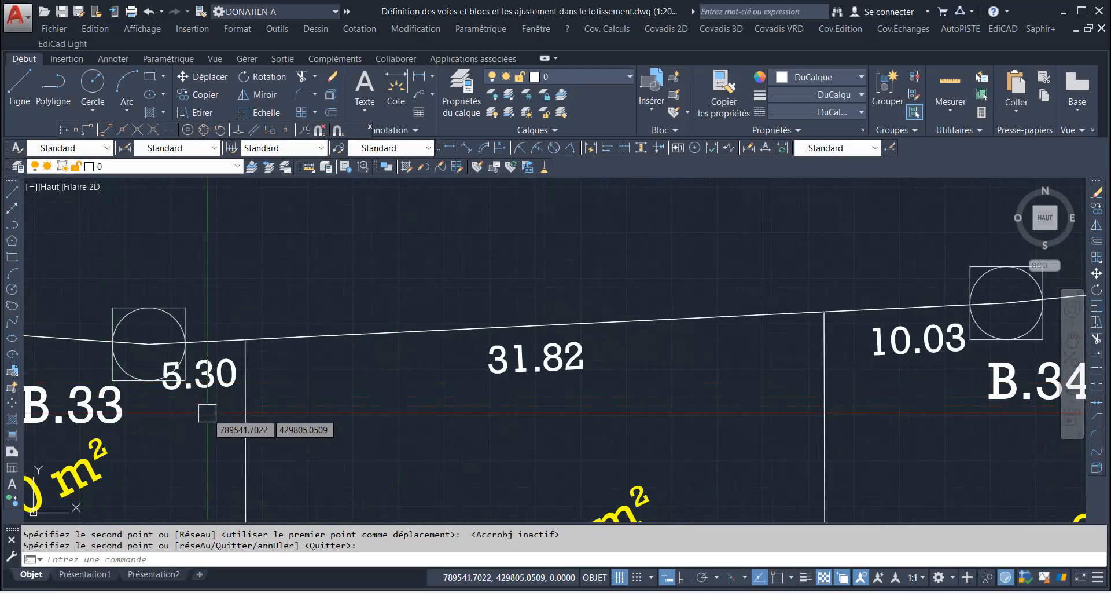
Step: Start drawing a table of topographic points, taking the points by manual selection
scroll(515, 393, "down", 4)
scroll(324, 406, "up", 5)
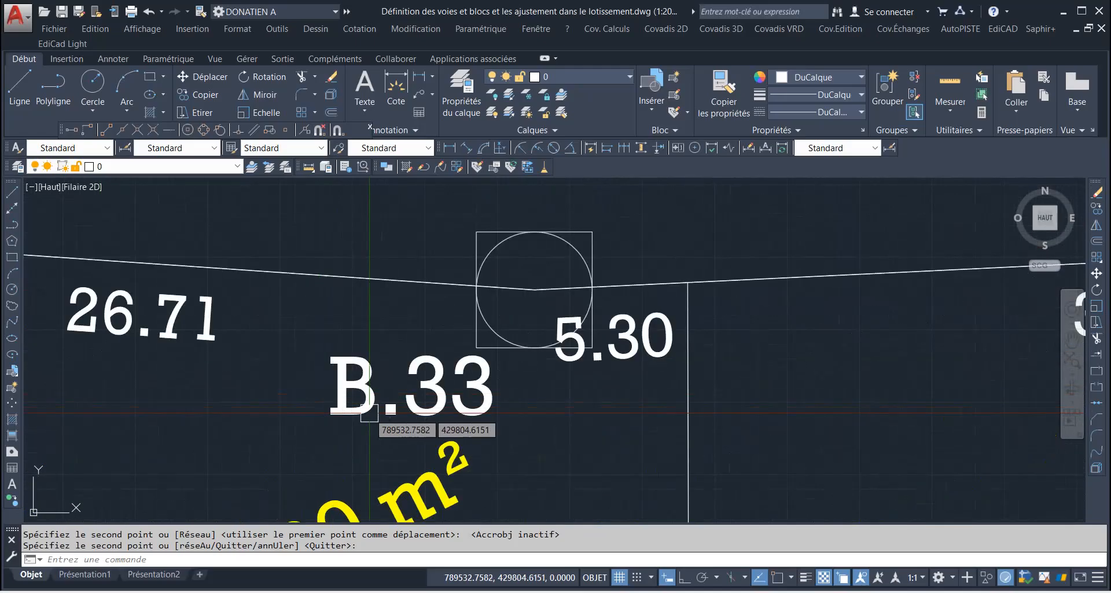
scroll(377, 364, "down", 2)
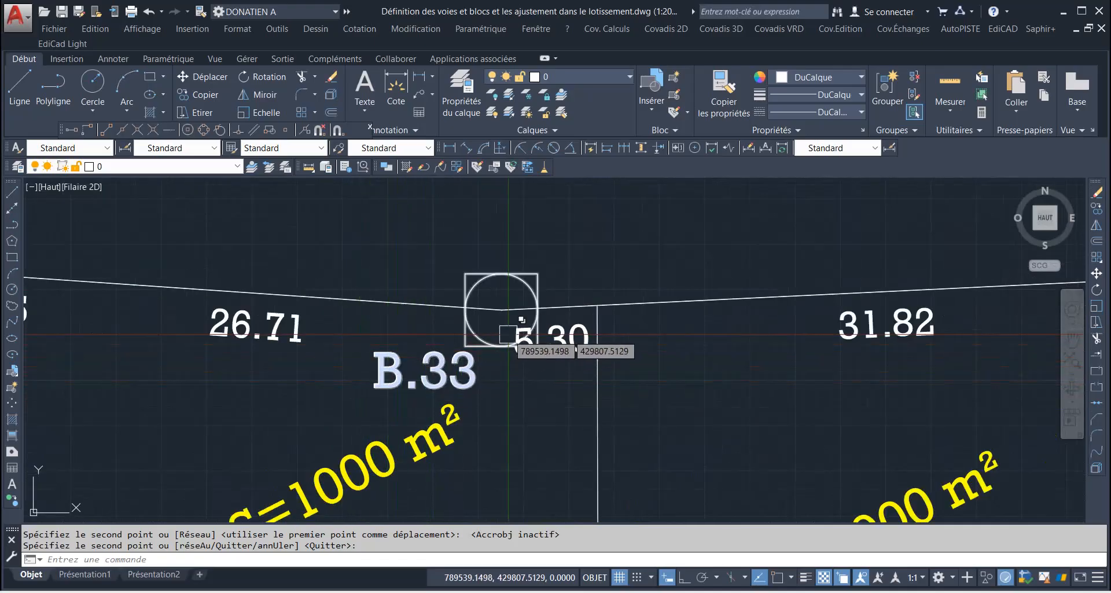
scroll(457, 355, "down", 6)
scroll(640, 361, "down", 6)
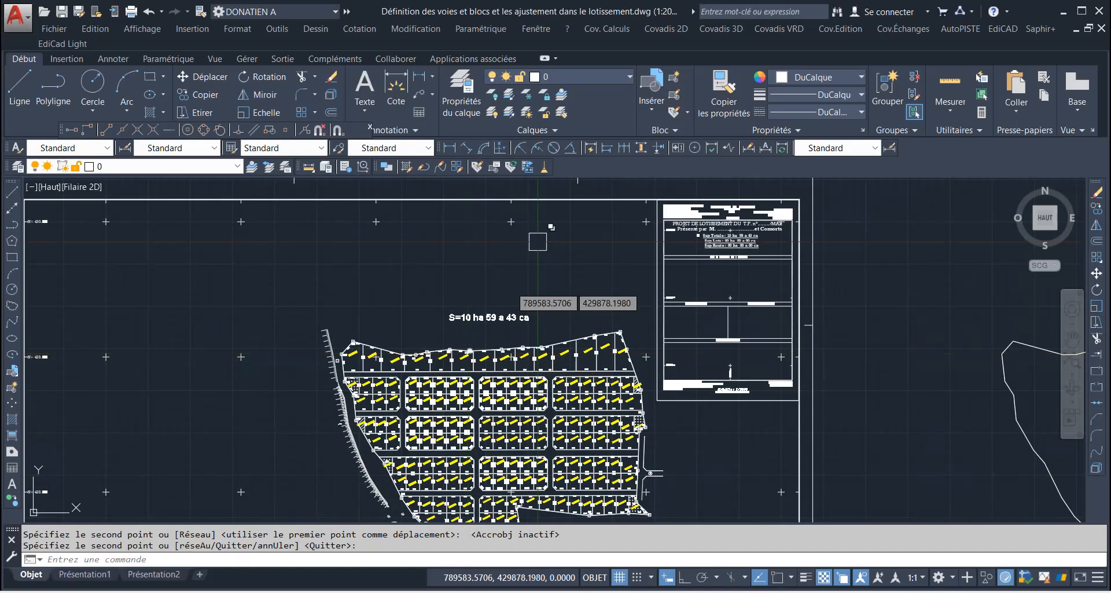
left_click(662, 31)
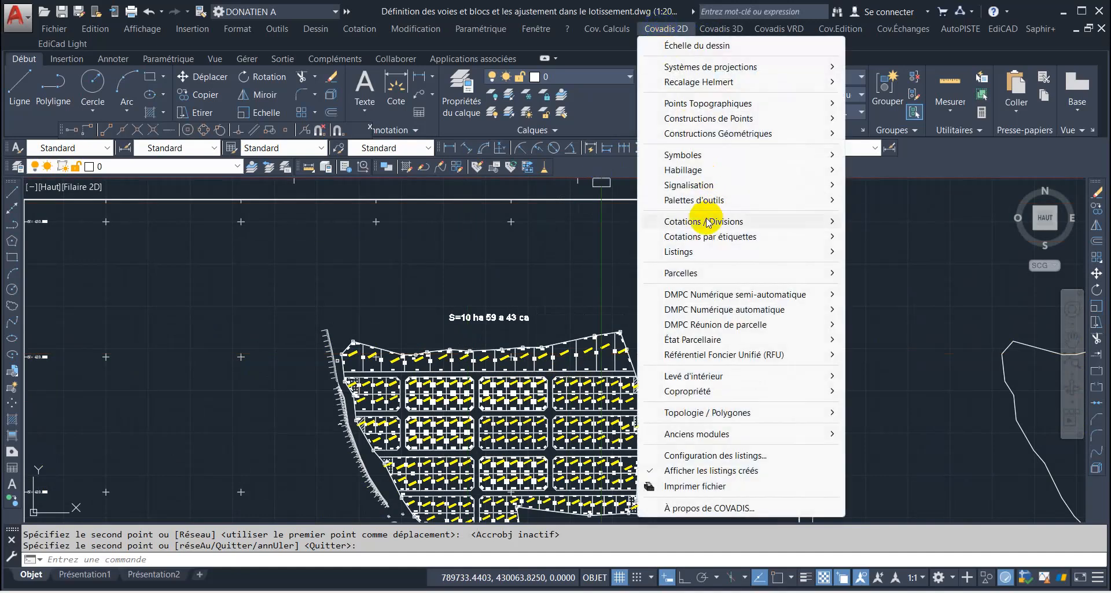
mouse_move(707, 223)
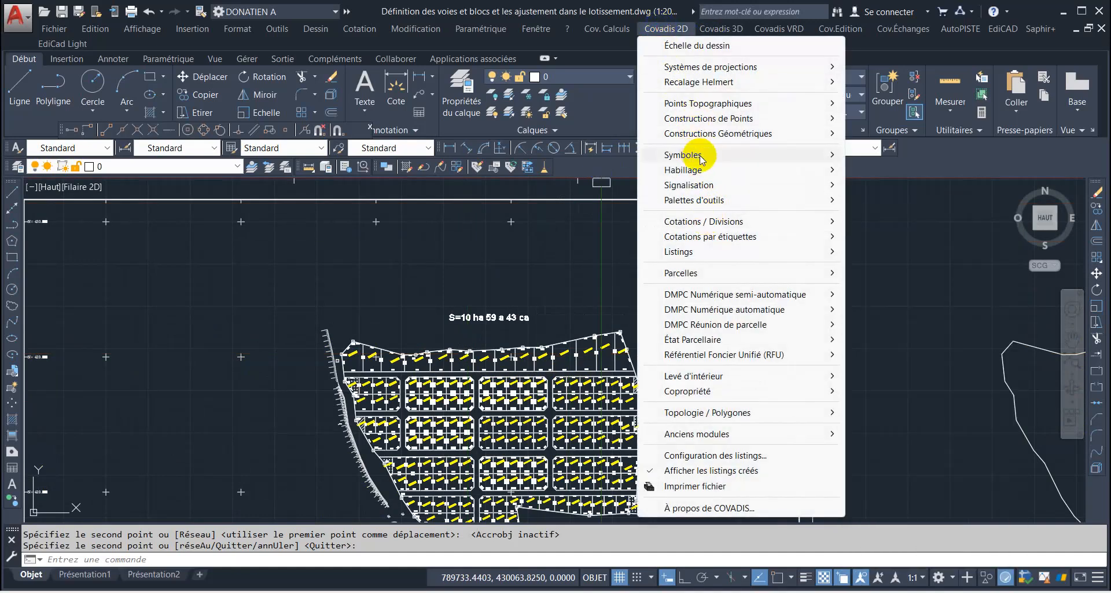
mouse_move(722, 105)
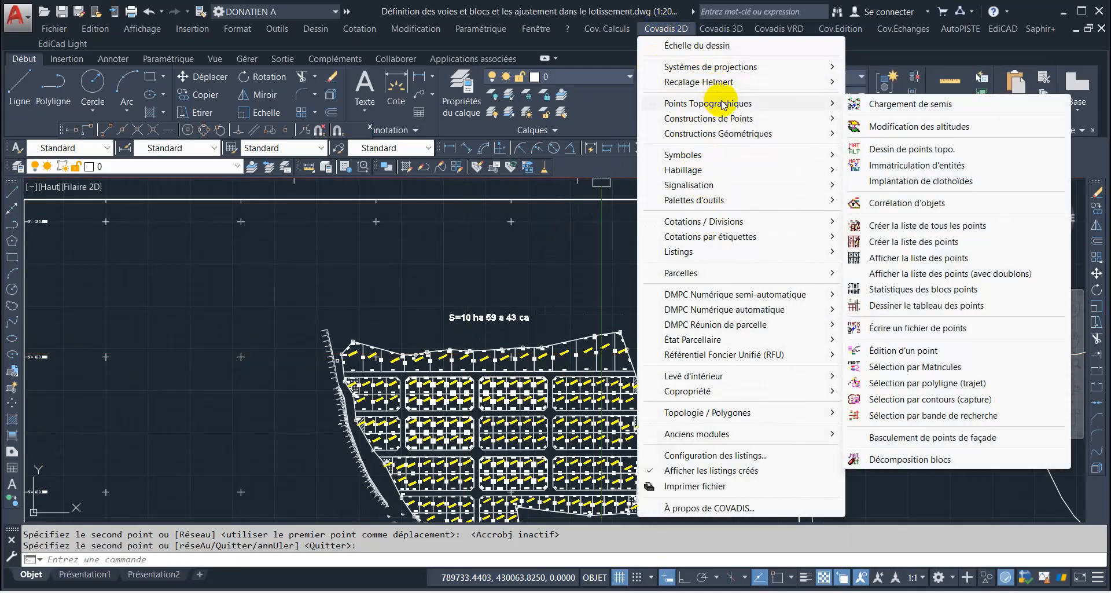
left_click(902, 305)
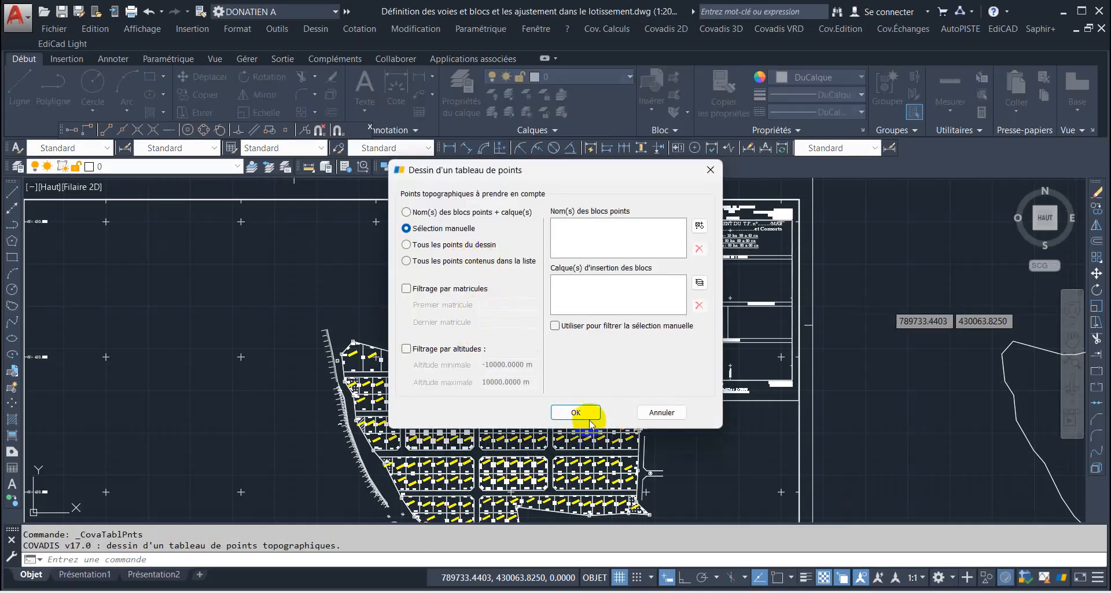
left_click(579, 413)
Step: Select everything in the main subdivision sheet as the source of the boundary marker points for the table
scroll(486, 347, "down", 5)
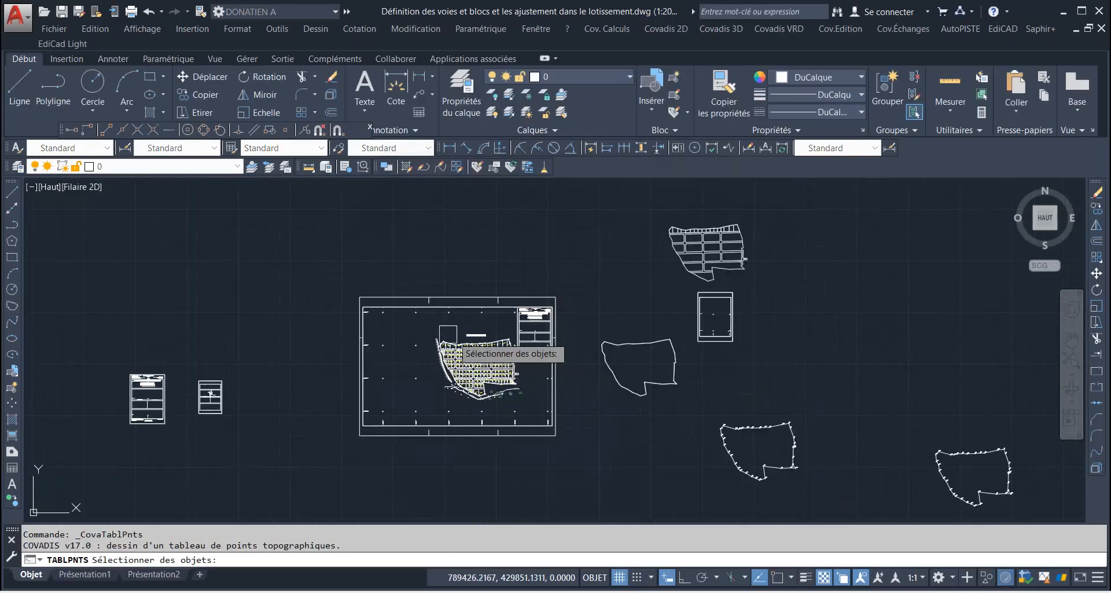
left_click(350, 277)
left_click(586, 481)
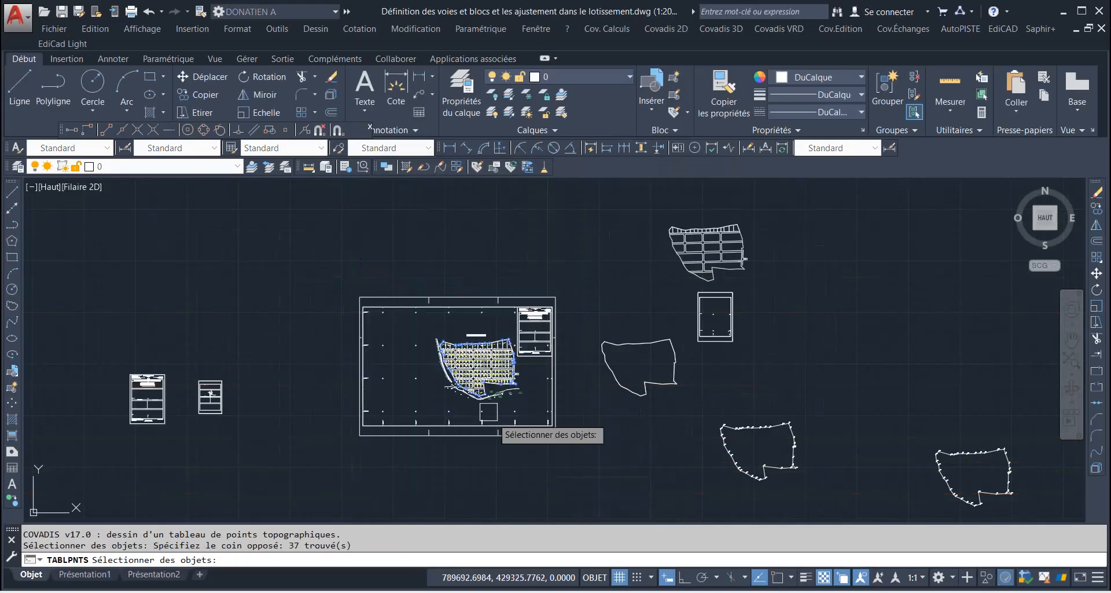
scroll(474, 356, "up", 2)
scroll(473, 348, "up", 8)
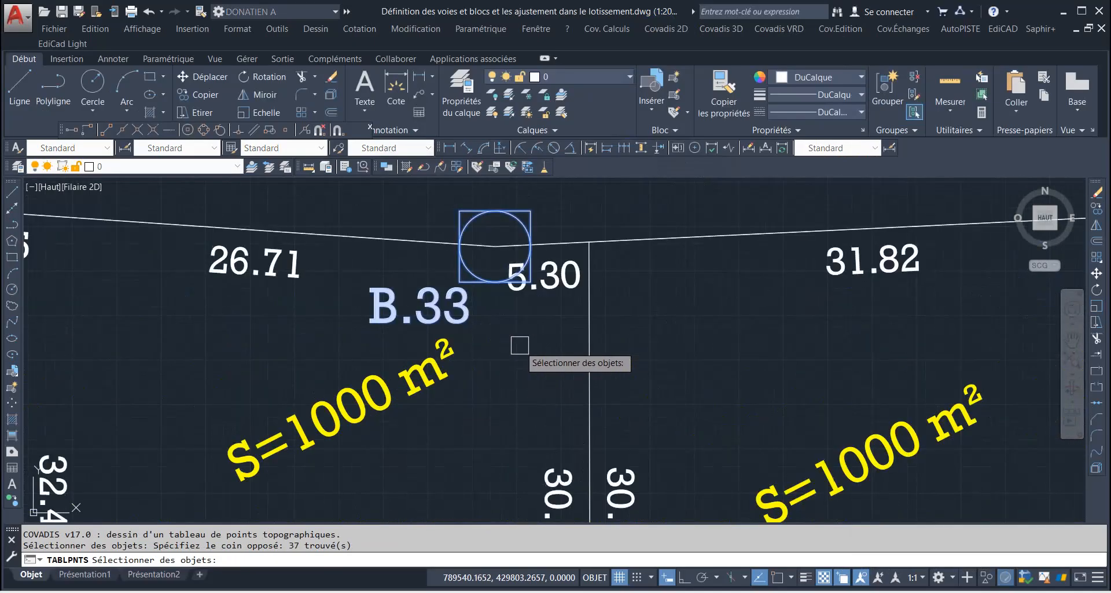
scroll(421, 314, "down", 3)
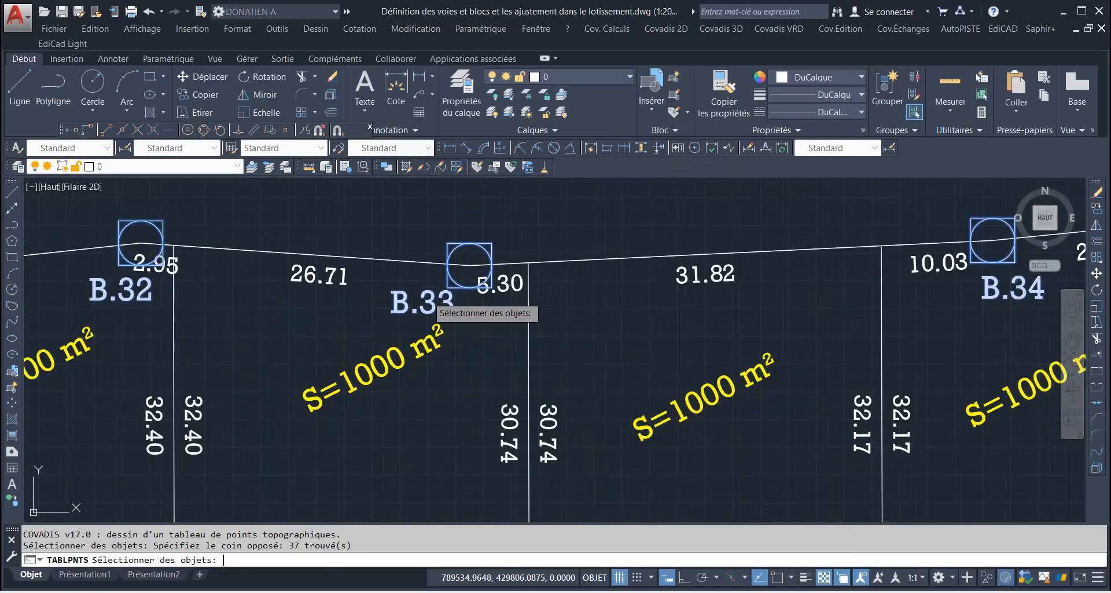
right_click(425, 327)
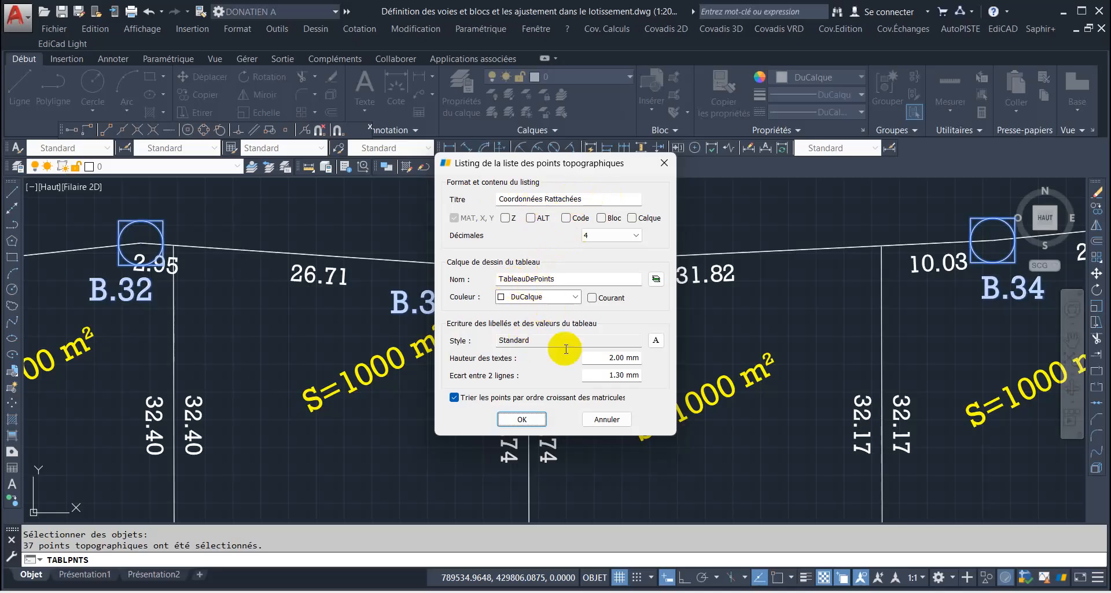
Step: Keep the Standard text style for the "Coordonnées Rattachées" table and accept its listing settings
left_click(655, 340)
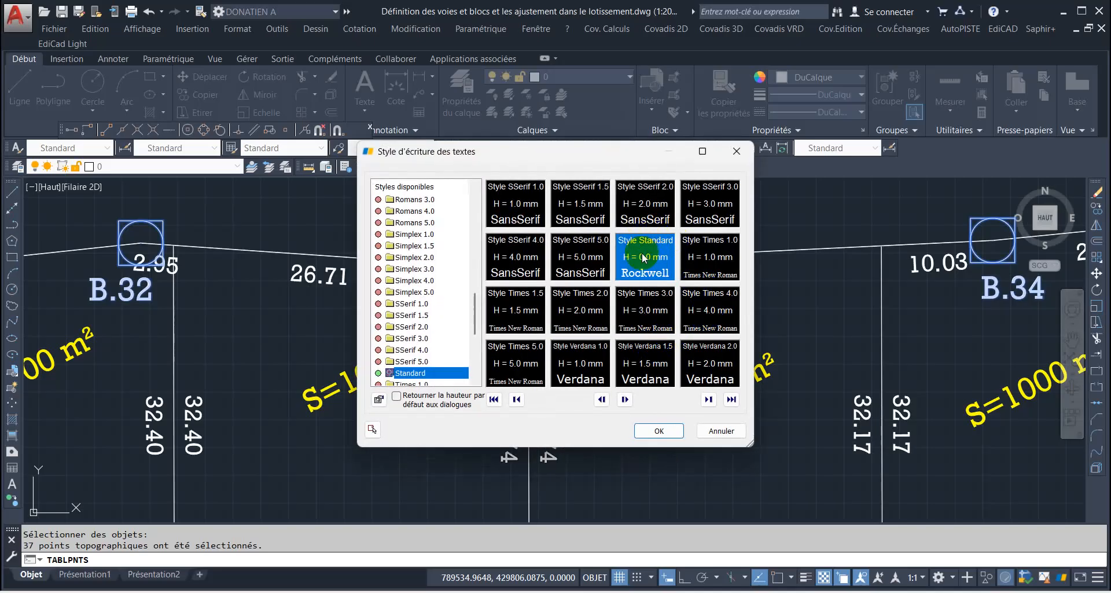
left_click(655, 431)
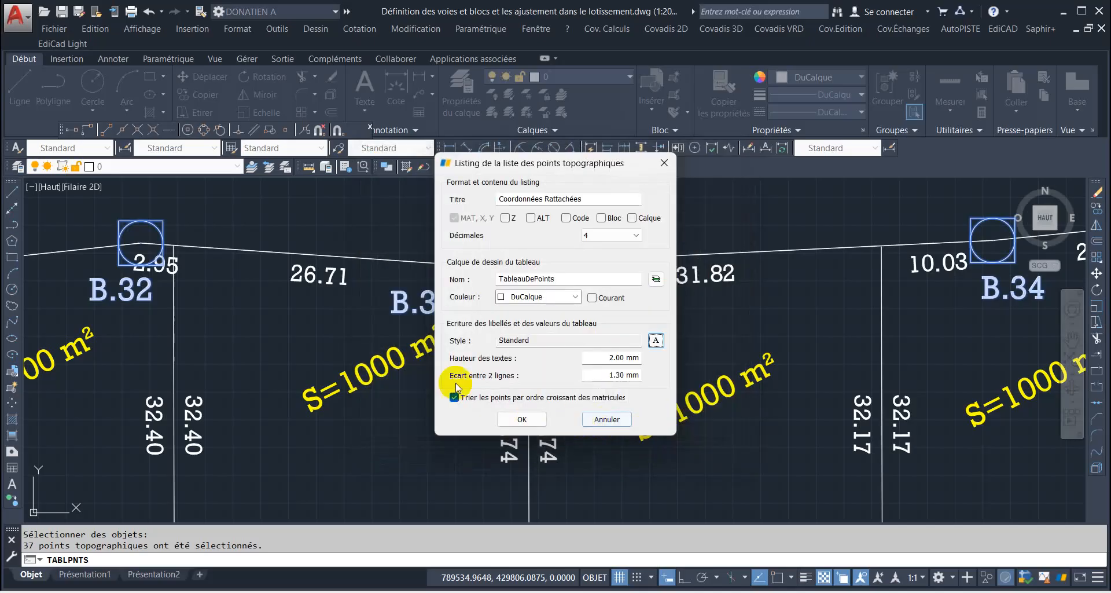
key("Return")
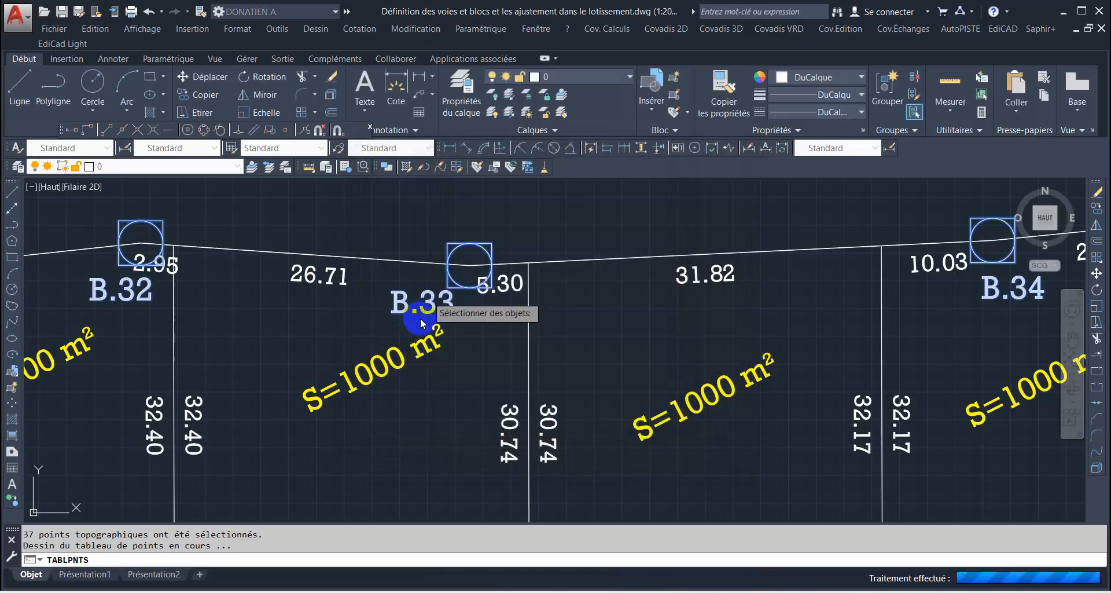
Step: Place the coordinate table beside the subdivision plan, below the title block inside the main sheet's frame
scroll(423, 315, "down", 6)
scroll(424, 300, "down", 2)
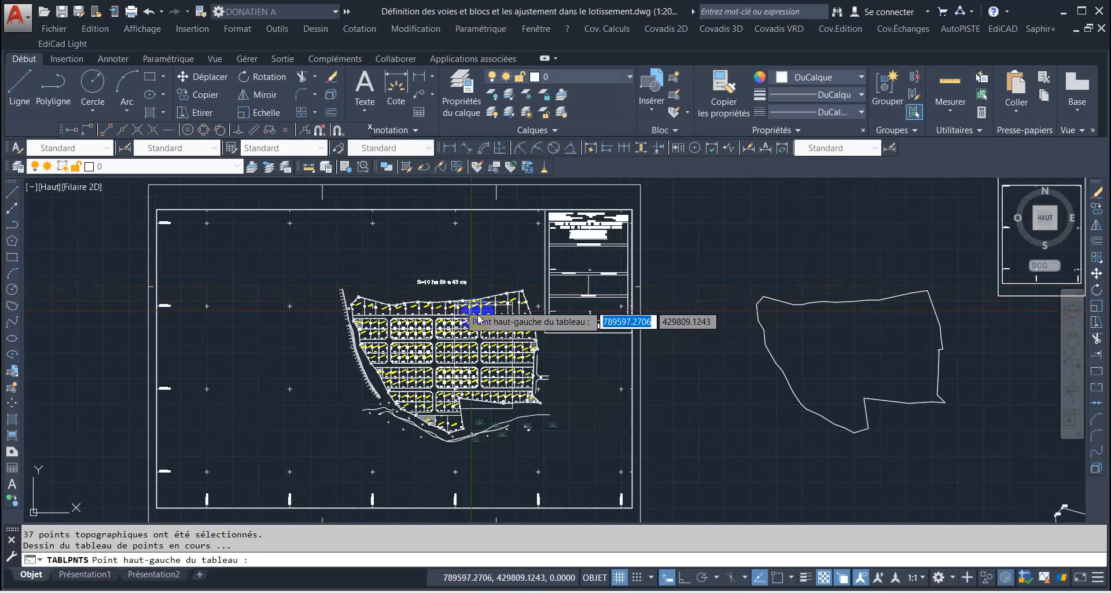
left_click(560, 365)
scroll(575, 356, "up", 5)
scroll(579, 351, "up", 2)
scroll(619, 410, "down", 7)
scroll(643, 428, "down", 4)
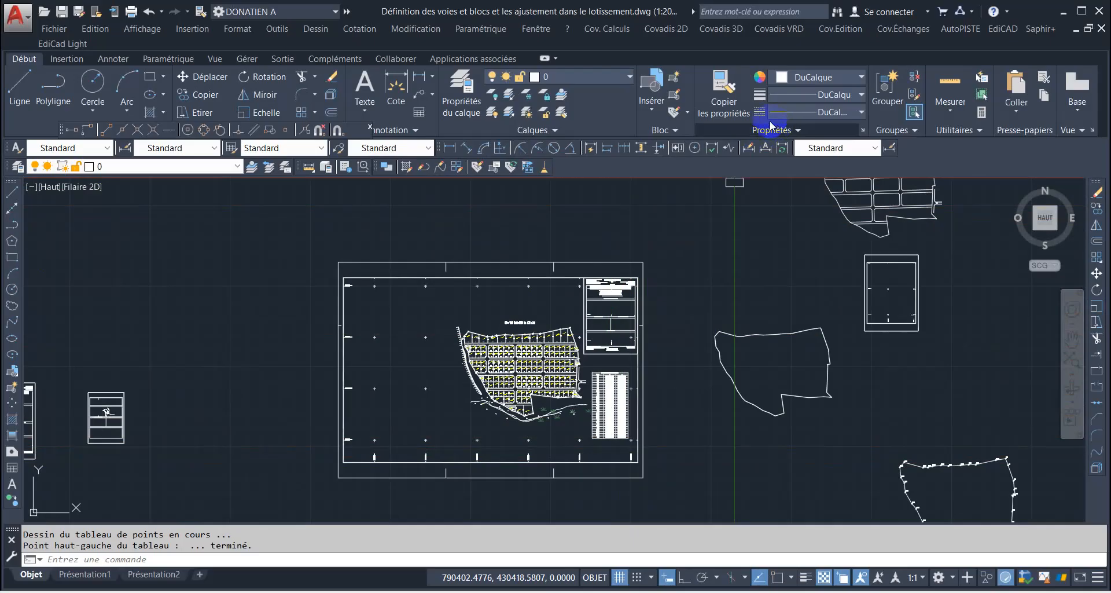
Step: View the coordinate table at real size, centred on its rows, to check the legibility of its texts
left_click(842, 29)
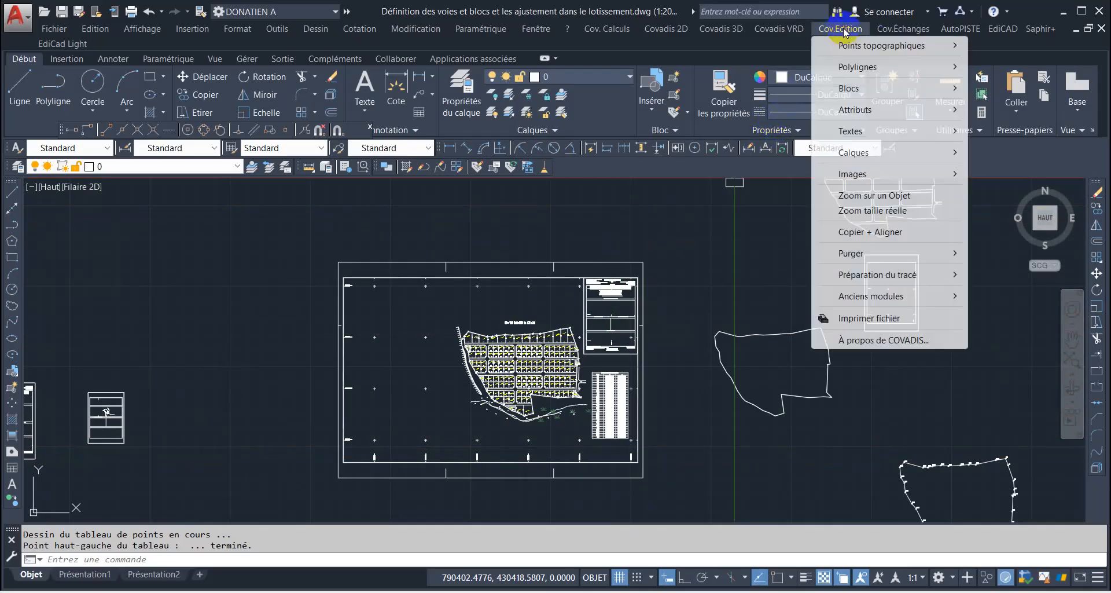
left_click(889, 211)
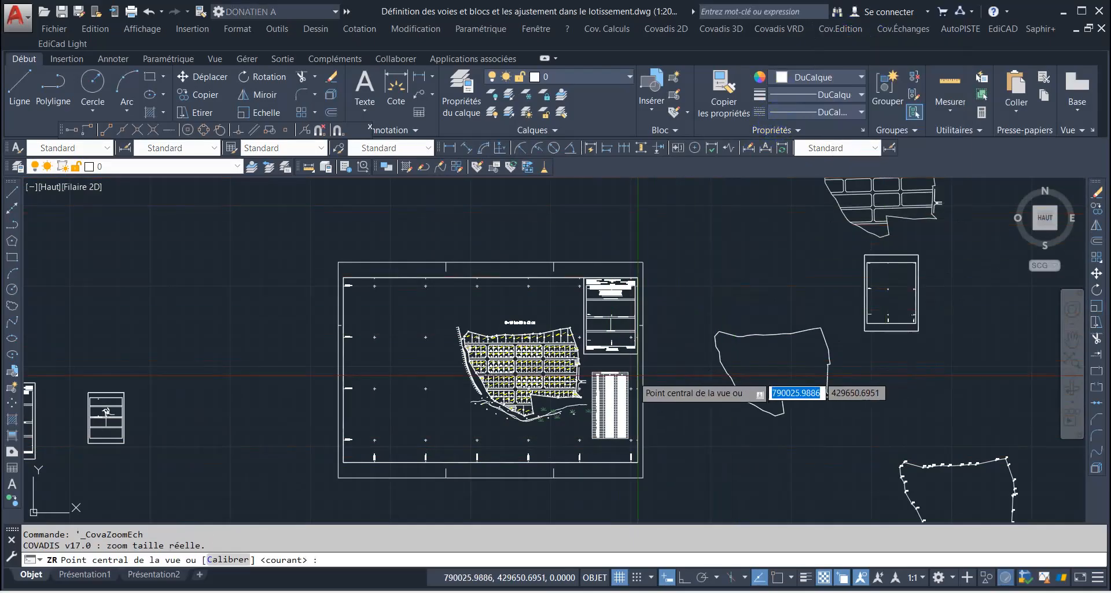
left_click(608, 408)
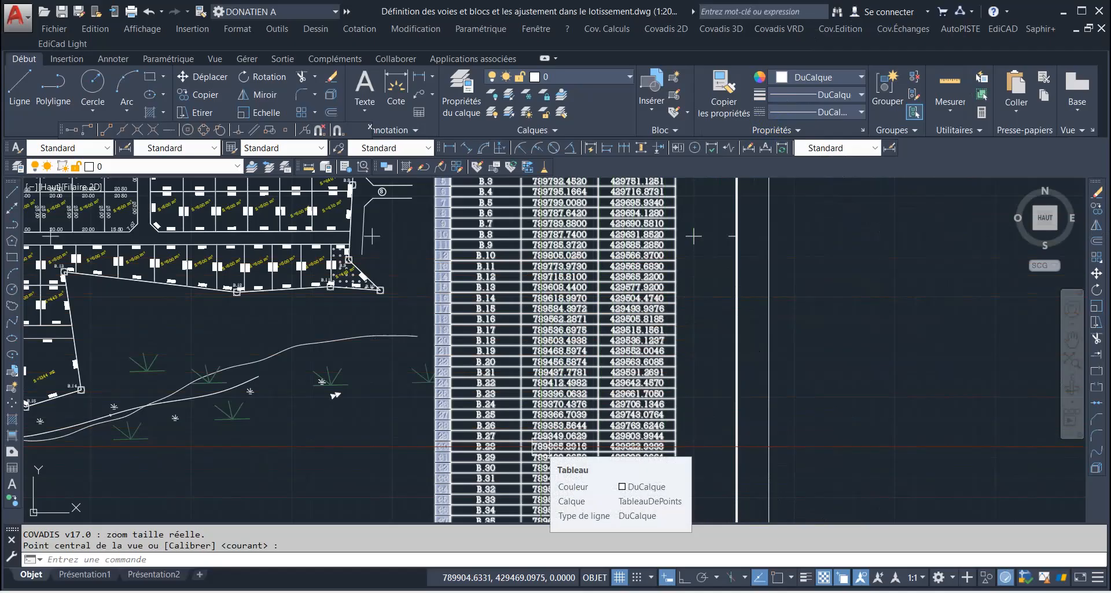
left_click(836, 30)
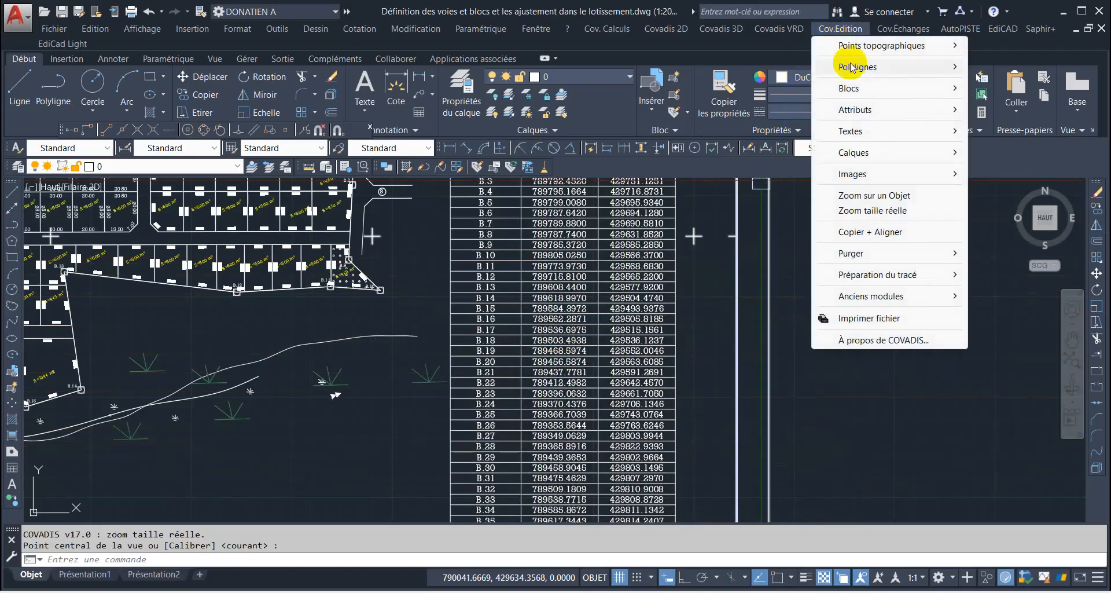
left_click(865, 211)
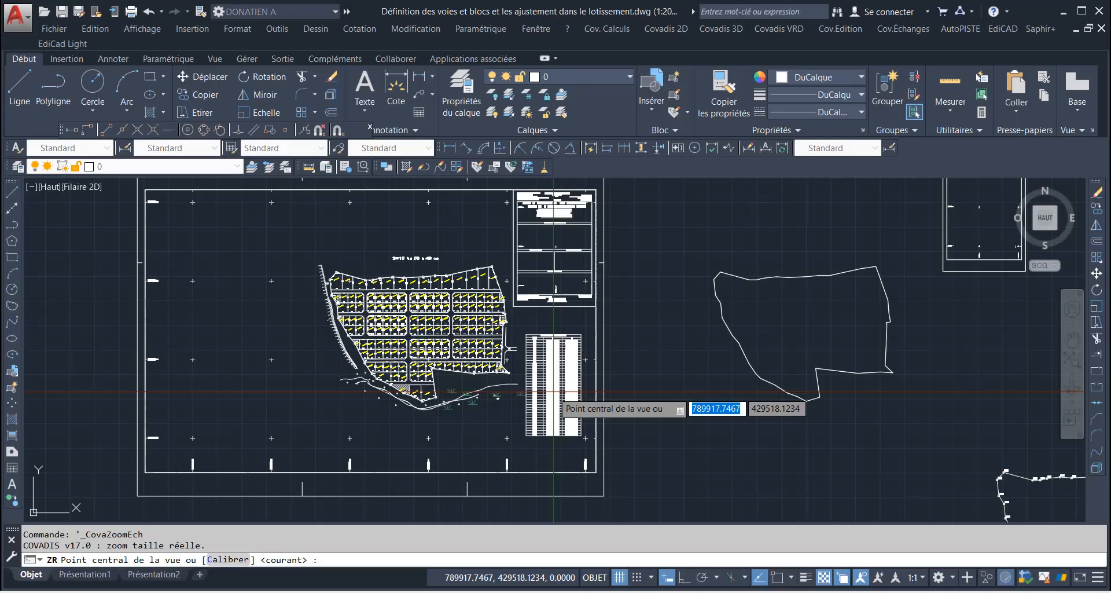
left_click(557, 385)
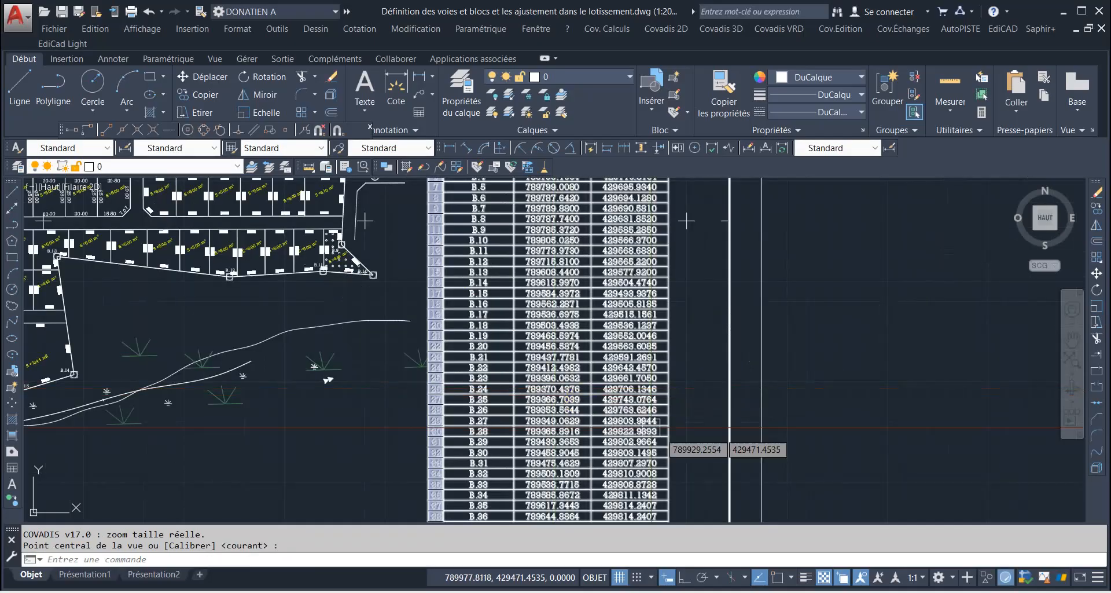
Step: Examine the sheet's overall layout, including the subdivision lots, the title block and the coordinate table
scroll(645, 400, "down", 10)
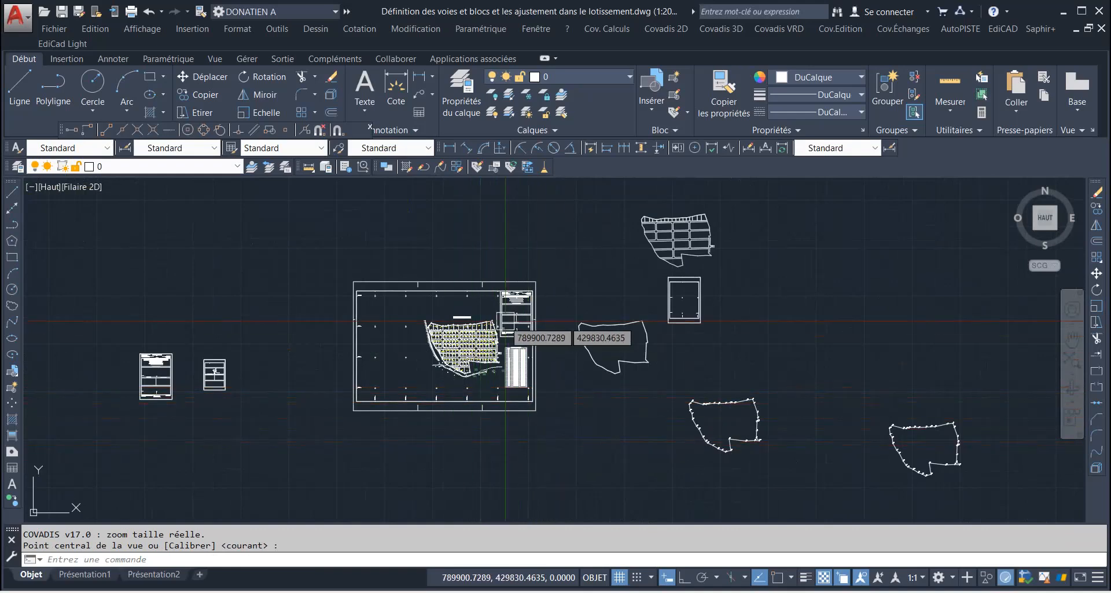
scroll(452, 318, "up", 2)
scroll(452, 332, "up", 5)
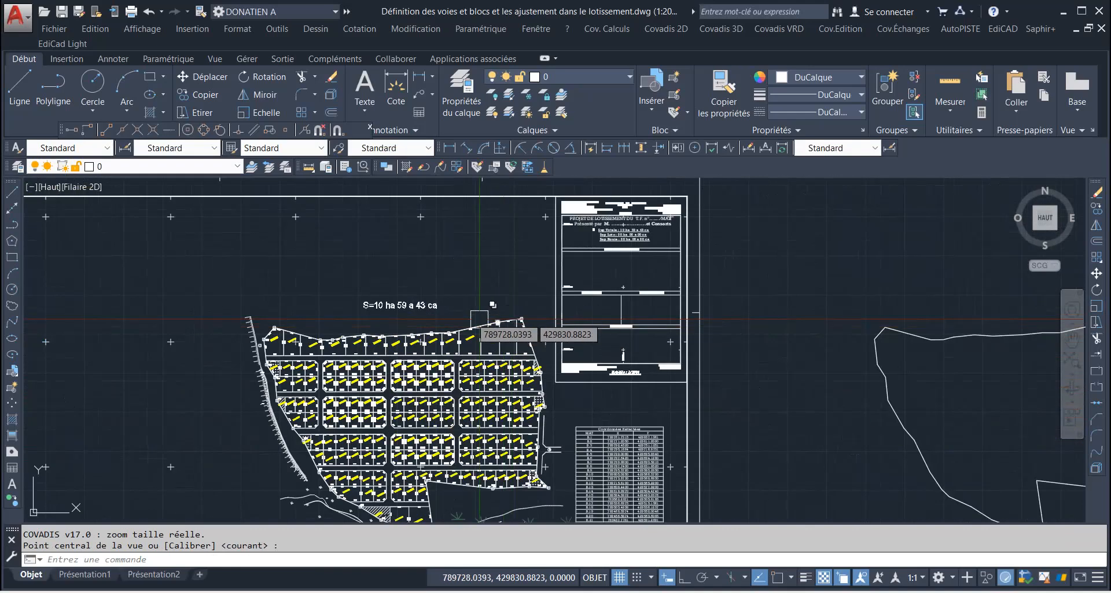
scroll(338, 331, "up", 2)
scroll(338, 330, "down", 4)
scroll(354, 324, "up", 2)
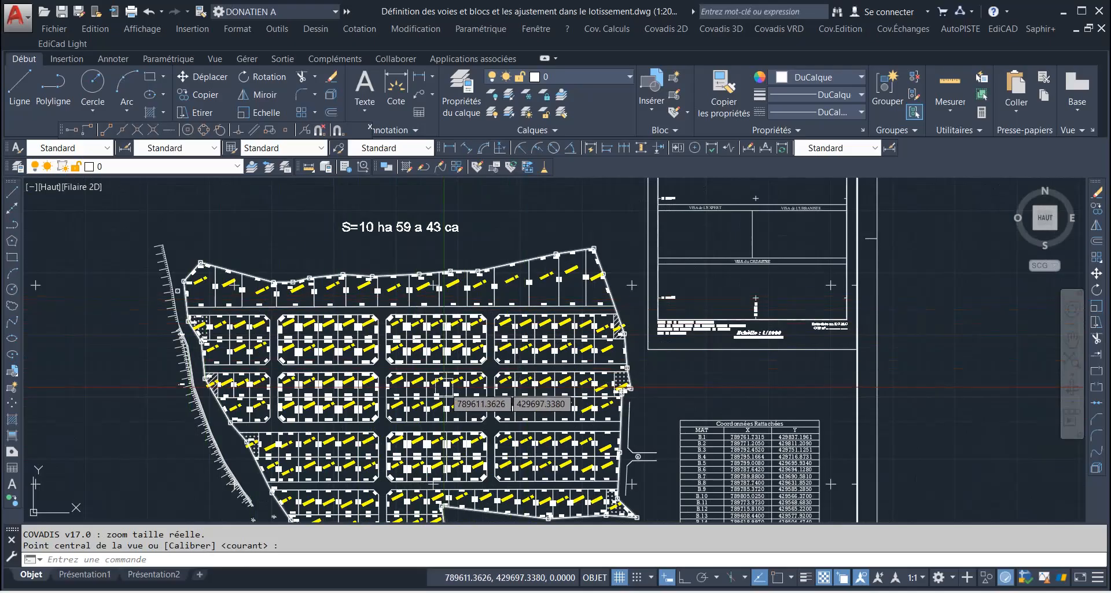
scroll(485, 478, "down", 5)
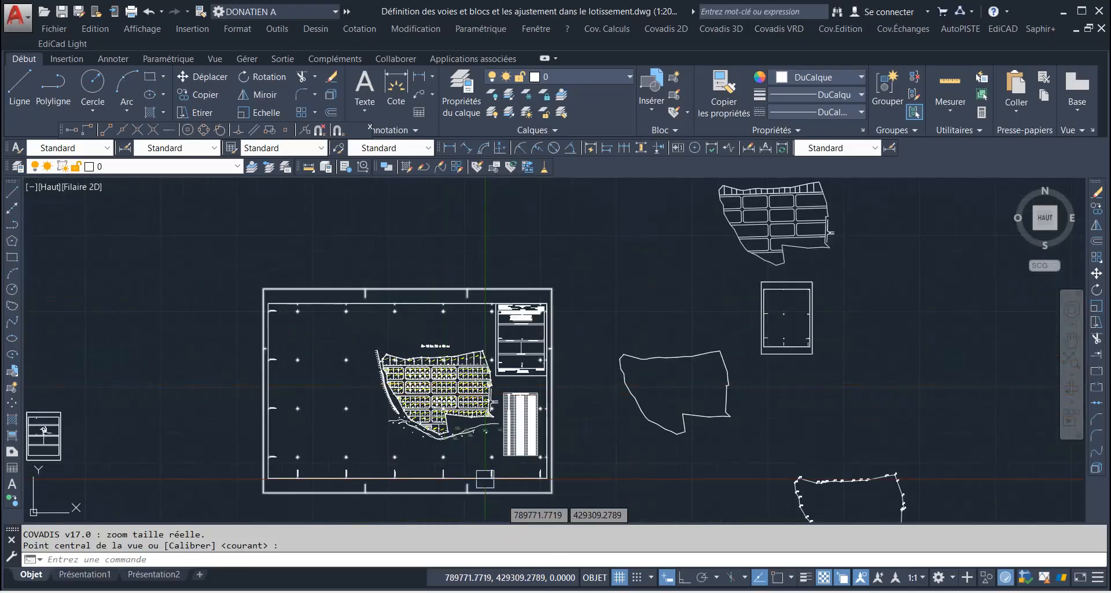
Step: Set up automatic numbering from 1 in increments of 1, as simple Standard texts with Milieu justification and 0.8 mm height
left_click(722, 72)
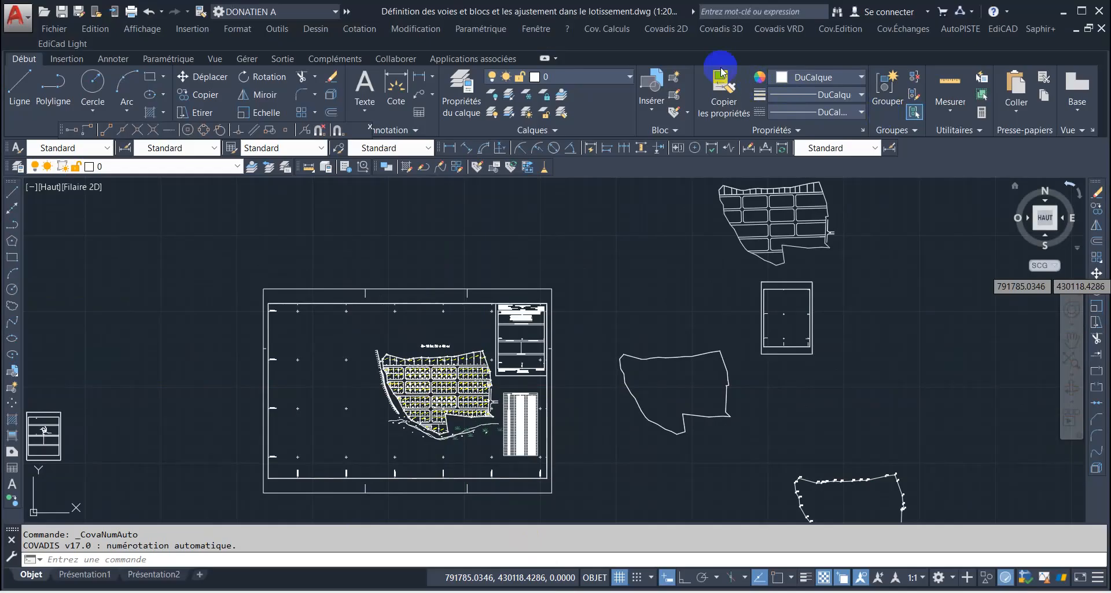
left_click(687, 37)
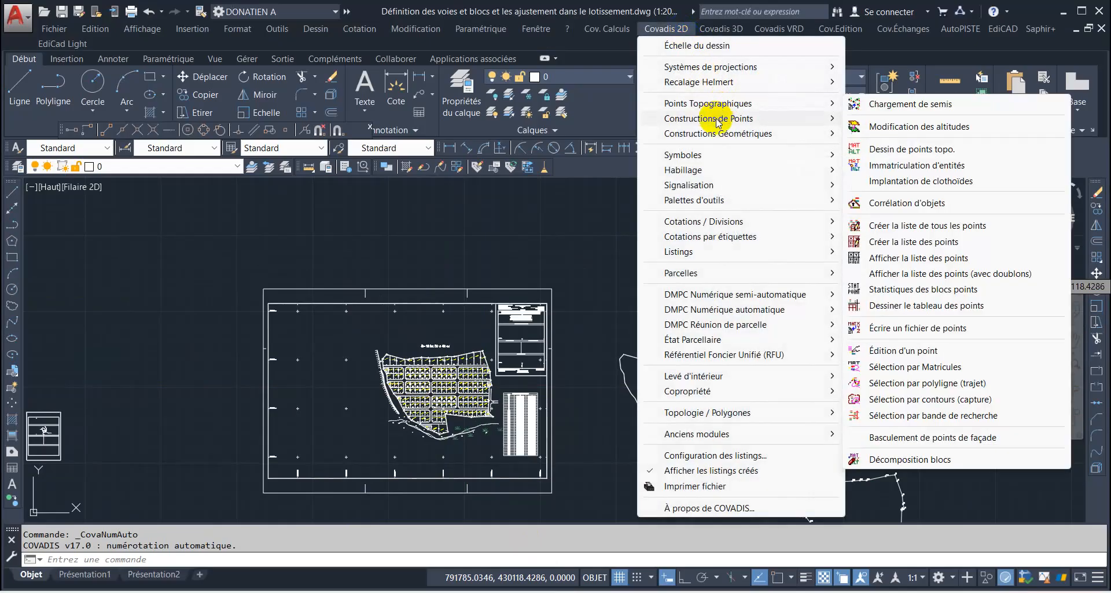
mouse_move(712, 173)
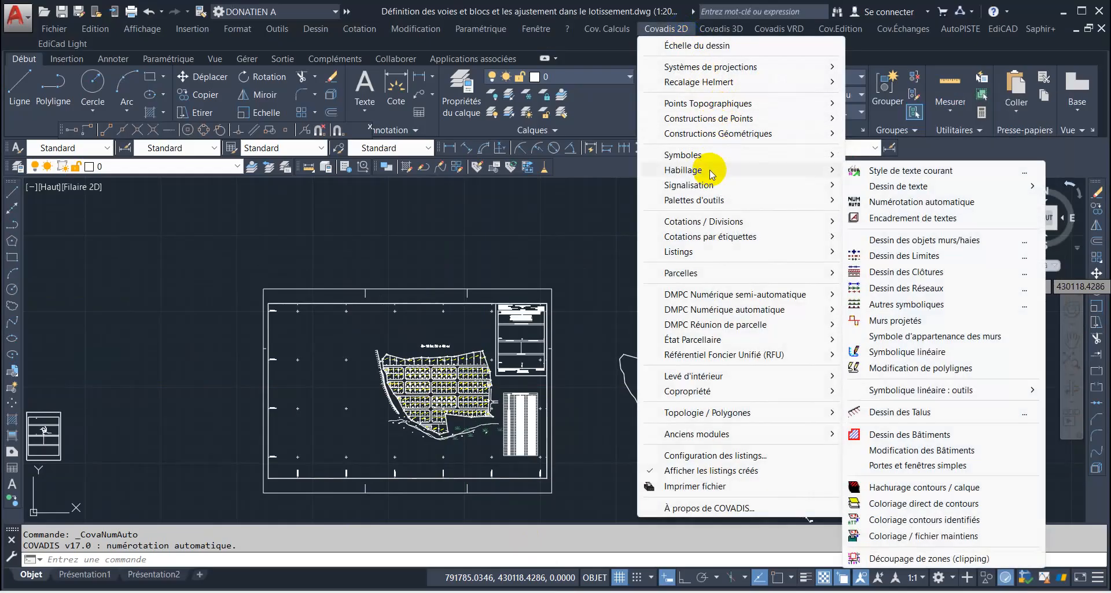
left_click(884, 203)
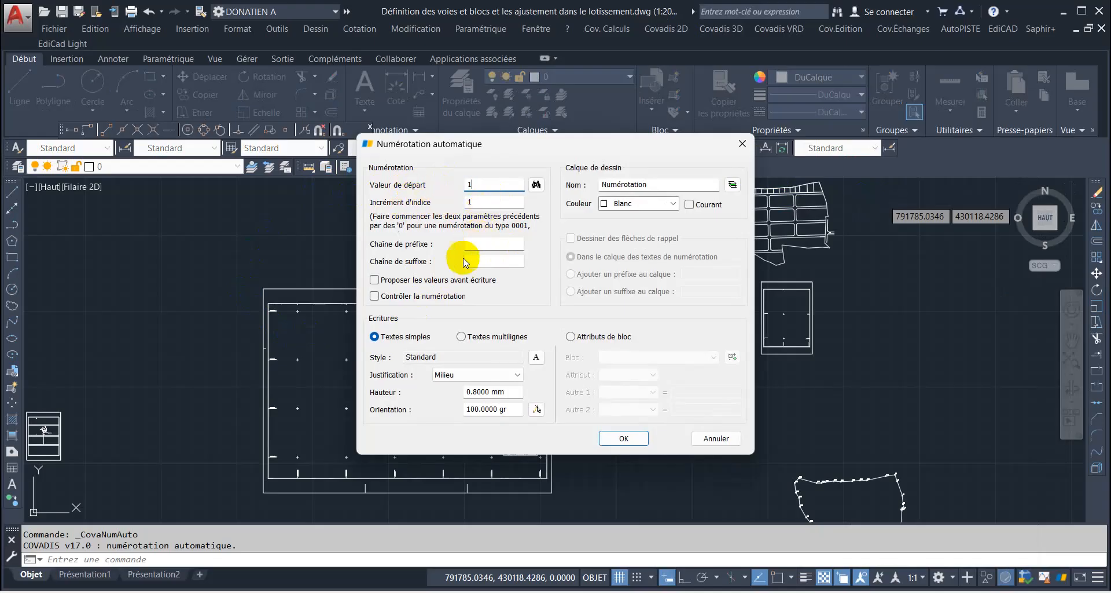
left_click(536, 359)
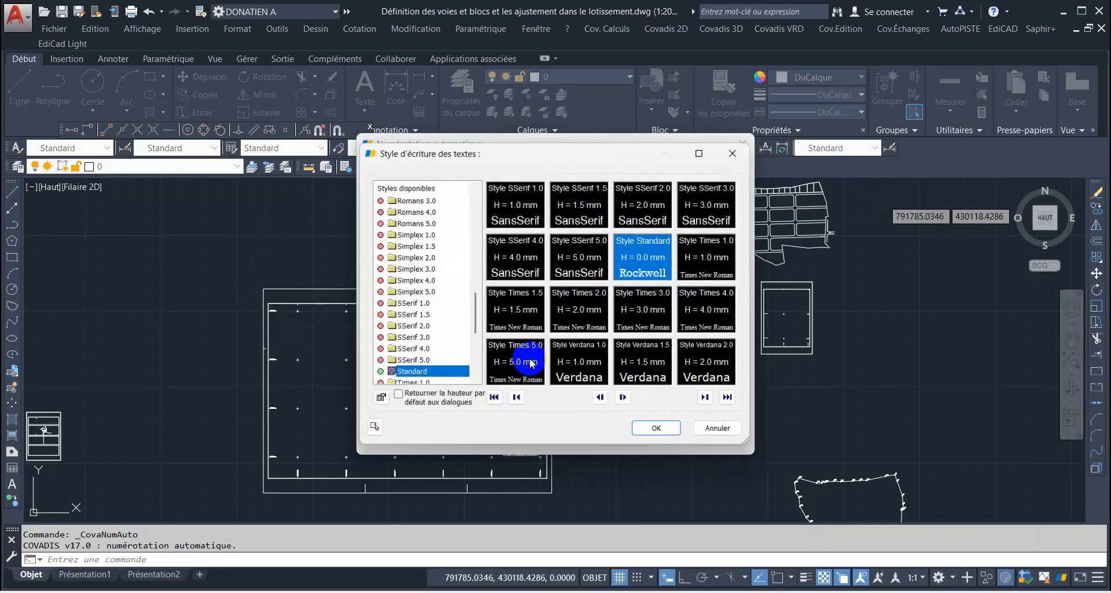
left_click(656, 431)
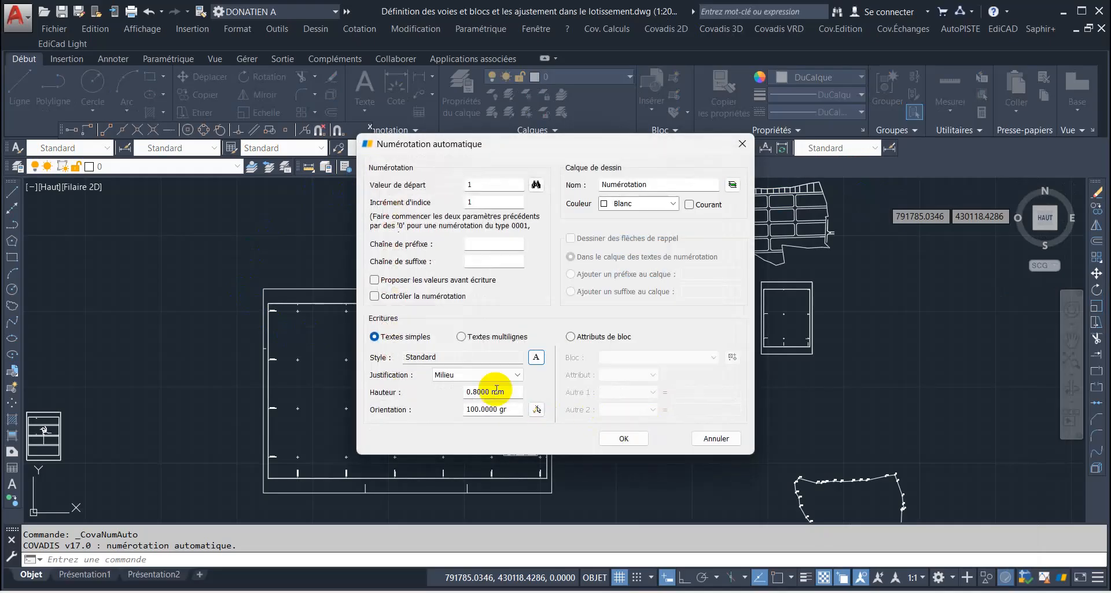
left_click(457, 378)
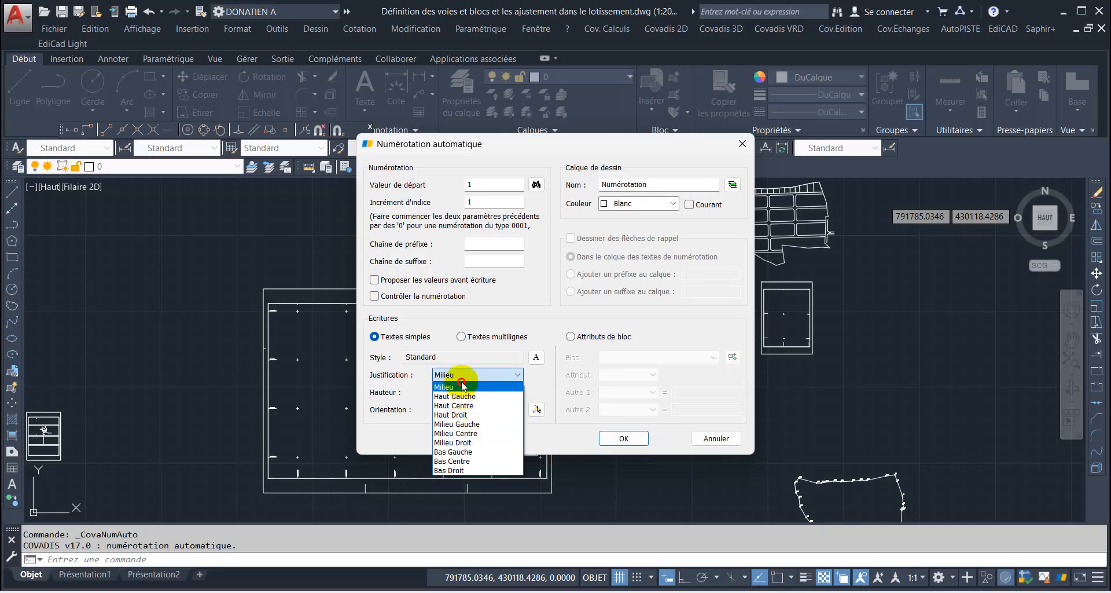
left_click(635, 438)
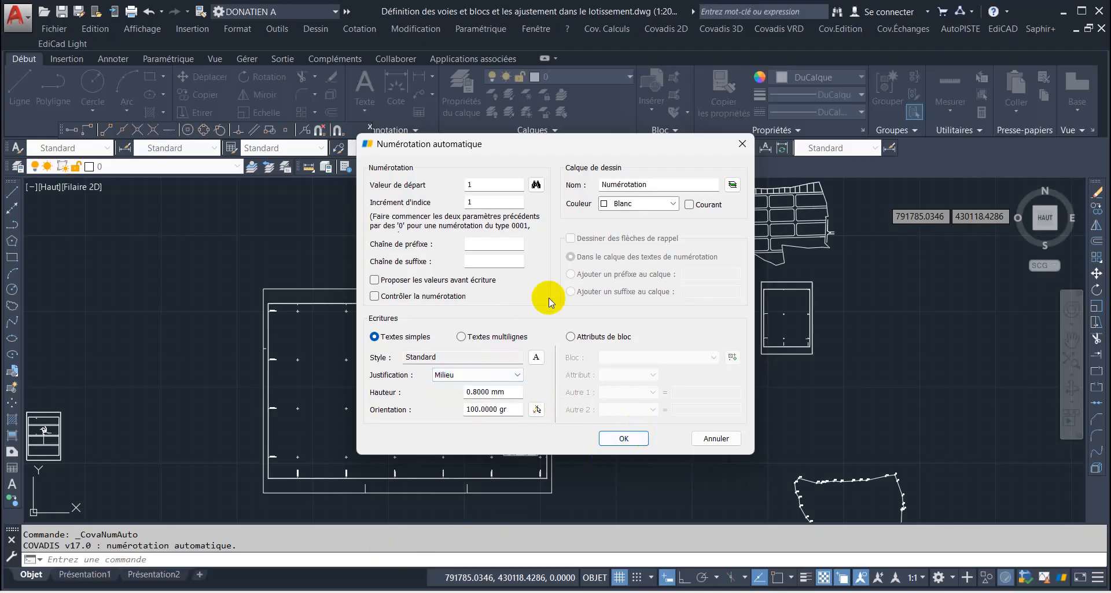
left_click(620, 440)
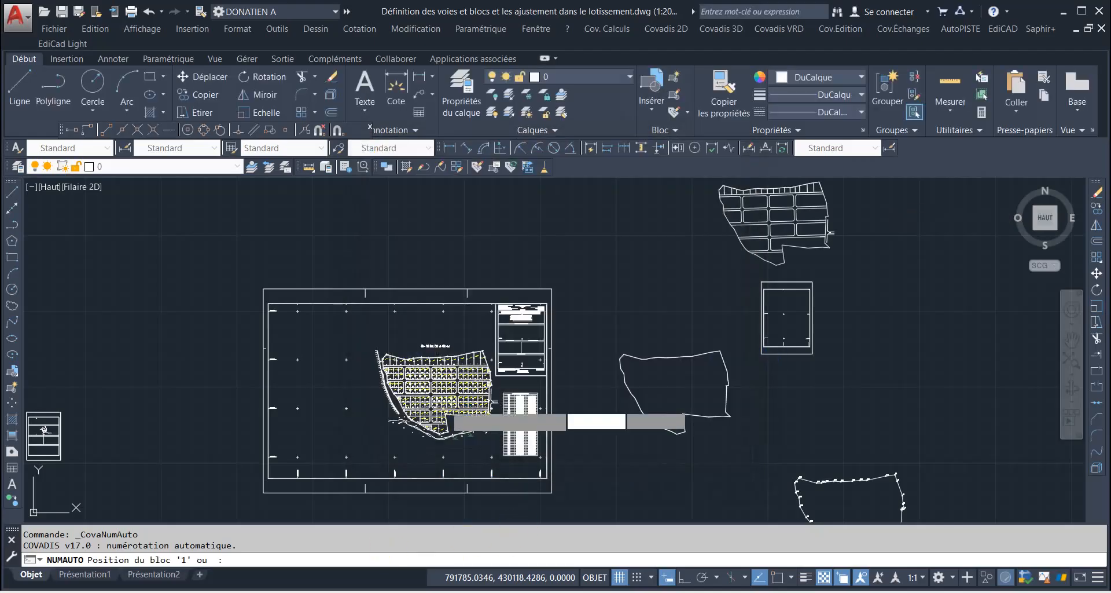
Step: Place a trial number 1 in the 1202 m² lot and erase it
scroll(393, 356, "up", 2)
scroll(385, 353, "up", 6)
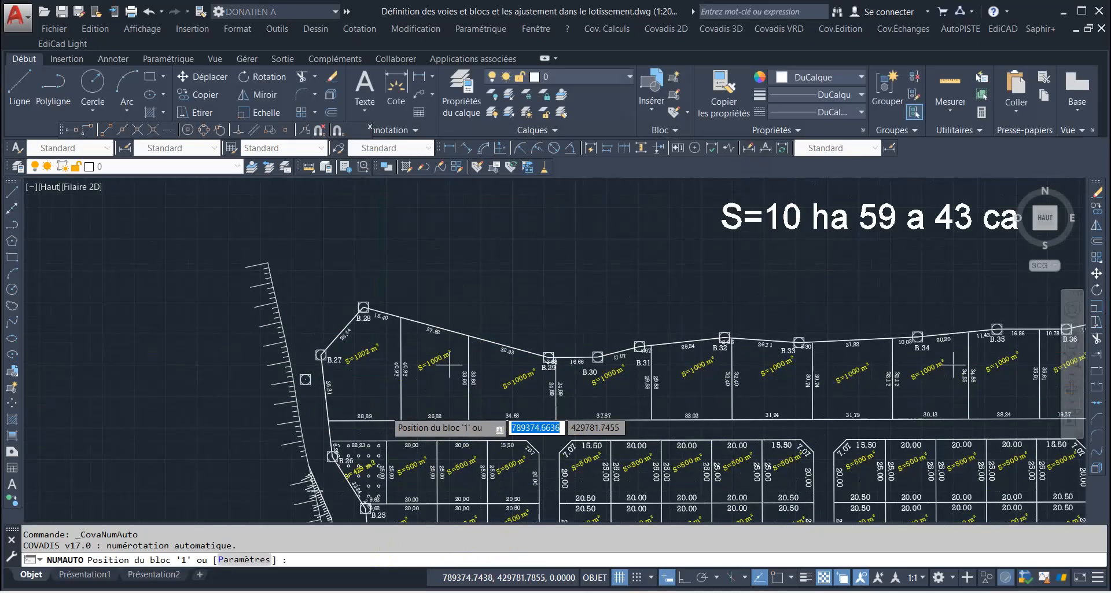
left_click(350, 379)
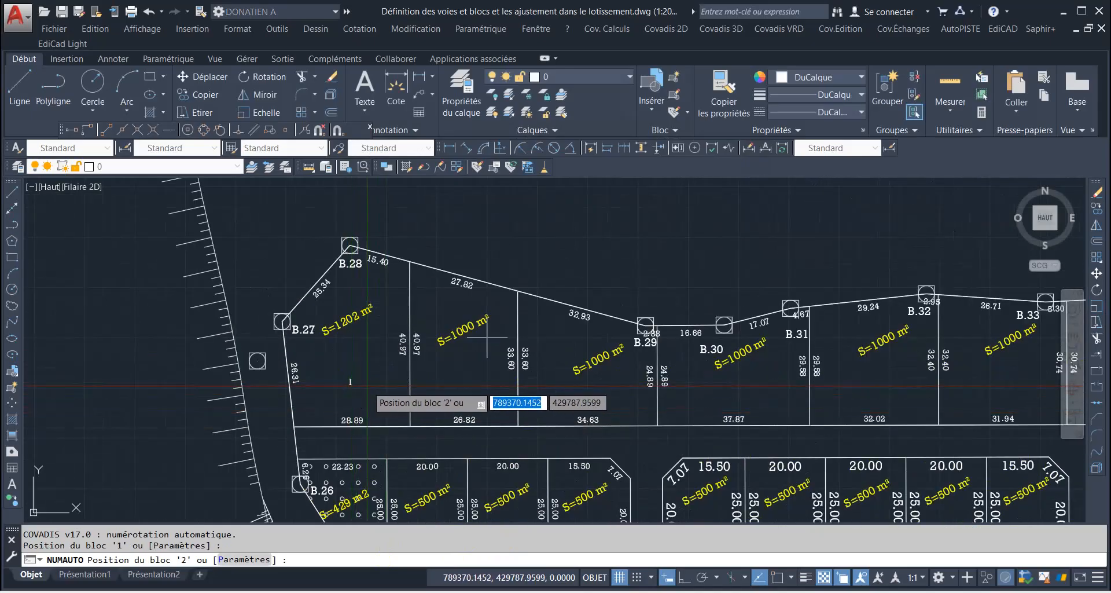
scroll(346, 370, "up", 4)
scroll(344, 362, "down", 4)
key("Escape")
left_click(339, 363)
key("Delete")
Step: Restart the automatic numbering with a text height of 2 mm
right_click(375, 348)
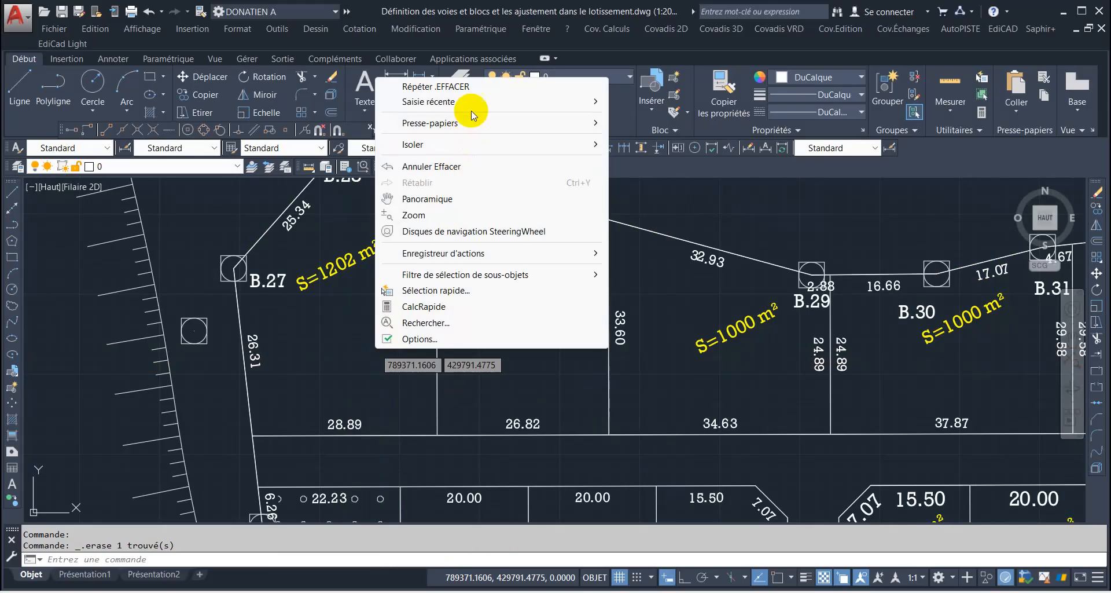
mouse_move(472, 100)
left_click(653, 116)
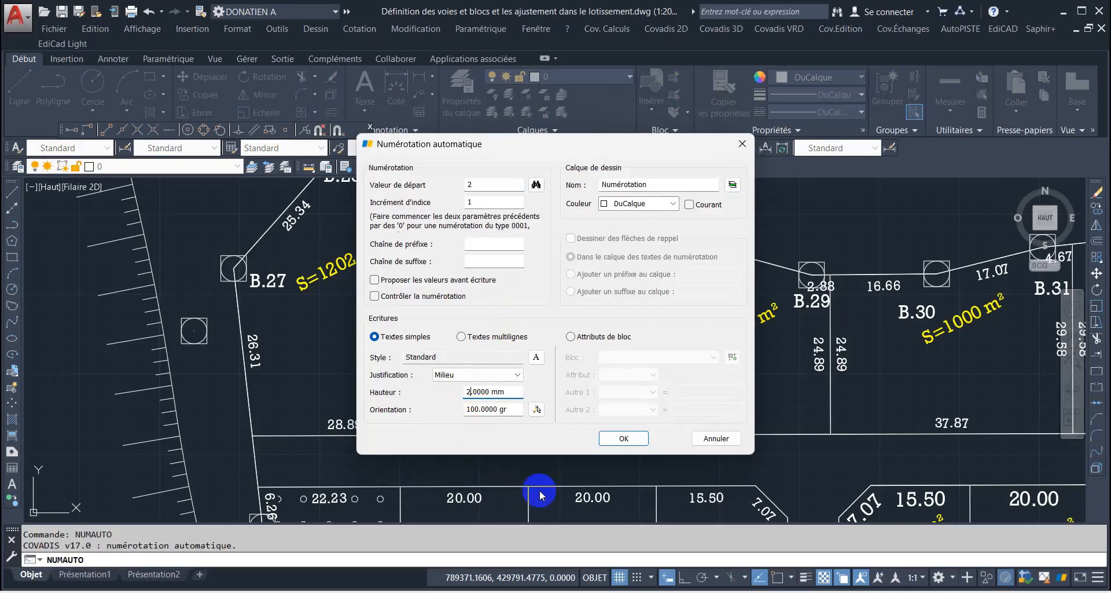
key("Return")
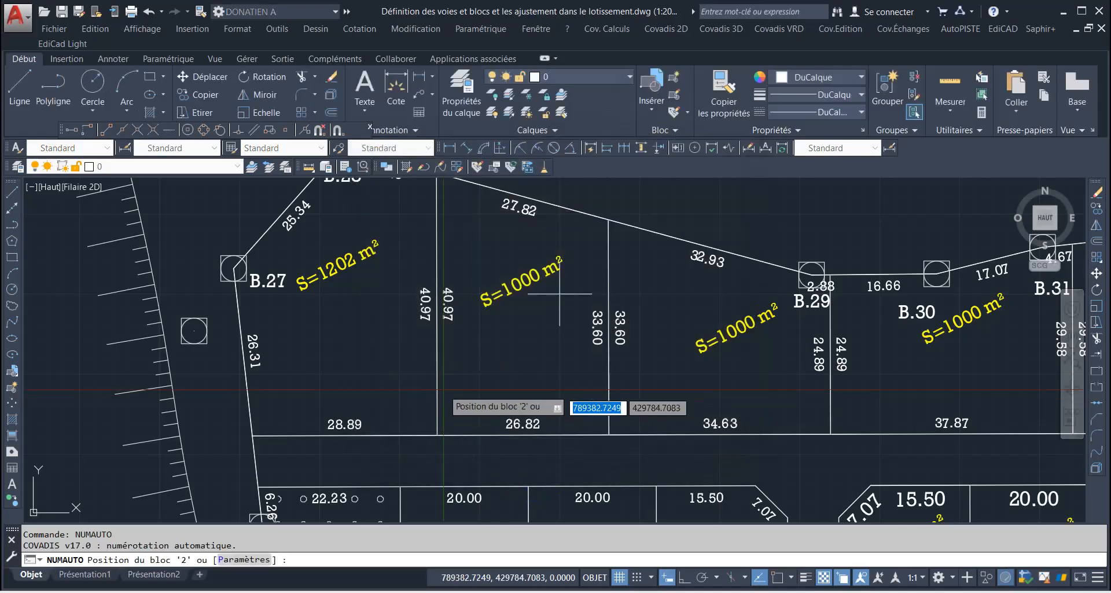
Step: Place a trial number 2 in the 1202 m² lot and erase it
left_click(338, 368)
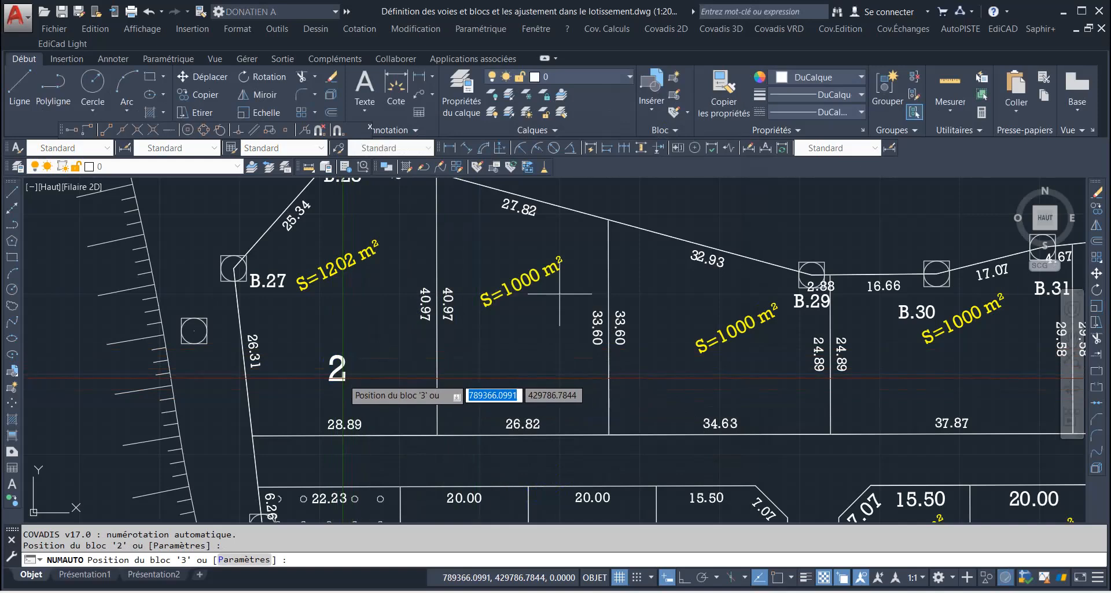
key("Escape")
left_click(336, 372)
key("Delete")
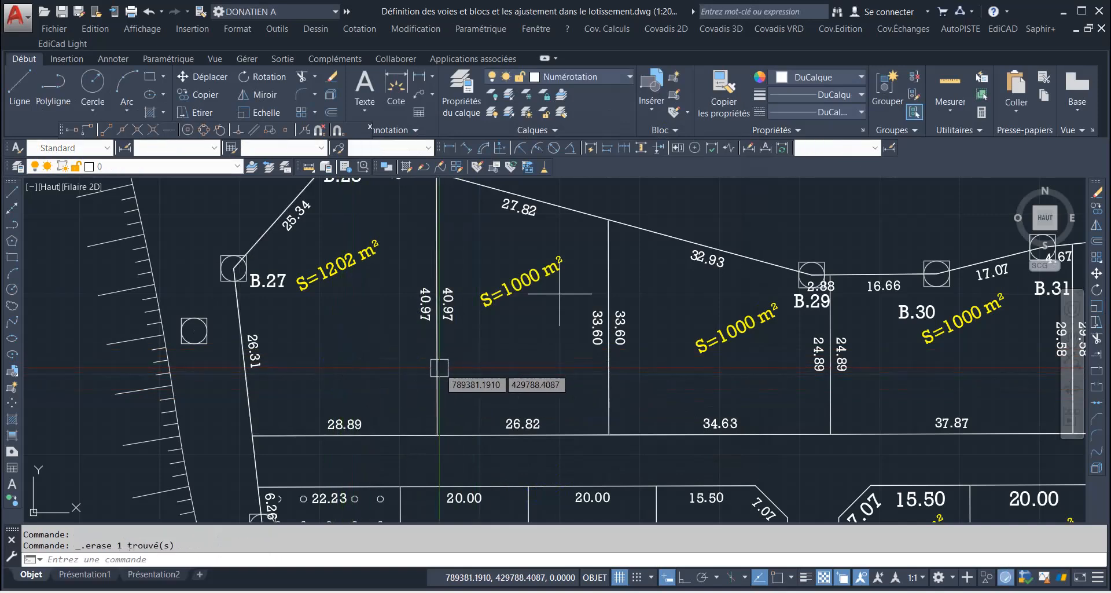
Step: Restart the automatic numbering from 1 and place number 1 in the 1202 m² lot
left_click(399, 373)
right_click(399, 373)
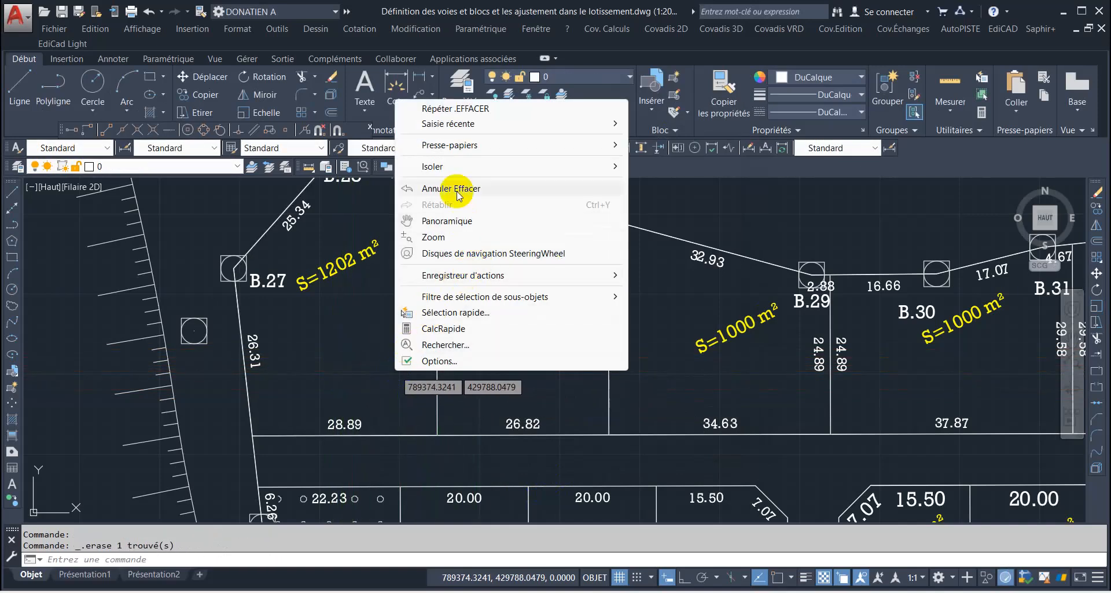
mouse_move(506, 123)
left_click(660, 139)
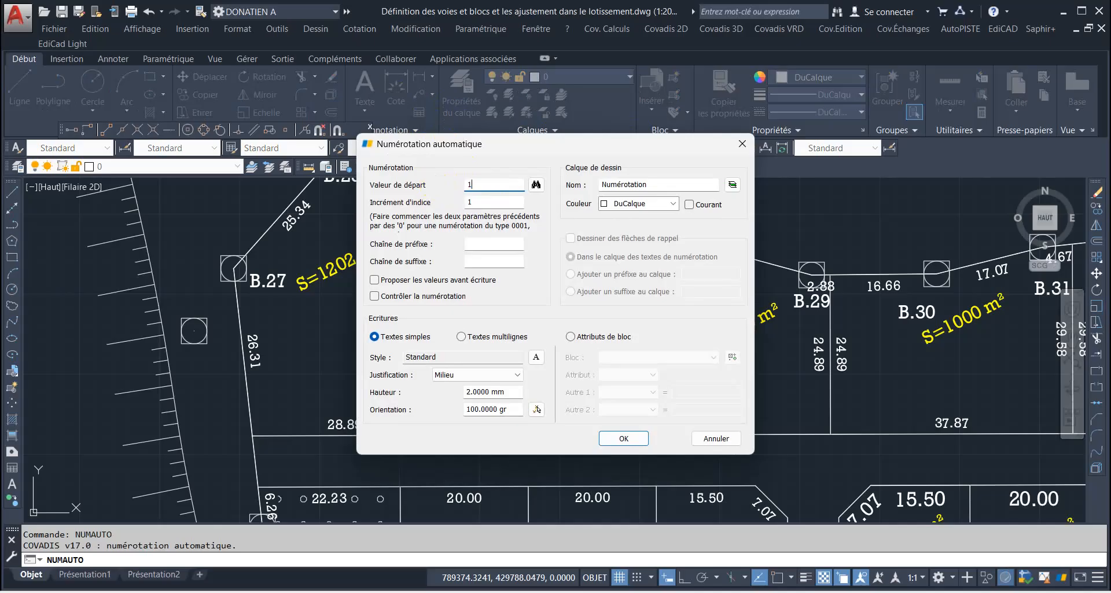
left_click(620, 439)
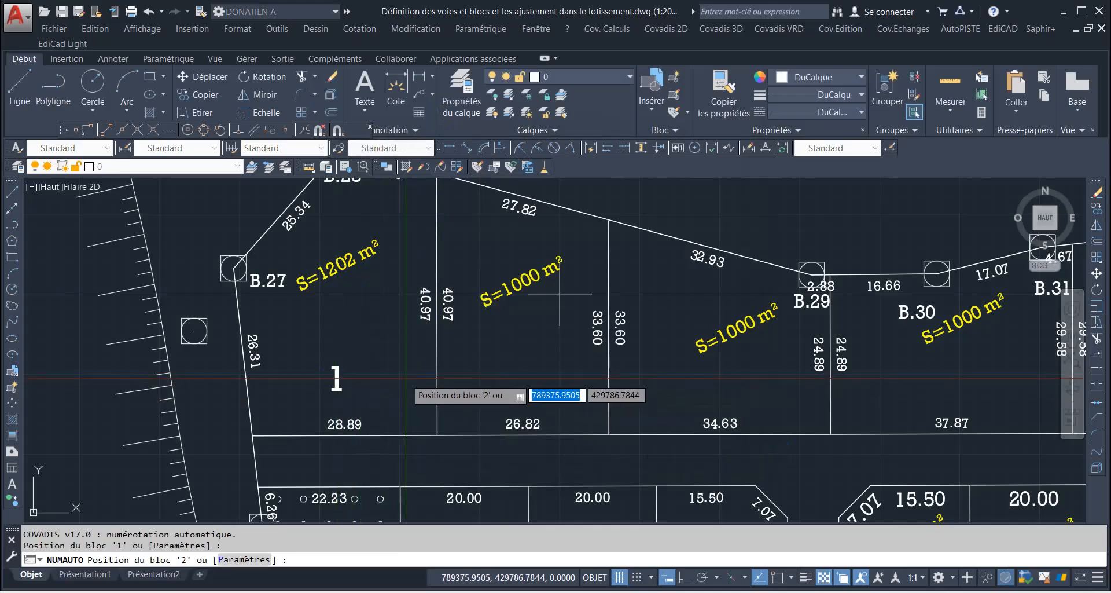
Step: Place numbers 2, 3 and 4 in the next three 1000 m² lots along the northern boundary
scroll(394, 373, "down", 4)
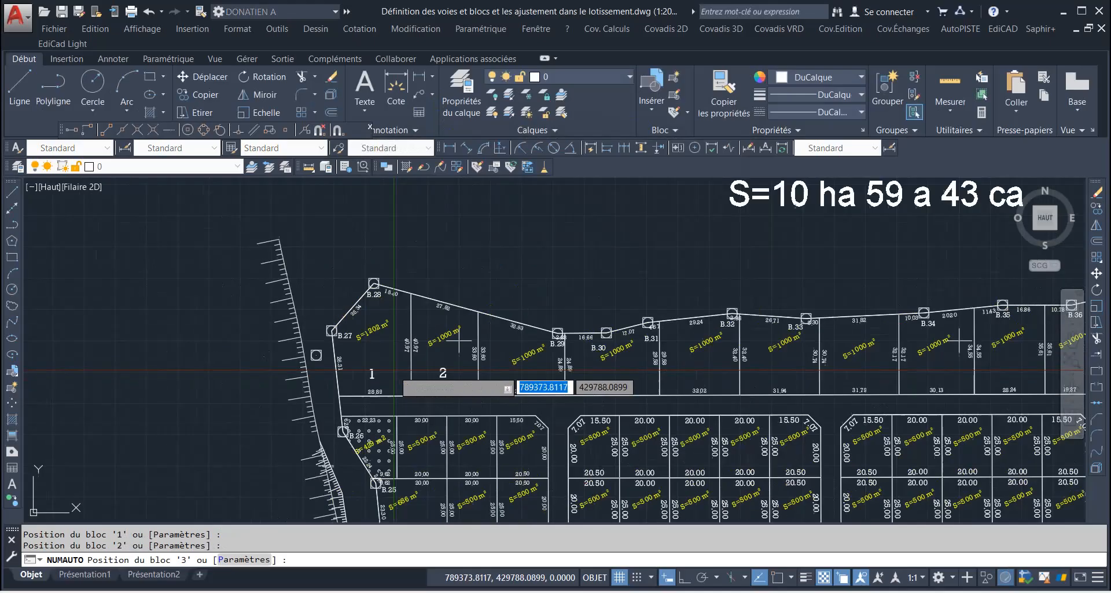
scroll(515, 376, "up", 4)
left_click(534, 364)
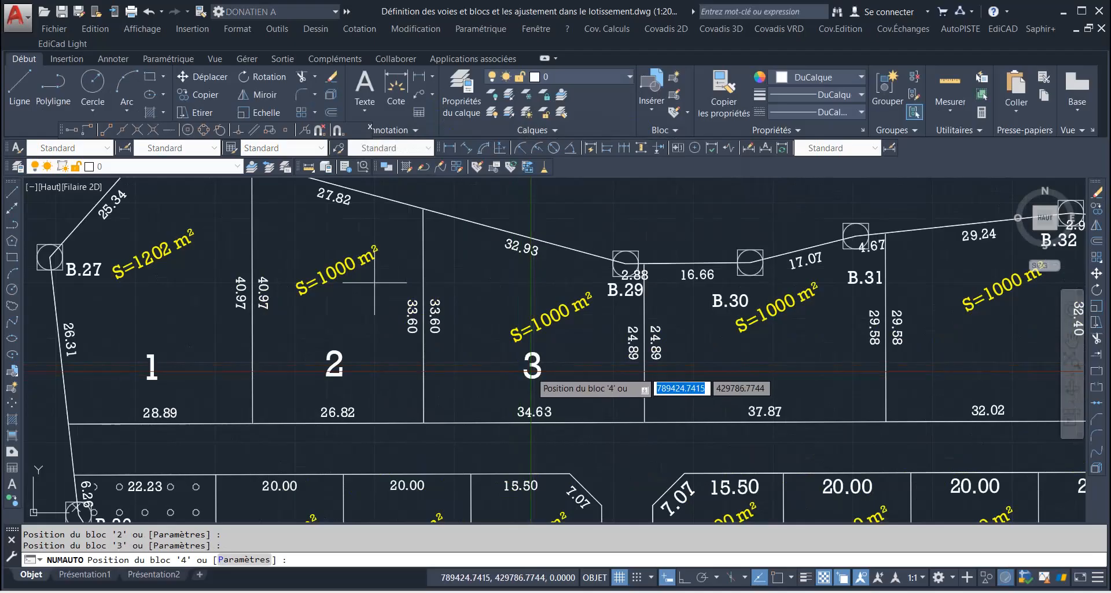
scroll(534, 363, "down", 6)
scroll(536, 376, "up", 4)
left_click(536, 376)
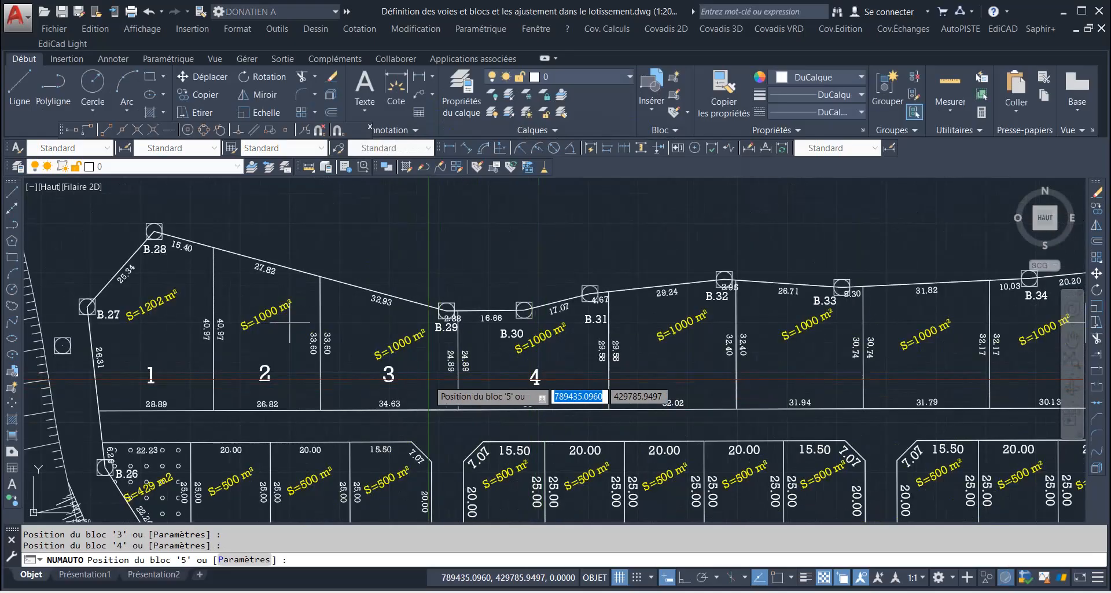
Step: Place numbers 5 to 9 in the following 1000 m² lots between markers B.31 and B.36
scroll(537, 376, "down", 5)
scroll(343, 379, "up", 5)
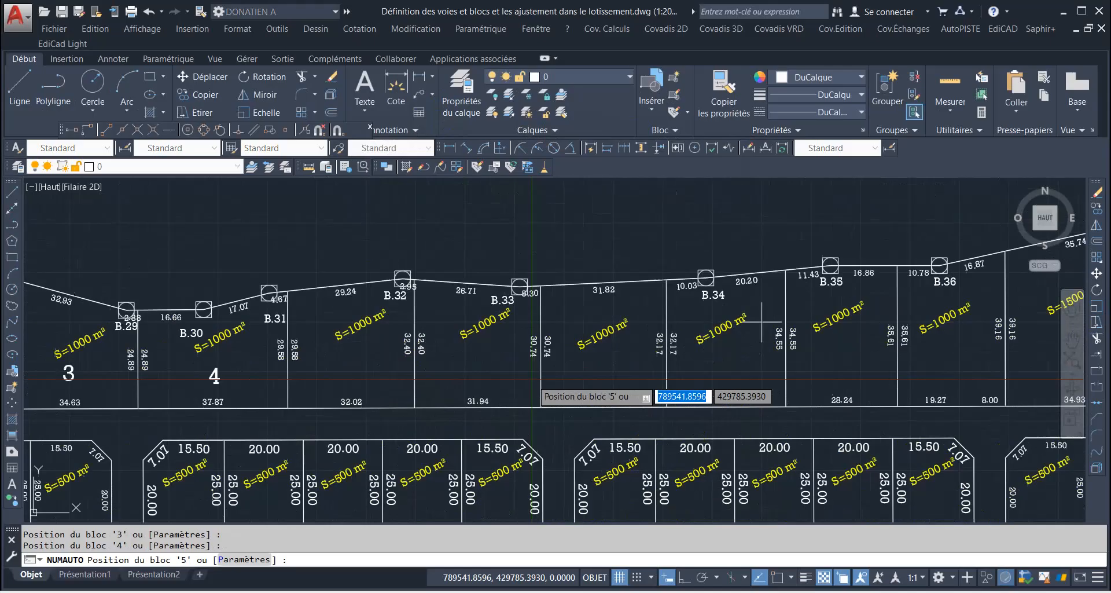
left_click(355, 375)
left_click(472, 375)
left_click(604, 375)
scroll(603, 375, "down", 5)
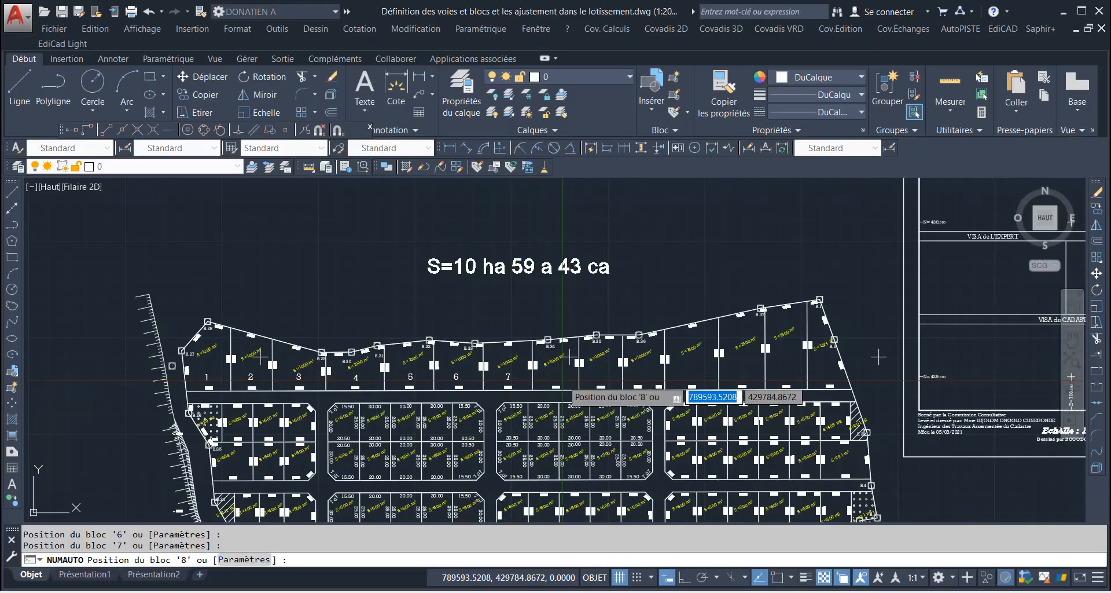
scroll(557, 323, "up", 5)
left_click(524, 375)
left_click(633, 372)
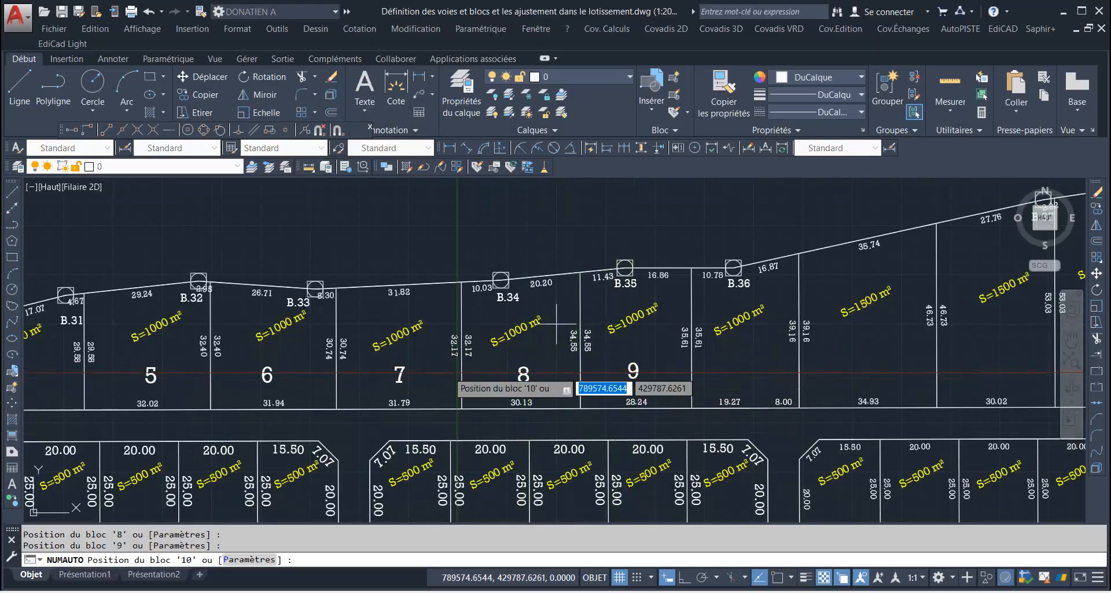
Step: Number the remaining lots of the northern row from 10 to 14, up to marker B.2, and end the numbering
scroll(632, 372, "down", 5)
scroll(504, 363, "up", 4)
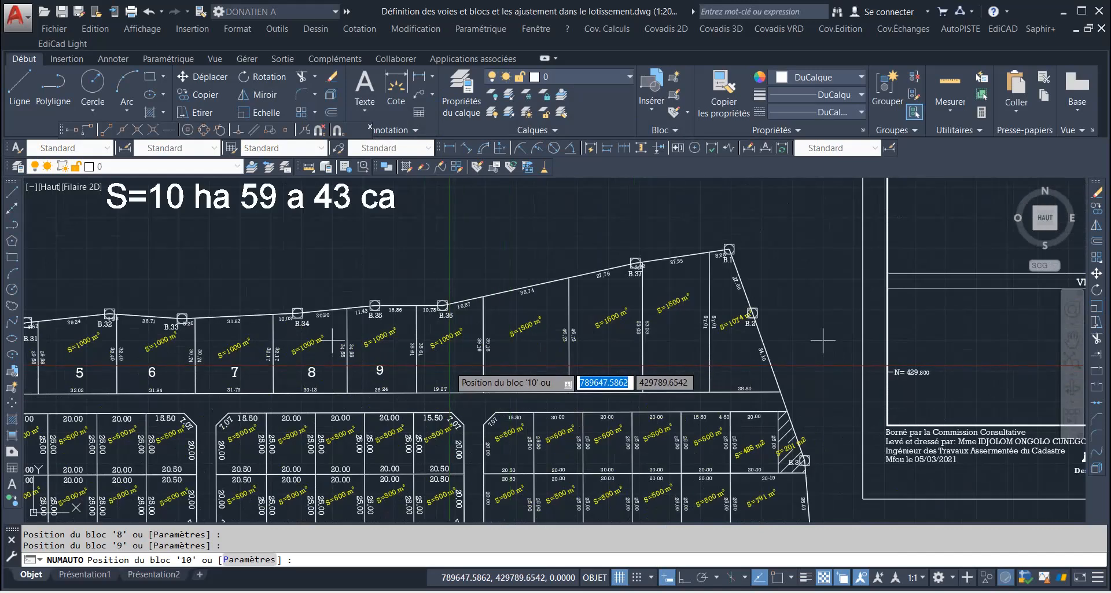
left_click(447, 370)
left_click(526, 369)
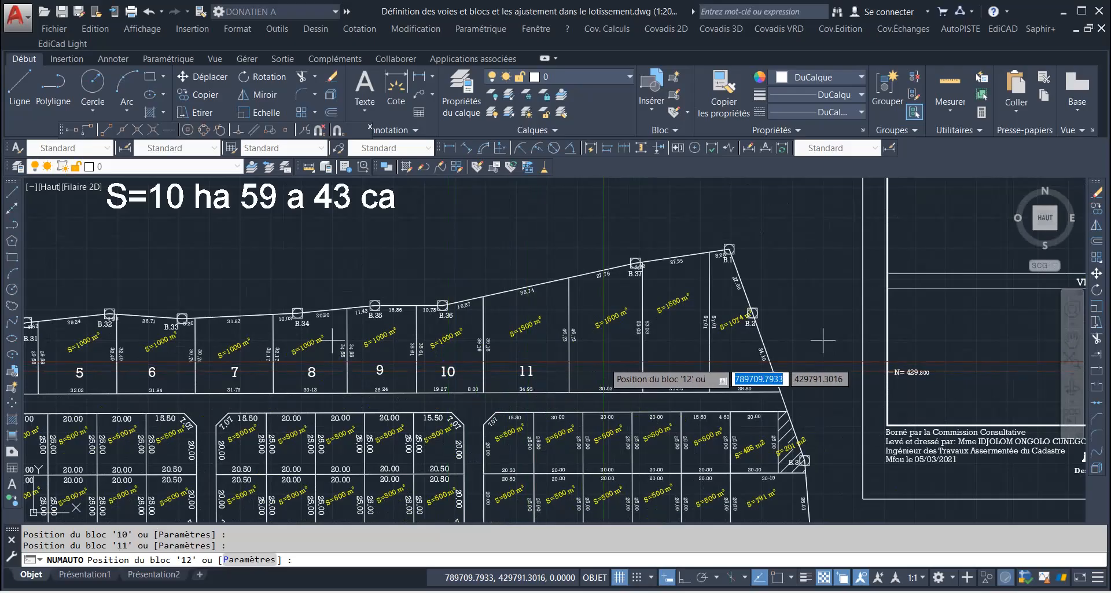
left_click(609, 366)
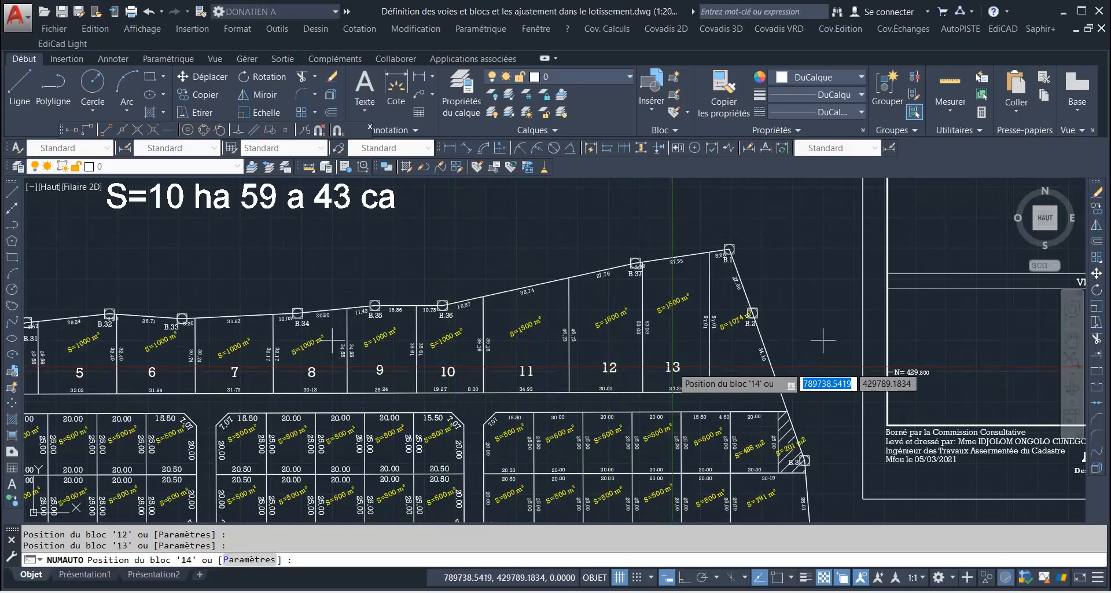
left_click(739, 362)
scroll(629, 359, "down", 3)
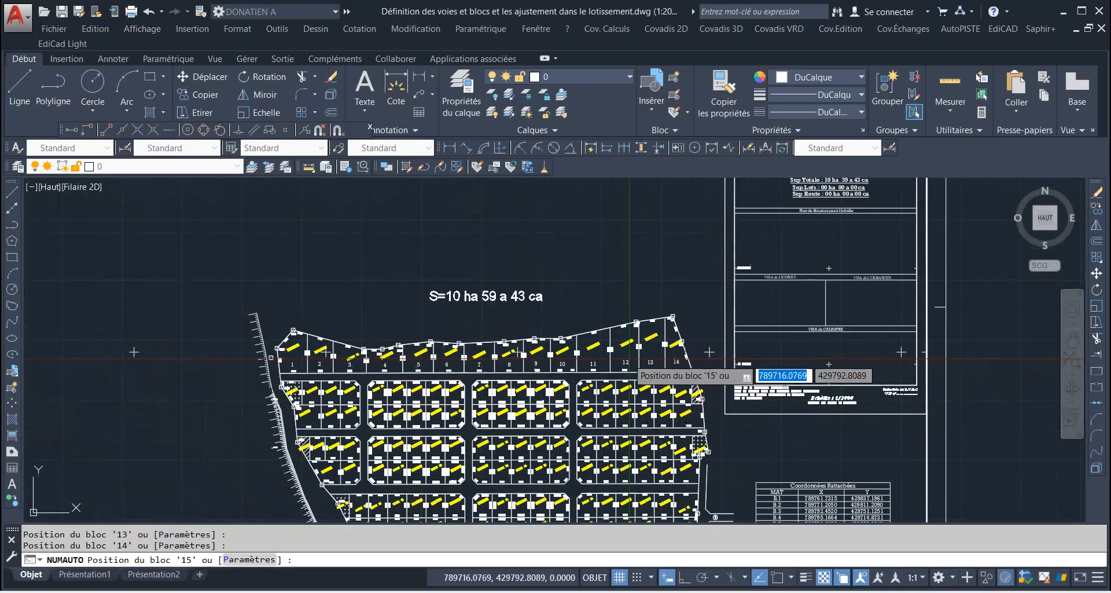
scroll(433, 376, "down", 2)
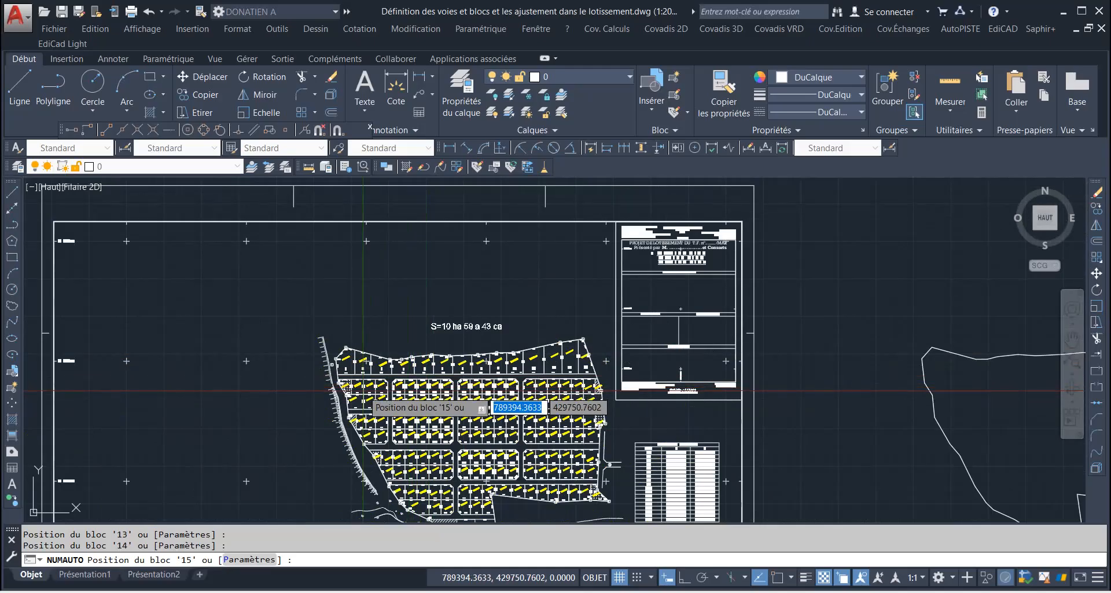
scroll(364, 391, "up", 1)
key("Return")
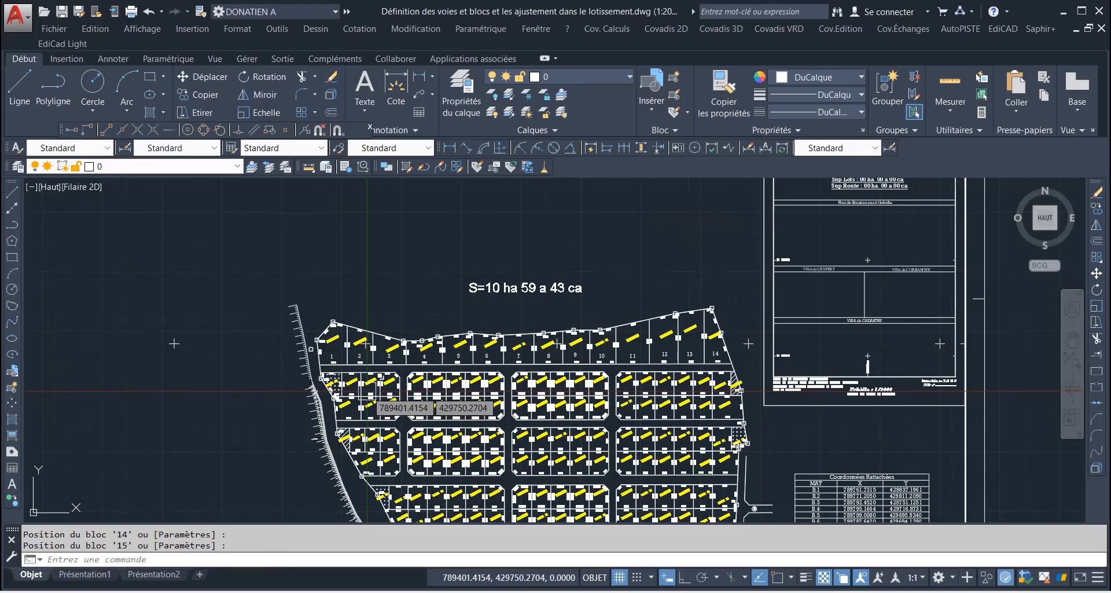
Step: Restart the automatic numbering from 1 and place numbers 1 to 3 in the northern 500 m² lots of the block beside marker B.26
key("Return")
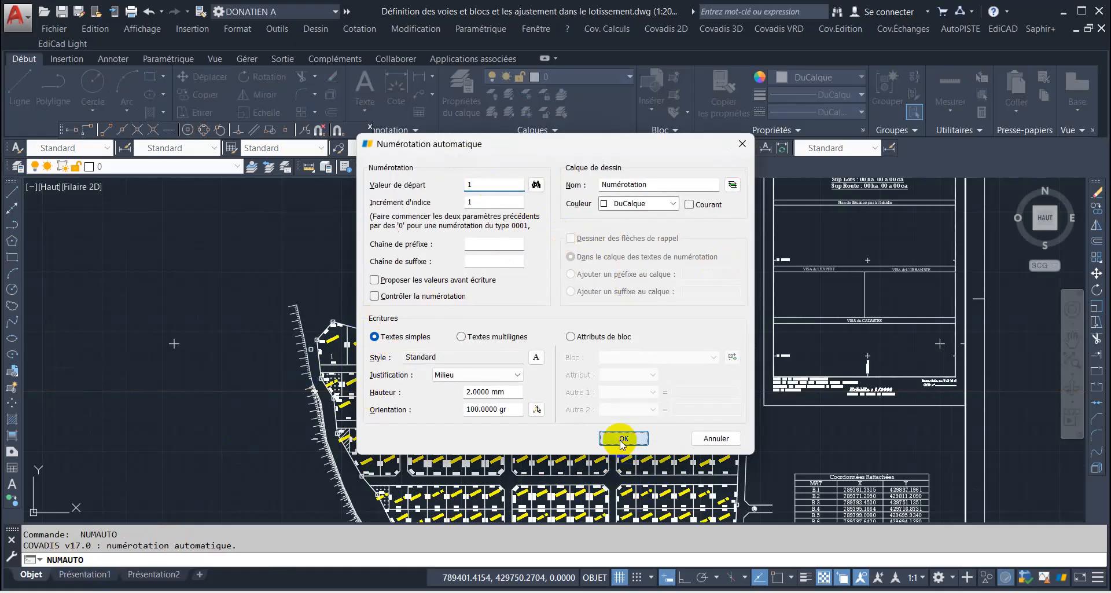
left_click(622, 438)
scroll(369, 365, "up", 3)
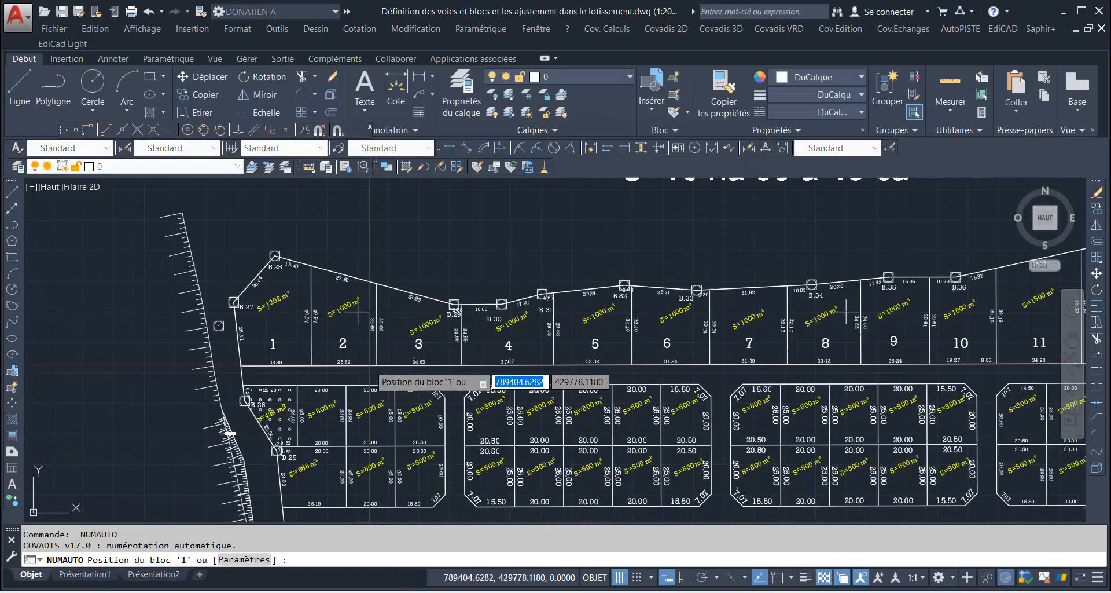
scroll(293, 429, "up", 4)
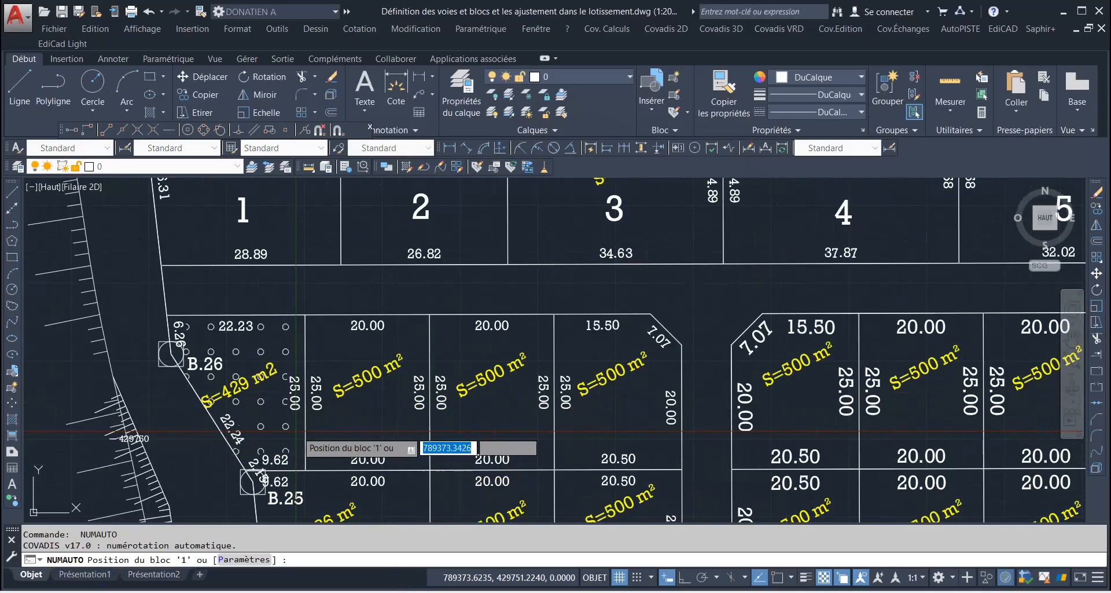
left_click(364, 427)
left_click(492, 420)
left_click(608, 418)
Step: Place numbers 4 to 6 from east to west in the southern lots of the block beside marker B.25, and end the numbering
scroll(584, 405, "down", 4)
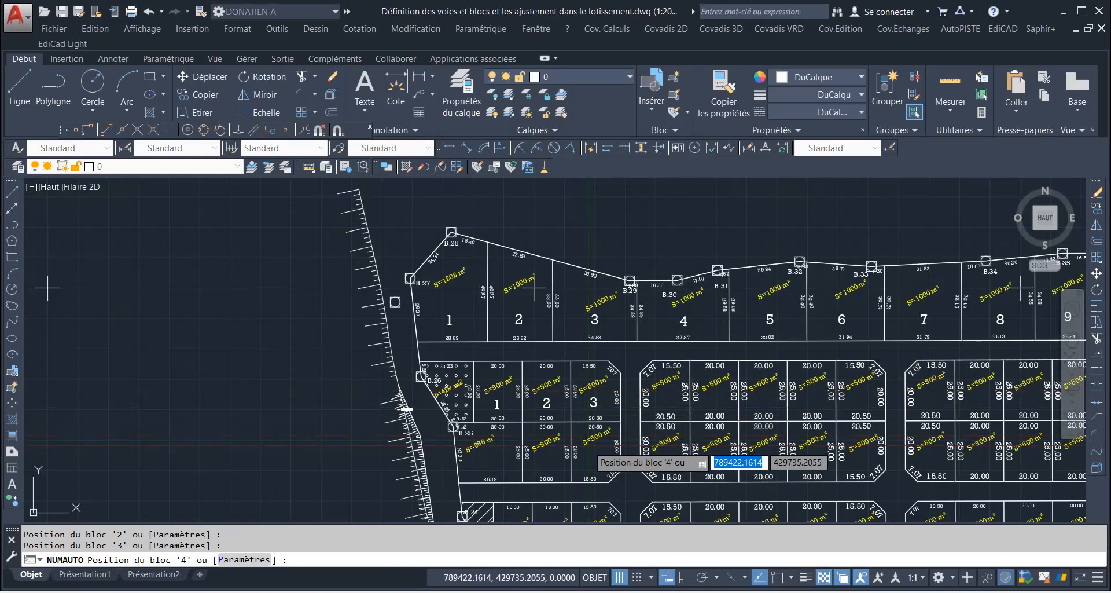
scroll(587, 448, "up", 4)
left_click(608, 452)
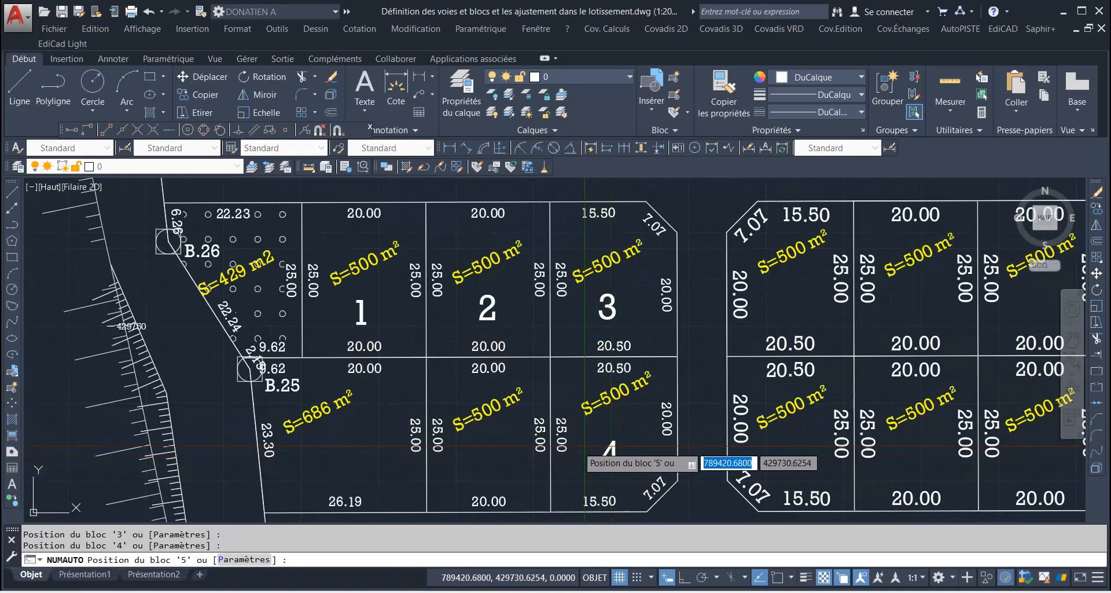
left_click(494, 453)
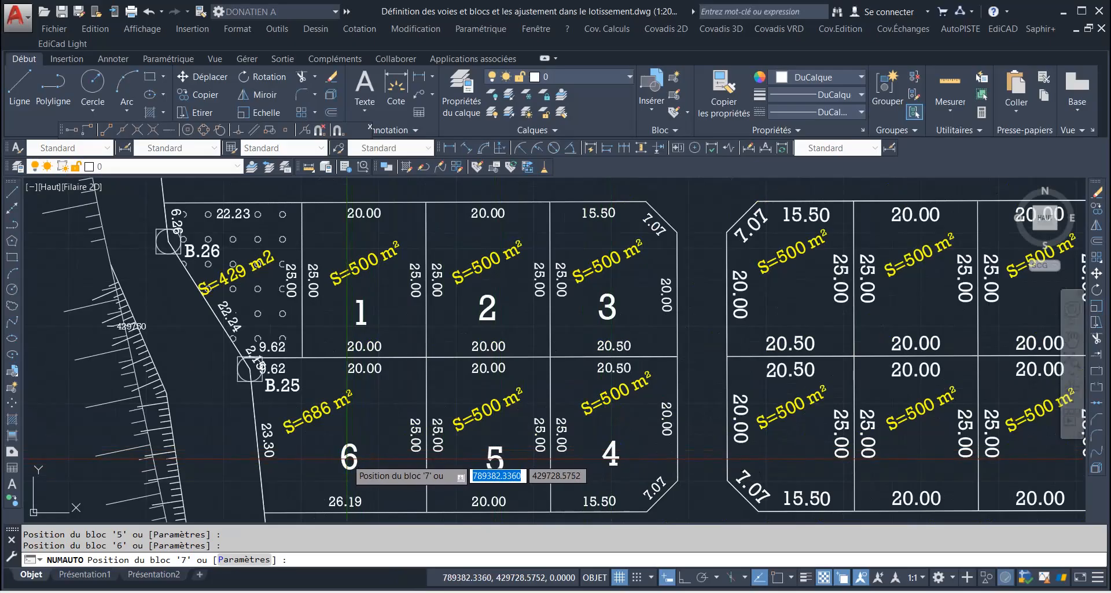
right_click(347, 459)
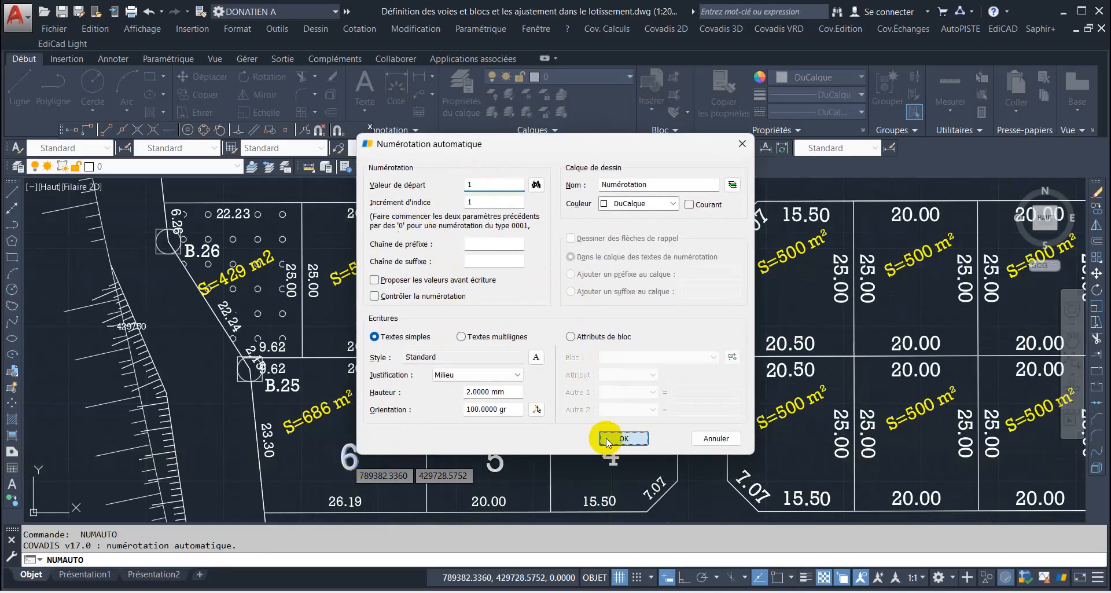
Step: Restart the numbering from 1 and place numbers 1 to 5 in the northern lots of the adjacent ten-lot block
left_click(606, 438)
scroll(396, 397, "down", 2)
scroll(601, 381, "up", 1)
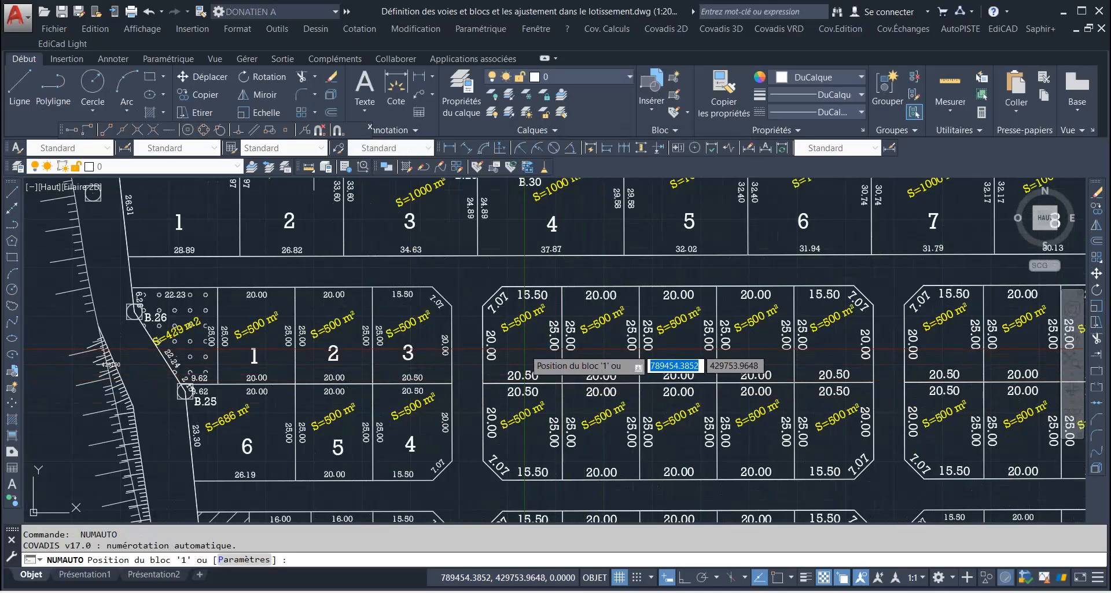
left_click(525, 349)
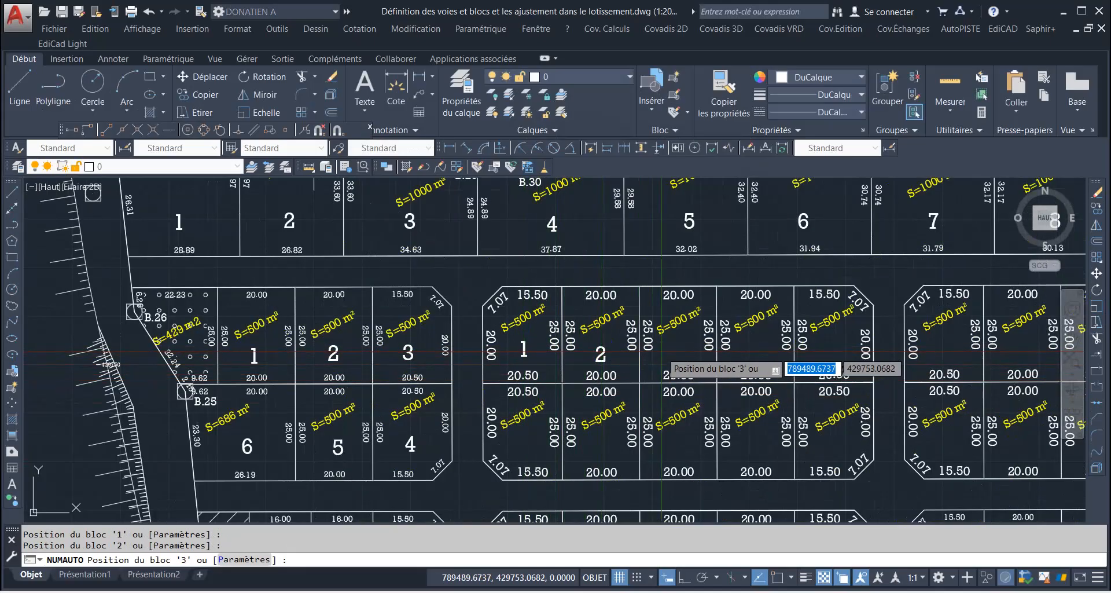
left_click(679, 354)
left_click(756, 351)
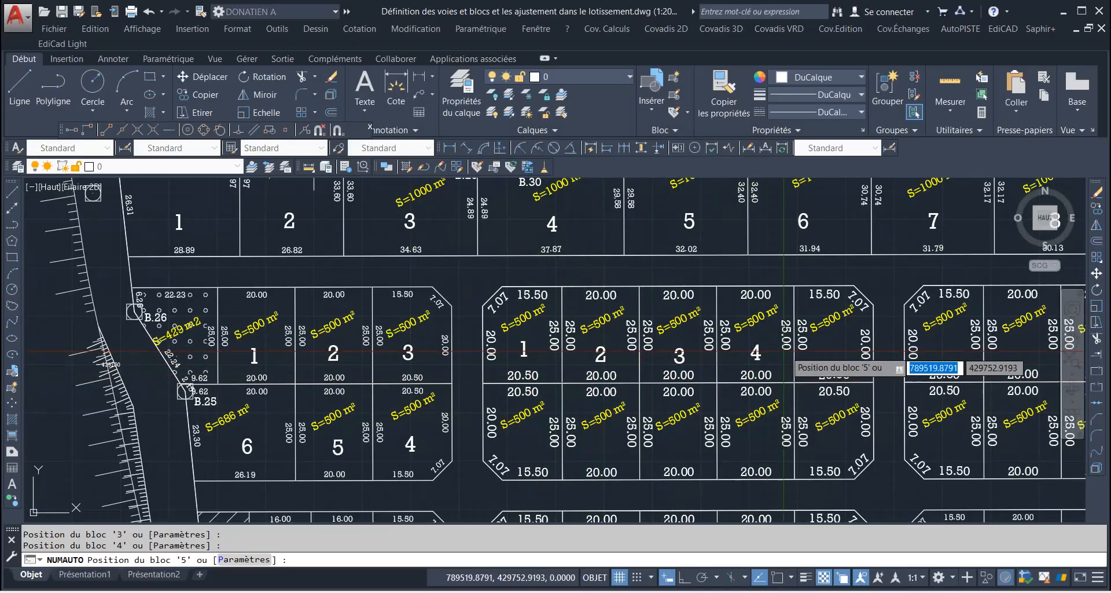
left_click(828, 350)
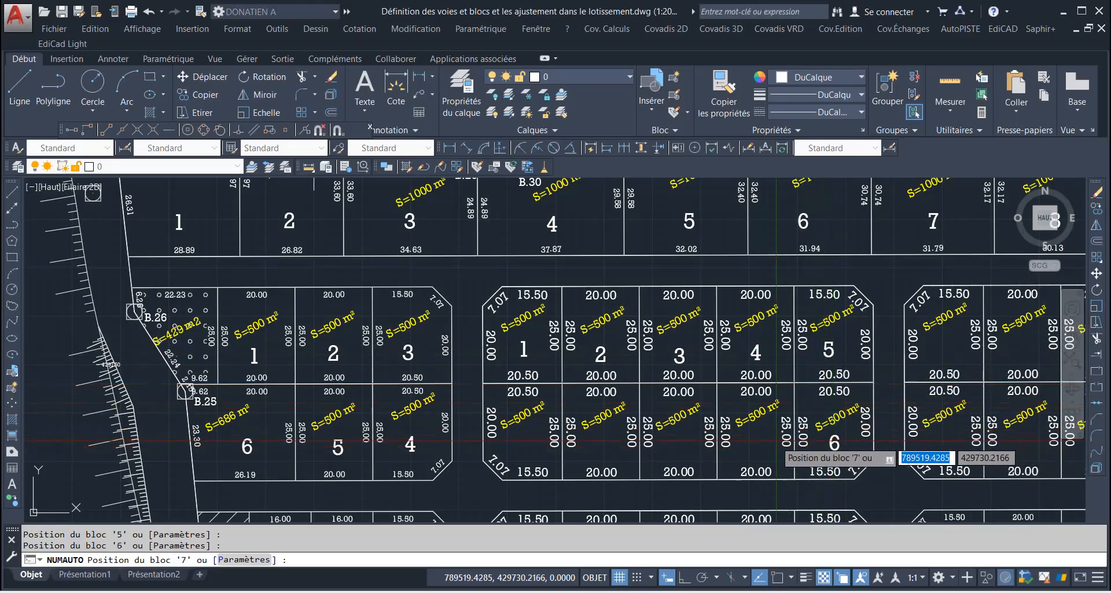
Step: Number the southern lots of this ten-lot block from 6 to 10, running east to west, and end the numbering
left_click(752, 442)
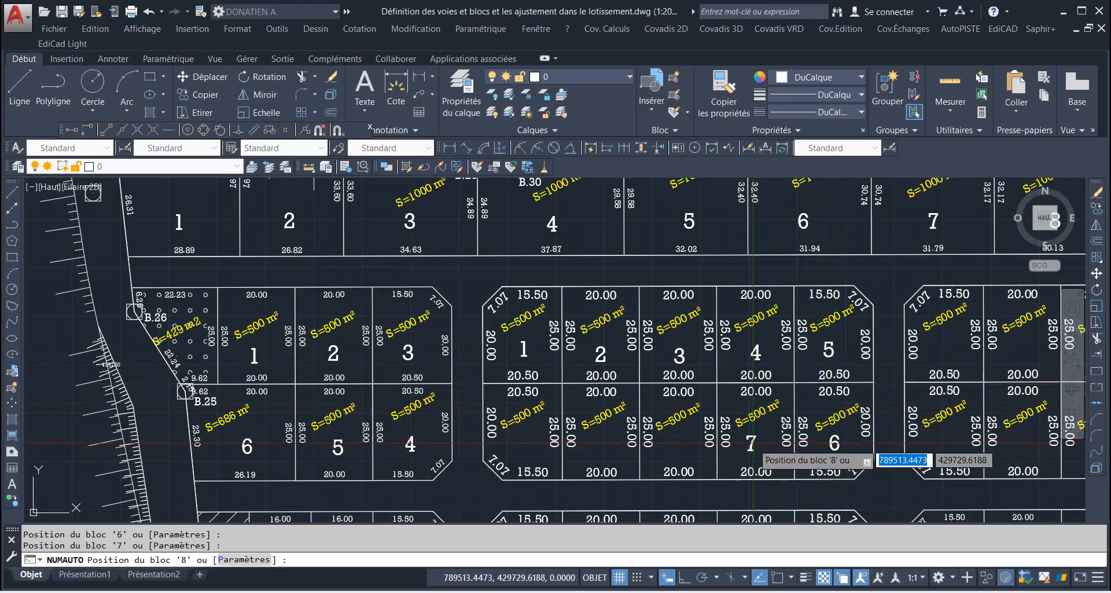
left_click(682, 444)
left_click(600, 443)
left_click(526, 443)
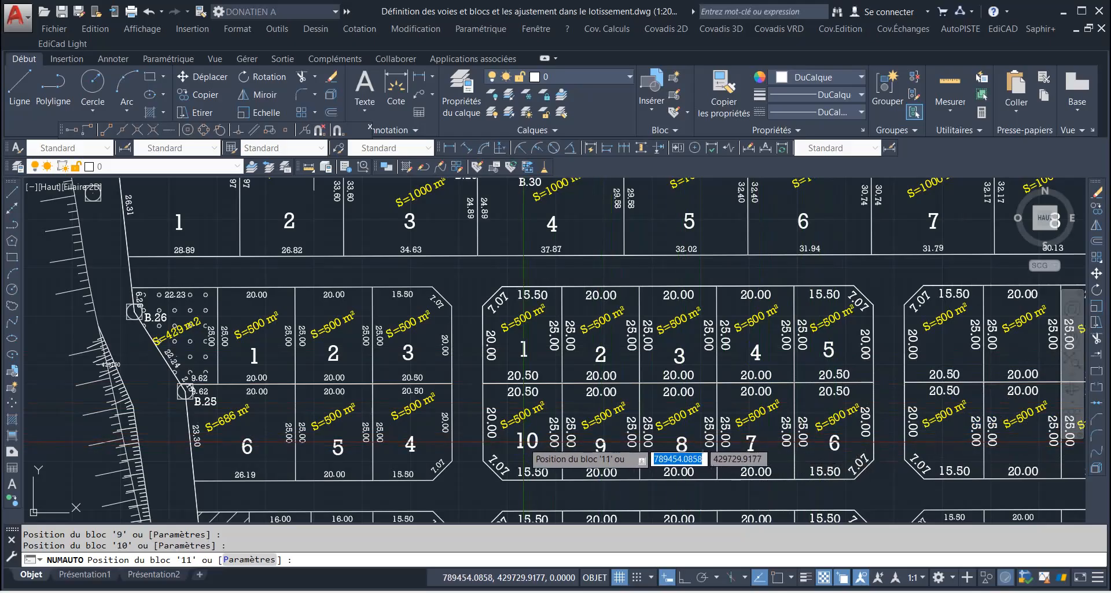
key("Return")
Step: Restart the numbering from 1 and place numbers 1 to 5 in the northern lots of the third block, below markers B.33 and B.34
key("Return")
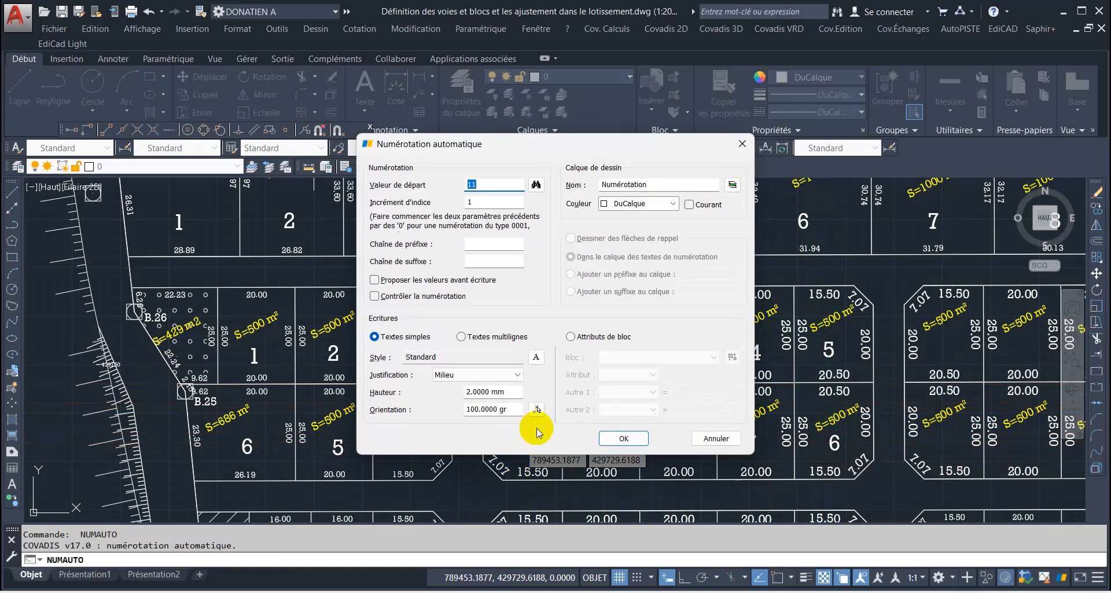
left_click(626, 438)
scroll(458, 457, "down", 6)
scroll(637, 411, "up", 6)
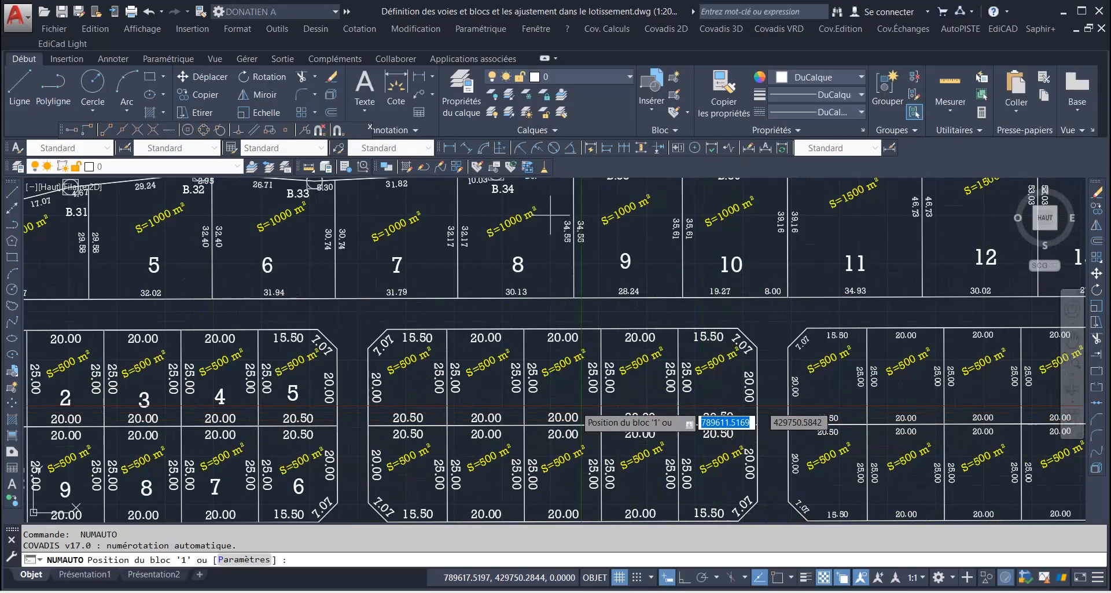
left_click(411, 397)
left_click(484, 399)
left_click(563, 398)
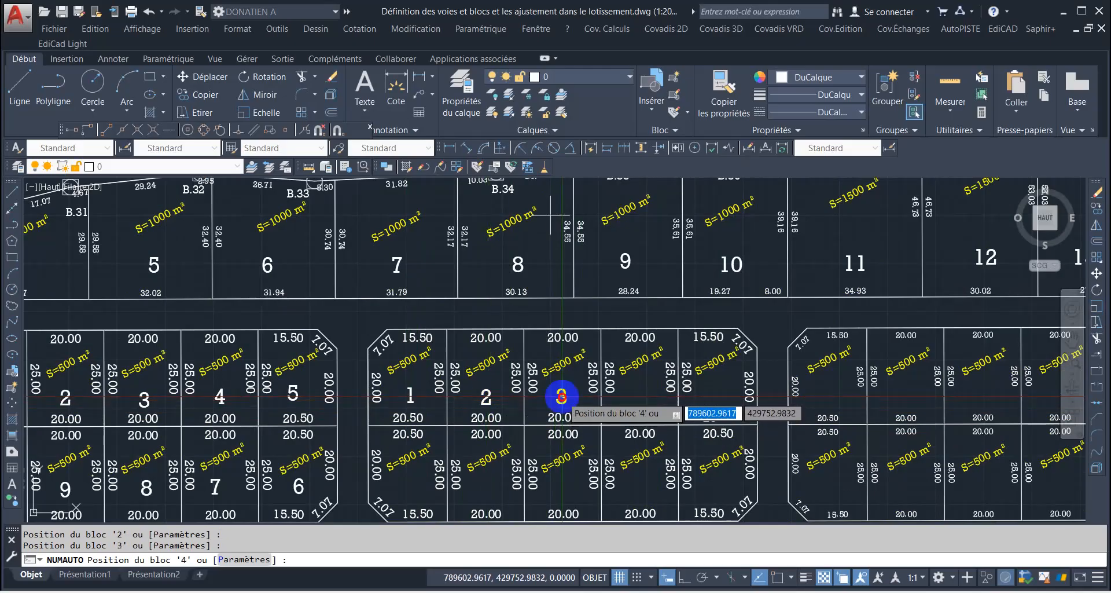
left_click(643, 395)
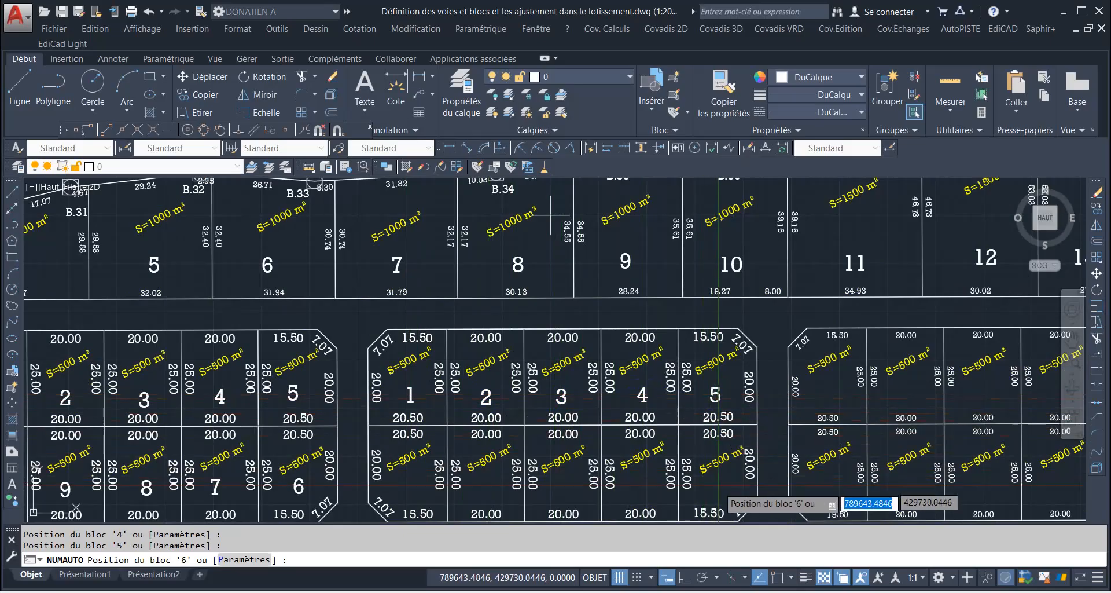
Step: Place numbers 6 to 10 from east to west in the southern lots of the third block
left_click(645, 486)
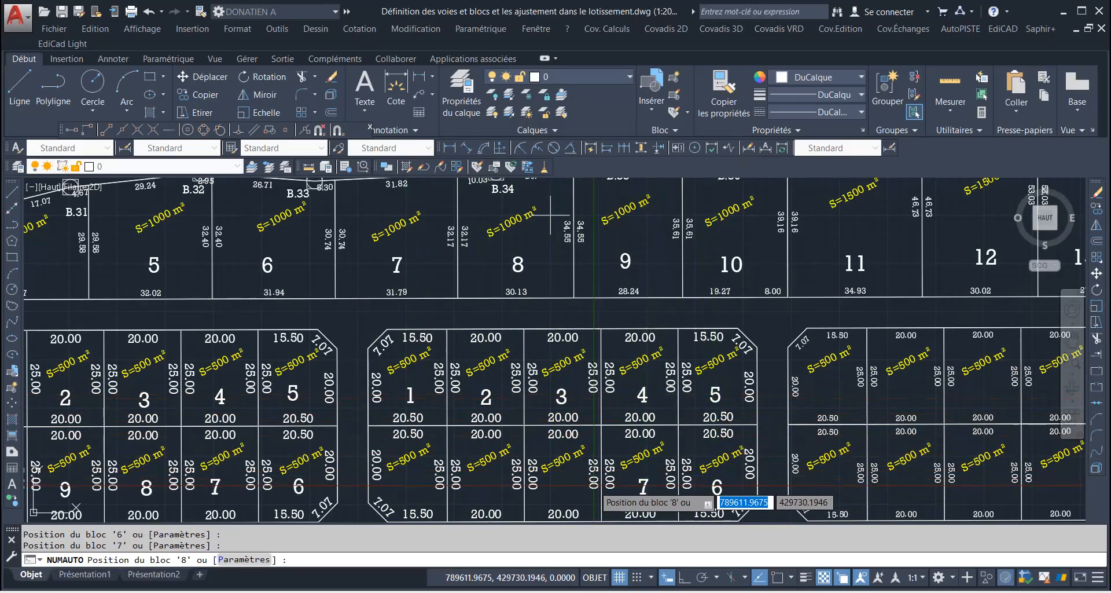
left_click(567, 485)
left_click(489, 483)
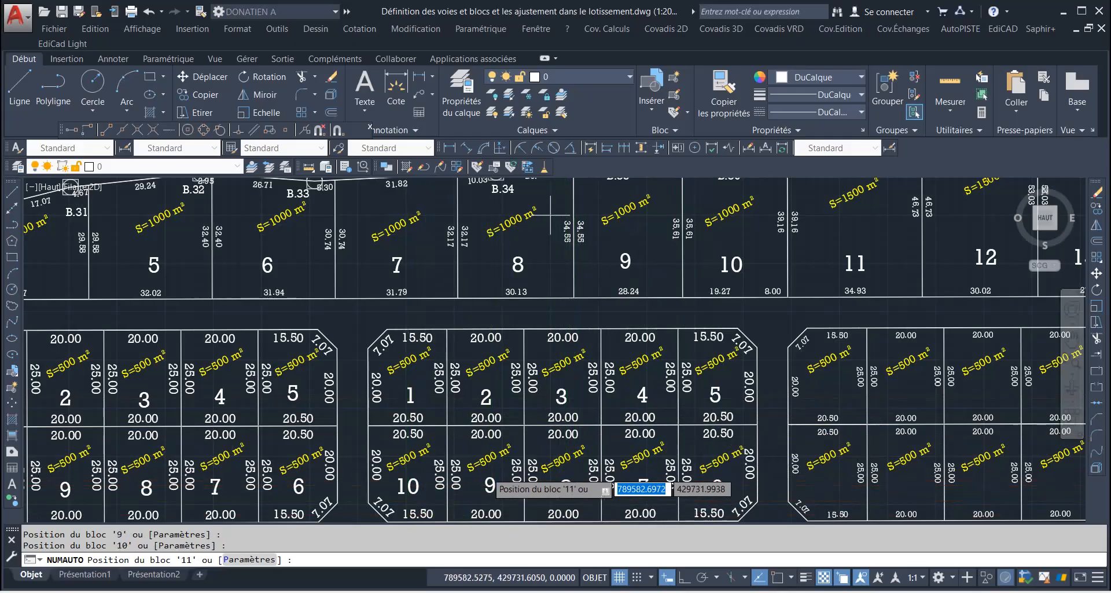
Step: Examine the lot numbers block by block across the whole subdivision plan
scroll(490, 475, "down", 6)
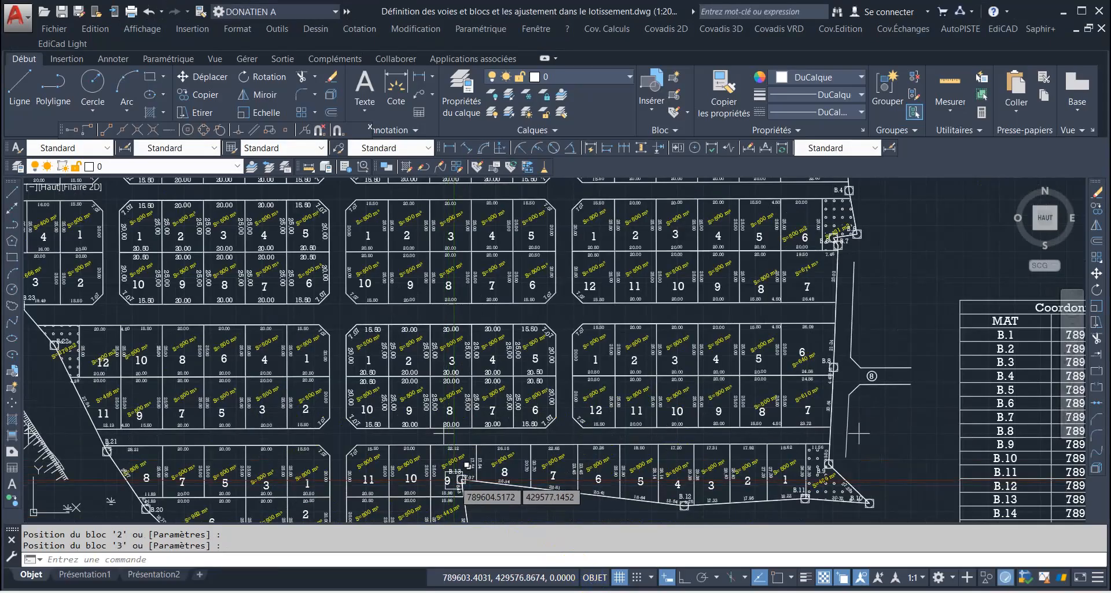
scroll(440, 475, "down", 4)
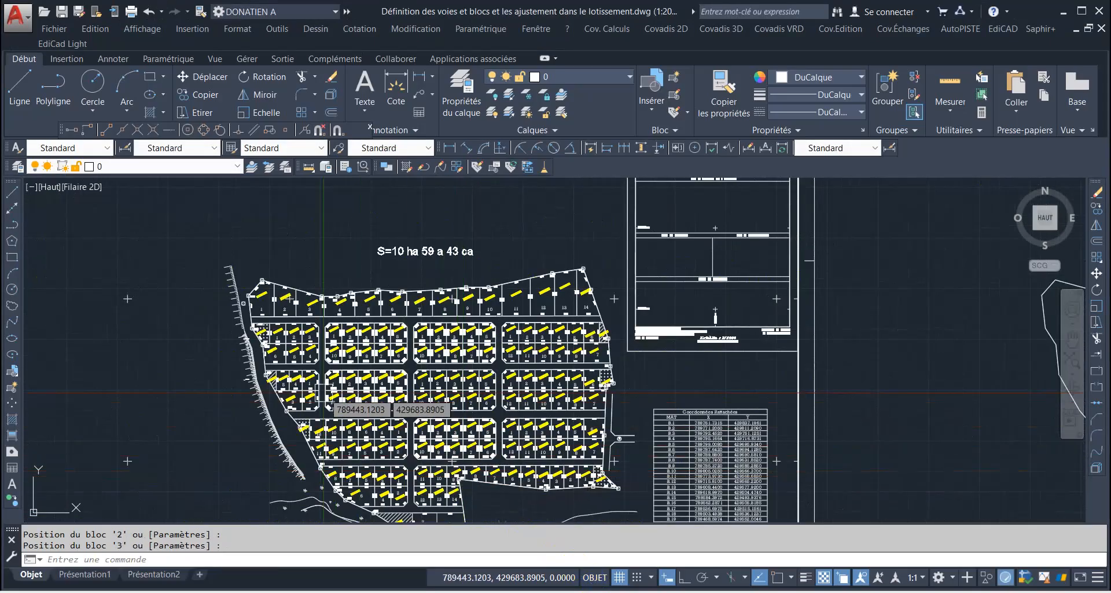
scroll(304, 359, "up", 3)
scroll(318, 311, "down", 3)
scroll(505, 370, "up", 3)
scroll(498, 359, "up", 4)
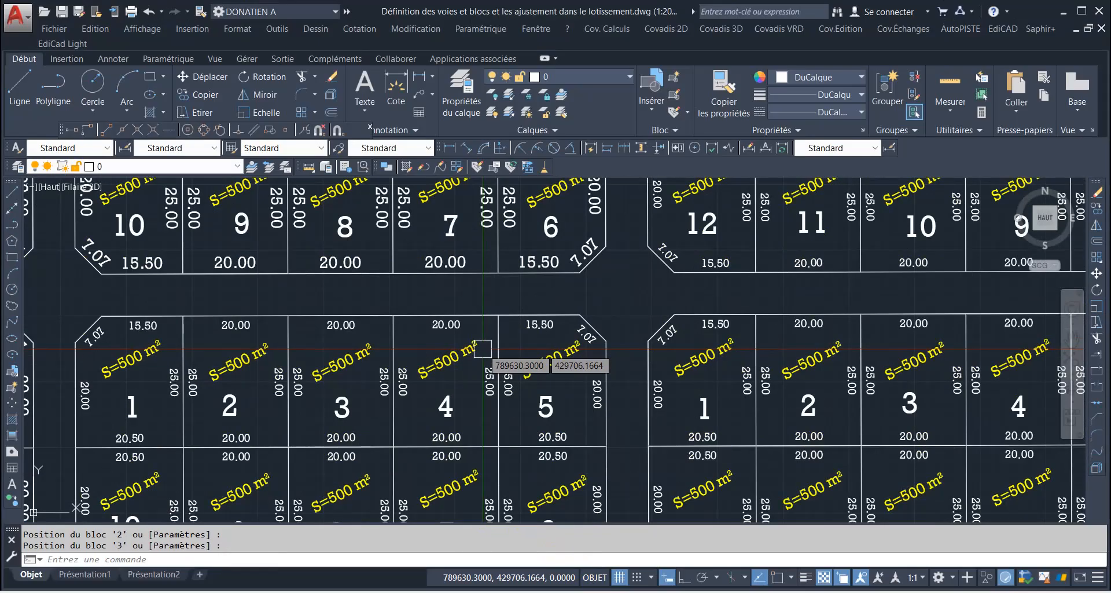
scroll(483, 349, "down", 8)
scroll(448, 312, "up", 4)
scroll(448, 313, "up", 2)
scroll(497, 324, "down", 7)
scroll(566, 341, "up", 5)
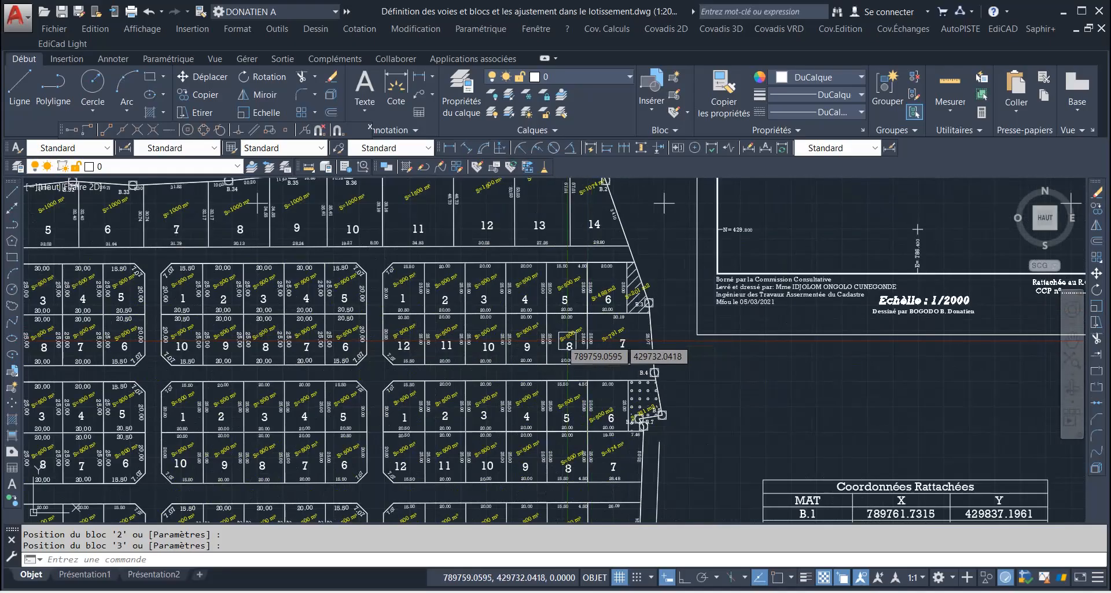
scroll(566, 342, "down", 5)
scroll(354, 364, "up", 7)
scroll(354, 366, "up", 6)
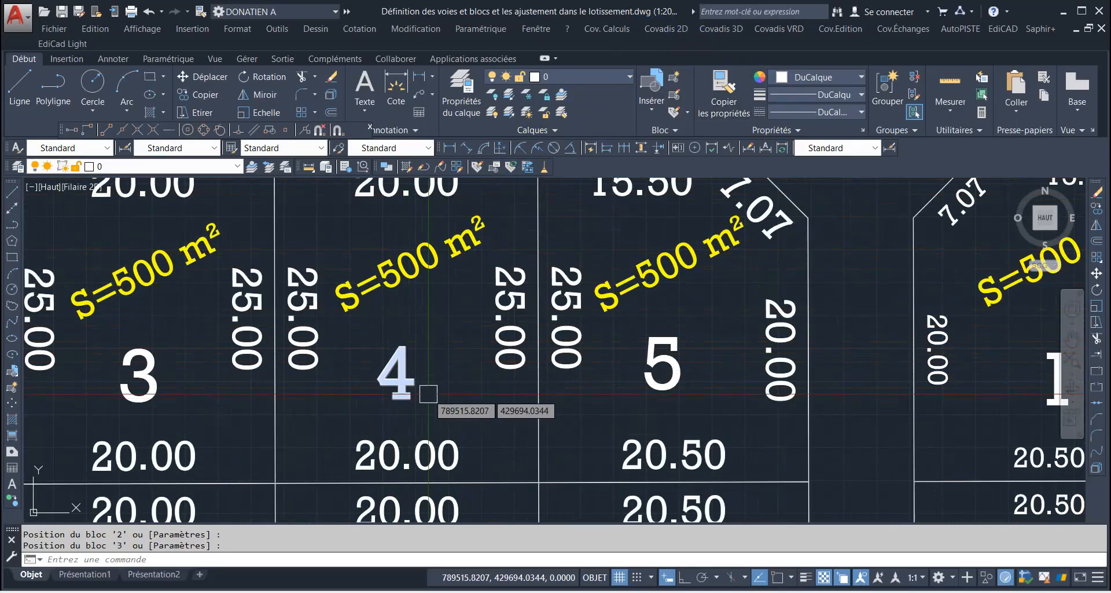
left_click(666, 28)
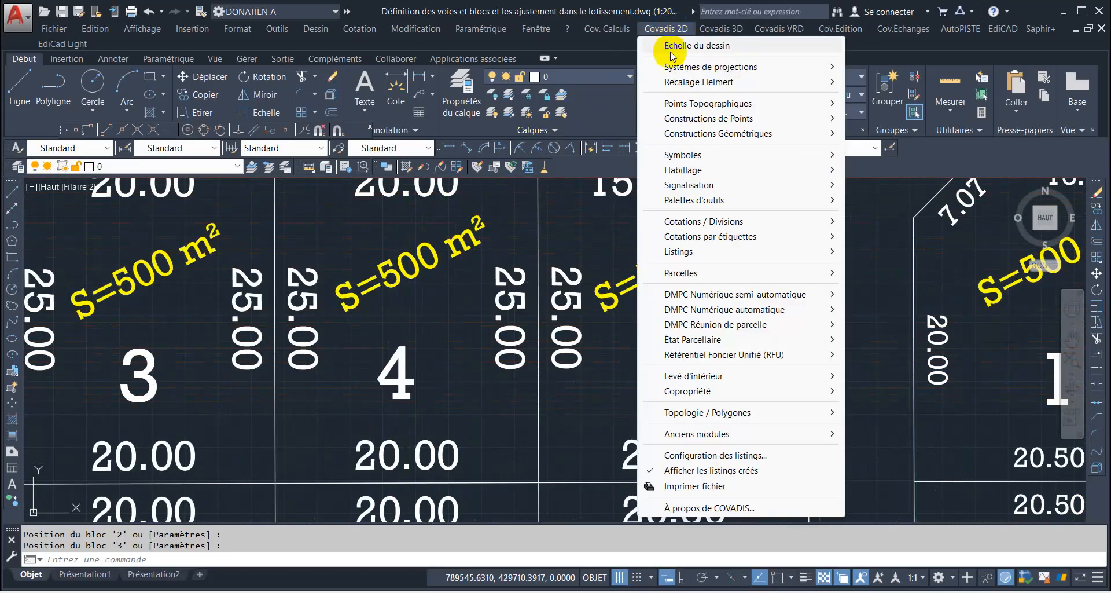
mouse_move(704, 107)
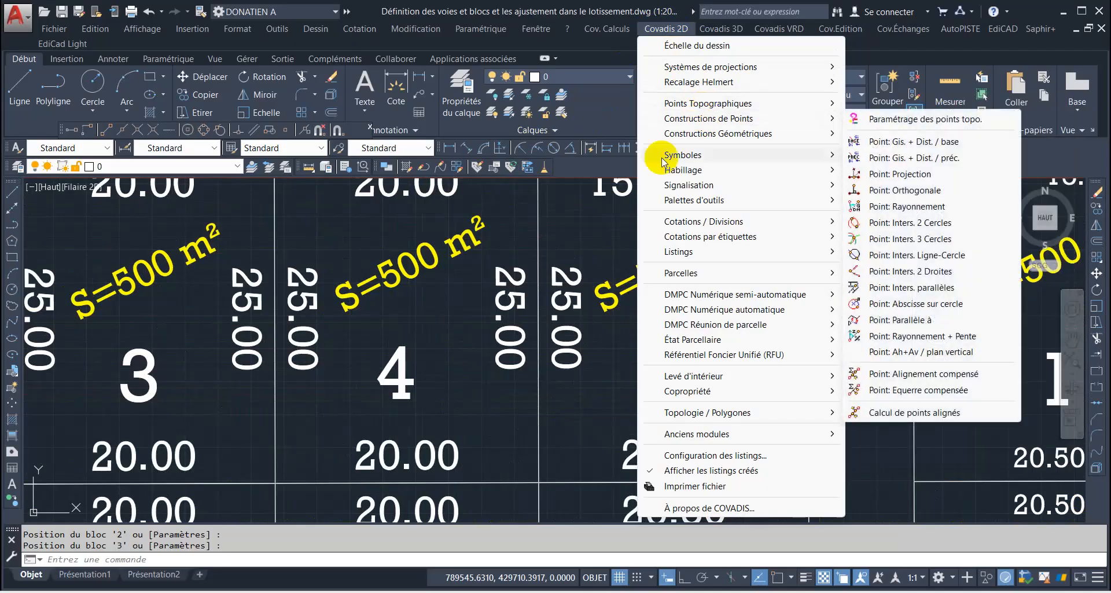
left_click(410, 365)
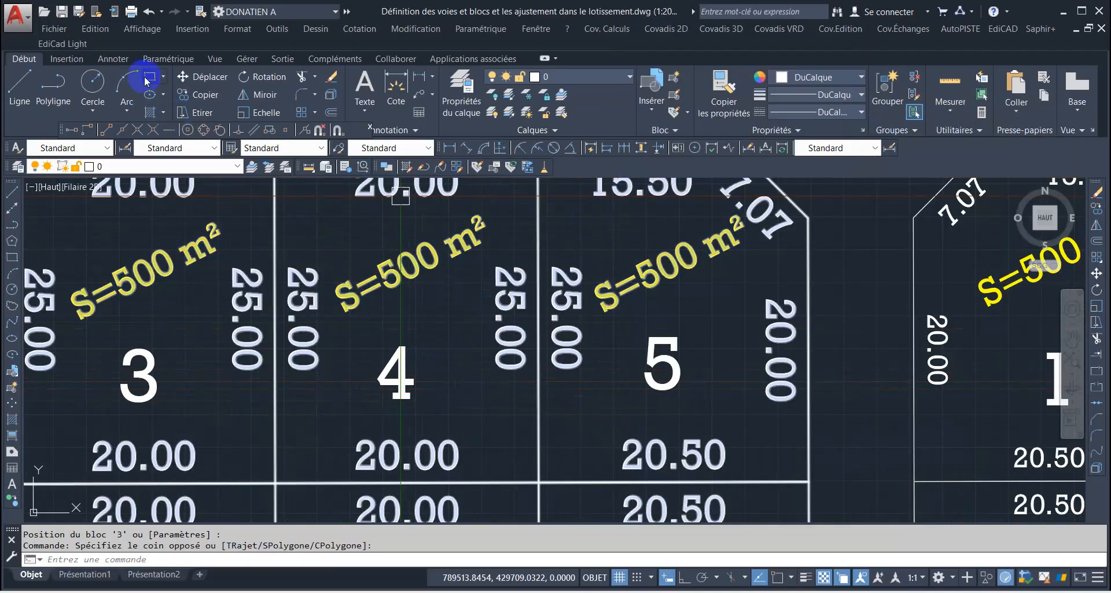
Step: Draw a circle around lot number 4 in the ten-lot block of the second row of 500 m² blocks
left_click(95, 81)
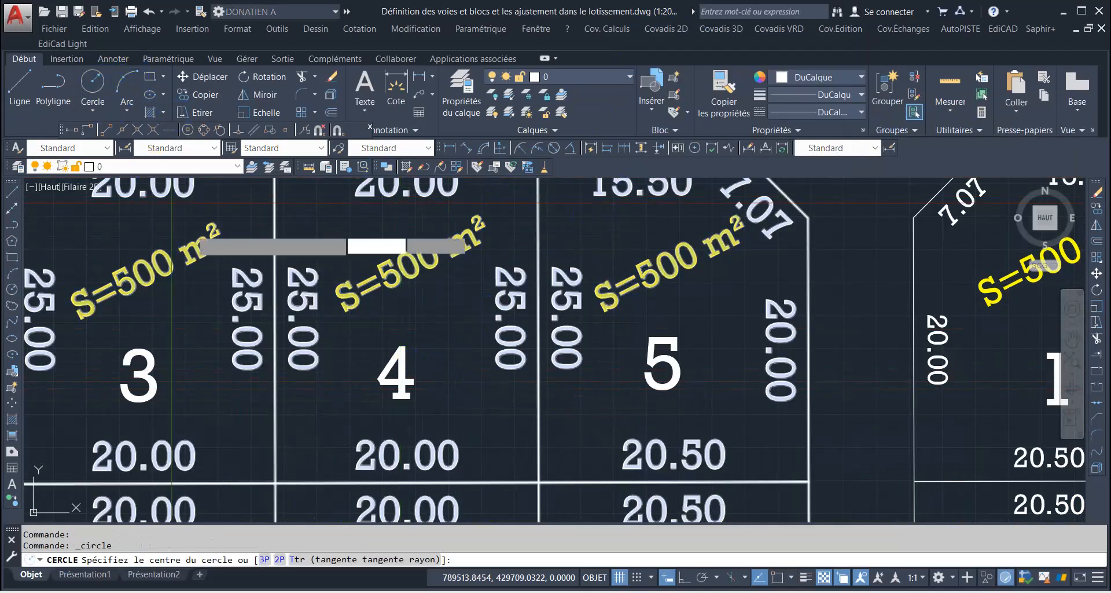
left_click(399, 375)
left_click(430, 356)
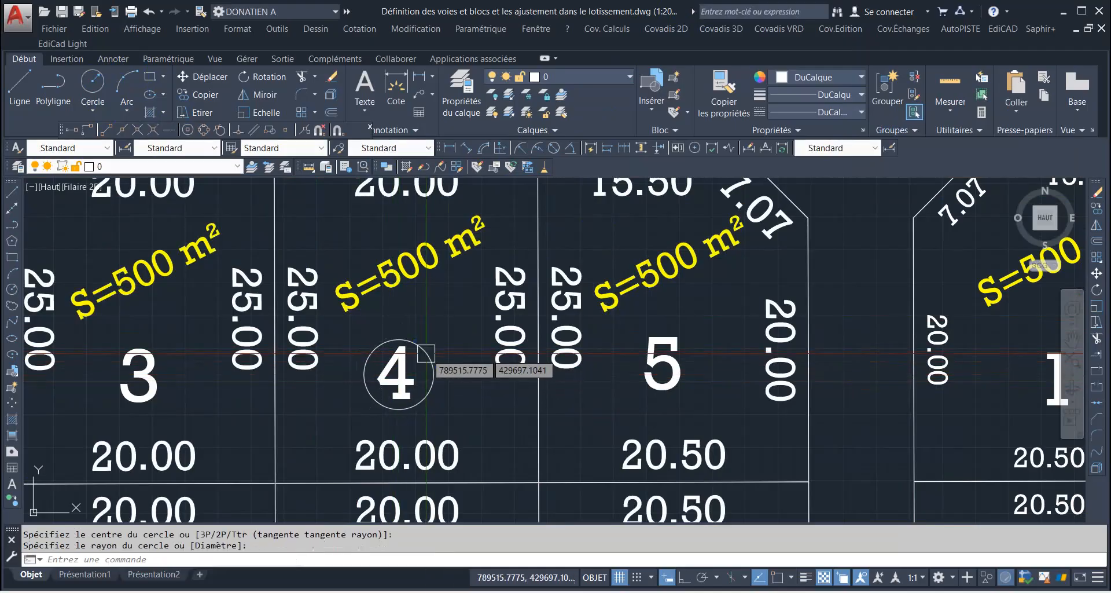
Step: Copy the circle around lot number 4 onto lot numbers 5, 6 and 7 of the same ten-lot block
left_click(430, 356)
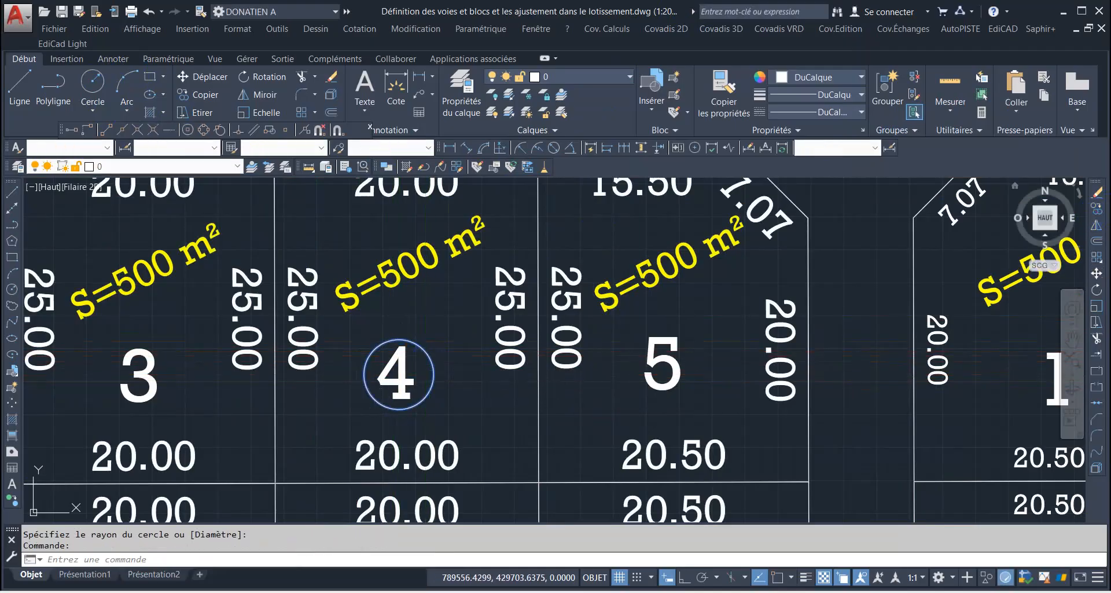
left_click(194, 94)
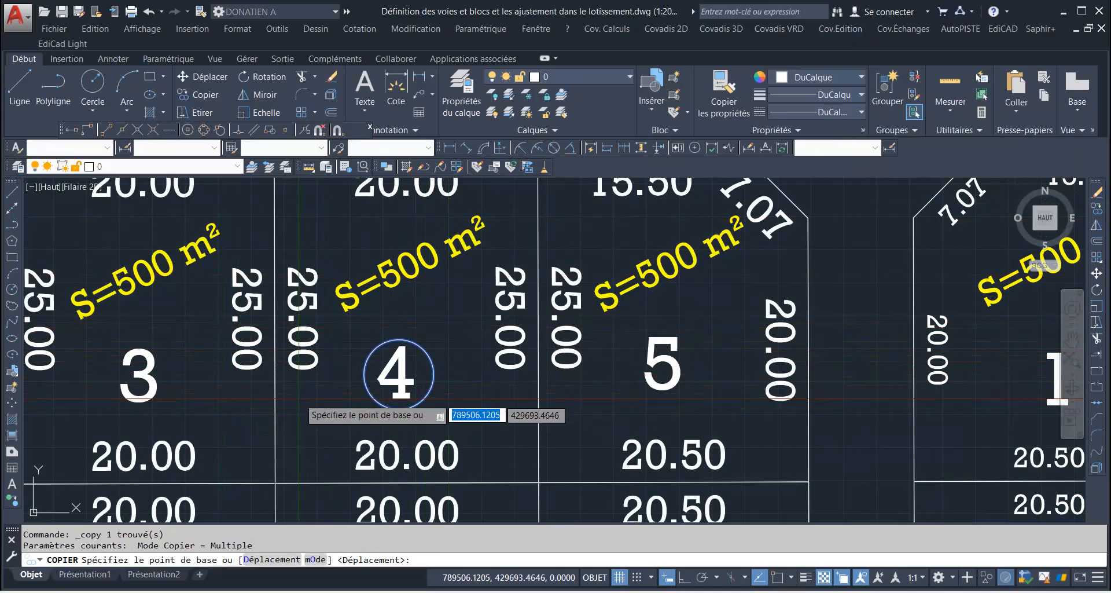
left_click(383, 373)
scroll(386, 382, "down", 7)
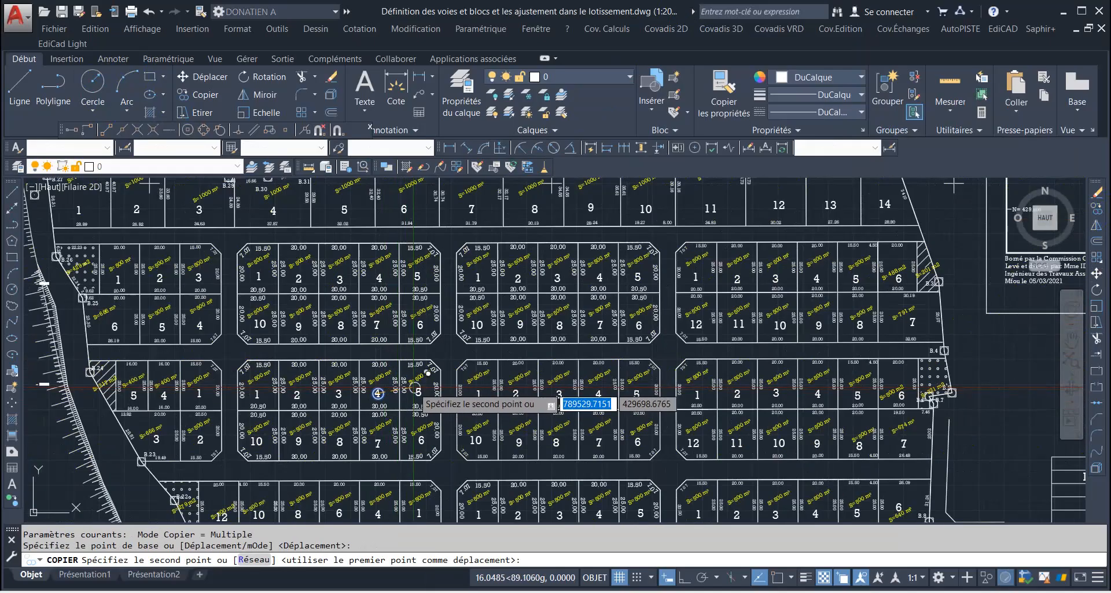
scroll(413, 387, "up", 6)
left_click(416, 408)
scroll(426, 382, "down", 5)
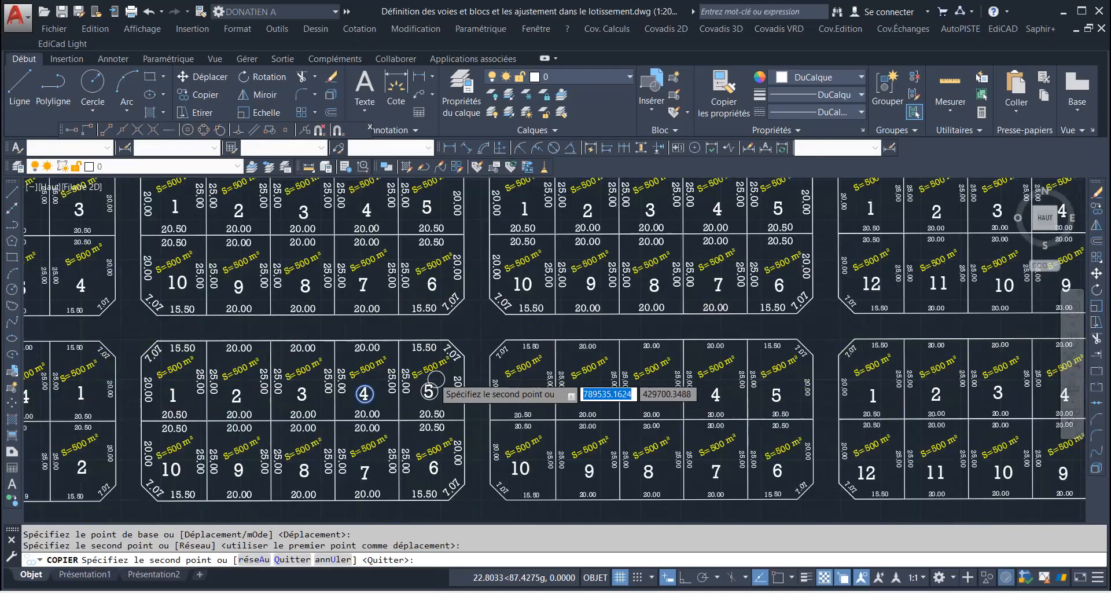
scroll(429, 440, "up", 5)
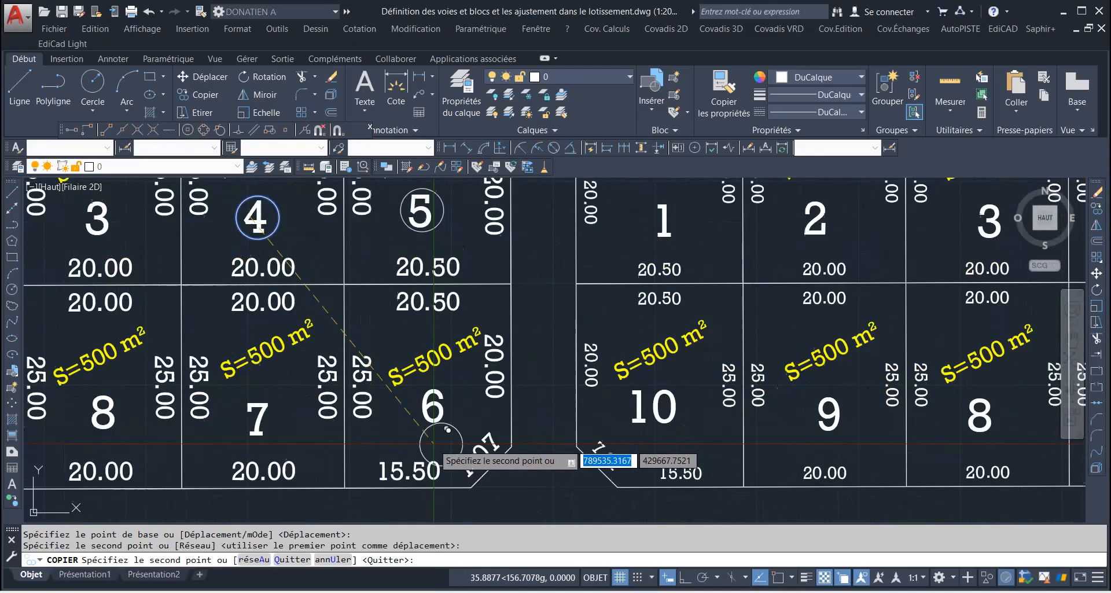
left_click(425, 402)
scroll(251, 417, "down", 5)
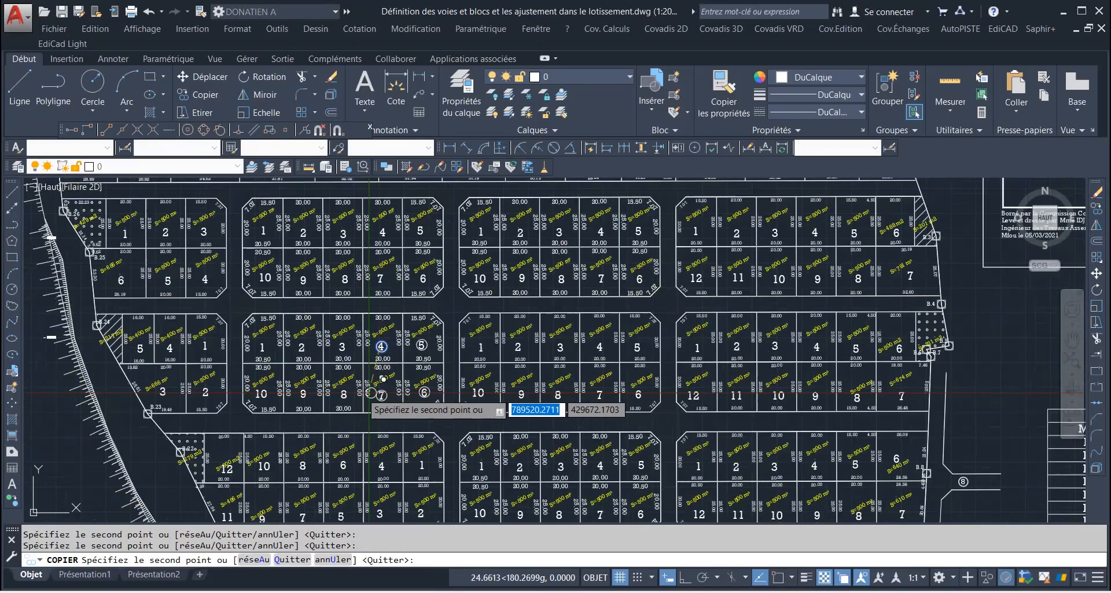
Step: Place copies of the circle around lot numbers 8, 9 and 10 in the southern half of the same block
scroll(335, 398, "up", 5)
left_click(361, 376)
left_click(193, 379)
scroll(194, 379, "down", 5)
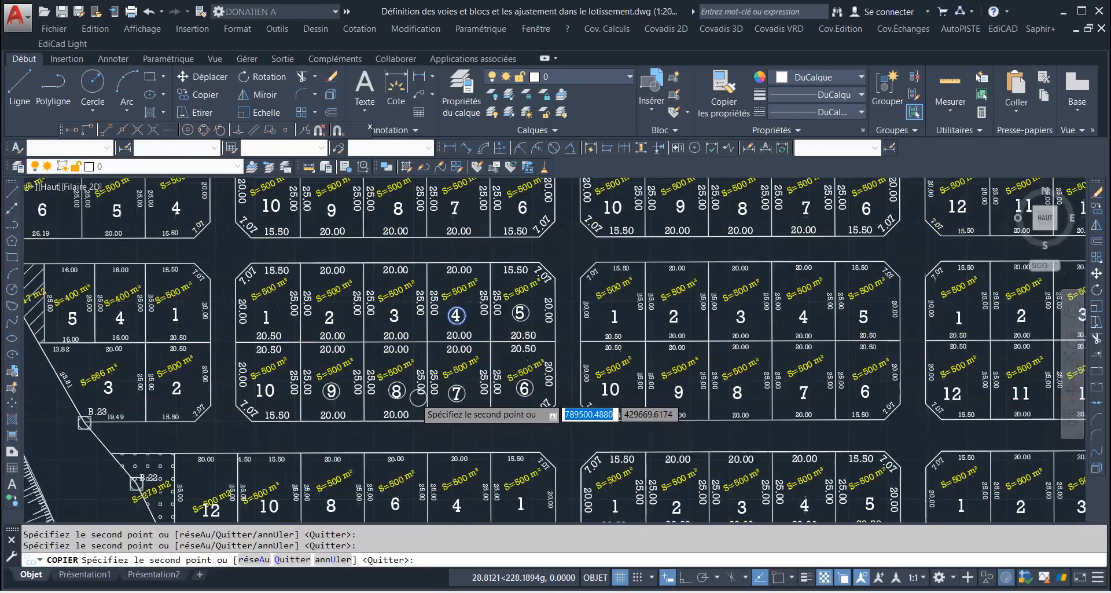
scroll(334, 383, "up", 5)
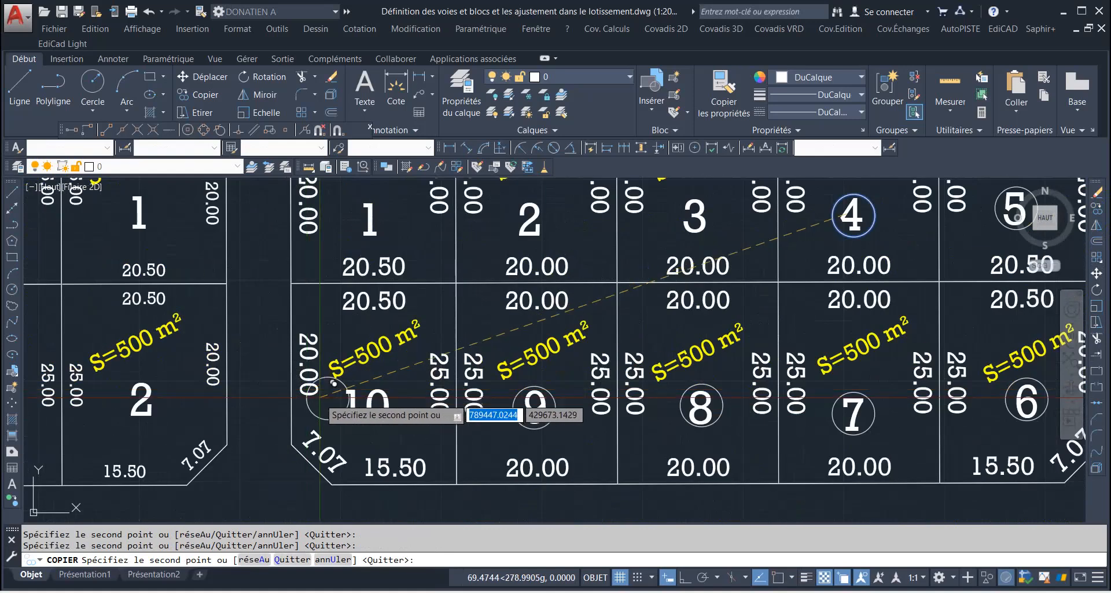
left_click(357, 405)
Step: Place copies of the circle around lot numbers 1, 2 and 3 in the northern half of the block and finish copying
scroll(357, 405, "down", 5)
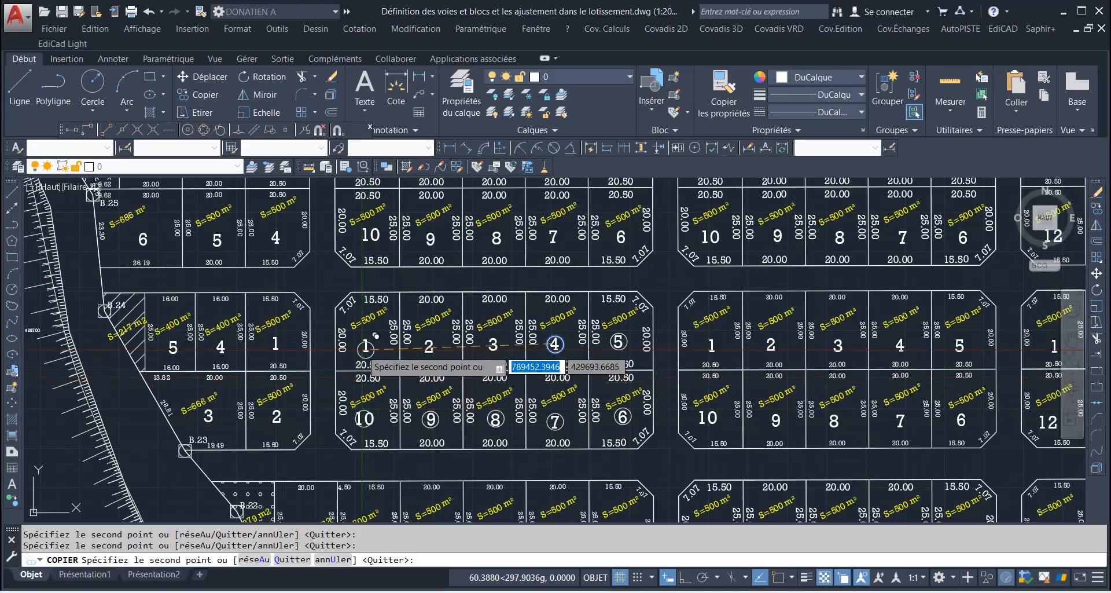
scroll(375, 335, "up", 4)
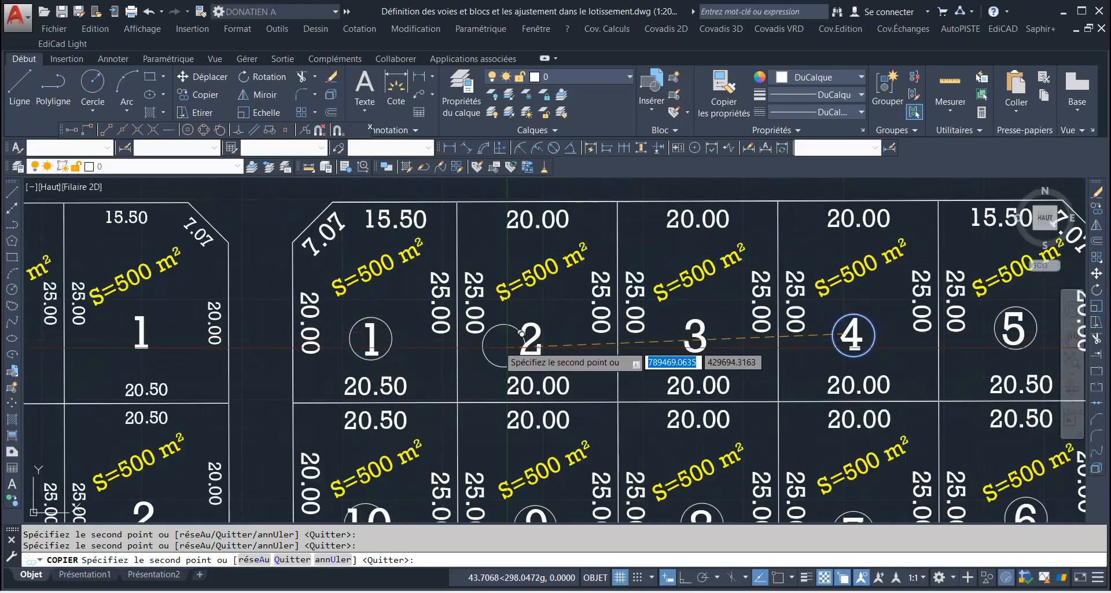
left_click(524, 338)
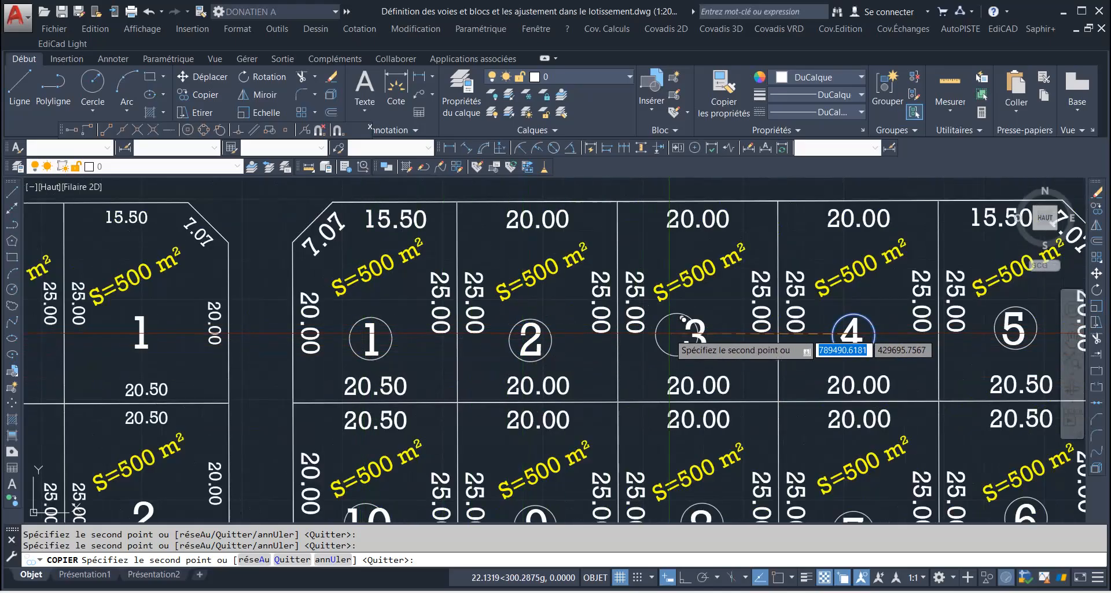
left_click(686, 334)
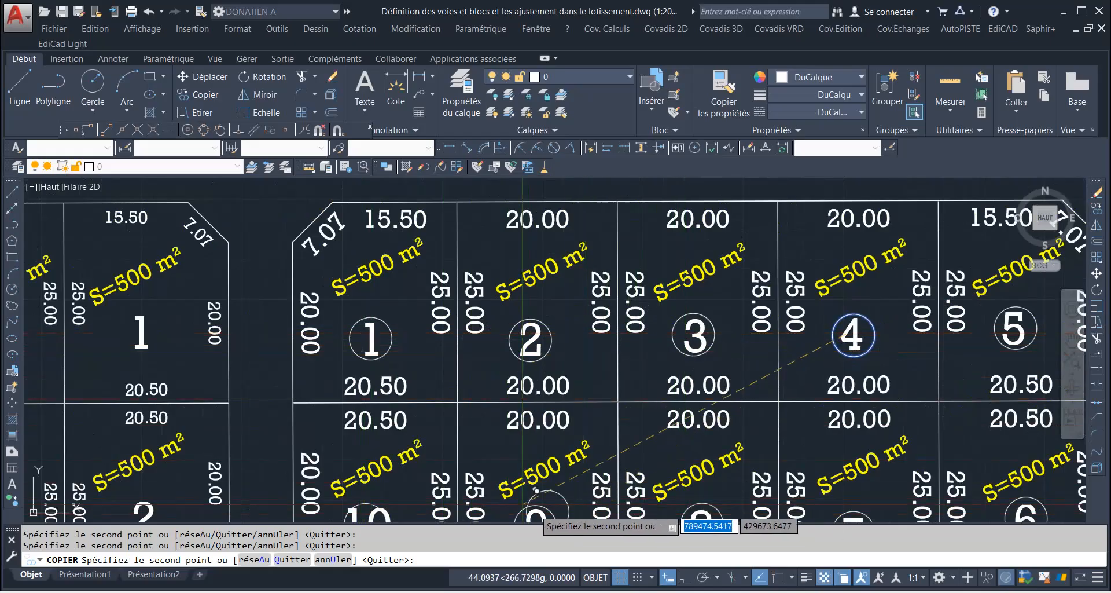
scroll(439, 408, "down", 4)
left_click(623, 368)
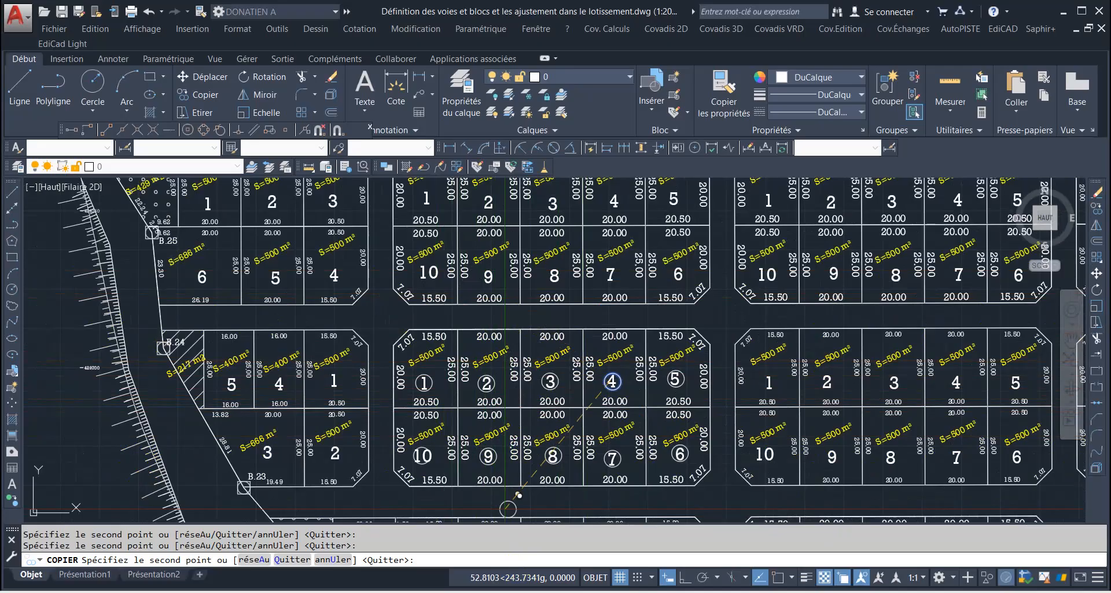
key("Return")
Step: Copy the circle around lot number 9 in the adjacent eastern ten-lot block onto lot numbers 1 and 2 of the block directly south
scroll(466, 385, "down", 8)
scroll(466, 385, "up", 10)
scroll(487, 373, "down", 5)
scroll(457, 359, "up", 5)
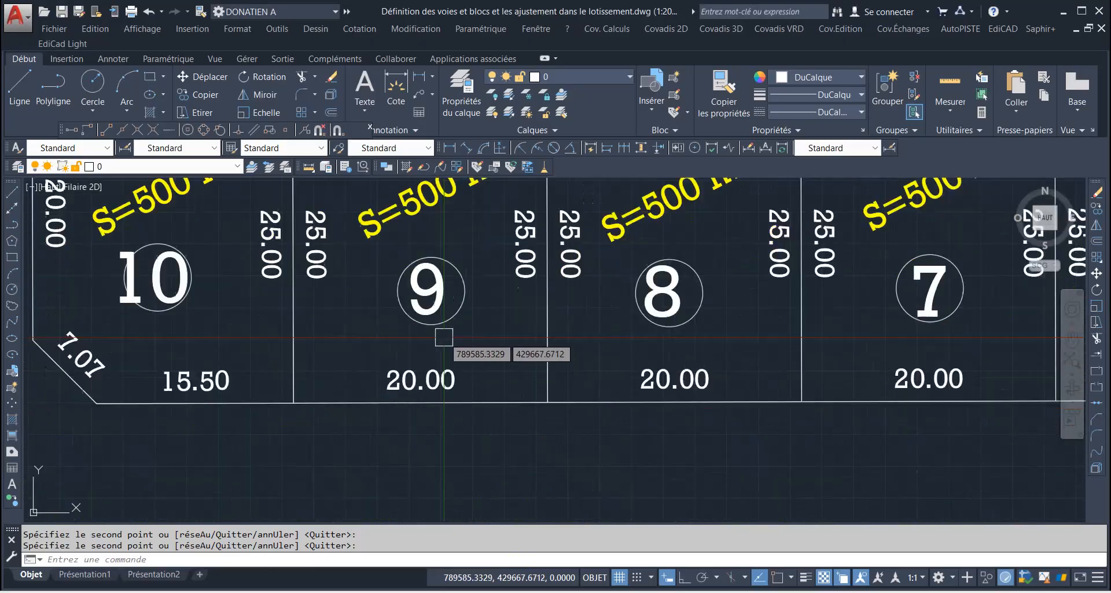
scroll(436, 317, "down", 5)
scroll(431, 408, "up", 5)
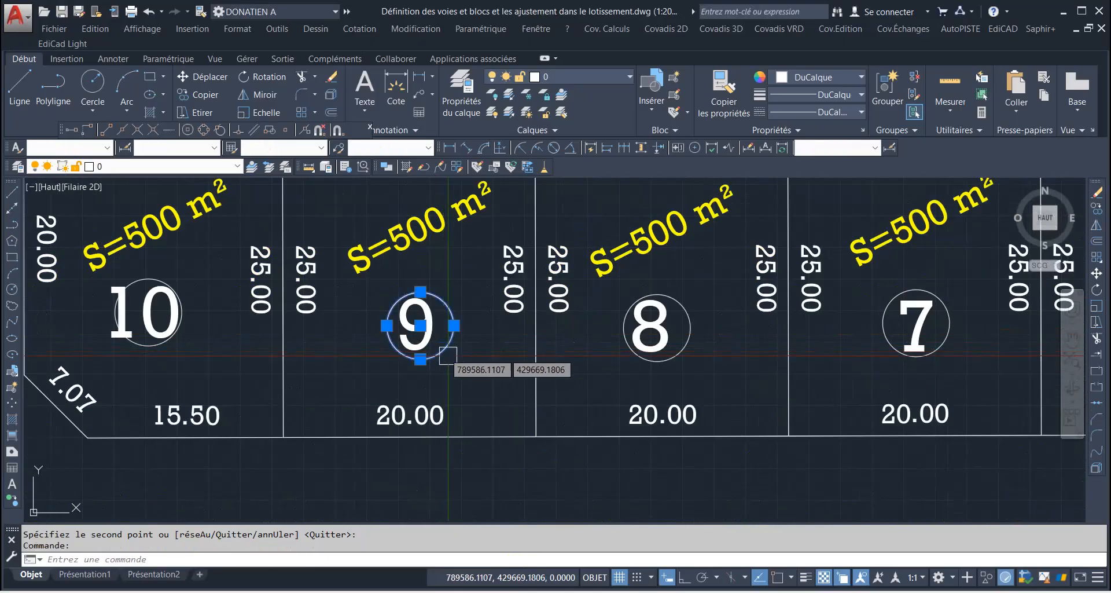
key("Return")
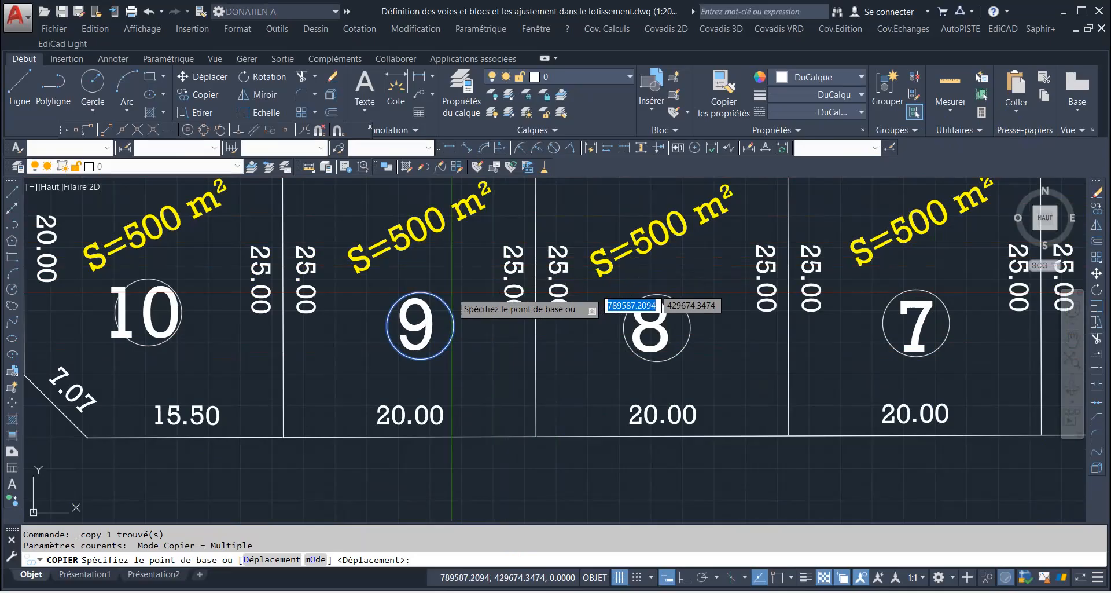
left_click(416, 333)
scroll(418, 324, "down", 6)
scroll(421, 315, "up", 5)
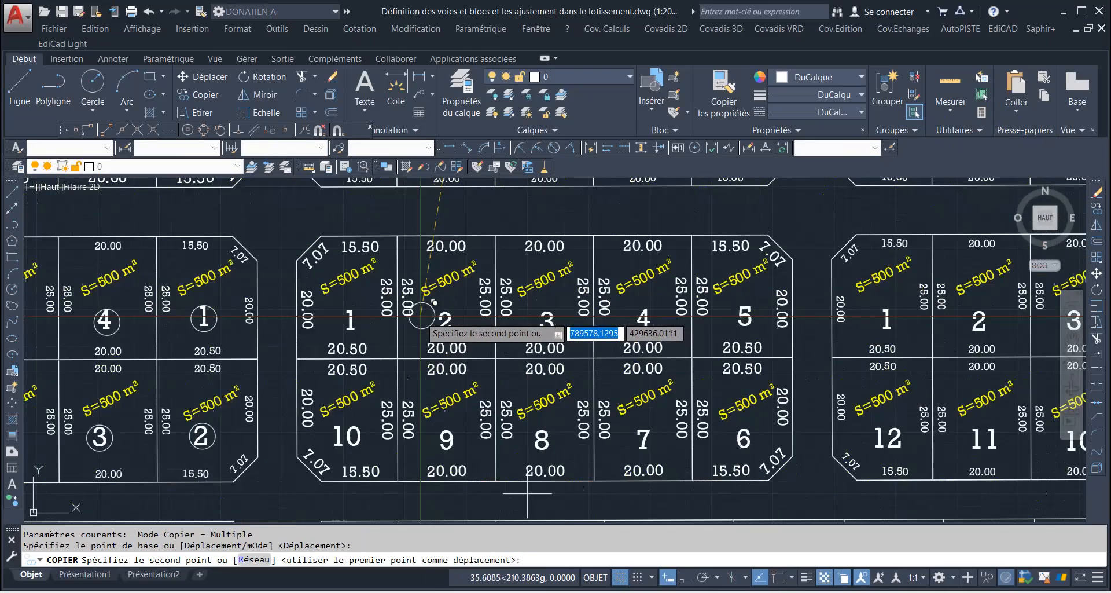
scroll(368, 322, "up", 2)
left_click(341, 320)
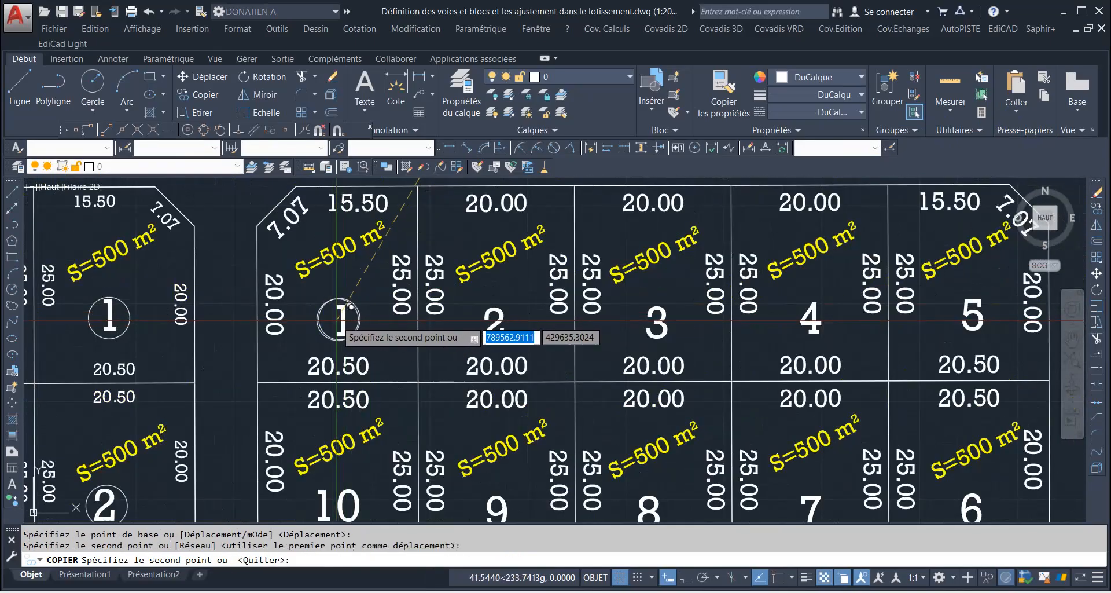
left_click(494, 324)
Step: Place copies of the circle around lot numbers 3, 4 and 5 of the third-row ten-lot block
scroll(494, 324, "down", 4)
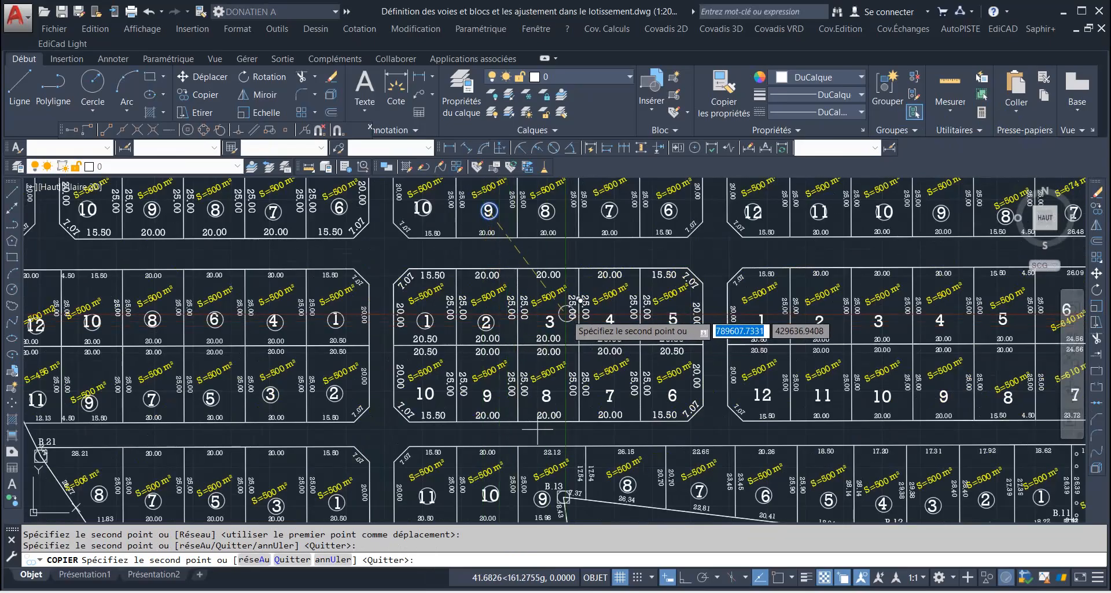
scroll(552, 313, "up", 8)
left_click(566, 305)
scroll(559, 316, "down", 5)
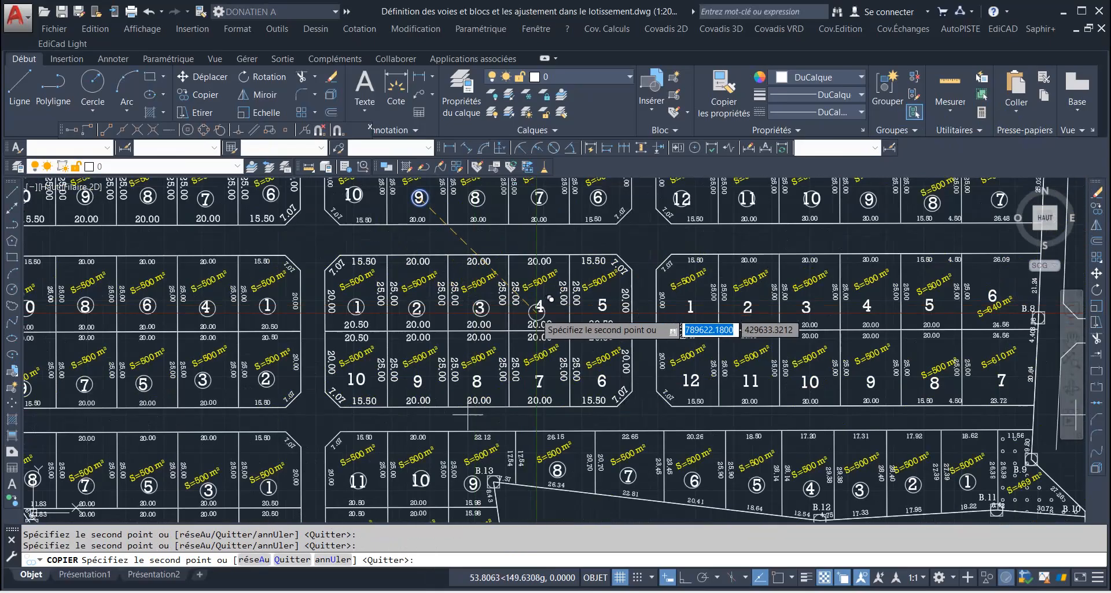
scroll(552, 295, "up", 5)
left_click(529, 293)
scroll(579, 295, "down", 5)
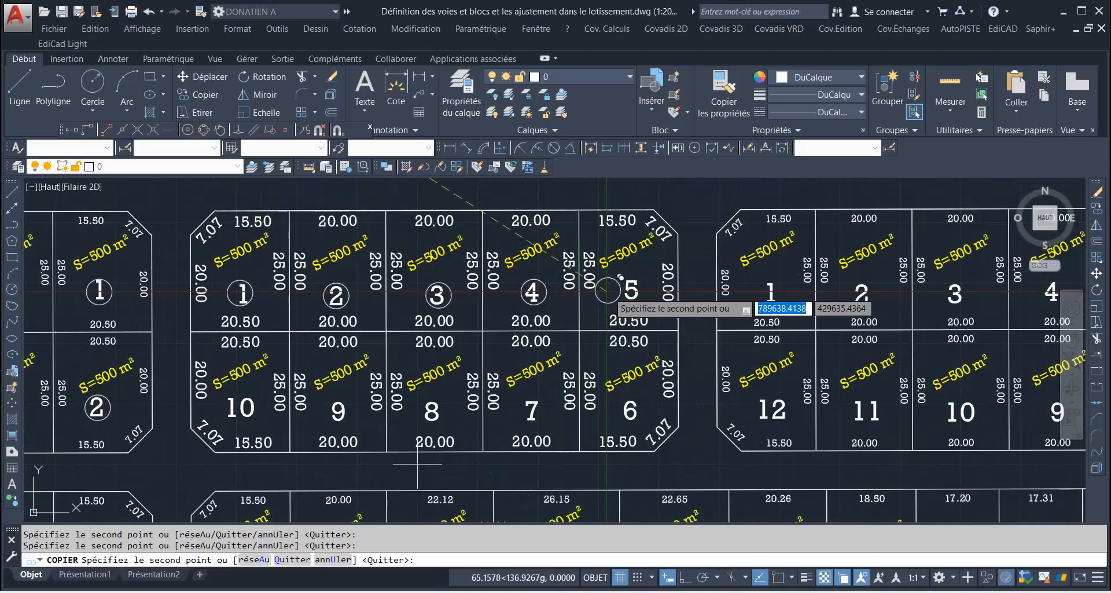
scroll(634, 285, "up", 5)
left_click(623, 298)
Step: Place copies of the circle around lot numbers 6, 7 and 8 of the third-row ten-lot block
scroll(622, 298, "down", 5)
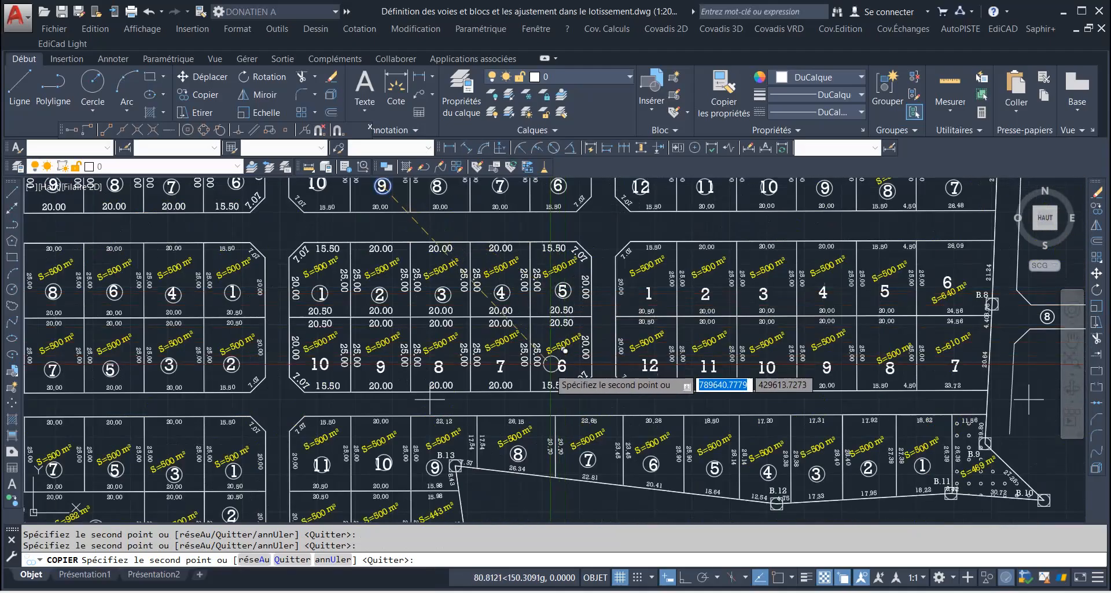
scroll(637, 324, "up", 5)
left_click(637, 325)
scroll(637, 325, "down", 5)
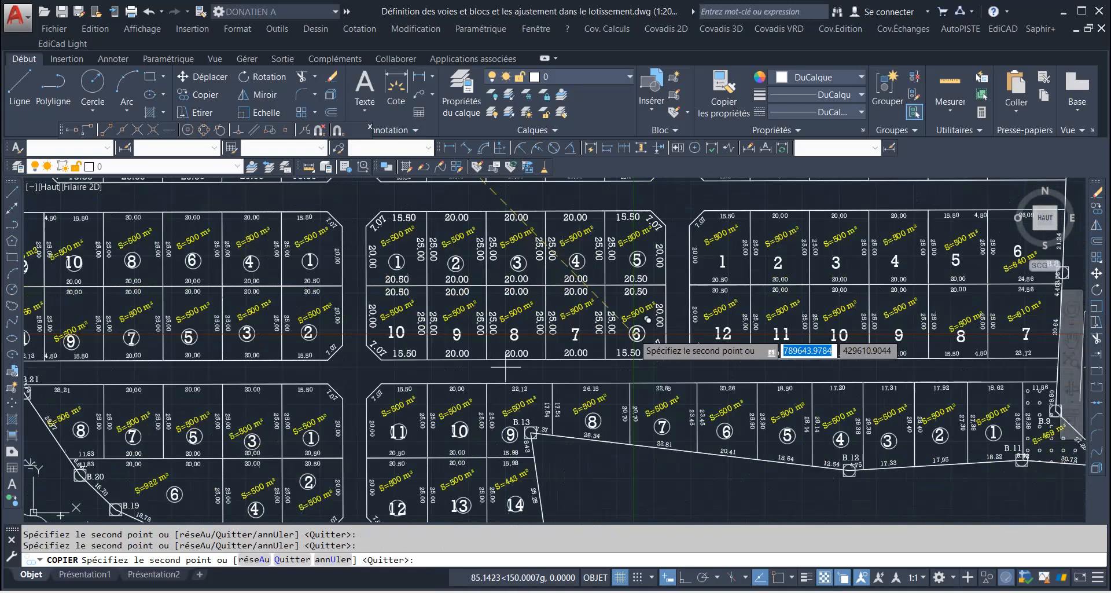
scroll(573, 324, "up", 5)
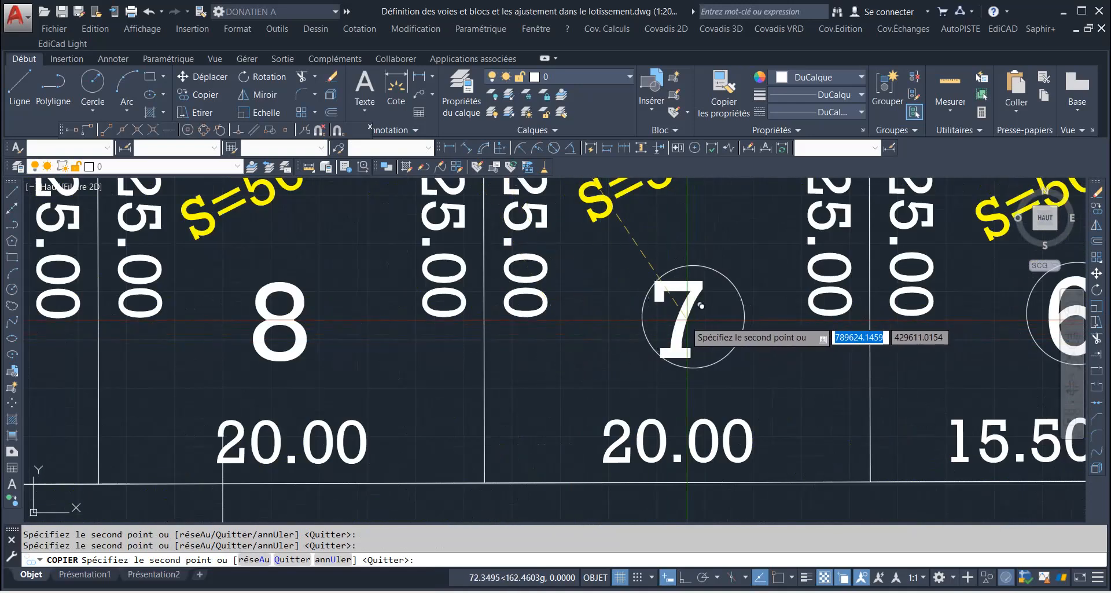
left_click(275, 322)
Step: Place copies of the circle around lot numbers 9 and 10 of the third-row ten-lot block
scroll(391, 328, "down", 5)
scroll(334, 331, "up", 5)
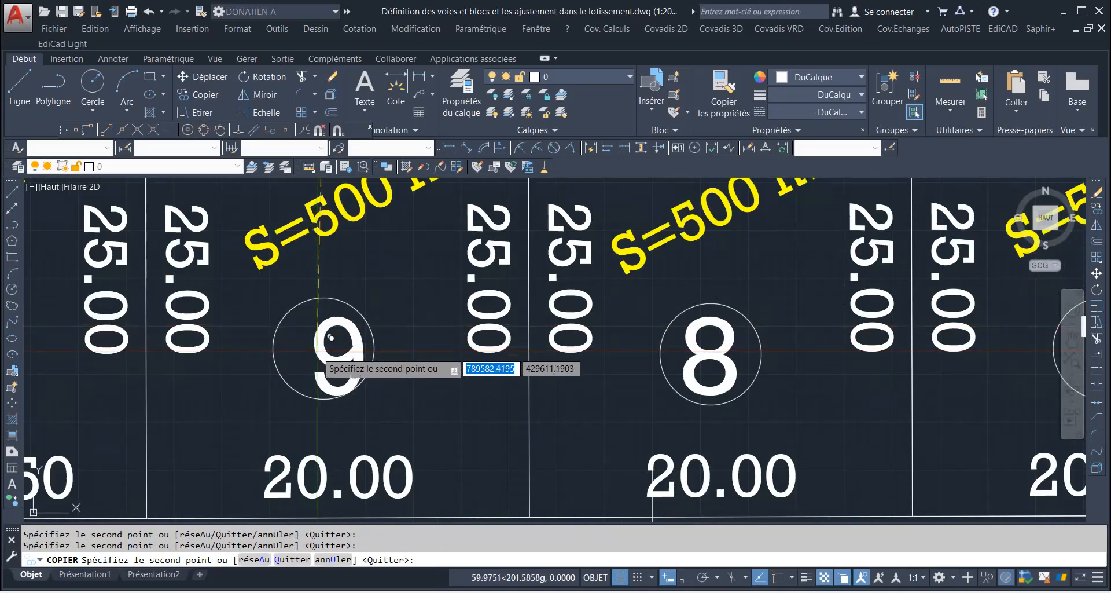
left_click(348, 338)
scroll(362, 346, "down", 5)
scroll(272, 351, "up", 5)
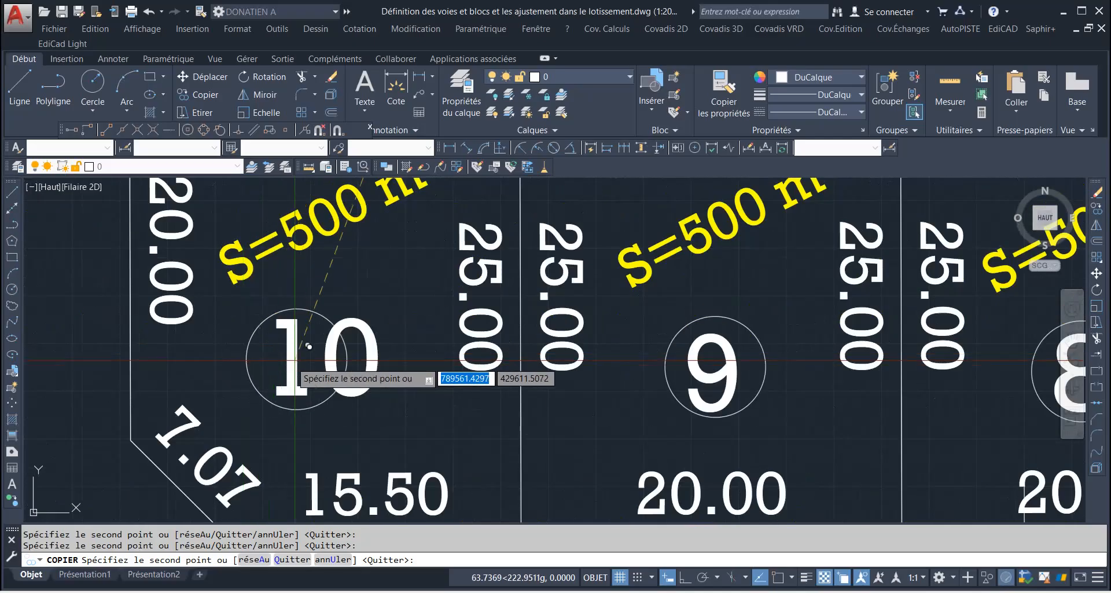
Step: Place copies of the circle around lot numbers 1, 12, 11 and 2 of the easternmost third-row block, beside marker B.8
scroll(336, 353, "down", 5)
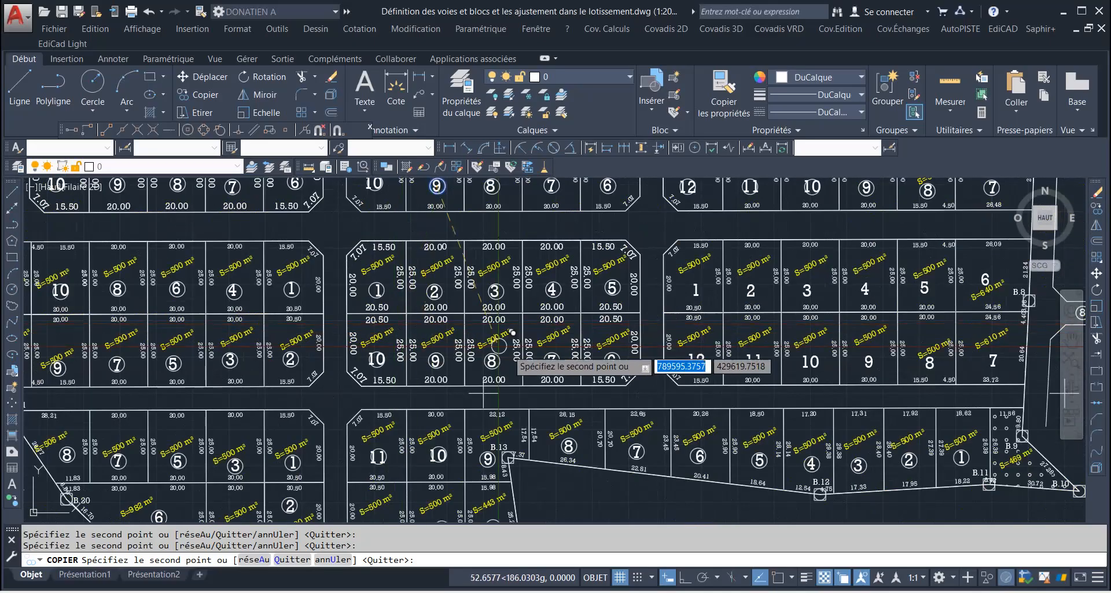
scroll(580, 353, "down", 5)
scroll(570, 343, "up", 5)
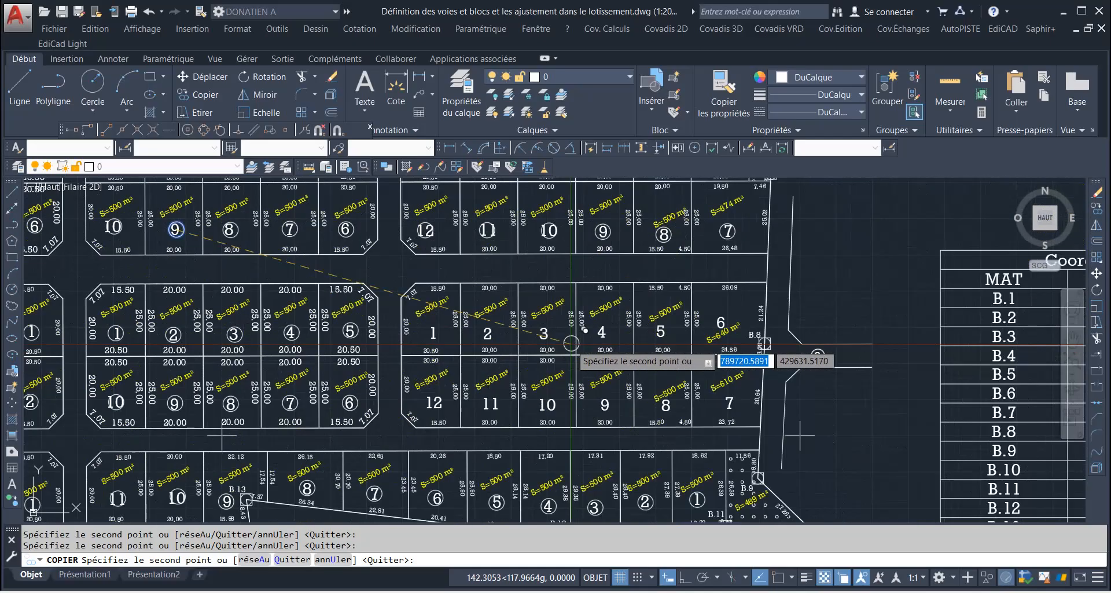
scroll(494, 301, "up", 6)
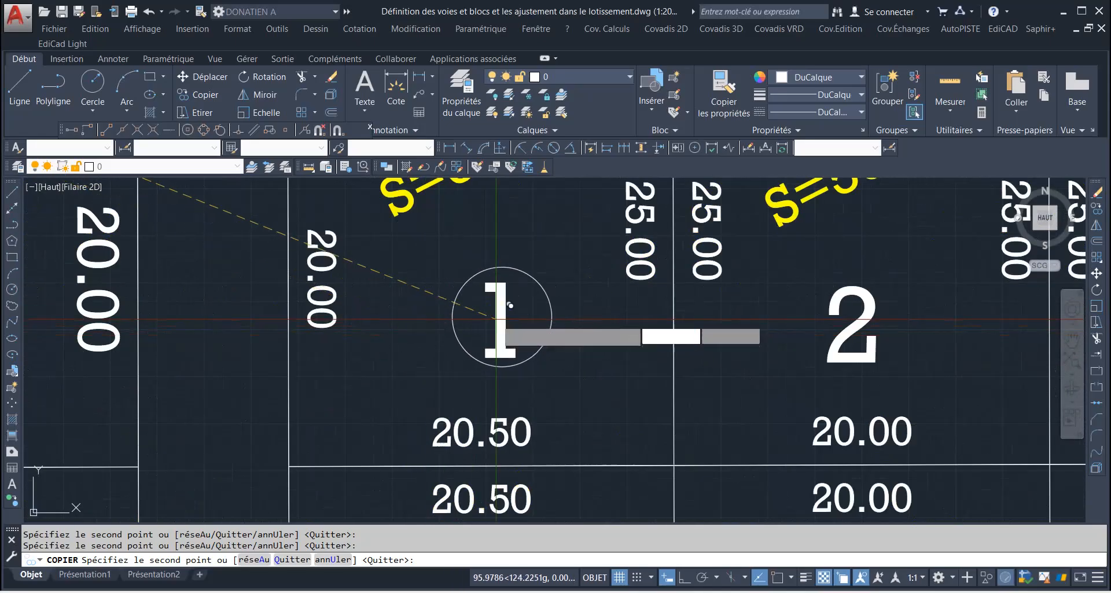
scroll(503, 307, "down", 6)
scroll(471, 394, "up", 8)
scroll(463, 408, "down", 6)
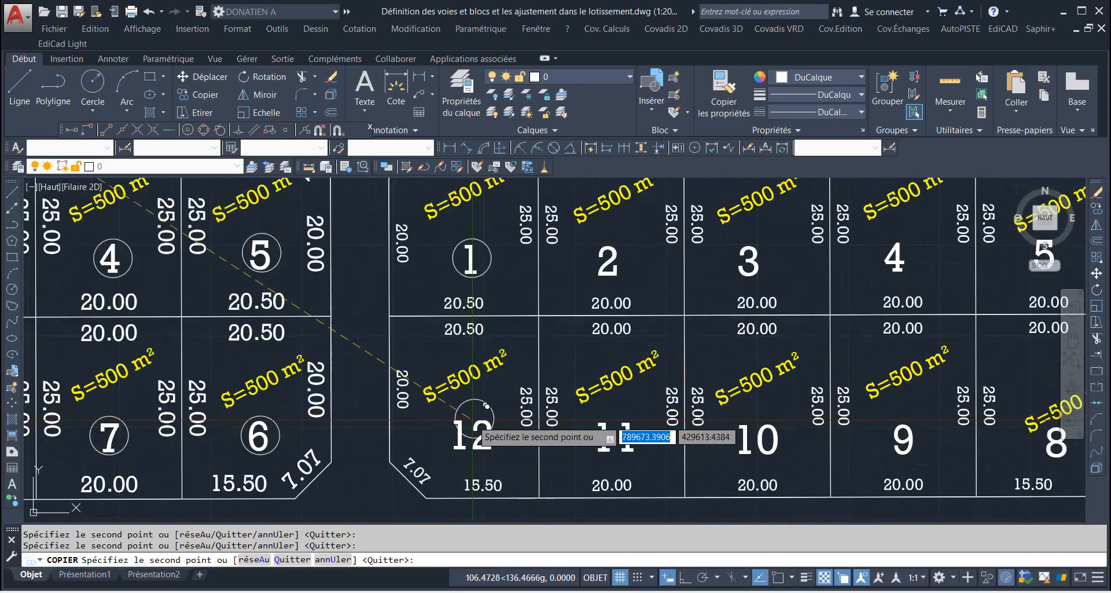
left_click(472, 438)
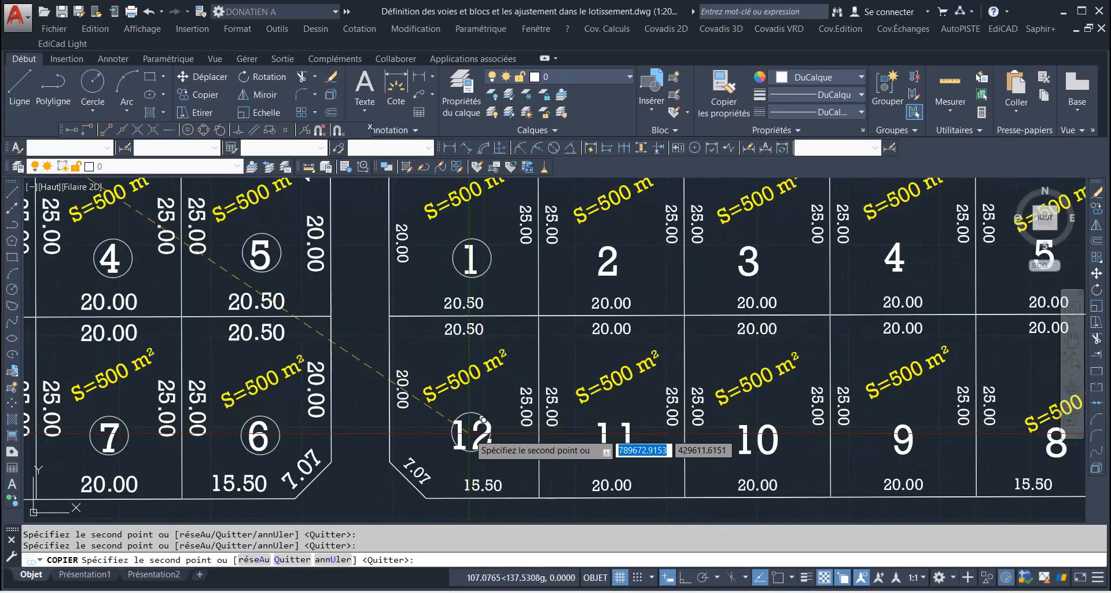
left_click(628, 429)
left_click(620, 242)
Step: Place copies of the circle around lot numbers 3, 10, 4 and 9 of the easternmost third-row block
scroll(554, 242, "down", 5)
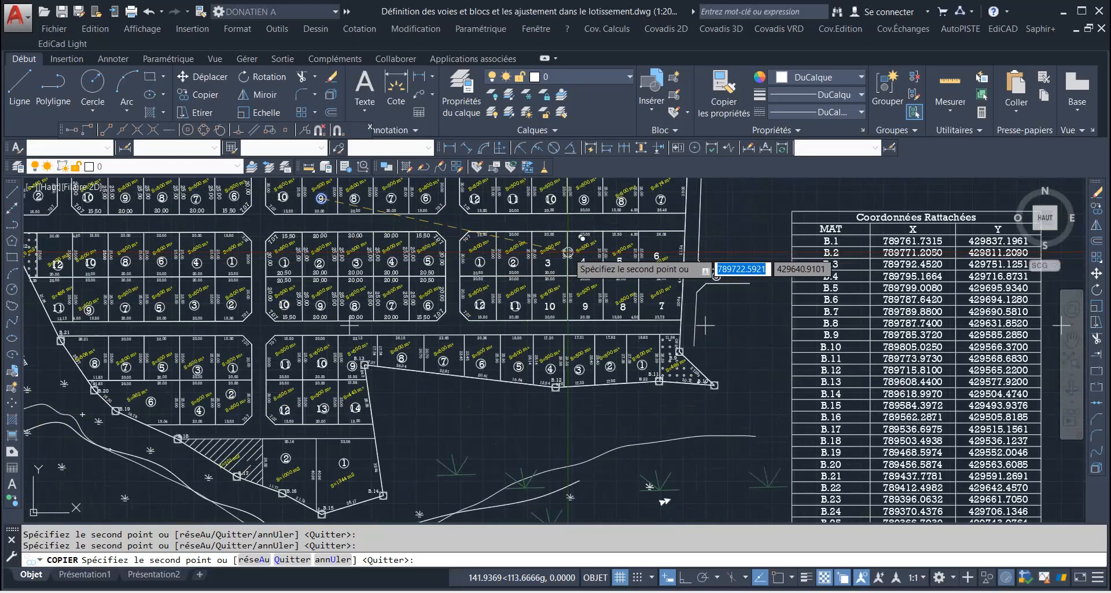
scroll(564, 249, "up", 10)
scroll(465, 237, "down", 5)
scroll(469, 307, "up", 7)
scroll(474, 278, "down", 5)
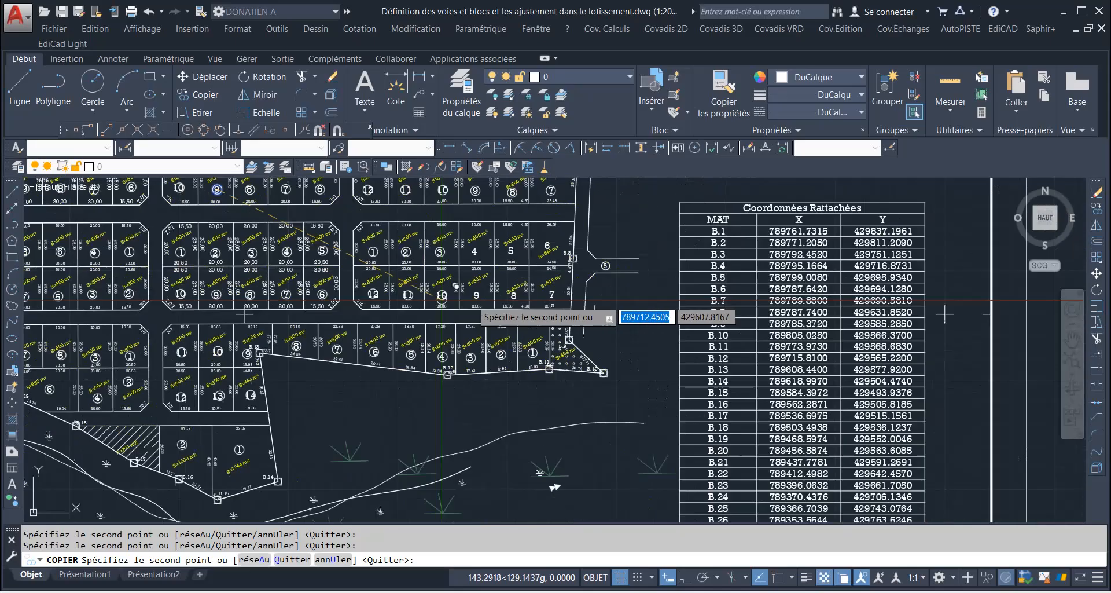
scroll(523, 305, "up", 7)
scroll(540, 294, "up", 4)
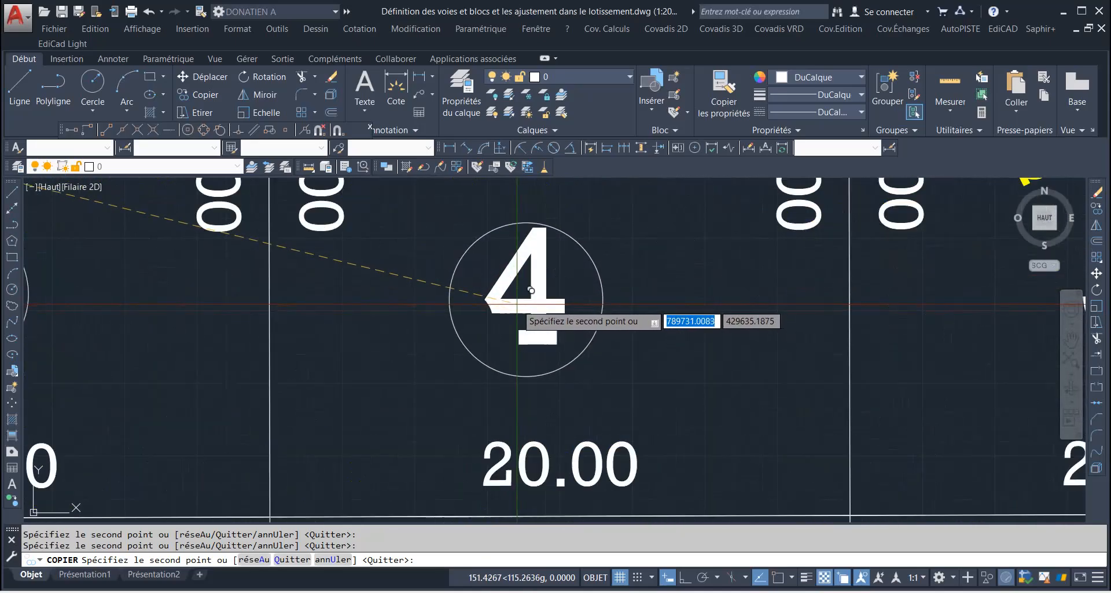
scroll(524, 302, "down", 4)
scroll(472, 382, "up", 6)
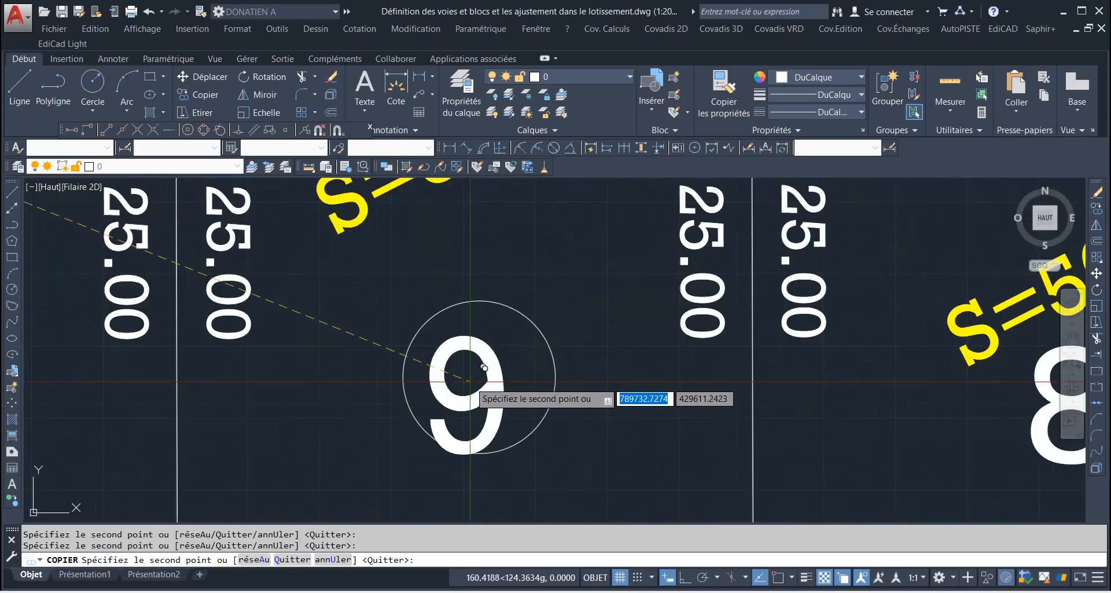
Step: Place copies of the circle around lot numbers 5, 8, 7 and 6 of the easternmost third-row block, beside marker B.8
scroll(470, 389, "down", 6)
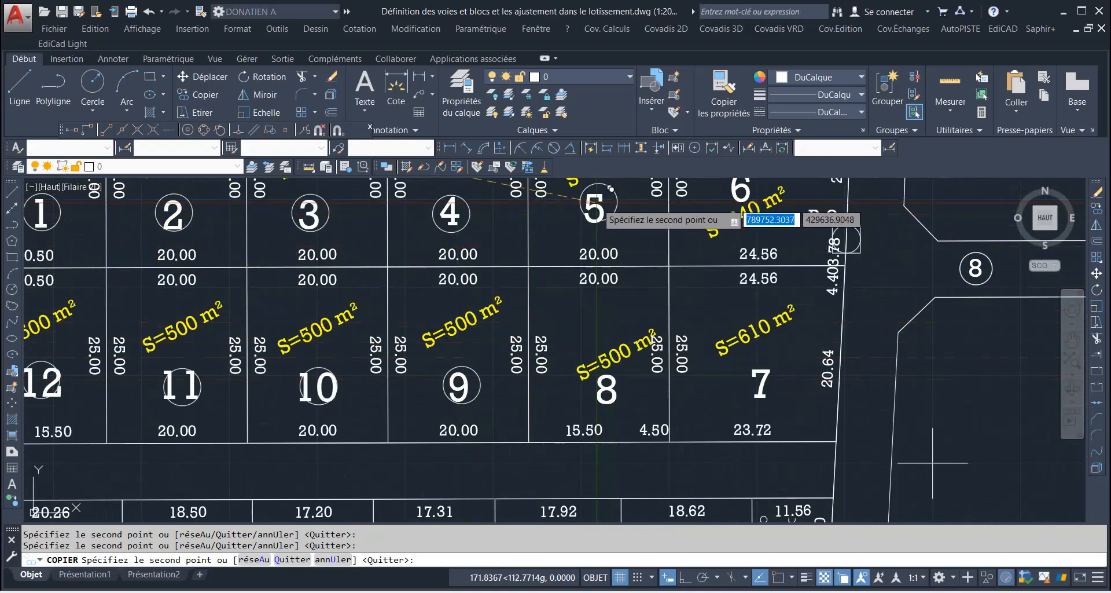
scroll(590, 213, "up", 5)
scroll(590, 214, "down", 6)
scroll(455, 365, "up", 7)
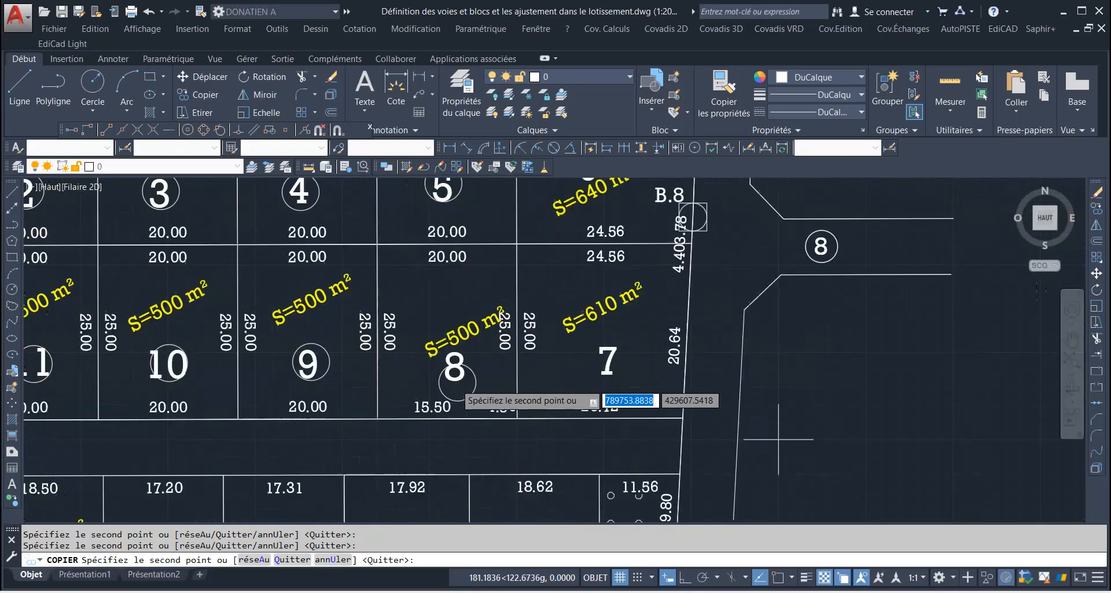
scroll(453, 345, "down", 7)
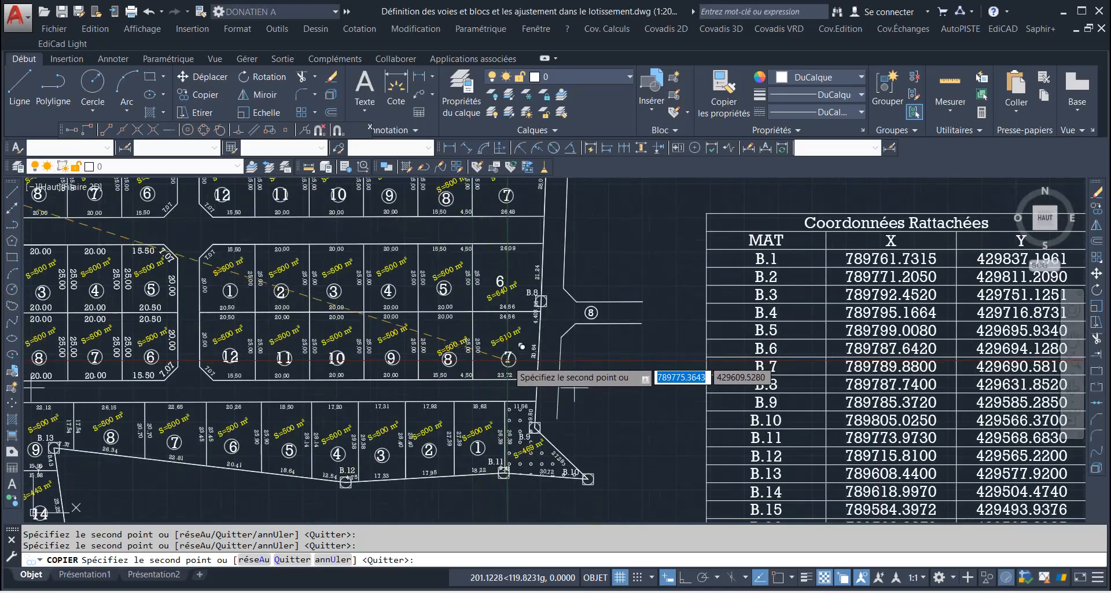
scroll(505, 353, "up", 7)
scroll(512, 330, "down", 7)
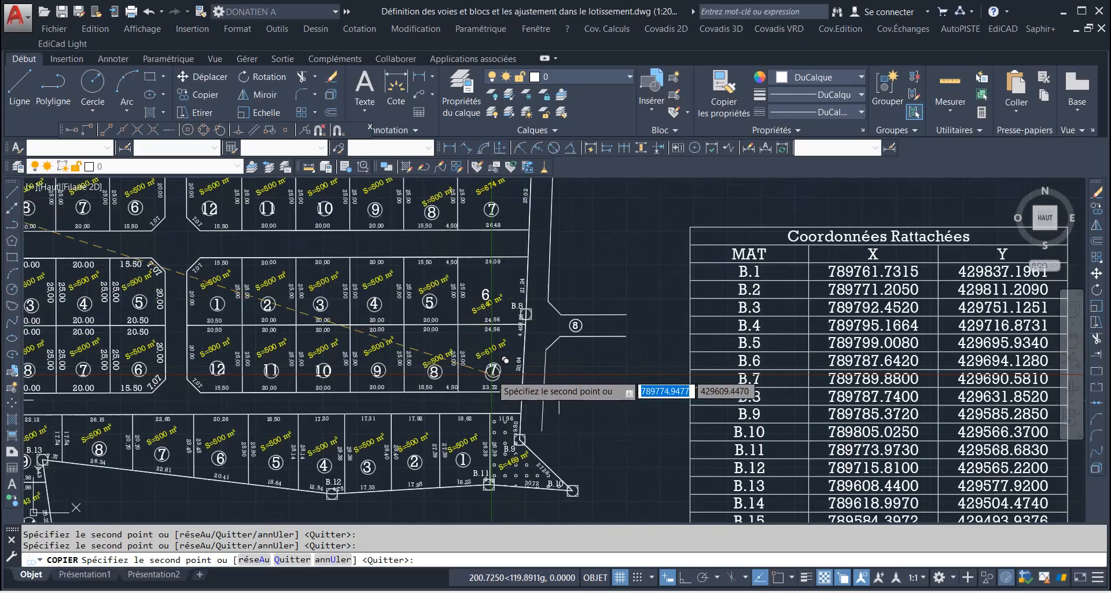
scroll(503, 299, "up", 8)
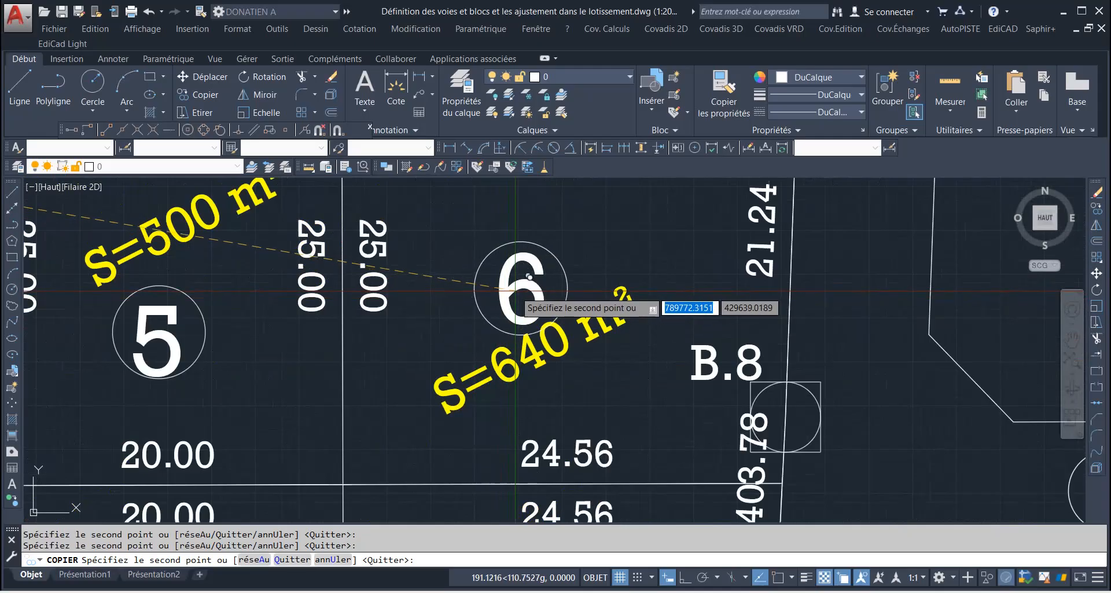
scroll(535, 326, "down", 8)
Step: Check the lot numbers block by block for missing circles and end the copying
scroll(413, 356, "up", 6)
scroll(408, 368, "down", 6)
scroll(411, 405, "up", 2)
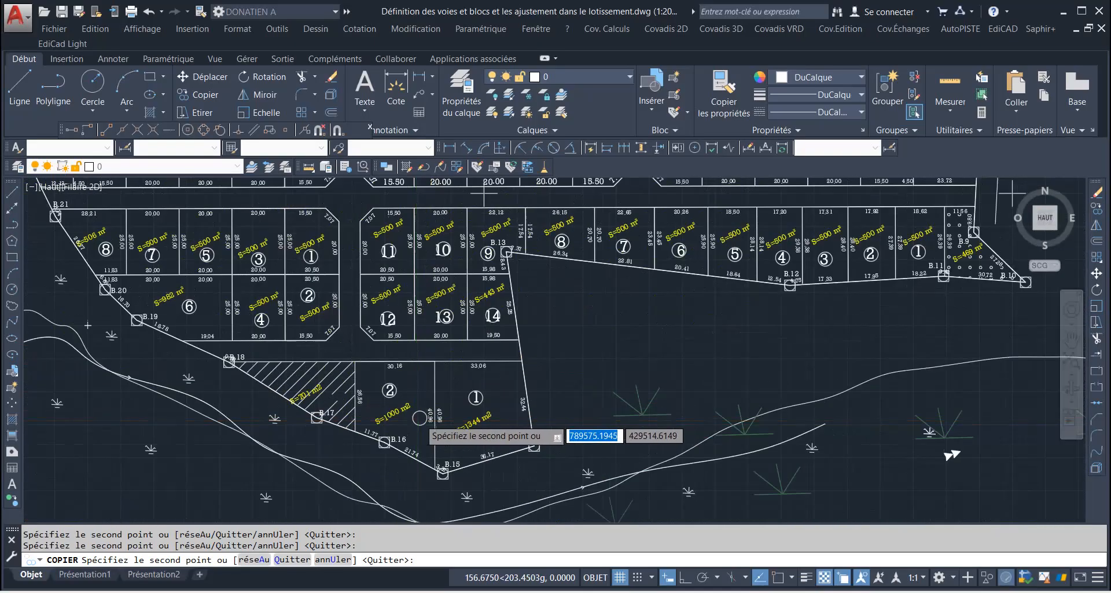
scroll(387, 412, "down", 4)
scroll(429, 324, "up", 7)
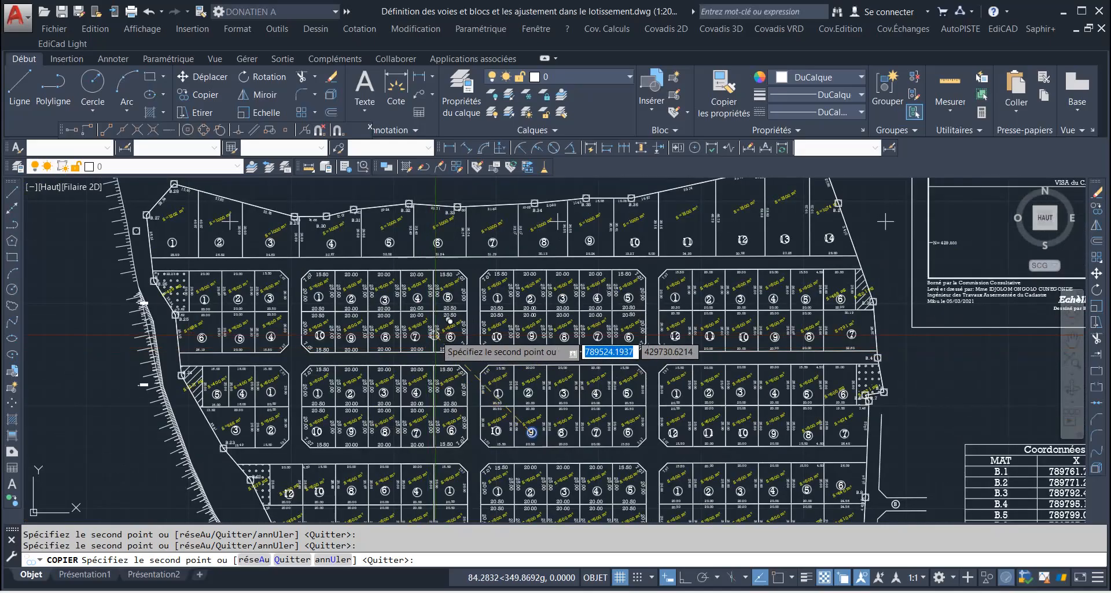
scroll(435, 335, "up", 8)
scroll(612, 362, "down", 3)
scroll(415, 347, "down", 5)
scroll(578, 324, "up", 6)
scroll(492, 313, "down", 3)
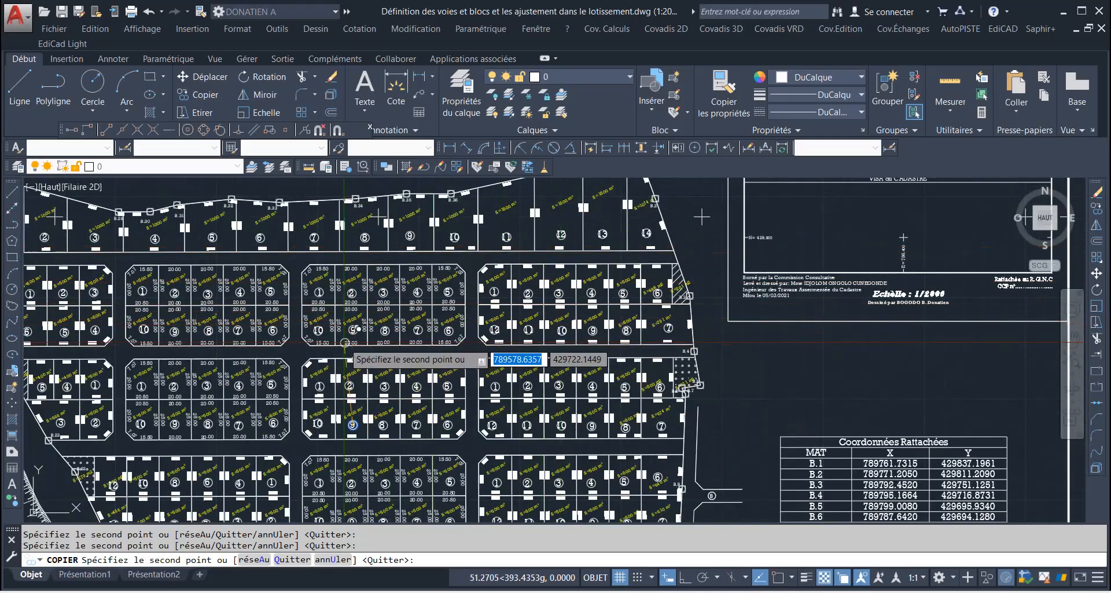
scroll(318, 295, "up", 6)
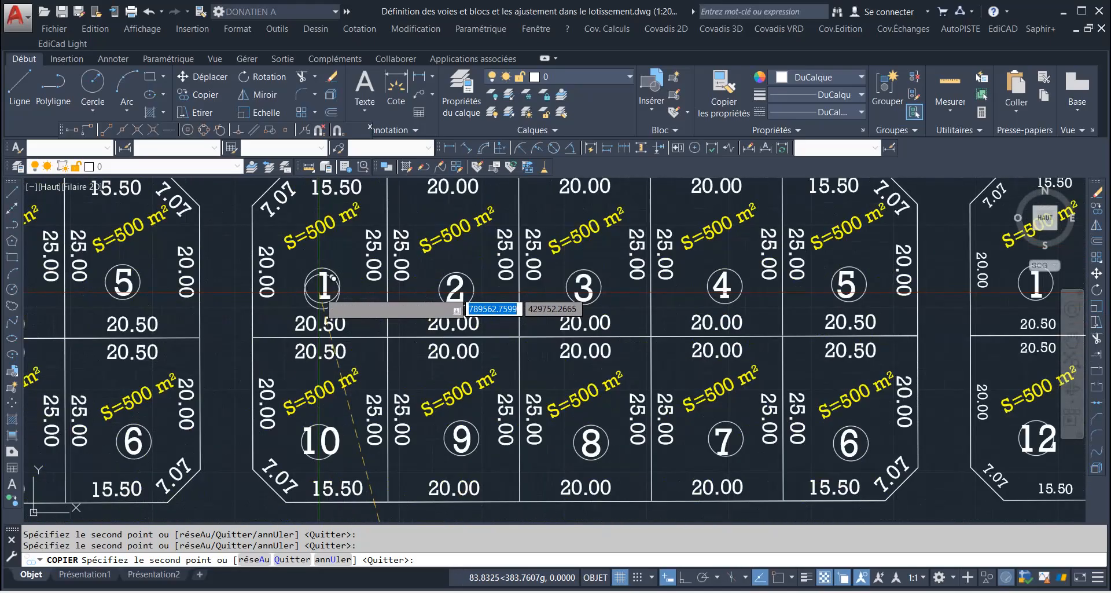
scroll(346, 334, "down", 2)
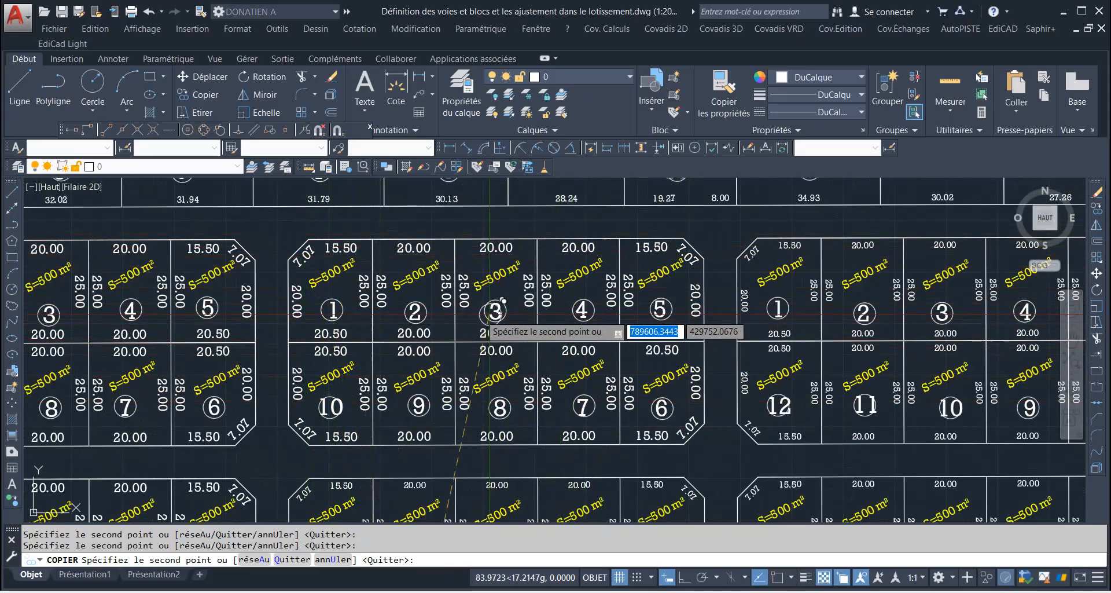
scroll(417, 315, "down", 2)
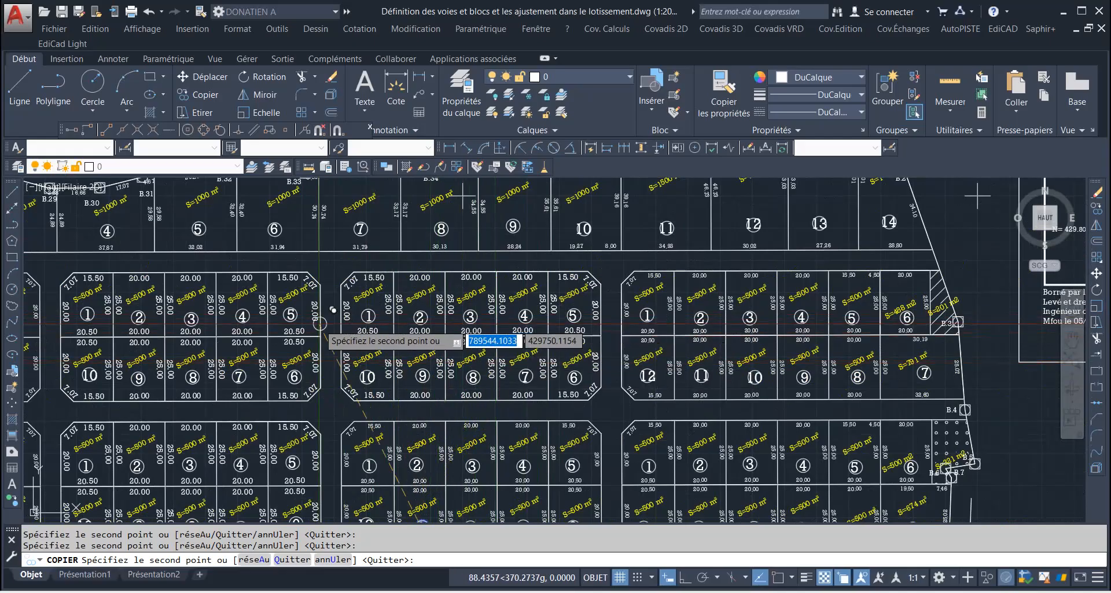
scroll(174, 377, "down", 4)
scroll(171, 391, "up", 2)
scroll(172, 392, "up", 2)
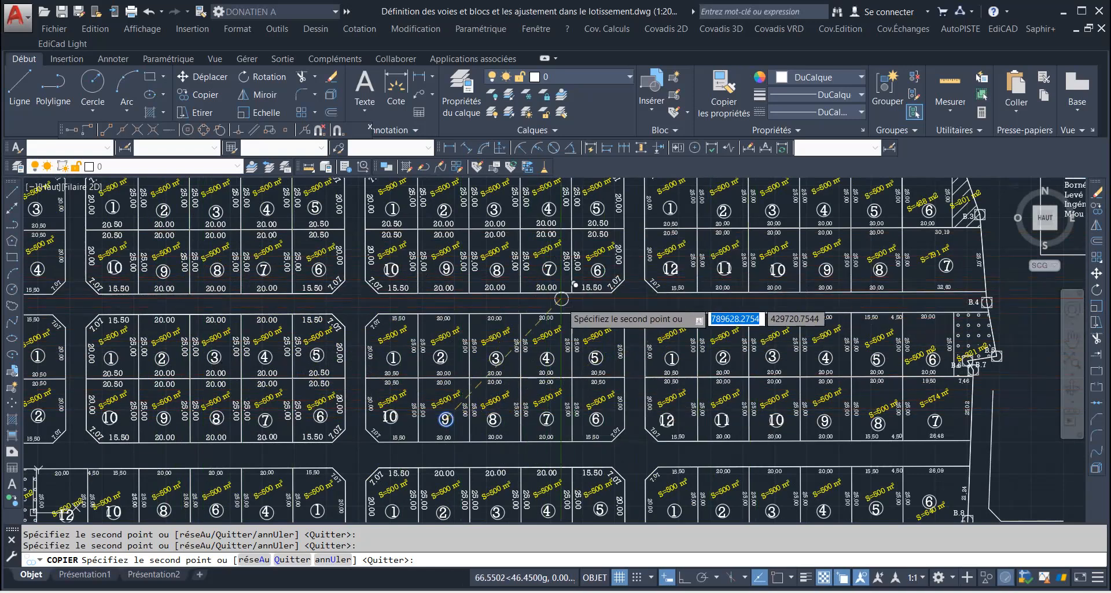
scroll(637, 333, "down", 4)
scroll(486, 304, "up", 4)
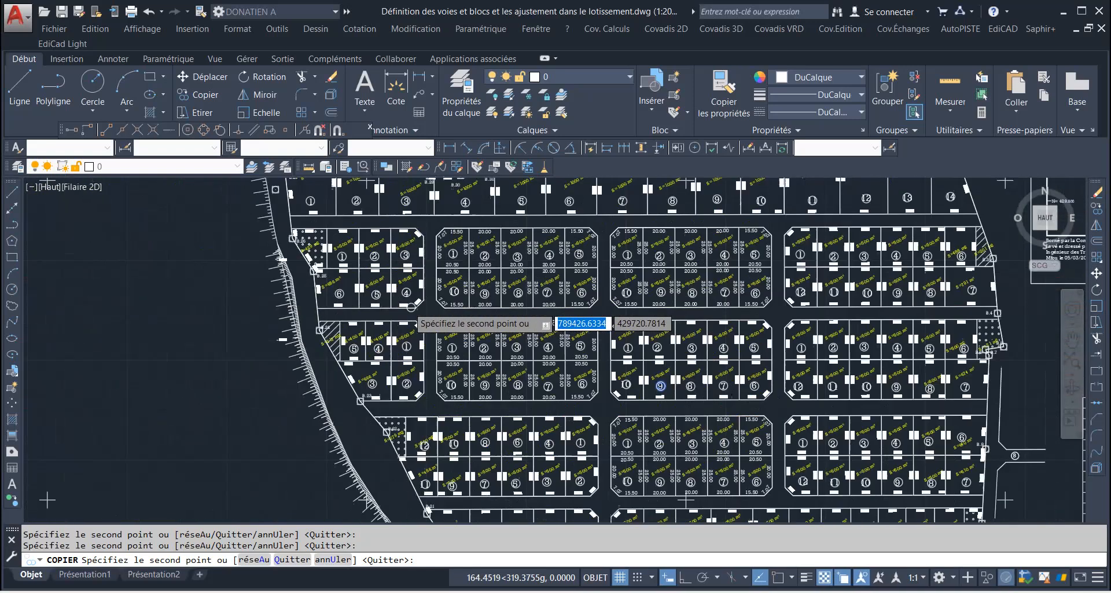
scroll(333, 288, "down", 5)
key("Escape")
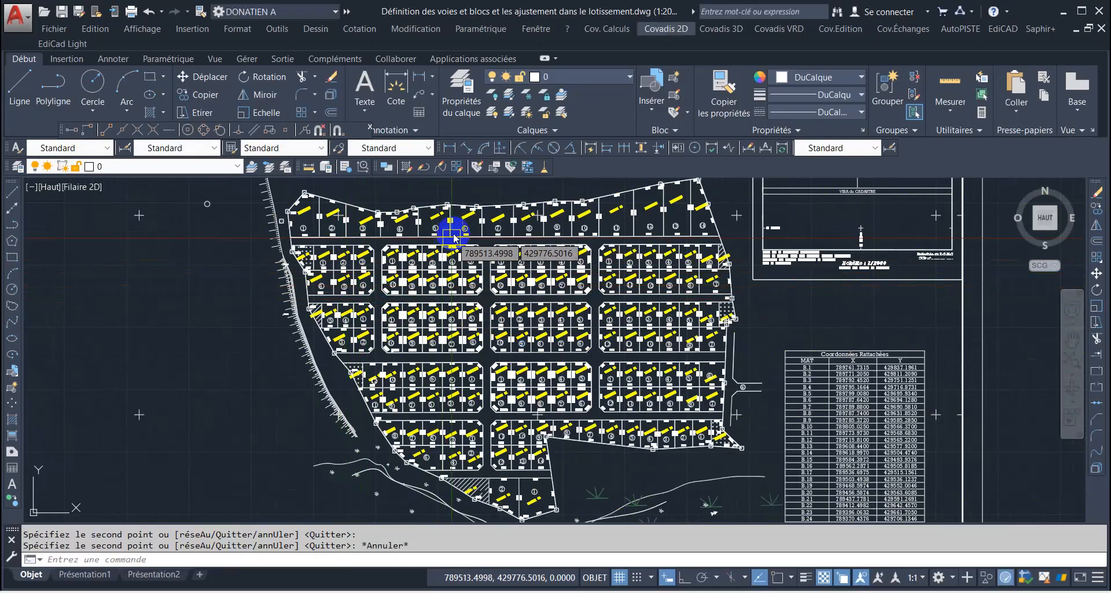
Step: Review the lot numbering across the blocks and the layout of the whole plan sheet
scroll(414, 250, "up", 5)
scroll(413, 250, "down", 6)
scroll(390, 340, "up", 4)
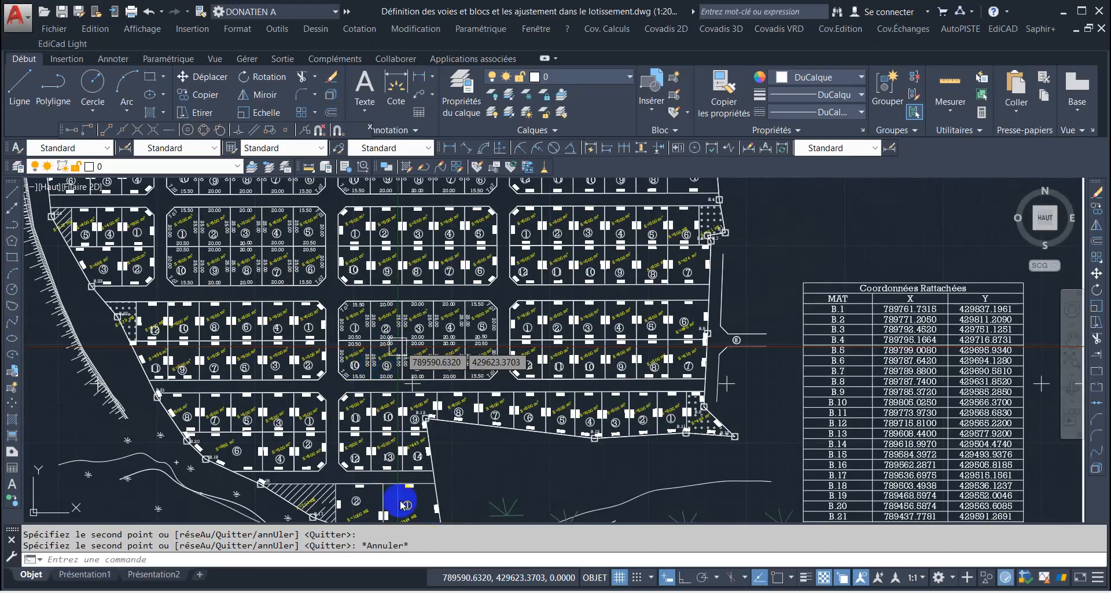
scroll(385, 374, "down", 5)
scroll(492, 378, "down", 4)
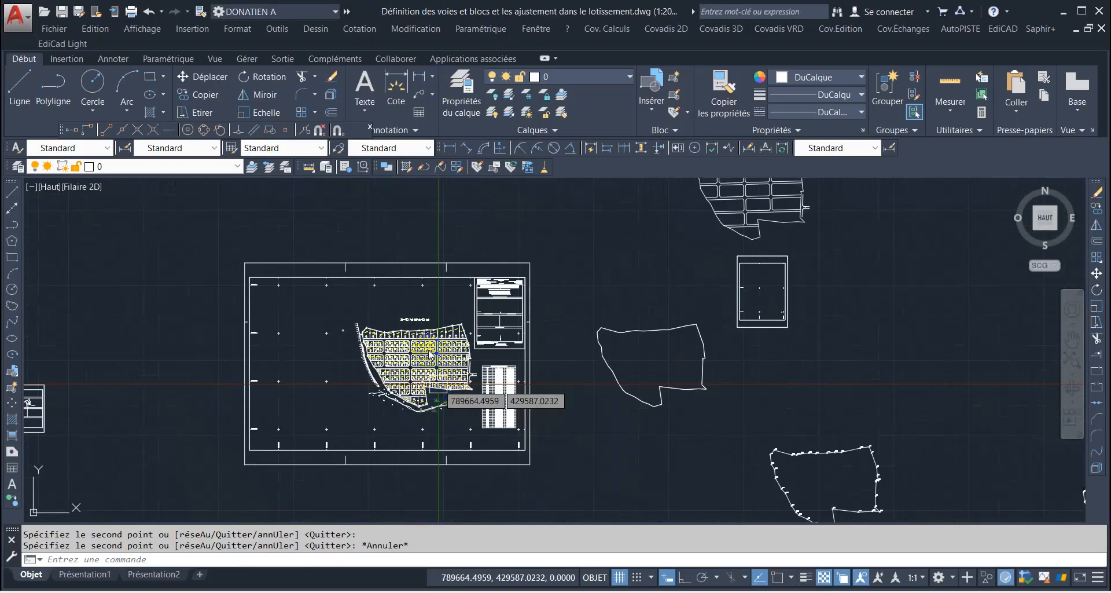
scroll(428, 347, "up", 5)
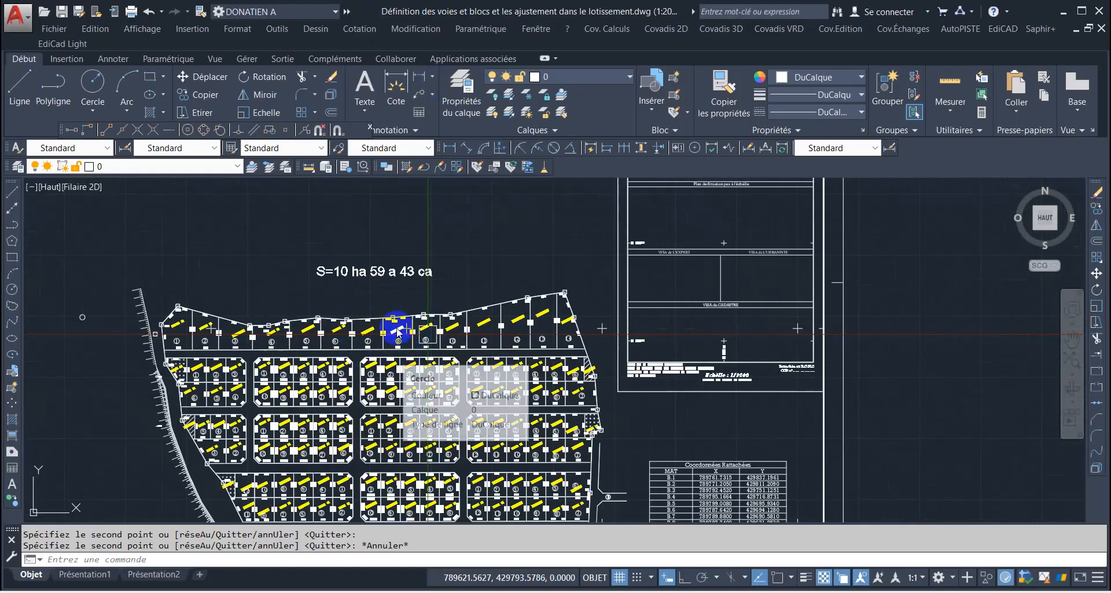
scroll(398, 331, "down", 3)
scroll(342, 344, "up", 8)
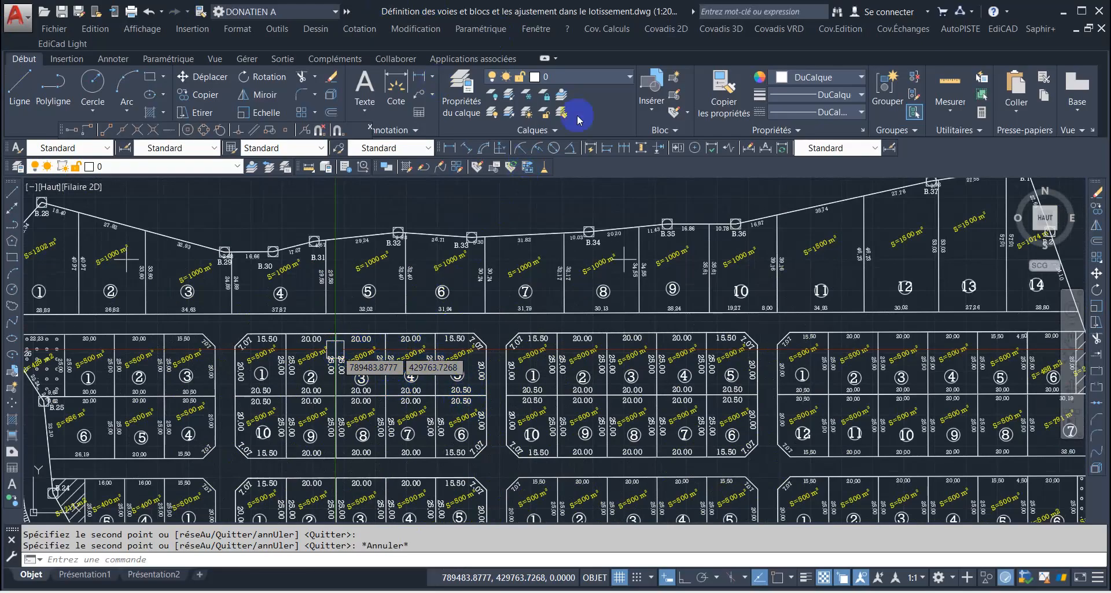
Step: Set up Covadis automatic numbering with start value 1, prefix BLOC and suffix A
left_click(666, 28)
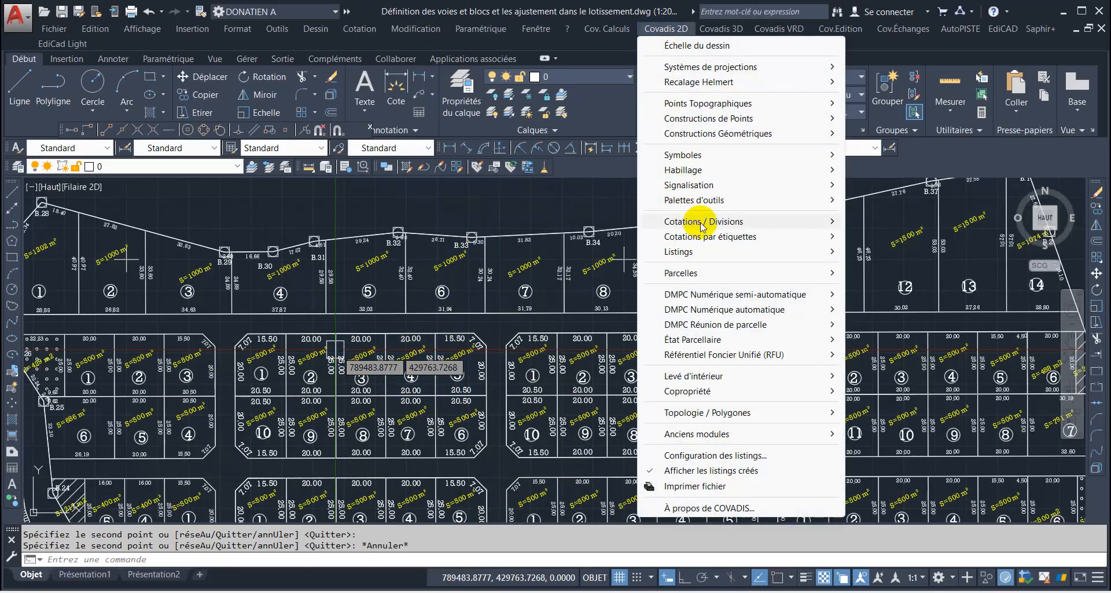
mouse_move(679, 173)
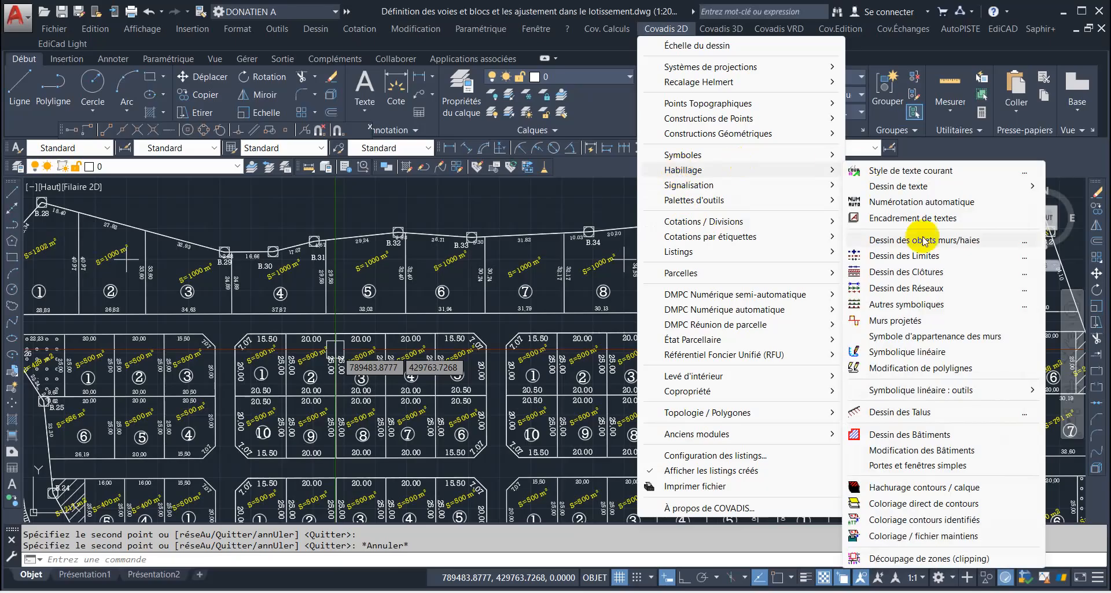
left_click(931, 202)
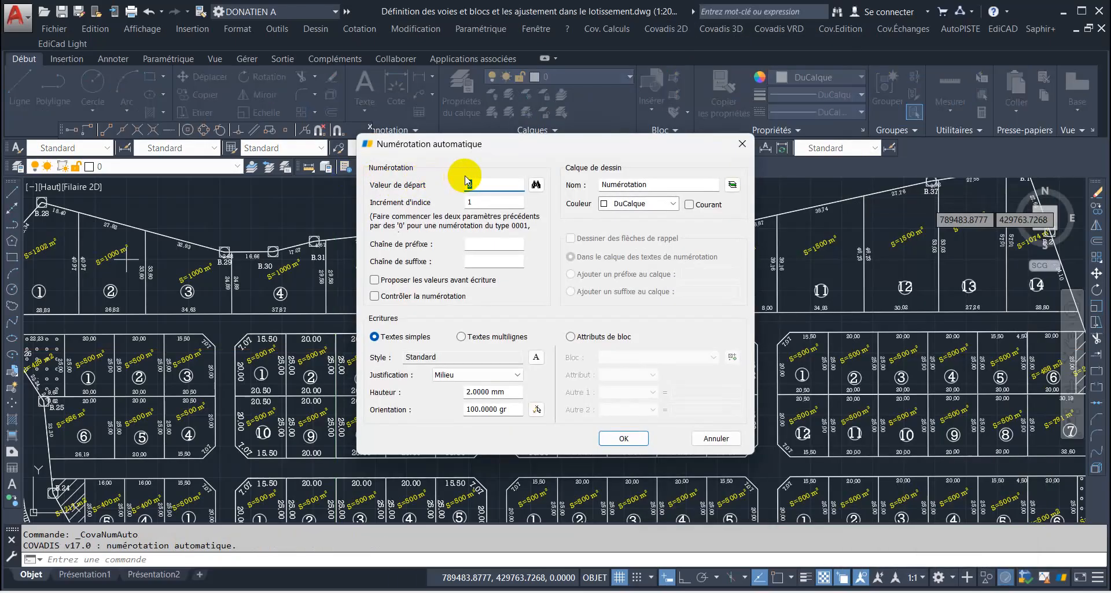
double_click(493, 186)
left_click_drag(476, 185, 440, 189)
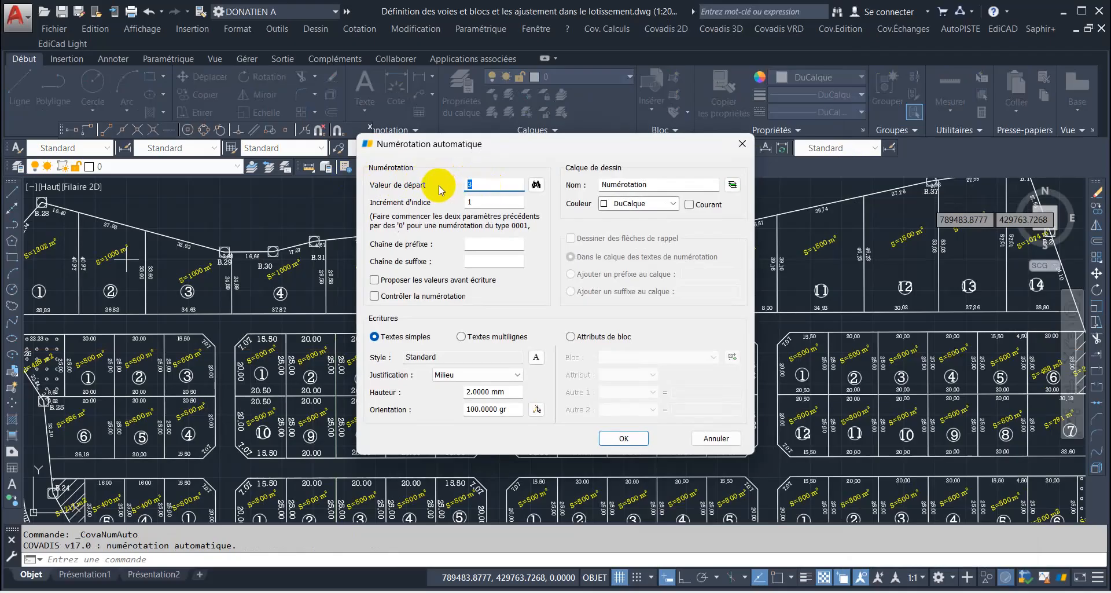
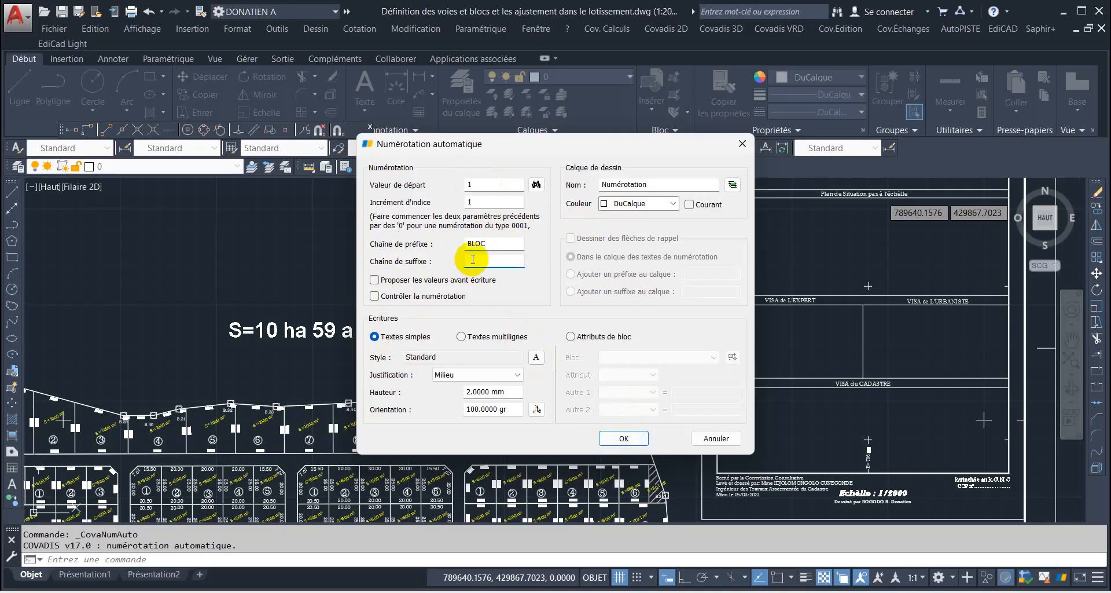
left_click(614, 436)
Step: Place the trial labels BLOC1A and BLOC2A side by side in an empty area of the drawing and end the numbering
scroll(547, 379, "down", 4)
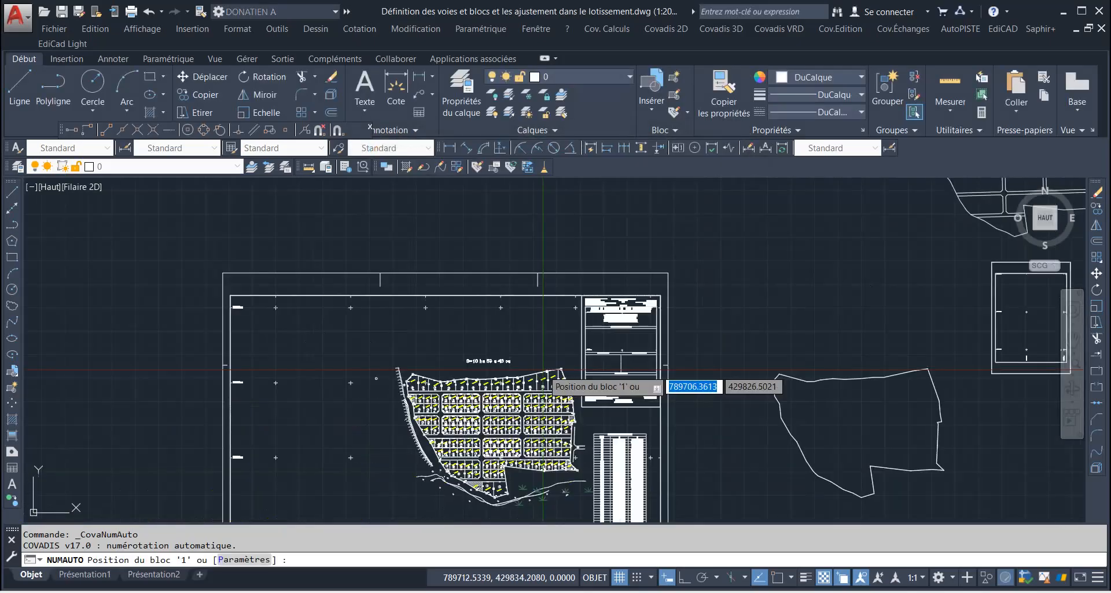
scroll(310, 350, "up", 10)
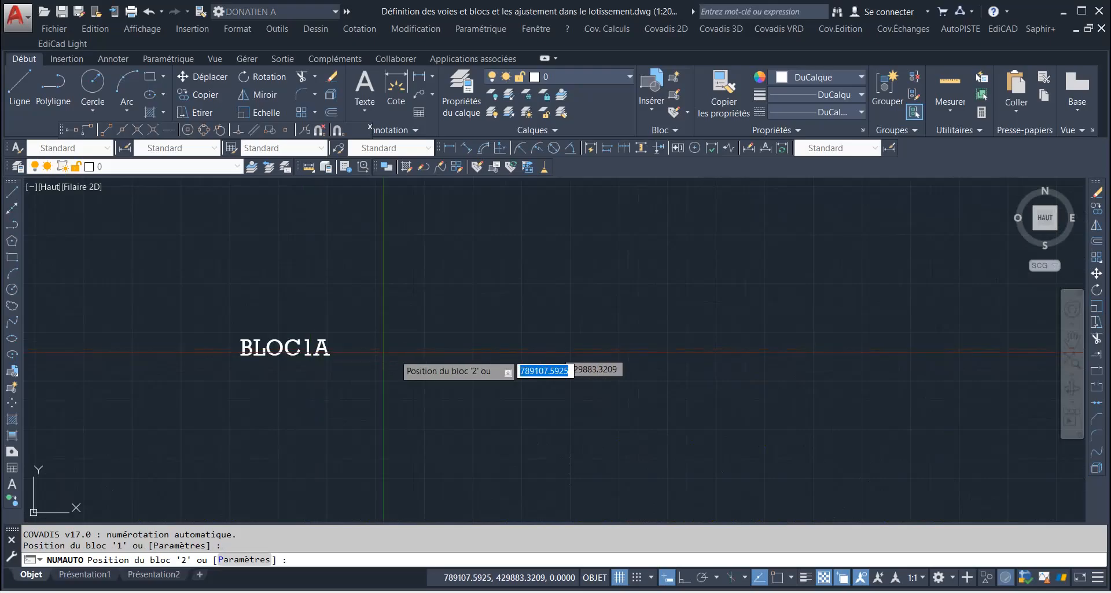
left_click(432, 352)
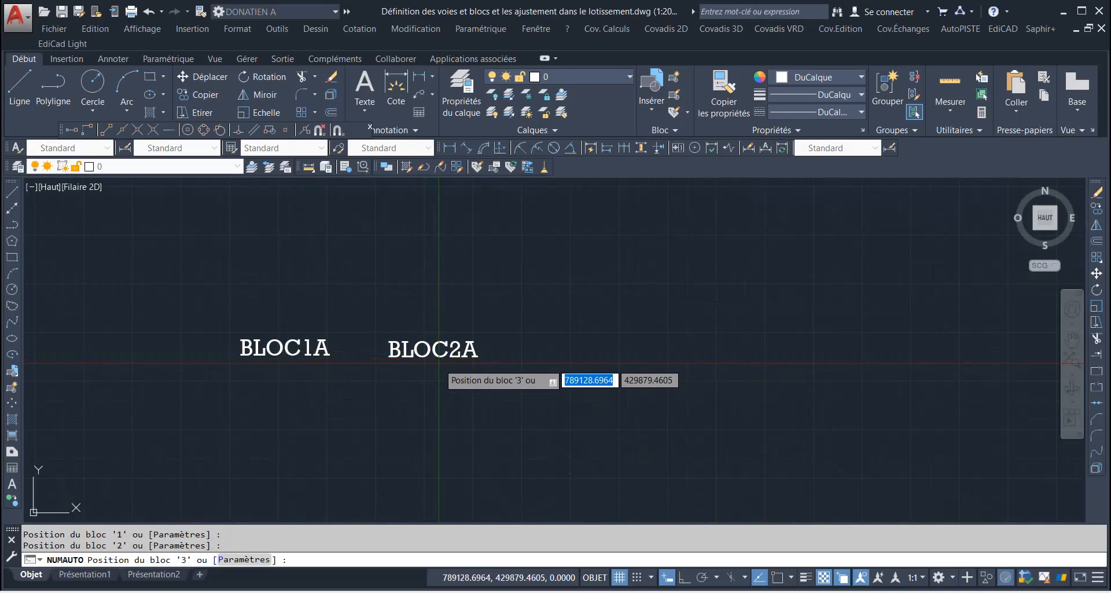
key("Escape")
Step: Erase the two trial block labels
left_click(434, 356)
left_click(219, 287)
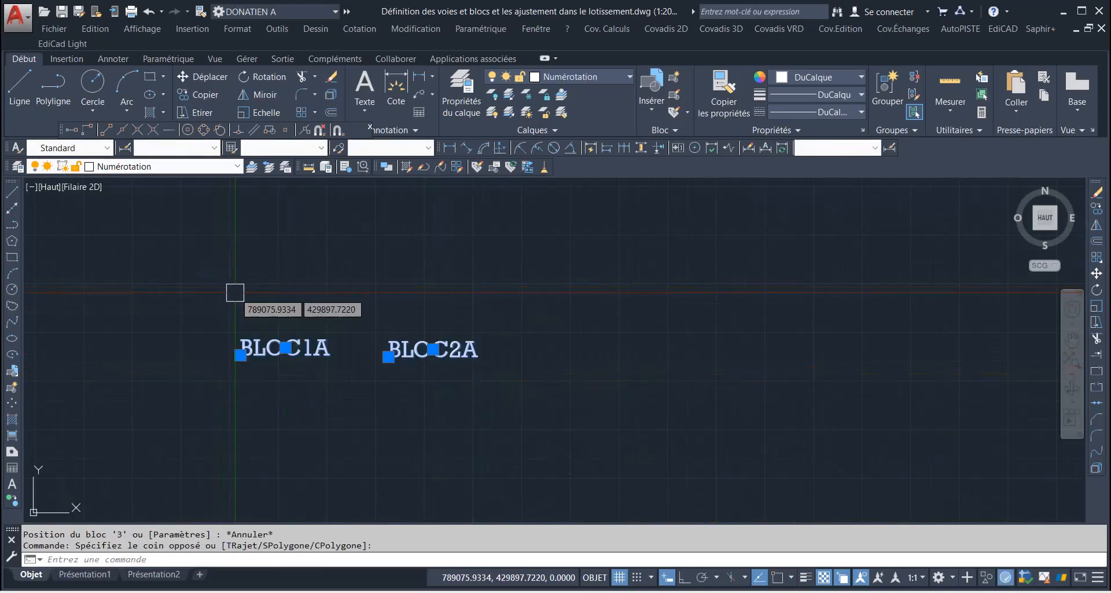
key("Delete")
key("Return")
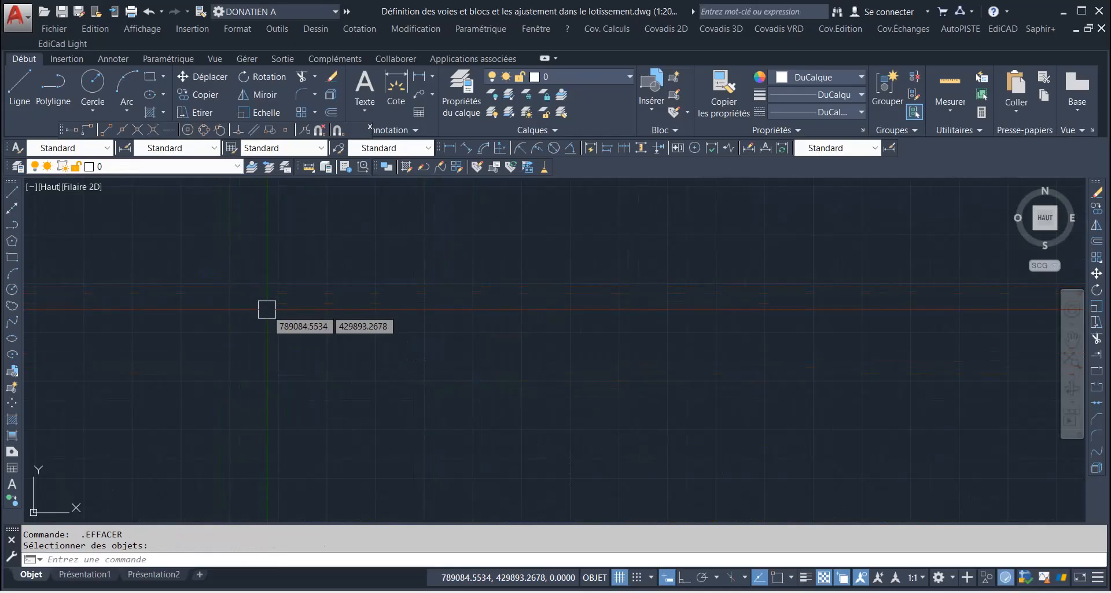
key("Escape")
Step: Restart Covadis automatic numbering with start value 1, prefix BLOC and no suffix
right_click(268, 314)
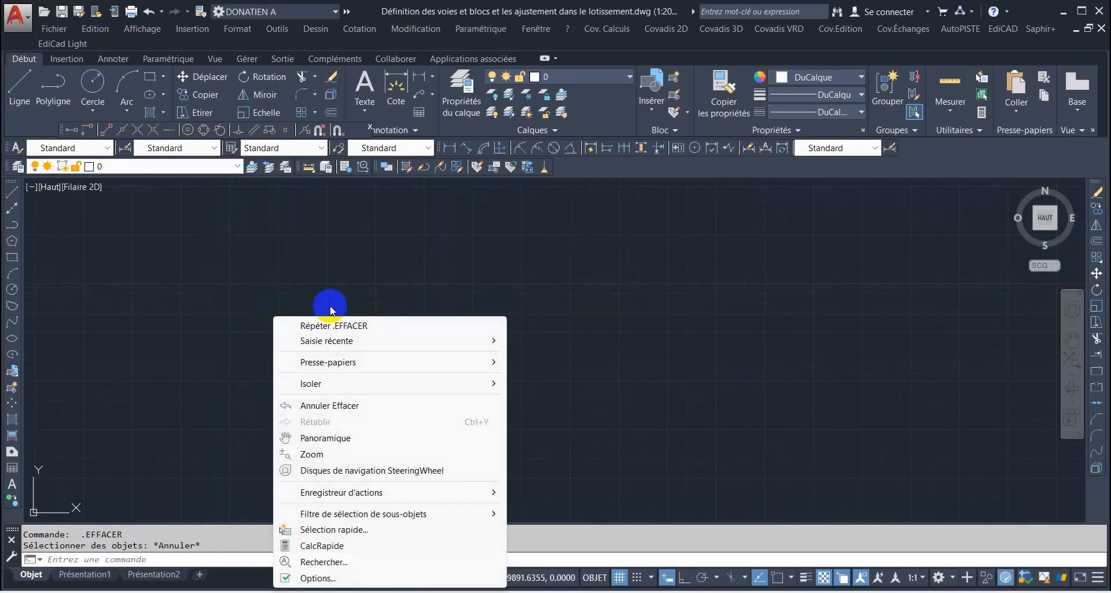
mouse_move(364, 338)
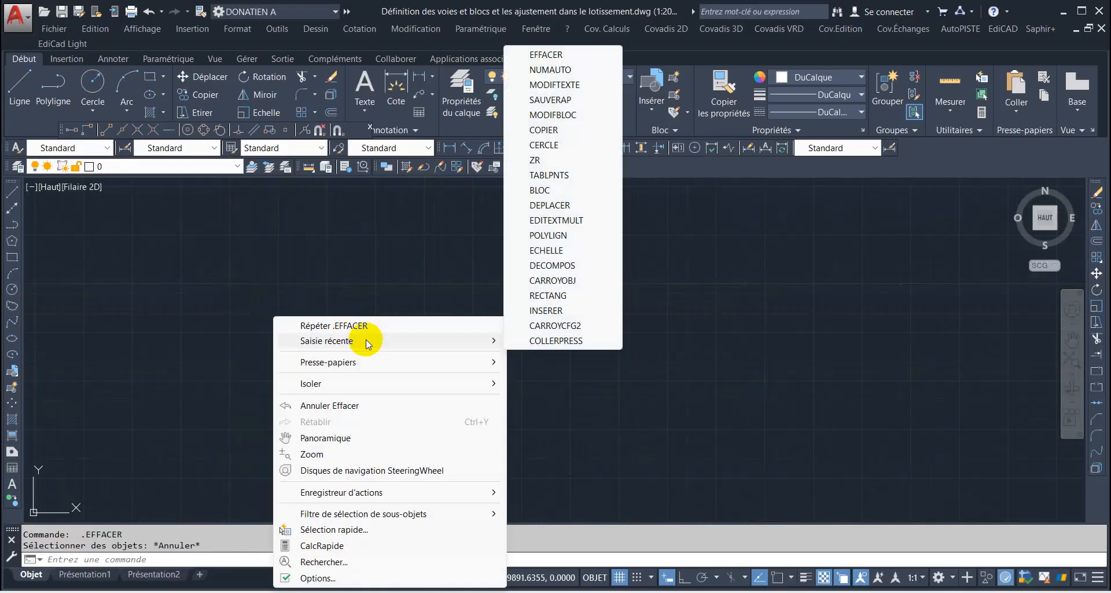
left_click(559, 72)
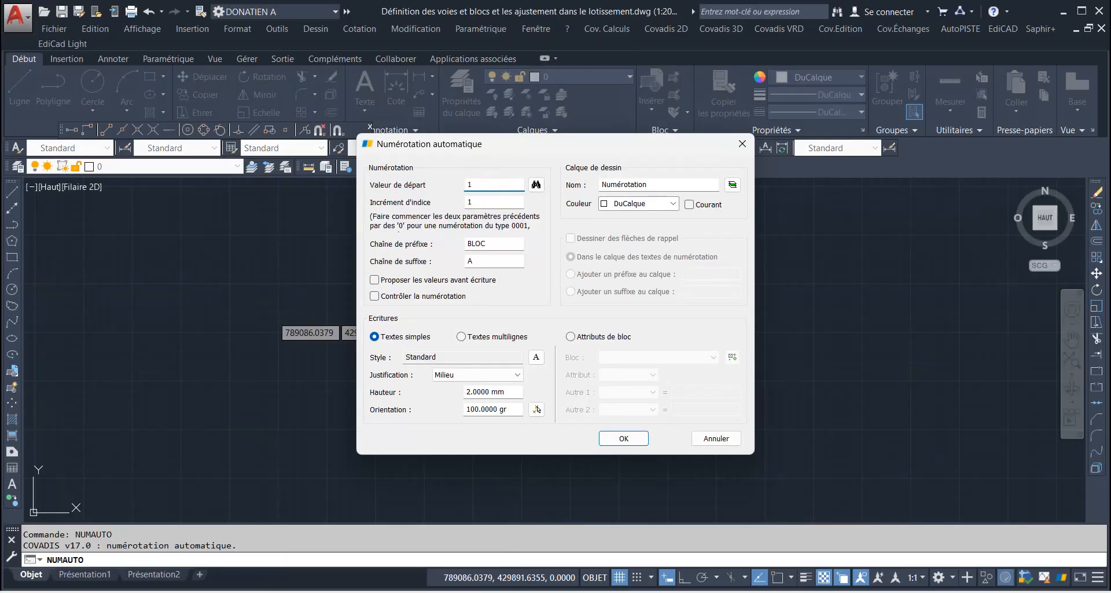
left_click_drag(475, 260, 455, 261)
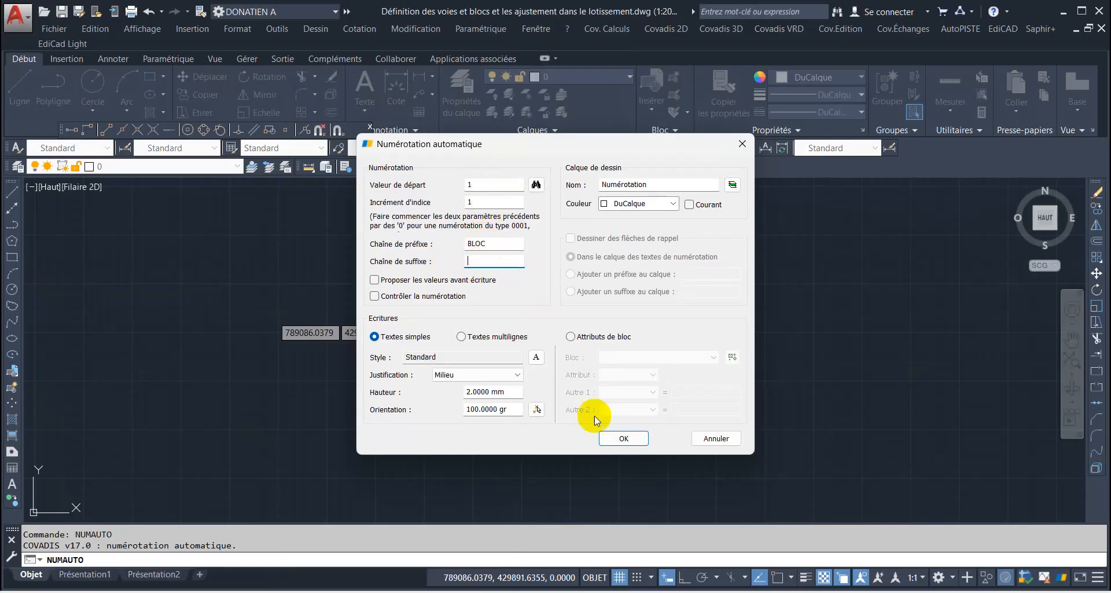
left_click(623, 439)
Step: Place the label BLOC1 between lots 7 and 8 of the uppermost strip of lots
scroll(368, 290, "down", 5)
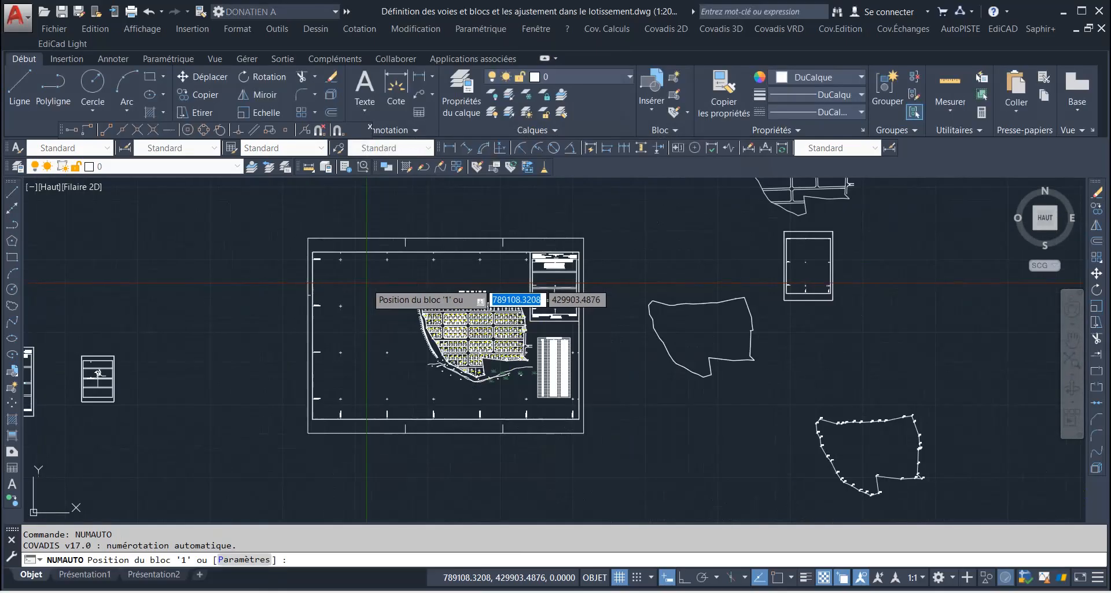
scroll(463, 318, "up", 6)
scroll(301, 406, "up", 4)
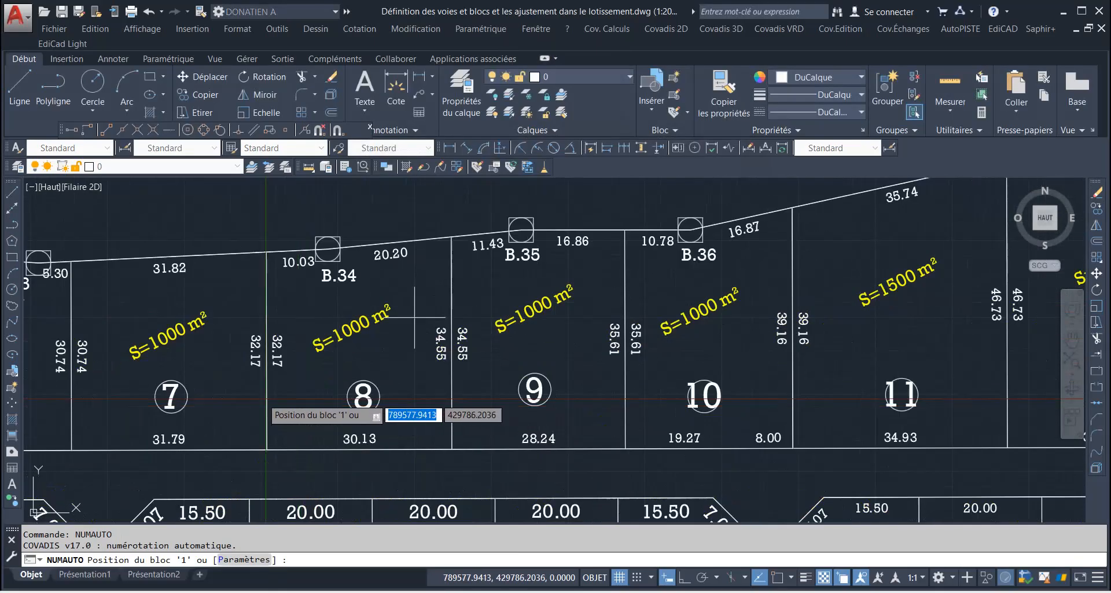
left_click(267, 399)
Step: Place horizontal labels BLOC2 and BLOC3 on the centre lines of the first two blocks below BLOC1 and end the numbering
scroll(382, 318, "down", 2)
scroll(399, 313, "down", 3)
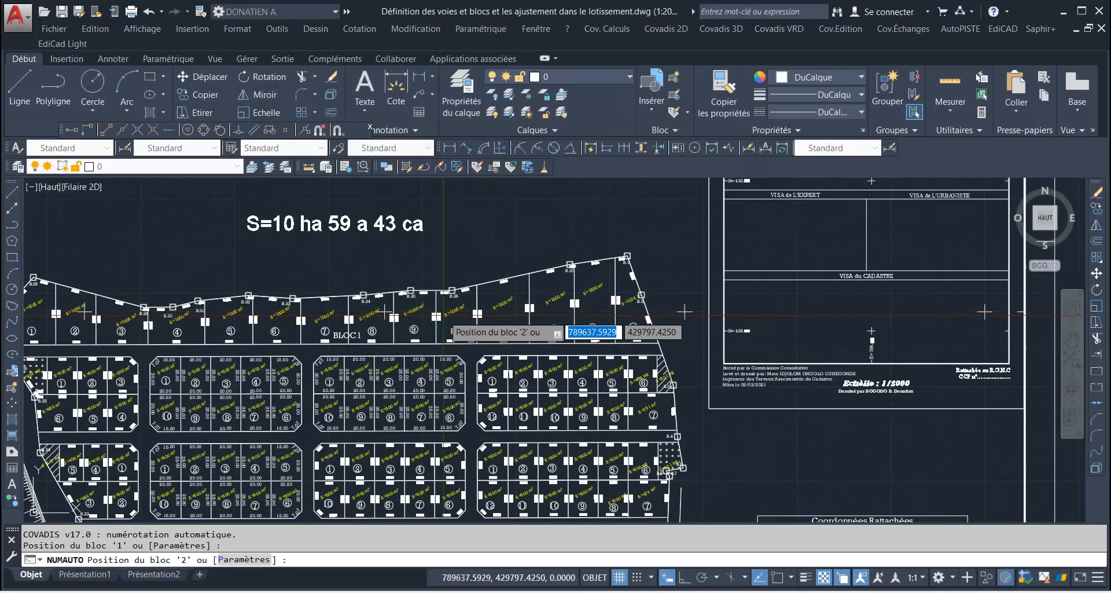
scroll(191, 365, "up", 3)
left_click(284, 356)
scroll(284, 356, "down", 2)
scroll(524, 357, "up", 6)
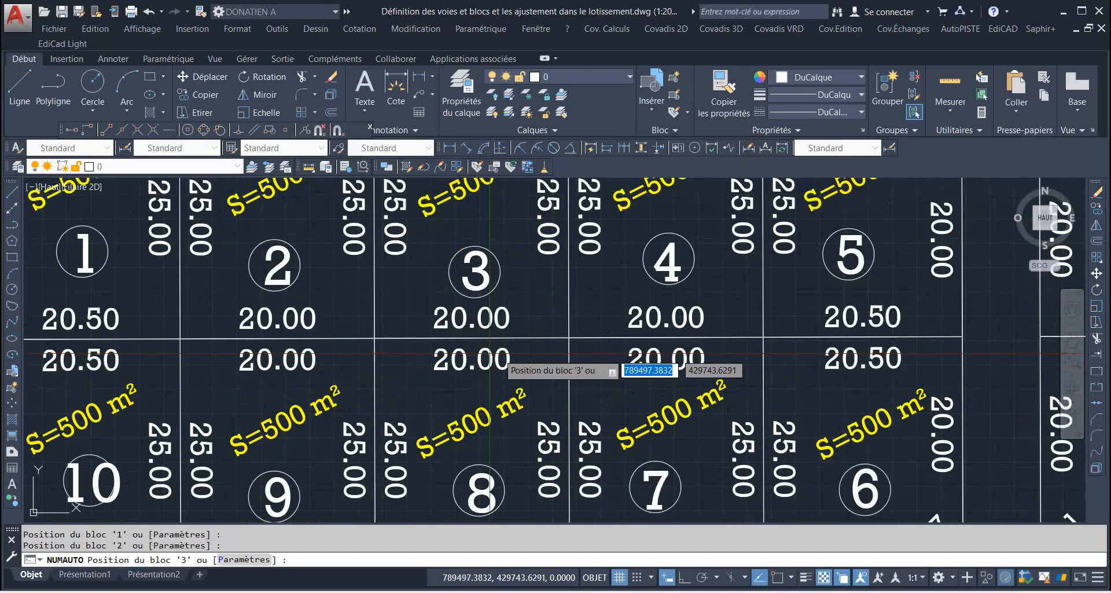
left_click(512, 356)
scroll(513, 356, "down", 4)
scroll(564, 331, "down", 3)
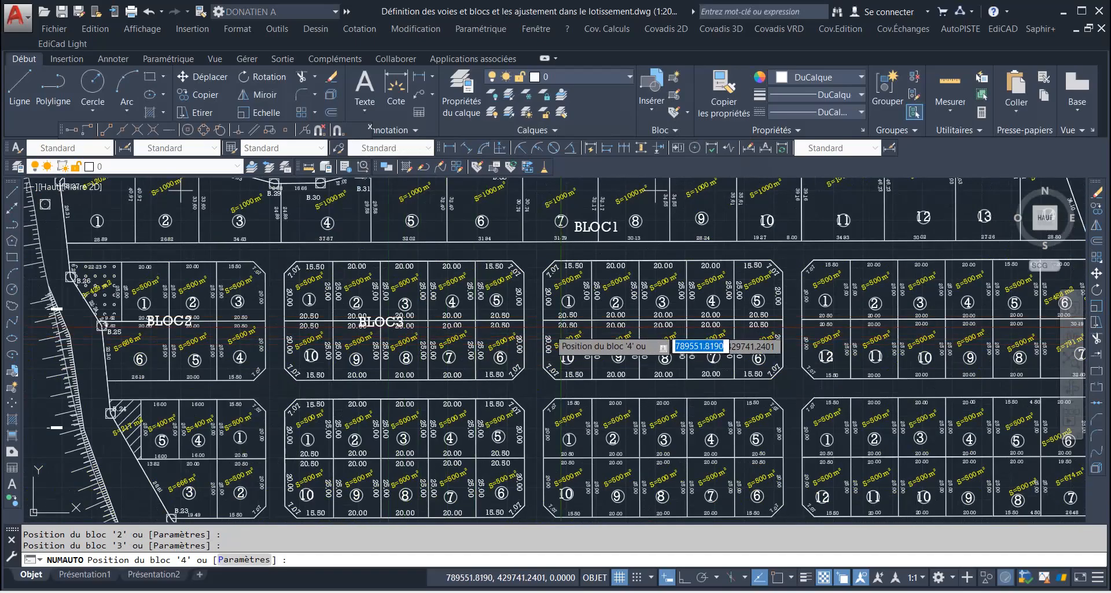
scroll(573, 336, "up", 8)
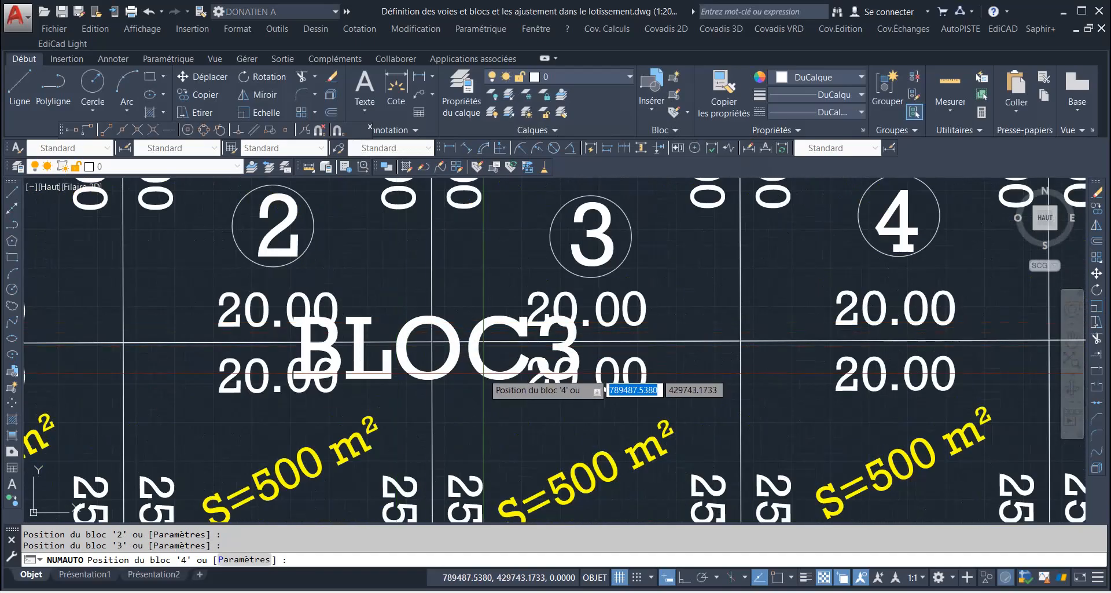
scroll(596, 351, "down", 5)
key("Escape")
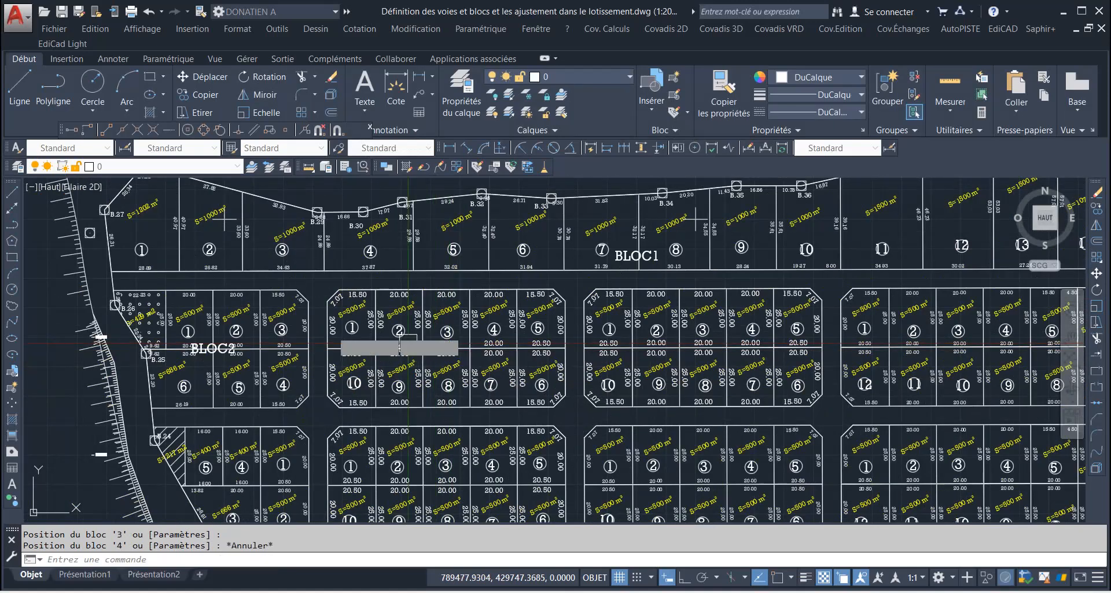
Step: Erase the horizontal BLOC2 and BLOC3 labels
scroll(201, 352, "up", 6)
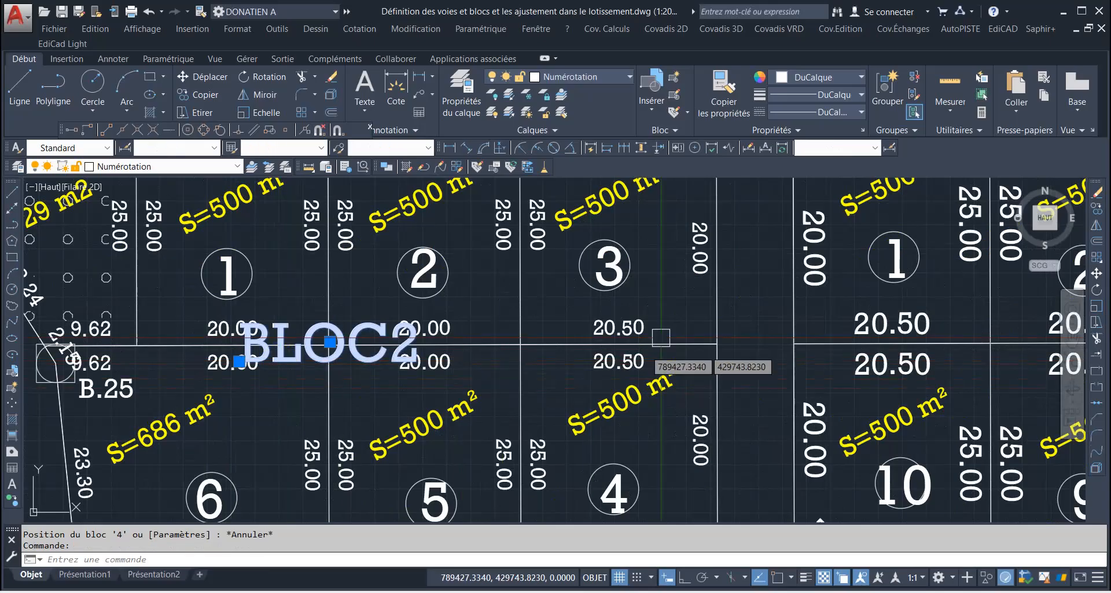
scroll(660, 376, "down", 5)
scroll(671, 376, "up", 8)
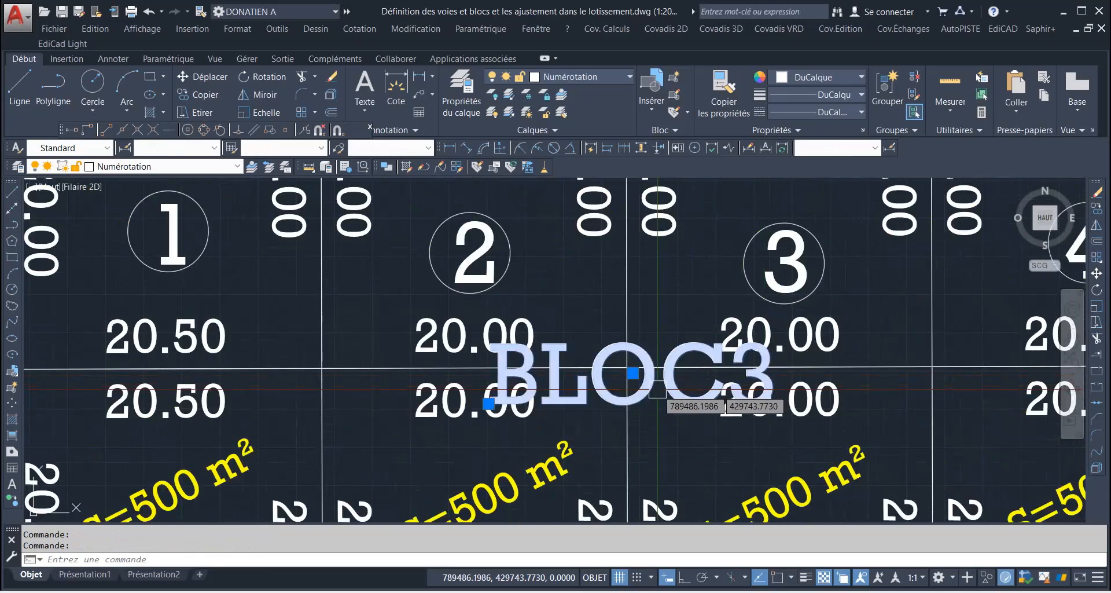
key("Delete")
scroll(666, 376, "down", 7)
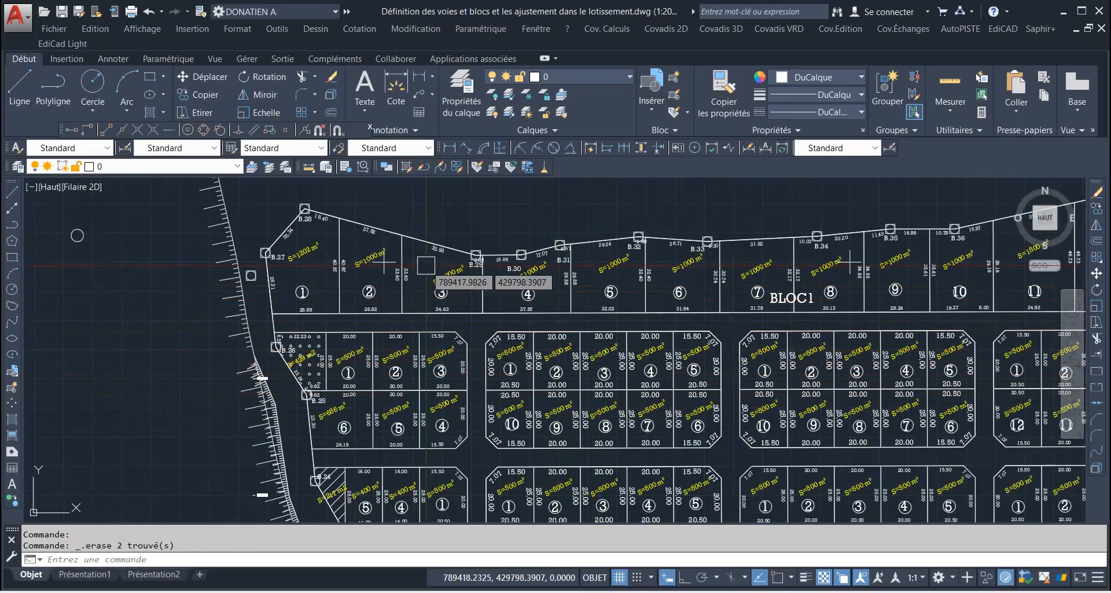
key("Return")
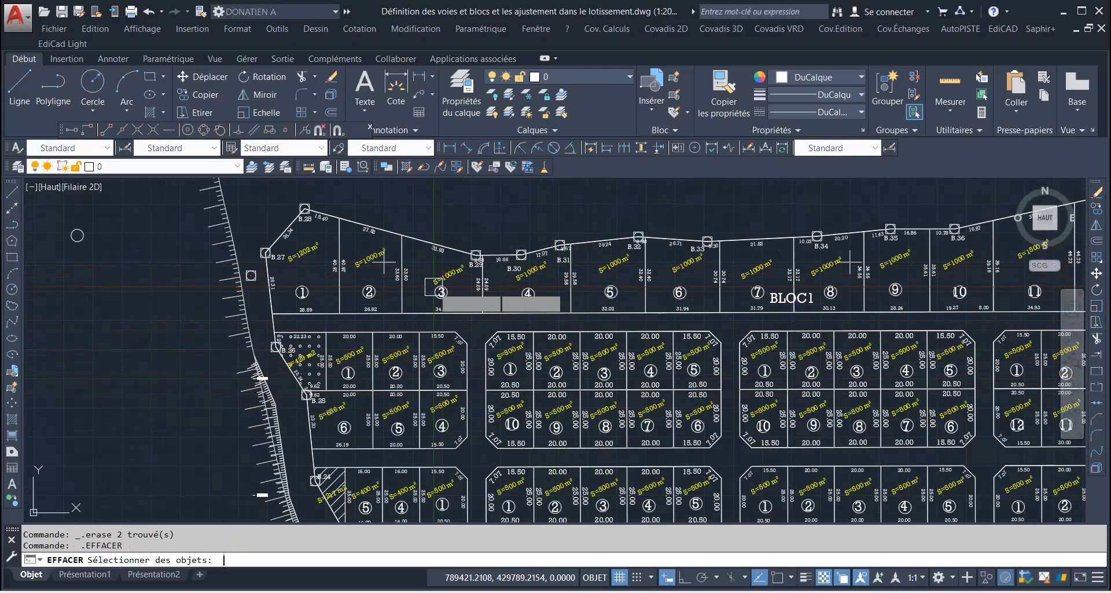
key("Return")
Step: Restart automatic numbering with start value 2, prefix BLOC and a text orientation of 60 gr
right_click(145, 397)
mouse_move(209, 150)
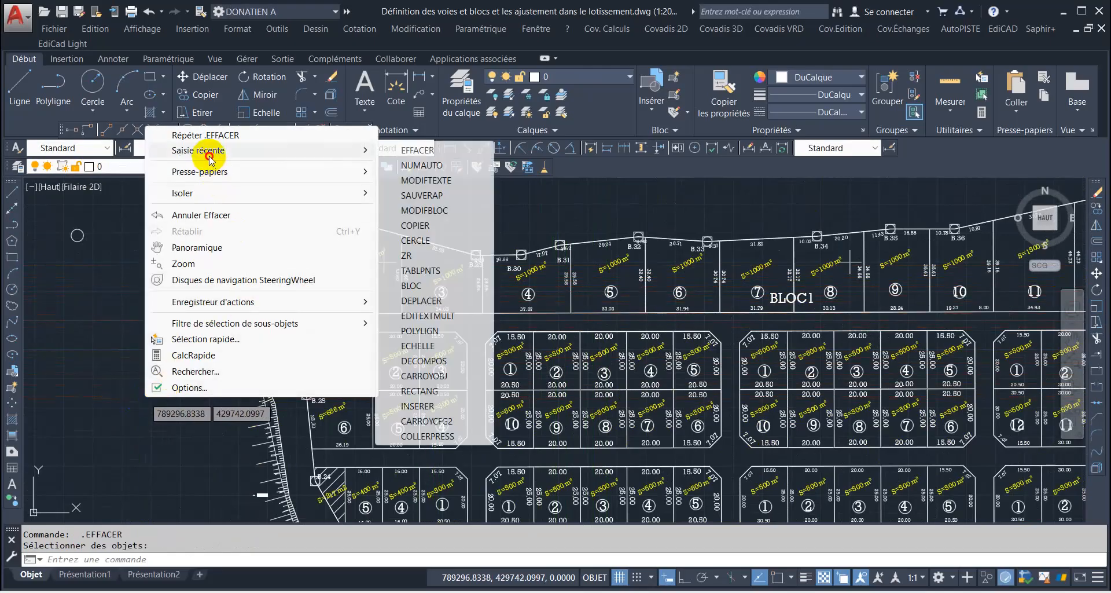
left_click(429, 165)
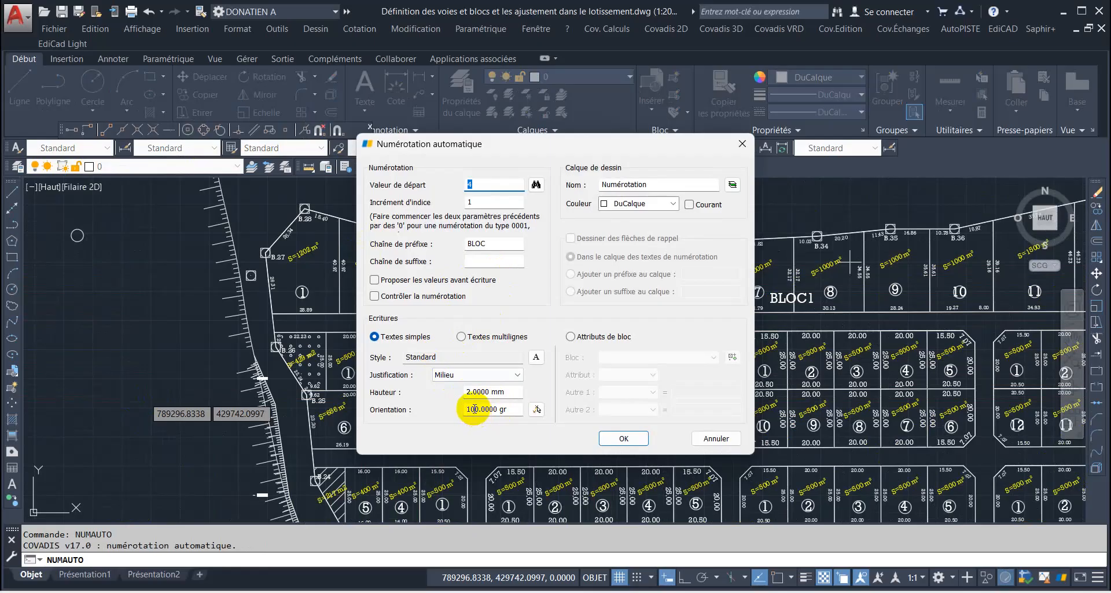
left_click_drag(474, 408, 456, 412)
type("60")
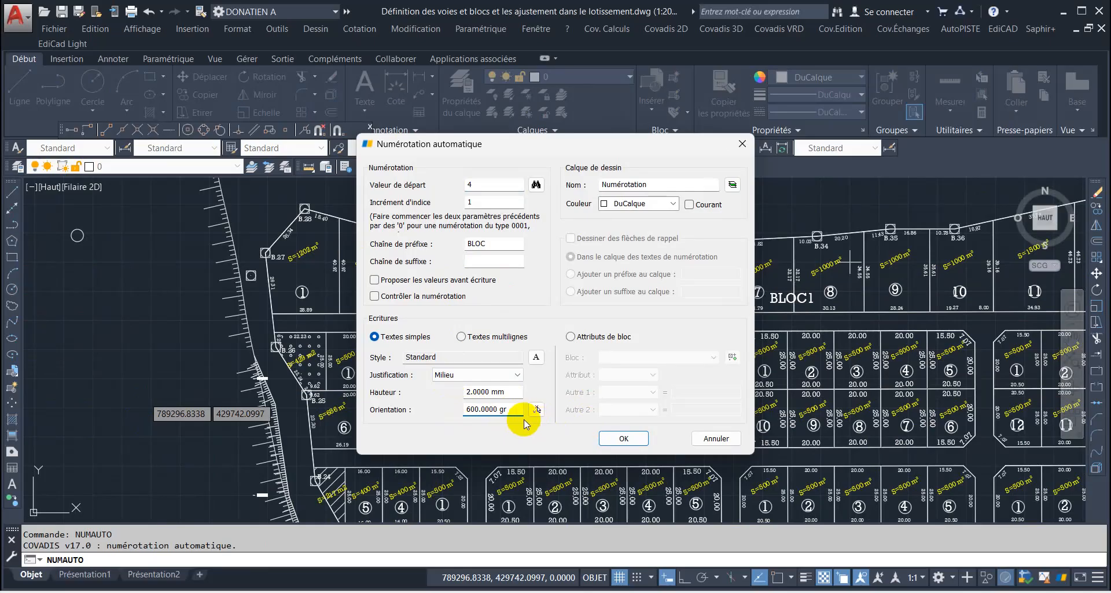
double_click(471, 183)
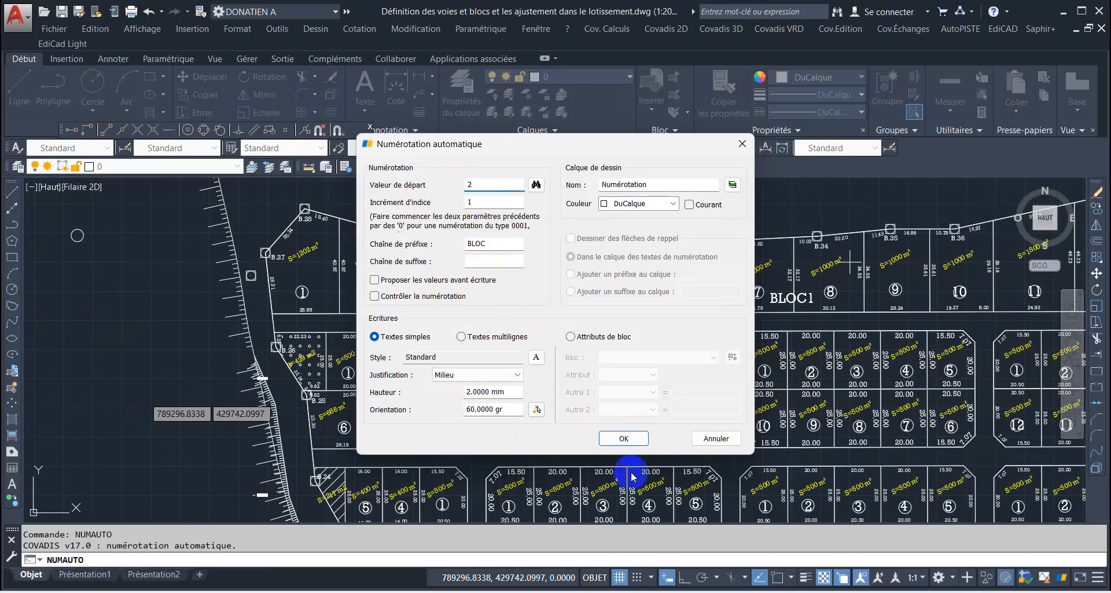
left_click(624, 438)
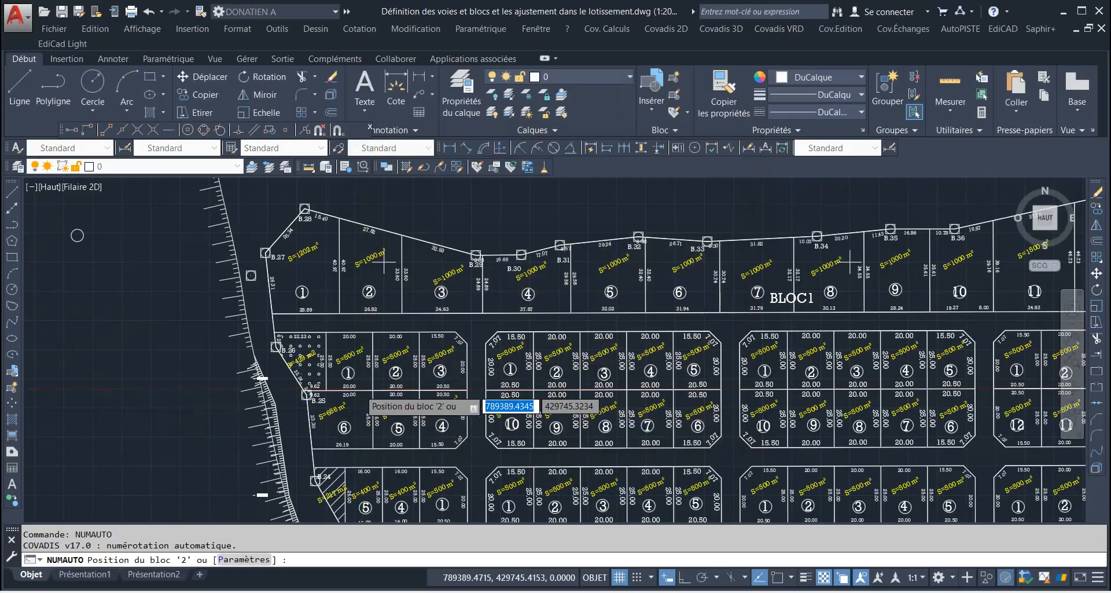
Step: Place the slanted labels BLOC2 and BLOC3 on the centre lines of the first two blocks below BLOC1
scroll(360, 386, "down", 3)
scroll(313, 396, "up", 8)
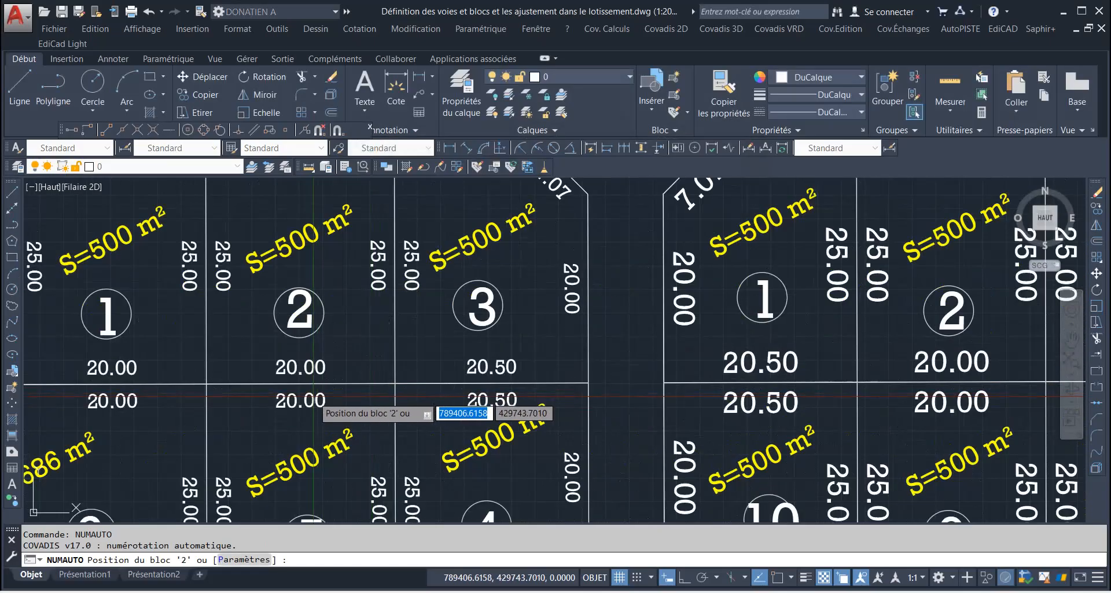
left_click(209, 383)
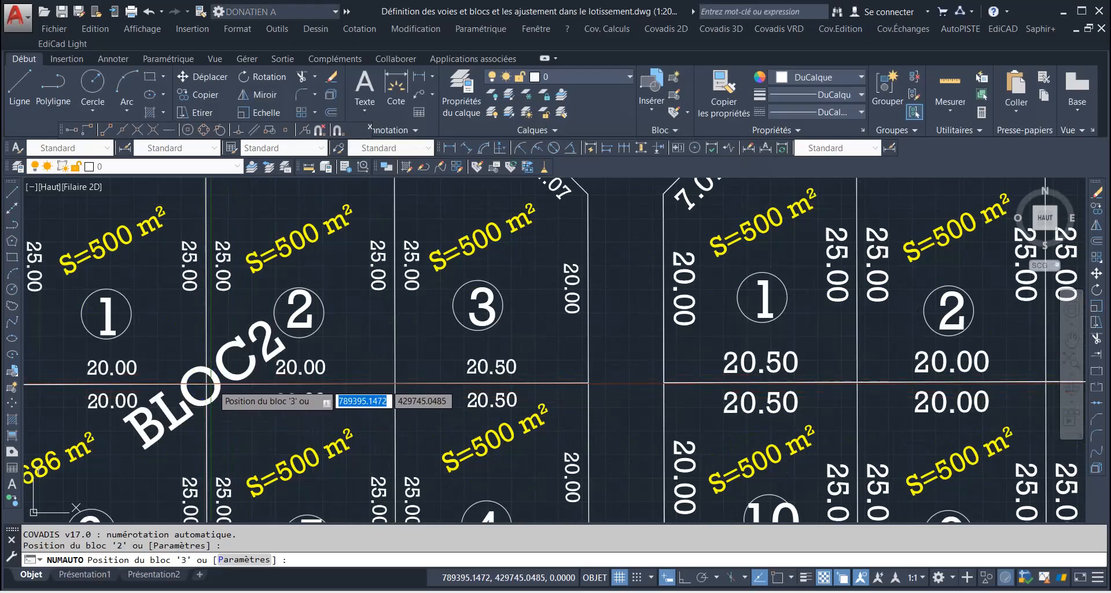
scroll(210, 383, "down", 6)
scroll(488, 364, "up", 7)
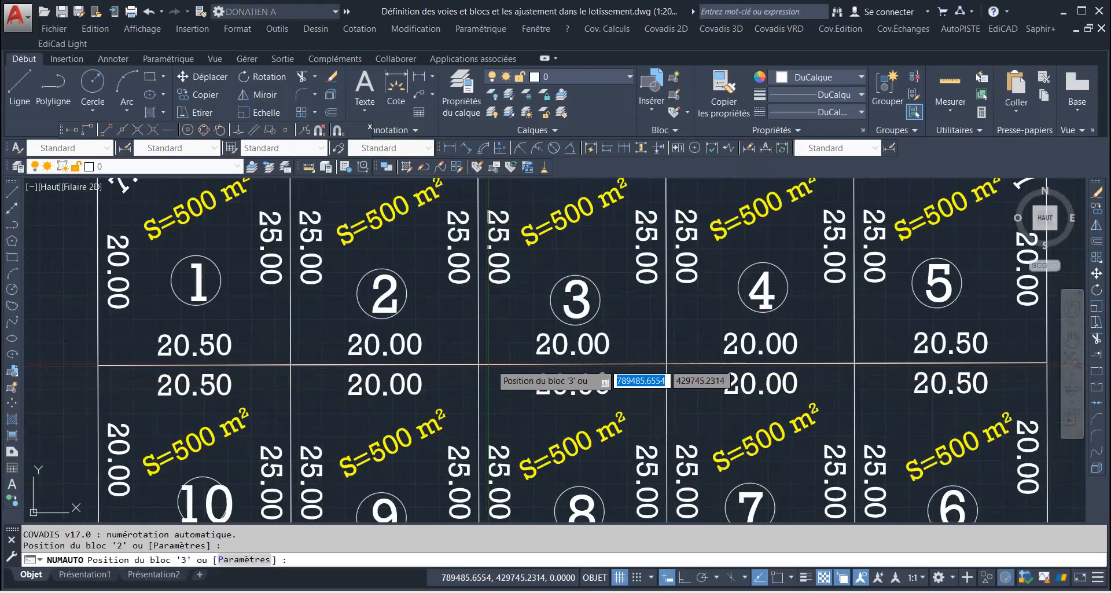
left_click(487, 363)
Step: Place the labels BLOC4 and BLOC5 on the centre lines of the third and fourth blocks in the same row
scroll(425, 360, "down", 6)
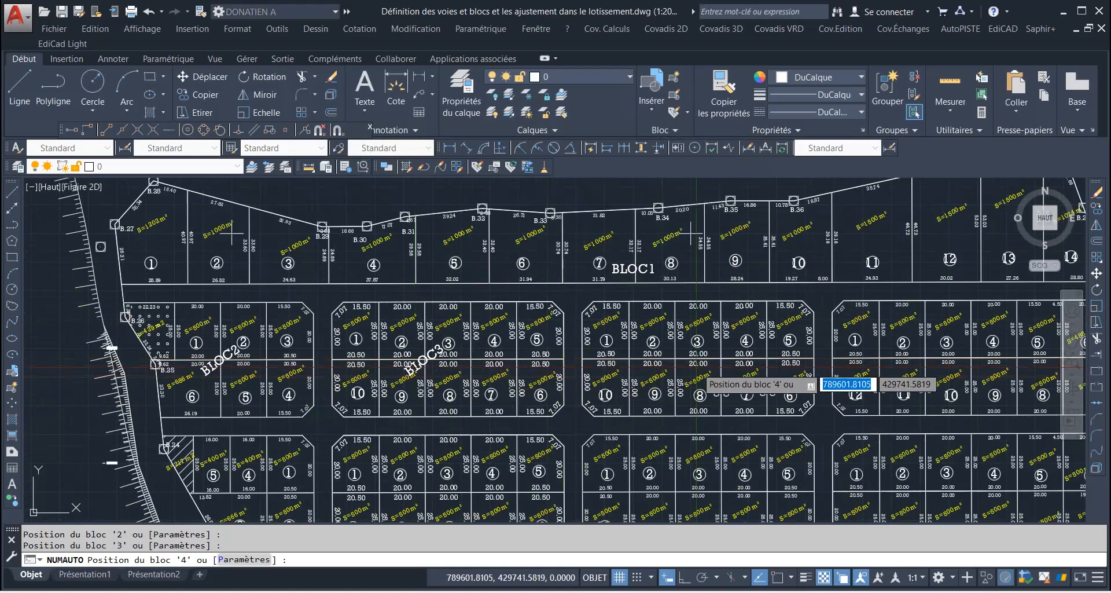
scroll(698, 367, "up", 4)
scroll(587, 339, "down", 4)
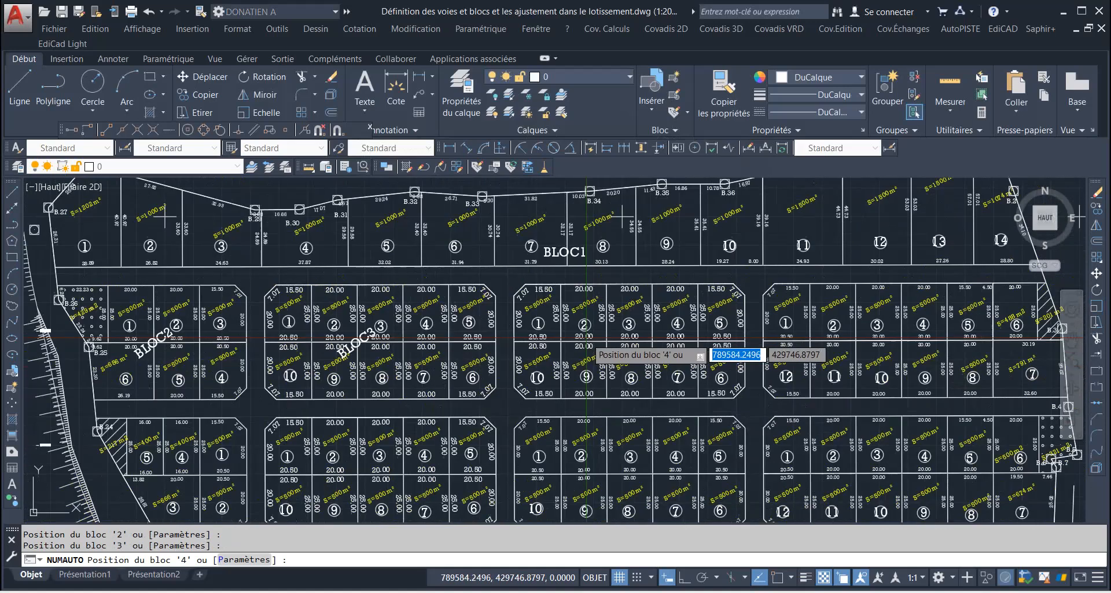
scroll(603, 326, "up", 8)
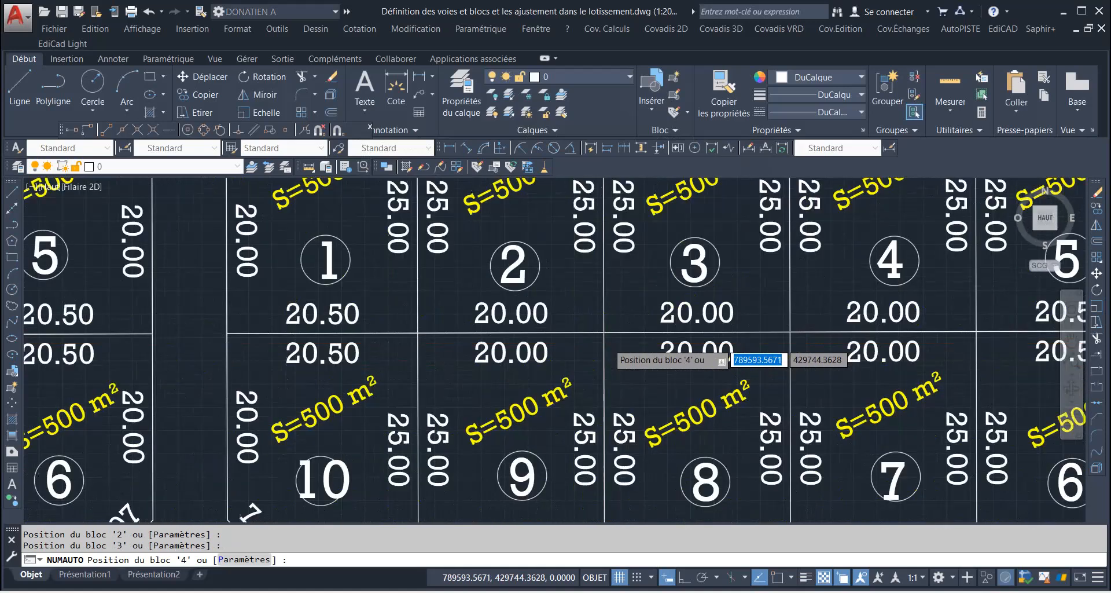
left_click(602, 325)
scroll(694, 365, "down", 8)
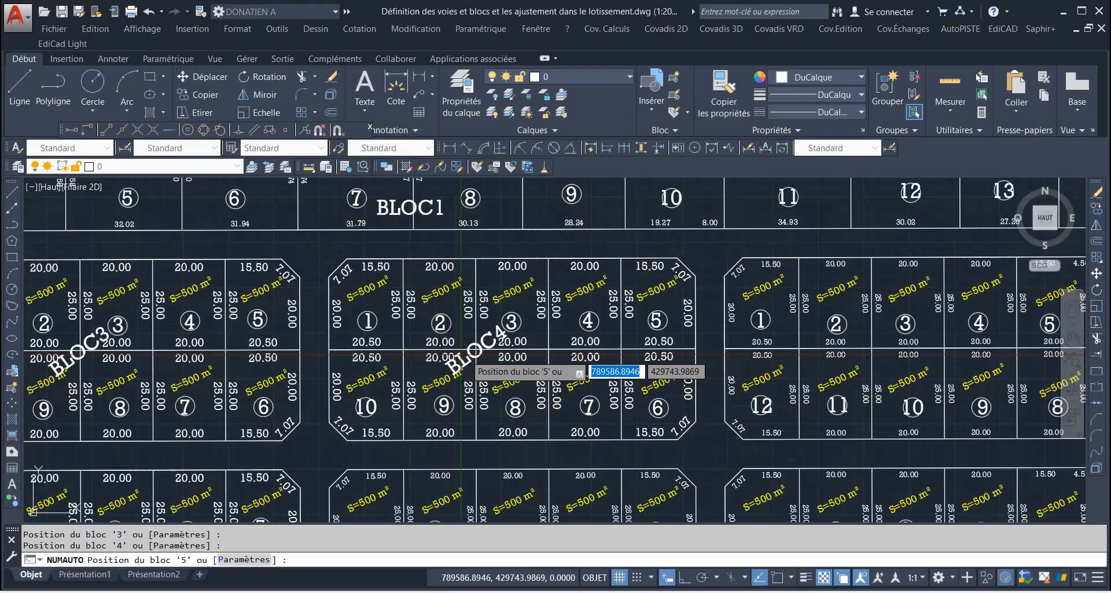
scroll(696, 361, "up", 7)
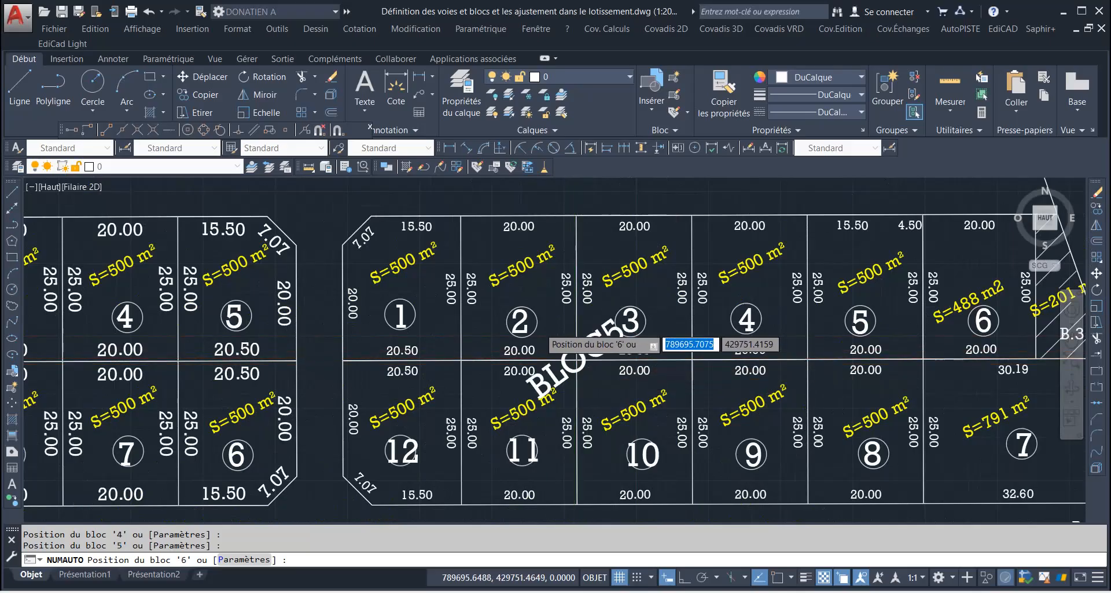
Step: Place BLOC6 in the riverside block beside B.24 and BLOC7 on the centre line of the neighbouring block
scroll(721, 347, "down", 8)
scroll(465, 412, "up", 7)
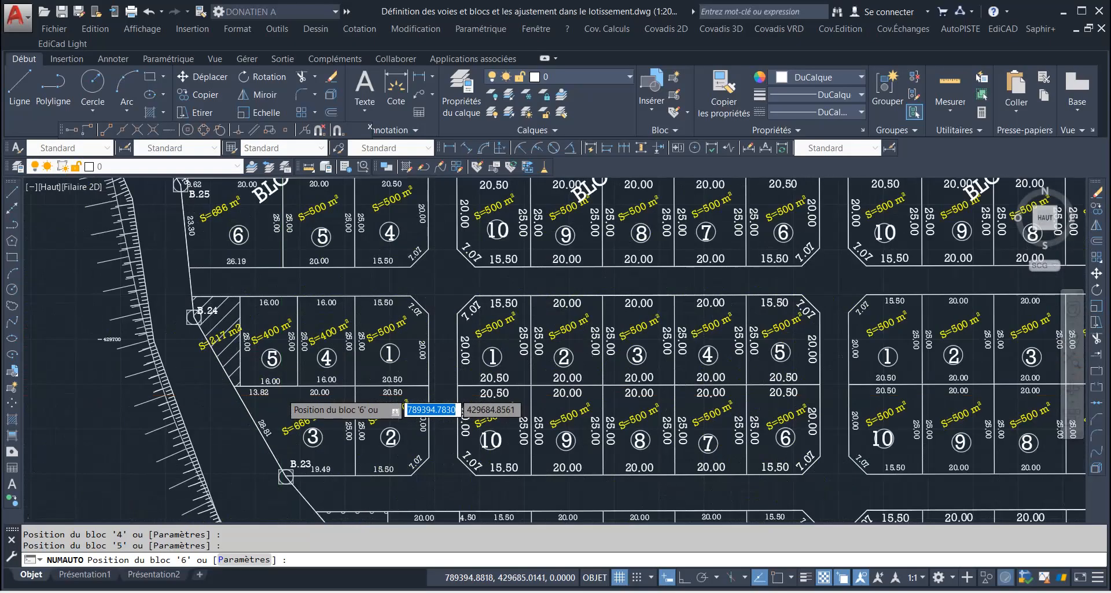
scroll(281, 394, "up", 2)
left_click(304, 379)
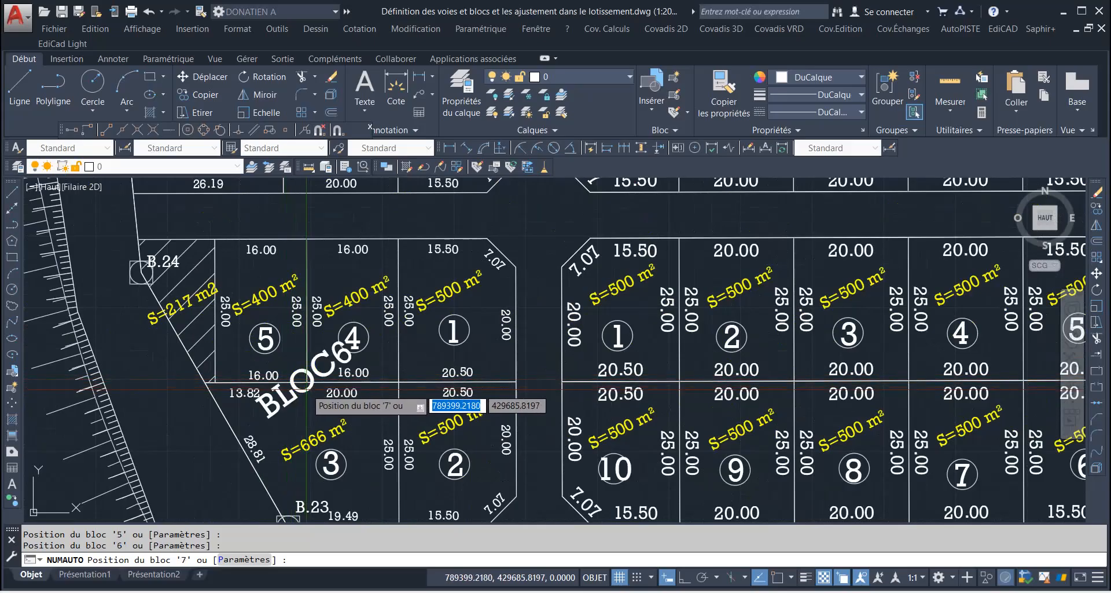
scroll(556, 405, "down", 4)
scroll(637, 393, "up", 5)
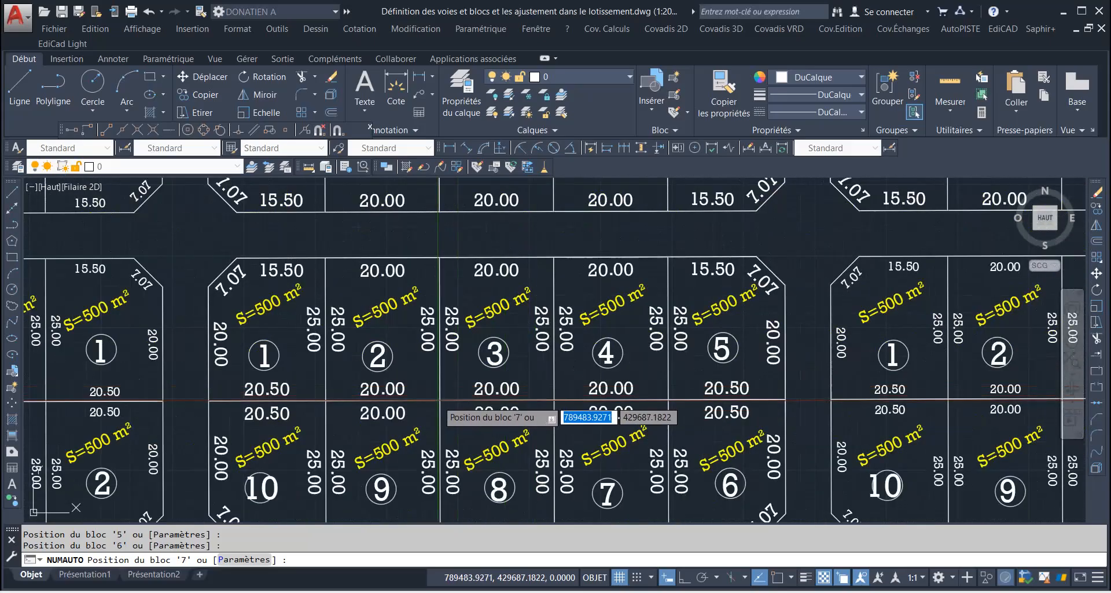
Step: Place the labels BLOC8 and BLOC9 on the centre lines of the last two blocks in the BLOC6 row
scroll(427, 389, "down", 4)
scroll(683, 394, "up", 4)
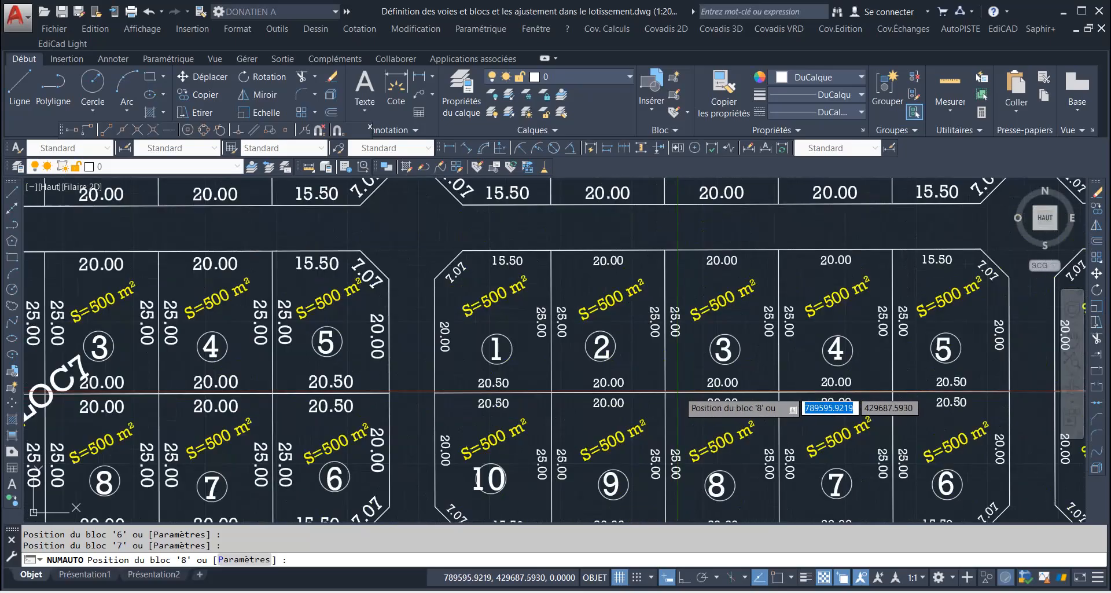
left_click(660, 393)
scroll(570, 396, "down", 5)
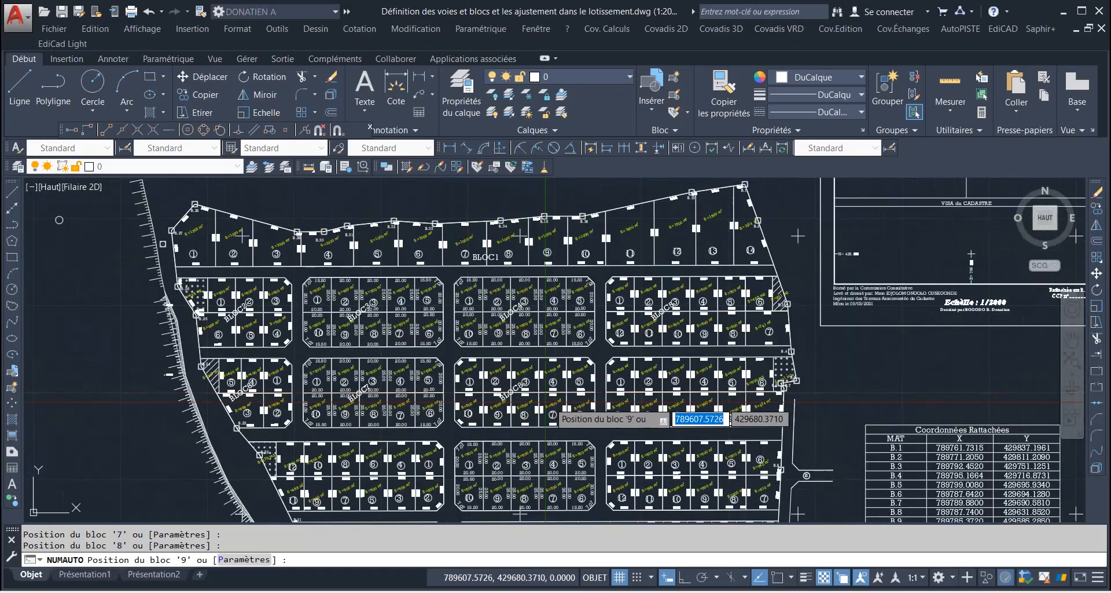
scroll(752, 394, "up", 4)
left_click(672, 381)
Step: Place BLOC10 in the riverside block beside B.22 and BLOC11 on the centre line of the neighbouring ten-lot block
scroll(672, 381, "down", 5)
scroll(359, 403, "up", 5)
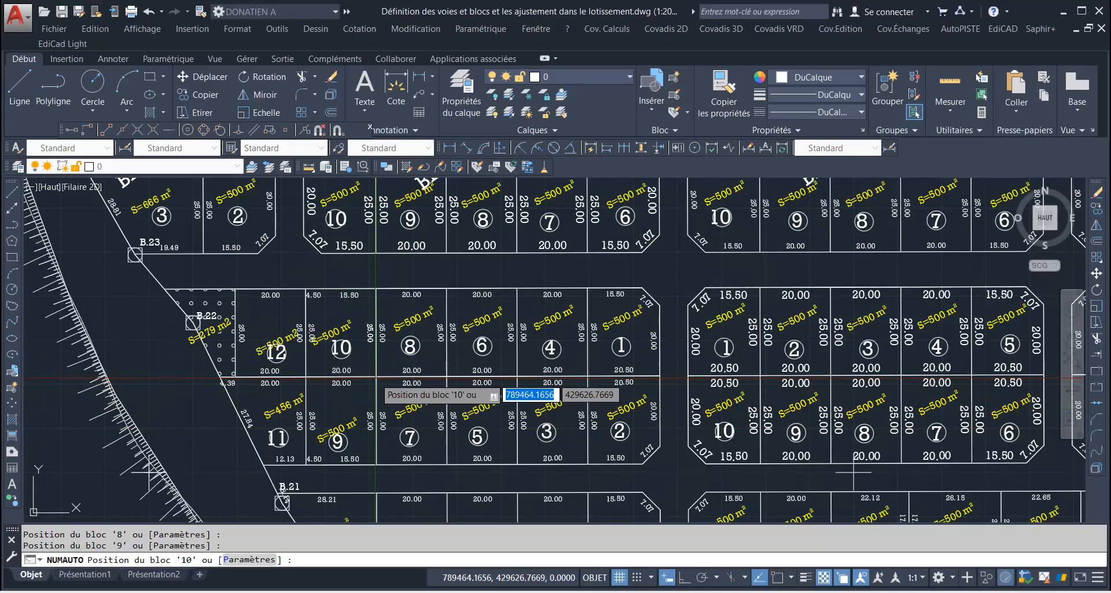
scroll(376, 376, "down", 5)
scroll(656, 359, "up", 6)
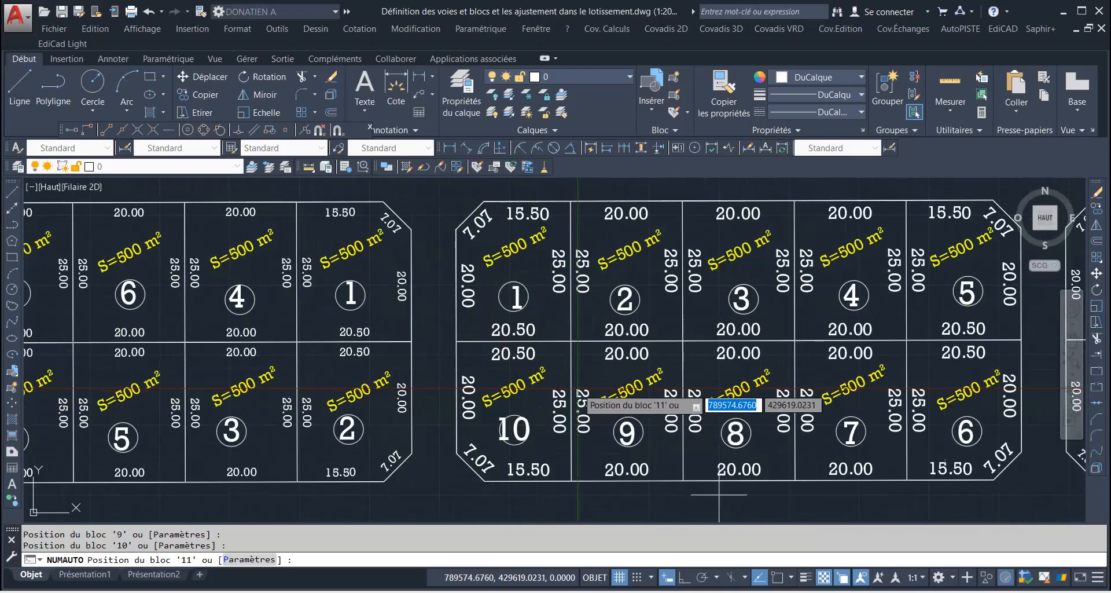
left_click(684, 341)
scroll(685, 342, "down", 5)
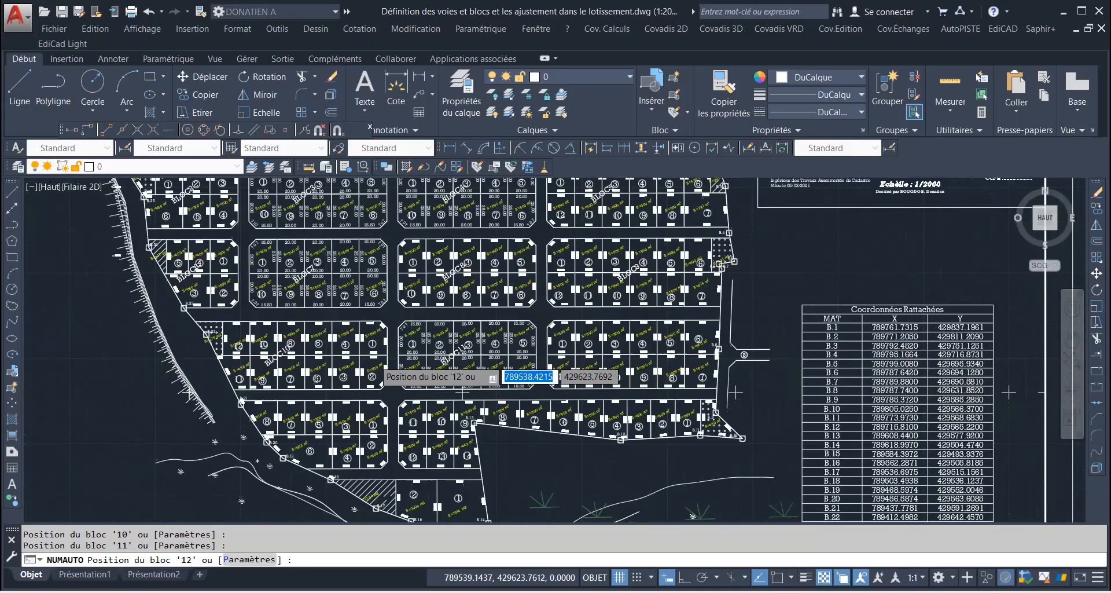
Step: Place BLOC12 on the centre line of the block beside B.8 and BLOC13 in the riverside block between B.20 and B.21
scroll(526, 329, "up", 6)
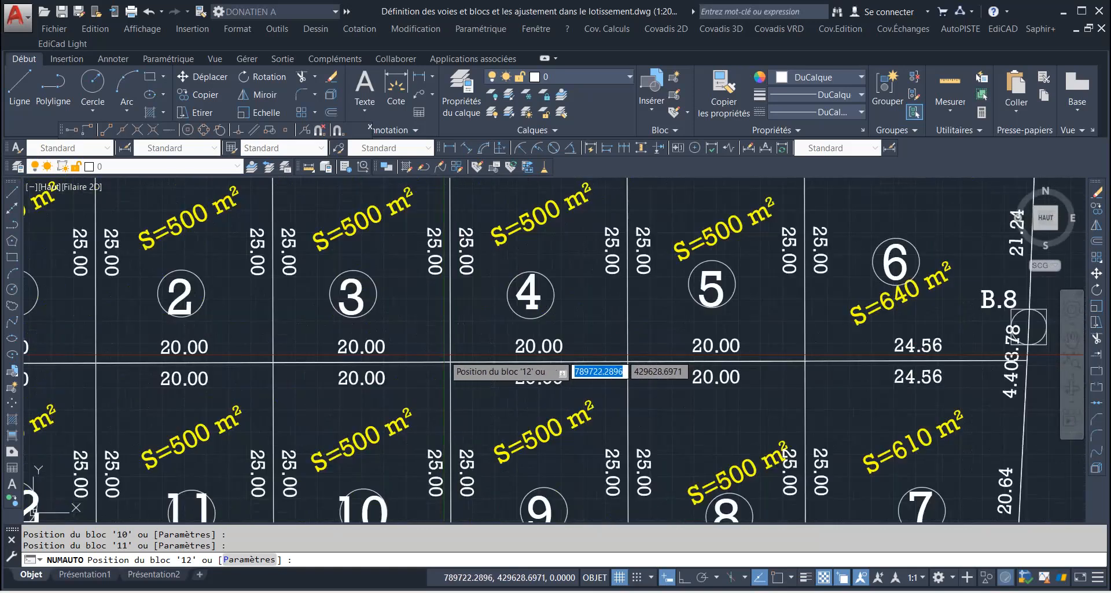
left_click(450, 360)
scroll(450, 360, "down", 6)
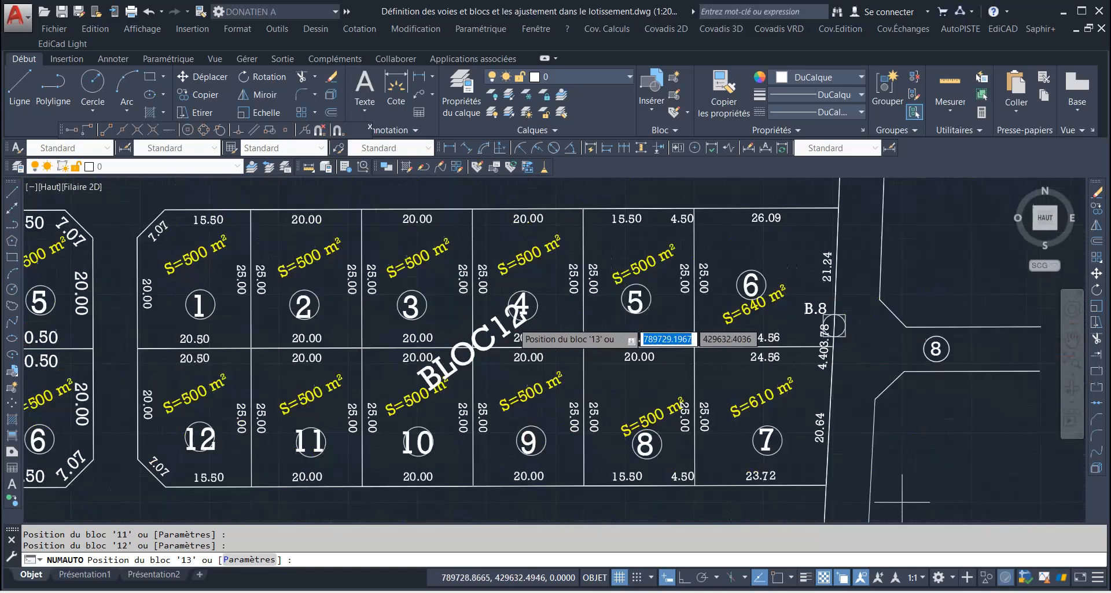
scroll(369, 360, "up", 7)
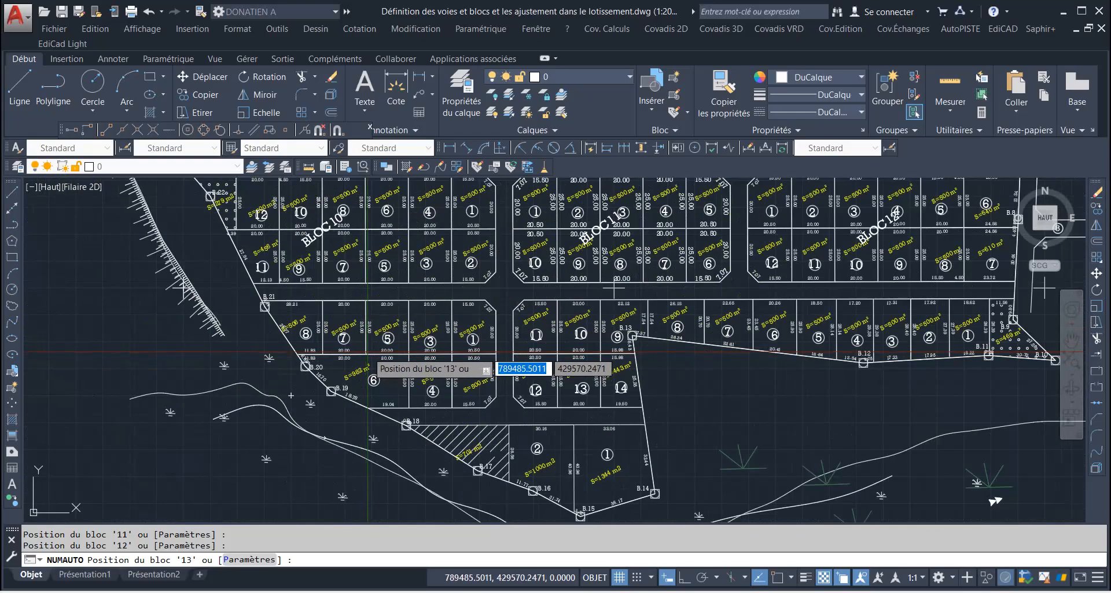
scroll(355, 365, "down", 7)
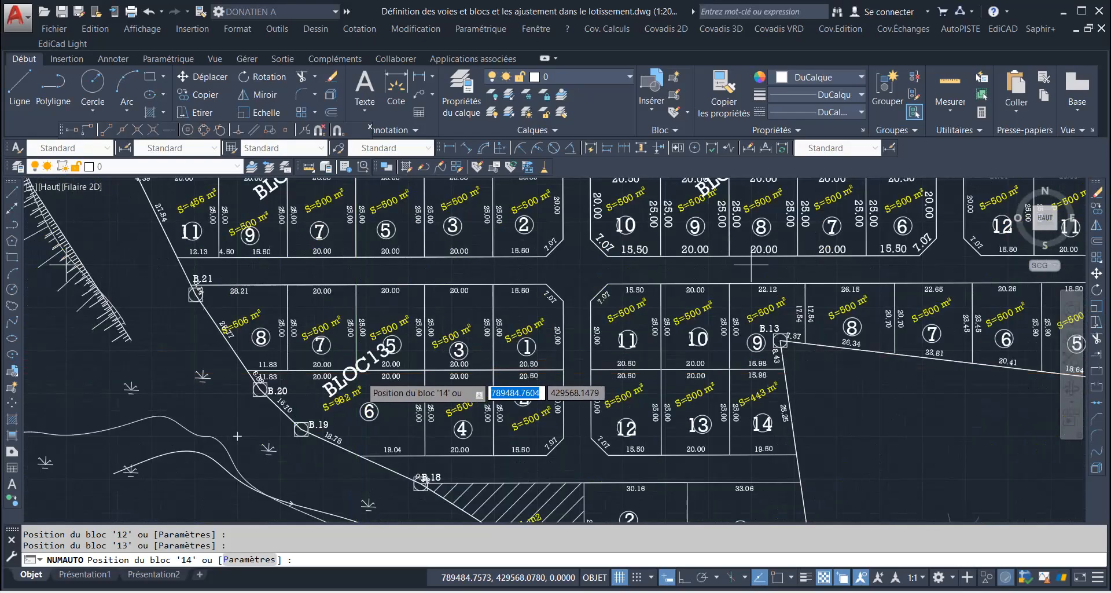
Step: Place BLOC14 beside lots 6 and 7 of the long block between B.13 and B.12, and end the automatic numbering
scroll(596, 366, "up", 7)
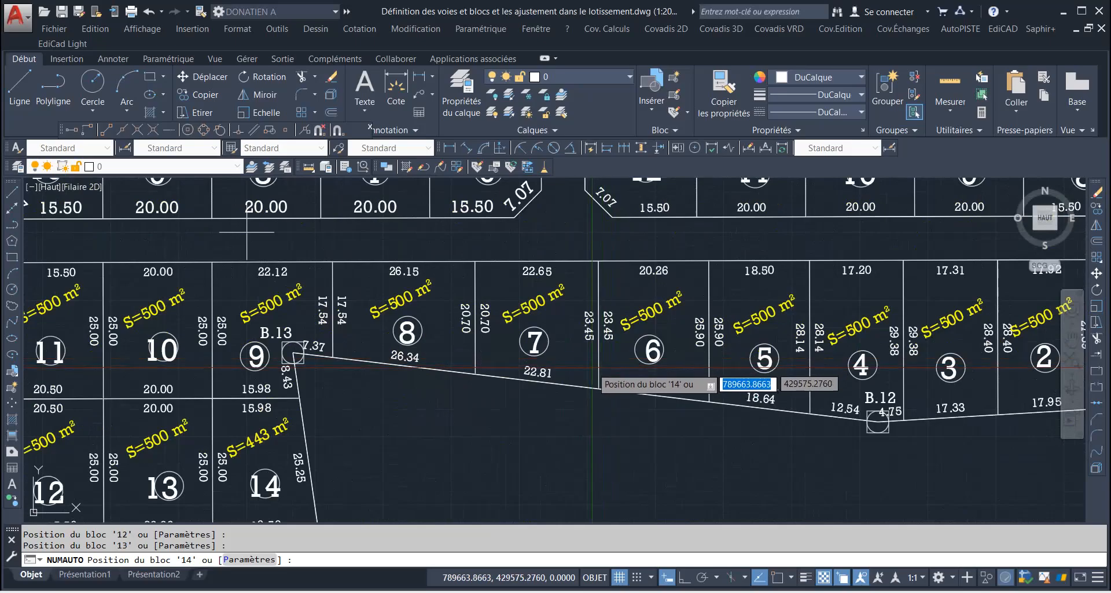
scroll(581, 370, "down", 9)
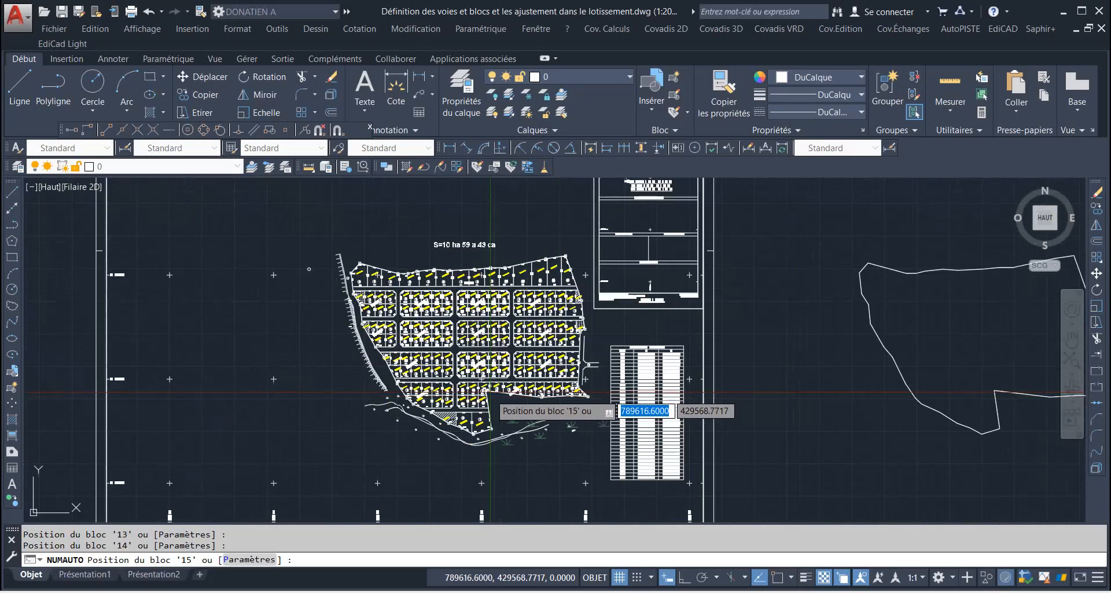
key("Escape")
scroll(469, 306, "up", 8)
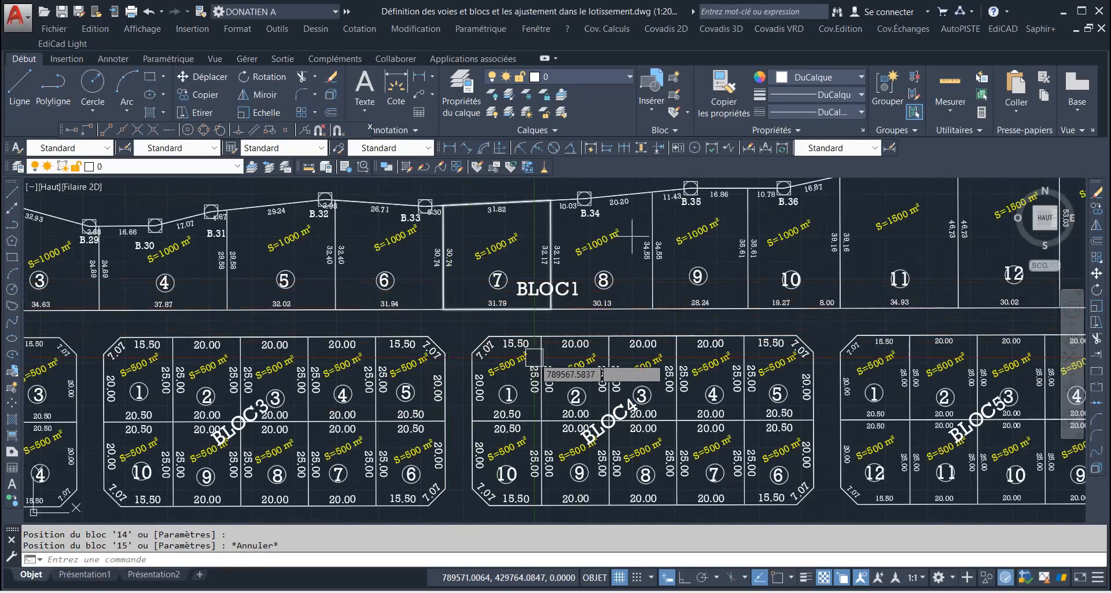
scroll(552, 397, "down", 10)
scroll(436, 400, "up", 6)
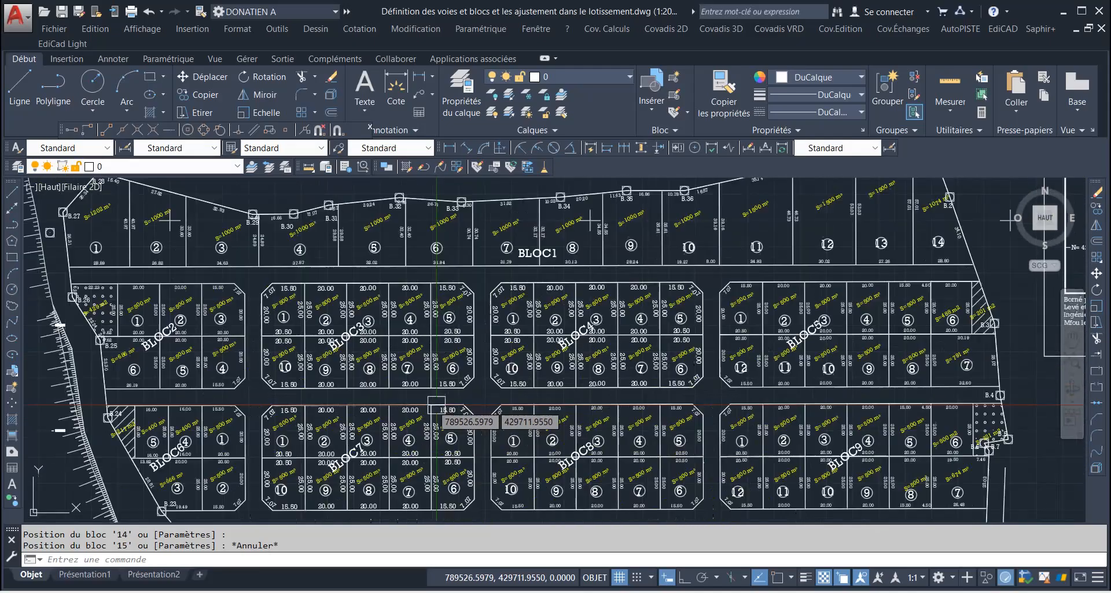
Step: Start framing texts with Encadrement de textes, choosing the texts manually, and select the BLOC1 label
left_click(369, 350)
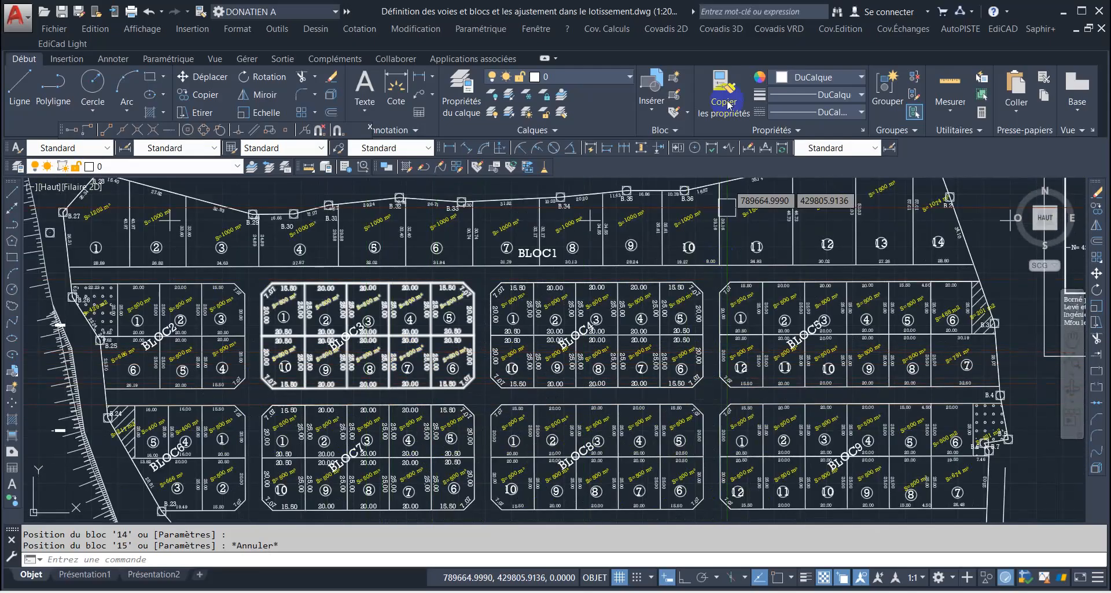
left_click(657, 29)
mouse_move(706, 104)
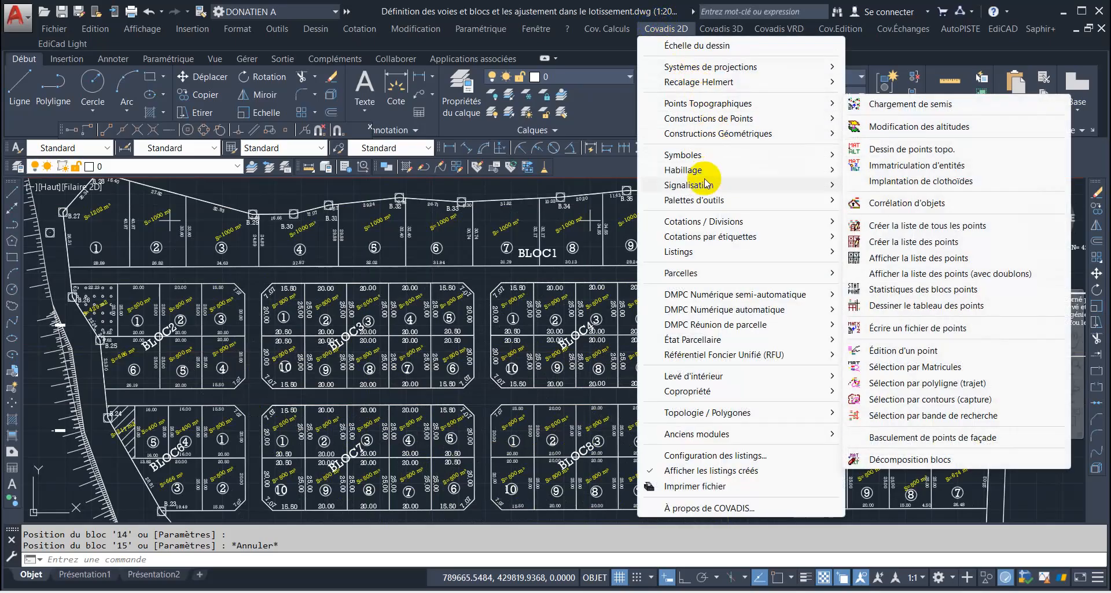
mouse_move(702, 170)
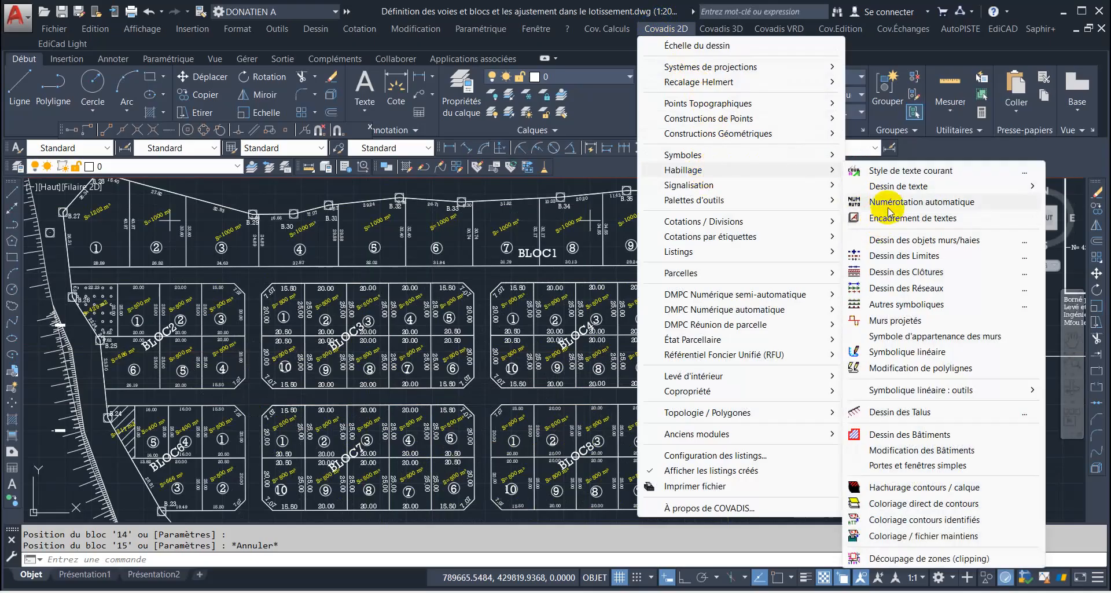
left_click(904, 219)
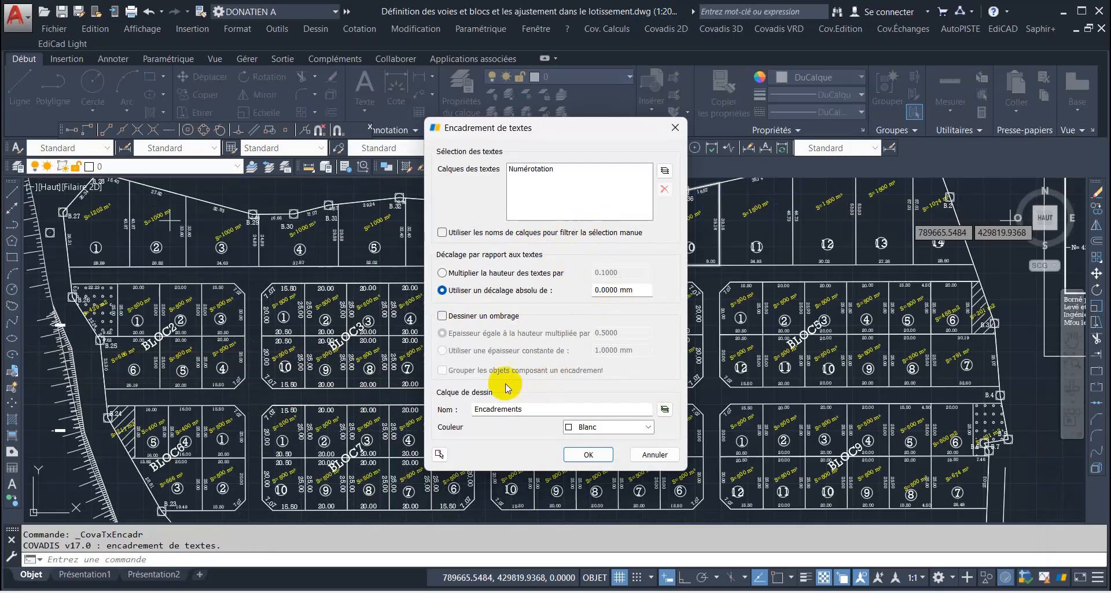
left_click(440, 454)
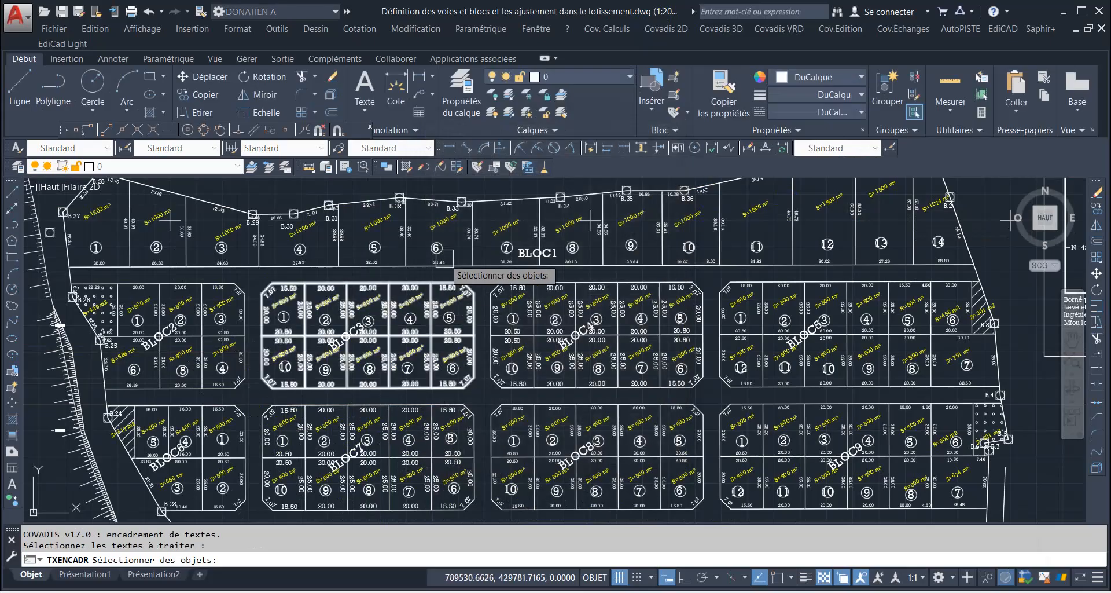
scroll(531, 255, "up", 5)
left_click(531, 255)
scroll(423, 276, "down", 8)
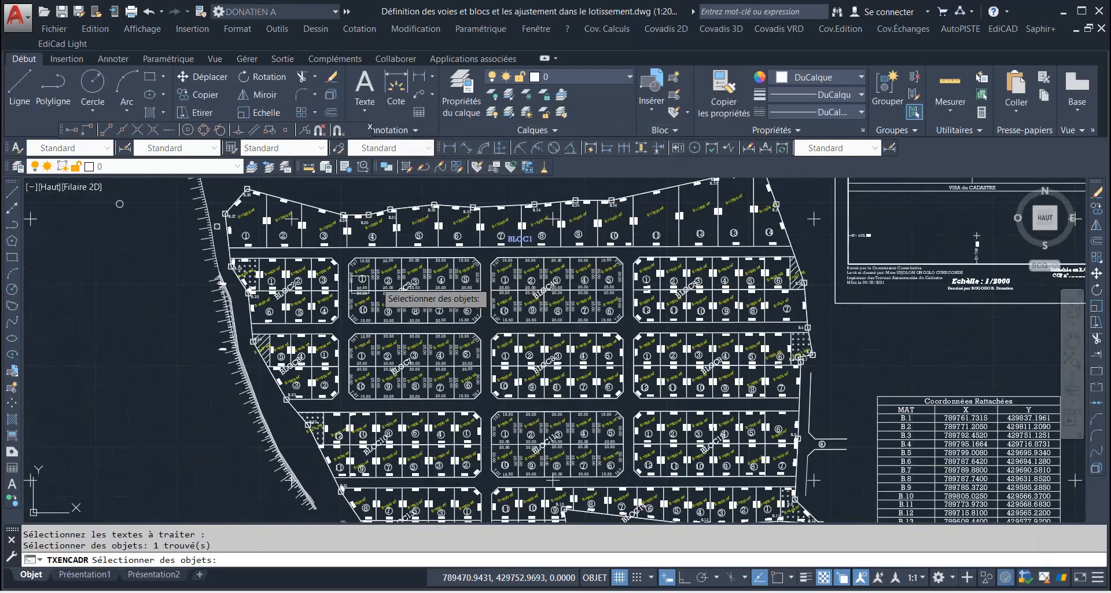
Step: Add the BLOC2 and BLOC3 labels to the texts selected for framing
scroll(263, 310, "up", 5)
left_click(290, 296)
scroll(391, 304, "down", 5)
scroll(412, 292, "up", 4)
scroll(443, 287, "up", 4)
left_click(400, 303)
scroll(636, 307, "down", 5)
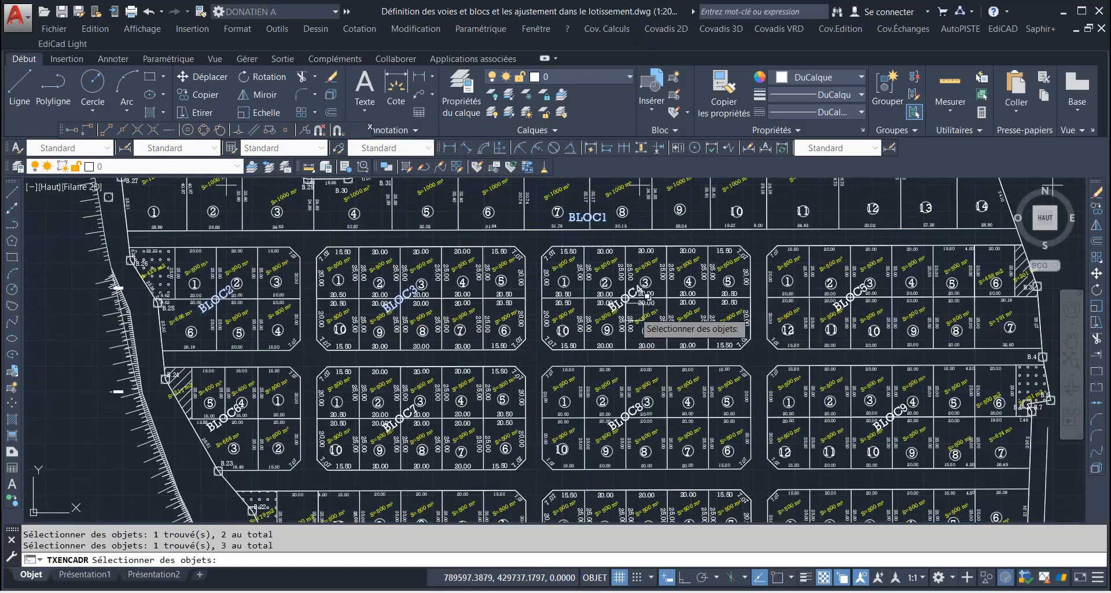
Step: Add the BLOC4 and BLOC5 labels to the texts selected for framing
scroll(622, 293, "up", 6)
left_click(637, 327)
scroll(637, 339, "down", 5)
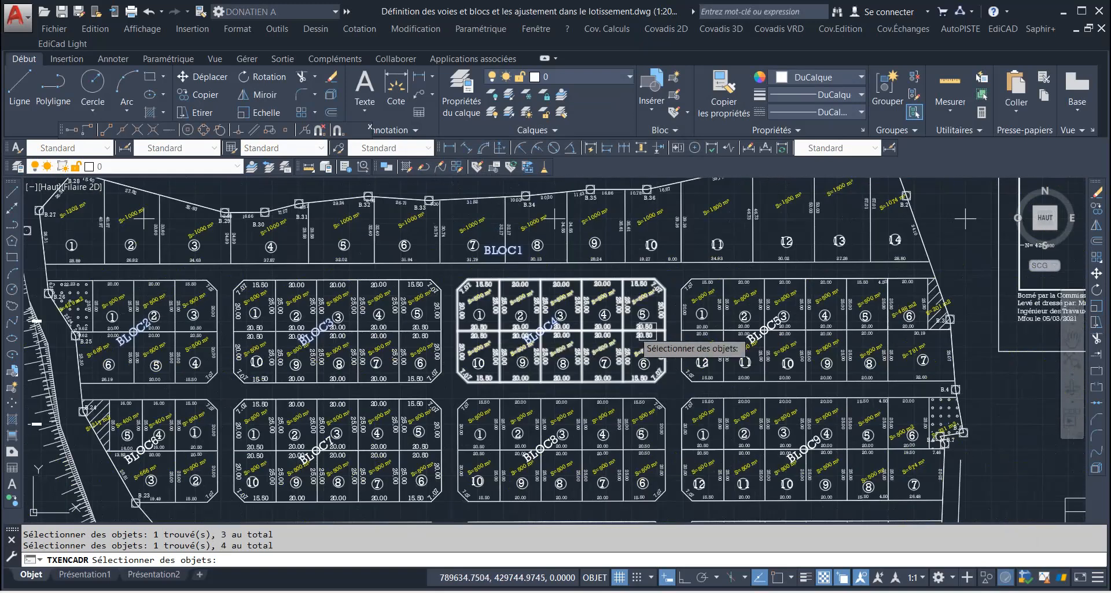
scroll(787, 331, "up", 3)
scroll(791, 336, "up", 3)
left_click(701, 323)
scroll(631, 269, "down", 5)
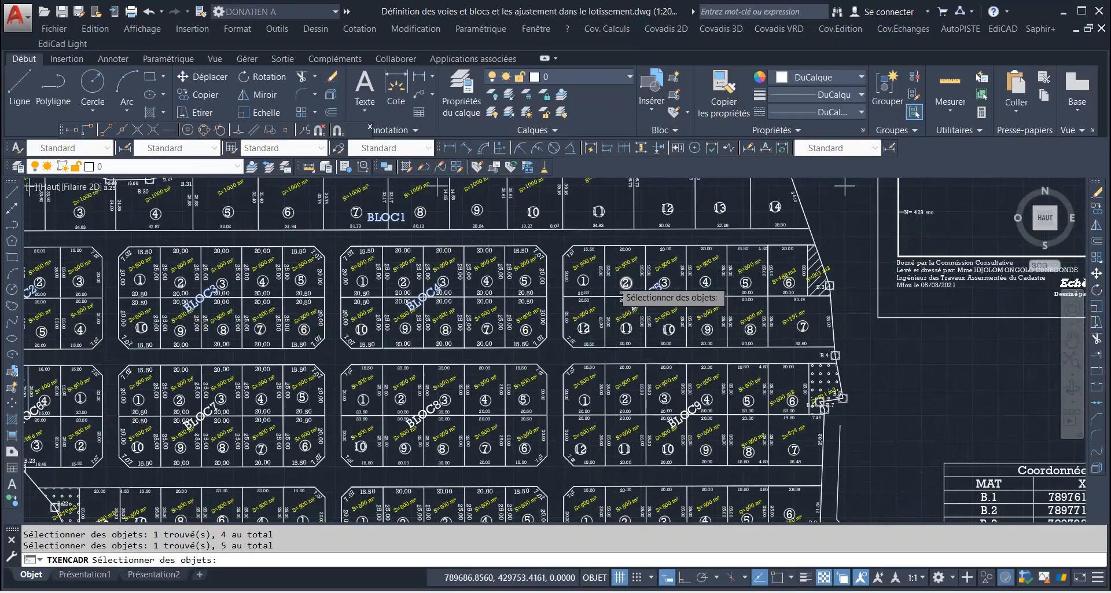
Step: Add the BLOC6 and BLOC7 labels to the texts selected for framing
scroll(371, 341, "up", 6)
left_click(282, 304)
scroll(404, 325, "down", 5)
scroll(498, 314, "up", 5)
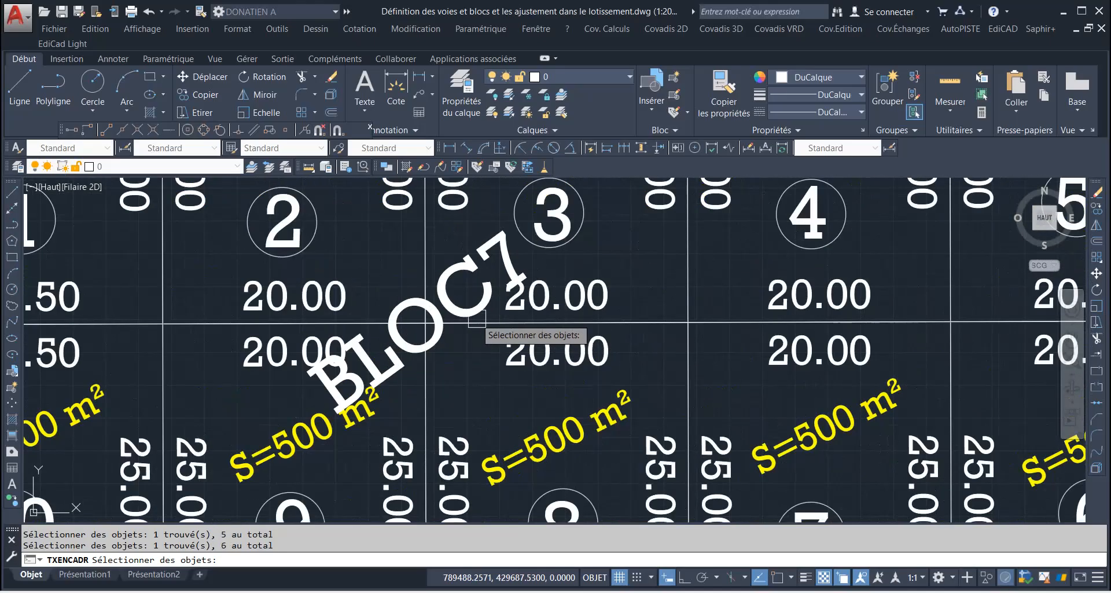
left_click(462, 306)
scroll(444, 320, "down", 5)
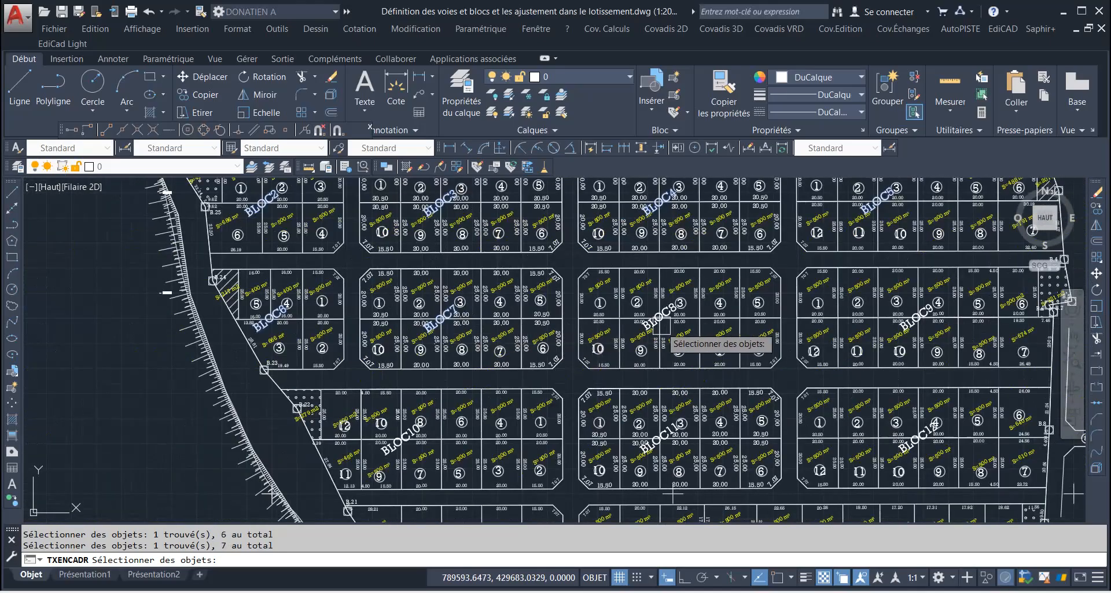
Step: Add the BLOC8 and BLOC9 labels to the framing selection, picking the text where it overlaps other objects
scroll(663, 326, "up", 5)
left_click(635, 302)
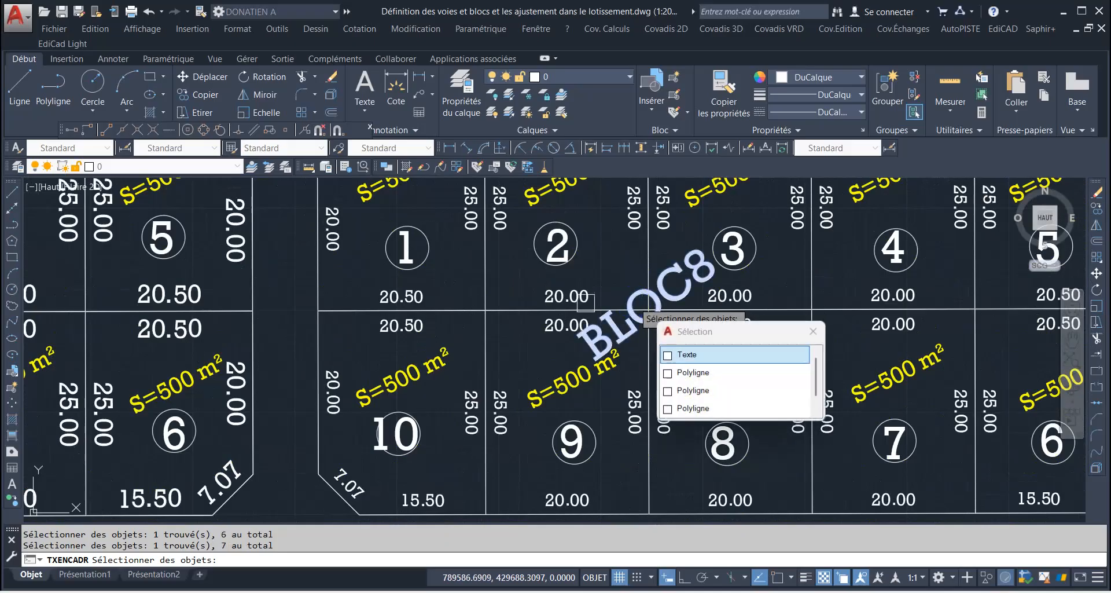
left_click(672, 355)
scroll(648, 313, "down", 5)
scroll(822, 300, "up", 5)
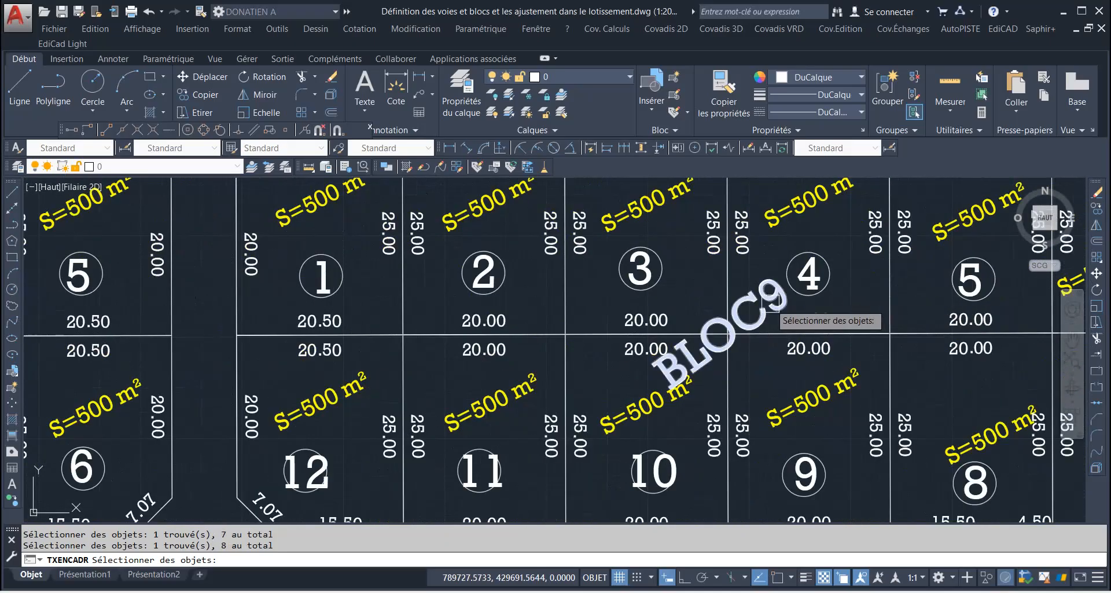
left_click(764, 293)
scroll(695, 278, "down", 5)
Step: Add the BLOC10, BLOC11 and BLOC12 labels to the texts selected for framing
scroll(400, 296, "up", 5)
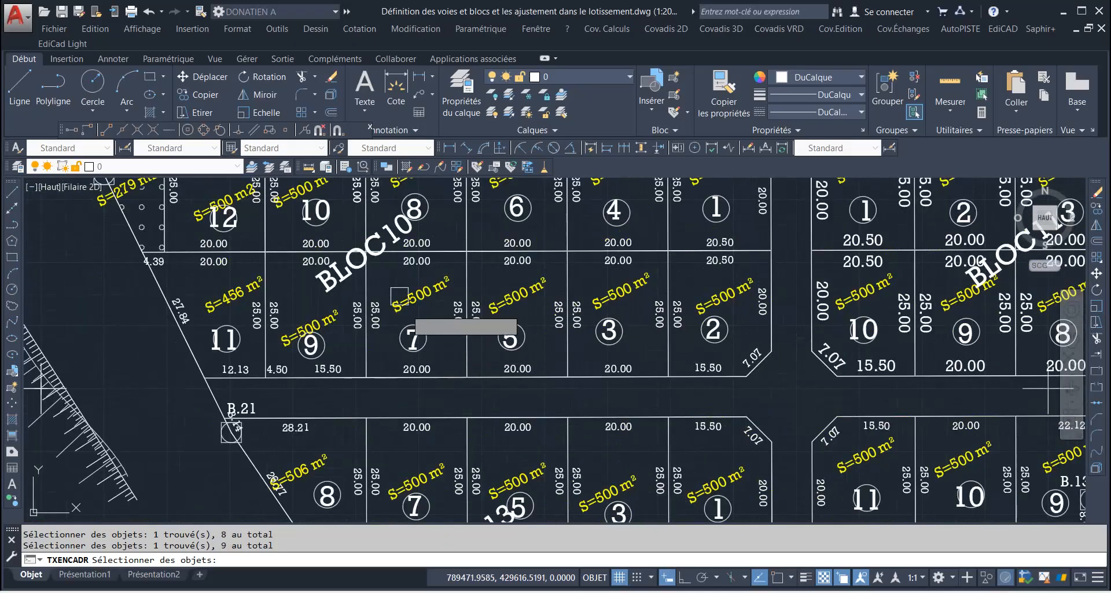
scroll(362, 263, "down", 5)
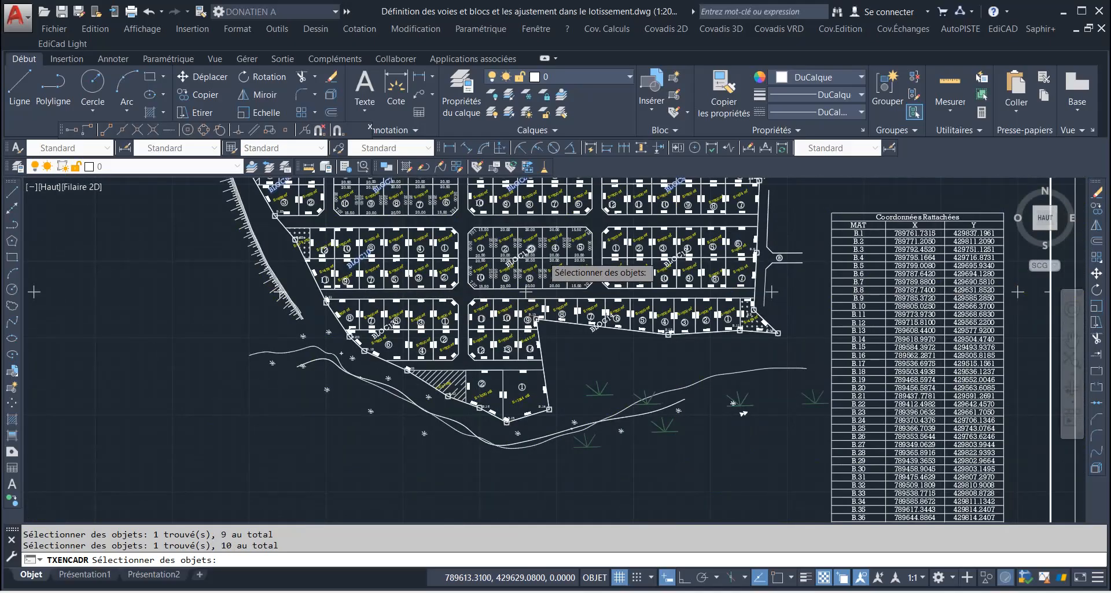
scroll(539, 260, "up", 5)
left_click(365, 286)
scroll(385, 365, "down", 4)
scroll(648, 347, "up", 5)
left_click(639, 341)
left_click(720, 384)
Step: Add the BLOC14 and BLOC13 labels to the framing selection and draw the frames around all selected labels
scroll(598, 302, "down", 4)
scroll(598, 302, "down", 5)
scroll(524, 364, "up", 7)
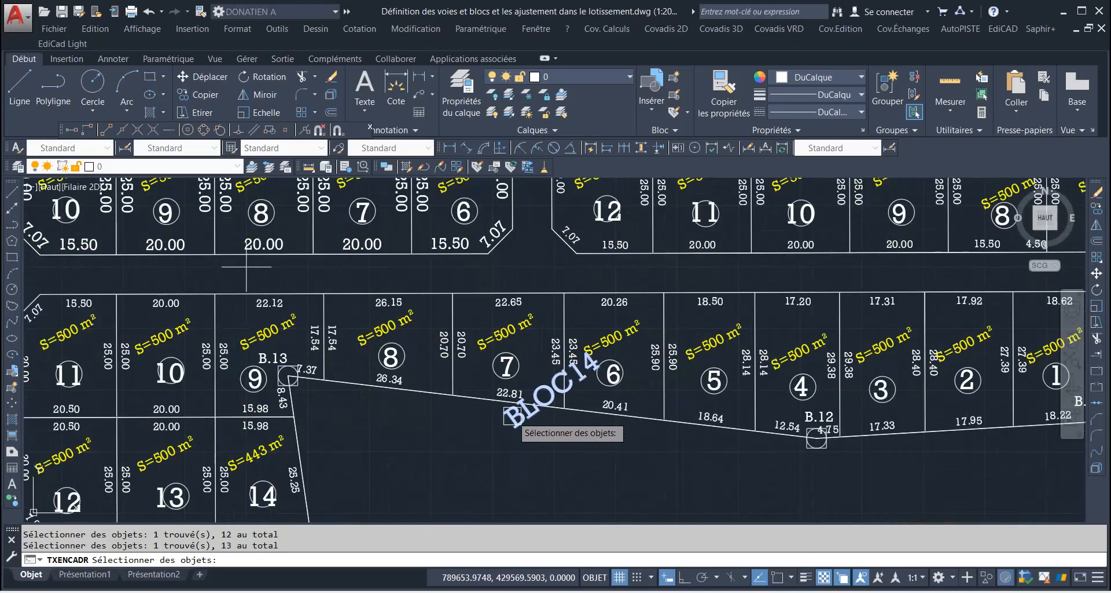
scroll(513, 416, "down", 6)
scroll(316, 393, "up", 8)
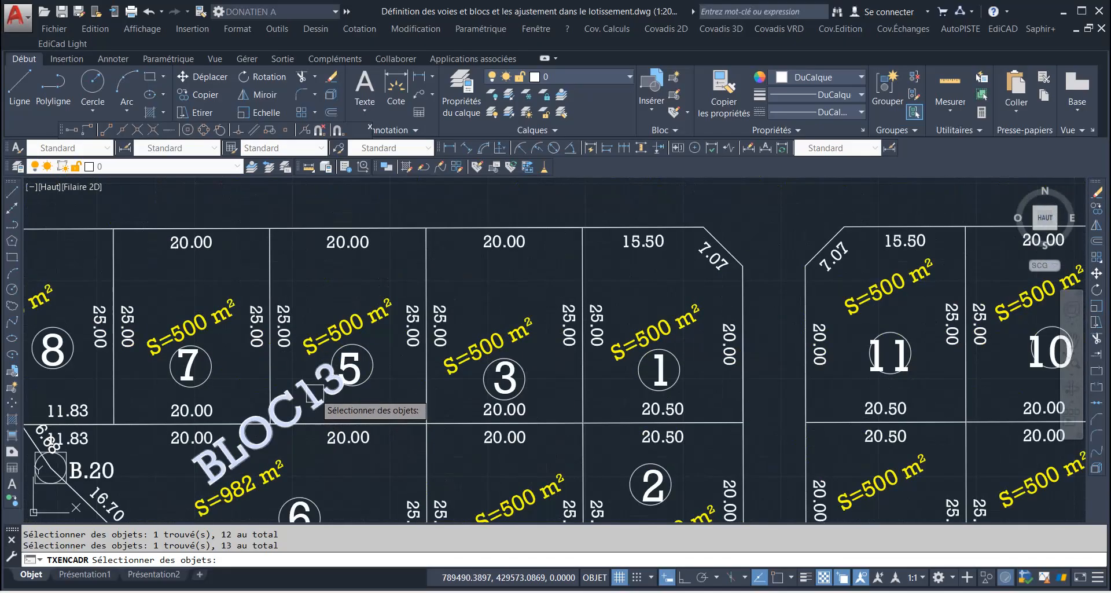
left_click(315, 393)
scroll(409, 310, "down", 6)
scroll(502, 388, "up", 7)
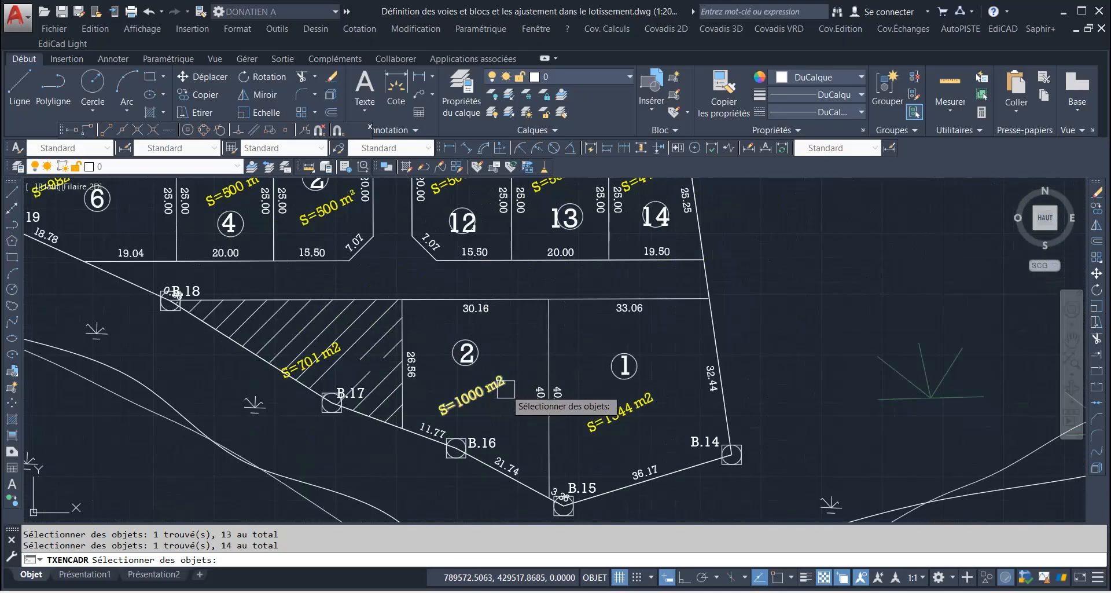
key("Return")
scroll(565, 399, "down", 7)
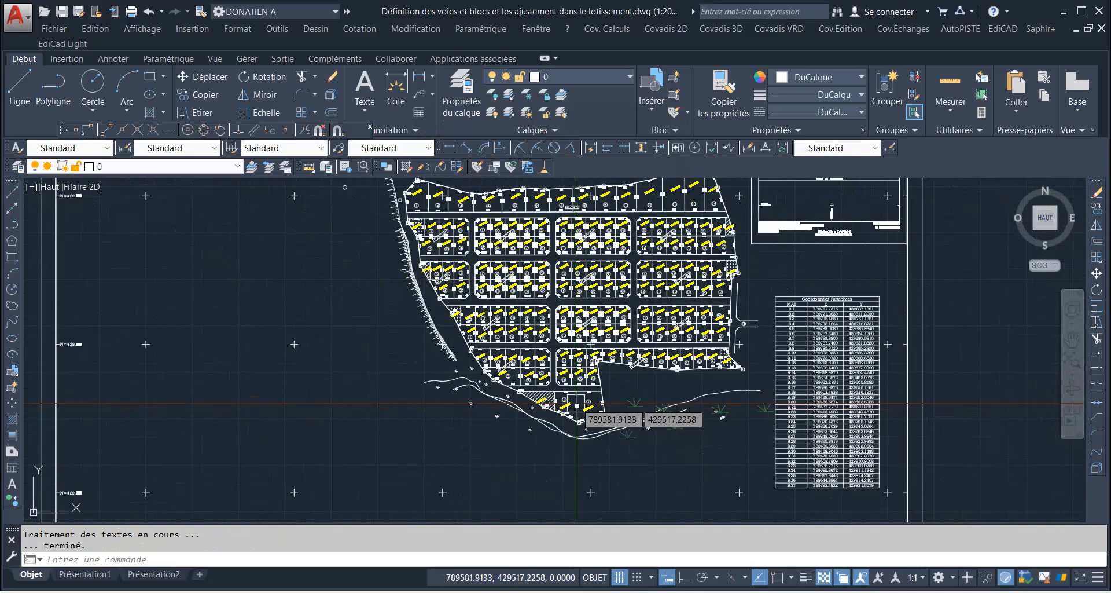
Step: Move the circled lot number 4 in the BLOC12 block up and to the right, clear of the framed BLOC12 label
scroll(616, 328, "up", 8)
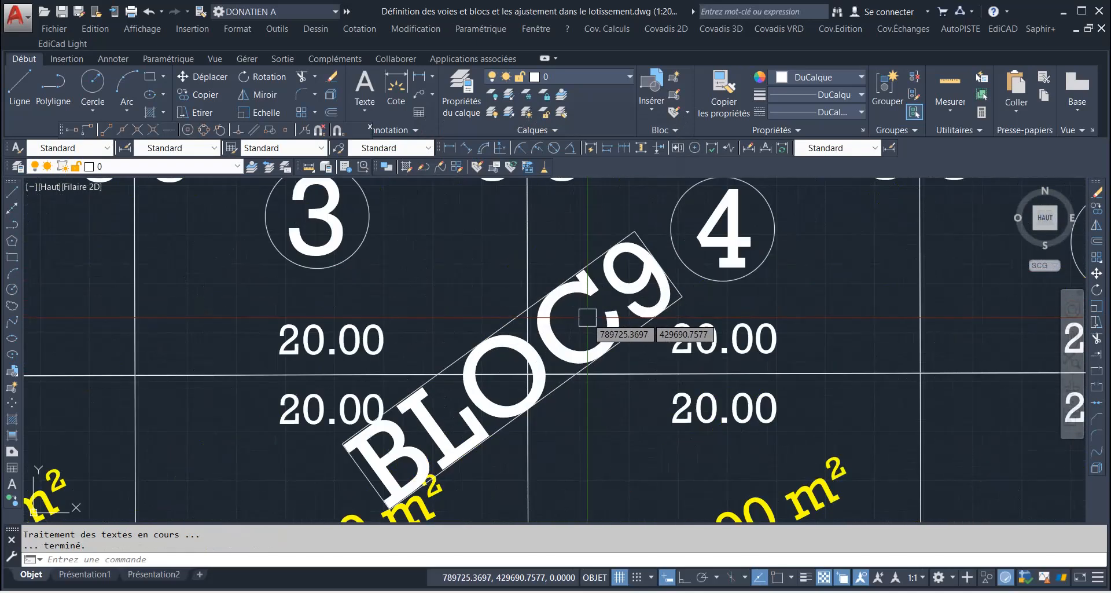
scroll(570, 273, "down", 4)
scroll(509, 295, "up", 3)
scroll(498, 304, "down", 6)
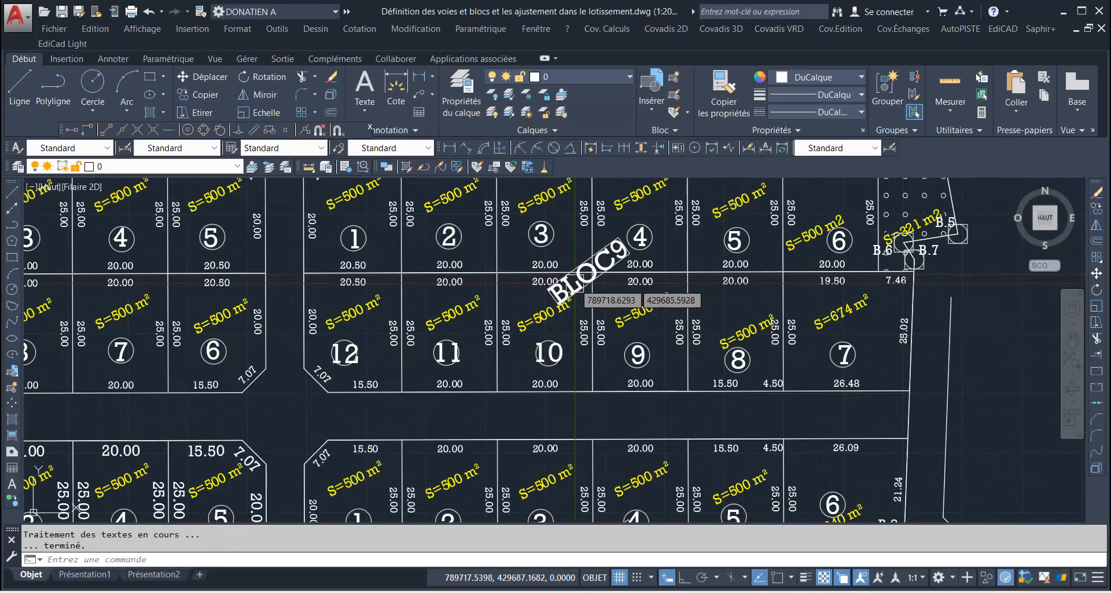
scroll(570, 374, "up", 8)
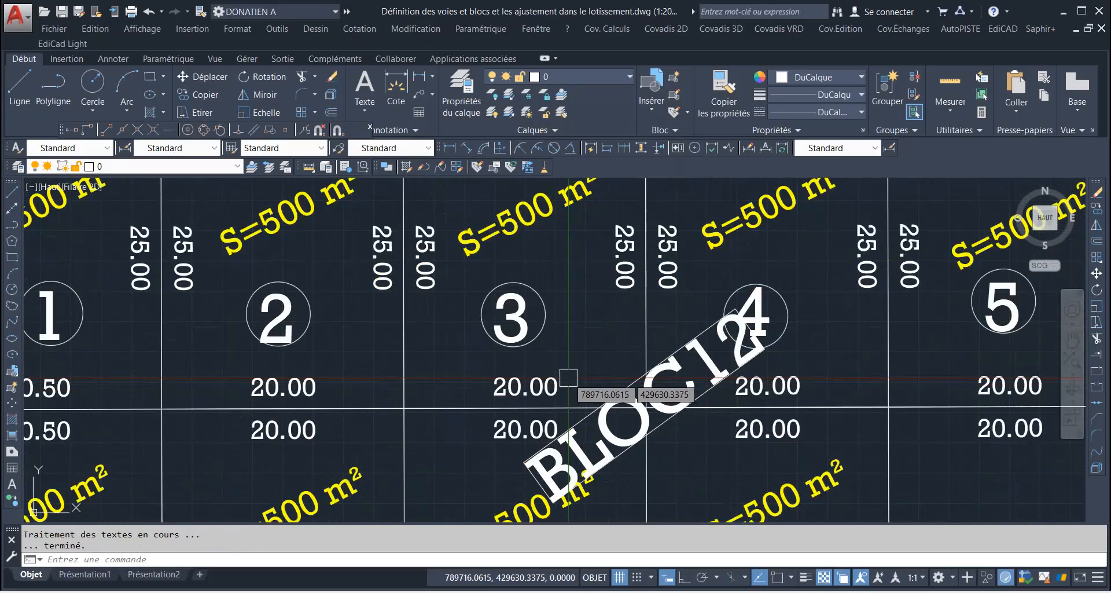
left_click(810, 313)
left_click(747, 324)
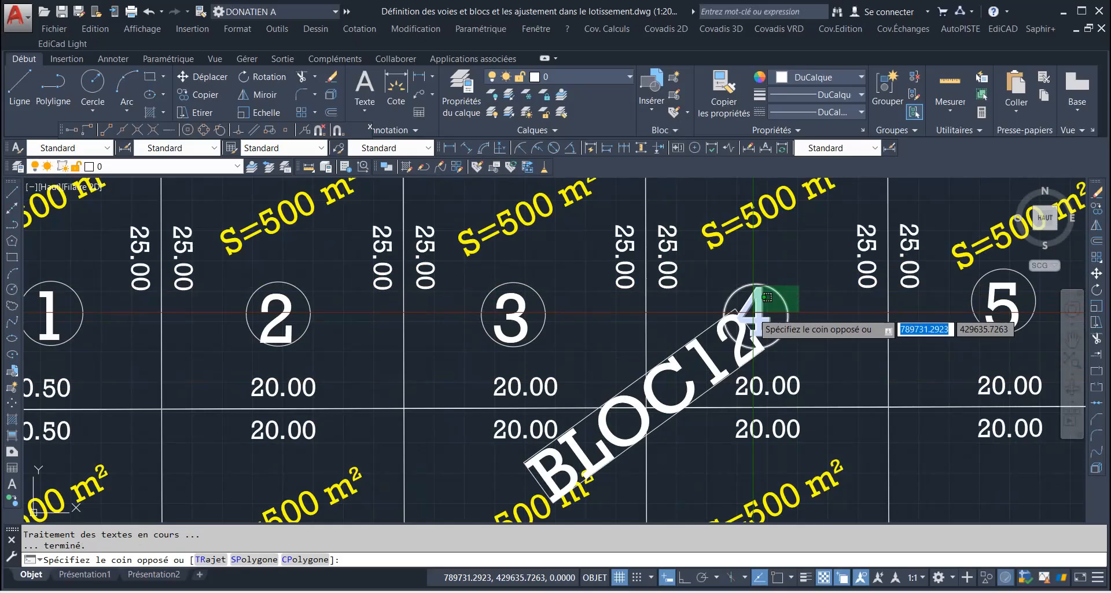
left_click(1095, 273)
left_click(839, 412)
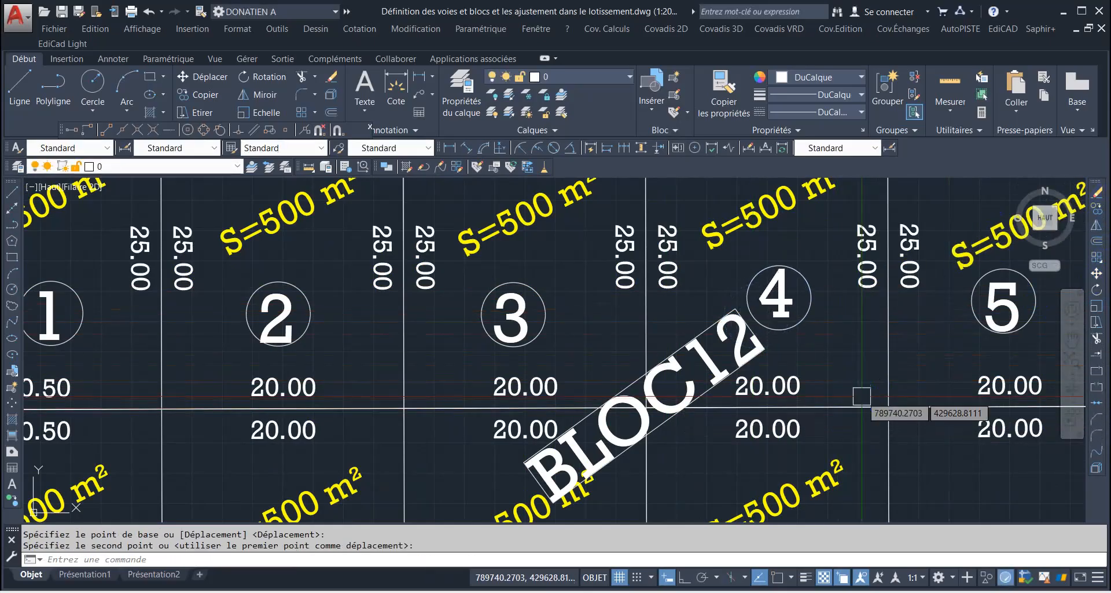
Step: Copy the framed BLOC14 label onto the boundary between lots 1 and 2 of the unlabelled block beside the hatched 701 m2 area
scroll(747, 313, "down", 4)
scroll(572, 316, "down", 3)
scroll(572, 316, "up", 5)
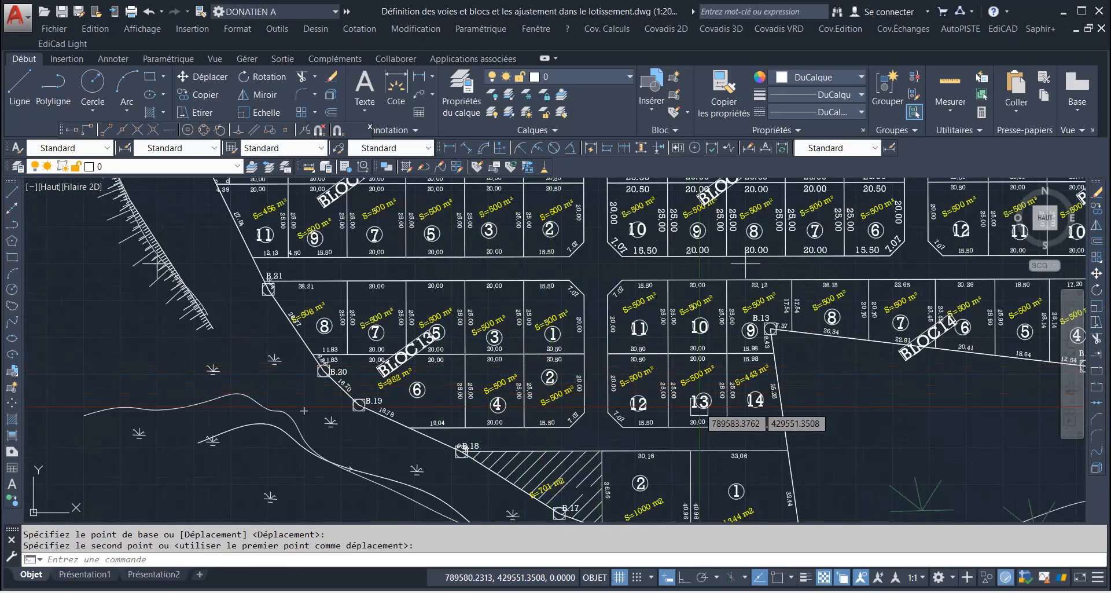
scroll(699, 407, "down", 3)
scroll(532, 452, "up", 5)
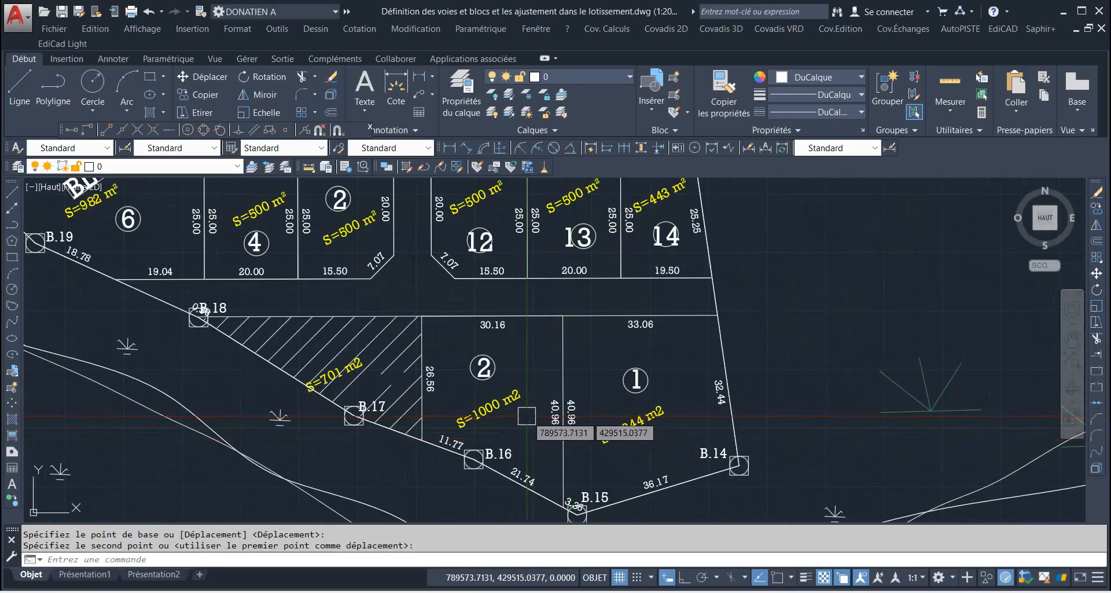
scroll(526, 416, "down", 5)
scroll(470, 324, "up", 4)
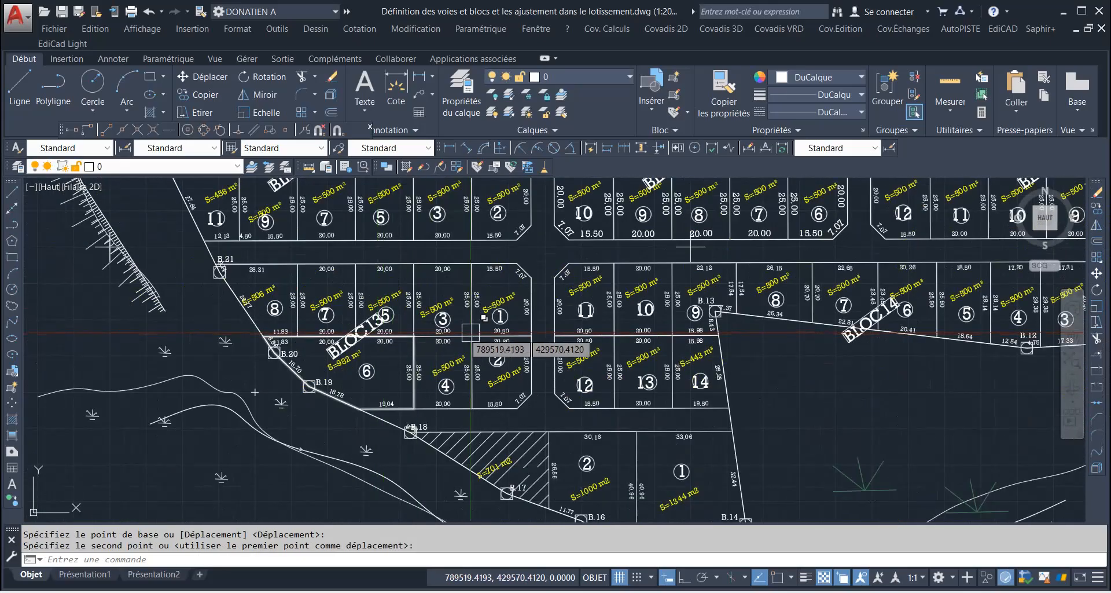
scroll(818, 338, "up", 4)
left_click(767, 318)
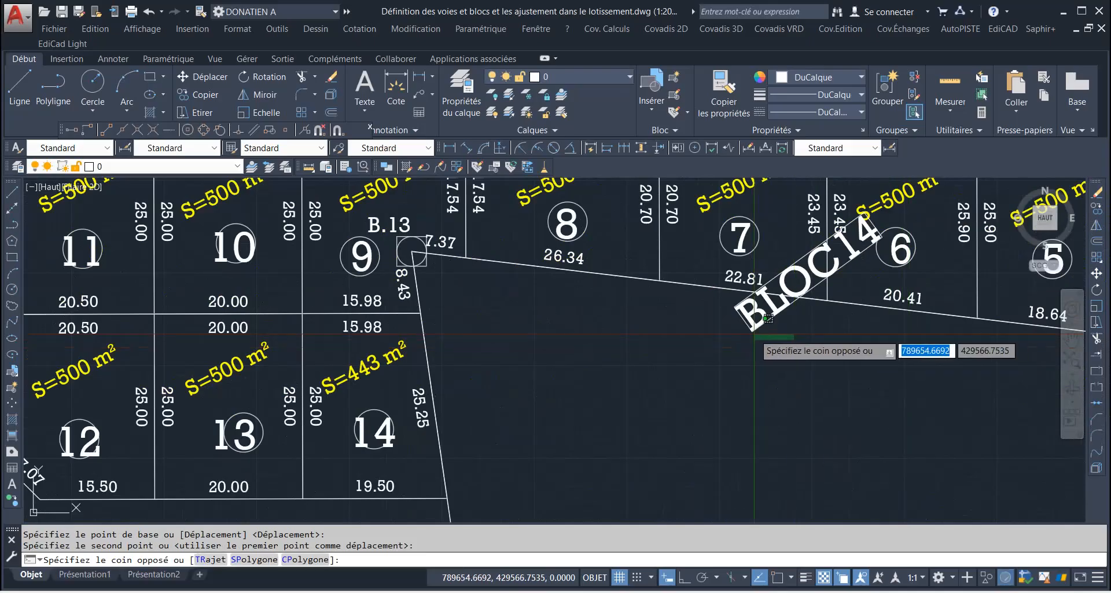
left_click(732, 314)
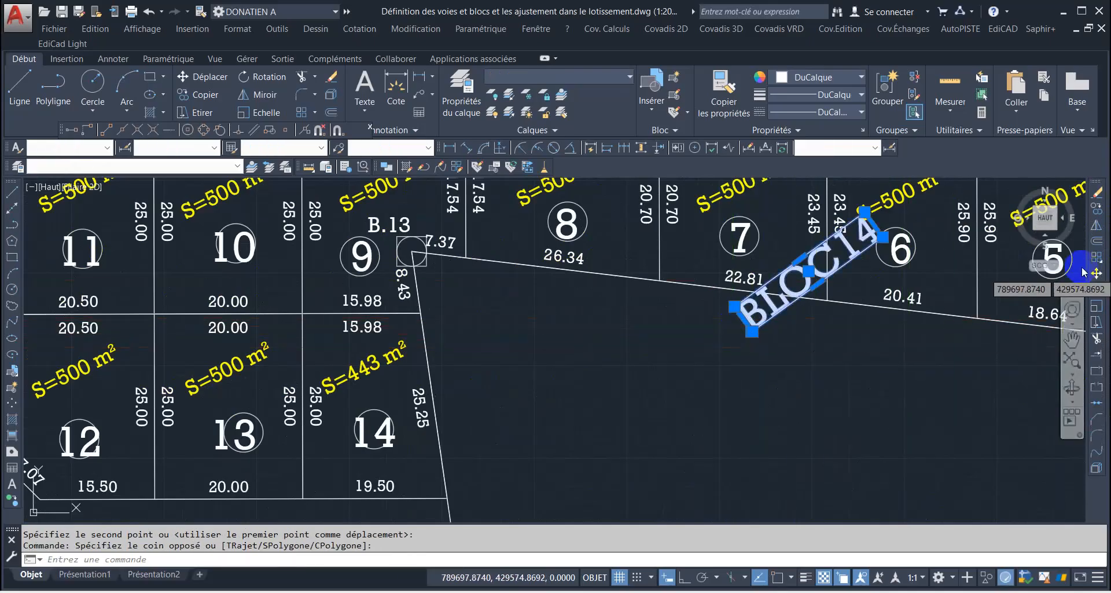
left_click(1097, 212)
left_click(755, 277)
scroll(678, 330, "down", 4)
scroll(669, 360, "up", 4)
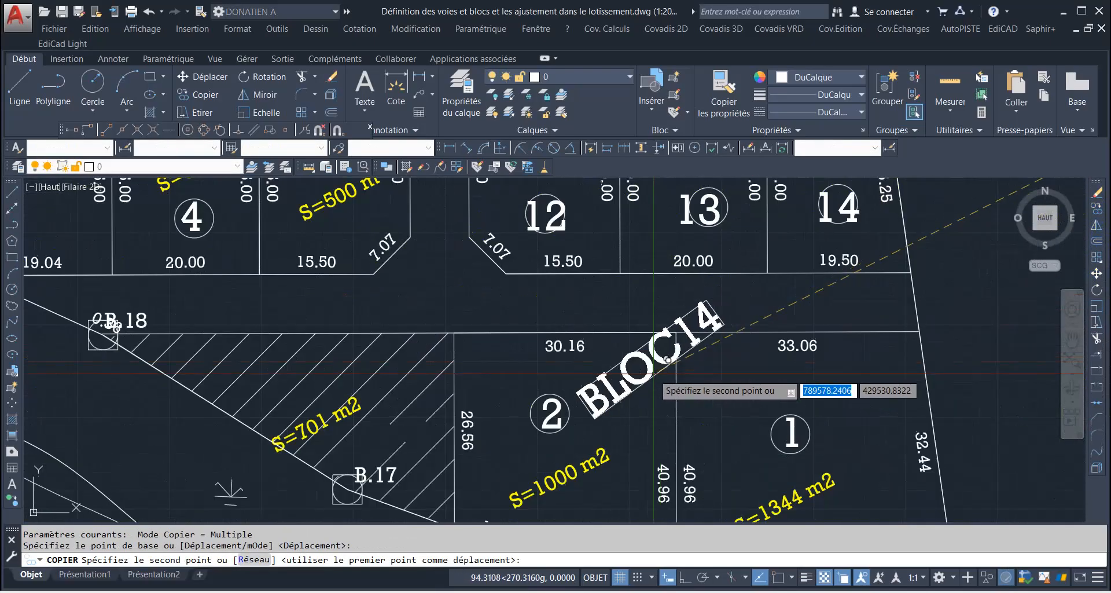
left_click(688, 392)
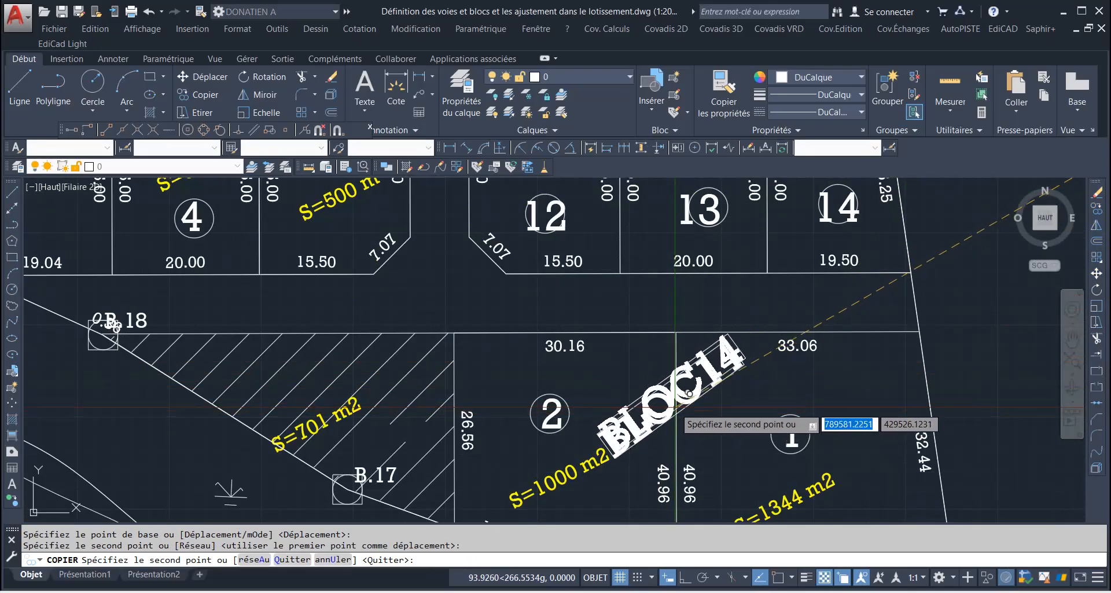
key("Escape")
Step: Change the number in the copied label between lots 1 and 2 so that it reads BLOC15
scroll(723, 371, "up", 3)
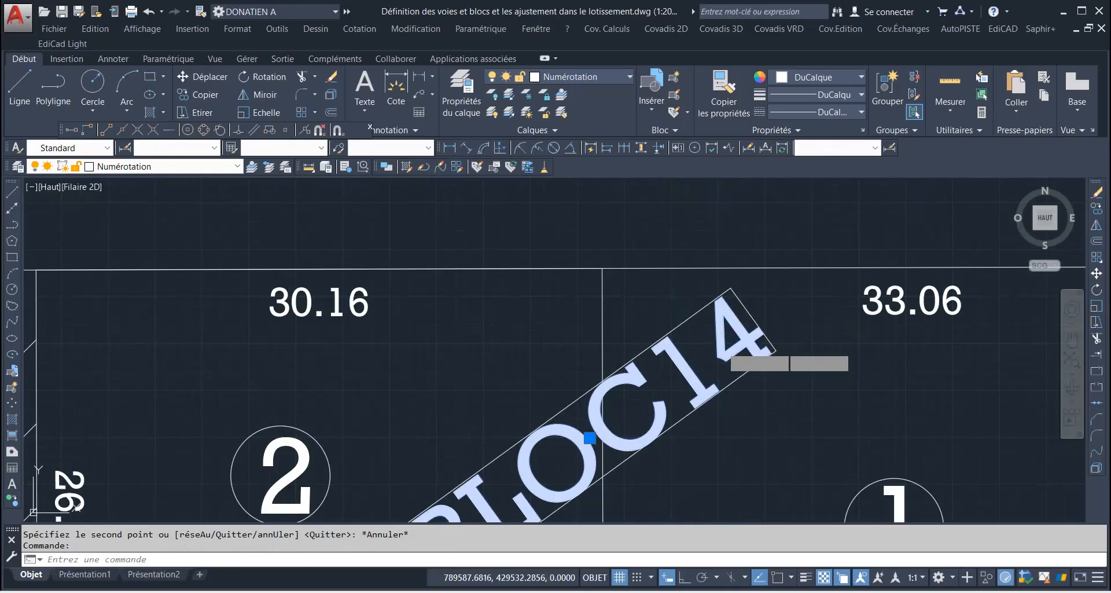
double_click(718, 344)
left_click_drag(680, 368, 759, 341)
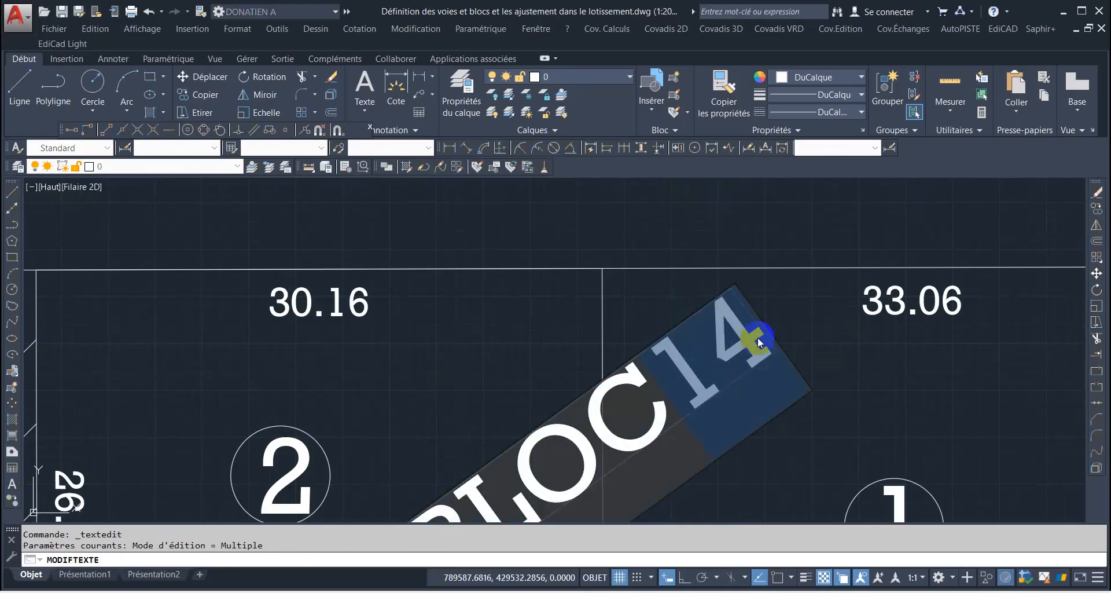
type("15")
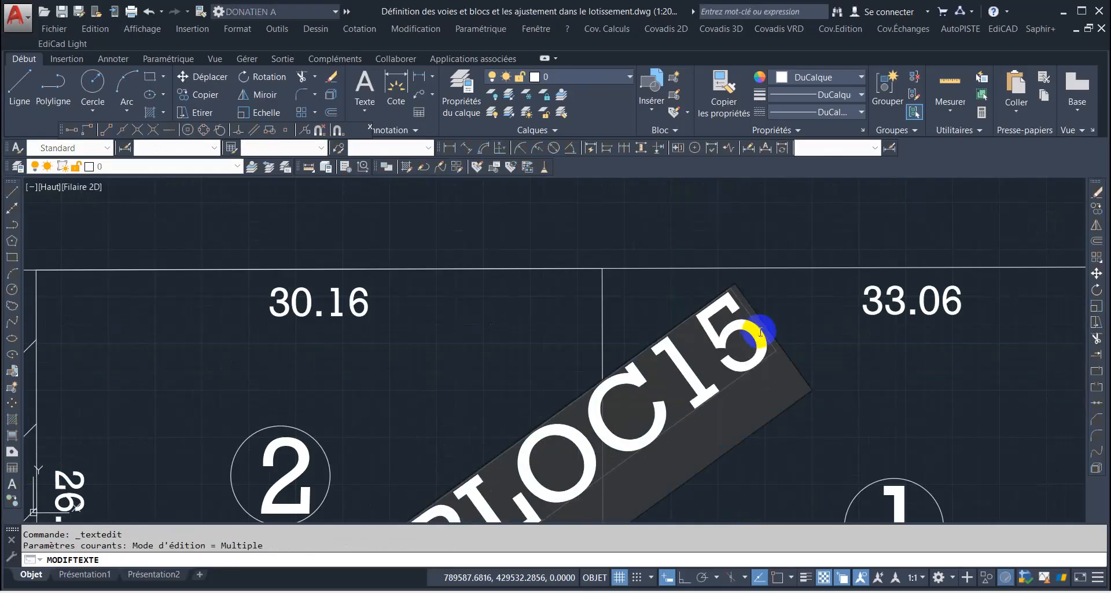
key("Return")
scroll(497, 371, "down", 5)
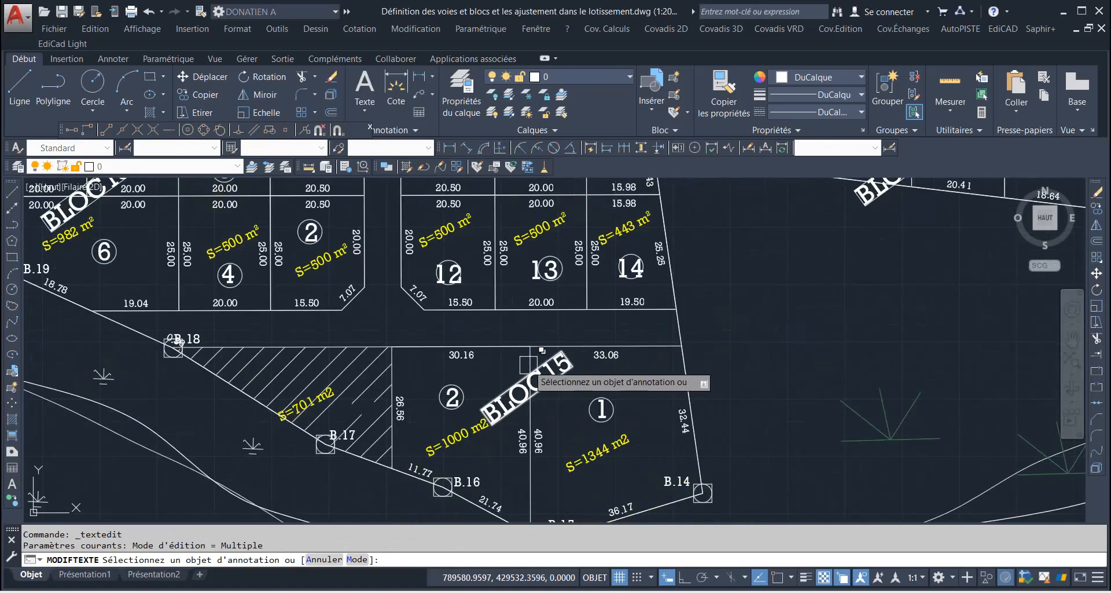
key("Escape")
Step: Examine the whole subdivision plan block by block, checking the framed BLOC labels and the circled lot numbers
scroll(528, 364, "down", 10)
scroll(489, 245, "up", 10)
scroll(579, 278, "down", 7)
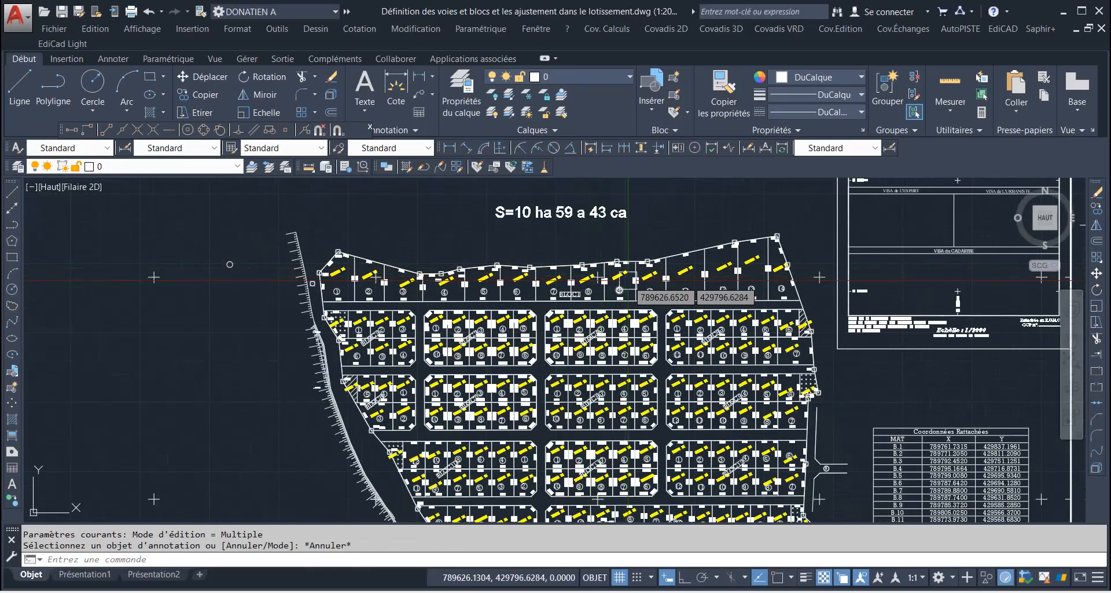
scroll(685, 258, "up", 4)
scroll(472, 303, "down", 7)
scroll(528, 360, "up", 12)
scroll(528, 360, "down", 8)
scroll(487, 405, "up", 5)
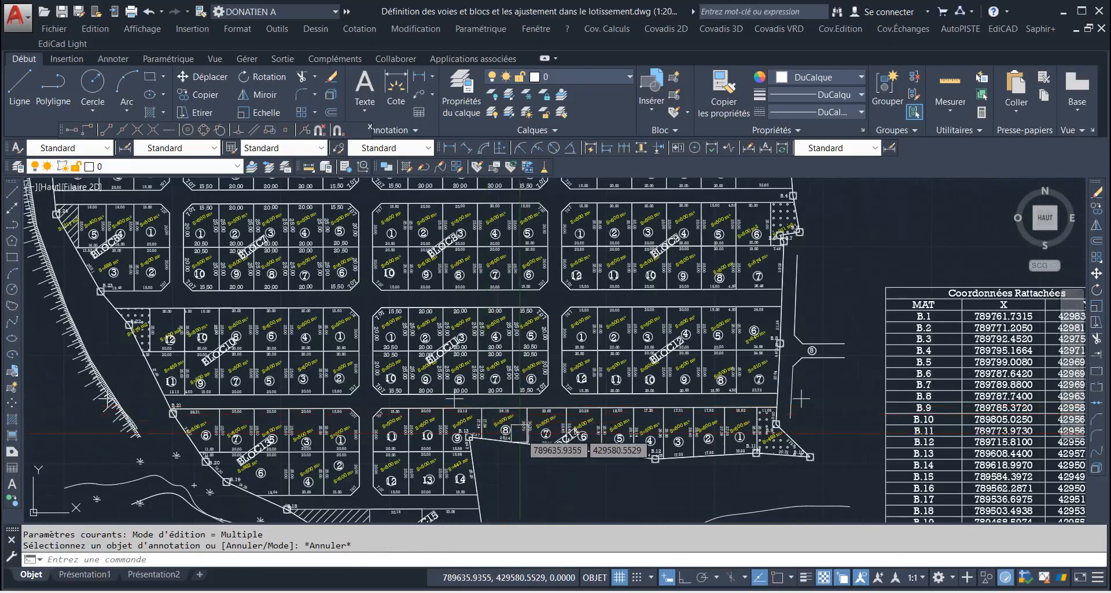
scroll(521, 438, "up", 5)
scroll(521, 440, "down", 8)
scroll(457, 435, "down", 3)
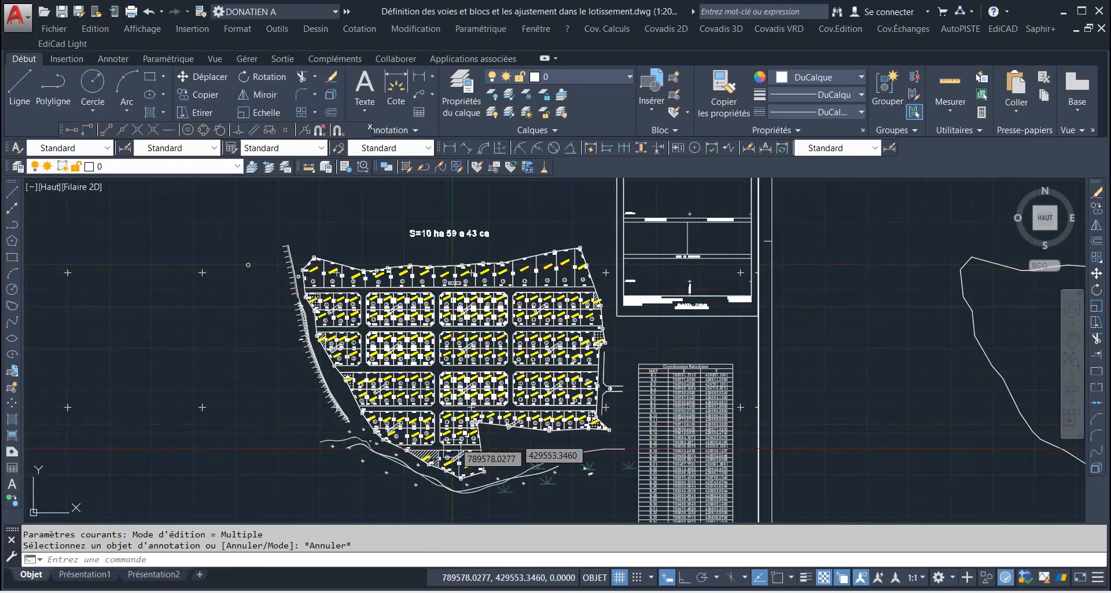
scroll(433, 415, "up", 4)
scroll(433, 399, "down", 6)
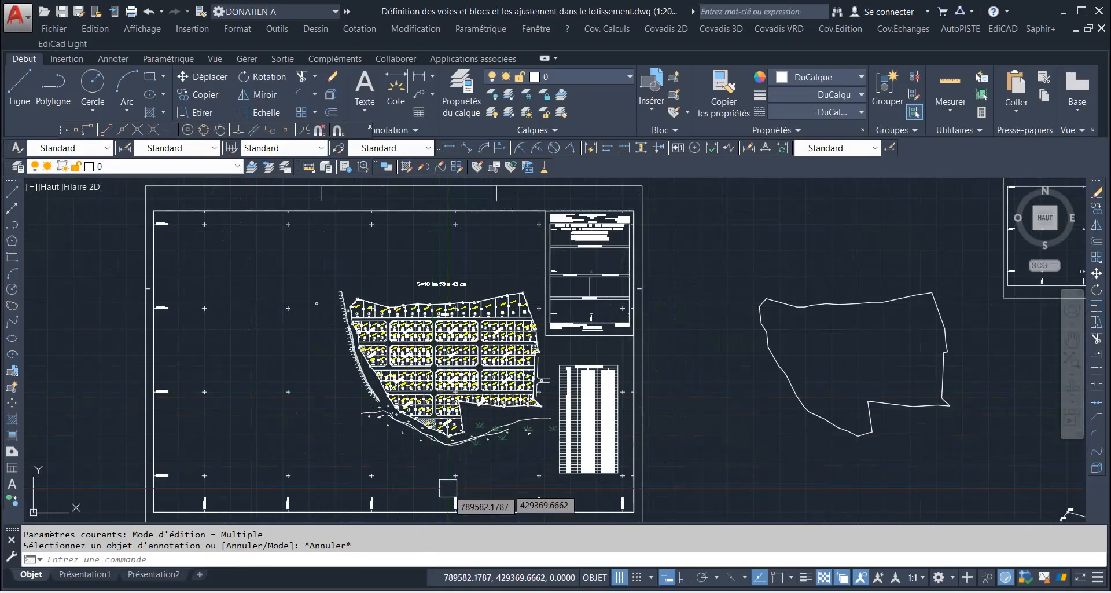
scroll(524, 484, "up", 10)
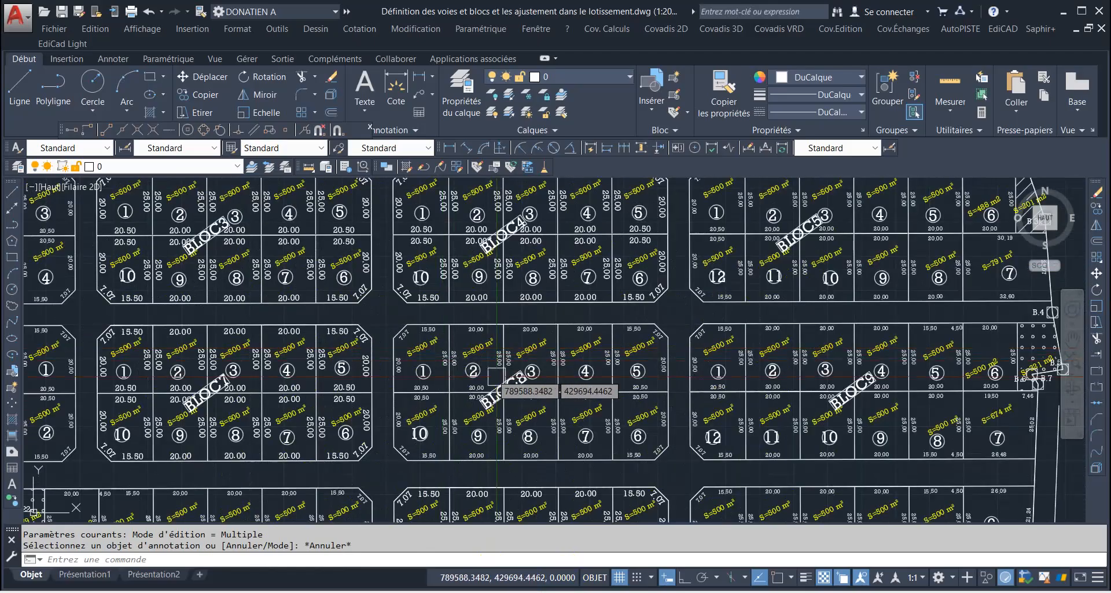
scroll(522, 389, "down", 6)
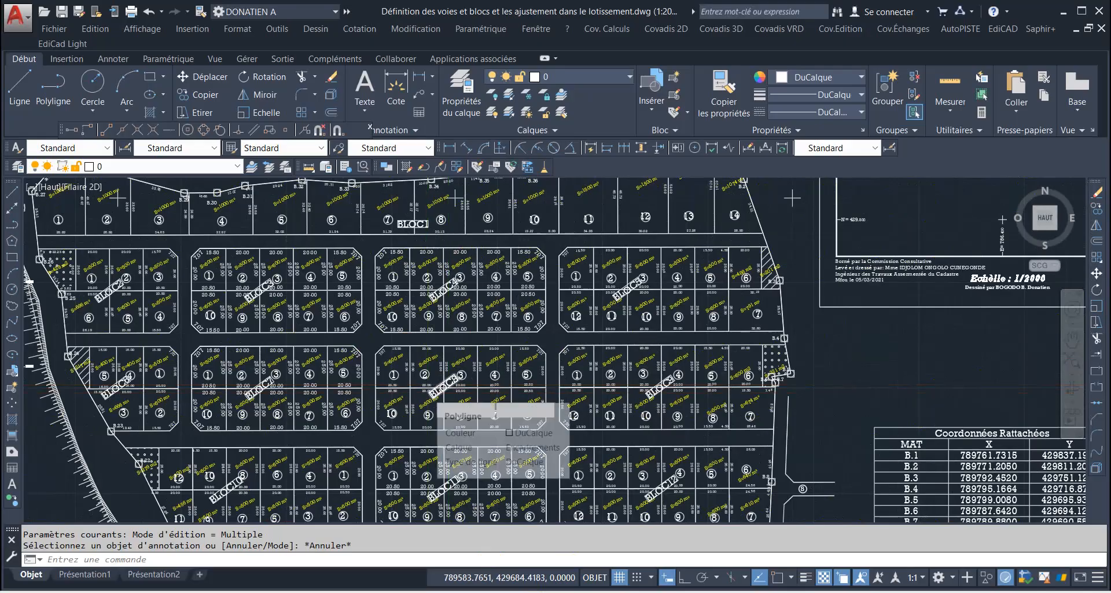
scroll(430, 392, "up", 10)
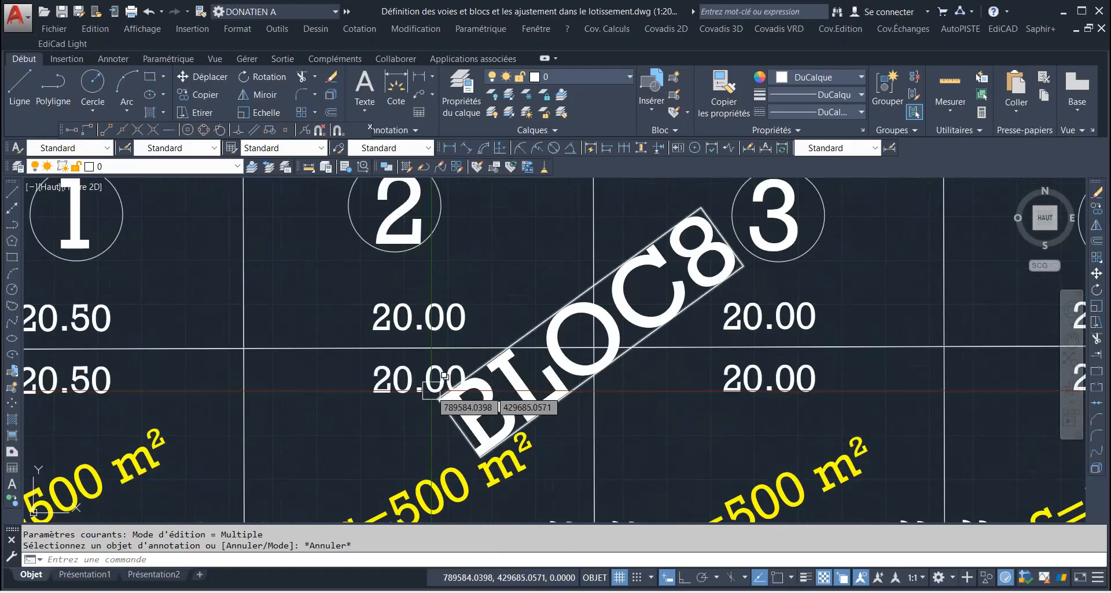
scroll(443, 364, "down", 4)
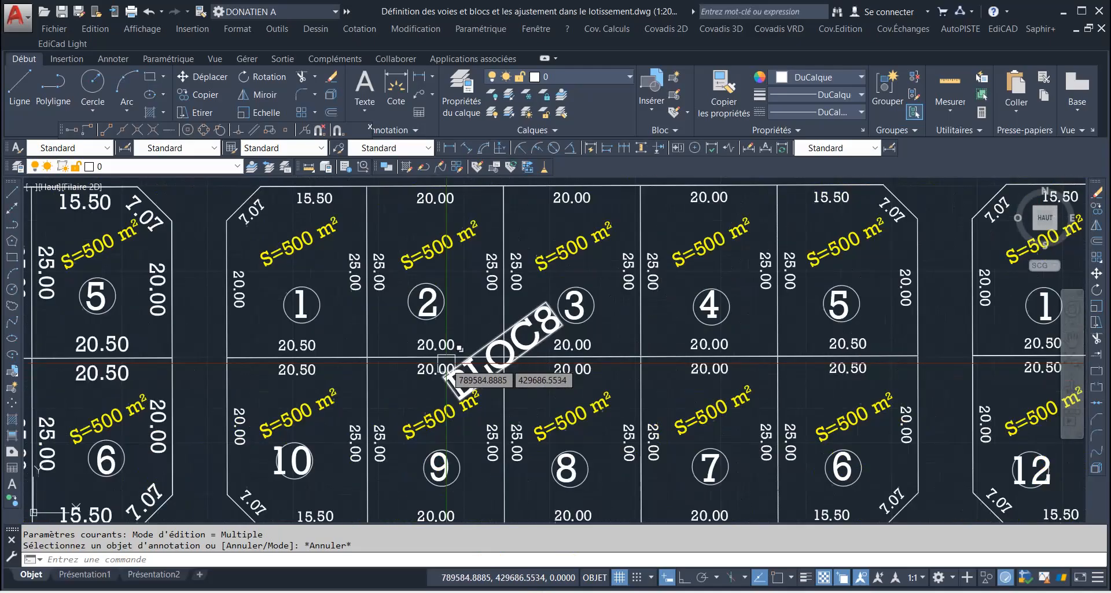
scroll(468, 362, "up", 3)
scroll(460, 367, "down", 10)
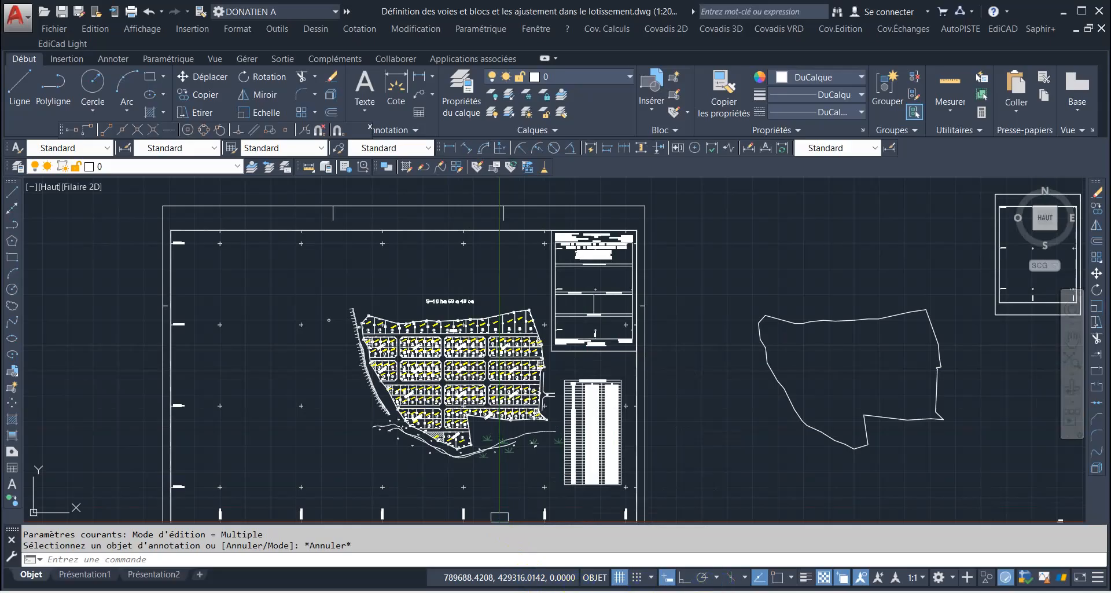
scroll(449, 369, "up", 6)
scroll(492, 371, "down", 3)
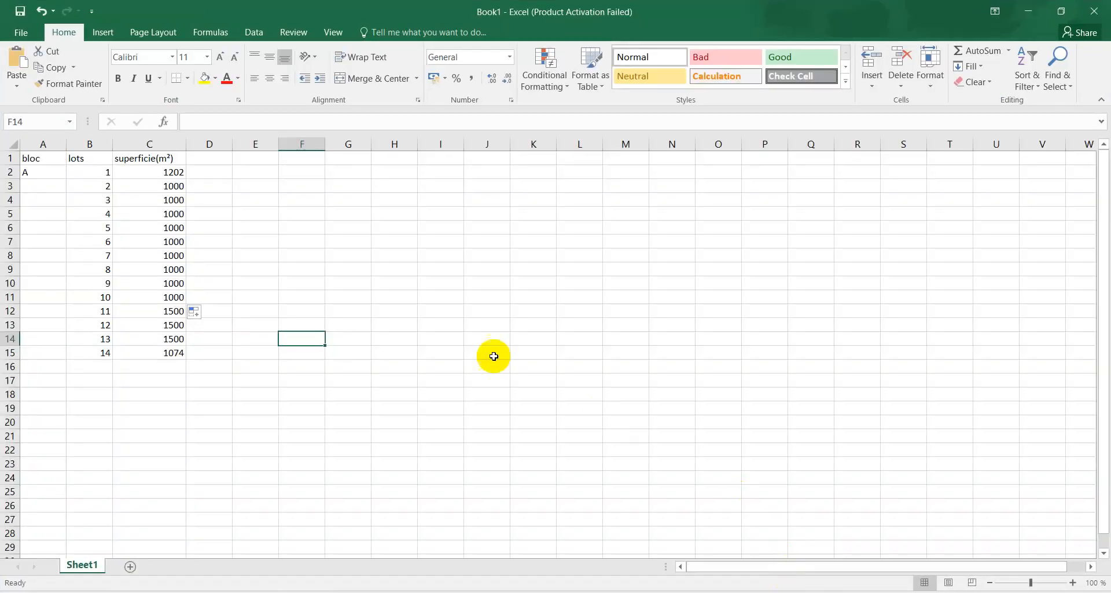
Step: In the Excel lot table, replace block name A in A2 with 1 and enter block number 2 in A16
double_click(40, 173)
double_click(21, 173)
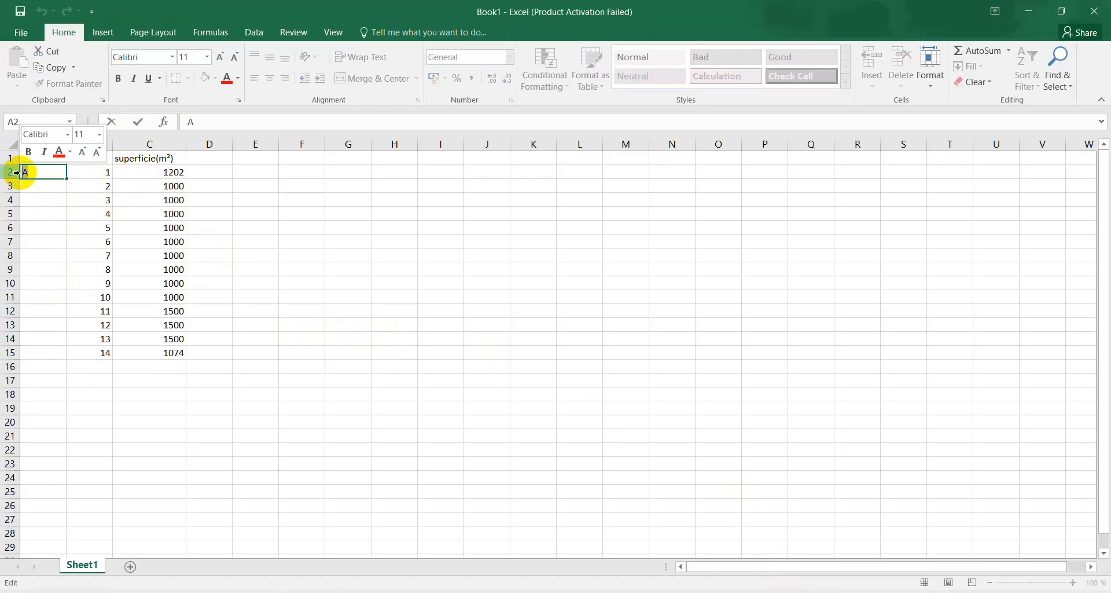
type("1")
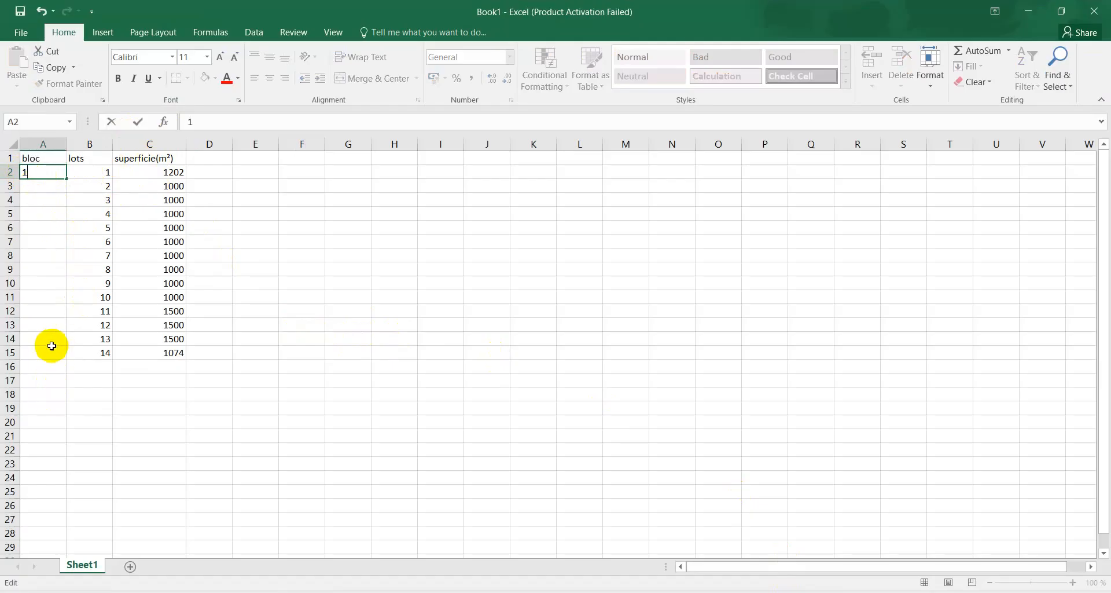
left_click(51, 366)
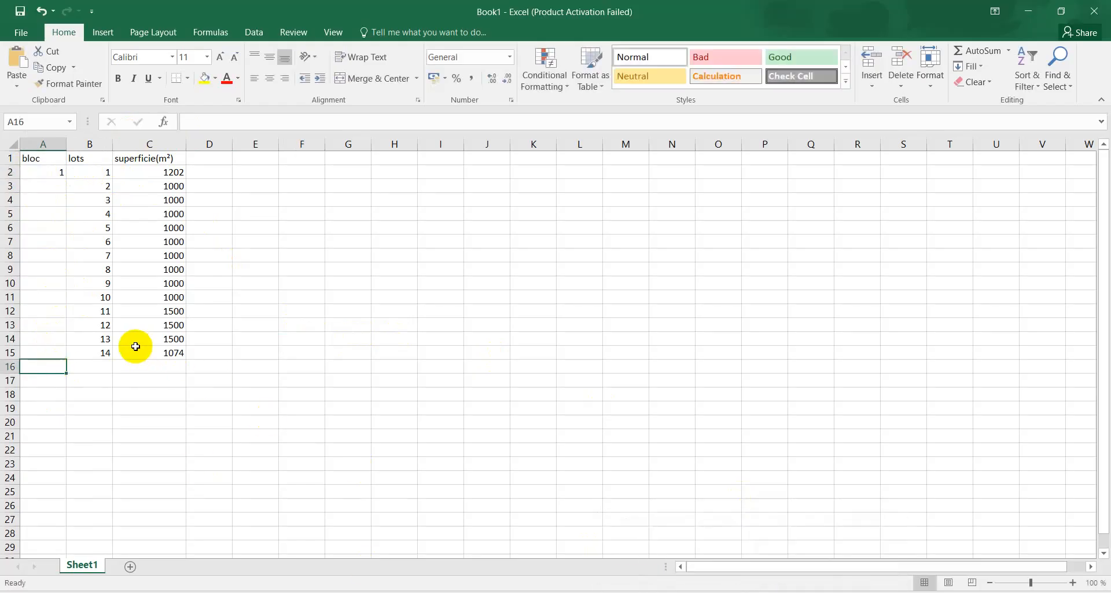
type("2")
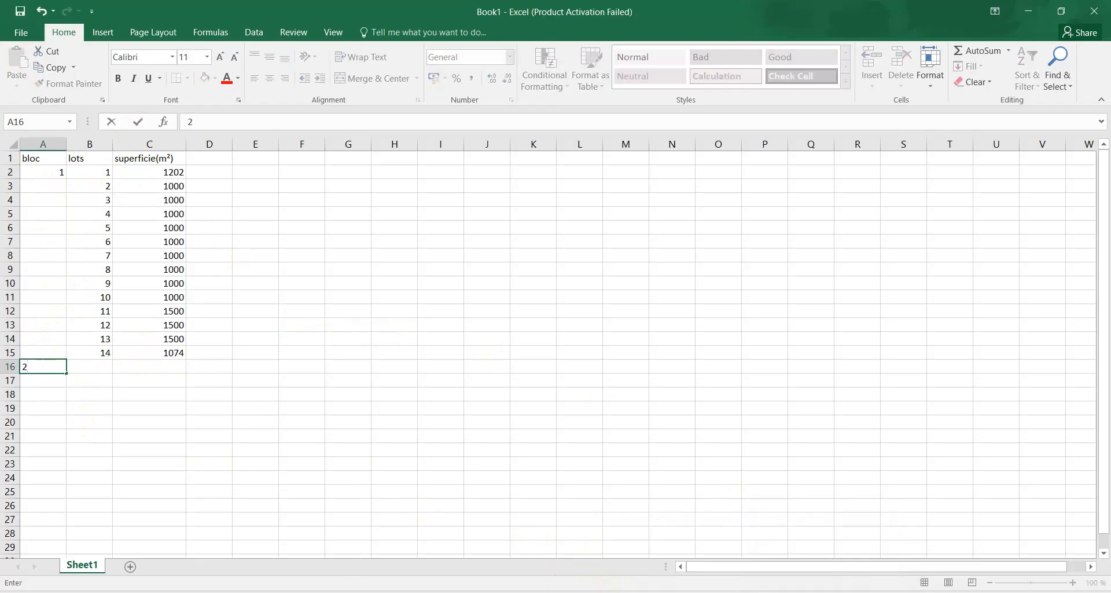
Step: Switch to the AutoCAD subdivision drawing and examine the lot numbers and areas in BLOC2
left_click(749, 592)
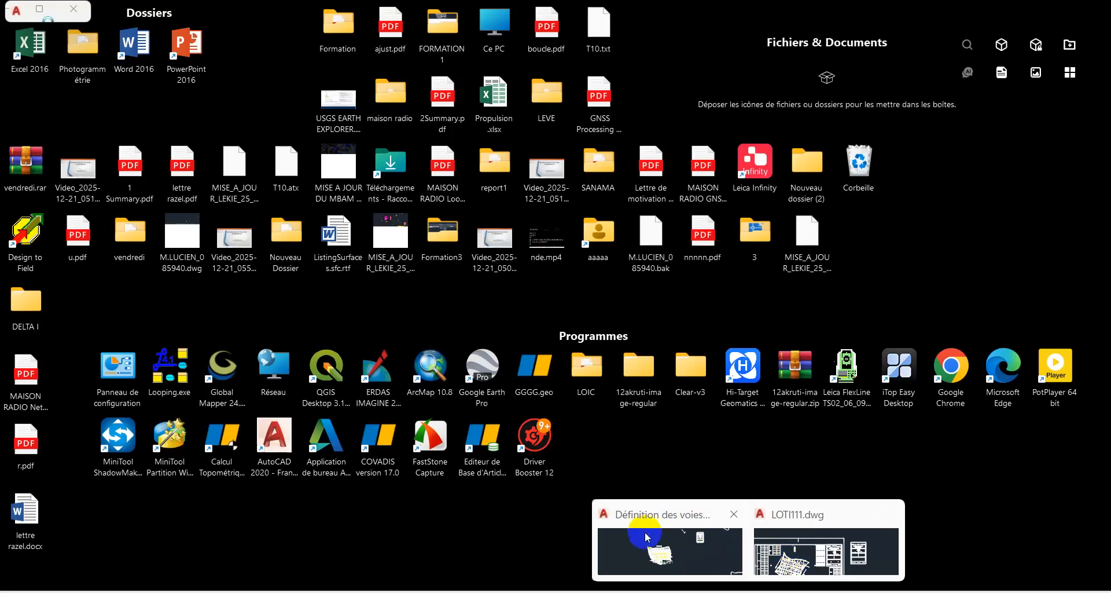
left_click(647, 537)
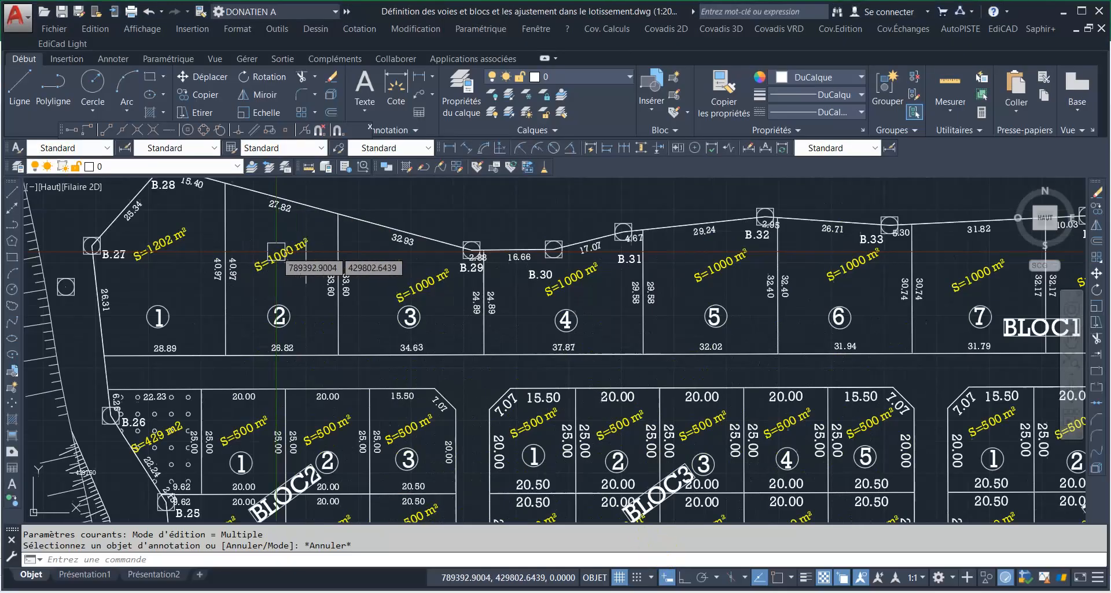
scroll(276, 249, "down", 3)
scroll(280, 385, "up", 5)
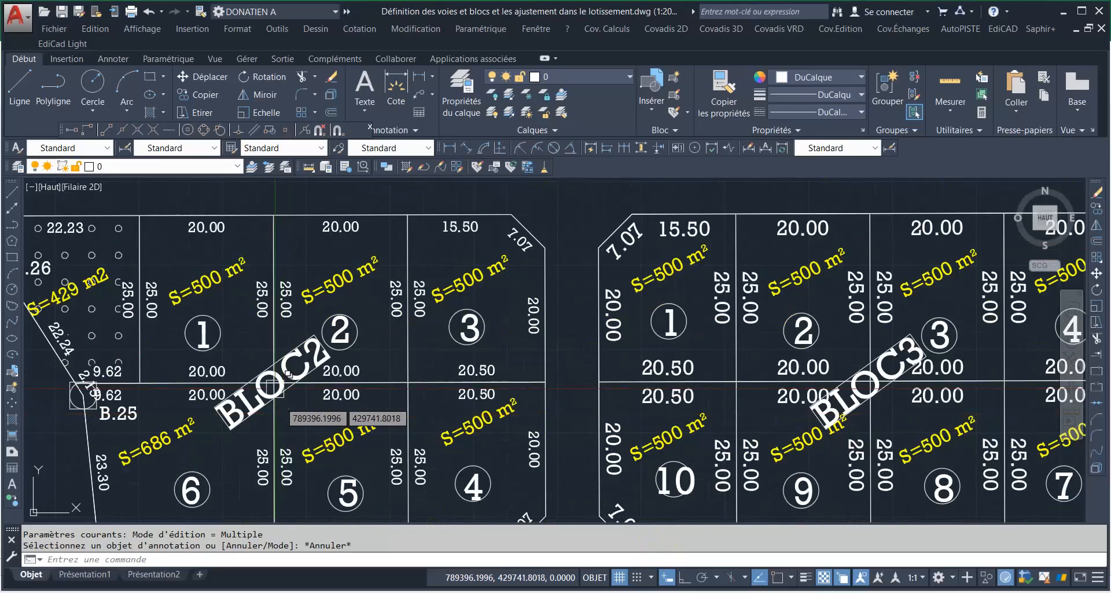
scroll(276, 387, "down", 2)
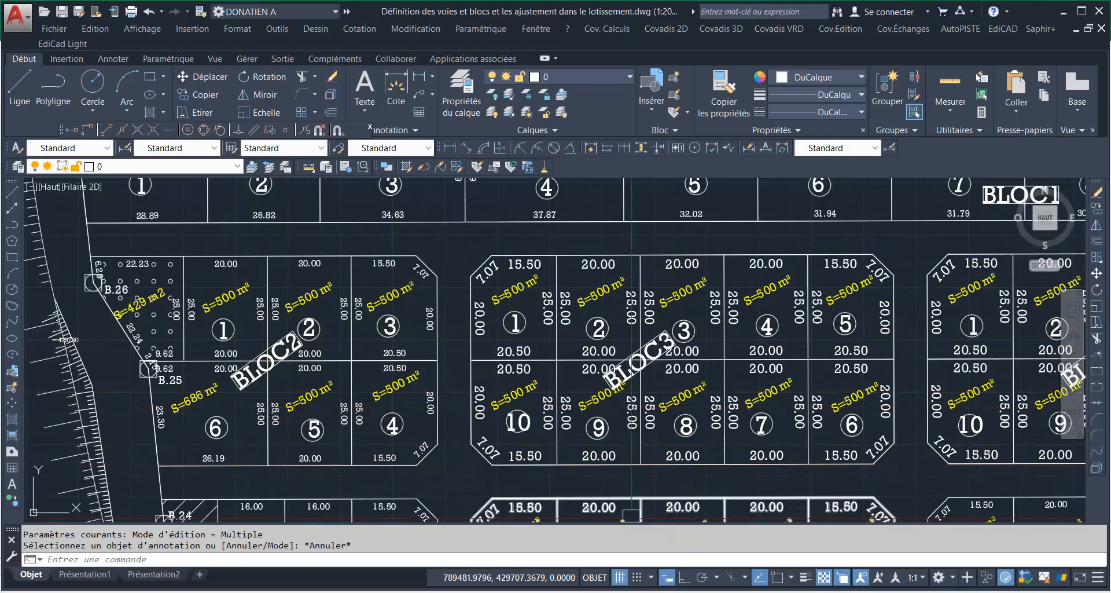
Step: Switch to the Excel lot table and fill B16:B21 with the lot number series 1 to 6 for block 2
mouse_move(748, 592)
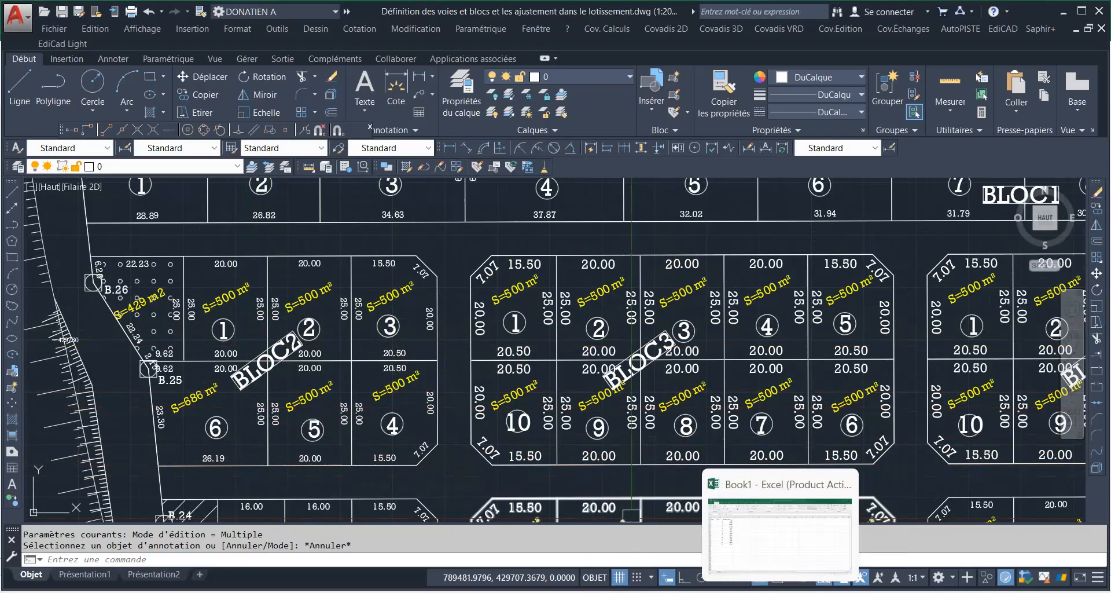
left_click(766, 551)
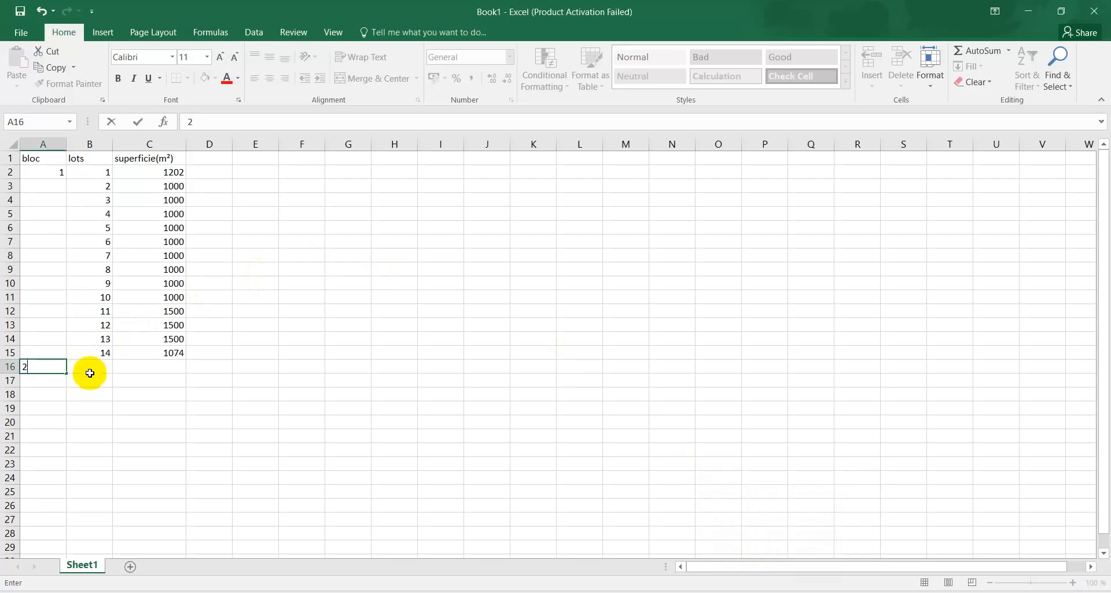
key("Tab")
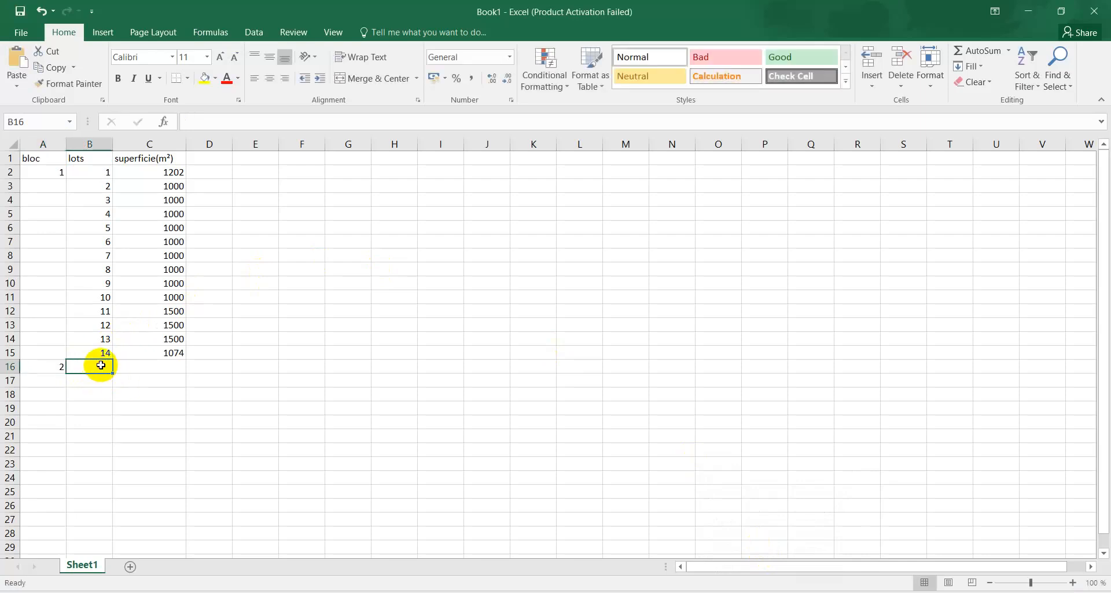
type("1")
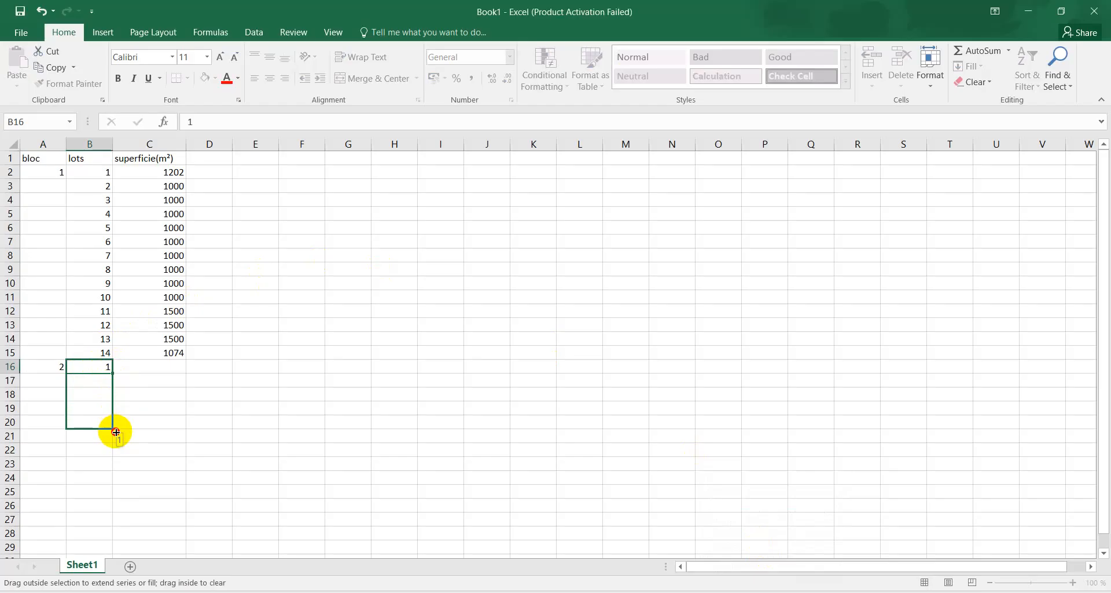
left_click_drag(116, 436, 116, 437)
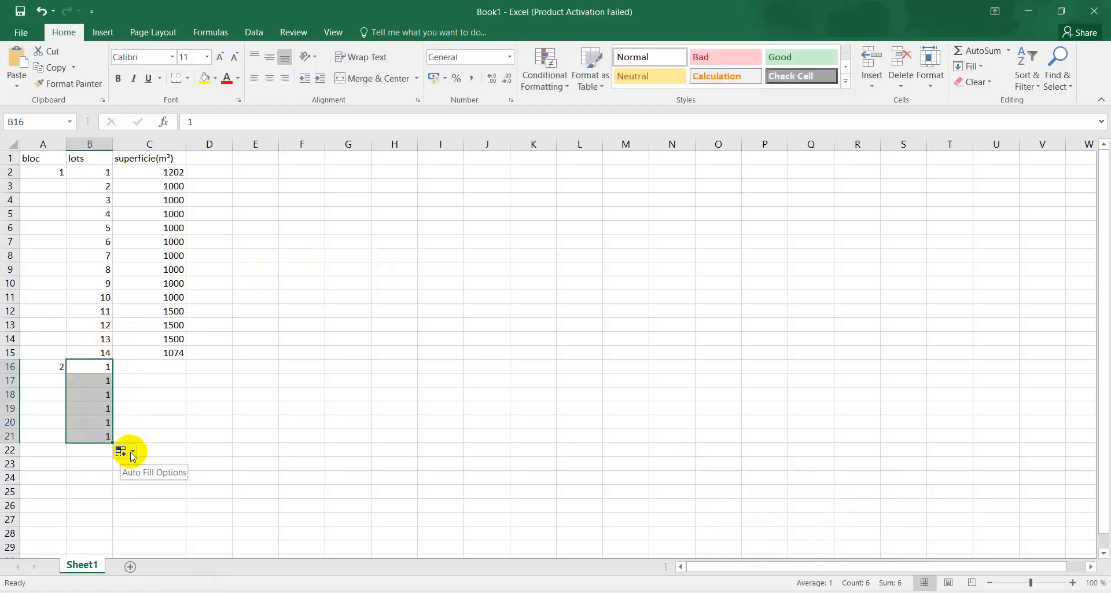
left_click(148, 481)
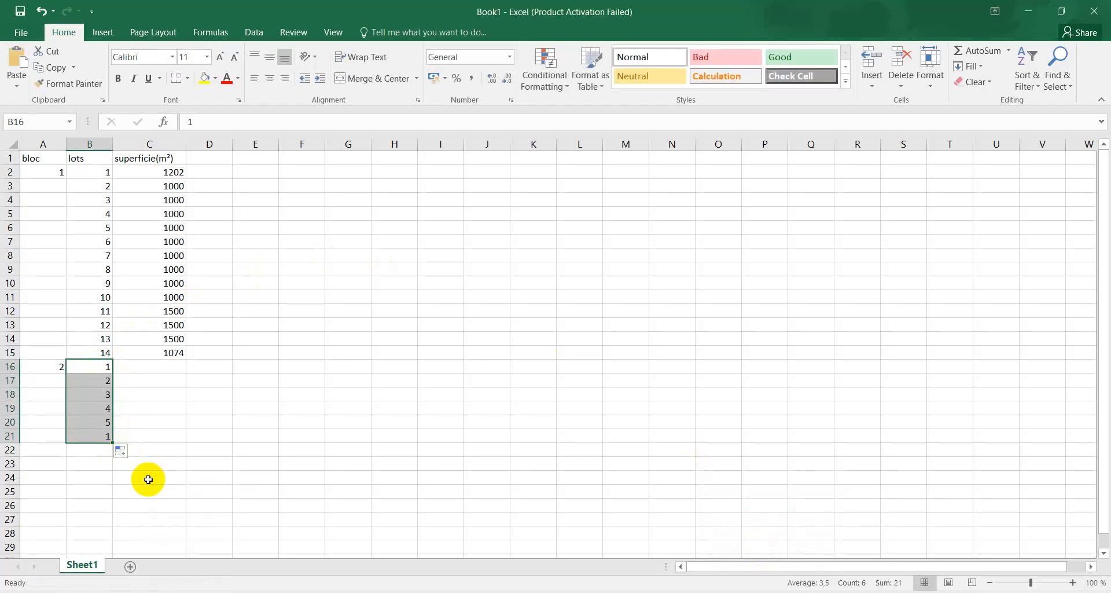
Step: Check the BLOC2 lot areas in the AutoCAD subdivision drawing, and enter 686 for lot 6 in C21 of the Excel table
left_click(153, 368)
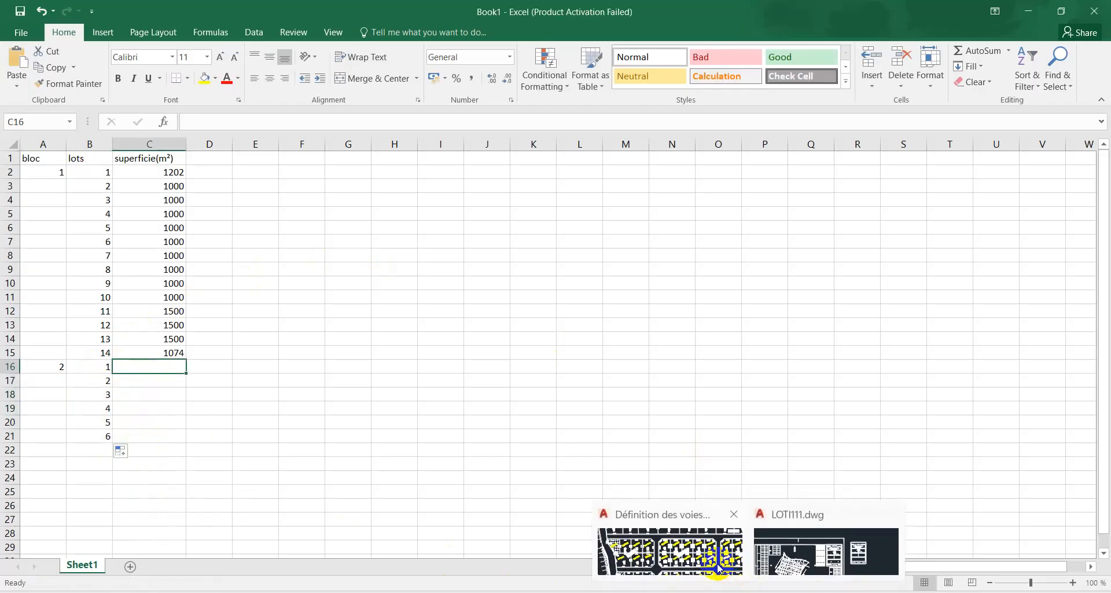
left_click(660, 559)
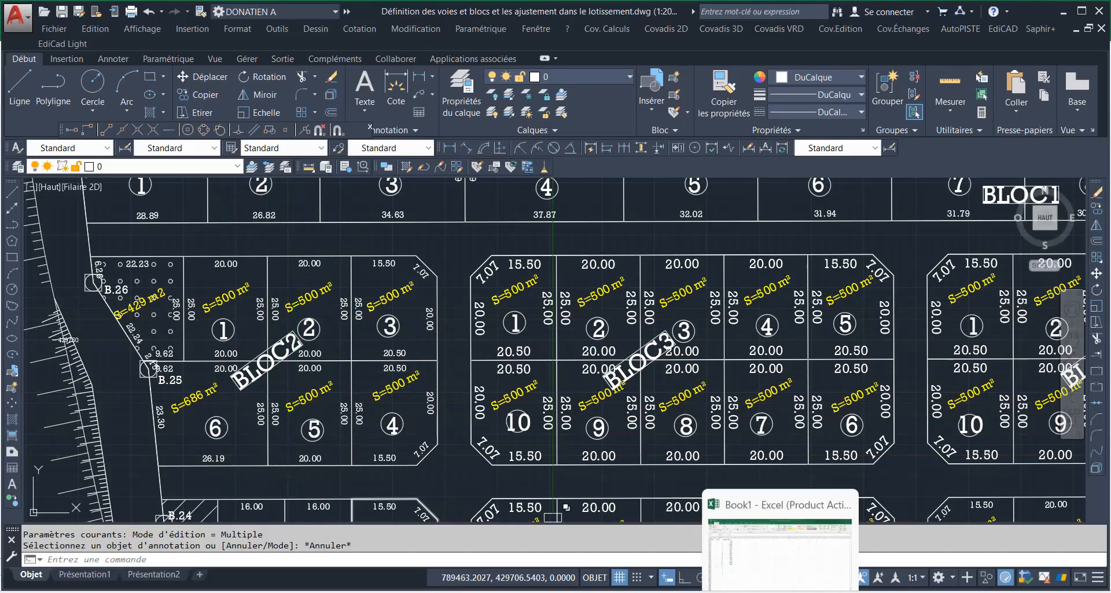
mouse_move(748, 592)
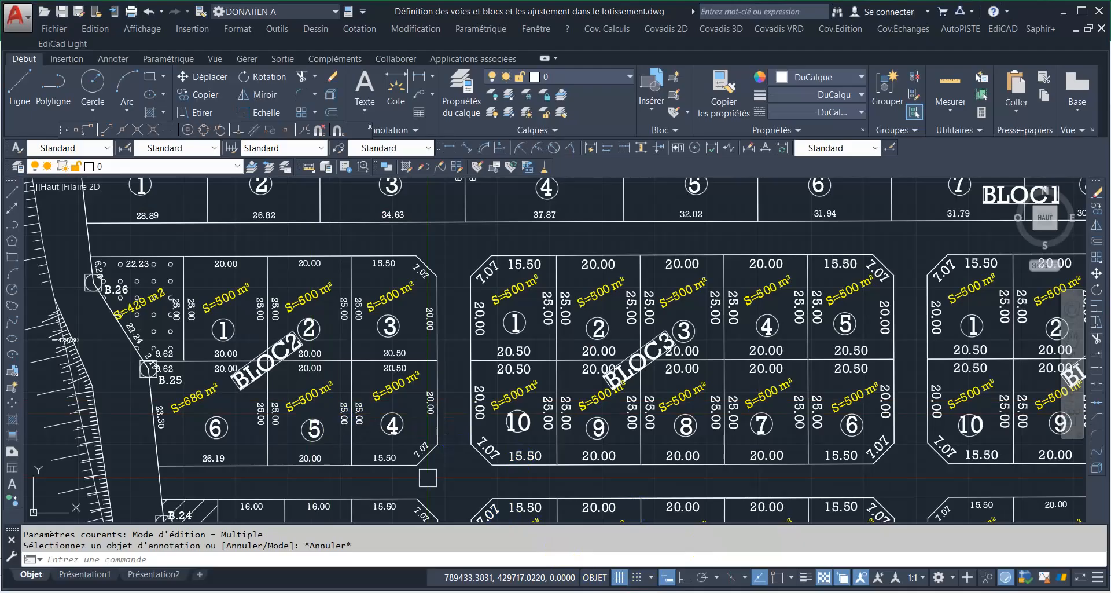
left_click(760, 580)
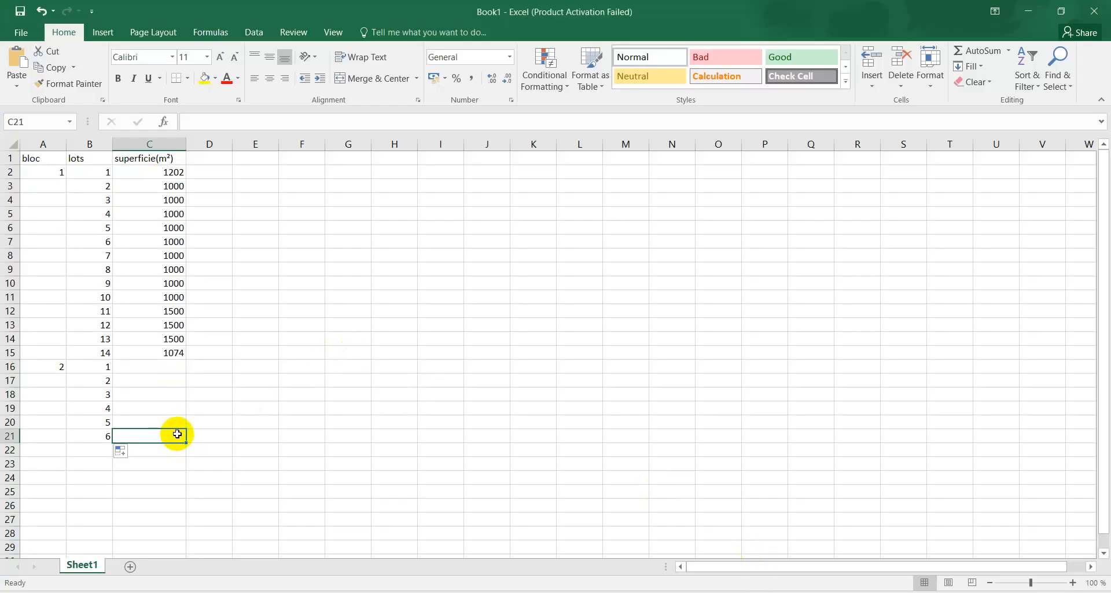
type("686")
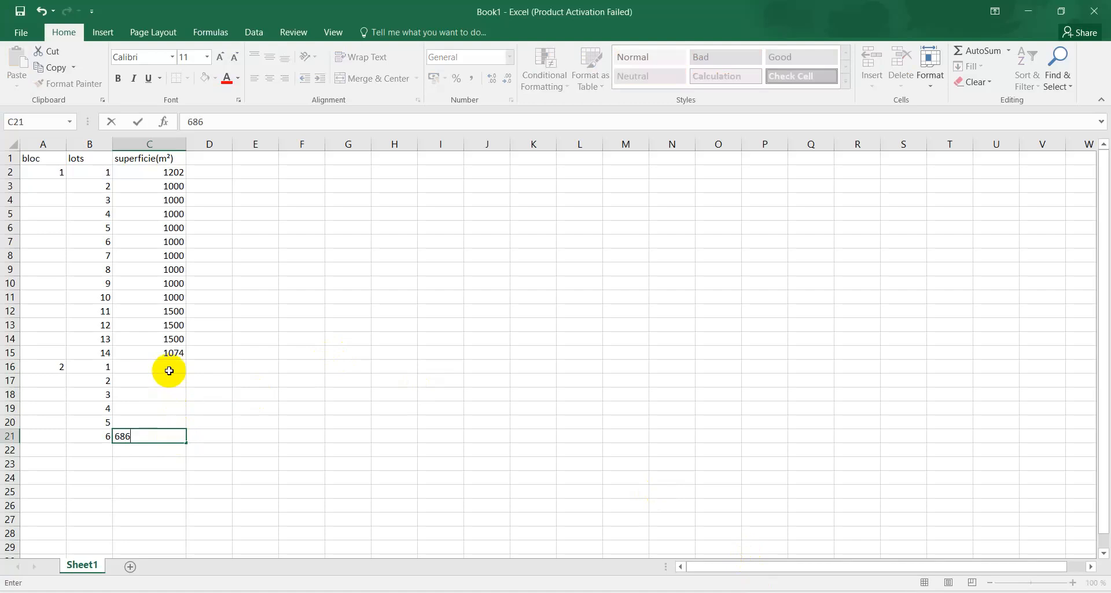
Step: Fill C16:C20 with an area of 500 for lots 1 to 5 of block 2, and enter block number 3 in A22
left_click(169, 370)
type("500")
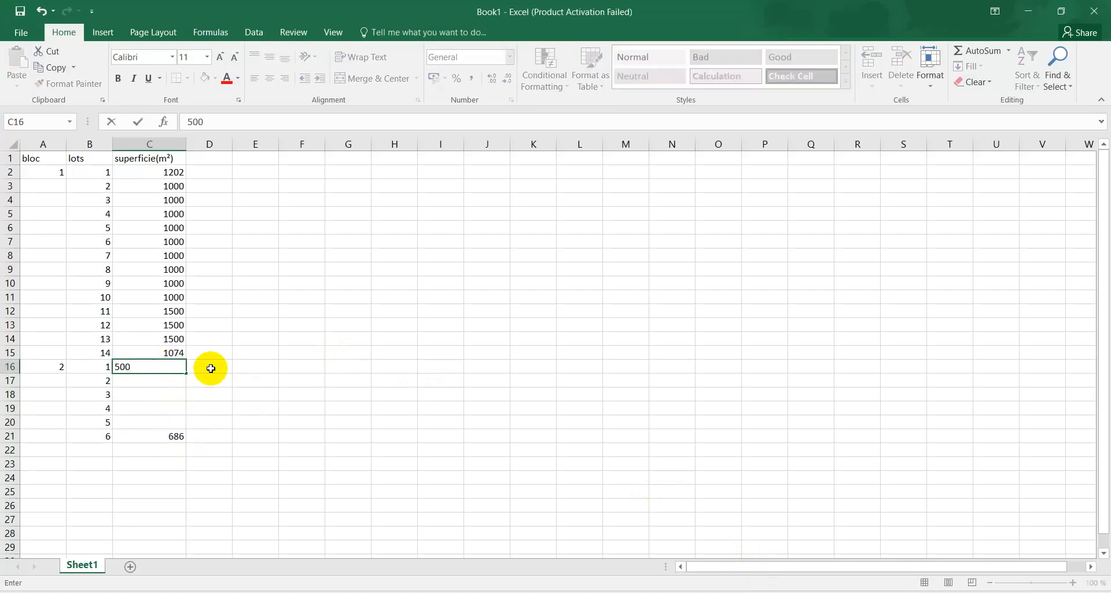
left_click(201, 367)
left_click(174, 366)
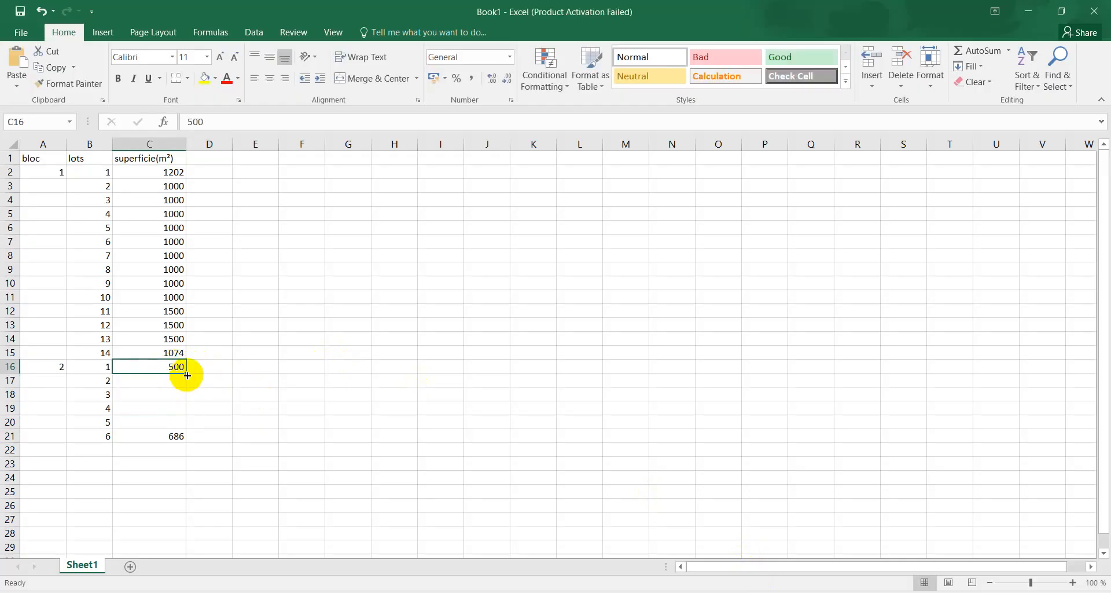
left_click_drag(186, 376, 195, 429)
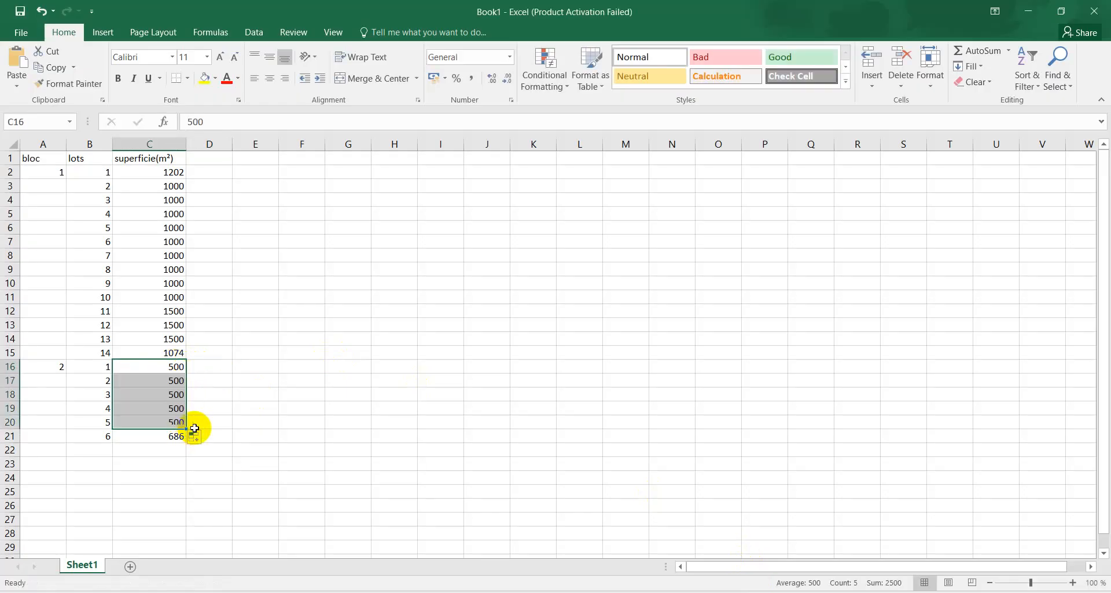
left_click(50, 454)
type("3")
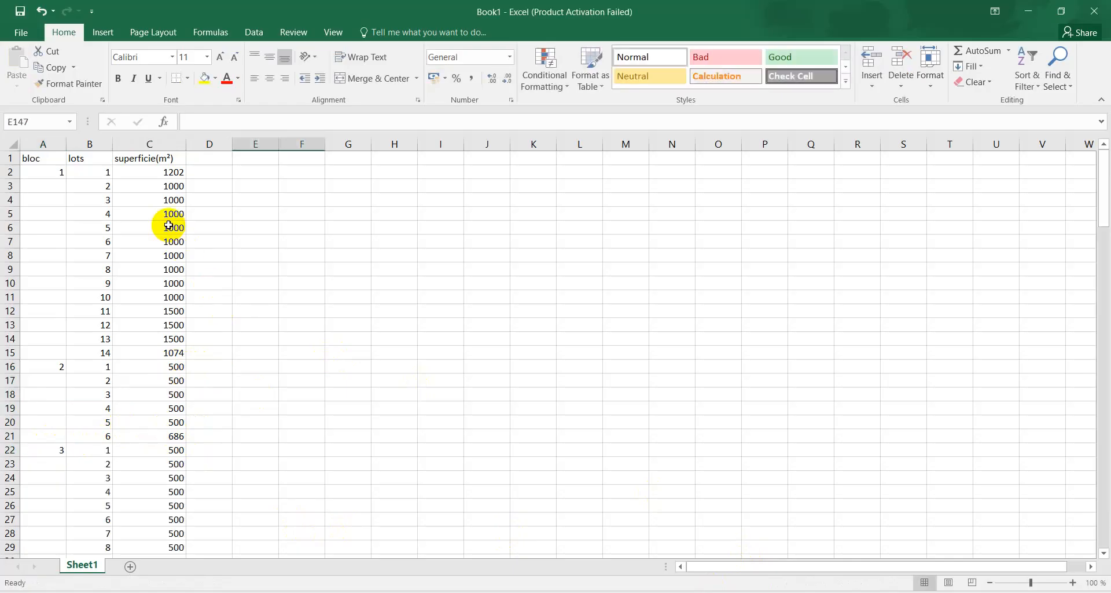
Step: Review the block, lot and area rows throughout the lot table and return to its beginning
scroll(169, 225, "down", 10)
scroll(157, 226, "down", 20)
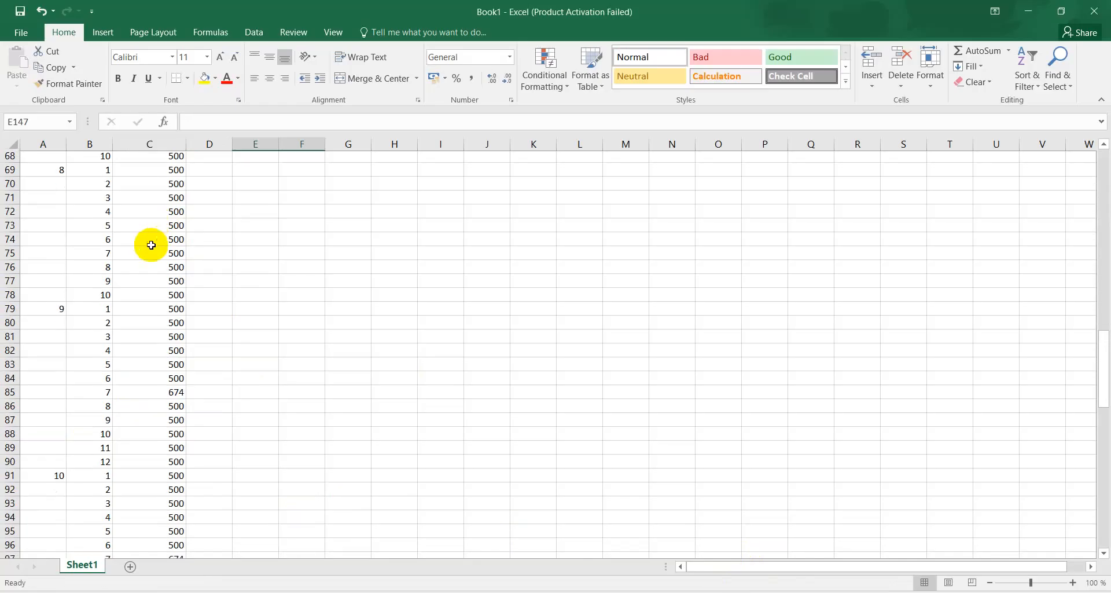
scroll(134, 251, "down", 6)
scroll(135, 250, "up", 20)
scroll(135, 251, "up", 20)
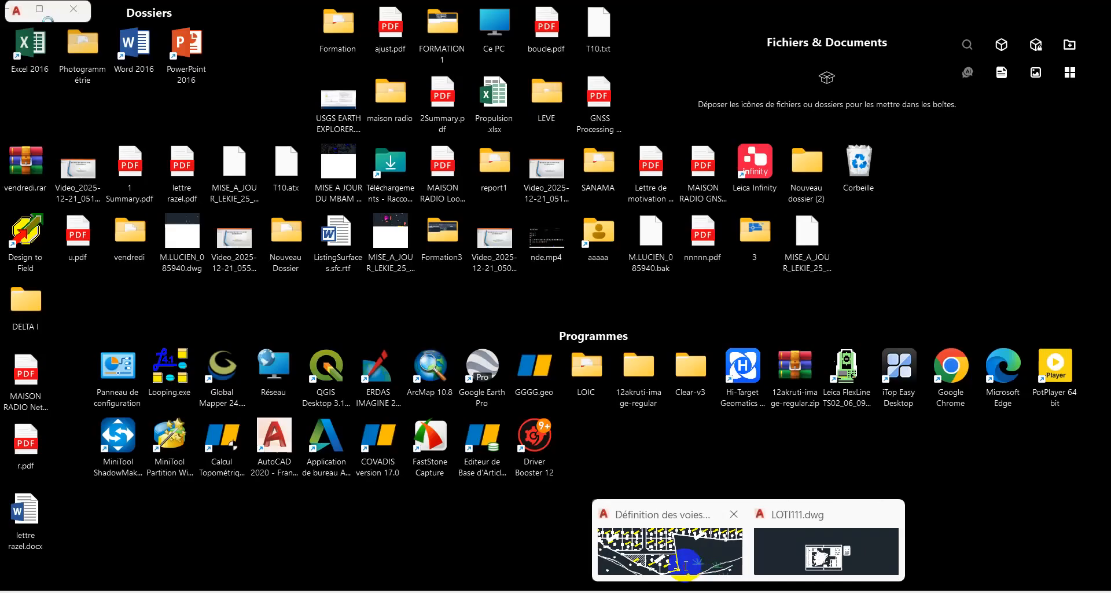
Step: Switch to the AutoCAD drawing to view the block layout, and return to Excel to check the lot table down to block 14
left_click(672, 550)
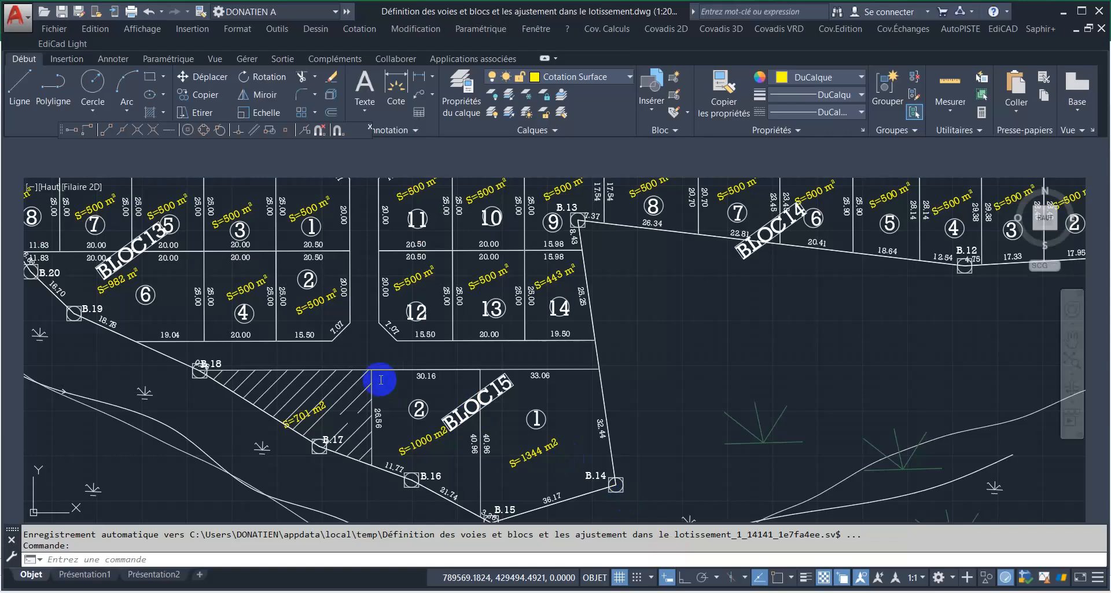
scroll(463, 411, "down", 5)
scroll(447, 405, "up", 8)
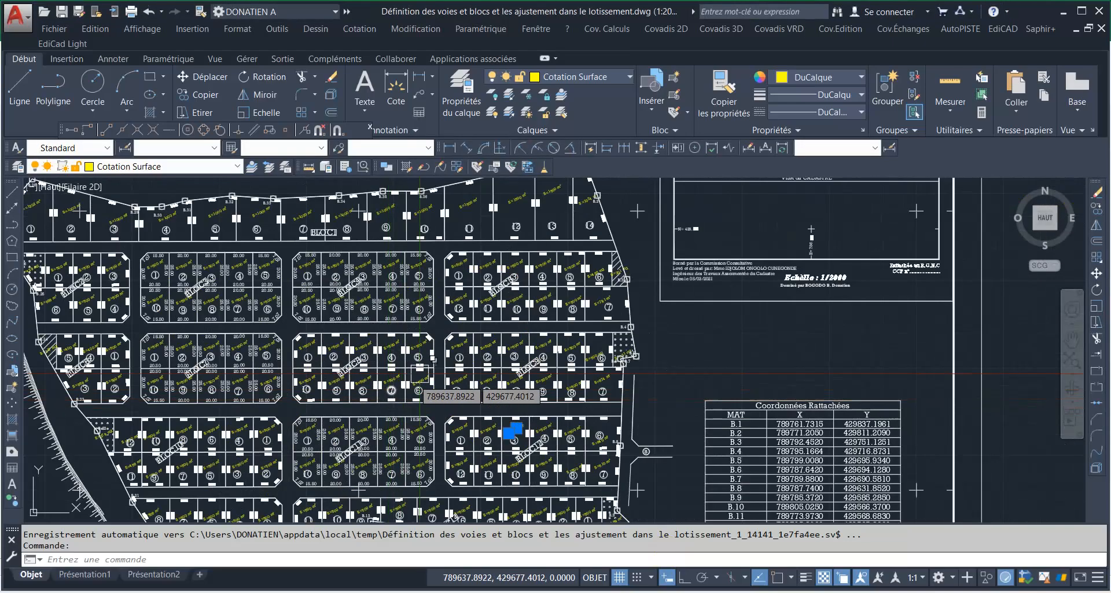
mouse_move(770, 584)
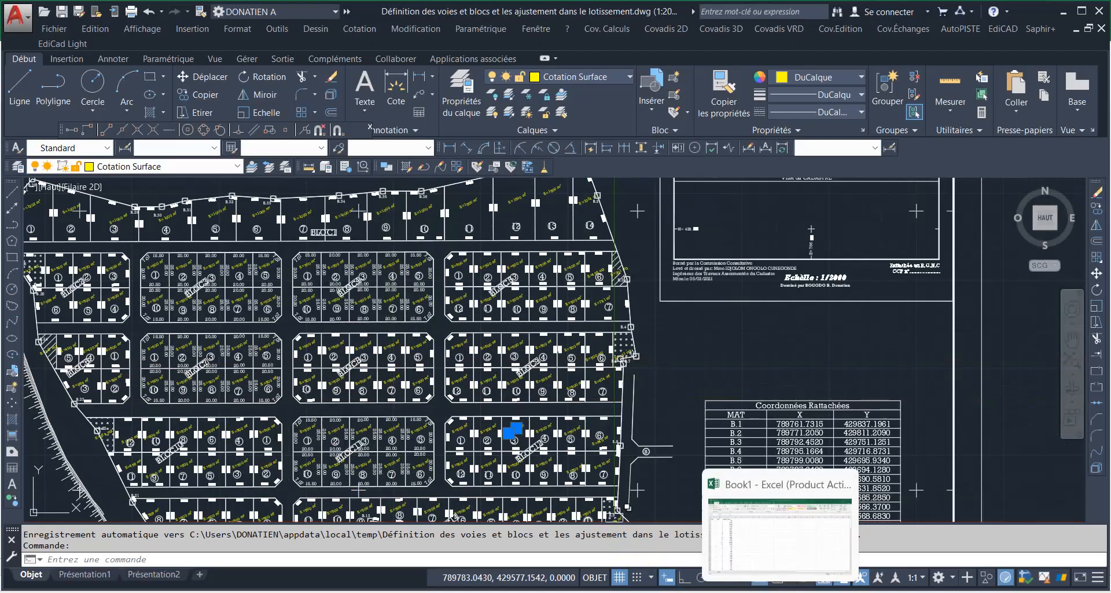
left_click(759, 551)
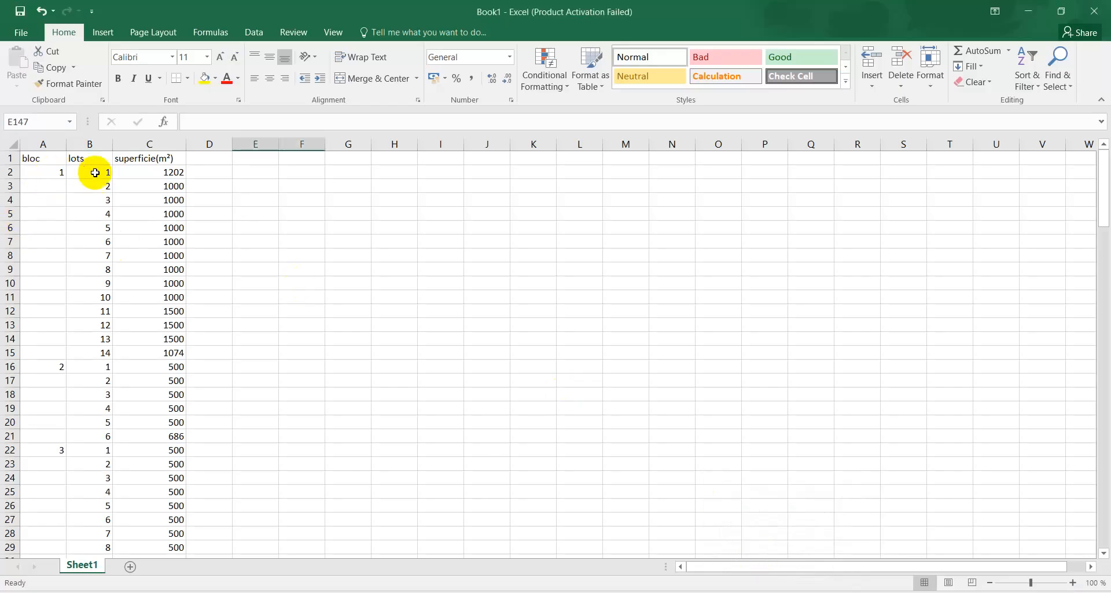
scroll(48, 354, "down", 20)
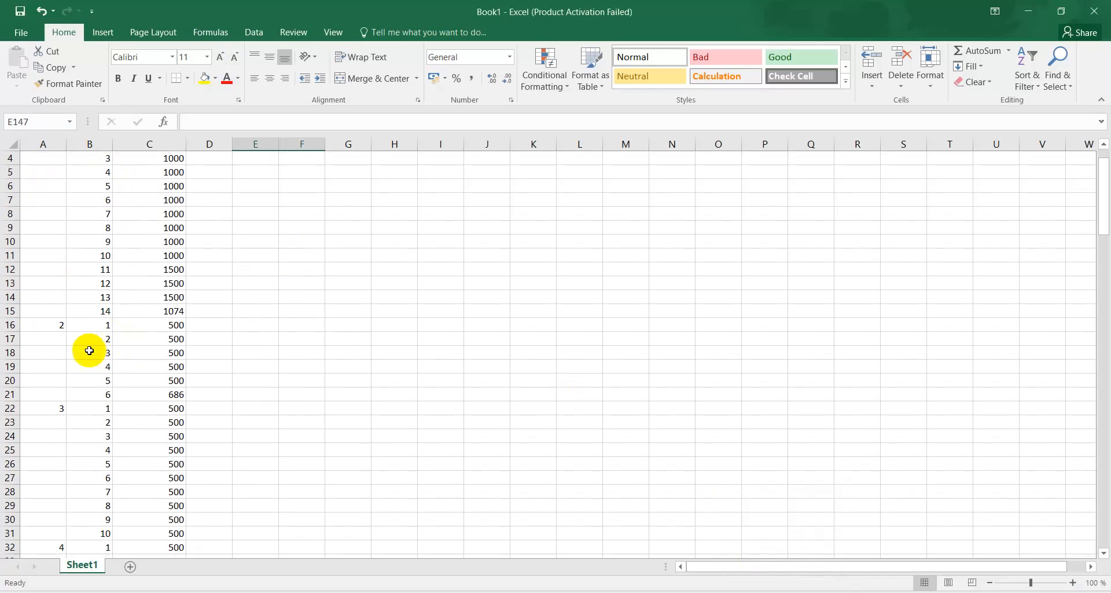
scroll(95, 384, "down", 17)
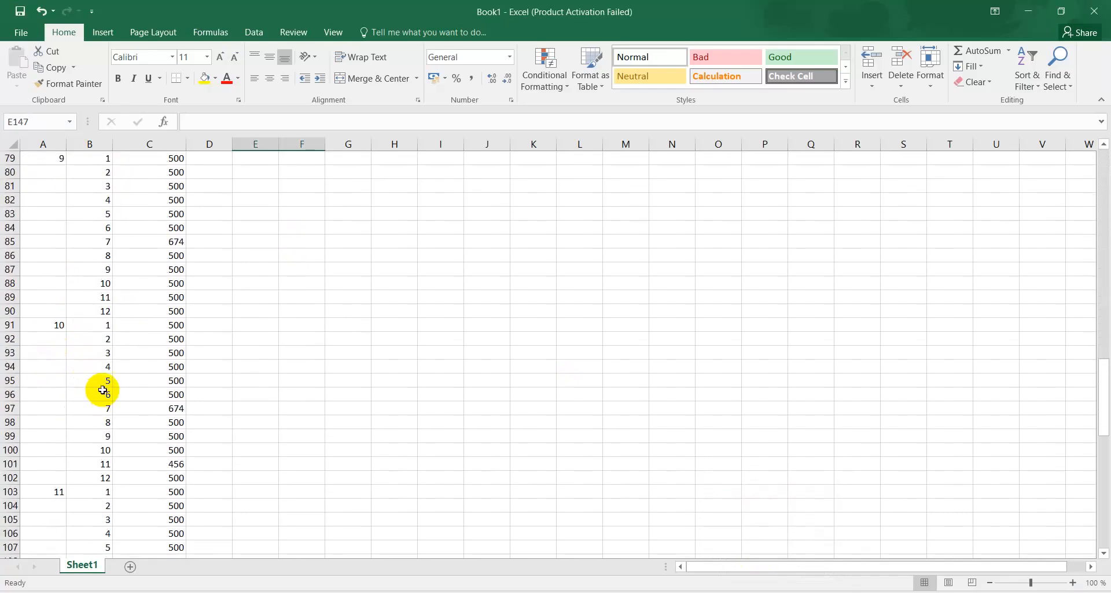
Step: Switch to the AutoCAD subdivision drawing and examine the whole plan, its numbered blocks and the coordinate table beside it
mouse_move(747, 585)
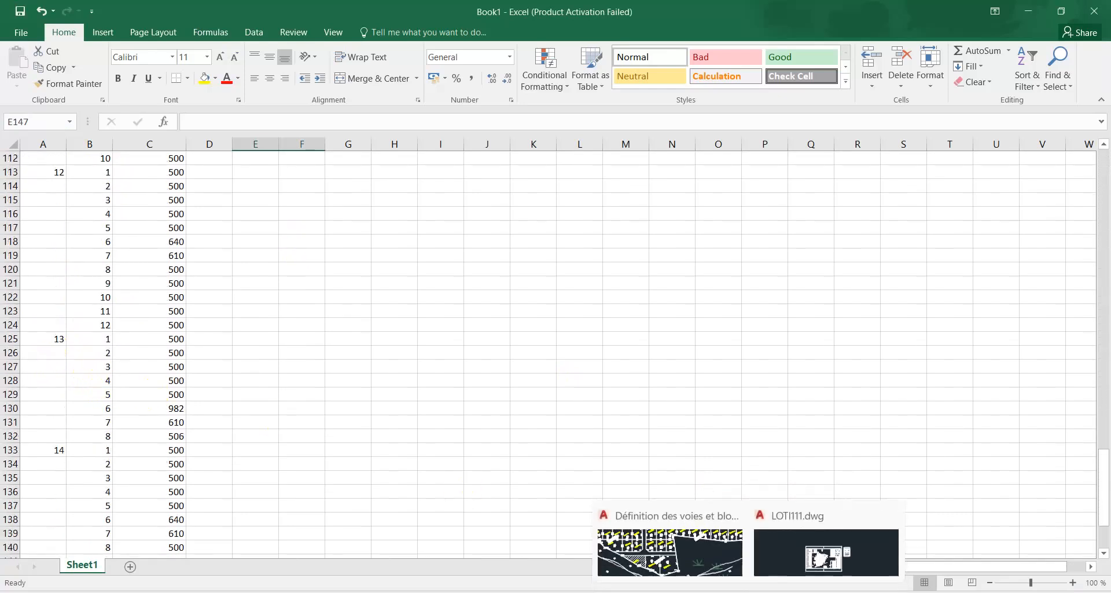
left_click(653, 530)
scroll(486, 441, "down", 5)
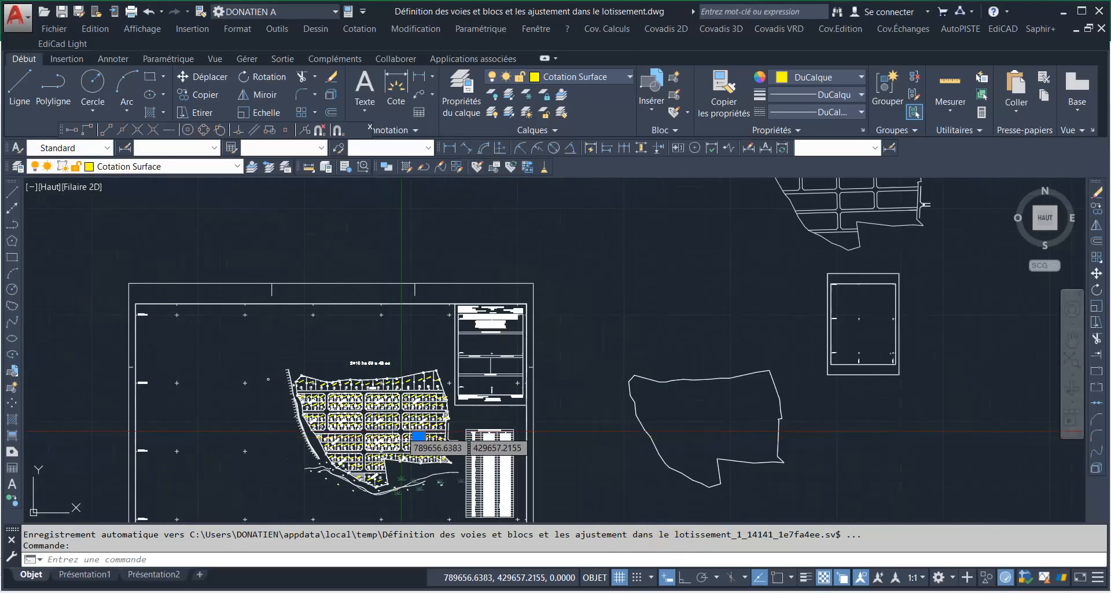
scroll(485, 441, "down", 2)
scroll(485, 442, "up", 2)
scroll(485, 441, "down", 3)
scroll(521, 400, "up", 4)
scroll(497, 405, "down", 3)
scroll(452, 408, "up", 6)
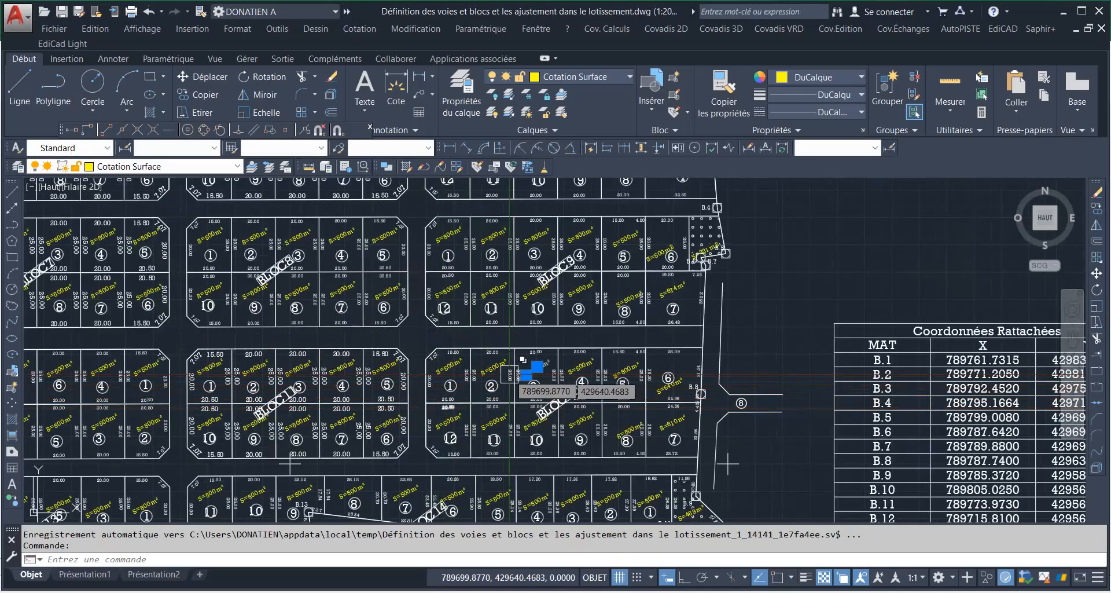
scroll(506, 327, "down", 6)
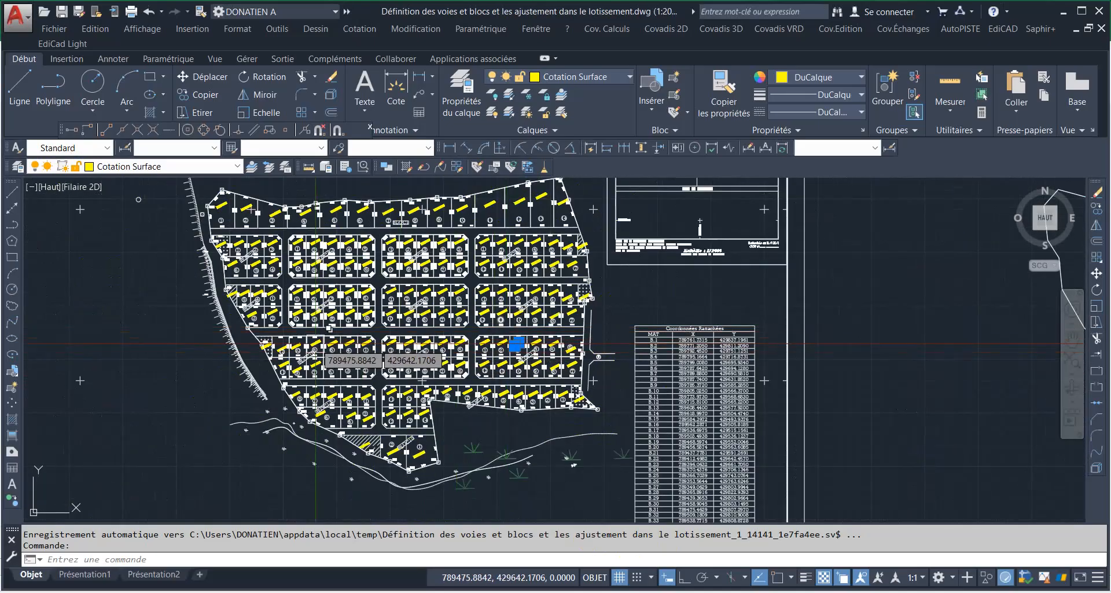
scroll(516, 344, "down", 2)
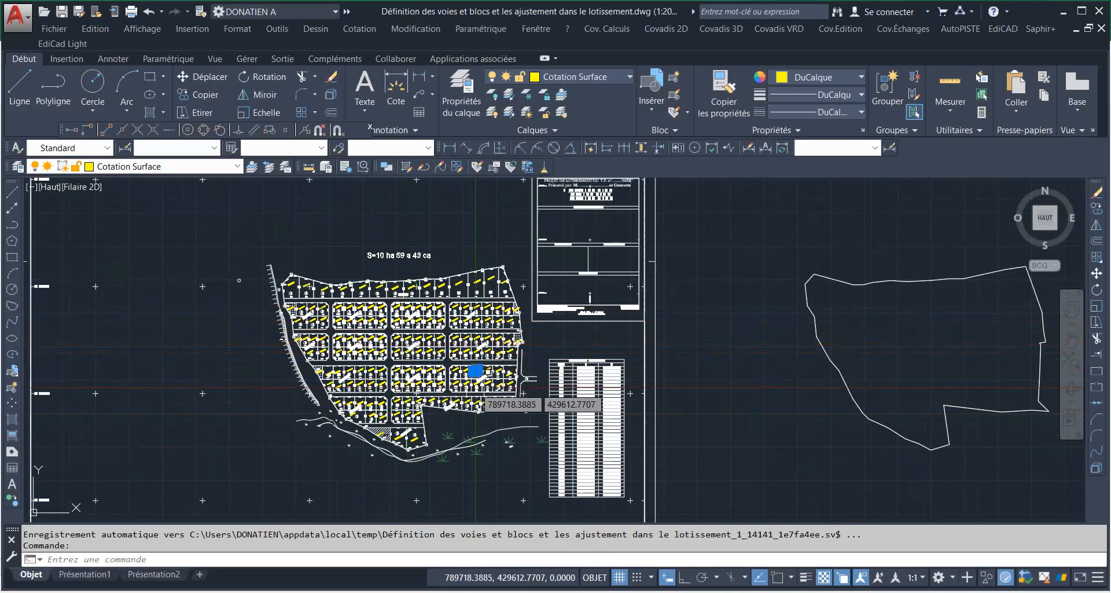
scroll(475, 386, "up", 3)
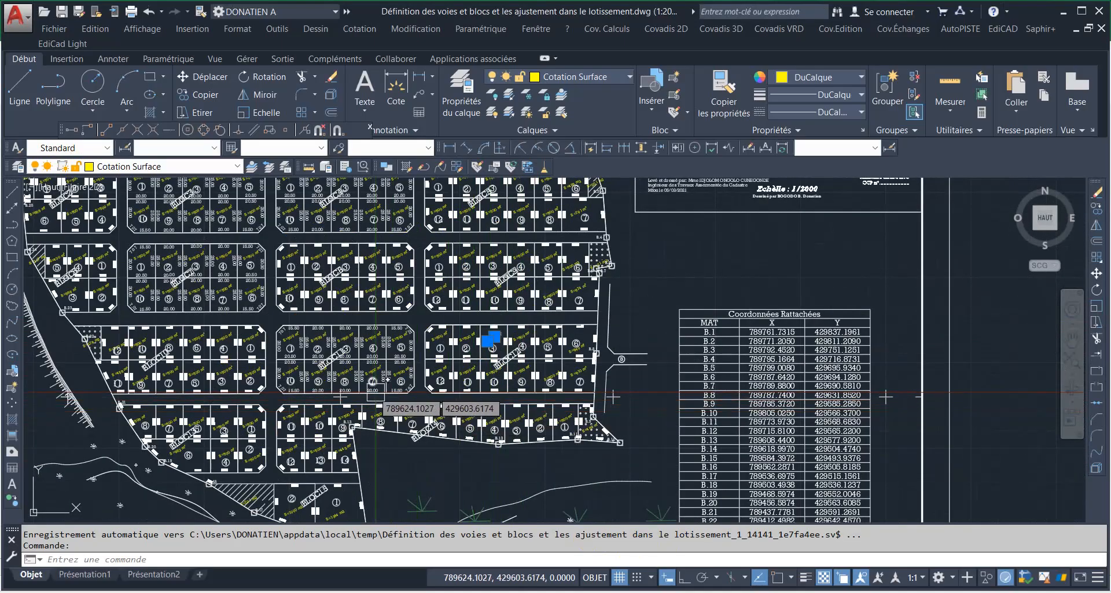